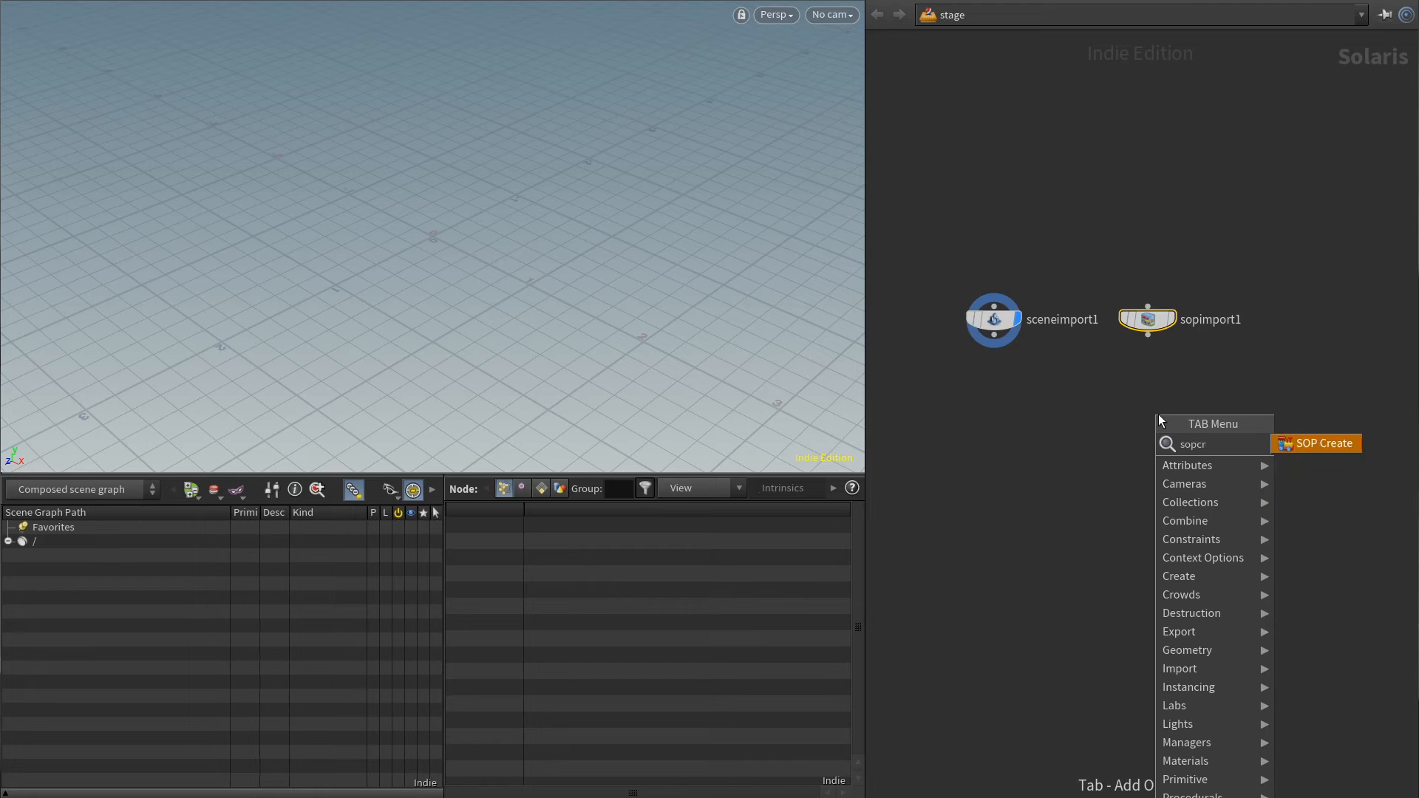
- Add a SOP Create node to the stage network and go inside it
key(Return)
click(1158, 418)
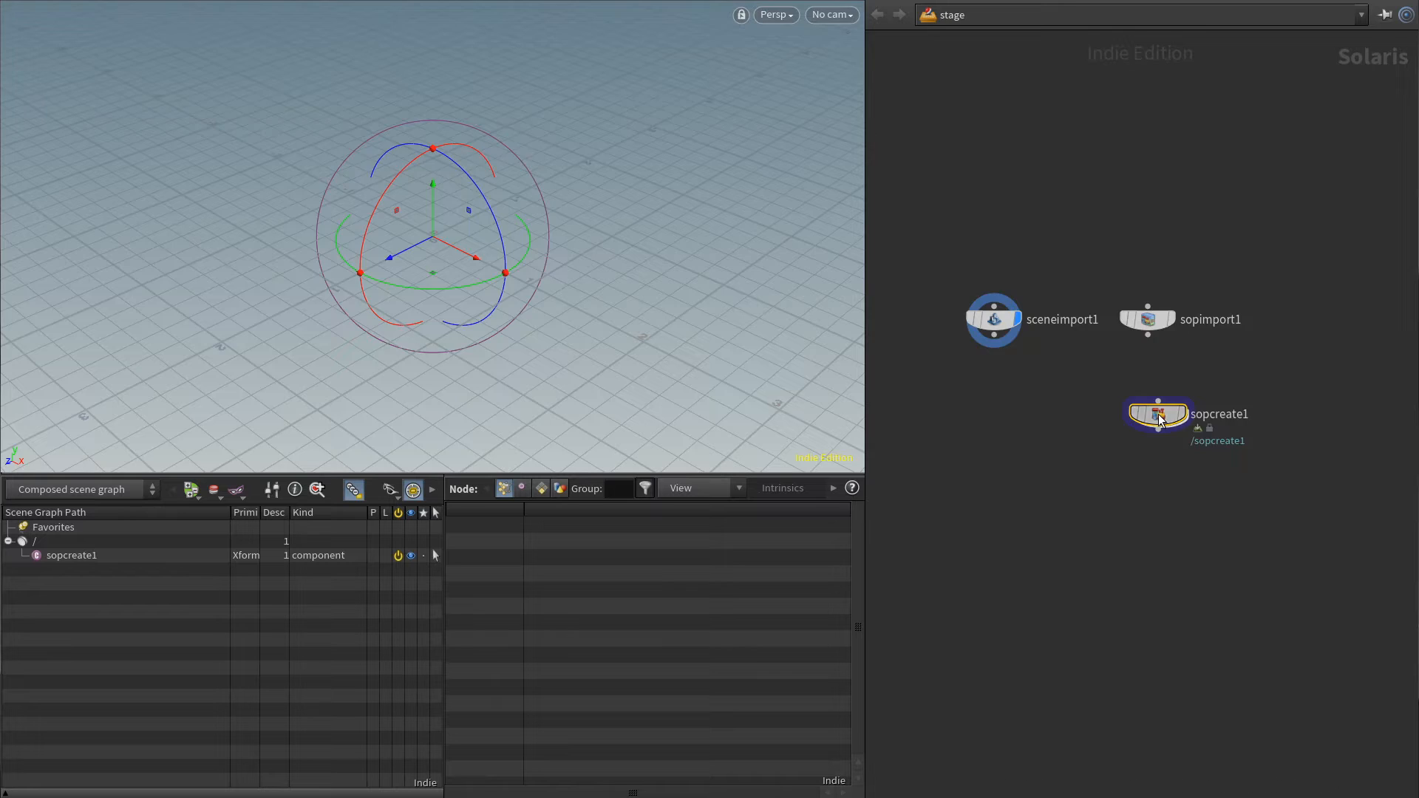
double_click(1159, 418)
- Create a Box node, duplicate it, and move the copy up and away from the original with a tilted rotation
key(Tab)
text(box)
key(Return)
click(1030, 553)
alt+drag(1030, 552, 1069, 552)
drag(442, 238, 516, 114)
drag(535, 108, 543, 118)
- Create a Sphere node, duplicate it, and place the spheres beside the boxes with one lower and farther out
key(Tab)
text(sphere)
key(Return)
click(1121, 556)
alt+drag(1120, 555, 1194, 554)
drag(584, 287, 701, 287)
drag(690, 238, 674, 309)
- Merge both boxes and both spheres with a Merge node and lay out the network
key(Tab)
text(merge)
key(Return)
click(1079, 665)
drag(991, 591, 1220, 533)
click(1192, 561)
click(1079, 662)
click(1090, 668)
drag(982, 591, 1268, 531)
key(l)
drag(1102, 669, 1131, 631)
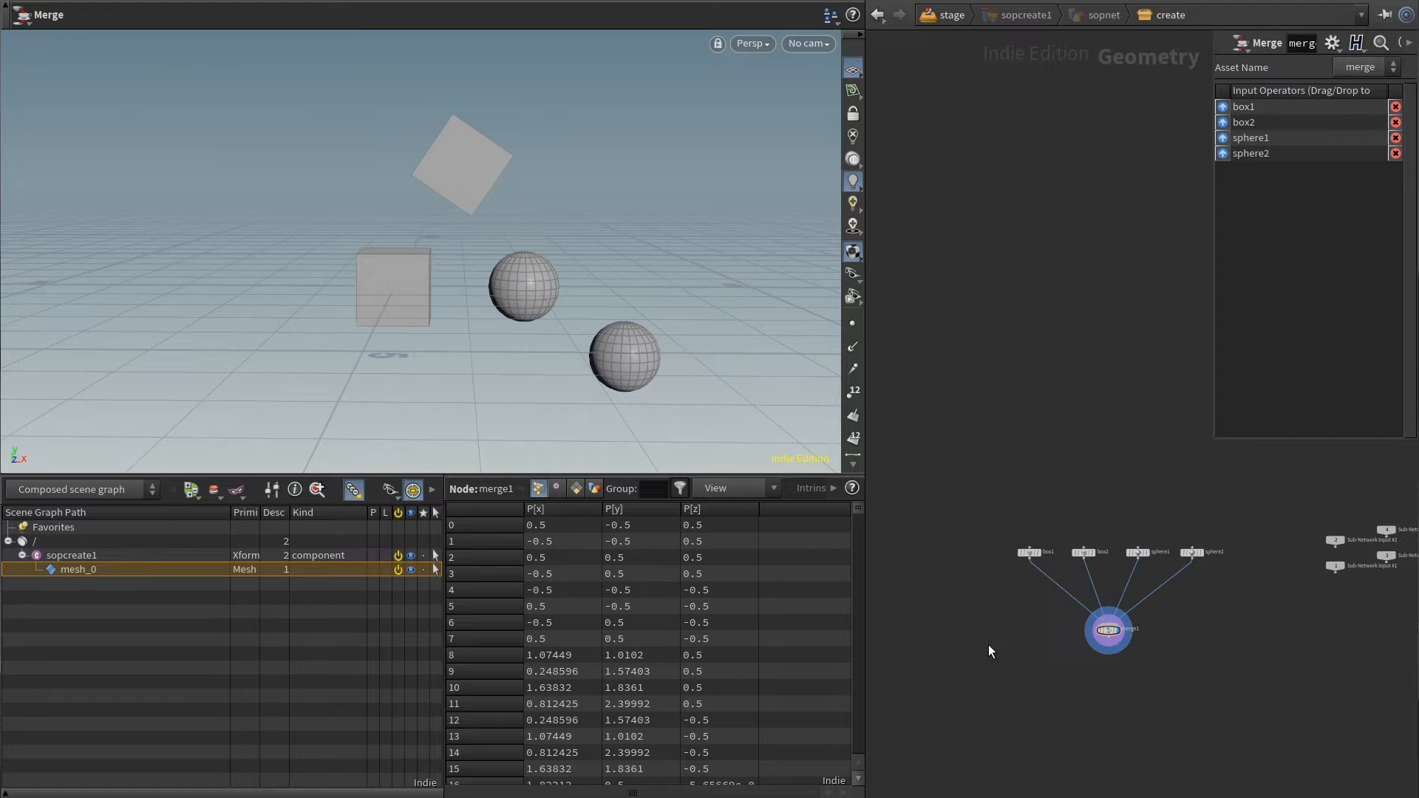
scroll(1017, 668, up, 3)
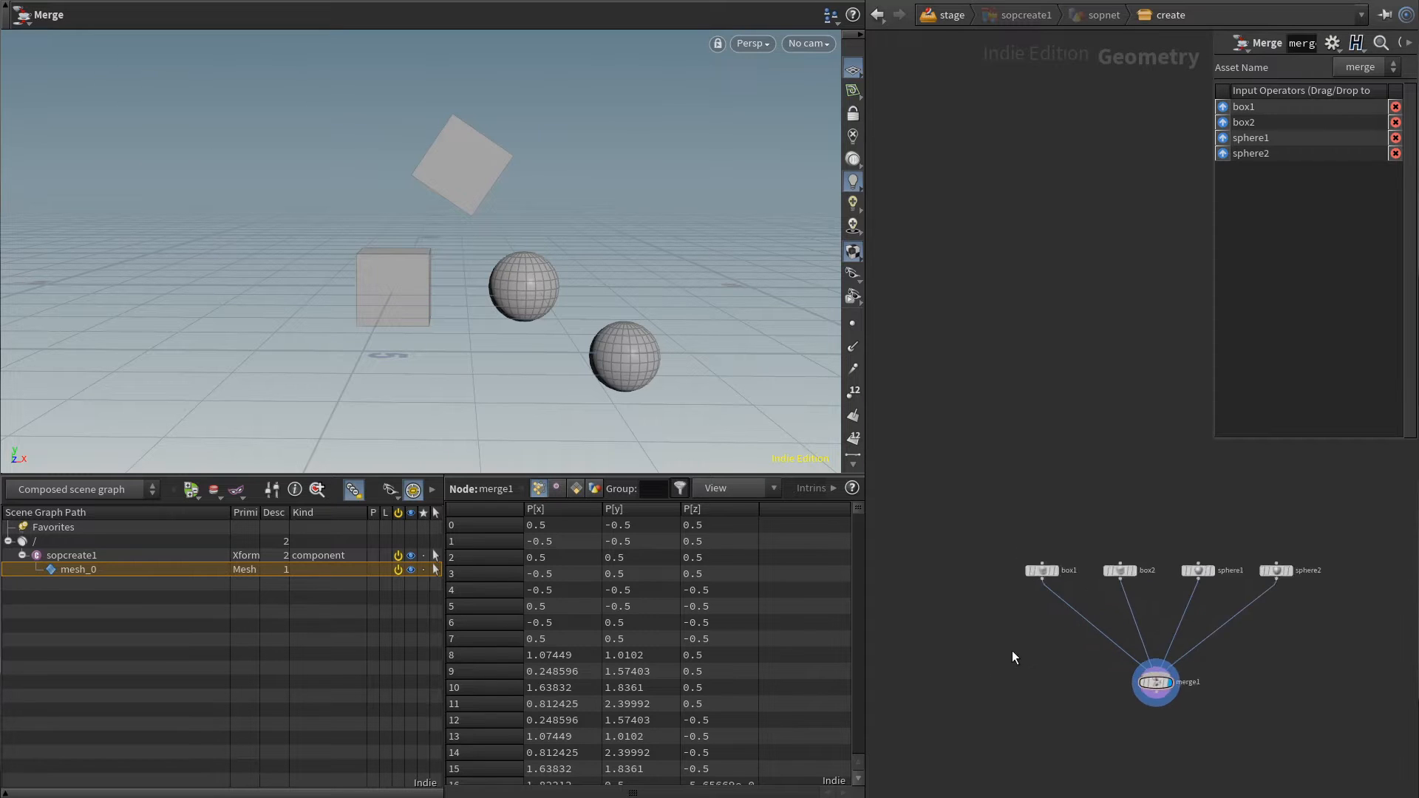
- Add a Name node below box1 and set its name value to $OS
key(Tab)
text(name)
key(Return)
click(1018, 636)
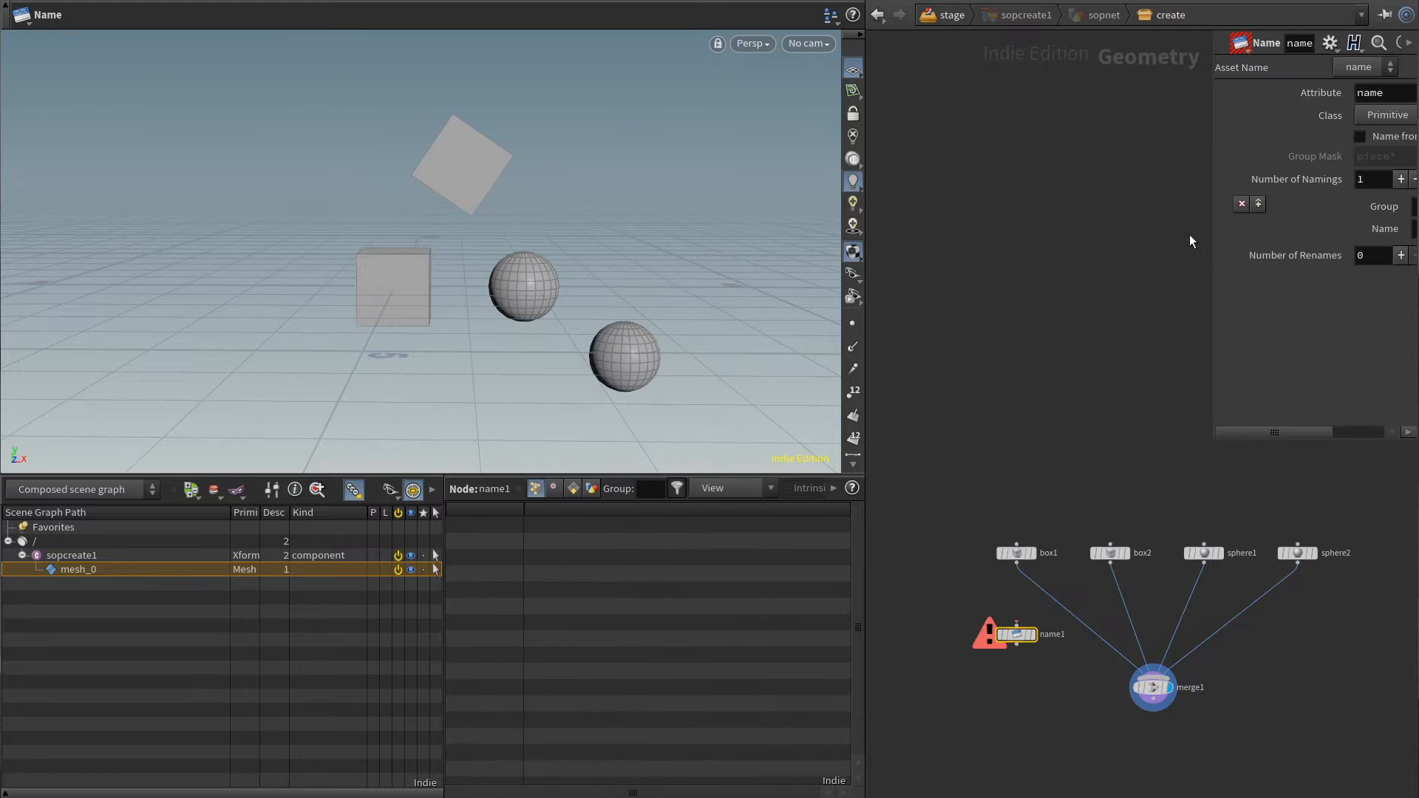
drag(1214, 235, 957, 235)
click(1179, 227)
text($OS)
key(Return)
- Give each primitive its own Name node before the merge, called box01, box02, sphere01 and sphere02
double_click(1052, 635)
text(box01)
key(Return)
drag(1019, 640, 1303, 622)
double_click(1246, 617)
text(sphere01)
key(Return)
click(1153, 689)
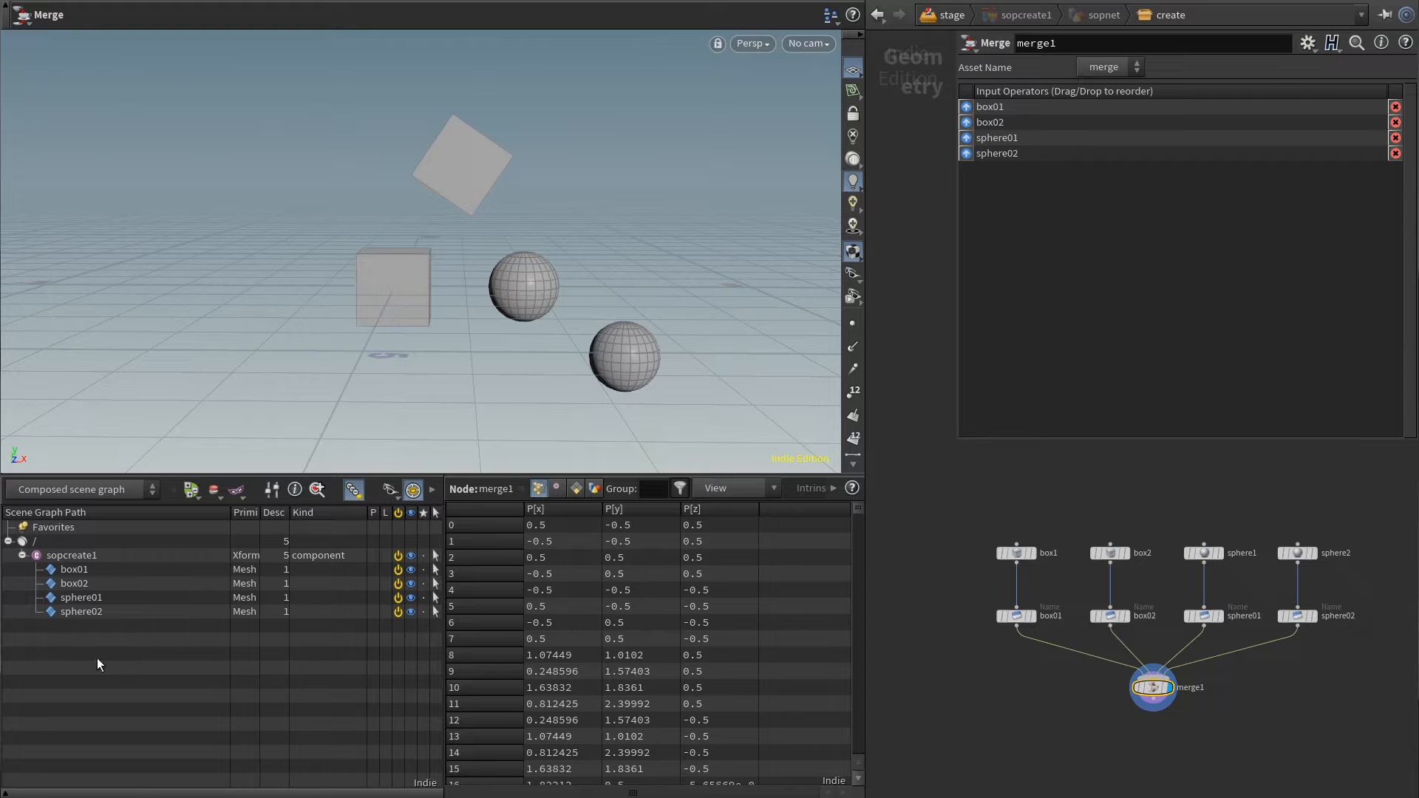
- Merge sphere01 and sphere02 in a separate Merge node and disconnect them from merge1
middle_drag(1114, 728, 1093, 665)
key(Tab)
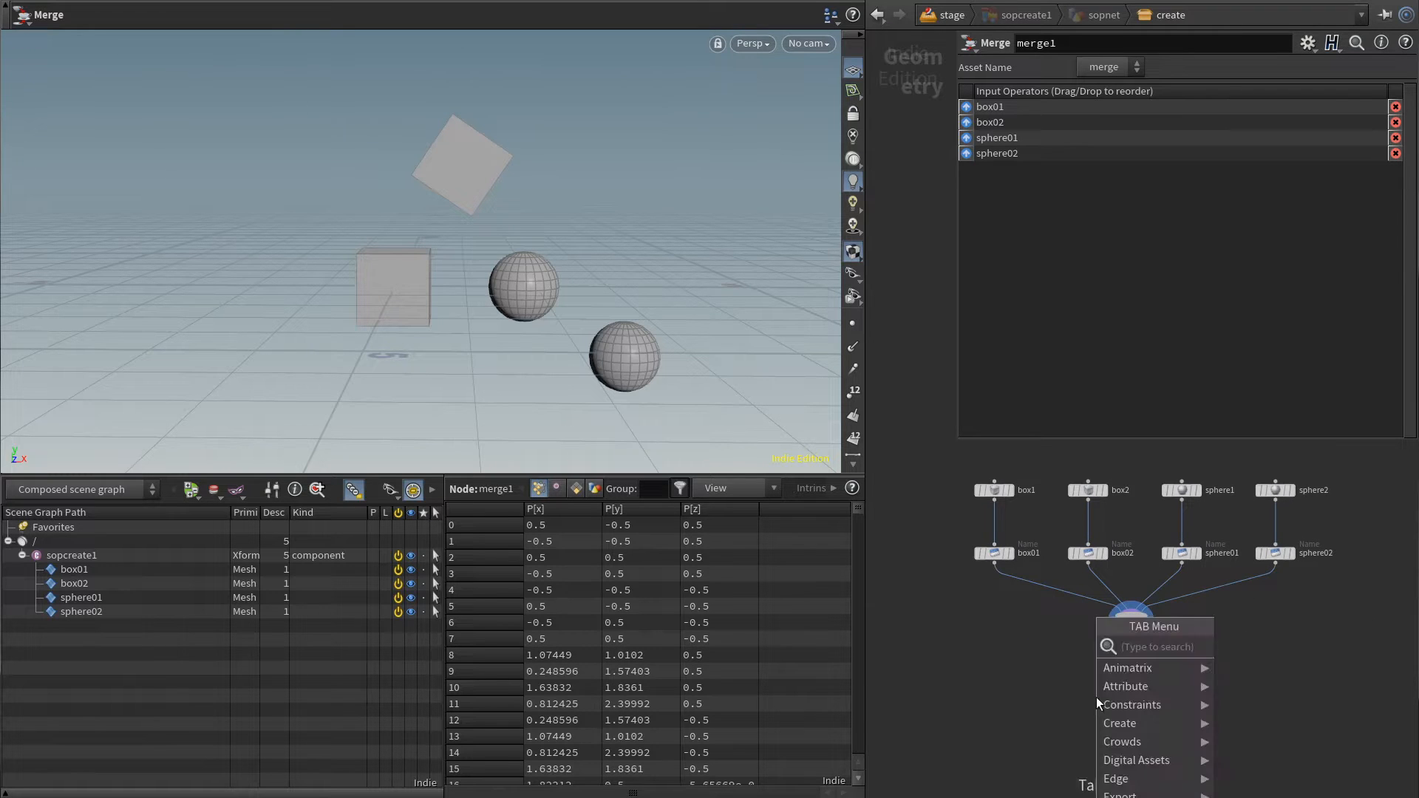
text(merge)
key(Return)
click(1232, 640)
drag(1303, 602, 1177, 546)
click(1181, 564)
click(1232, 629)
drag(1131, 624, 1126, 584)
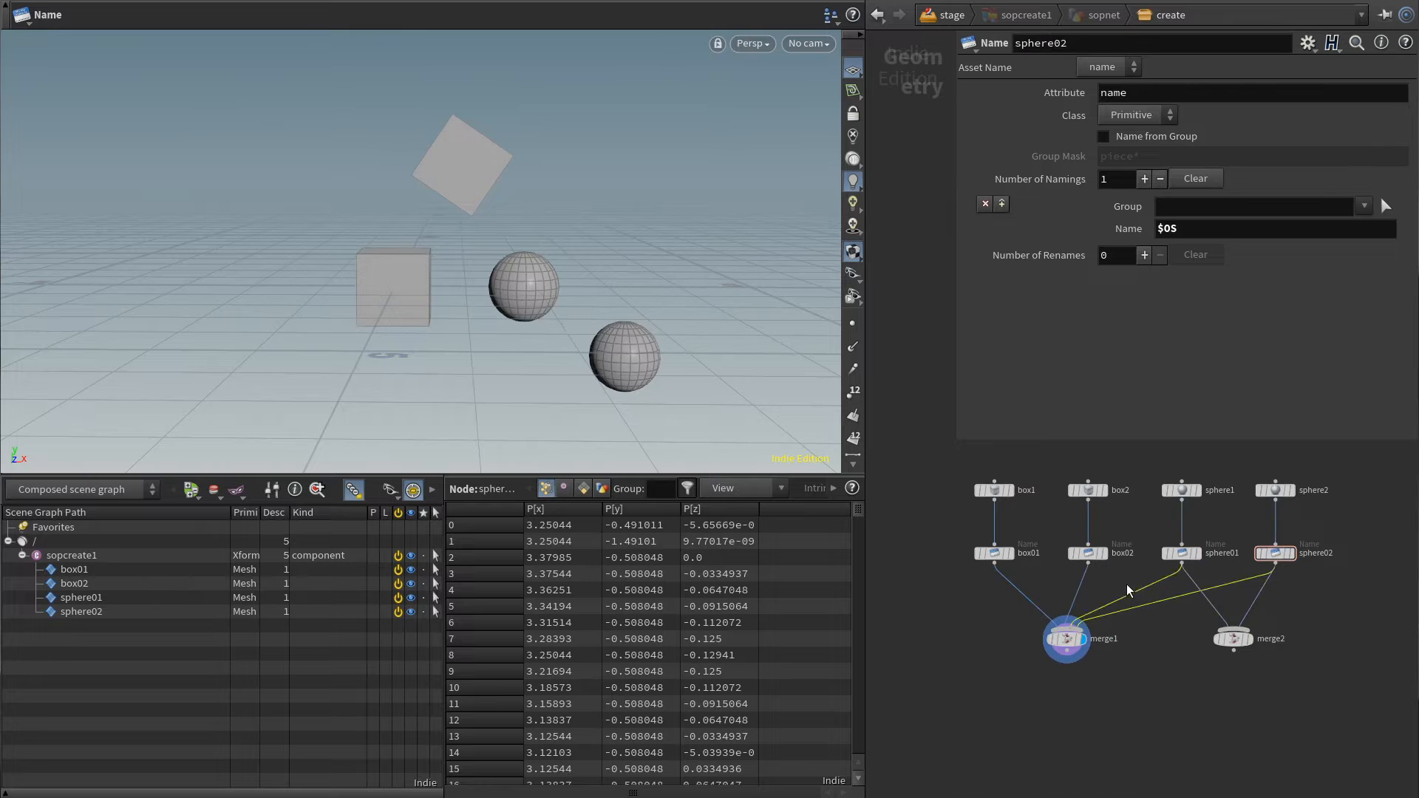
key(Delete)
- Combine merge1 and merge2 in a third Merge node and display its result
key(Tab)
key(Return)
click(1146, 735)
drag(967, 695, 1242, 635)
click(1232, 652)
click(1148, 728)
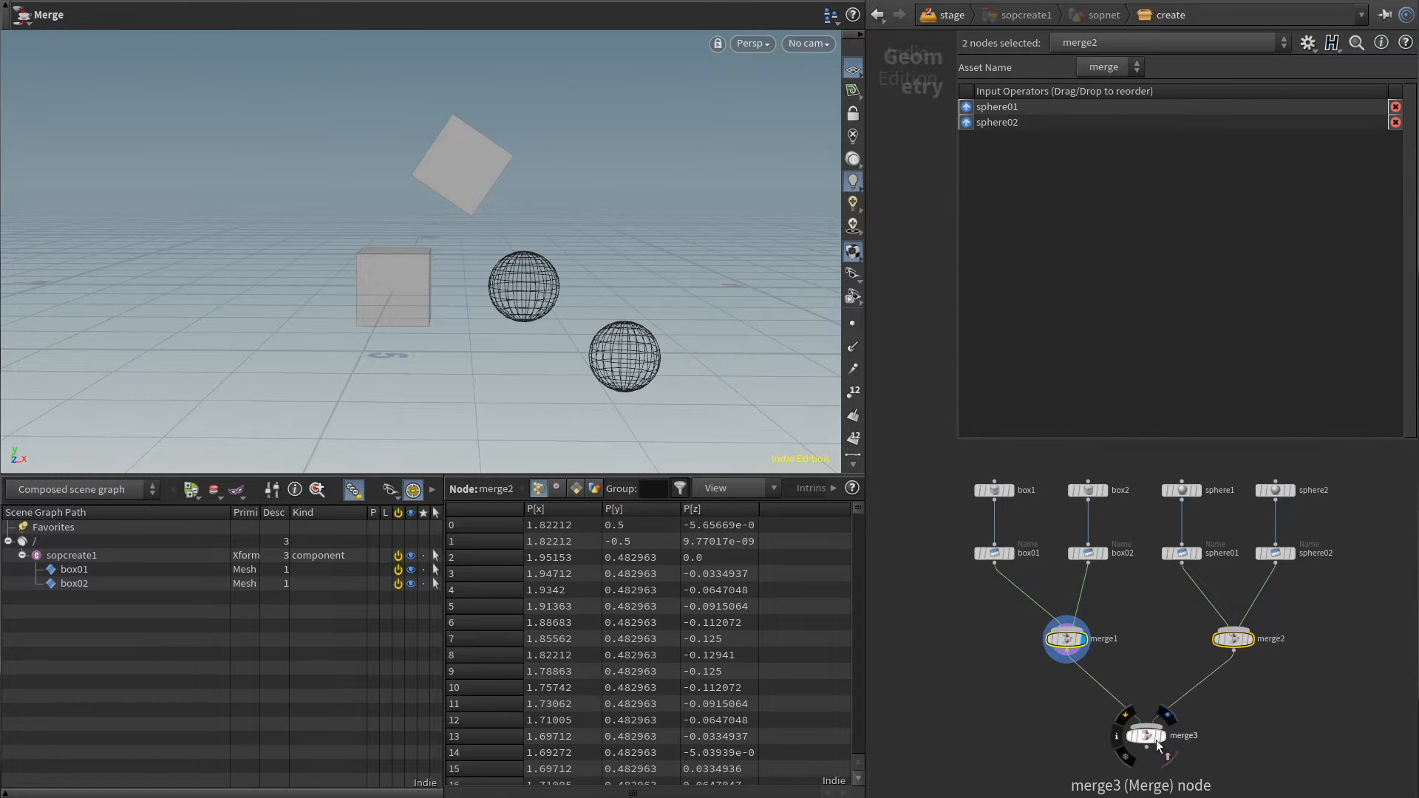
click(1157, 736)
click(1143, 736)
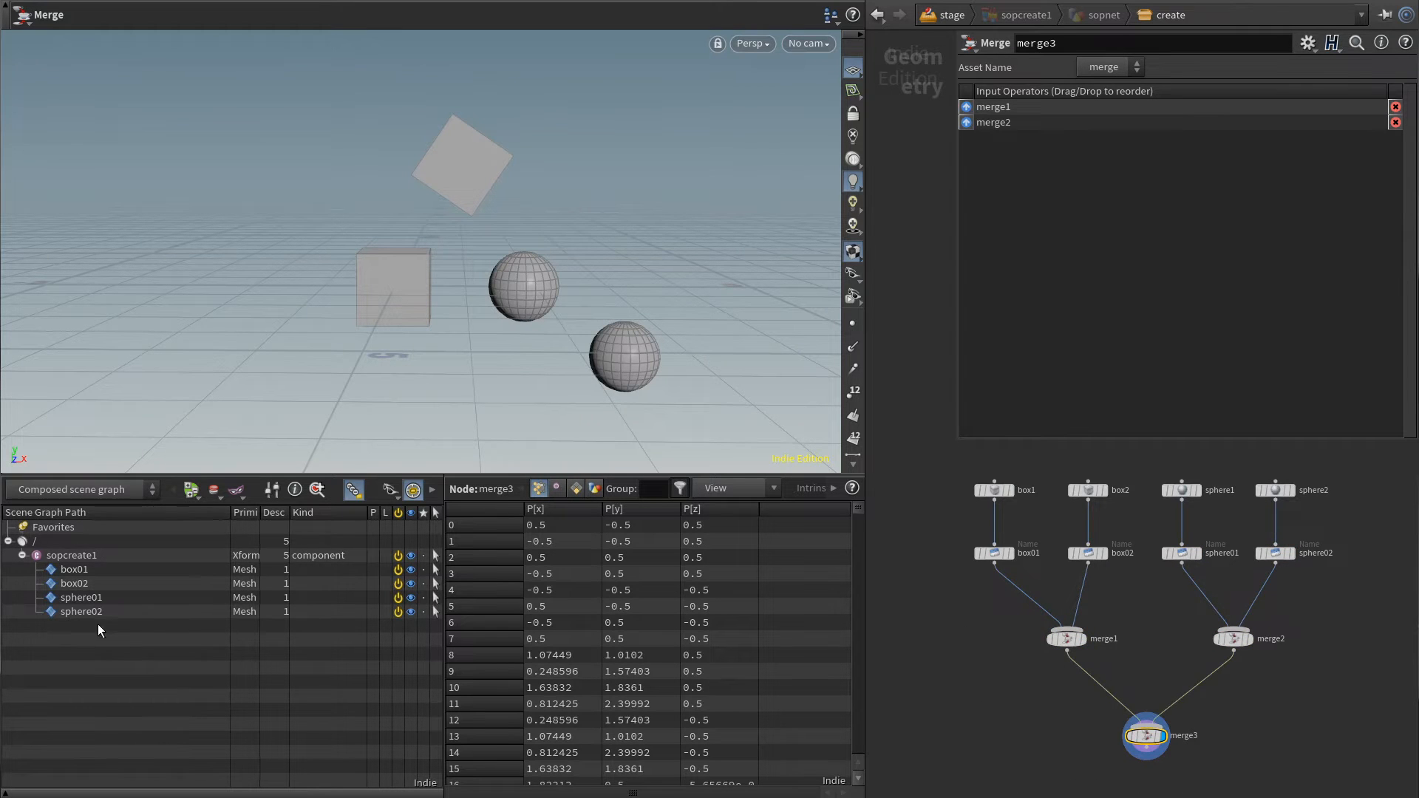
- Insert a Name node on the wire between merge1 and merge3
mouse_move(1076, 726)
middle_down()
mouse_move(1090, 699)
mouse_move(1083, 716)
middle_up()
key(Tab)
text(name)
key(Return)
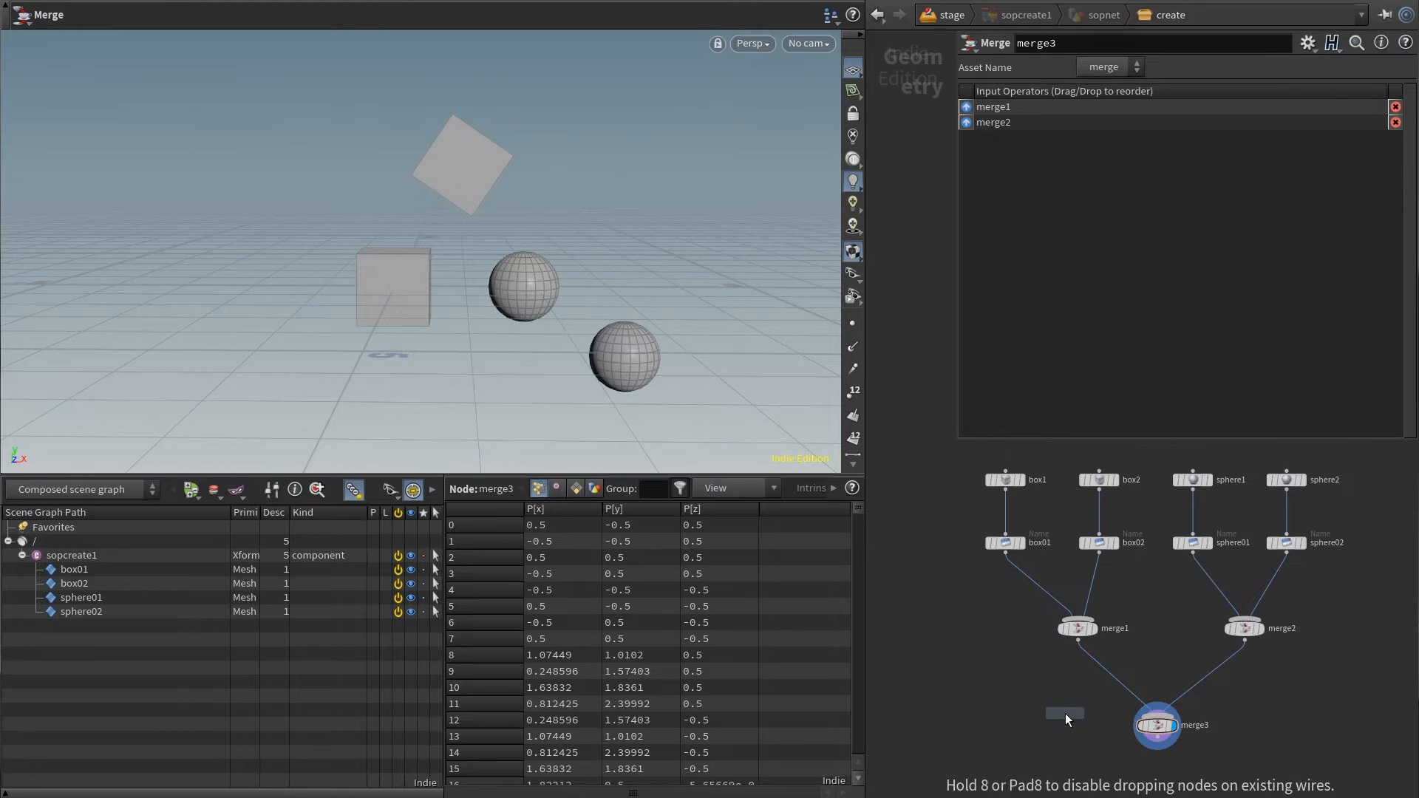
click(1079, 671)
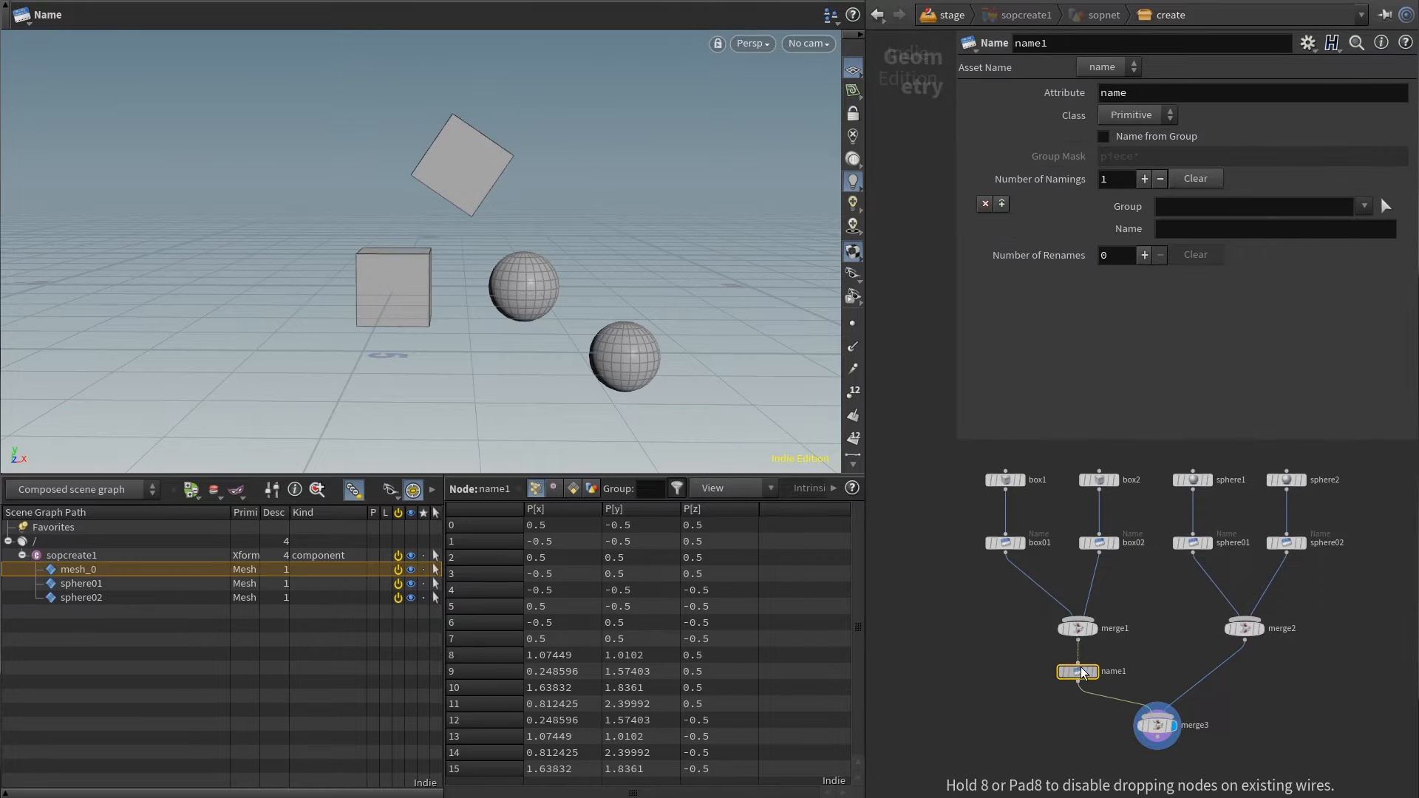
- Clear the namings on the boxes' Name node and add a rename from * to boxes/*
click(1195, 179)
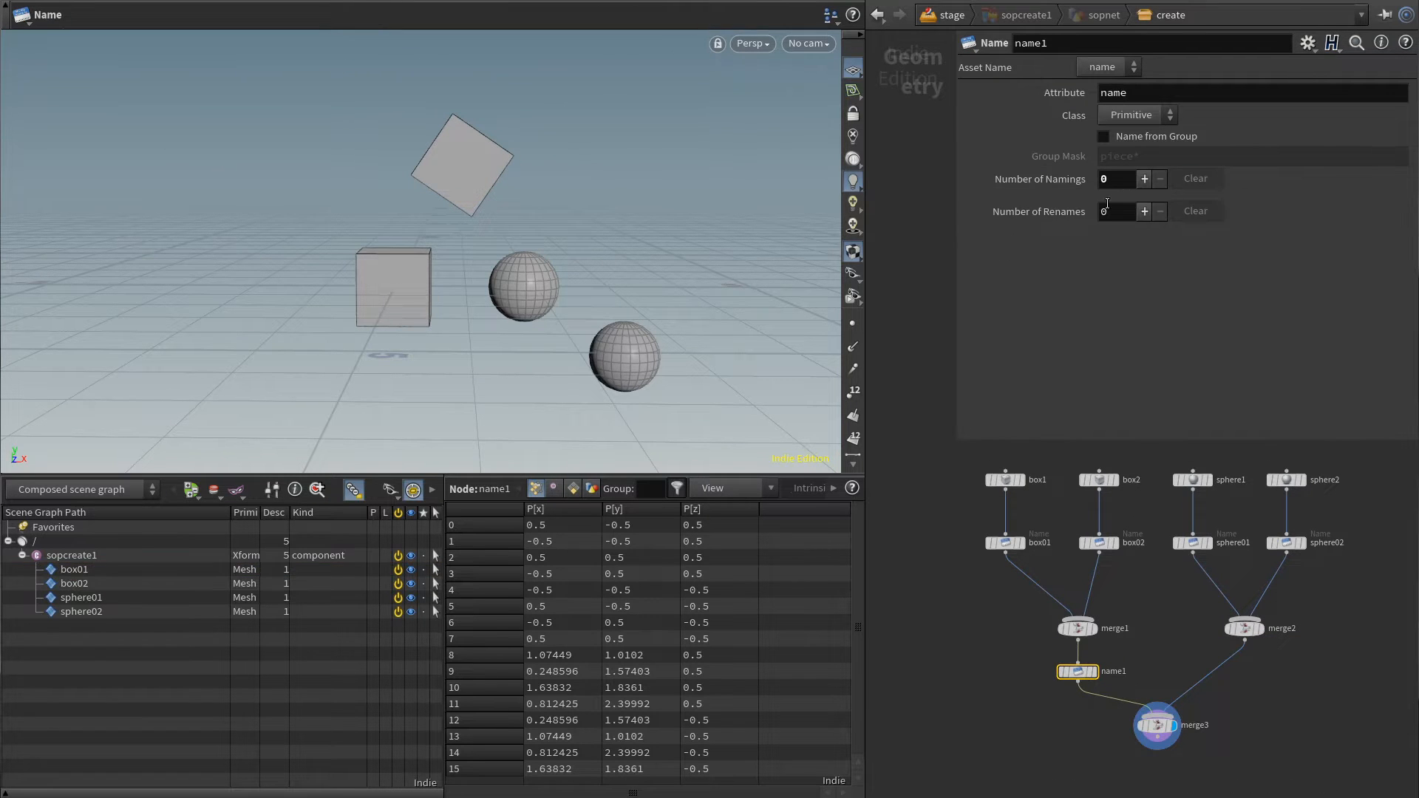
click(1144, 212)
click(1184, 276)
text(*)
click(1193, 296)
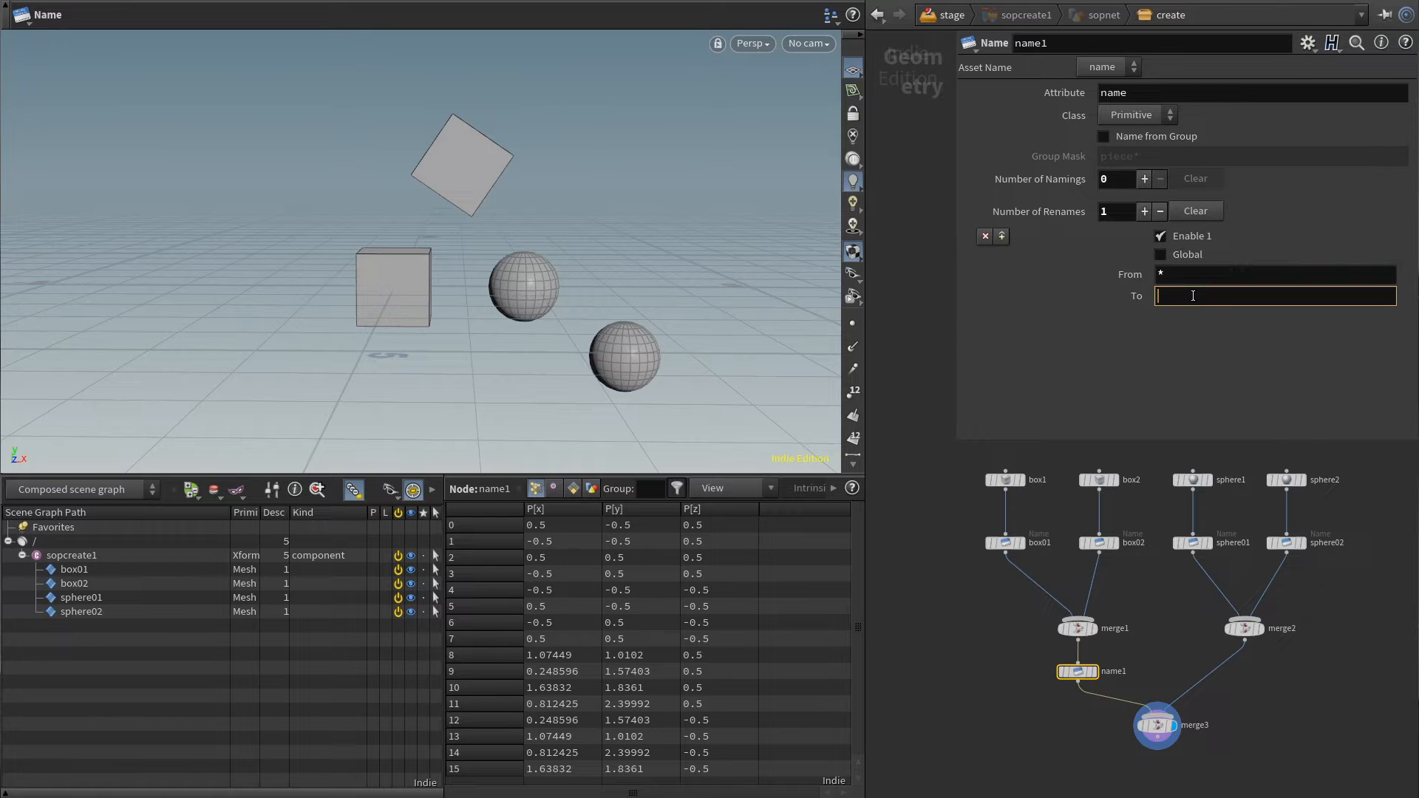
text(boxes/*)
key(Return)
- Duplicate the rename node onto the merge2 branch and set its rename target to spheres/*
alt+drag(1077, 671, 1257, 678)
double_click(1175, 296)
text(spheres)
key(Return)
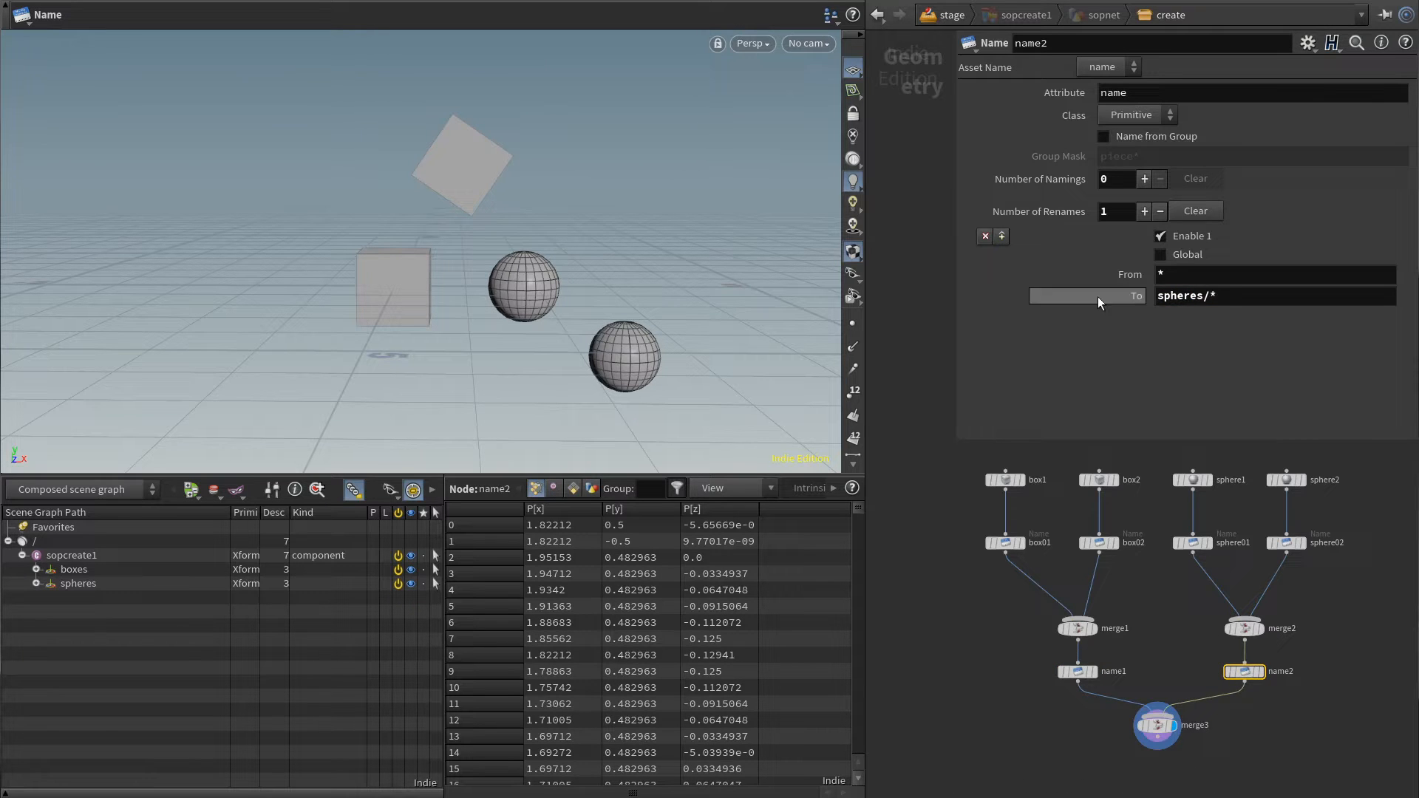
click(1156, 725)
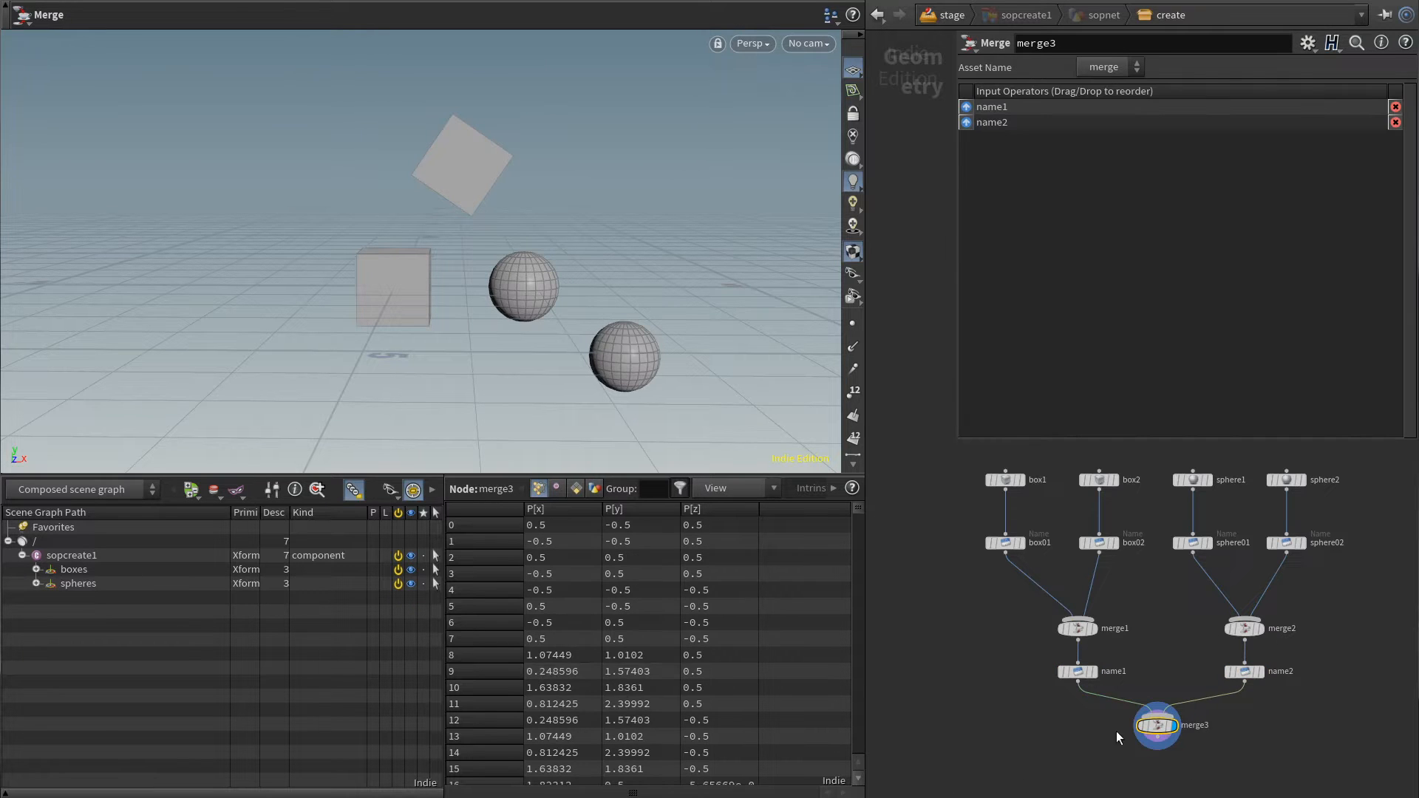
- Expand the boxes and spheres branches in the scene graph and examine their hierarchy
click(36, 583)
click(36, 569)
click(67, 569)
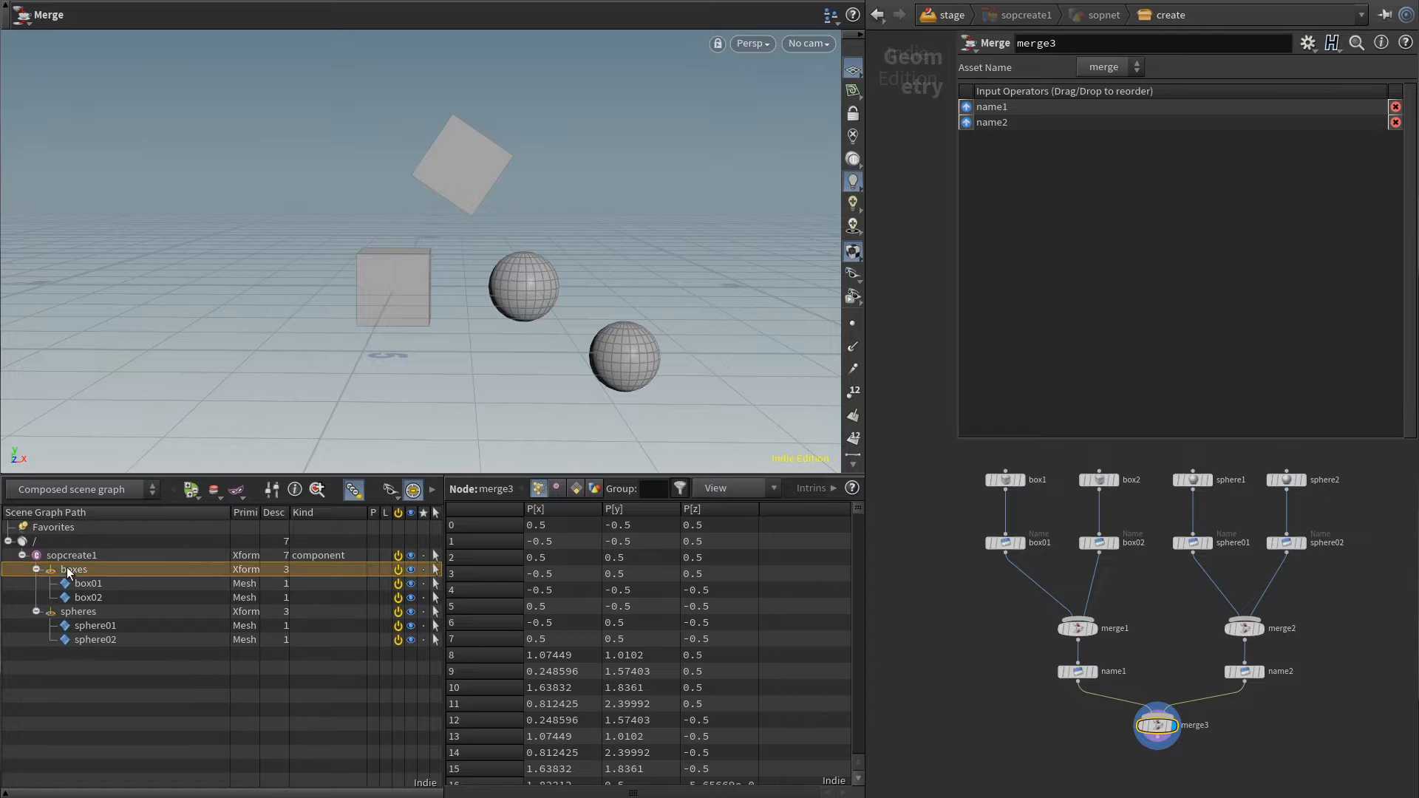
click(76, 613)
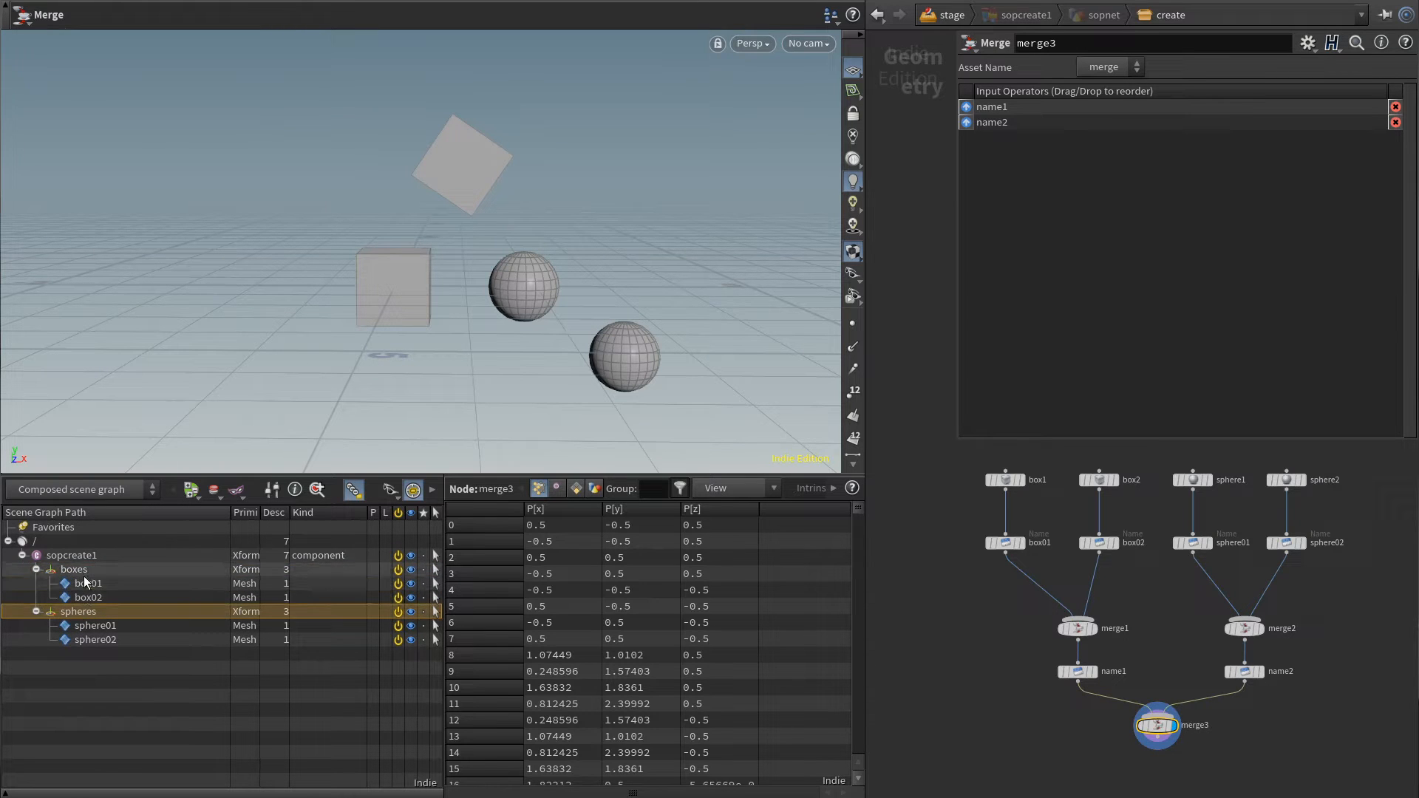
click(74, 569)
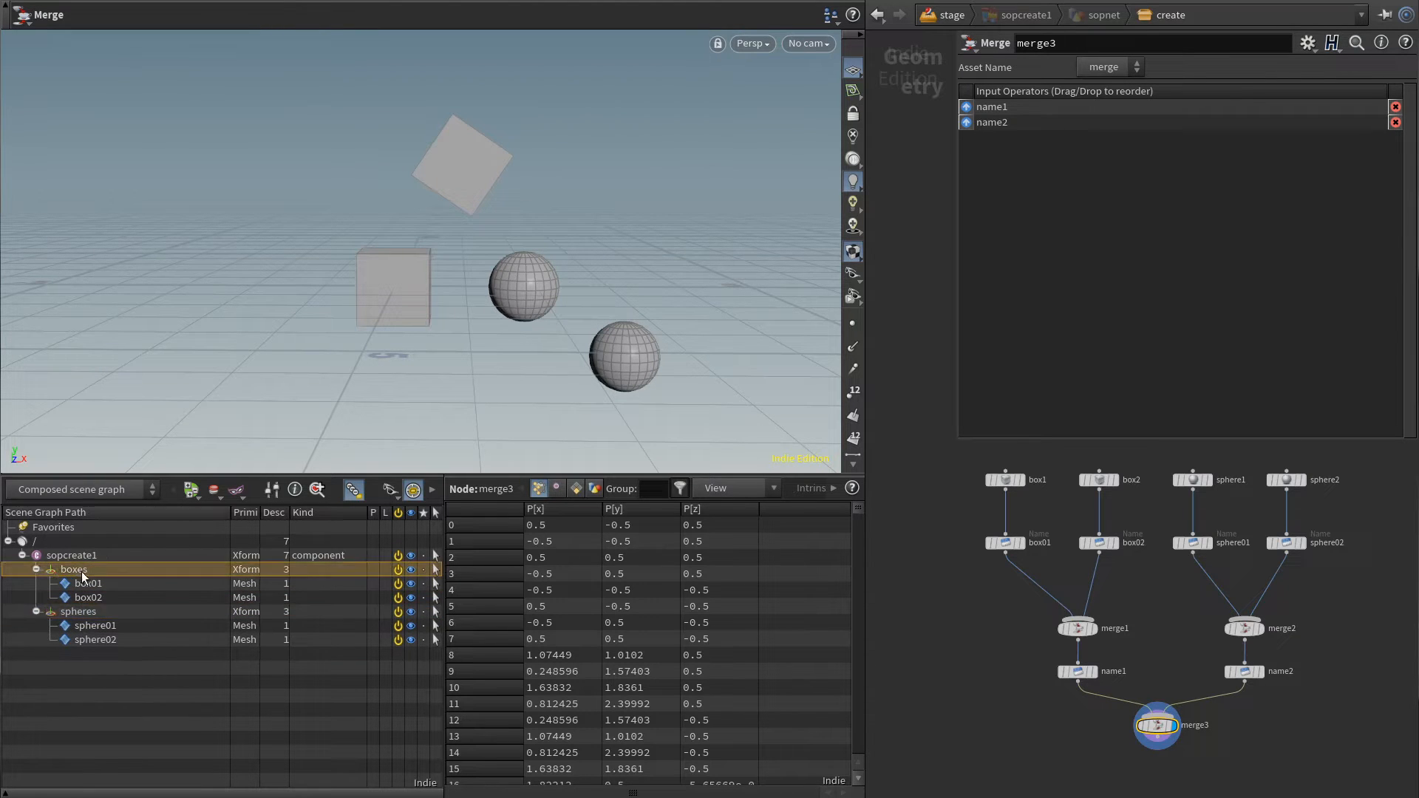
- Try a leading slash in the rename target of name1 and name2, using /spheres/*, and inspect the scene graph
drag(1111, 743, 1266, 668)
click(1156, 298)
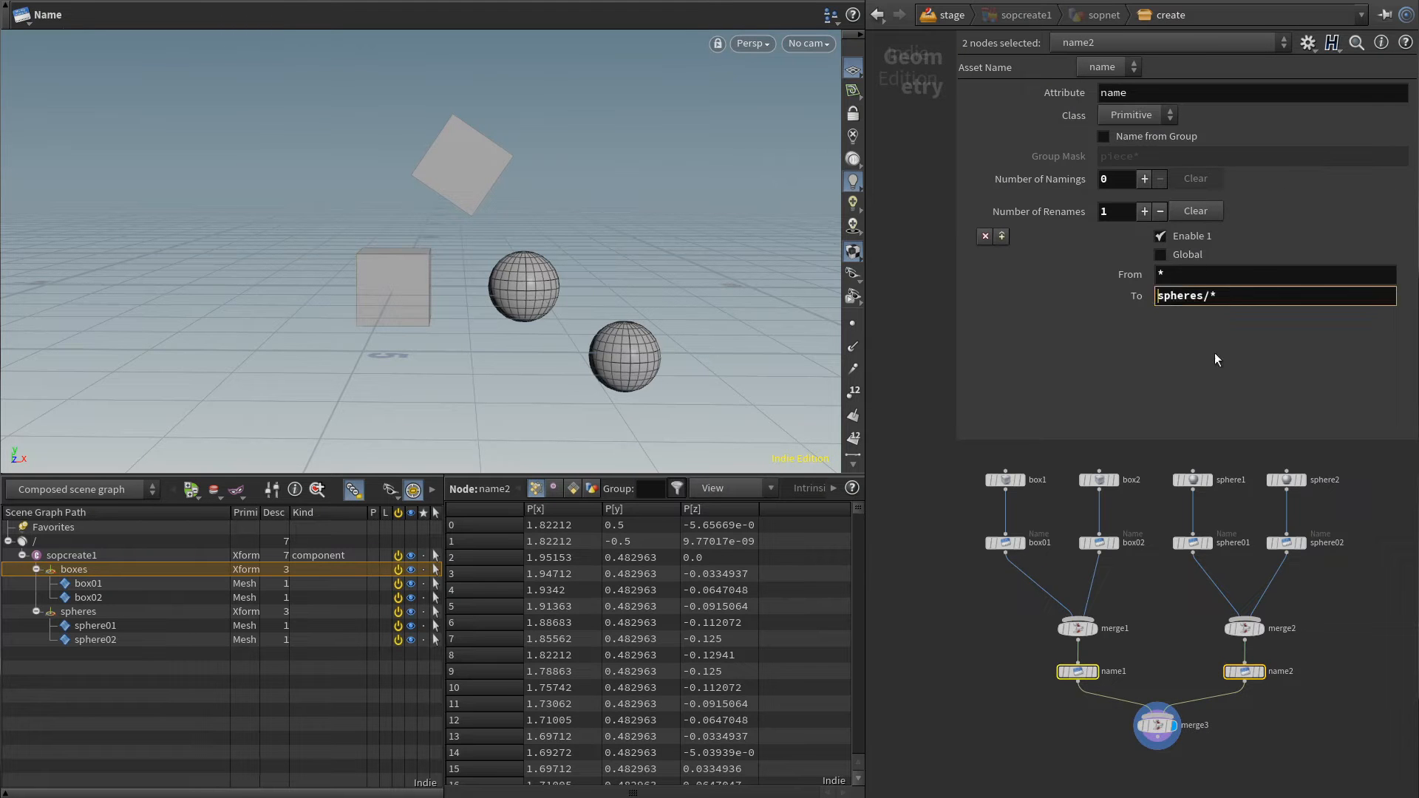
text(/)
key(Return)
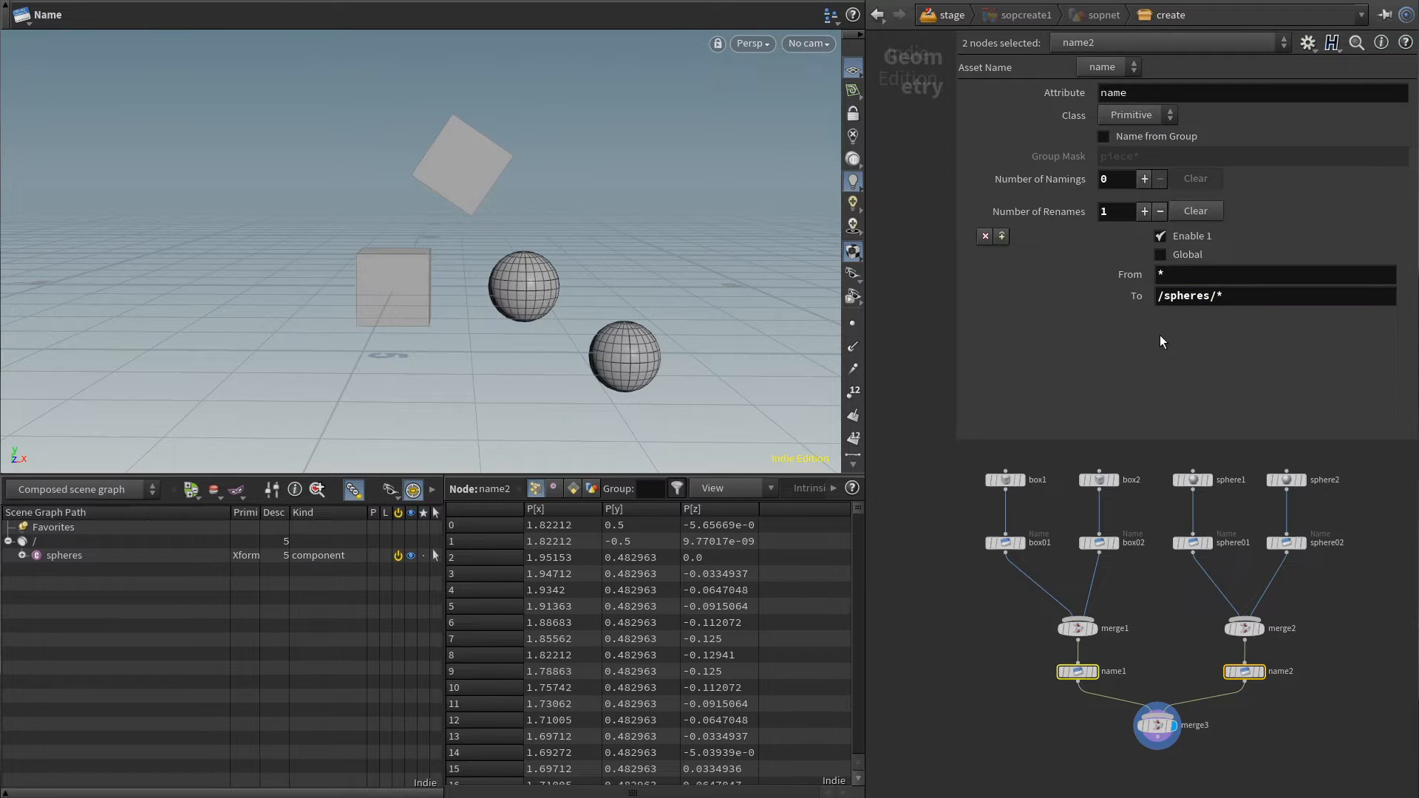
click(22, 555)
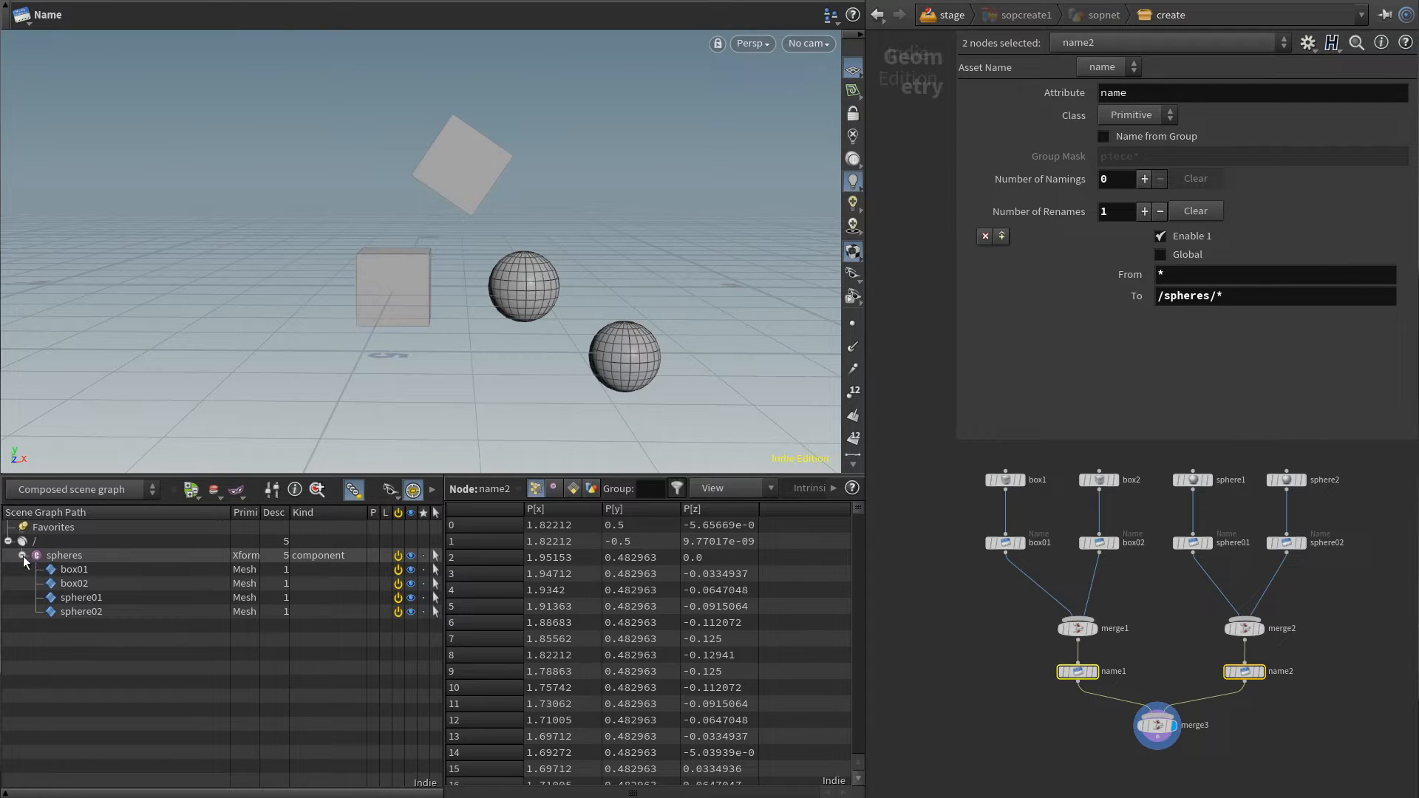
click(22, 555)
- Remove the leading slash so the rename target reads spheres/*
click(1165, 296)
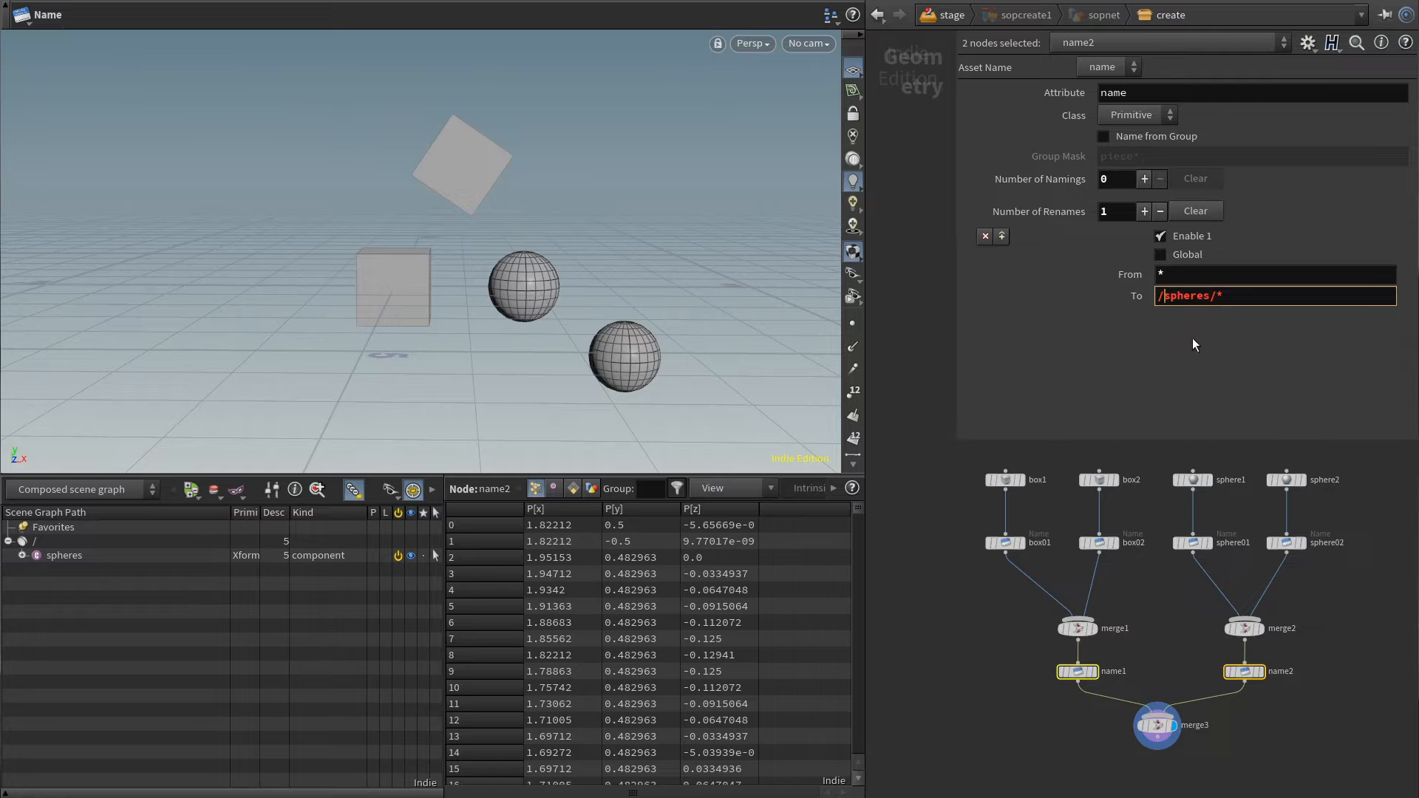
key(BackSpace)
key(Return)
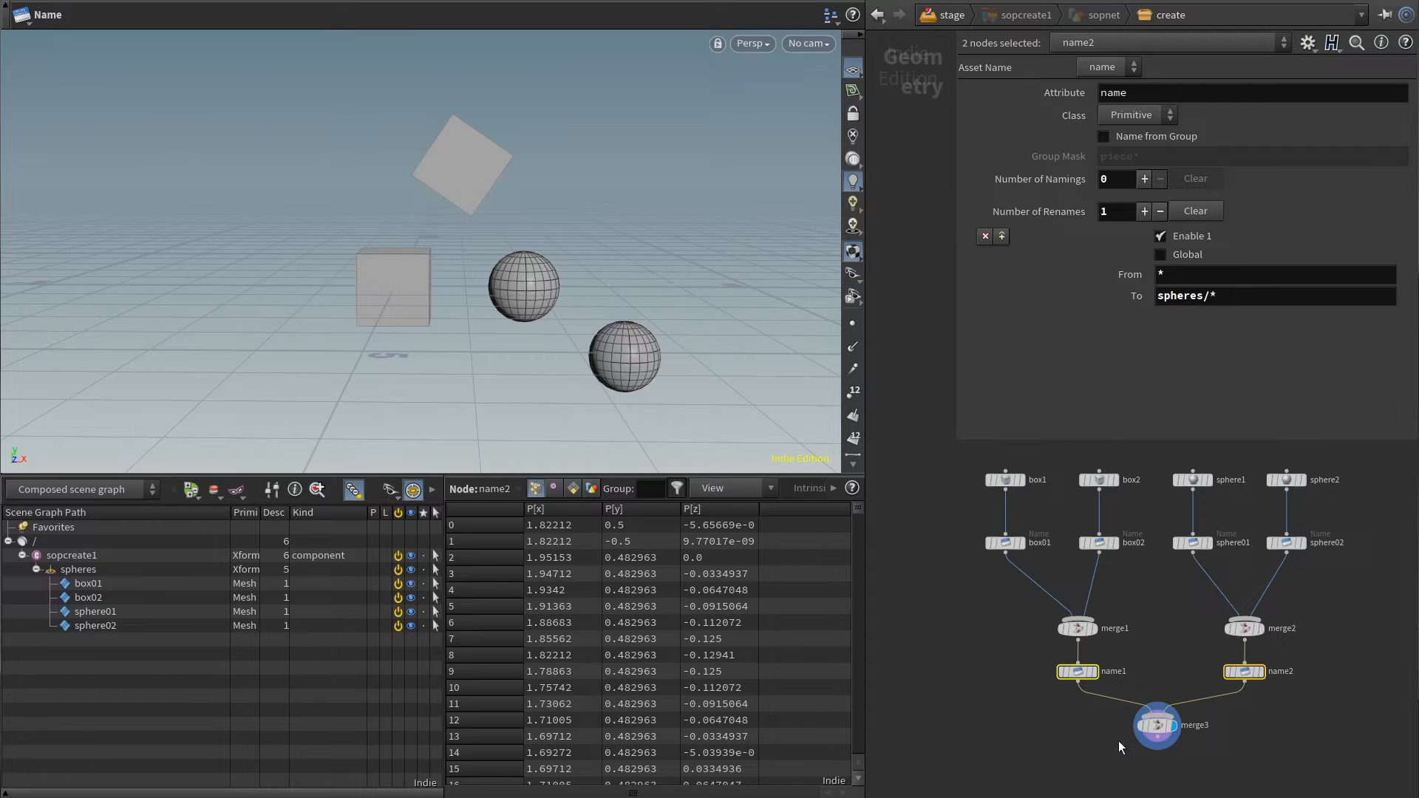
- Add a Name node after merge3 and display its output
middle_drag(1045, 754, 1023, 694)
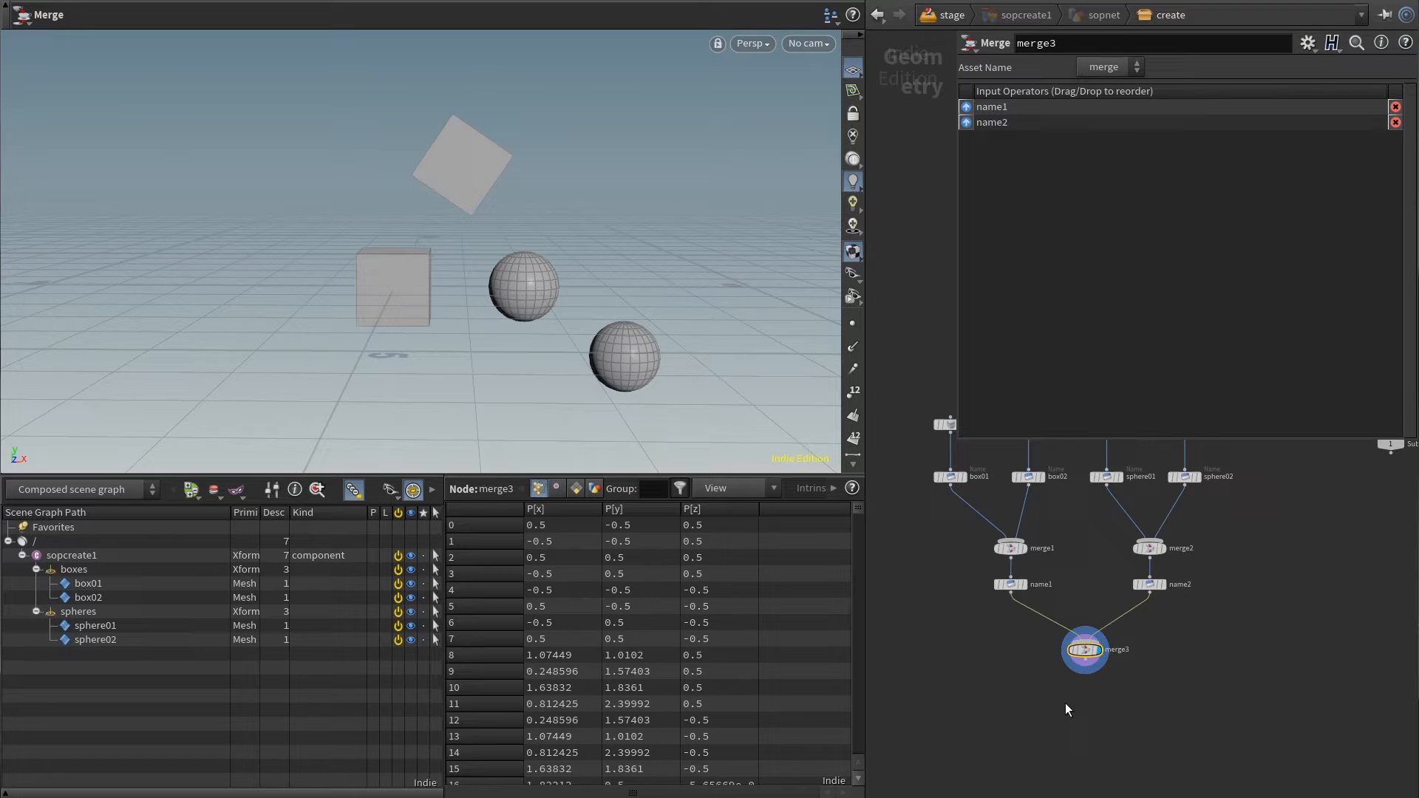
click(1086, 708)
key(Tab)
text(name)
key(Return)
click(1086, 708)
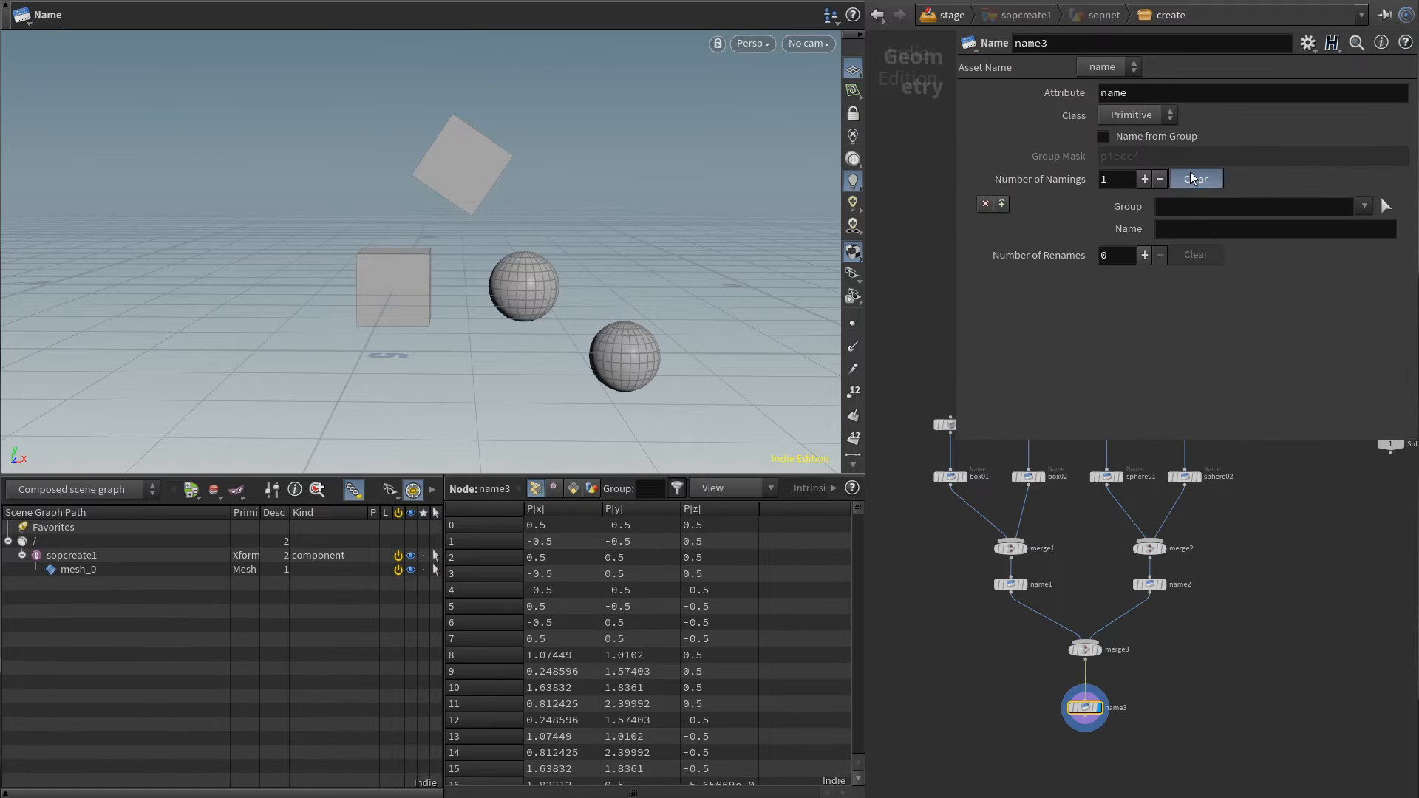
- Replace the naming on the final Name node with a rename from * to geo/render/*
click(1144, 211)
click(1213, 275)
text(*)
key(Tab)
text(geo/)
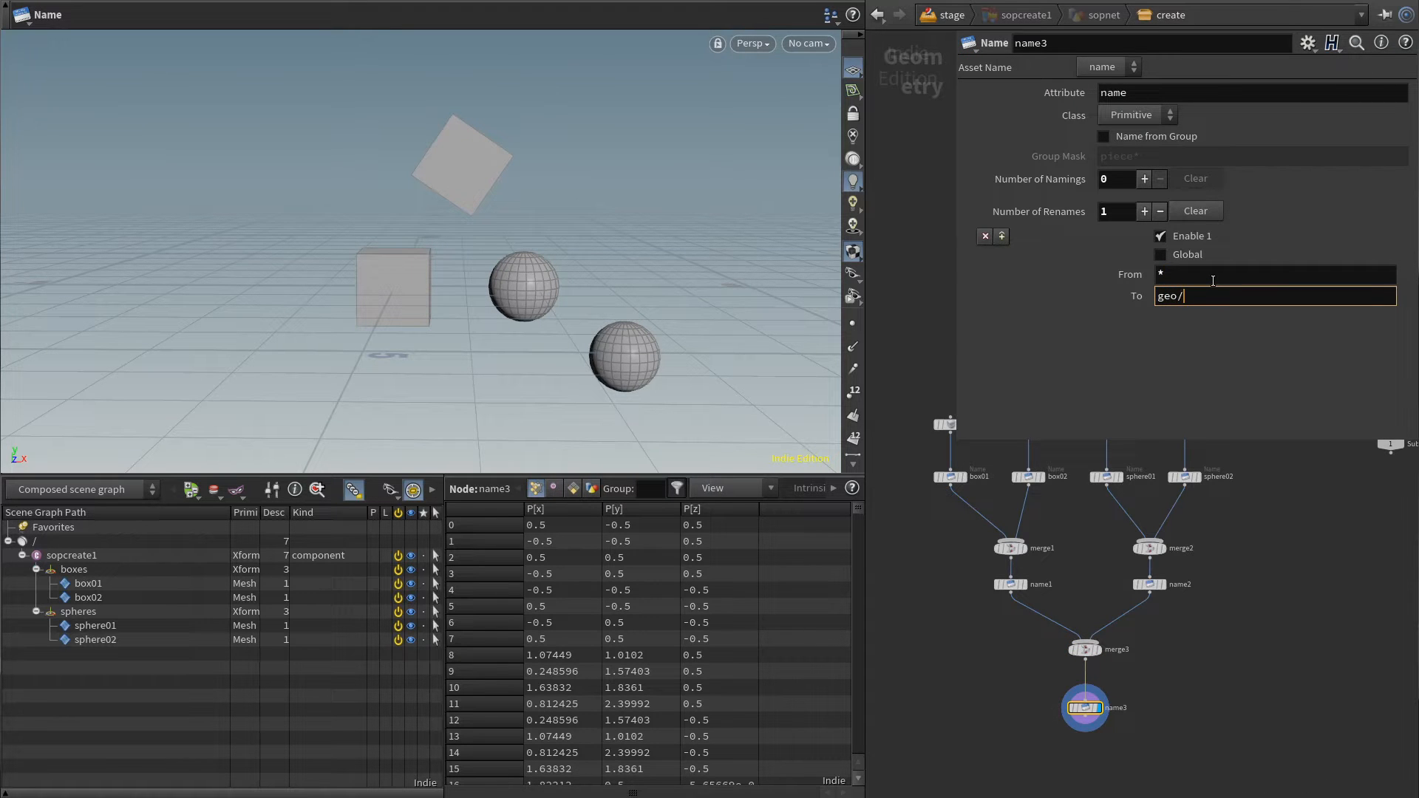
text(render/*)
key(Return)
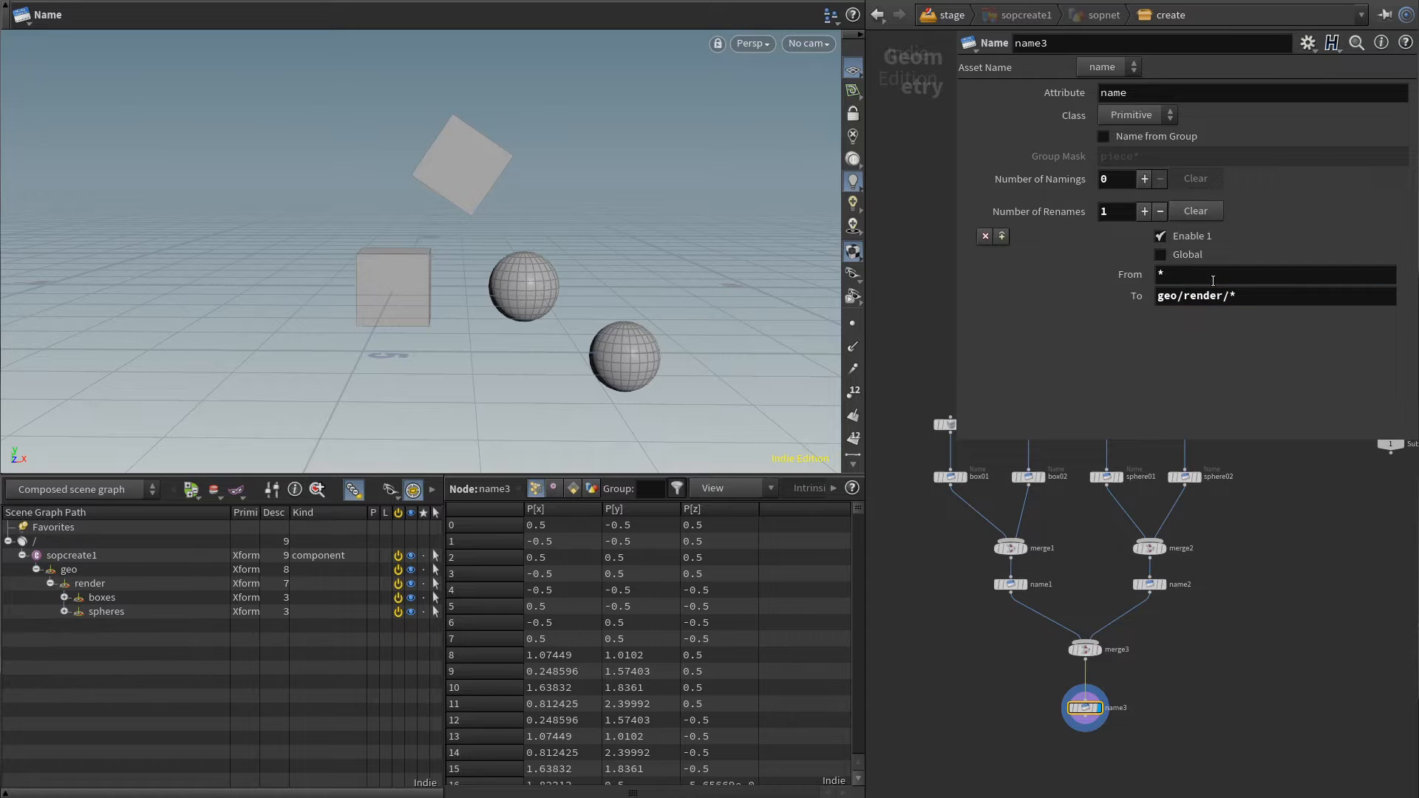
- Rename the final Name node as name_scopes
double_click(1117, 708)
text(name_scope)
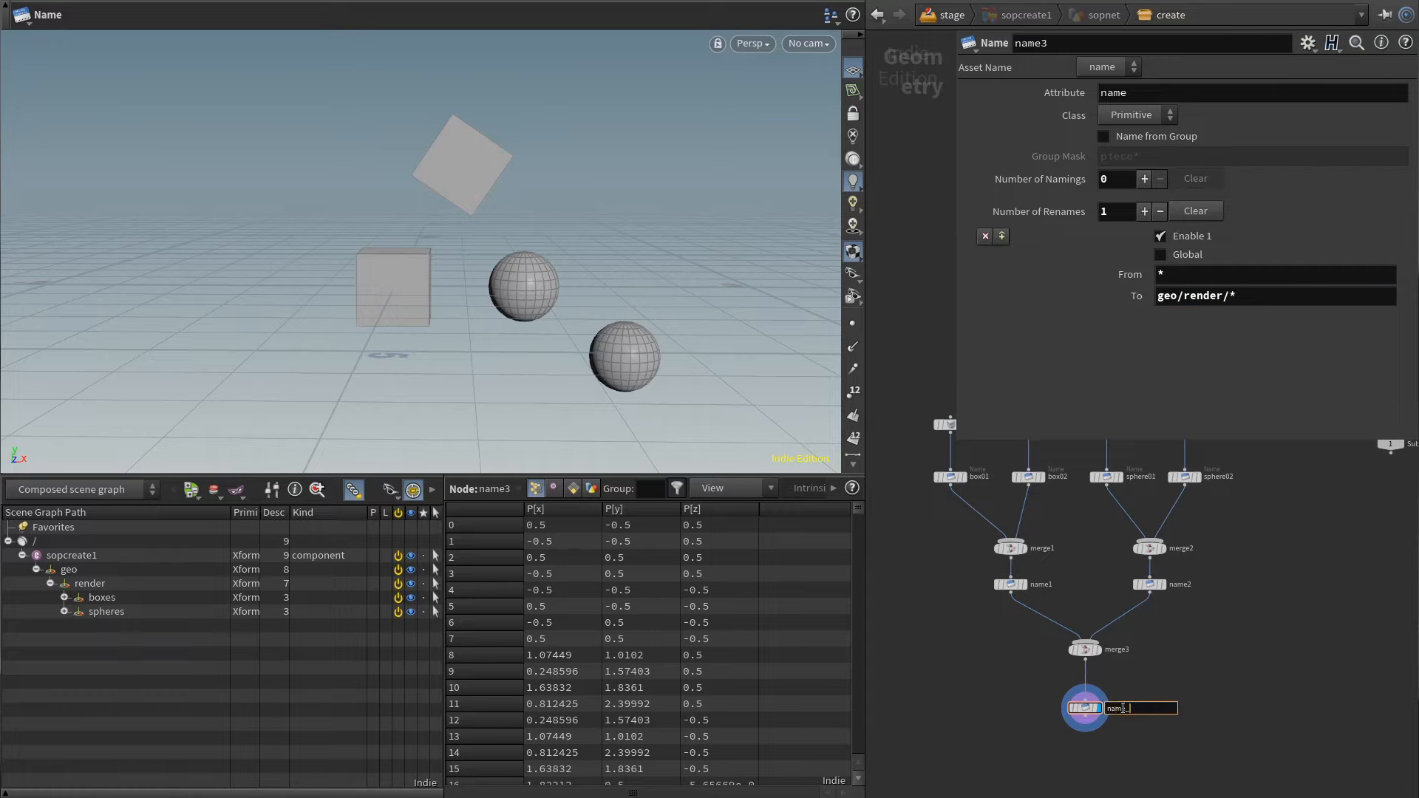
text(s)
key(Return)
- Examine the geo and render levels and the boxes beneath them in the scene graph
click(96, 569)
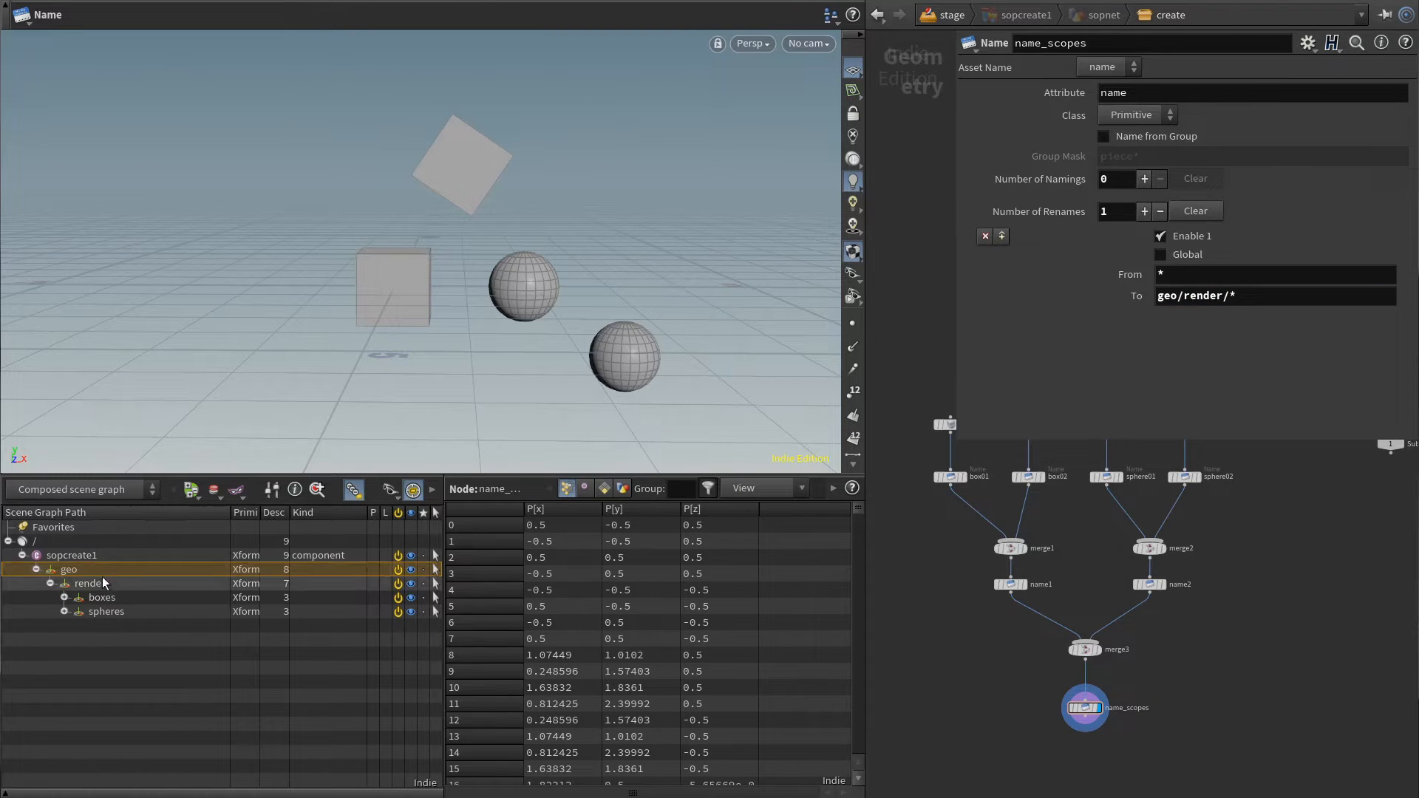
click(104, 584)
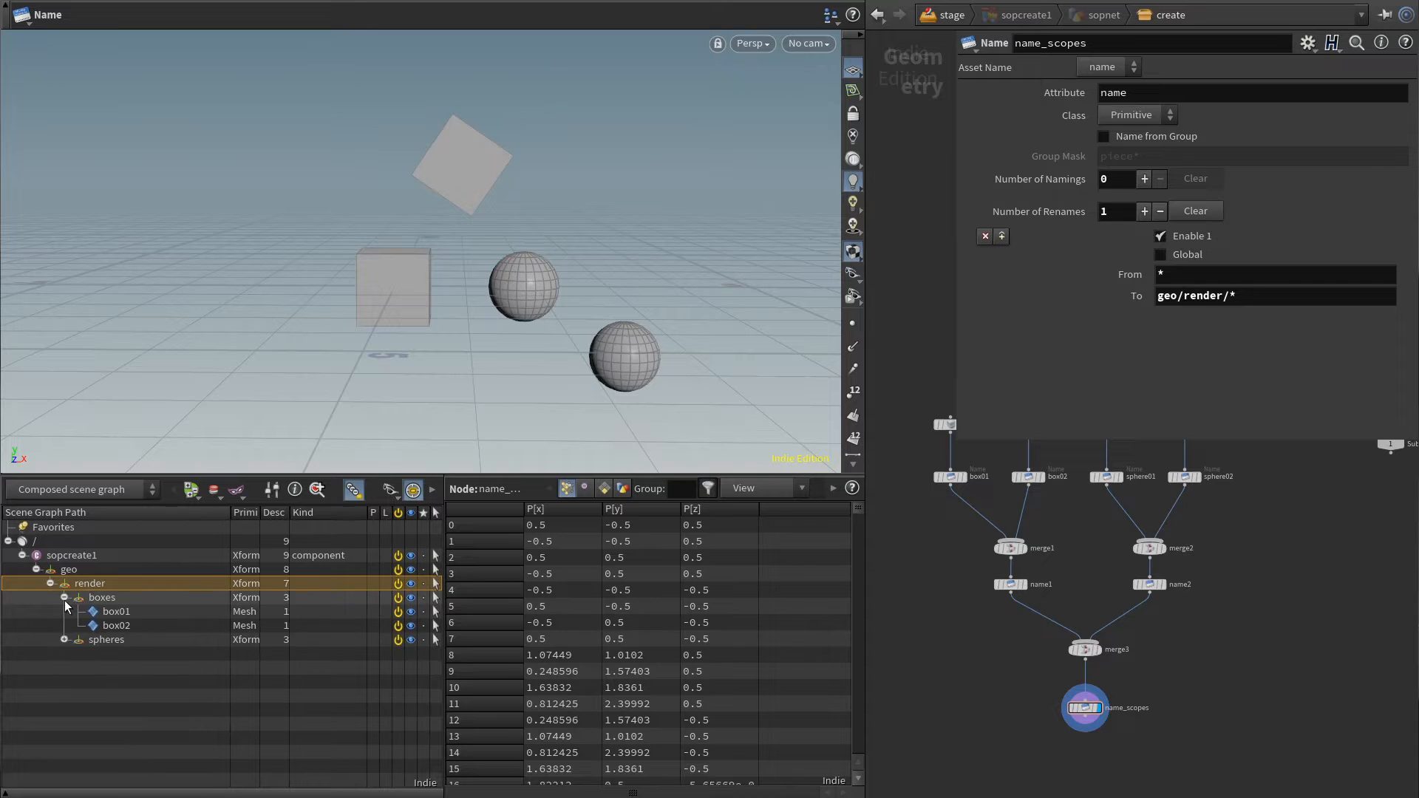
click(63, 611)
click(63, 611)
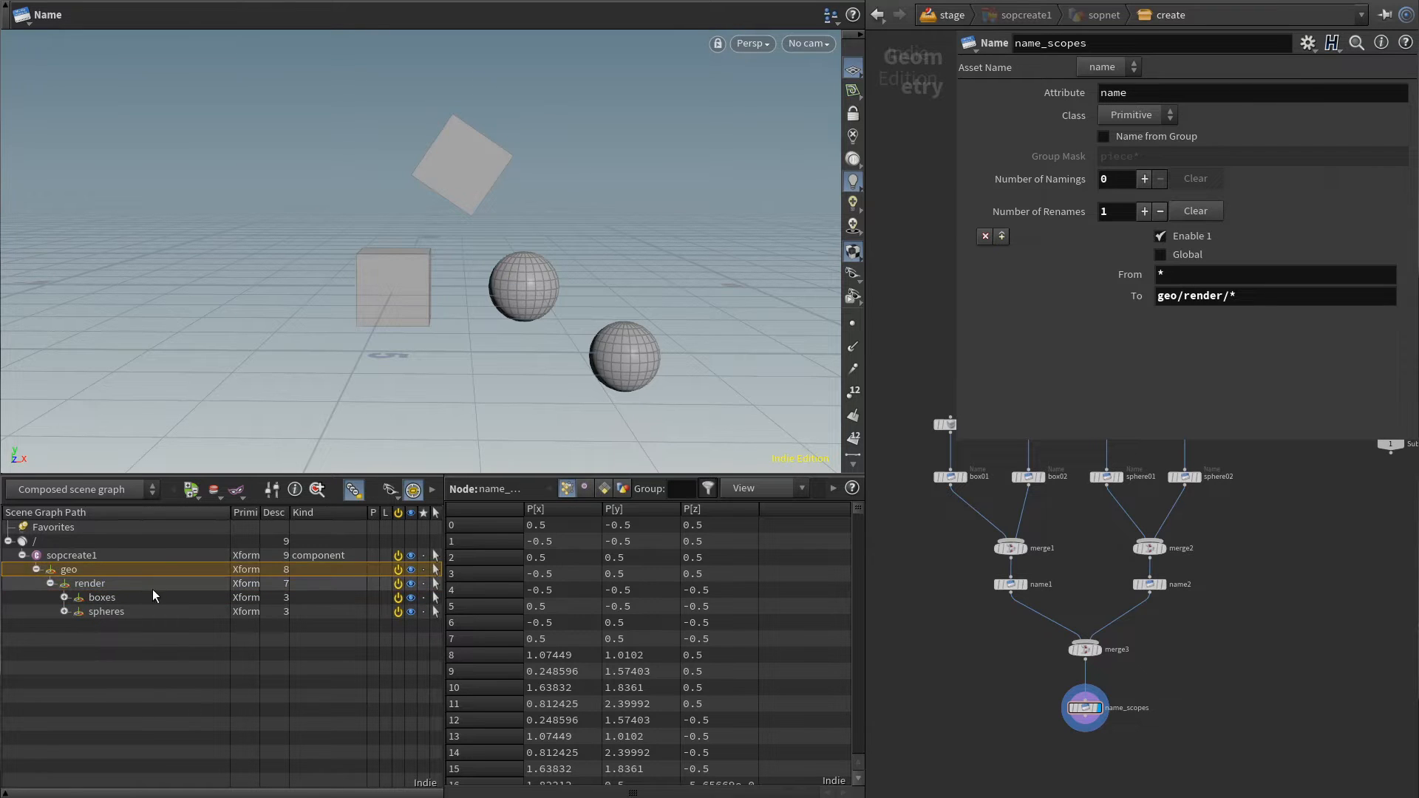
click(151, 624)
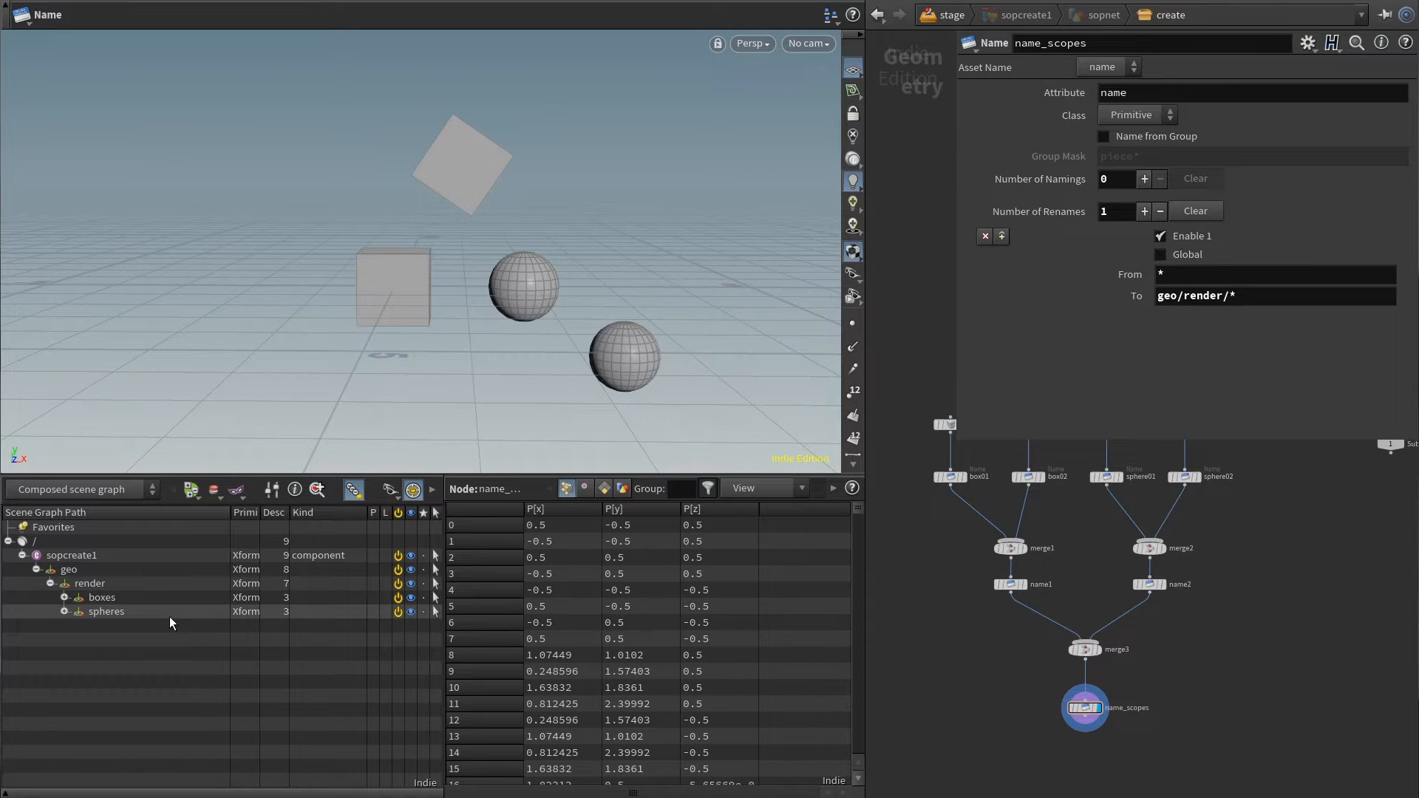
- Return to the stage network and delete the unused import nodes, keeping only sopcreate1
middle_drag(1041, 745, 1035, 627)
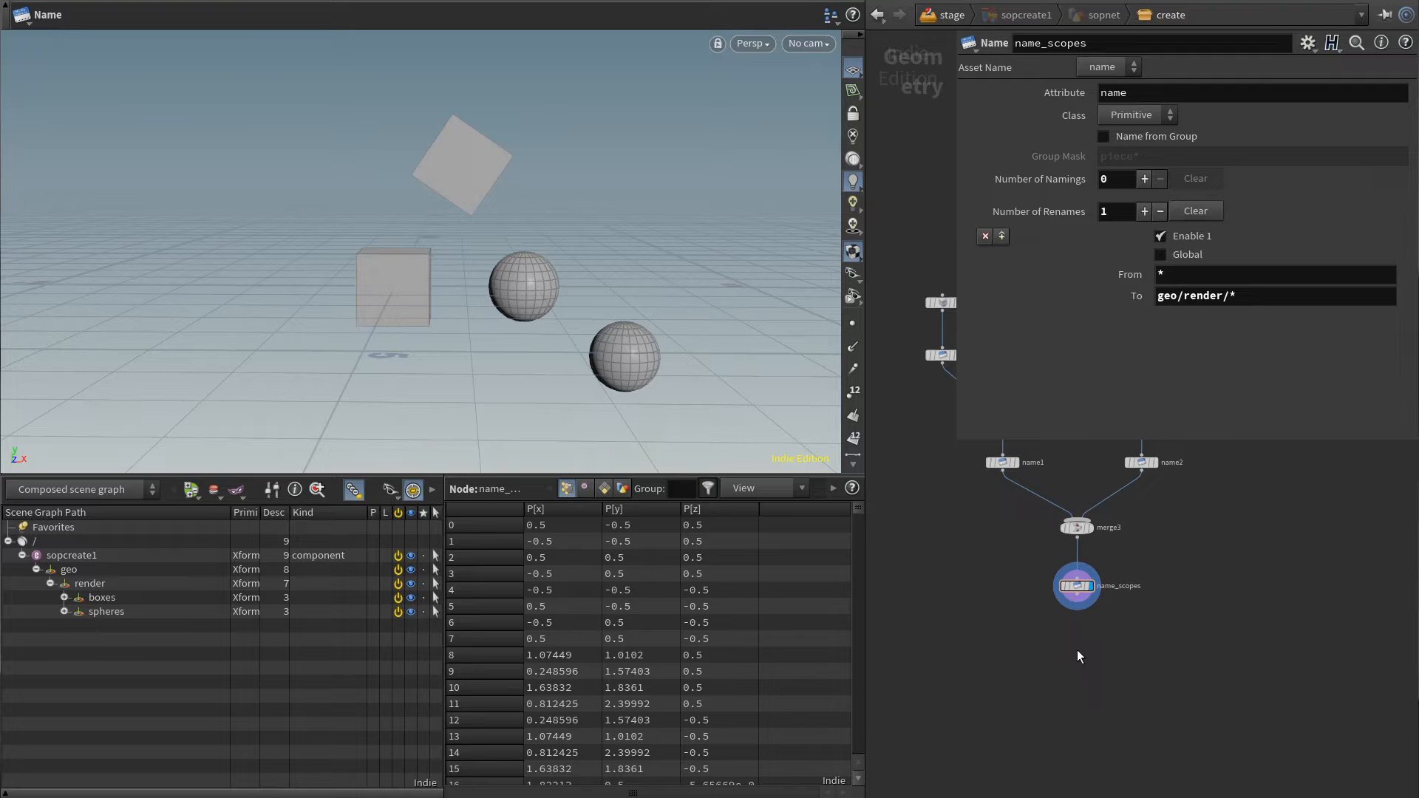
click(952, 17)
drag(894, 640, 1099, 512)
key(Delete)
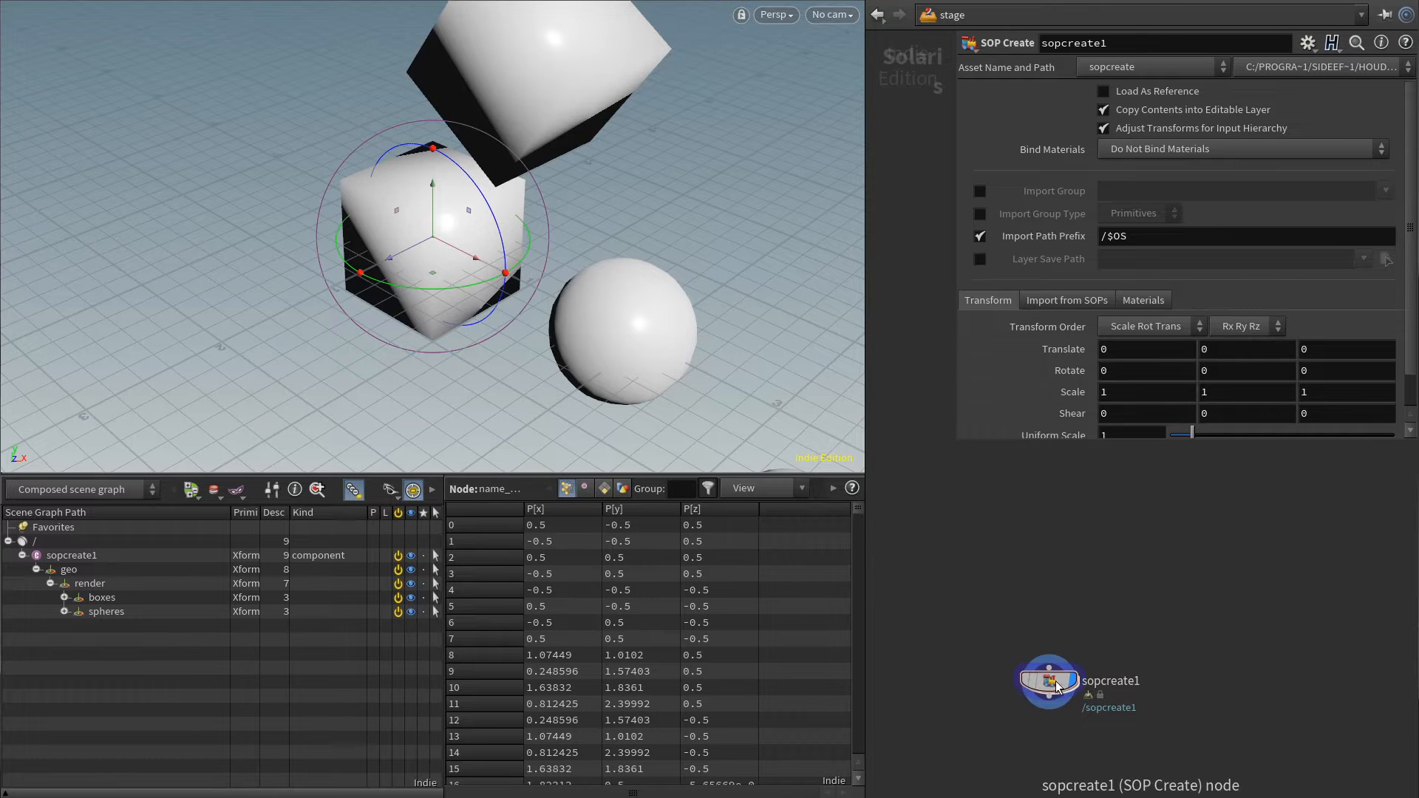
- Open sopcreate1's SOP import data settings and examine the Partition Attributes value
click(1067, 299)
click(989, 381)
scroll(1027, 380, down, 3)
scroll(1027, 385, down, 2)
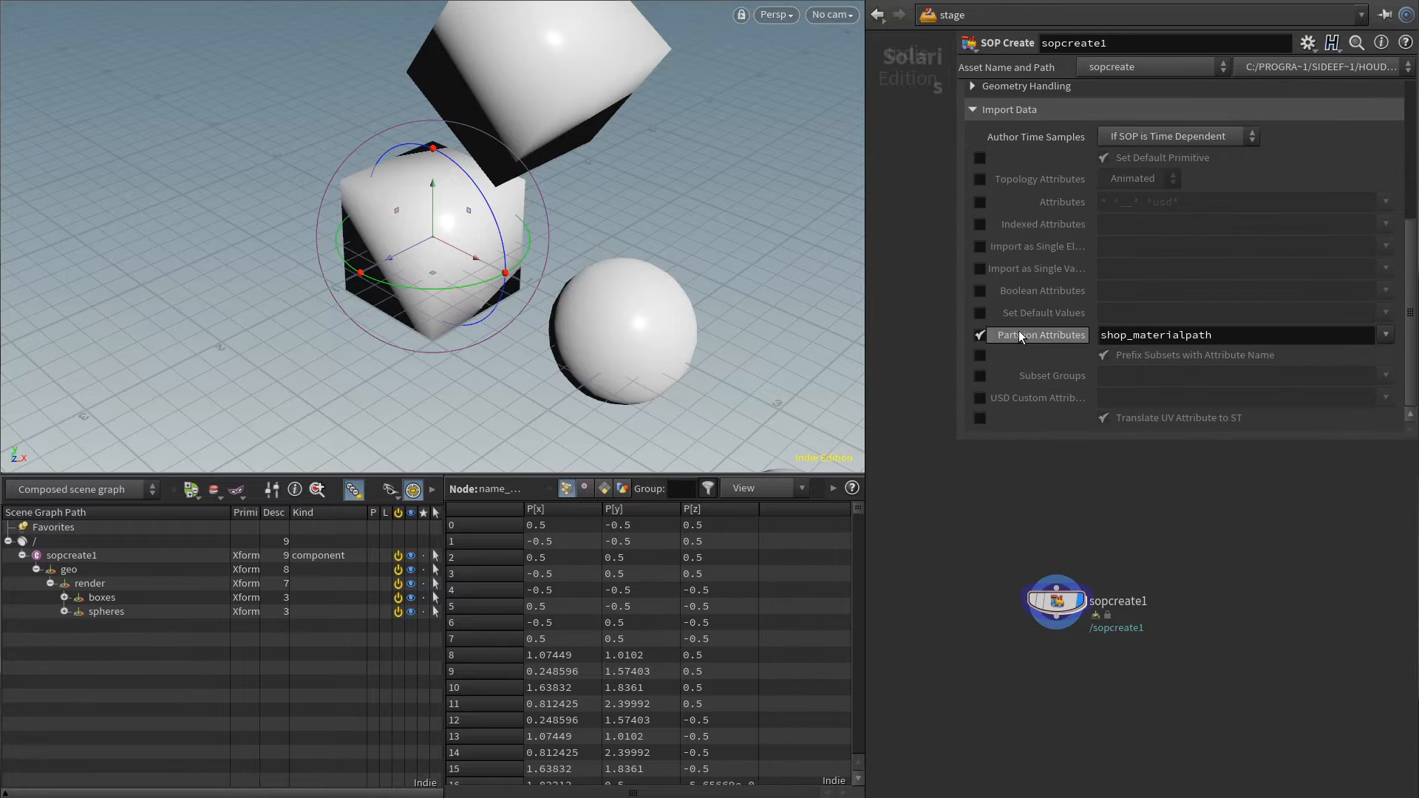
drag(1215, 335, 1083, 334)
click(1127, 334)
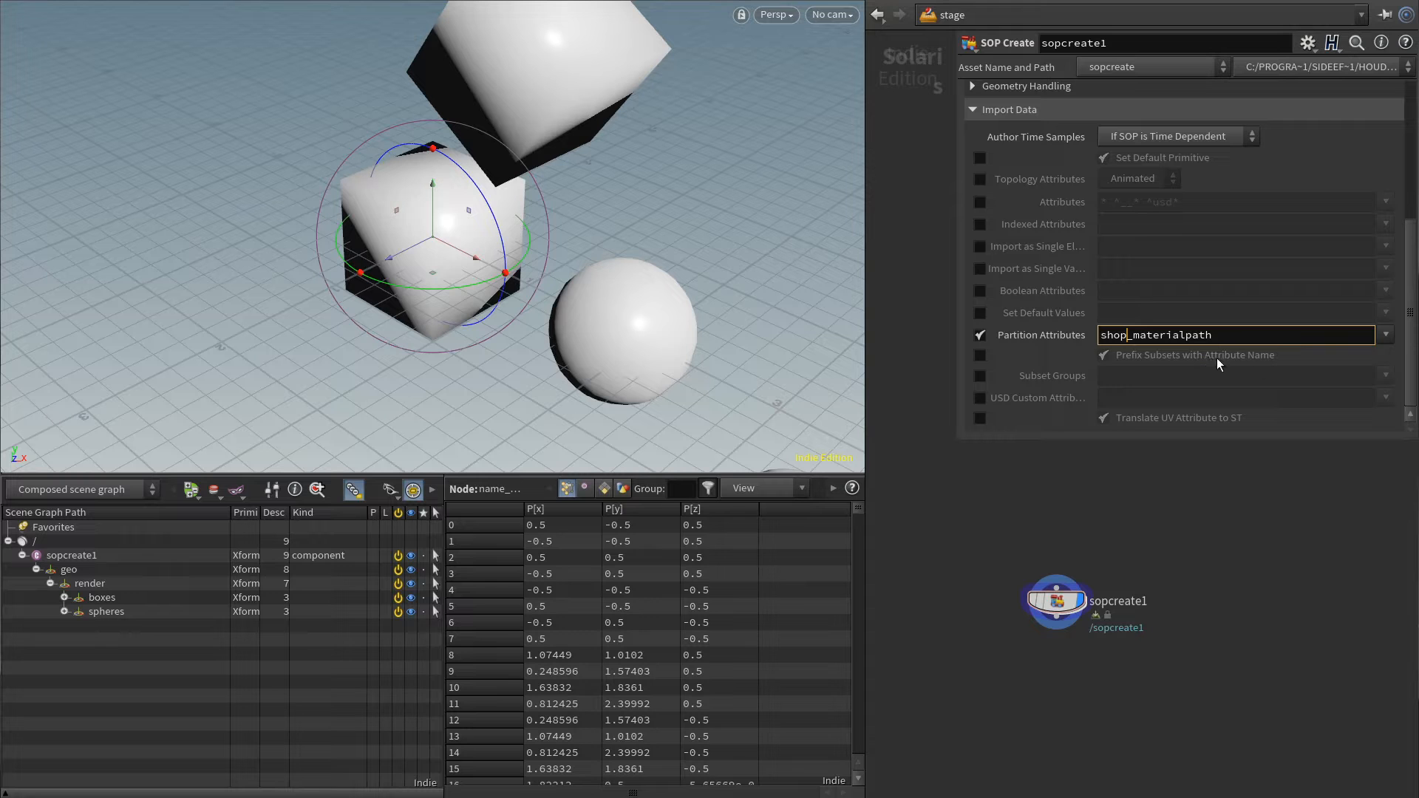
- Go inside sopcreate1 and add a displayed Attribute Create node directly after name_scopes
double_click(1055, 600)
key(Tab)
text(a)
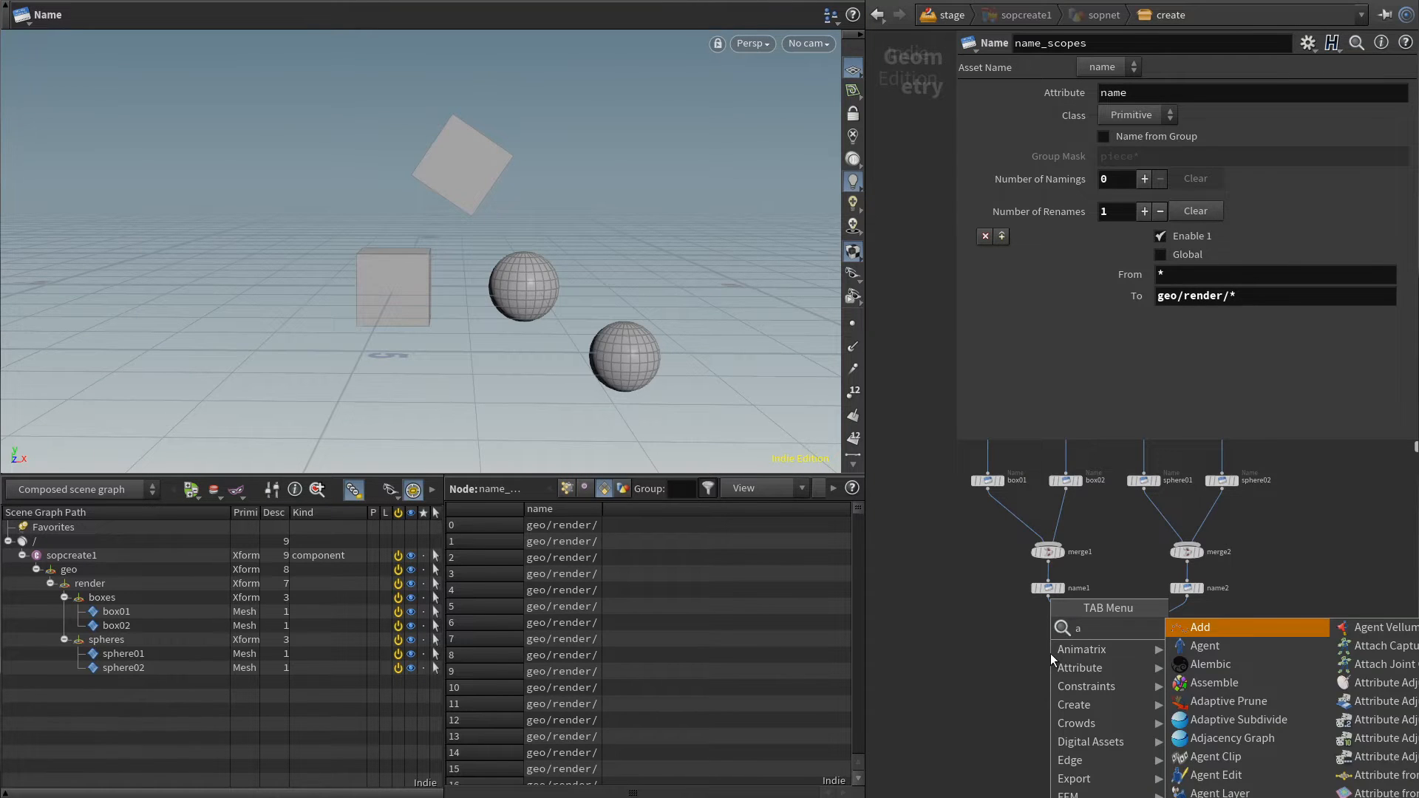
text(tc)
key(Down)
key(Down)
key(Down)
key(Down)
key(Down)
key(Return)
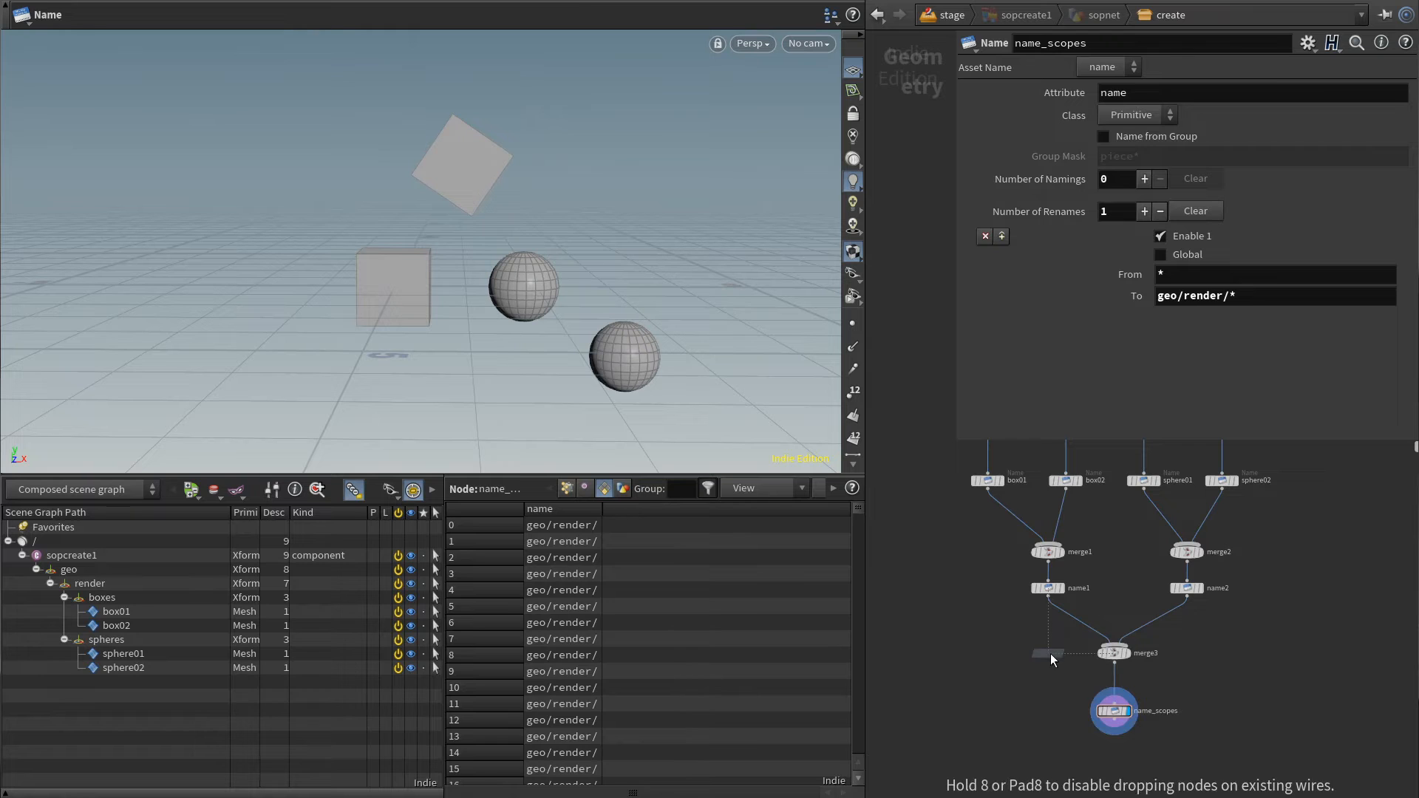
click(1049, 653)
drag(1050, 654, 1115, 755)
click(1114, 721)
click(1114, 746)
- Define a primitive string attribute named shop_materialpath with the value metal
text(shop_materialpath)
click(1189, 256)
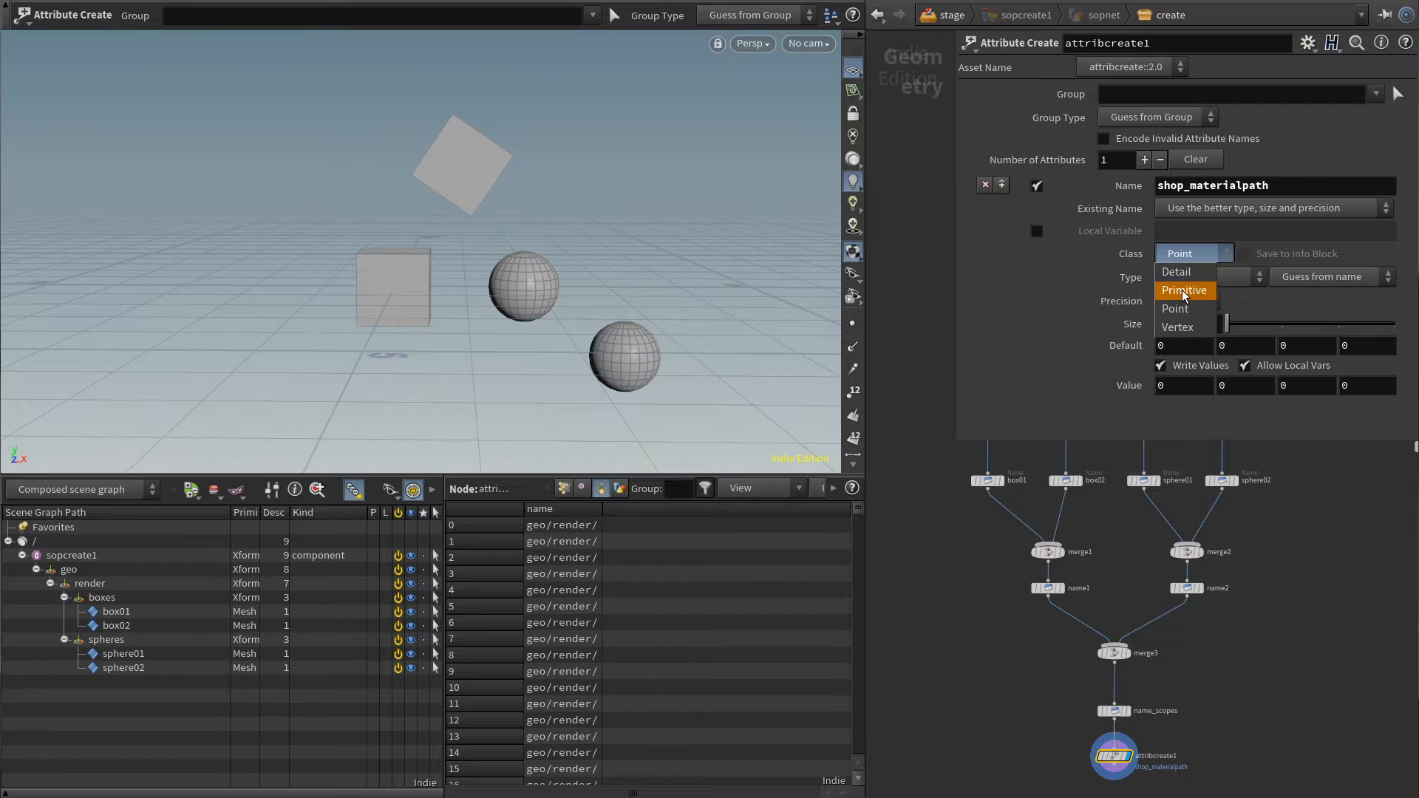
click(1184, 291)
click(1190, 277)
click(1190, 312)
click(1163, 322)
text(metal)
key(Return)
- Duplicate the Attribute Create node below the first, limit it to selected box and sphere primitives, and set its string to paint
middle_drag(1115, 724, 1084, 620)
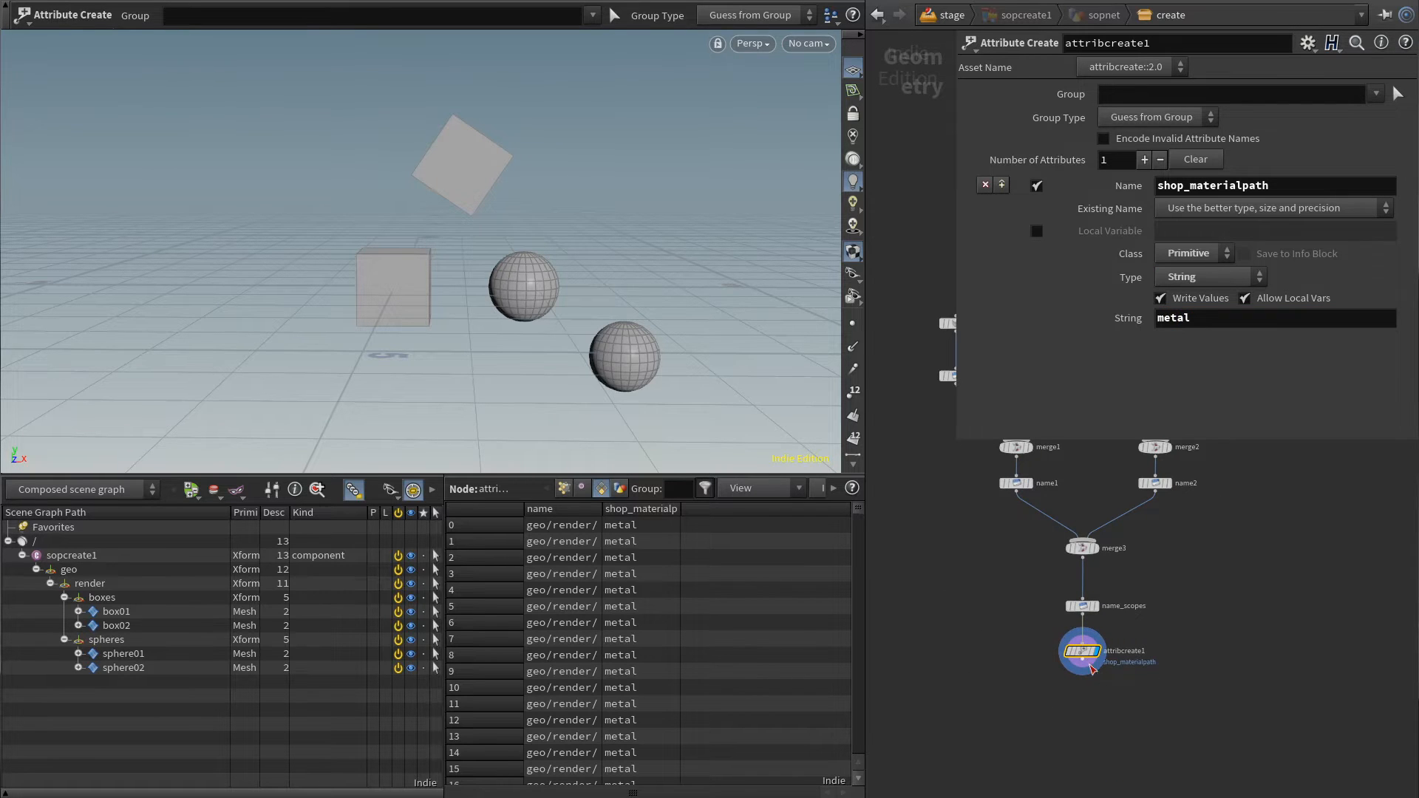
alt+drag(1091, 666, 1085, 693)
click(1399, 96)
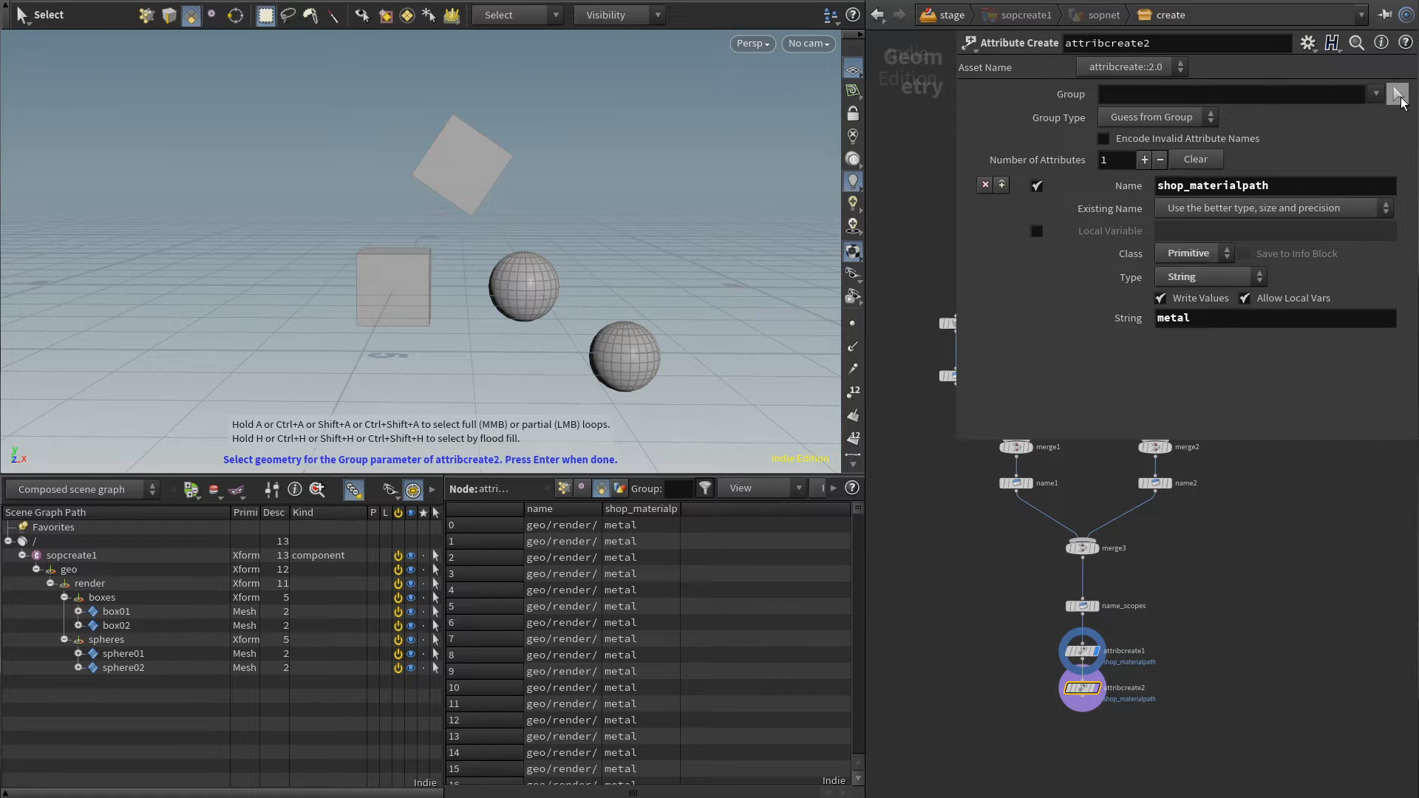
drag(651, 232, 523, 342)
shift+click(403, 255)
key(Return)
double_click(1293, 326)
text(paint)
key(Return)
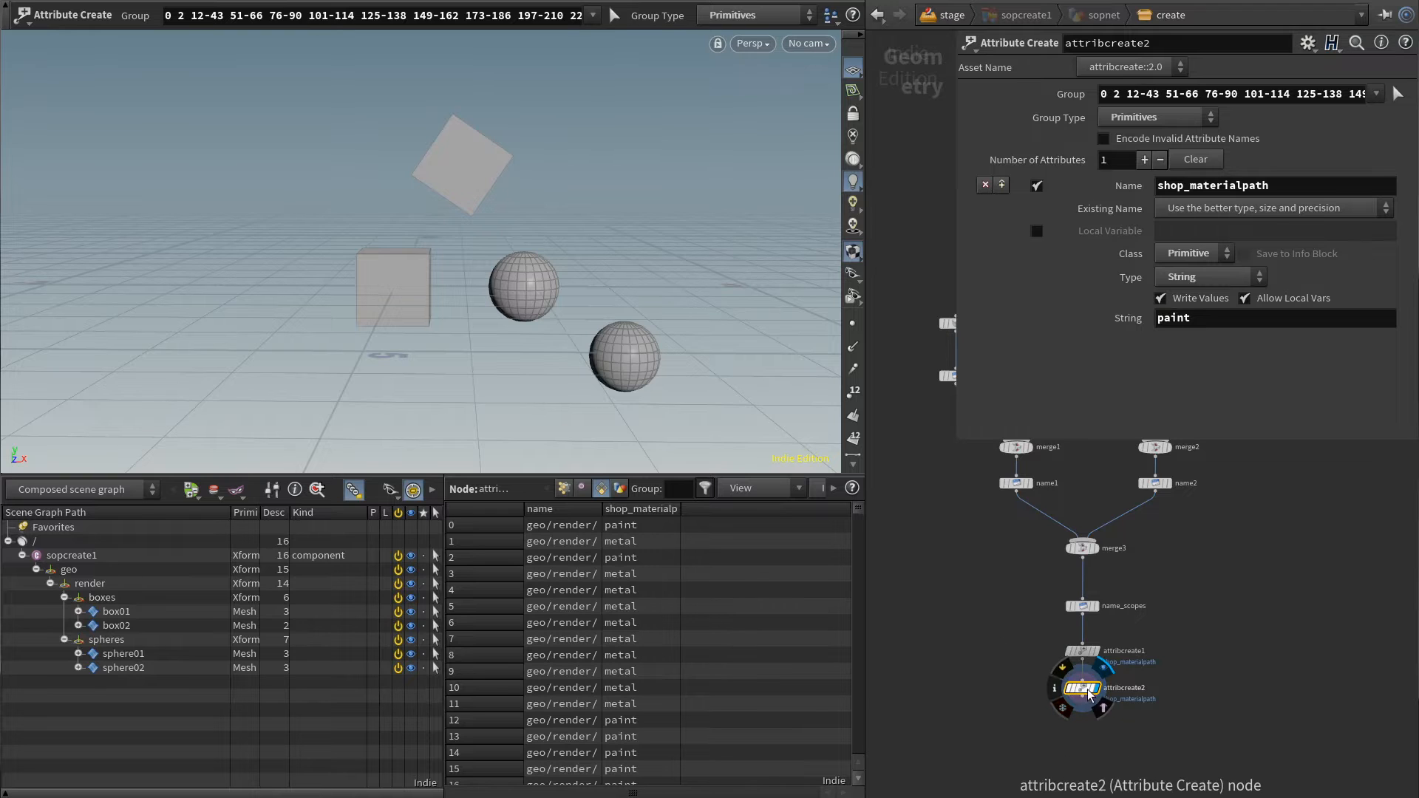
- Visualize the shop_materialpath attribute of attribcreate2 in the viewport as colours per value
click(1054, 688)
click(1276, 663)
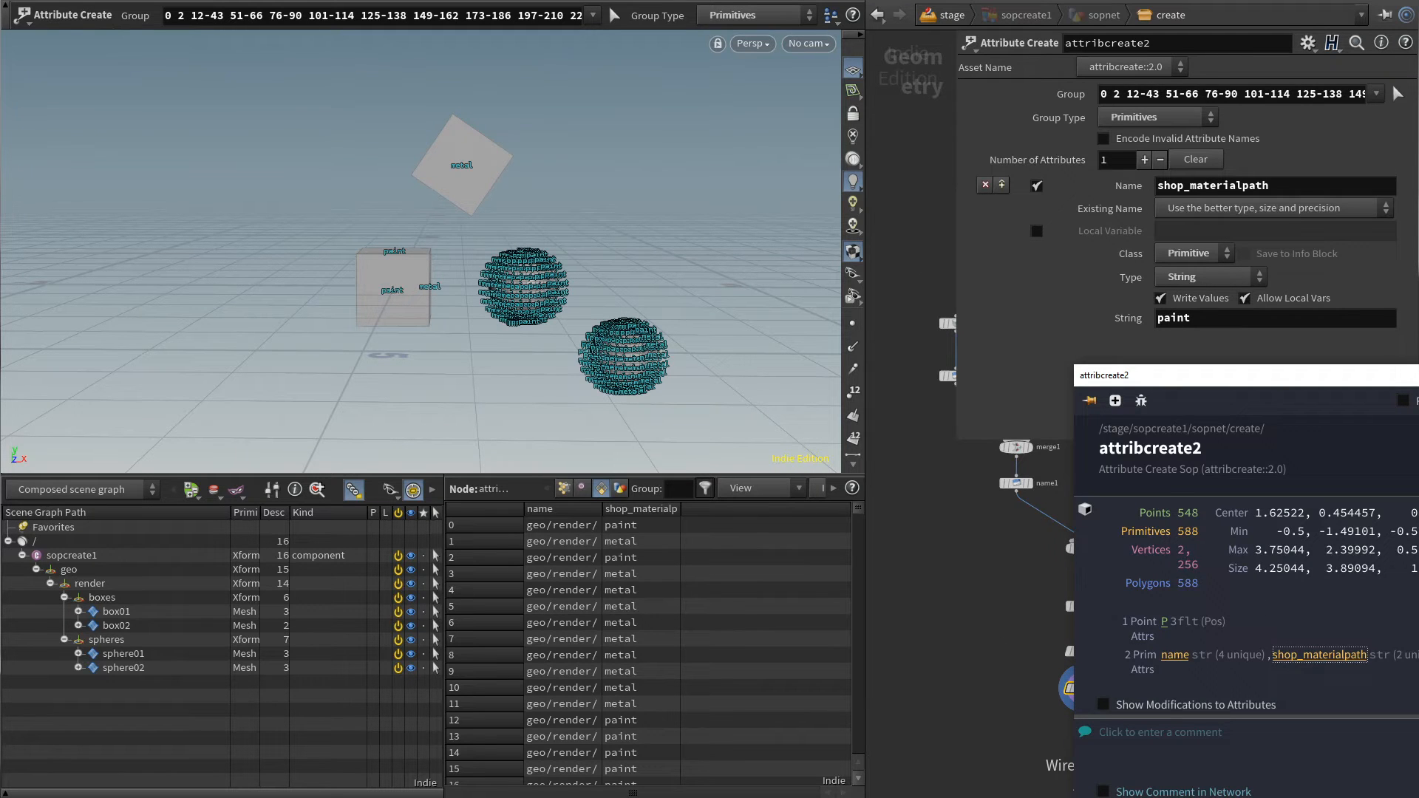
scroll(853, 333, down, 5)
right_click(853, 326)
click(981, 424)
click(968, 329)
click(946, 370)
click(998, 425)
click(983, 480)
click(1220, 720)
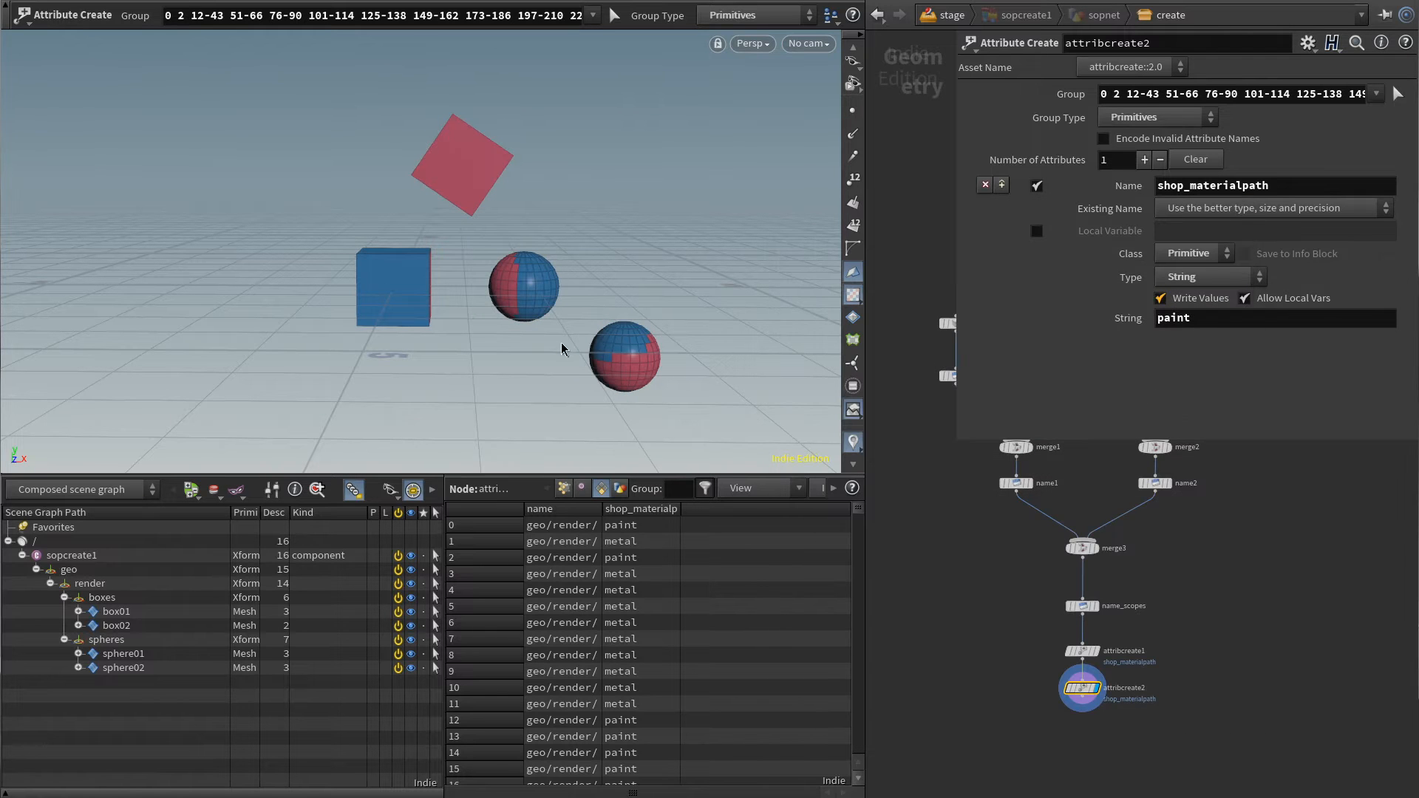
- Examine the material subsets beneath box01 and box02 in the scene graph
key(Escape)
drag(470, 118, 399, 259)
key(Return)
click(79, 626)
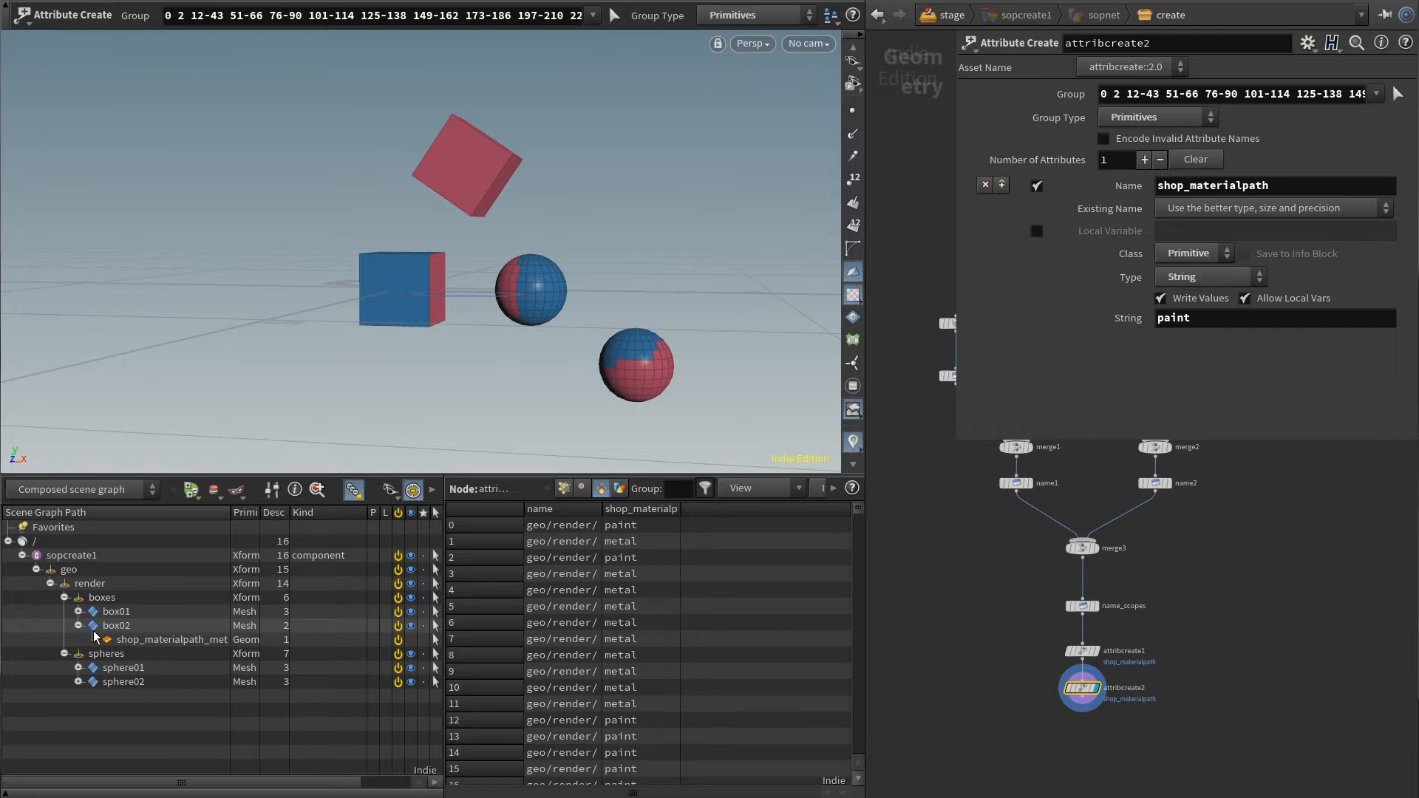
click(79, 612)
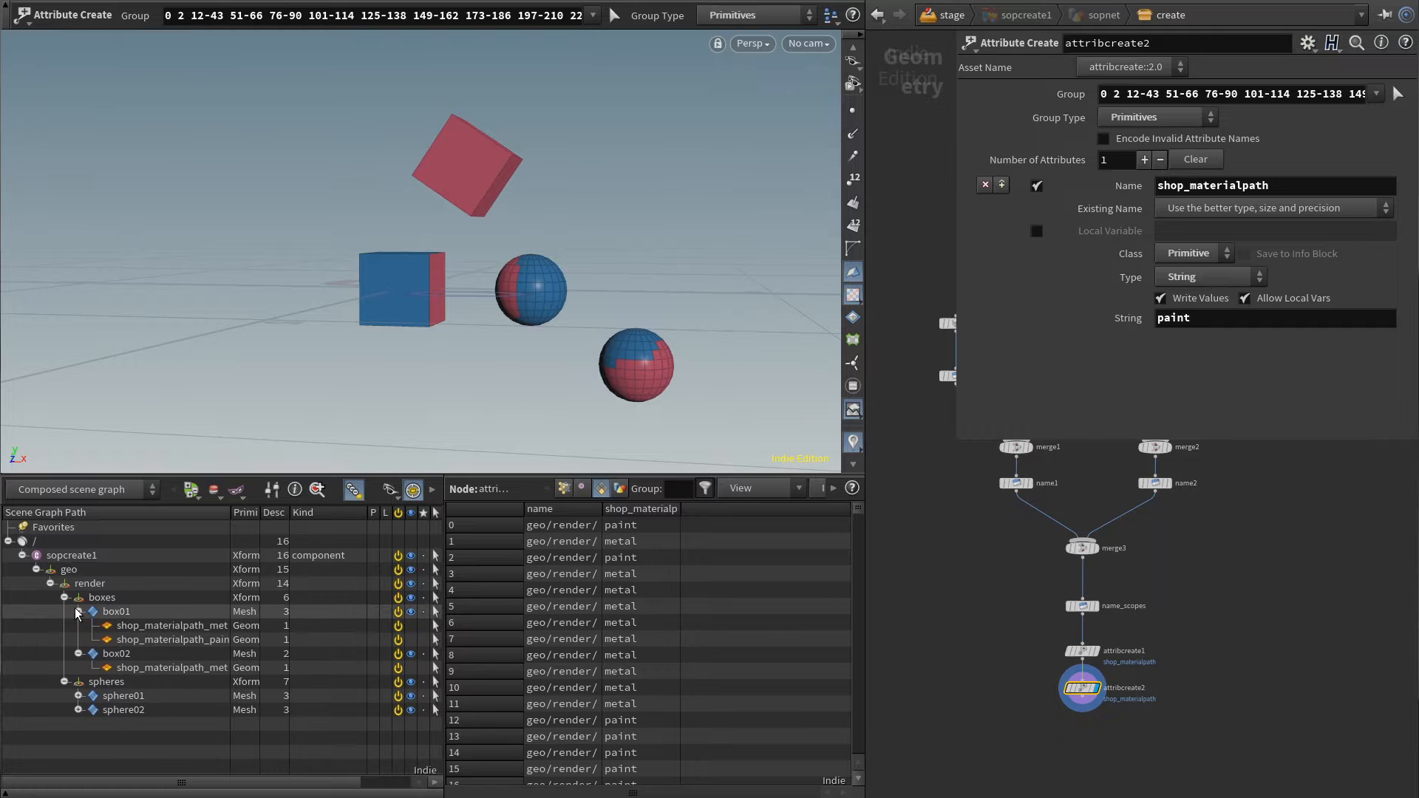
click(145, 640)
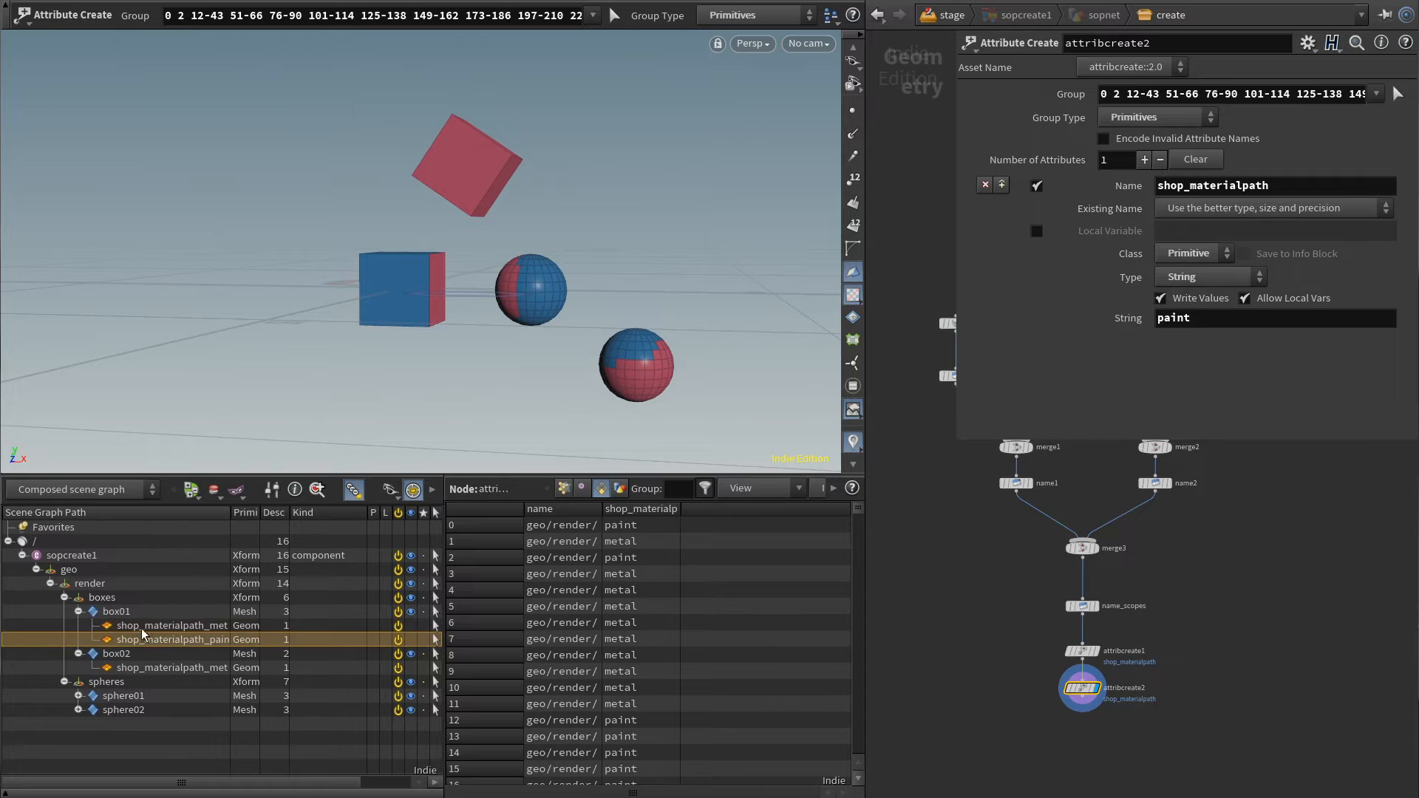
click(144, 627)
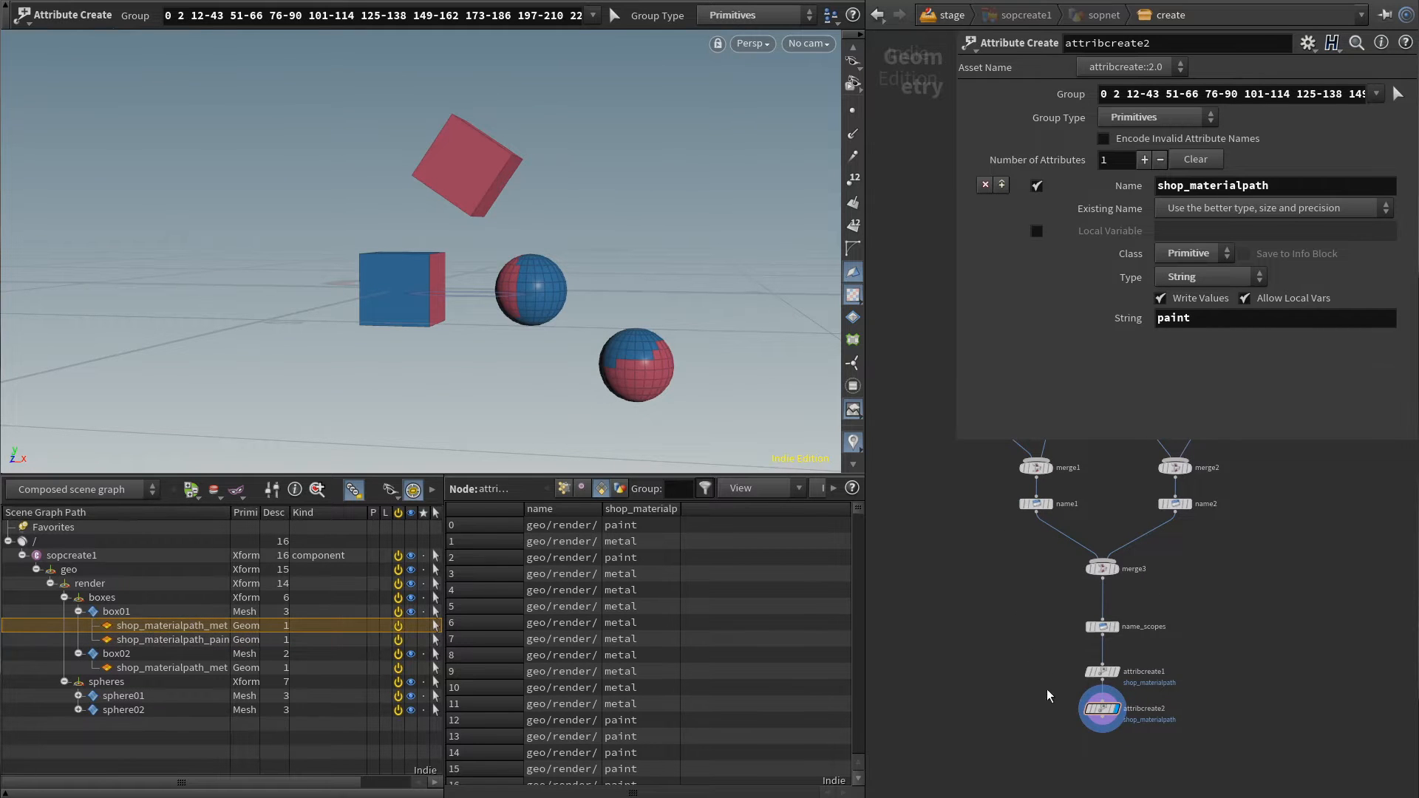
- Disable Prefix Subsets with Attribute Name on sopcreate1 in the stage network, and go back inside the node
click(949, 14)
click(981, 357)
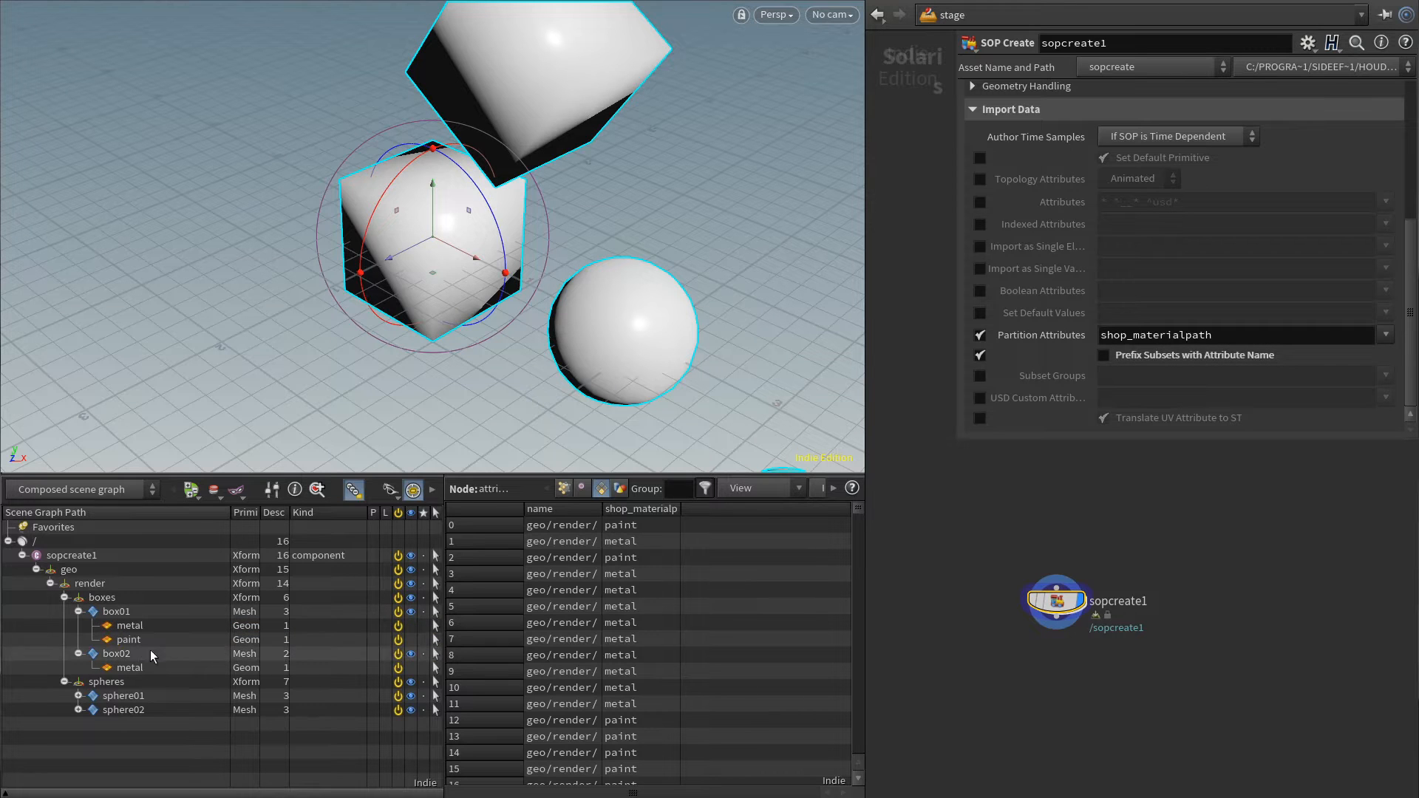
double_click(1057, 601)
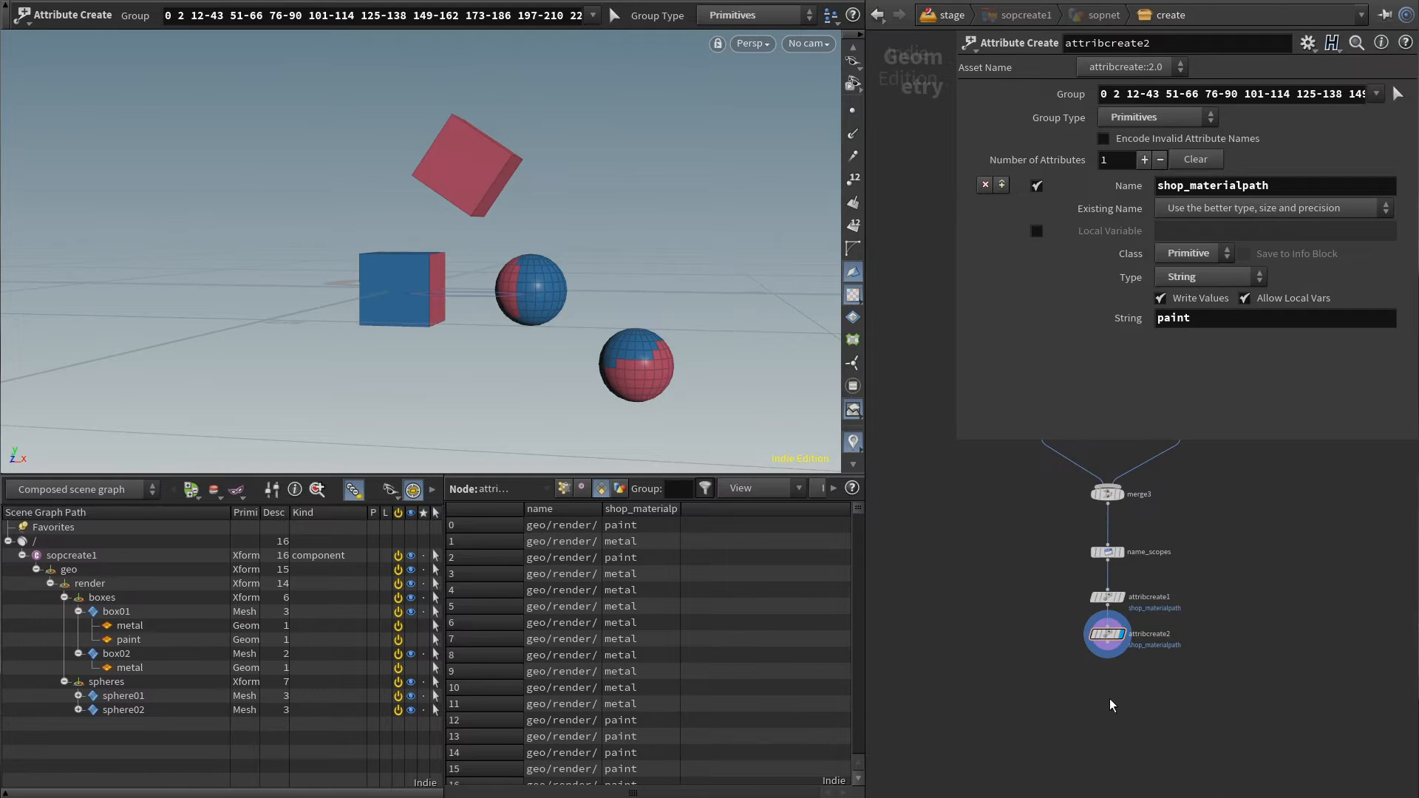
- Try a USD Configure node after attribcreate2 that partitions by shop_materialpath with subset name prefixing disabled
key(Tab)
text(usdcon)
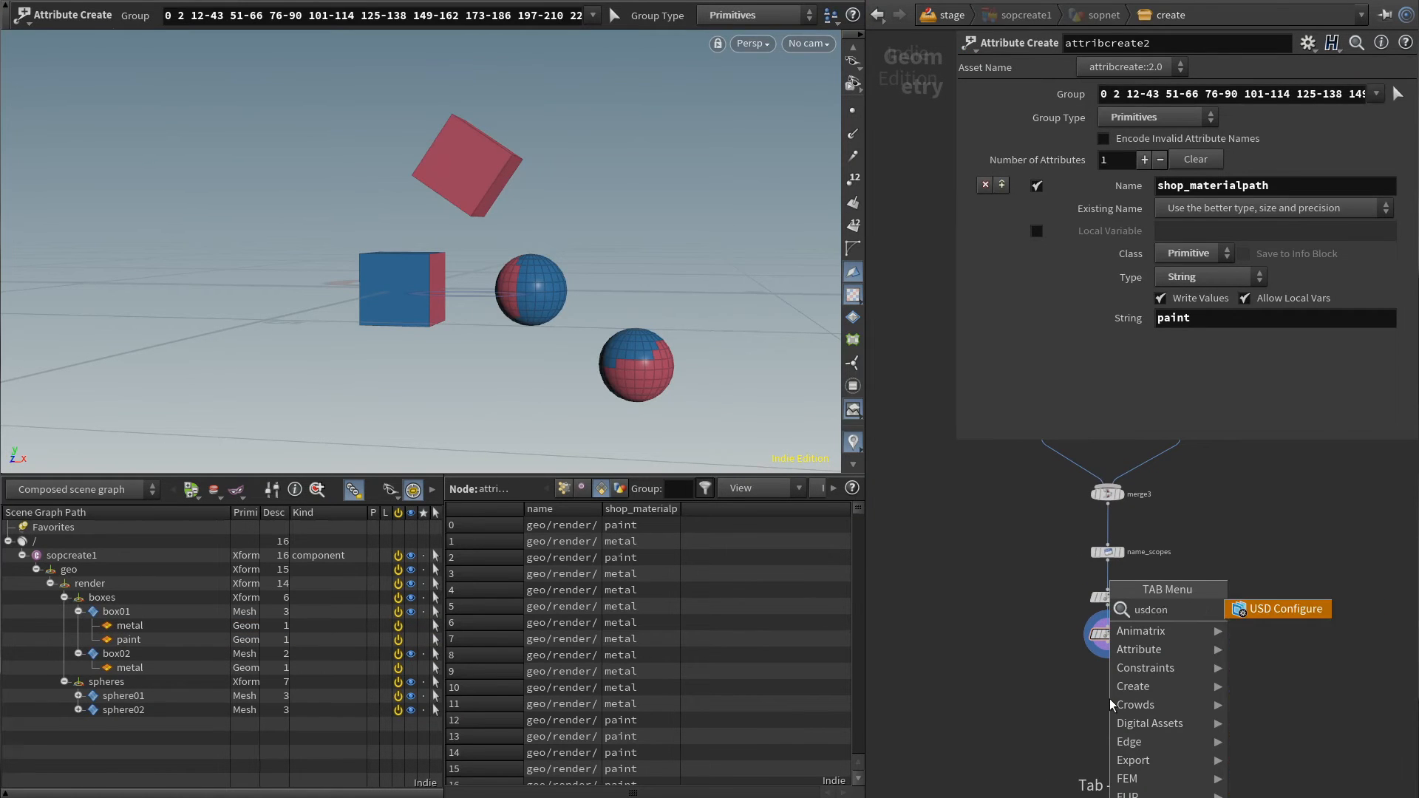
key(Return)
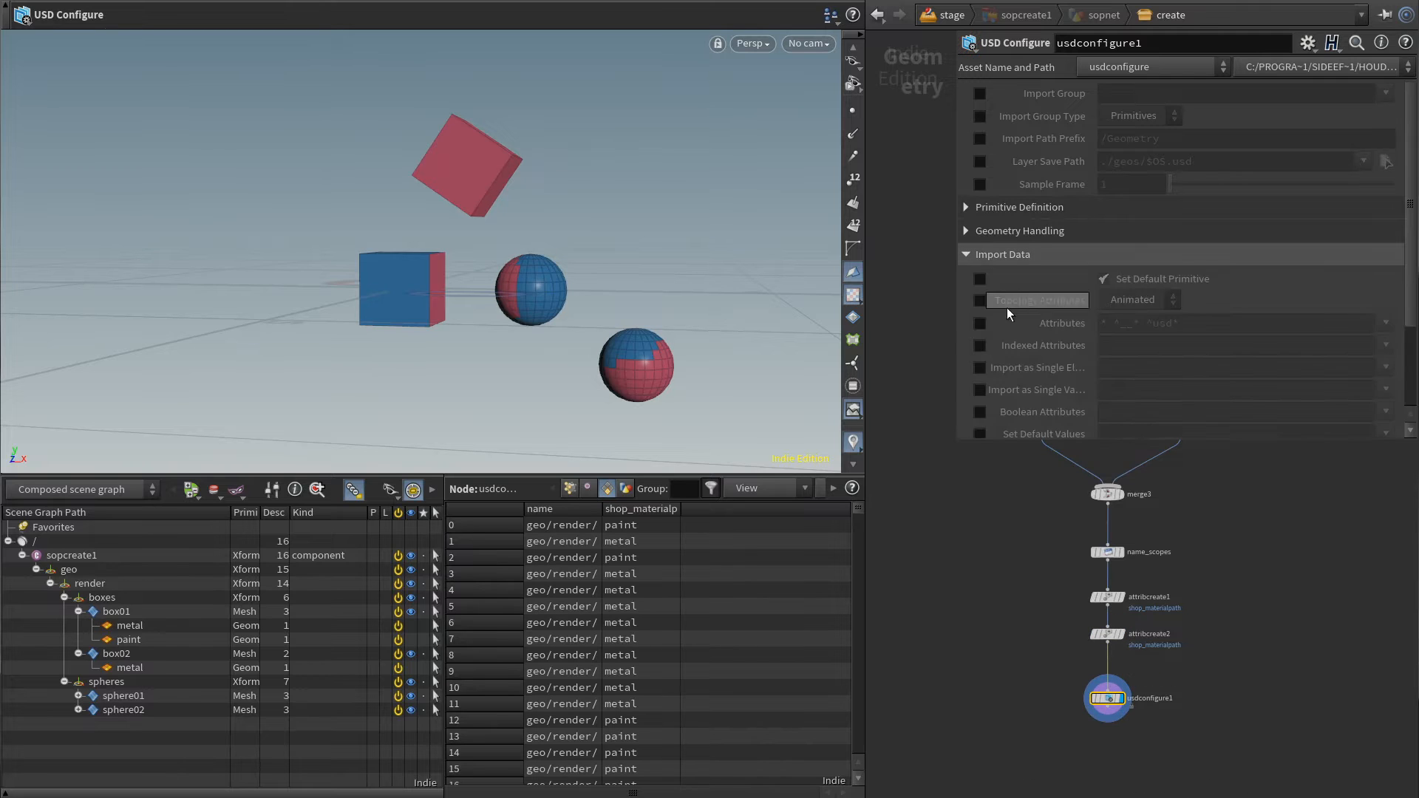
scroll(1007, 308, down, 3)
click(979, 342)
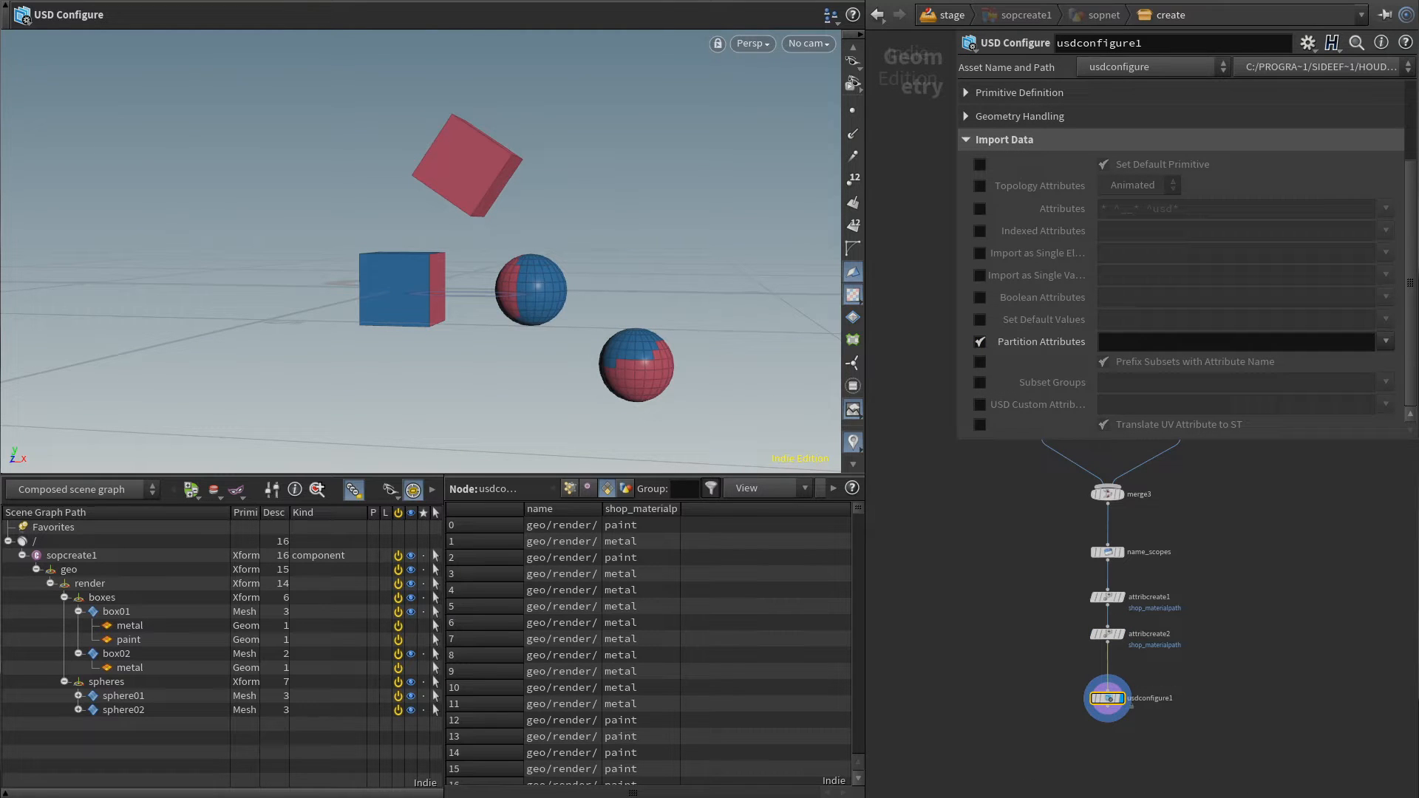
click(980, 361)
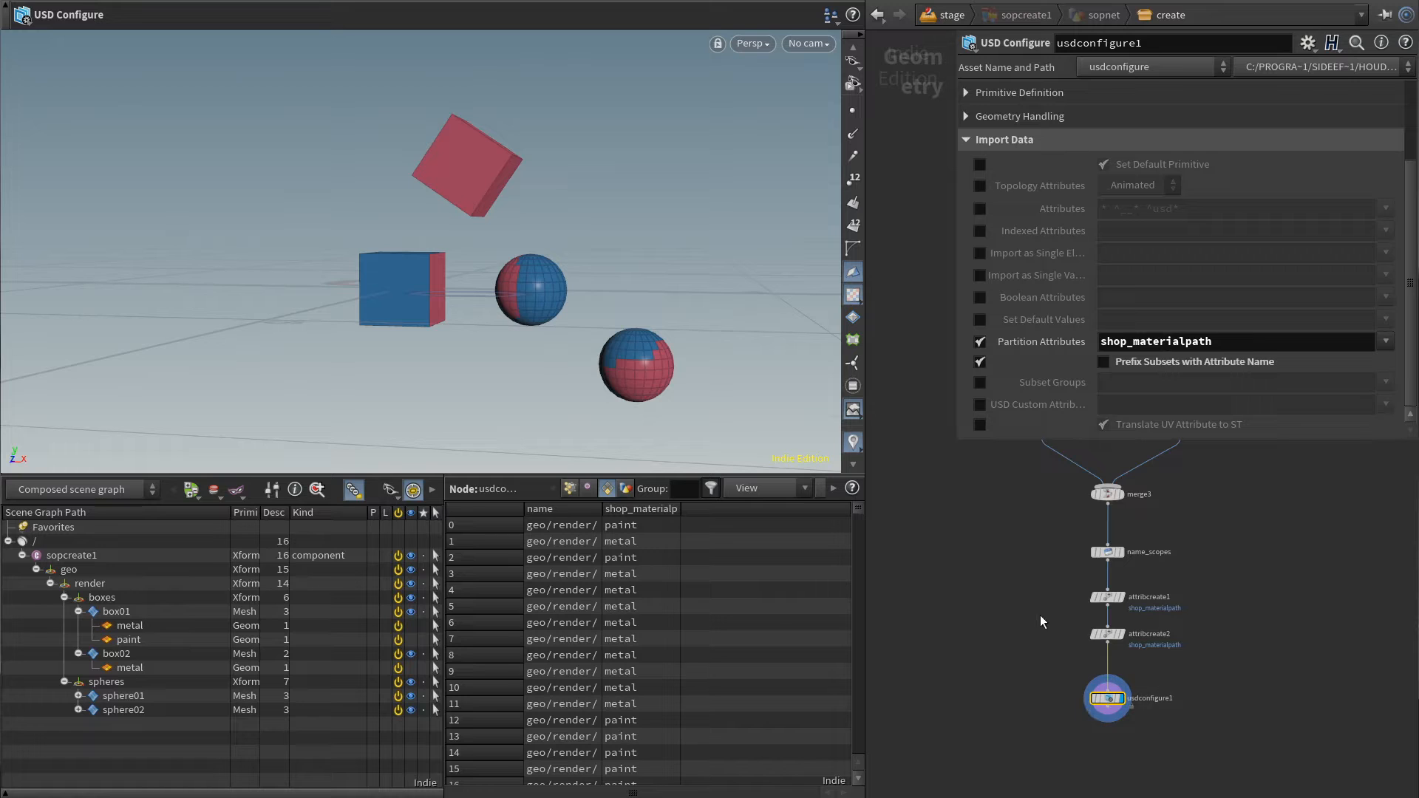
- Enable and disable the Subset Groups override on the USD Configure node, and delete the node
click(978, 382)
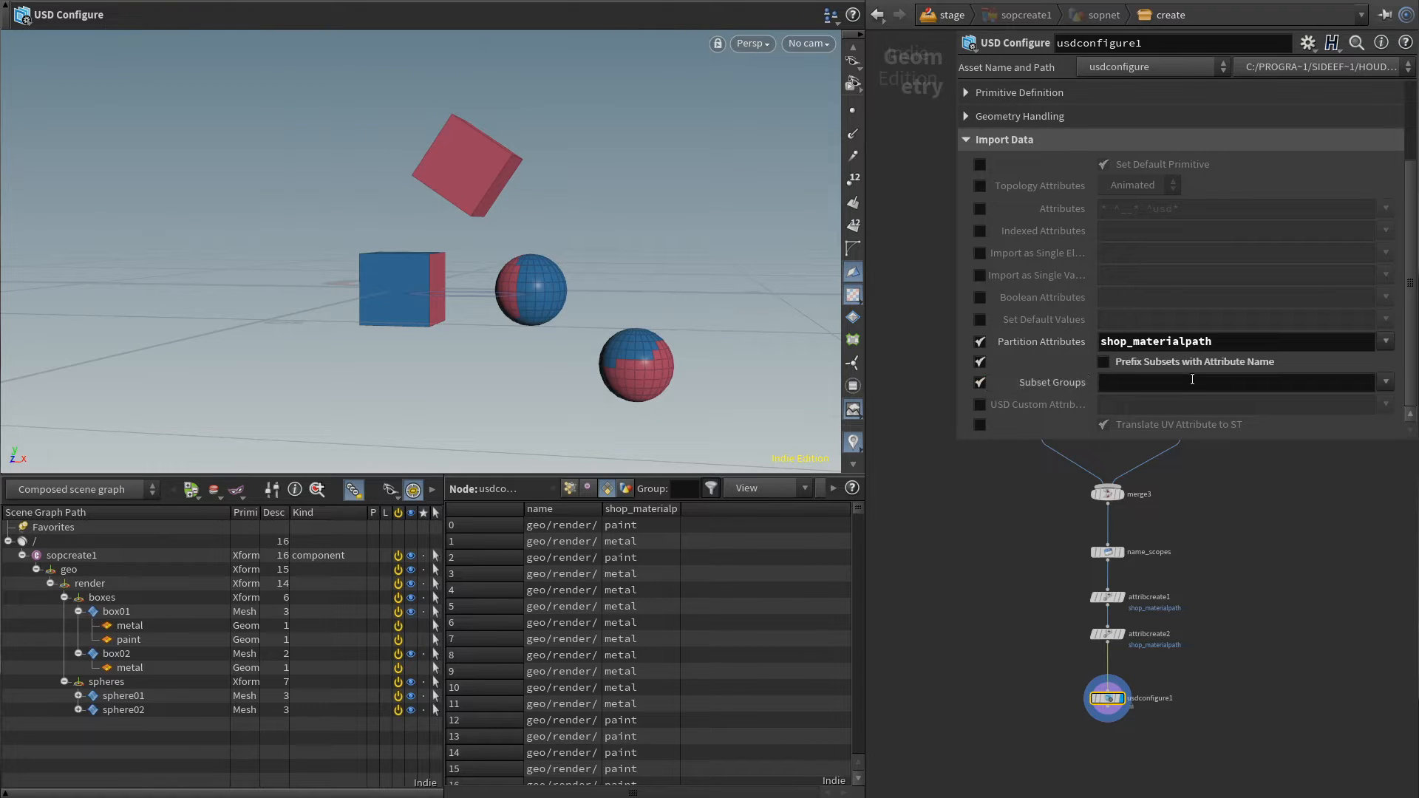
click(979, 386)
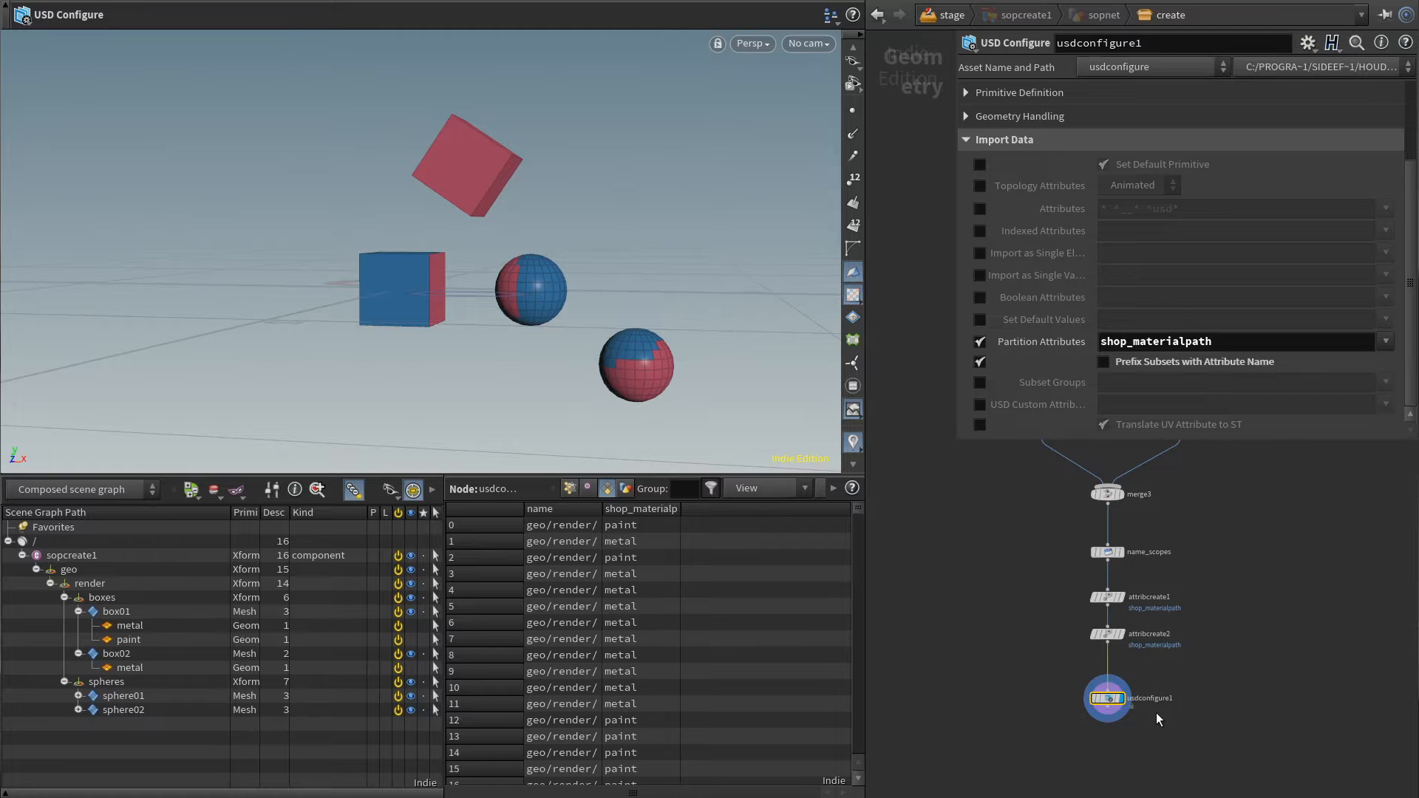
key(Delete)
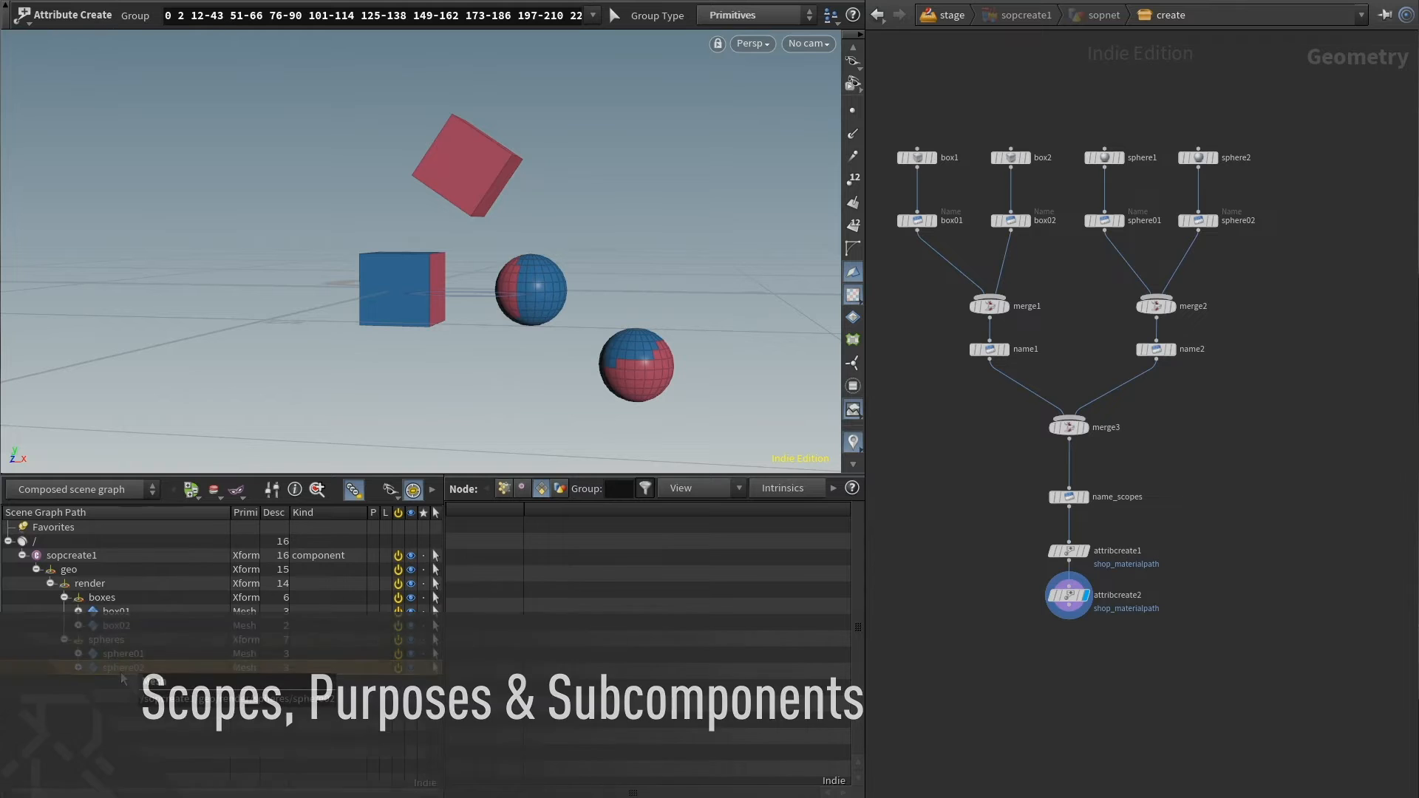
- Add a Merge node below attribcreate2 and connect attribcreate2 to it
click(81, 583)
click(75, 570)
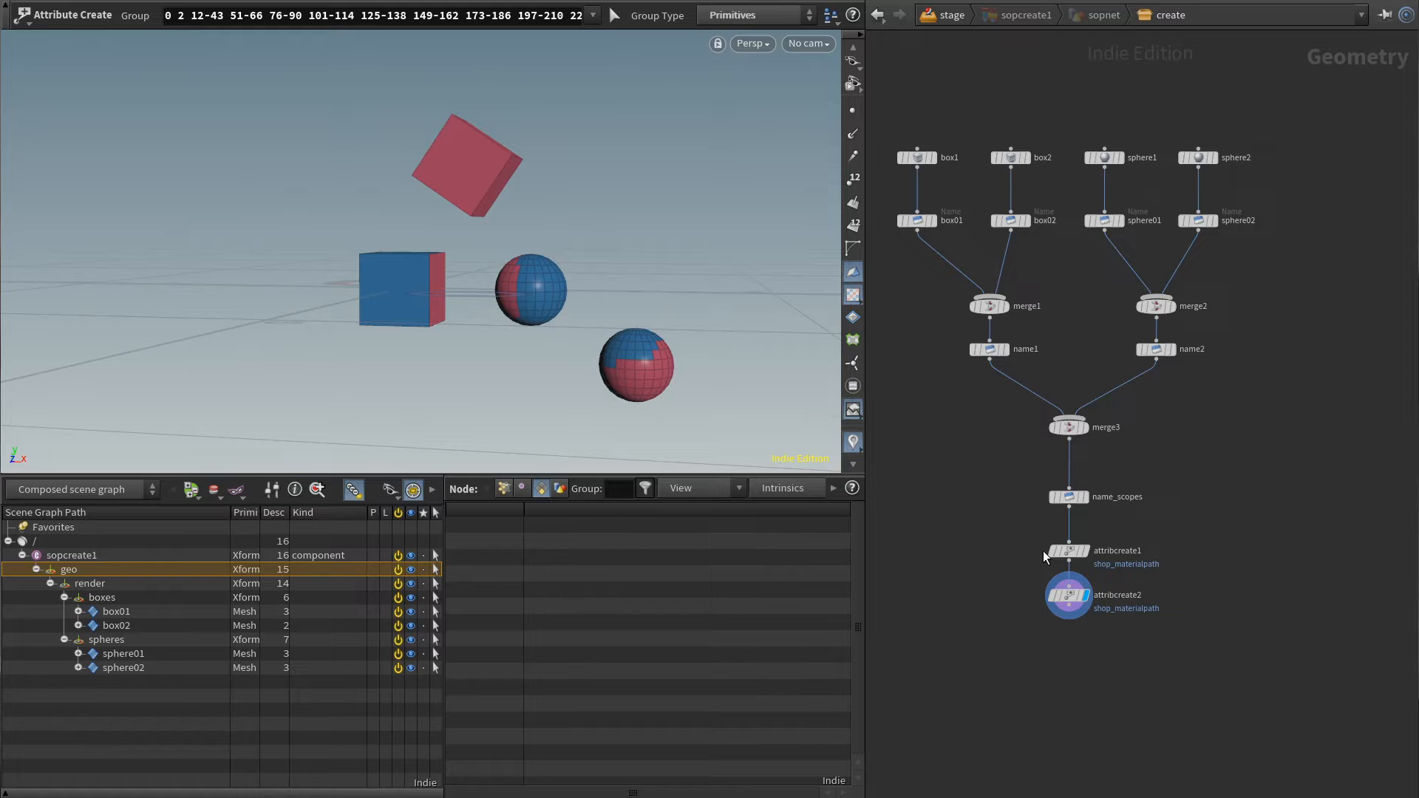
key(Tab)
text(merge)
key(Return)
click(1070, 693)
drag(1070, 637, 1068, 683)
- Create an Add node with a point beside attribcreate2, wire it into the new merge, and display the merge
key(Tab)
text(add)
key(Return)
click(1213, 596)
click(1216, 605)
click(1077, 684)
click(1087, 695)
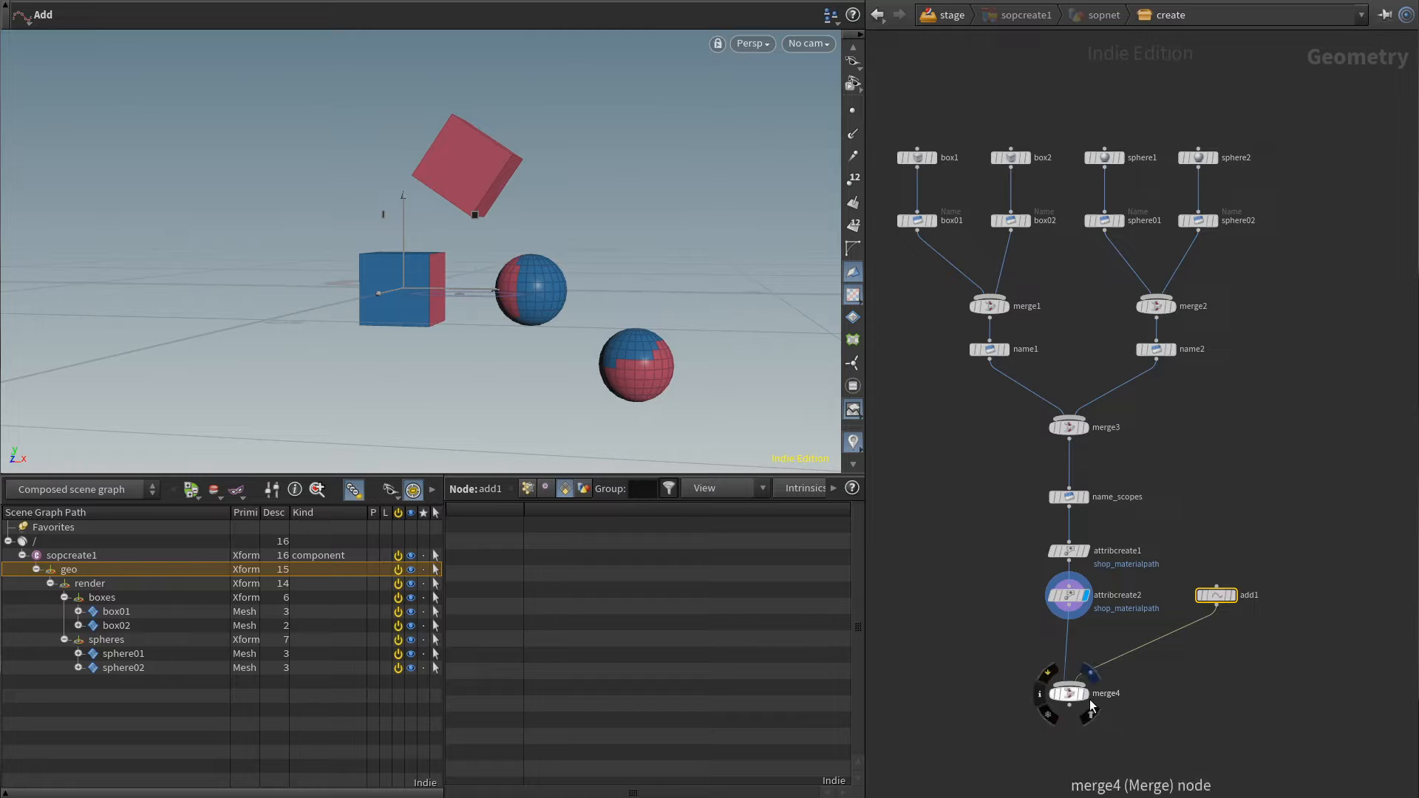
key(p)
click(1143, 142)
- Insert a Name node between the Add node and the final merge
key(Tab)
text(name)
key(Return)
click(1187, 635)
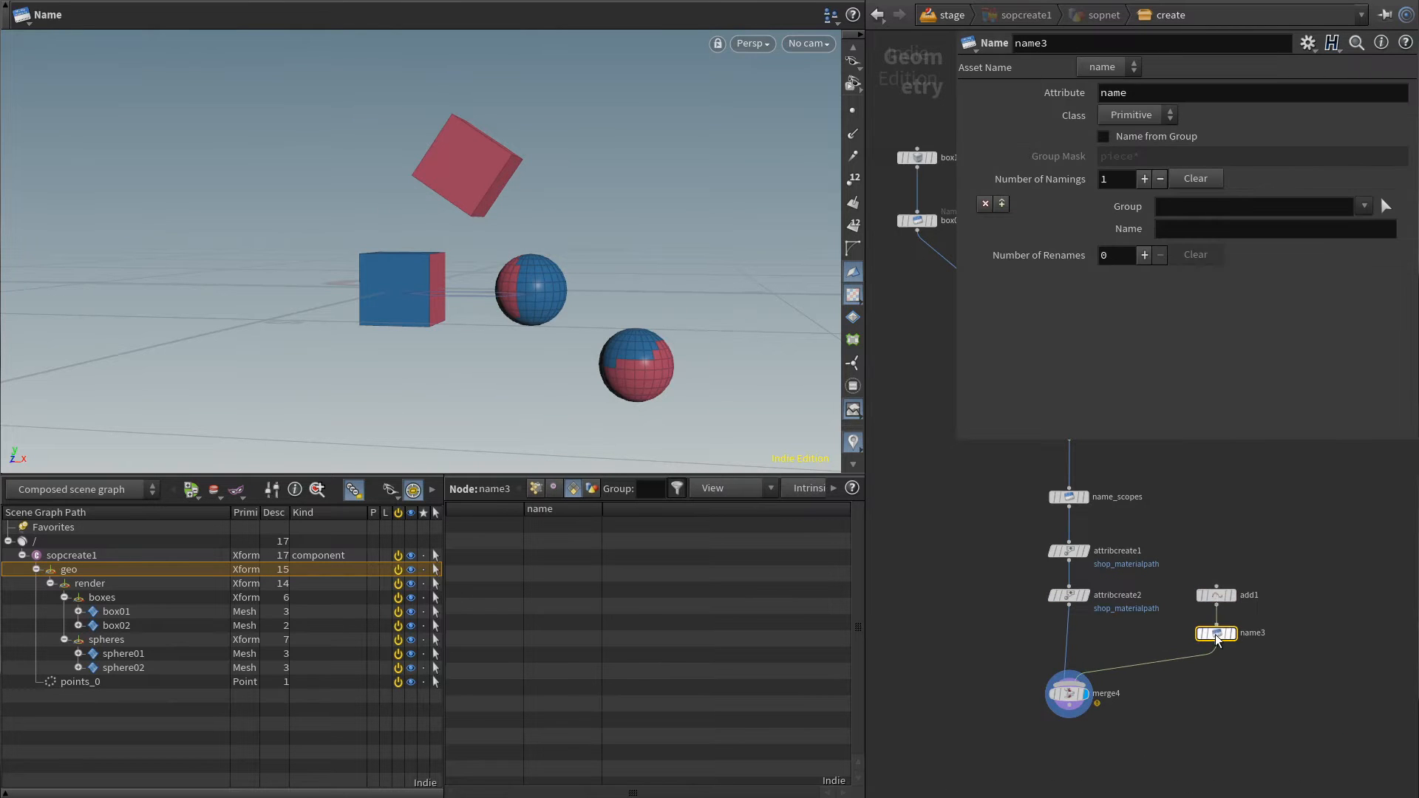
- Set the new Name node to the Point class with the name mtl, and rename the node mtl
click(1127, 116)
click(1129, 152)
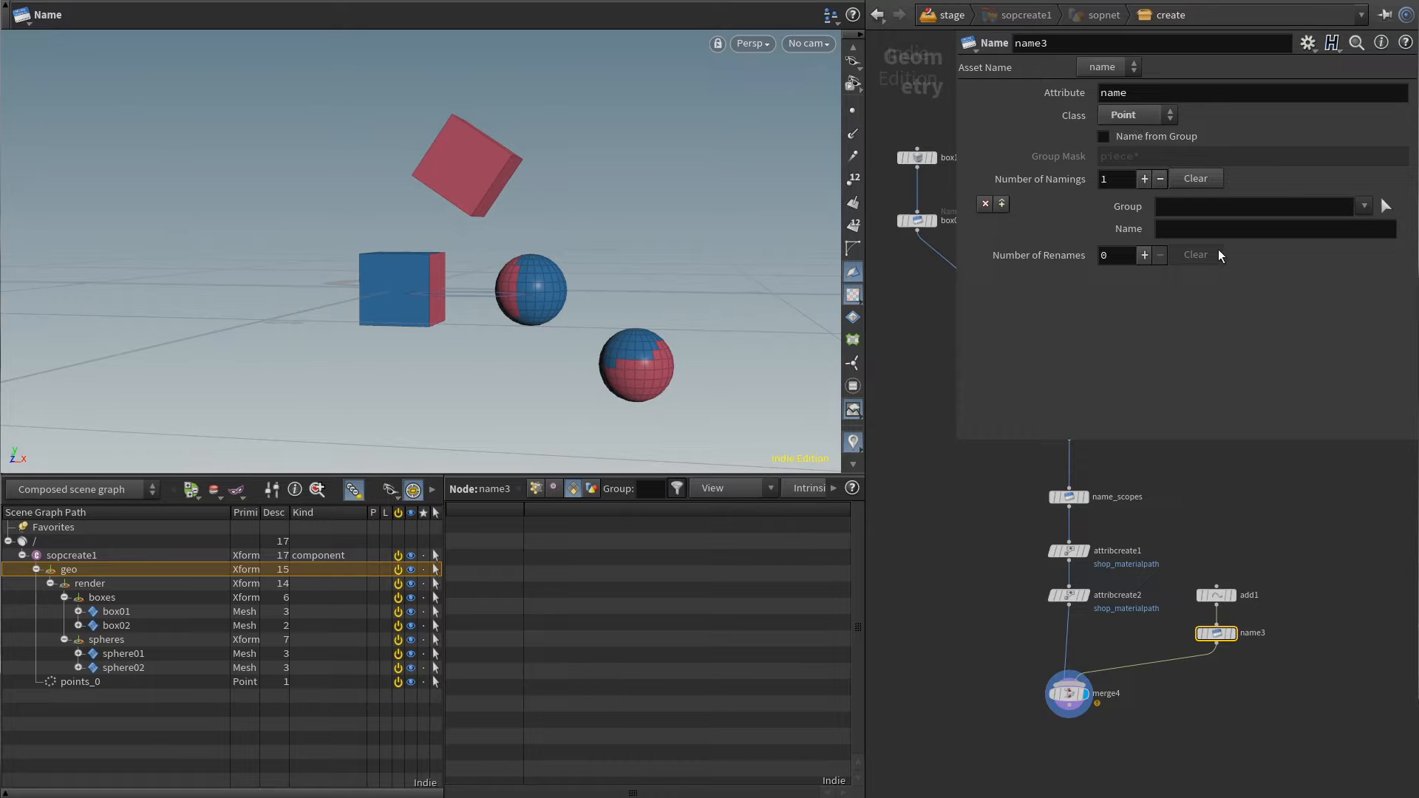
click(1230, 229)
text(mtl)
key(Return)
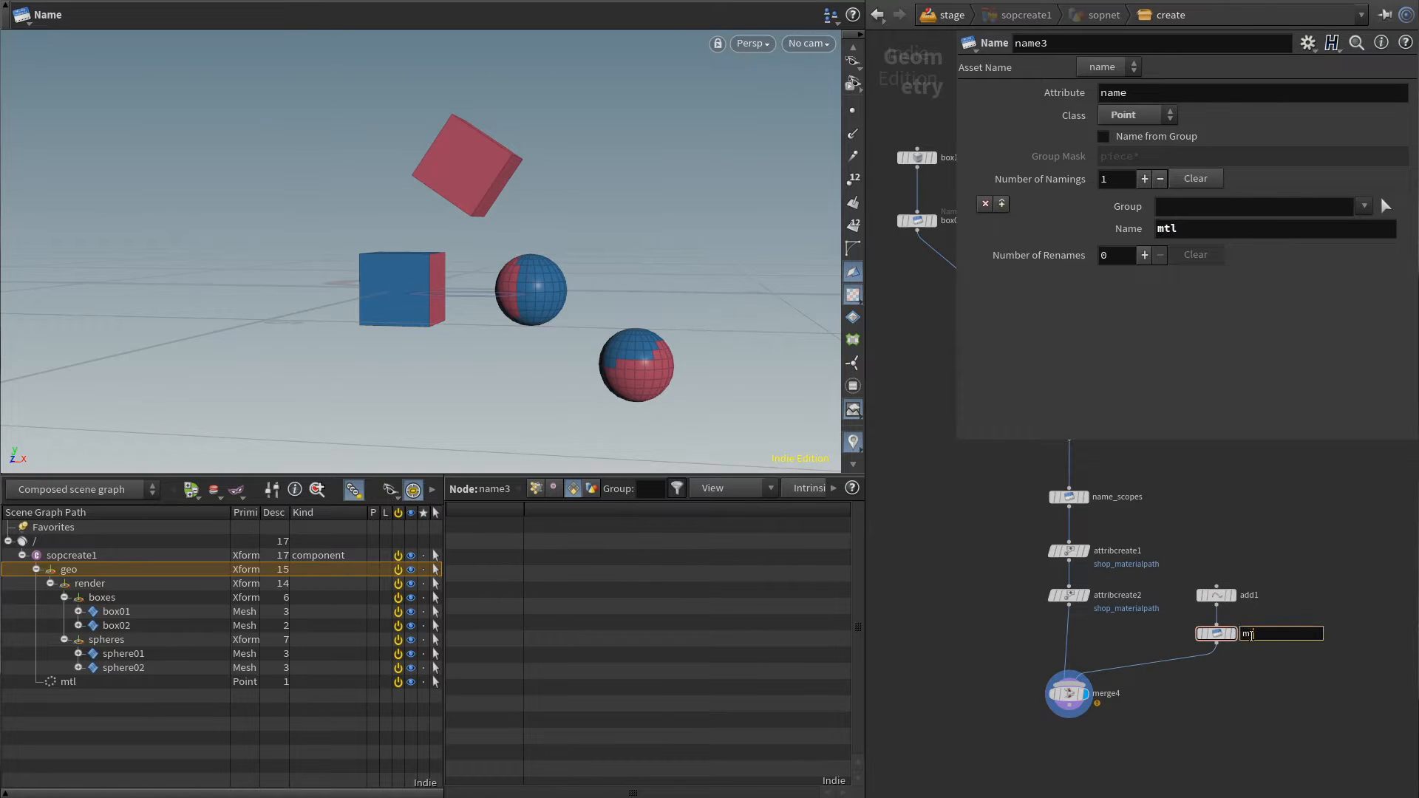
click(95, 682)
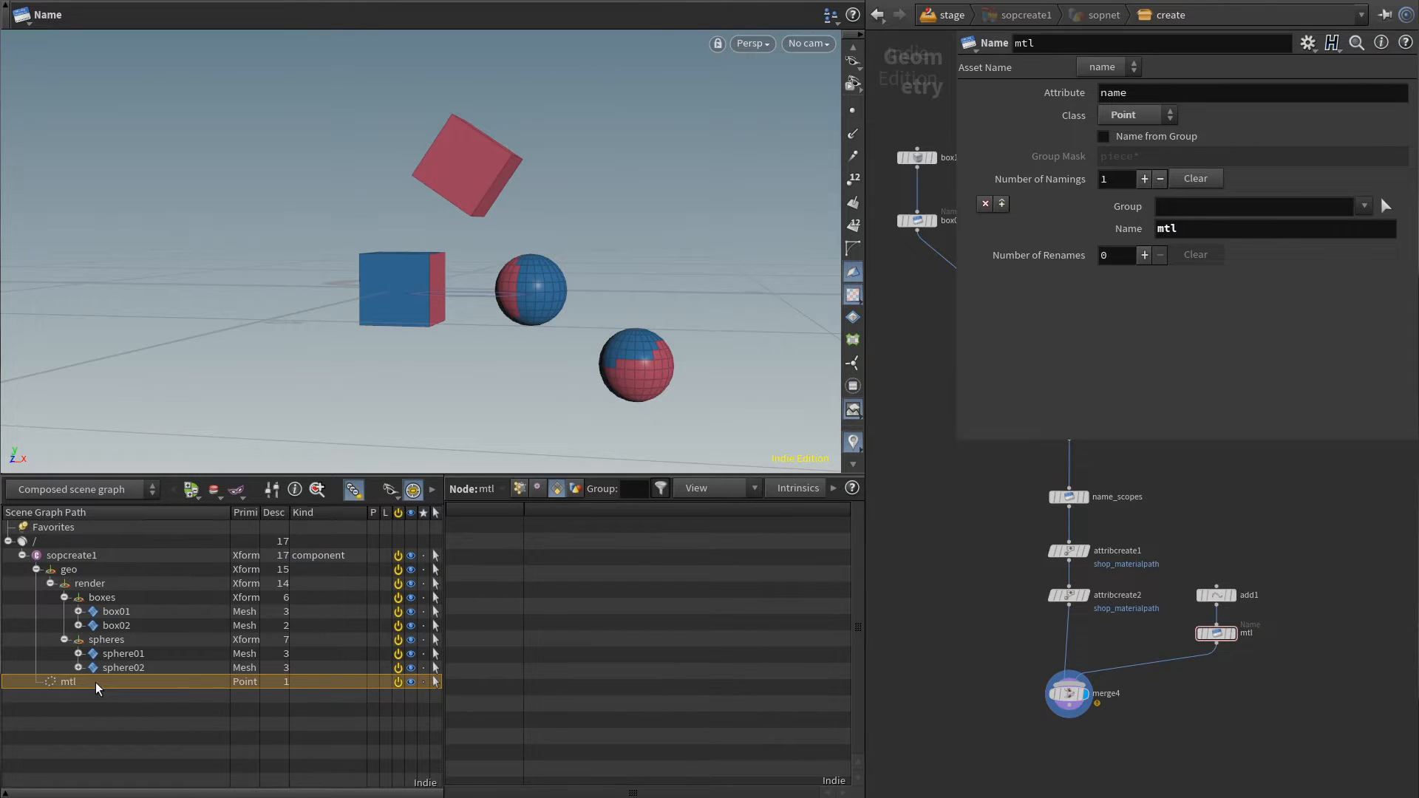
click(36, 569)
- Insert an Attribute Create node between mtl and the final merge, and rename it set_scope
key(Tab)
text(atcr)
key(Return)
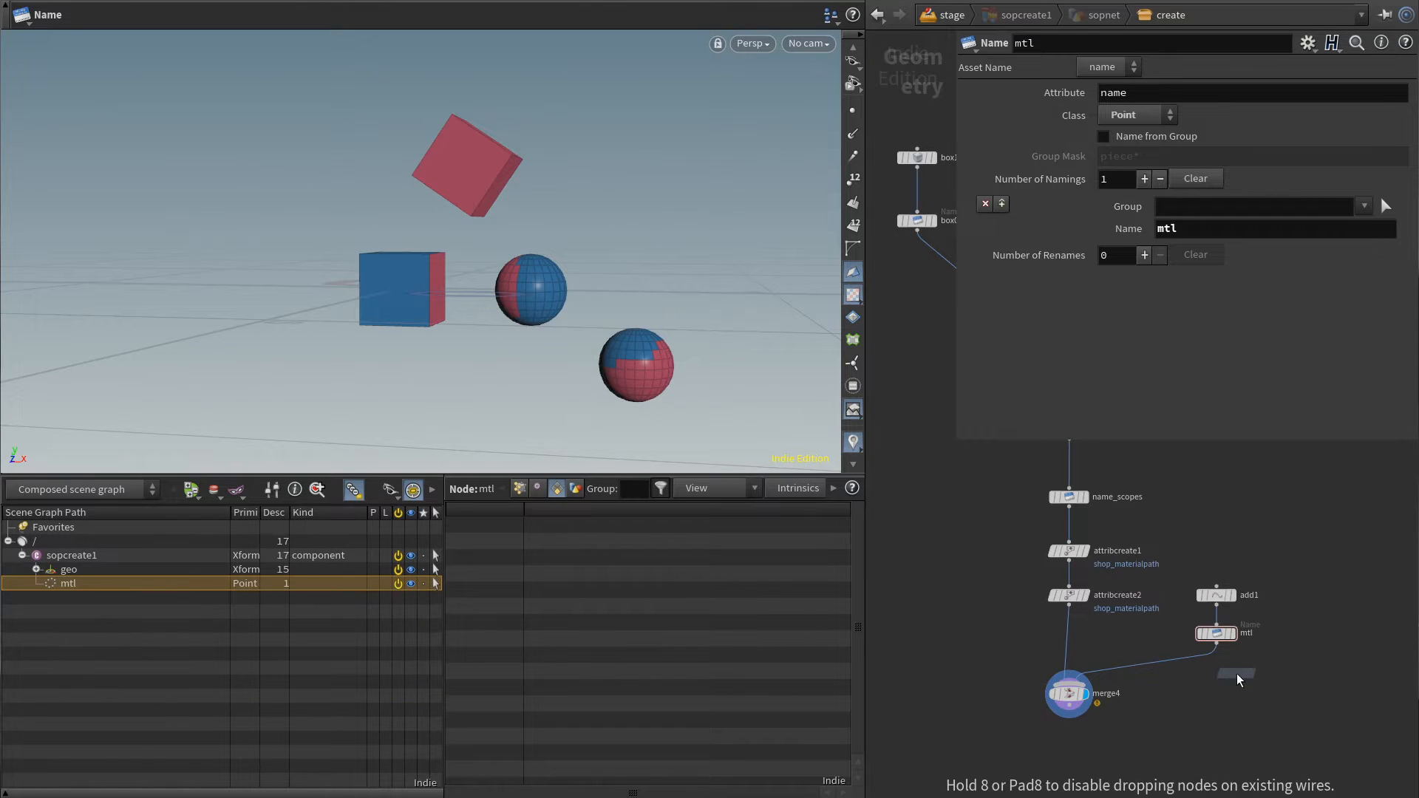
click(1184, 672)
drag(1184, 677, 1217, 673)
click(1255, 670)
text(set)
key(Return)
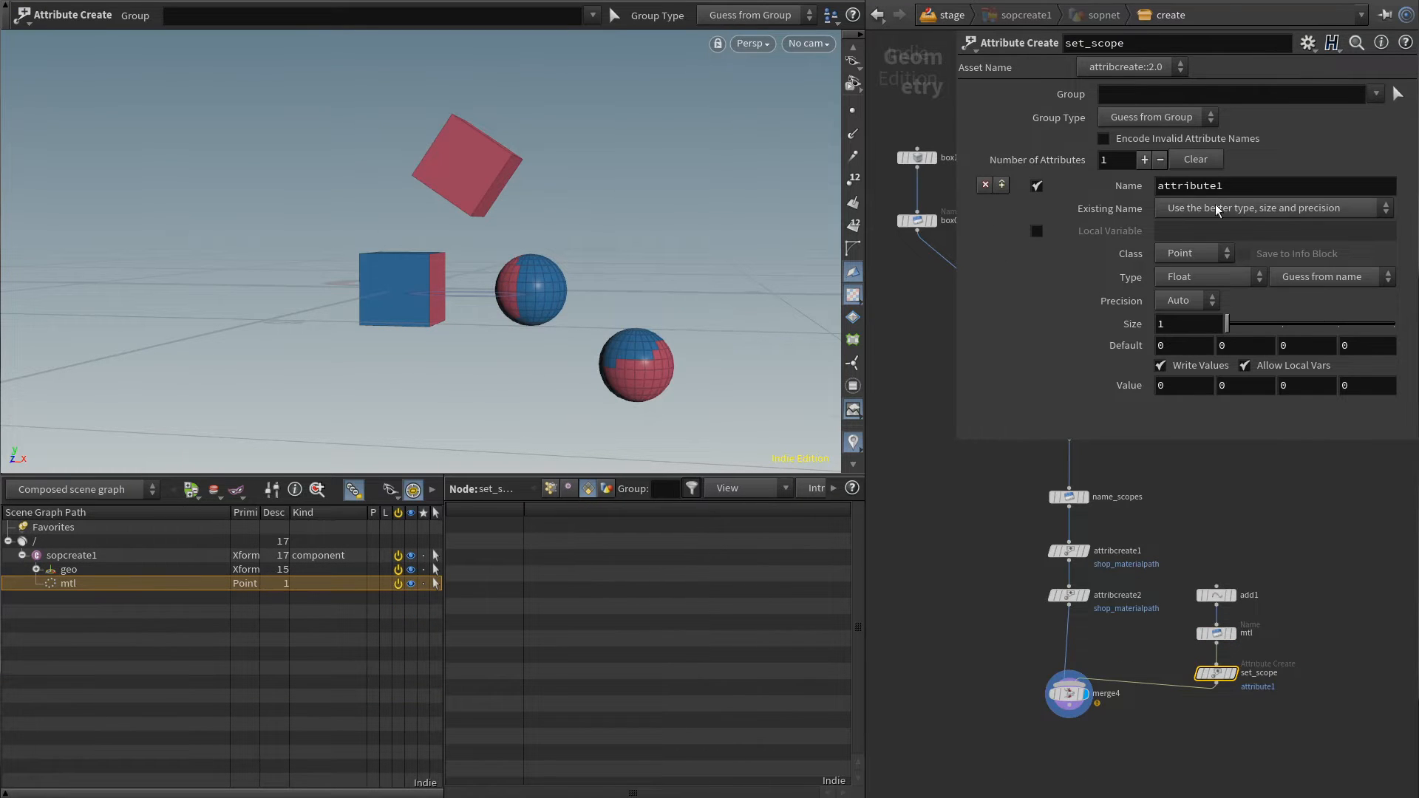
- Make set_scope write a string attribute named usdprimtype with the value Scope
double_click(1228, 187)
text(usdprimtype)
key(Return)
click(1183, 277)
click(1187, 357)
click(1199, 317)
text(Scope)
key(Return)
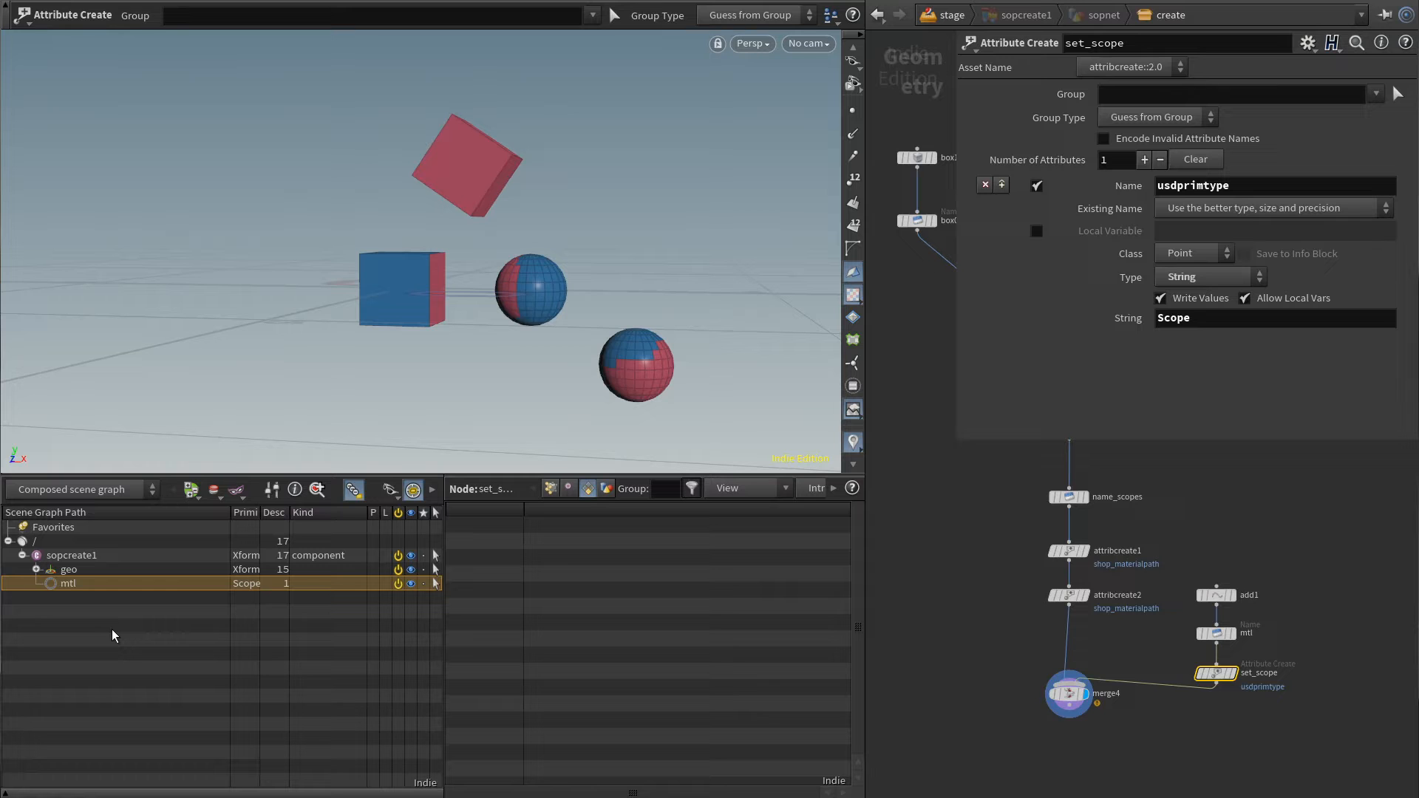
- Replace the mtl Name node's name value with $OS
middle_drag(1255, 728, 1100, 710)
click(1062, 636)
click(1061, 615)
drag(1208, 227, 1029, 226)
text($OS)
key(Return)
- Duplicate the Add and Name pair three times beside the original, and rename the copied Name nodes geo, render and proxy
drag(1165, 564, 1145, 616)
alt+drag(1146, 617, 1223, 617)
alt+drag(1222, 617, 1302, 618)
double_click(1181, 617)
text(geo)
key(Return)
double_click(1255, 616)
text(r)
key(Return)
double_click(1342, 614)
text(proxy)
key(Return)
- Set the name value of the render and proxy Name nodes to geo/$OS
click(1222, 614)
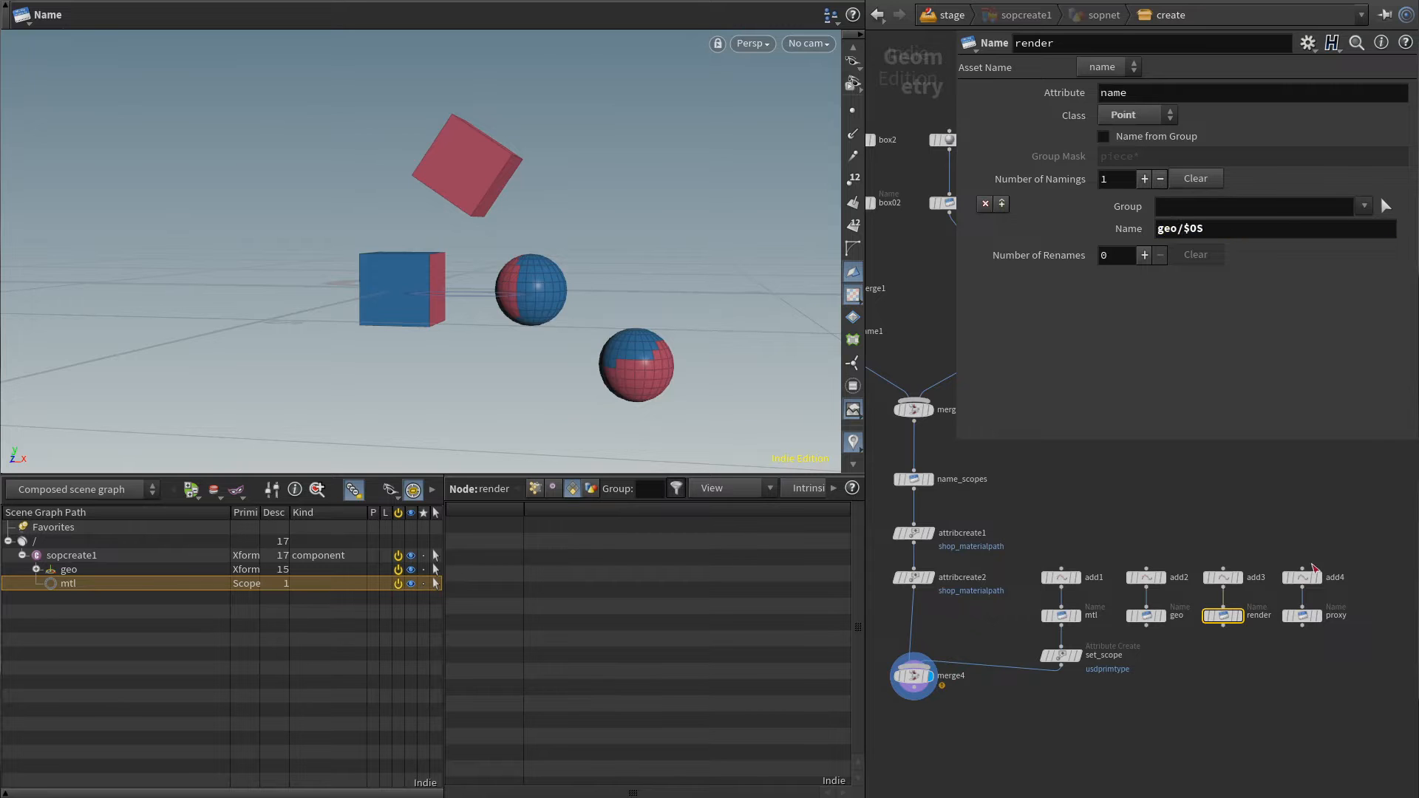
click(1301, 616)
click(1159, 230)
text(geo/)
key(Return)
- Add a Merge node that combines mtl, geo, render and proxy, and connect its output to set_scope
drag(1103, 769, 922, 751)
key(Tab)
text(merge)
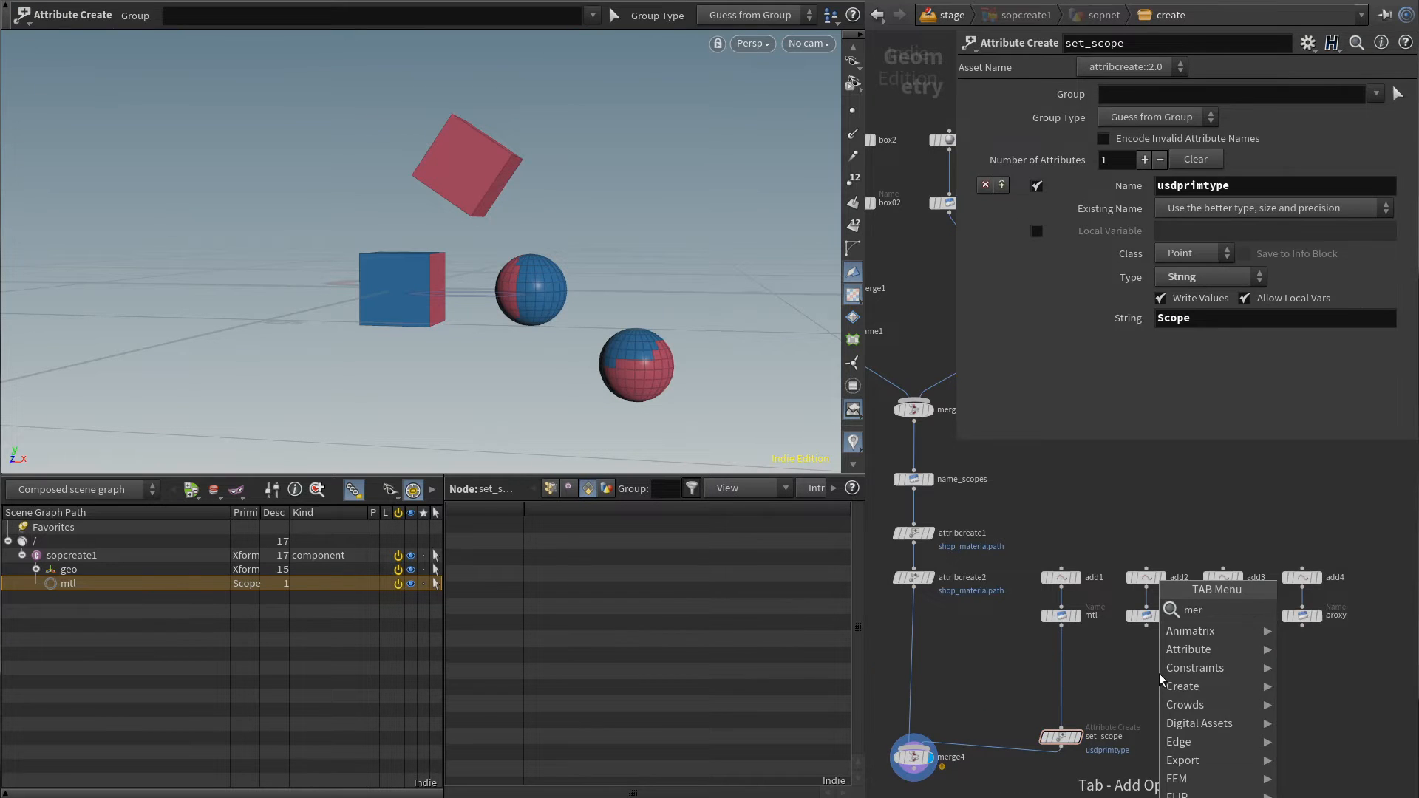
key(Return)
drag(1417, 622, 1417, 601)
click(1301, 626)
click(1187, 686)
click(1220, 735)
click(1187, 708)
click(1111, 724)
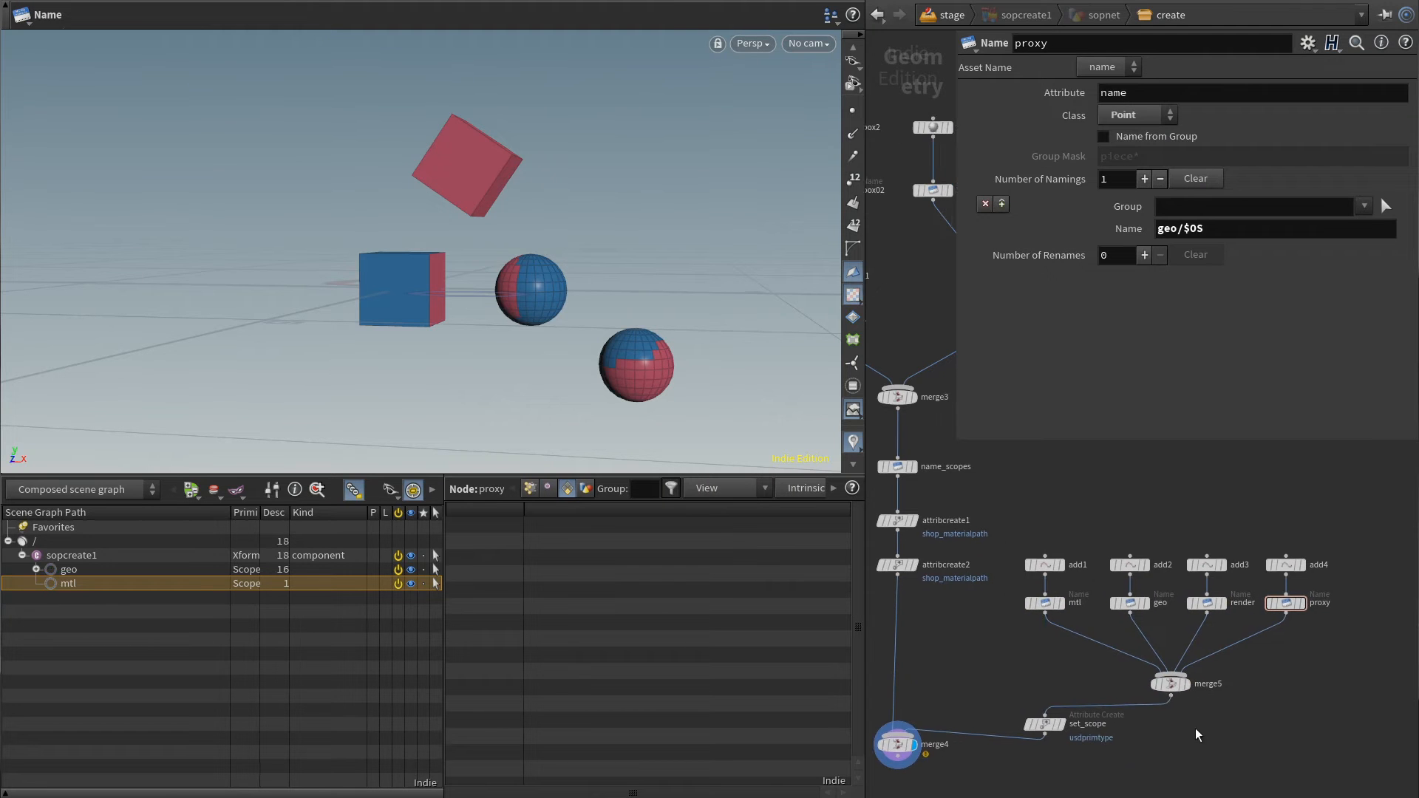
click(1062, 578)
click(1144, 139)
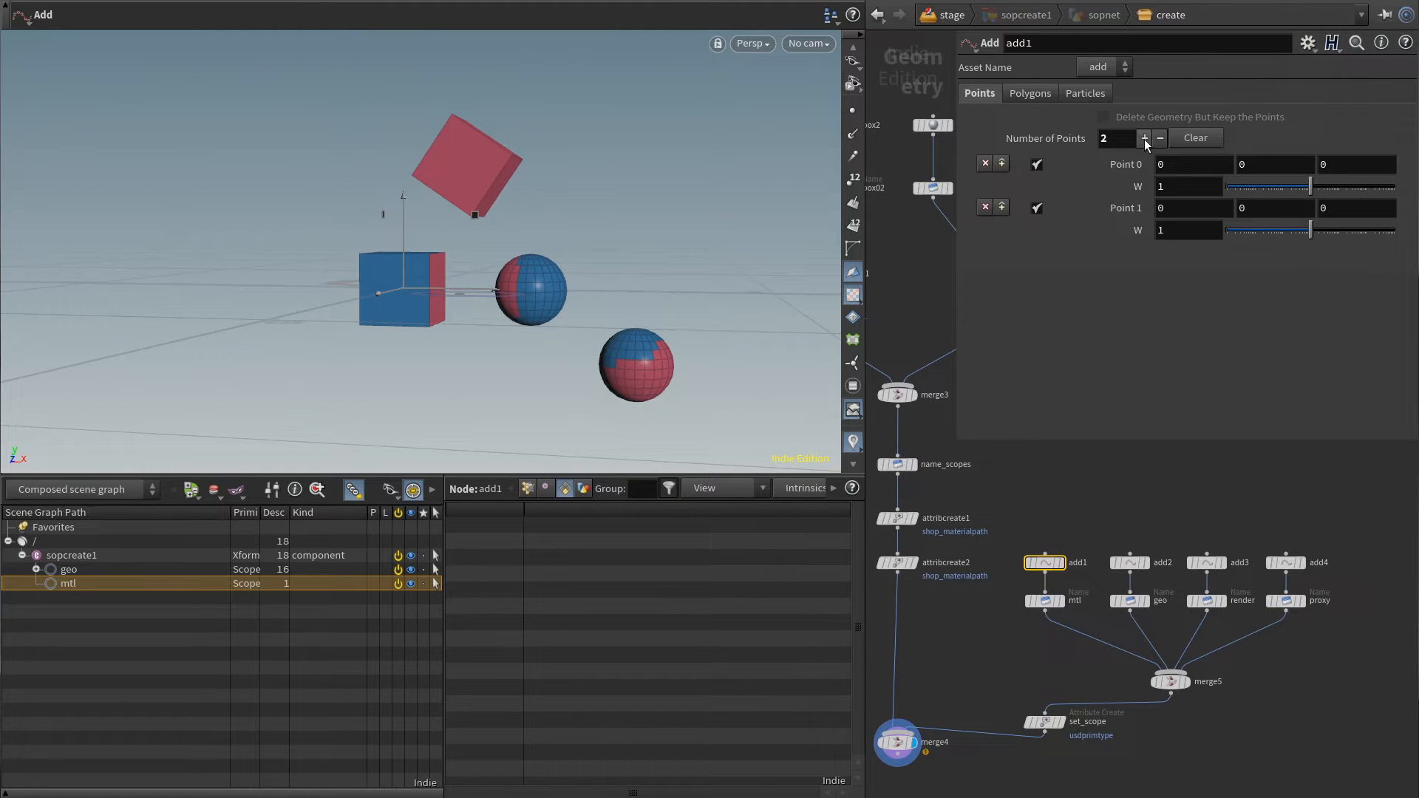
click(1144, 139)
click(1144, 139)
key(ctrl+z)
key(ctrl+z)
key(ctrl+z)
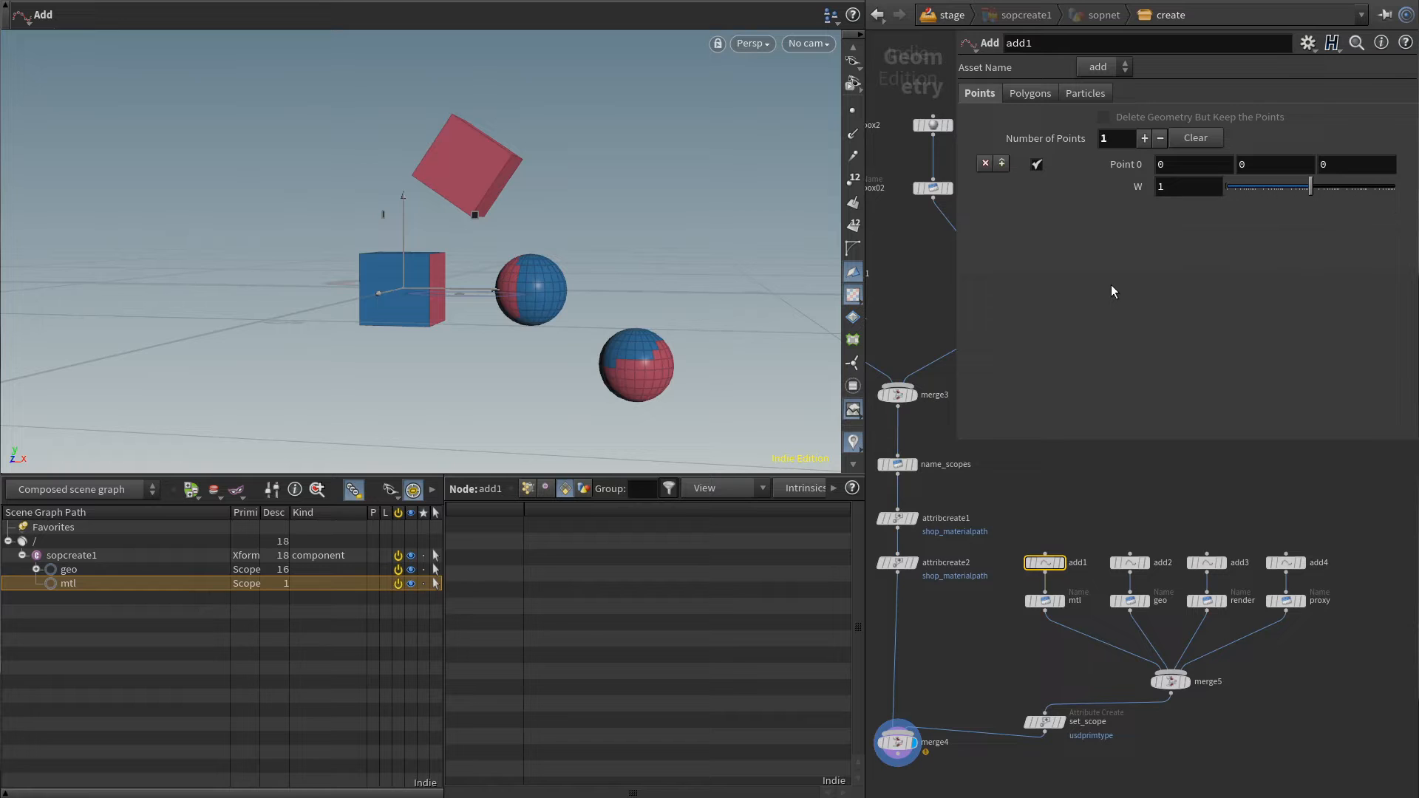
- Tidy the node layout by moving the scope branch up, aligning set_scope under merge5 and repositioning merge4
drag(1013, 488, 1362, 615)
middle_drag(1160, 725, 1216, 632)
drag(1091, 629, 1218, 628)
drag(956, 648, 956, 678)
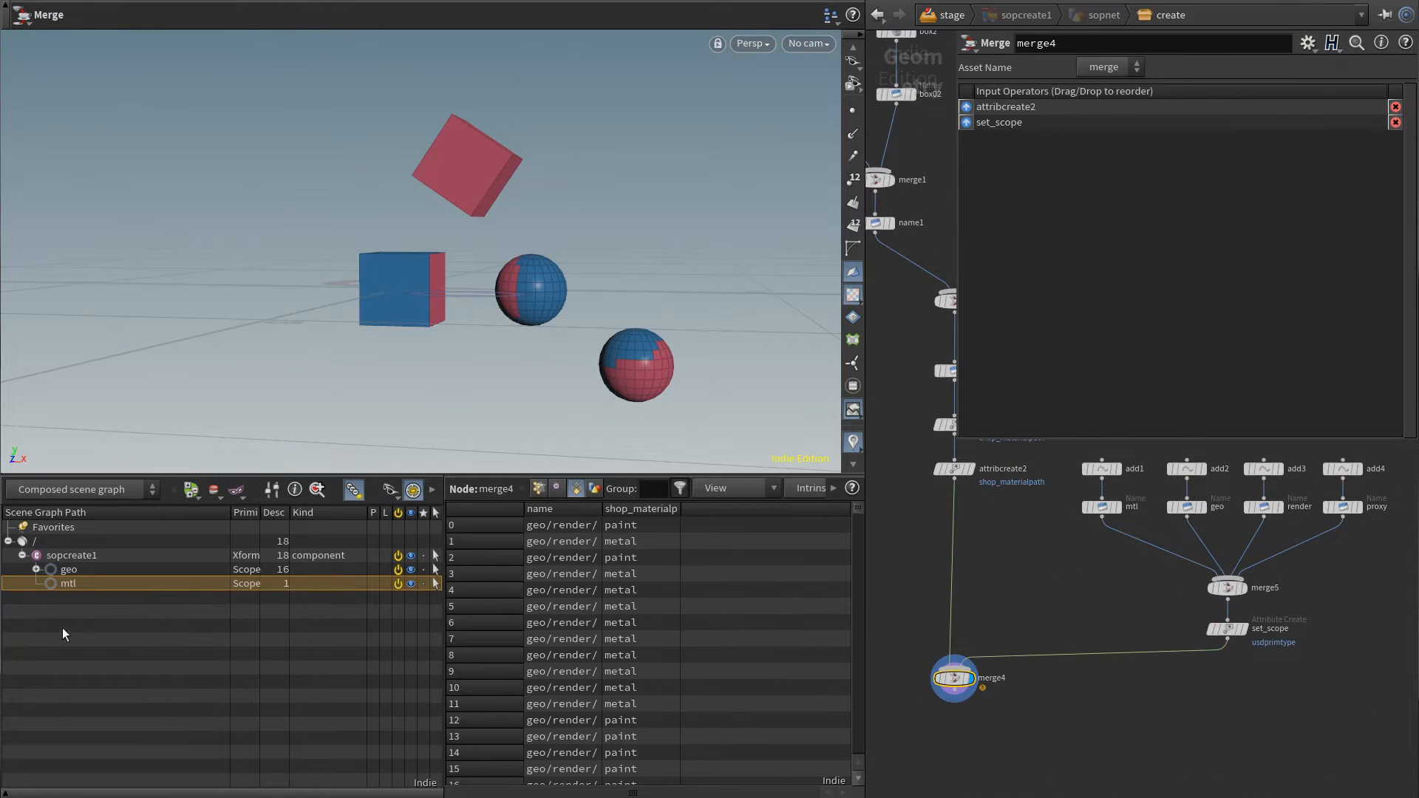
- Expand geo in the scene graph and examine its proxy and render scopes and the boxes and spheres hierarchy
click(65, 572)
click(36, 569)
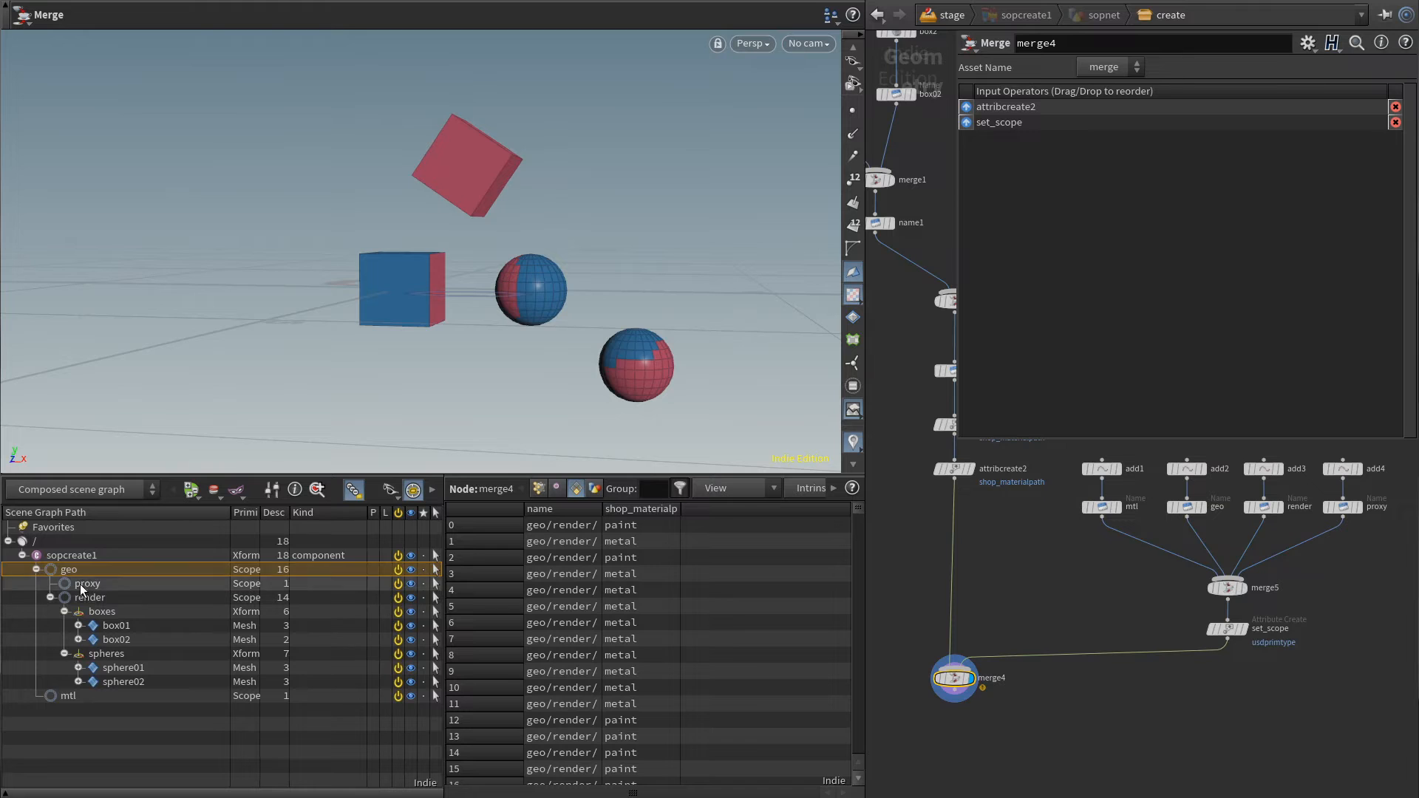
click(85, 583)
click(100, 597)
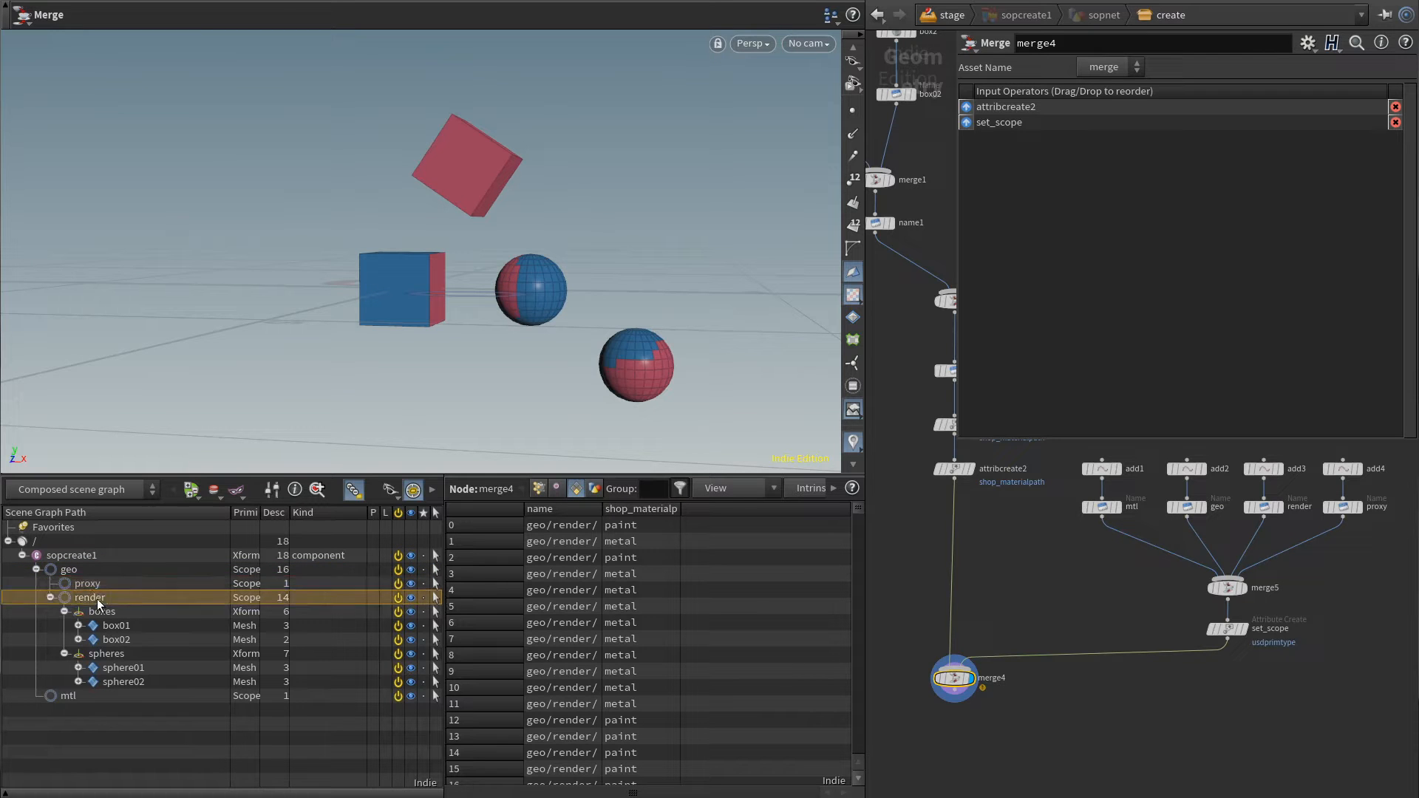
click(64, 611)
click(64, 625)
click(50, 597)
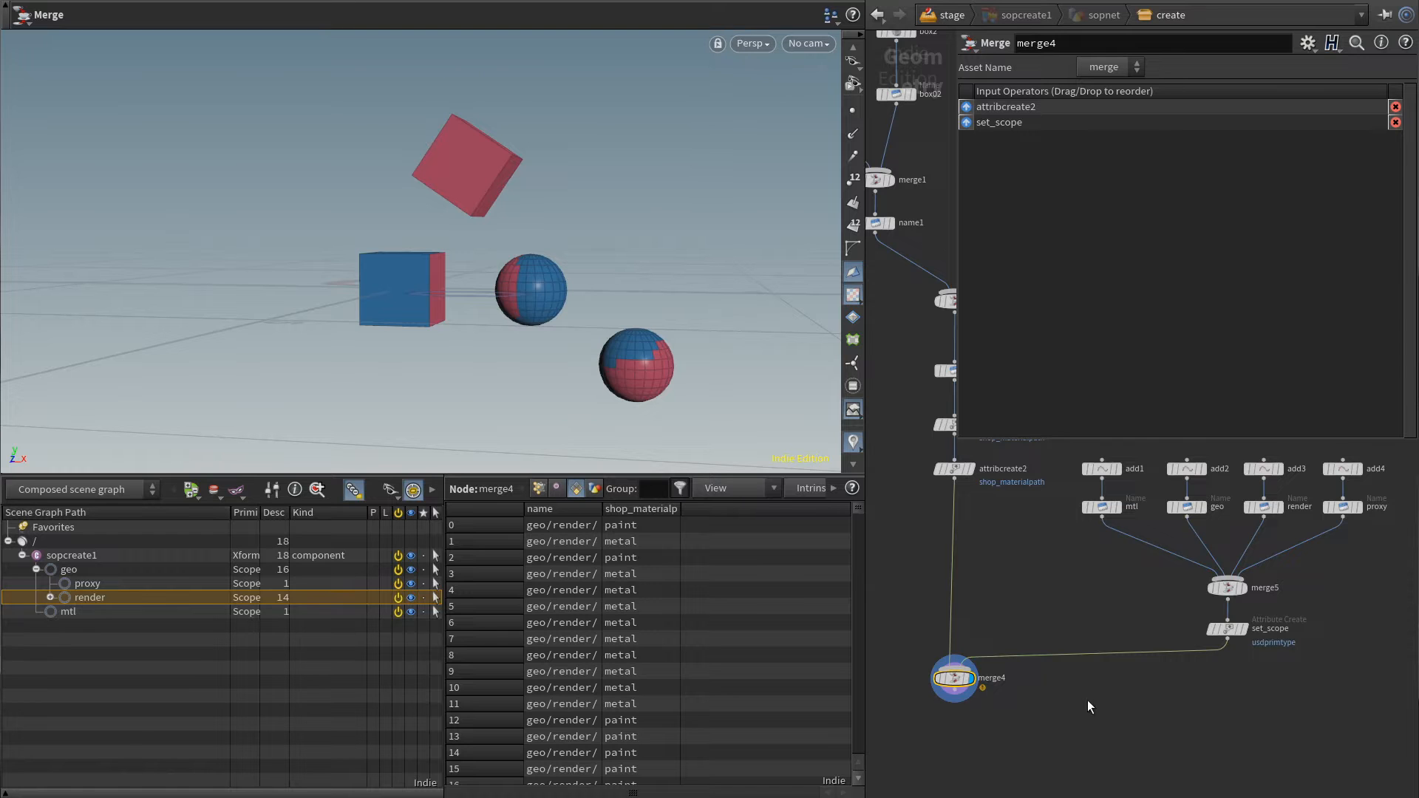
- Insert an Attribute Create node between the render Name node and merge5, and rename it render_purpose
key(h)
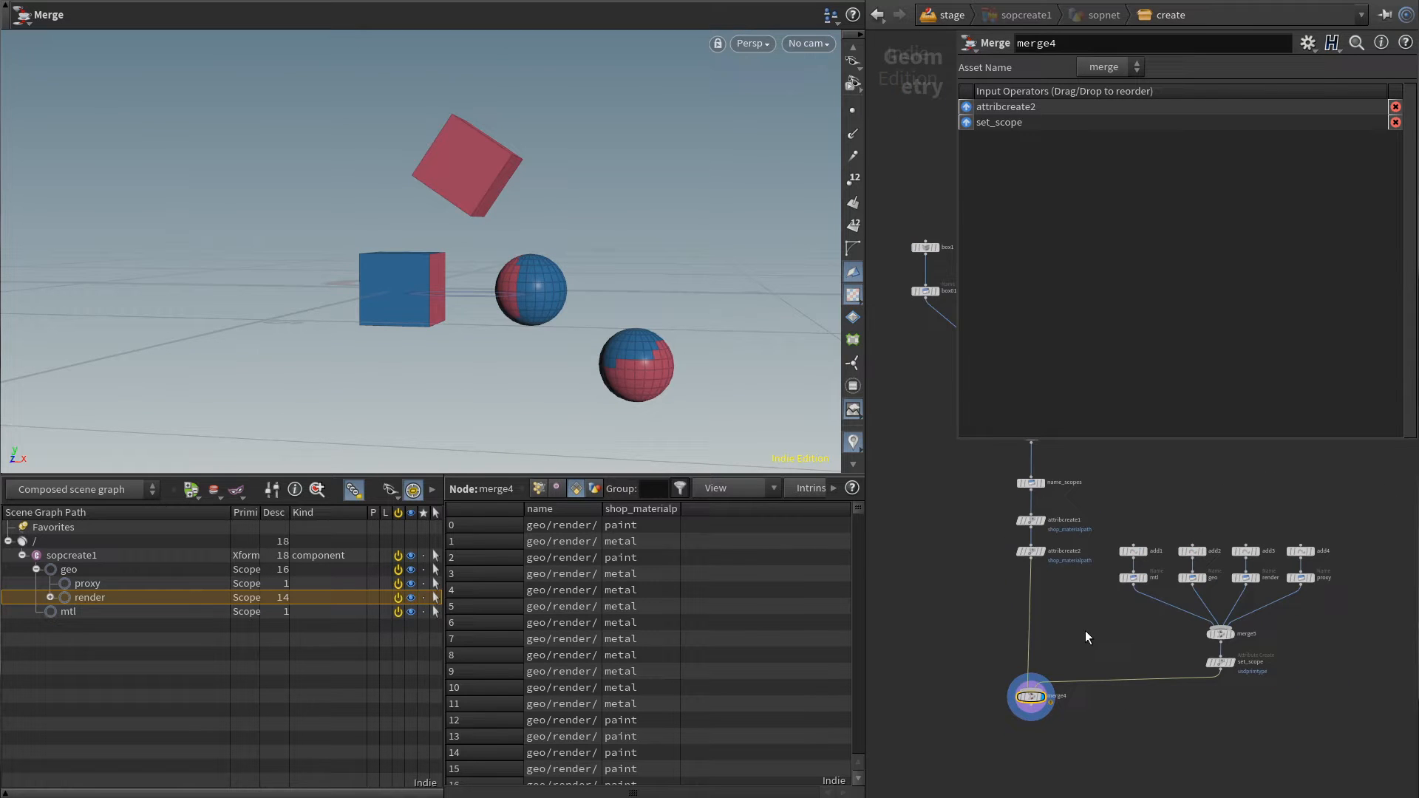
middle_drag(1096, 640, 1017, 637)
scroll(1138, 677, up, 3)
middle_drag(1258, 589, 1231, 666)
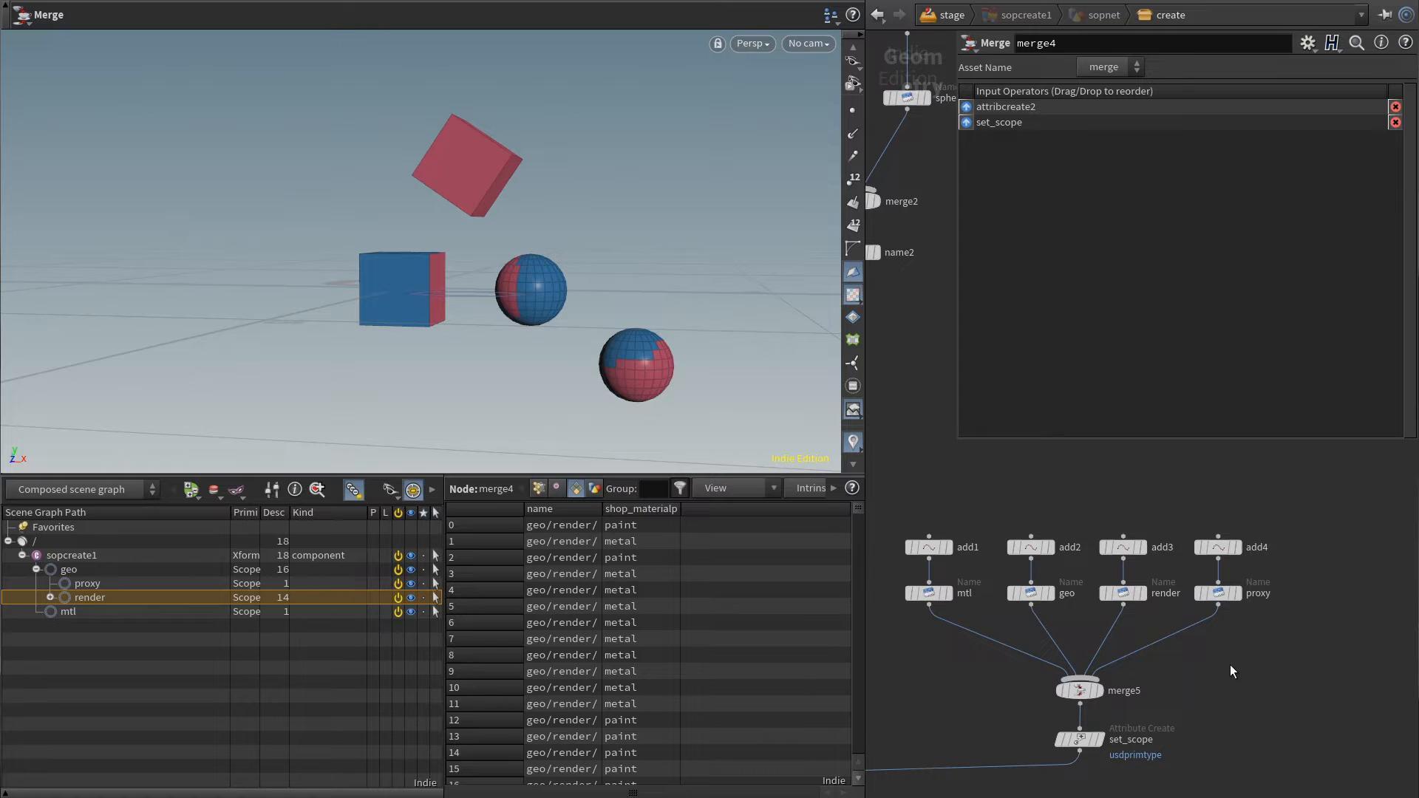
key(Tab)
text(attcr)
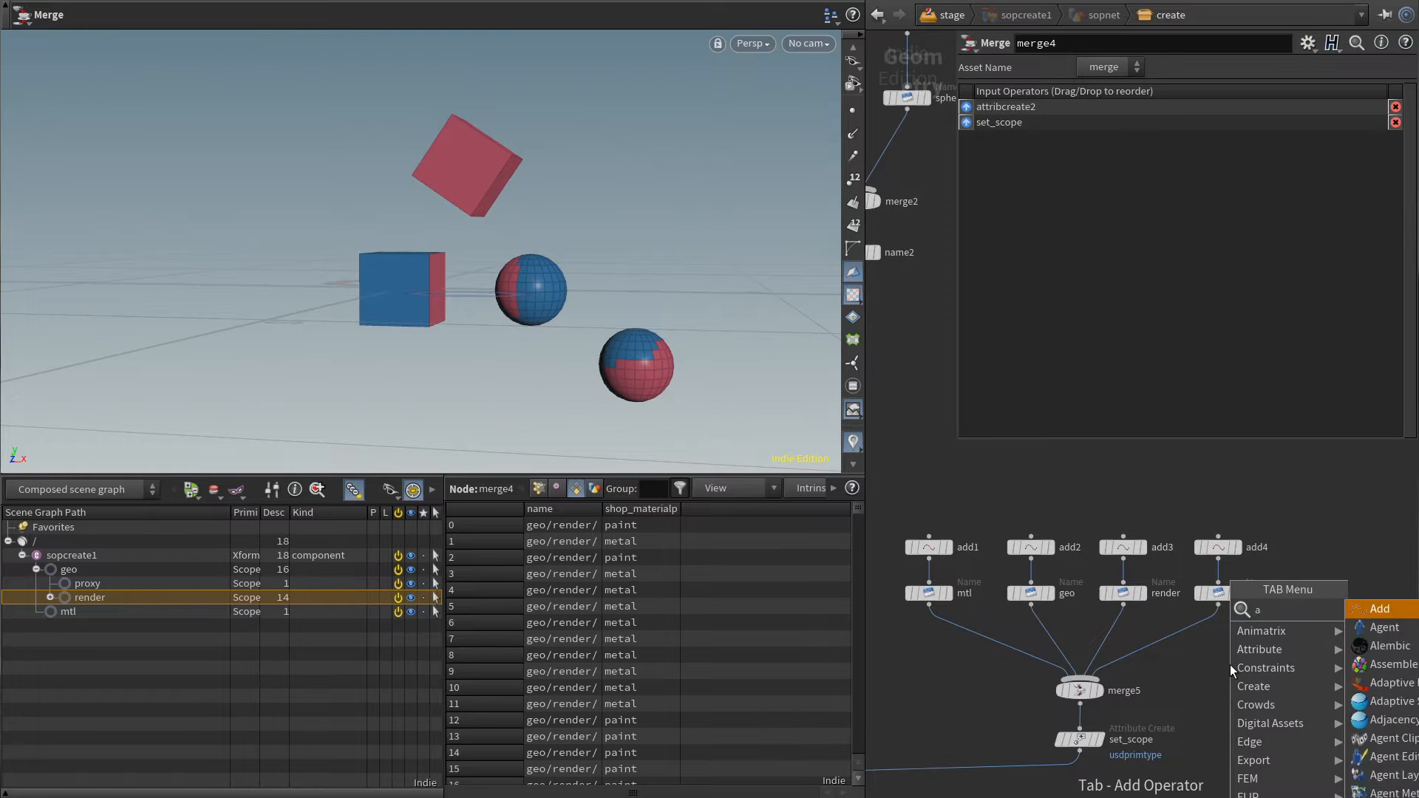
key(Return)
click(1115, 634)
double_click(1160, 629)
text(render_purpose)
key(Return)
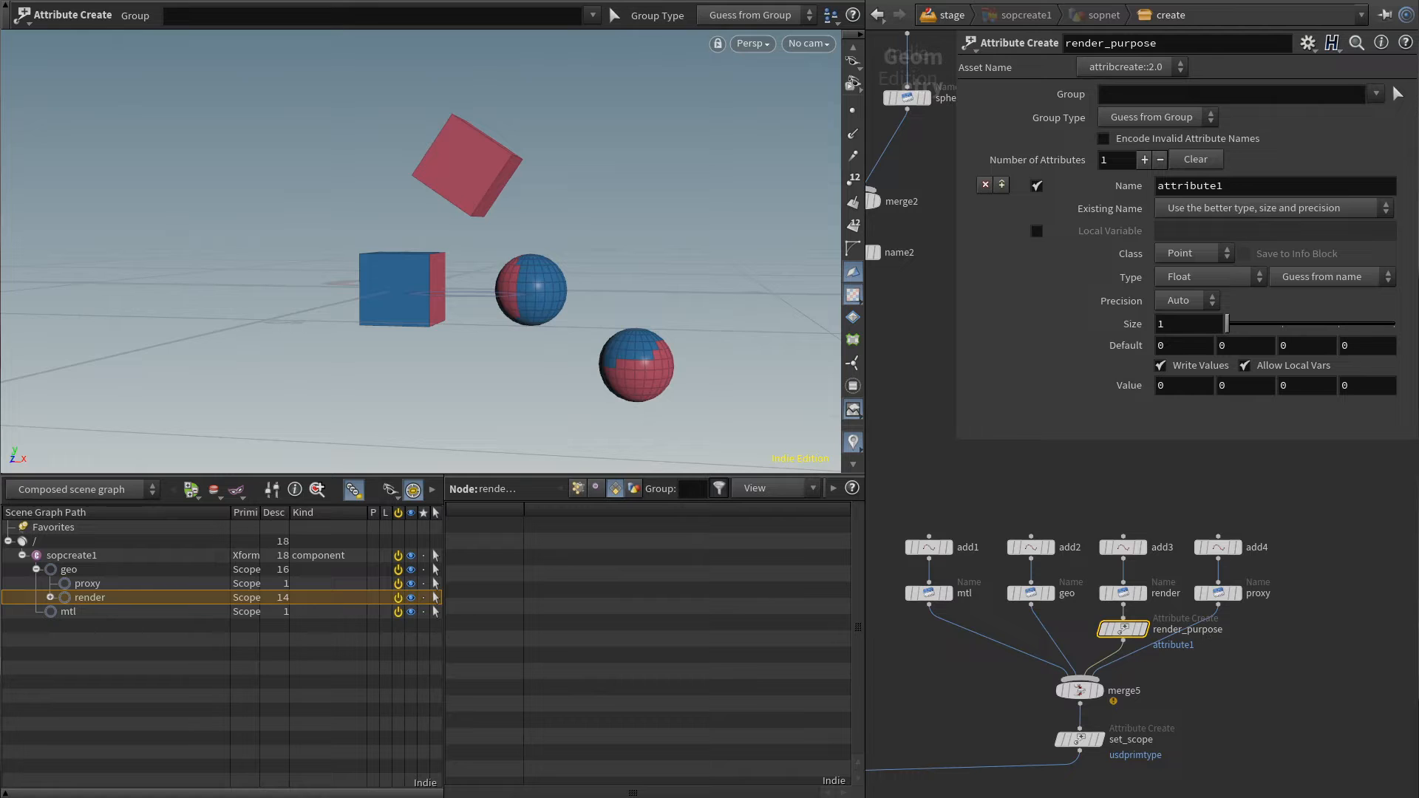
- Make render_purpose create a string attribute called usdpurpose with the value render
drag(1225, 186, 1101, 180)
text(usdpurpose)
key(Return)
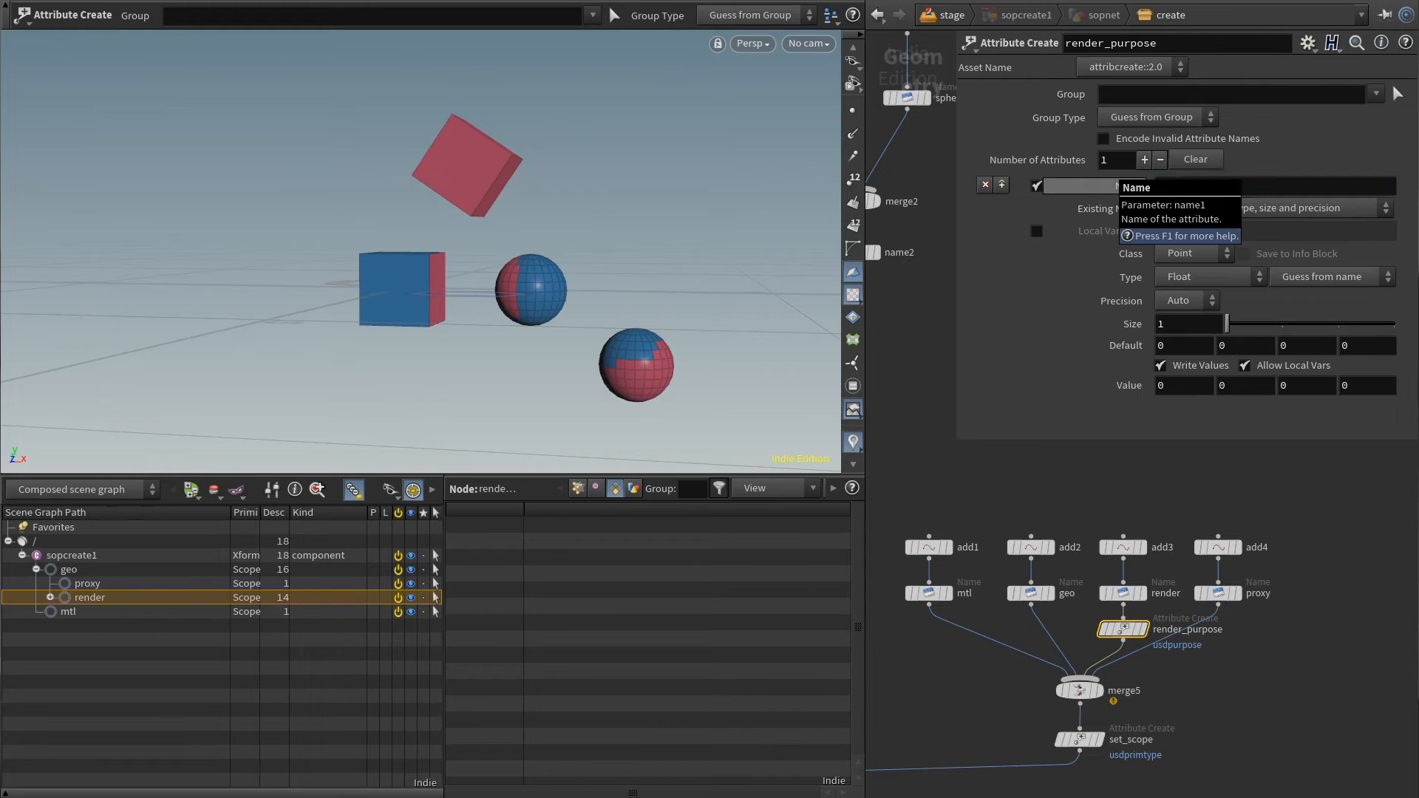
click(1200, 281)
click(1183, 351)
click(1195, 317)
text(render)
key(Return)
- Duplicate render_purpose onto the proxy branch, rename the copy proxy_purpose and set its string value to proxy
alt+drag(1124, 629, 1224, 628)
double_click(1264, 629)
text(proxy)
key(End)
key(BackSpace)
key(Return)
drag(1199, 318, 1023, 329)
text(proxy)
key(Return)
- Select merge4, add the Purpose column to the scene graph and check the purposes of the proxy and render scopes
click(1205, 711)
scroll(1204, 711, down, 3)
middle_drag(1228, 657, 1267, 533)
click(929, 644)
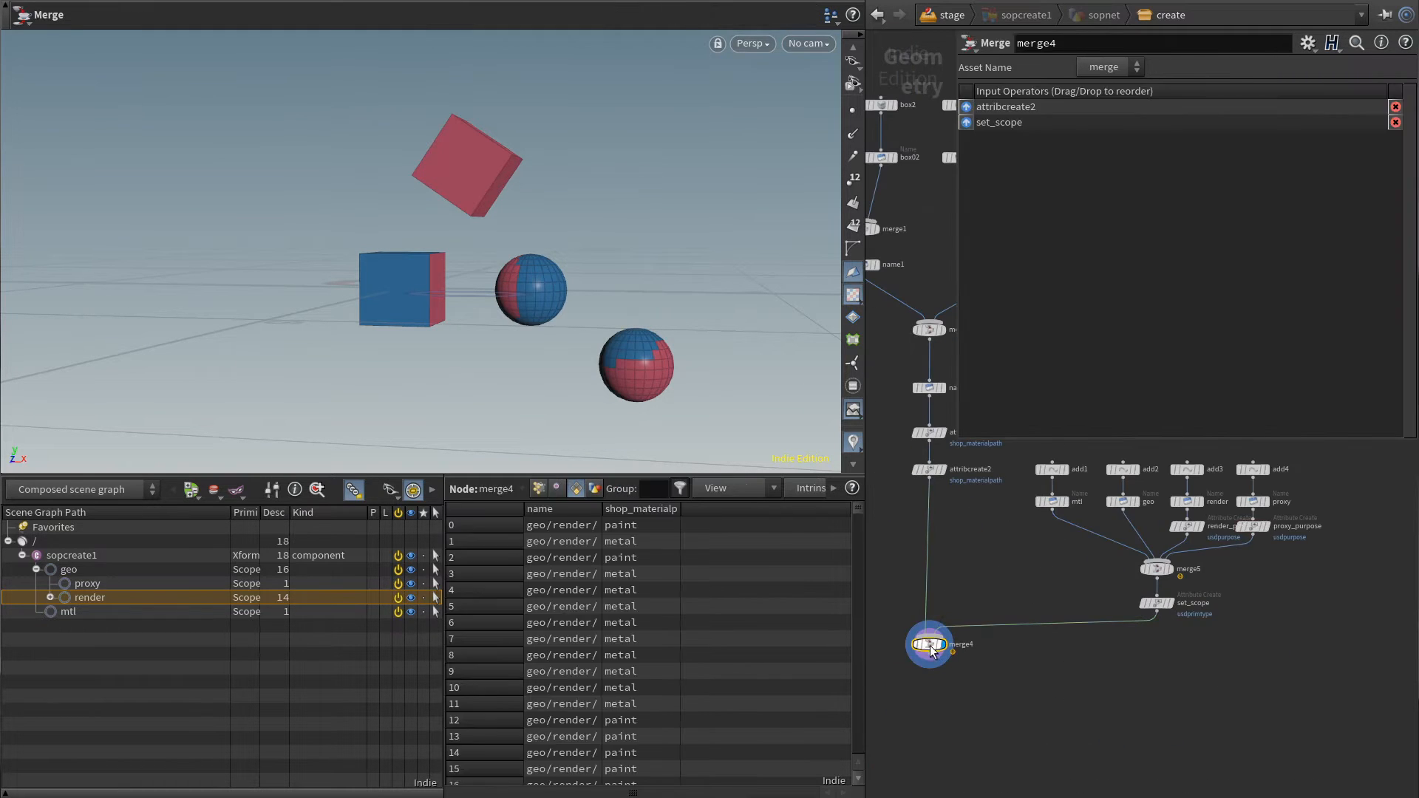
click(378, 490)
click(409, 584)
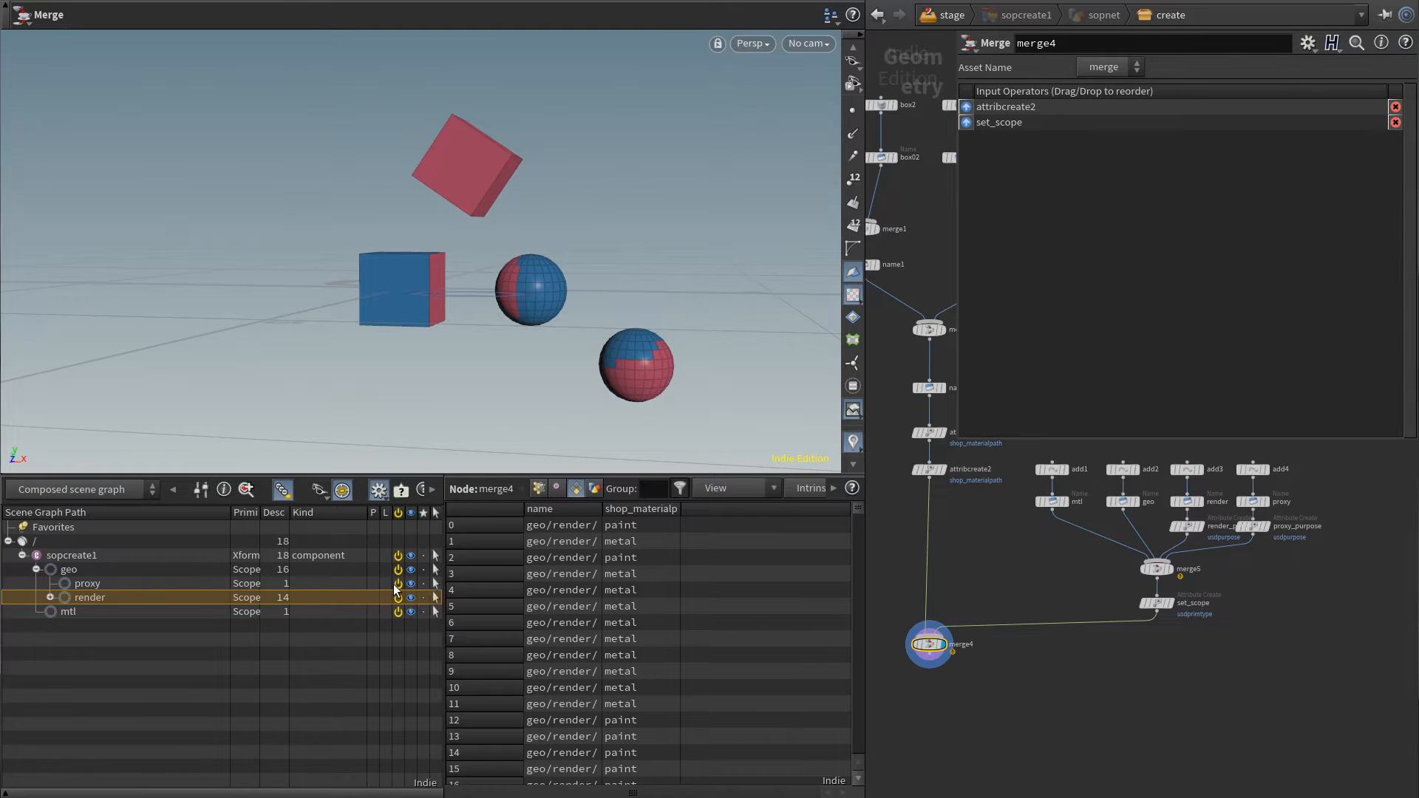
drag(367, 513, 395, 513)
click(362, 584)
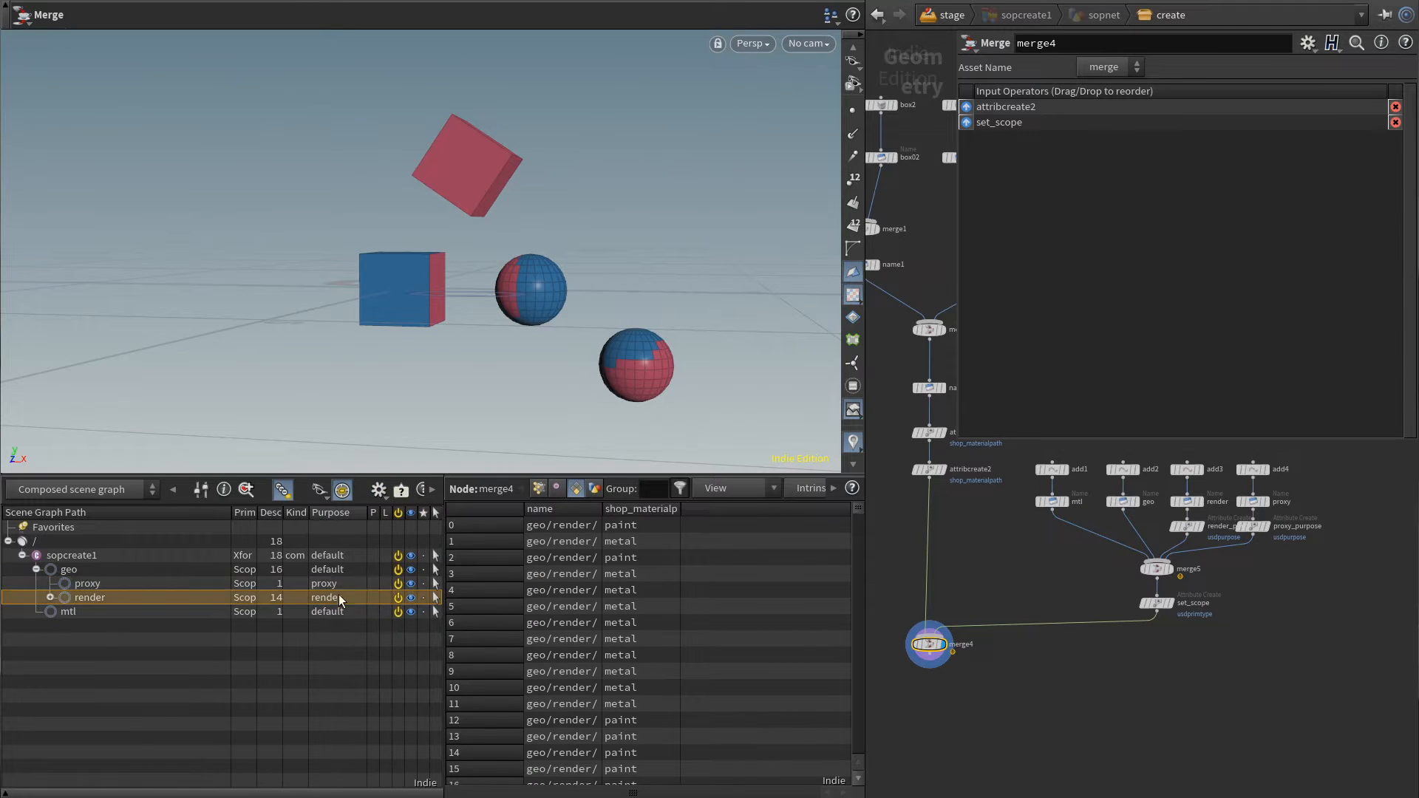
click(347, 598)
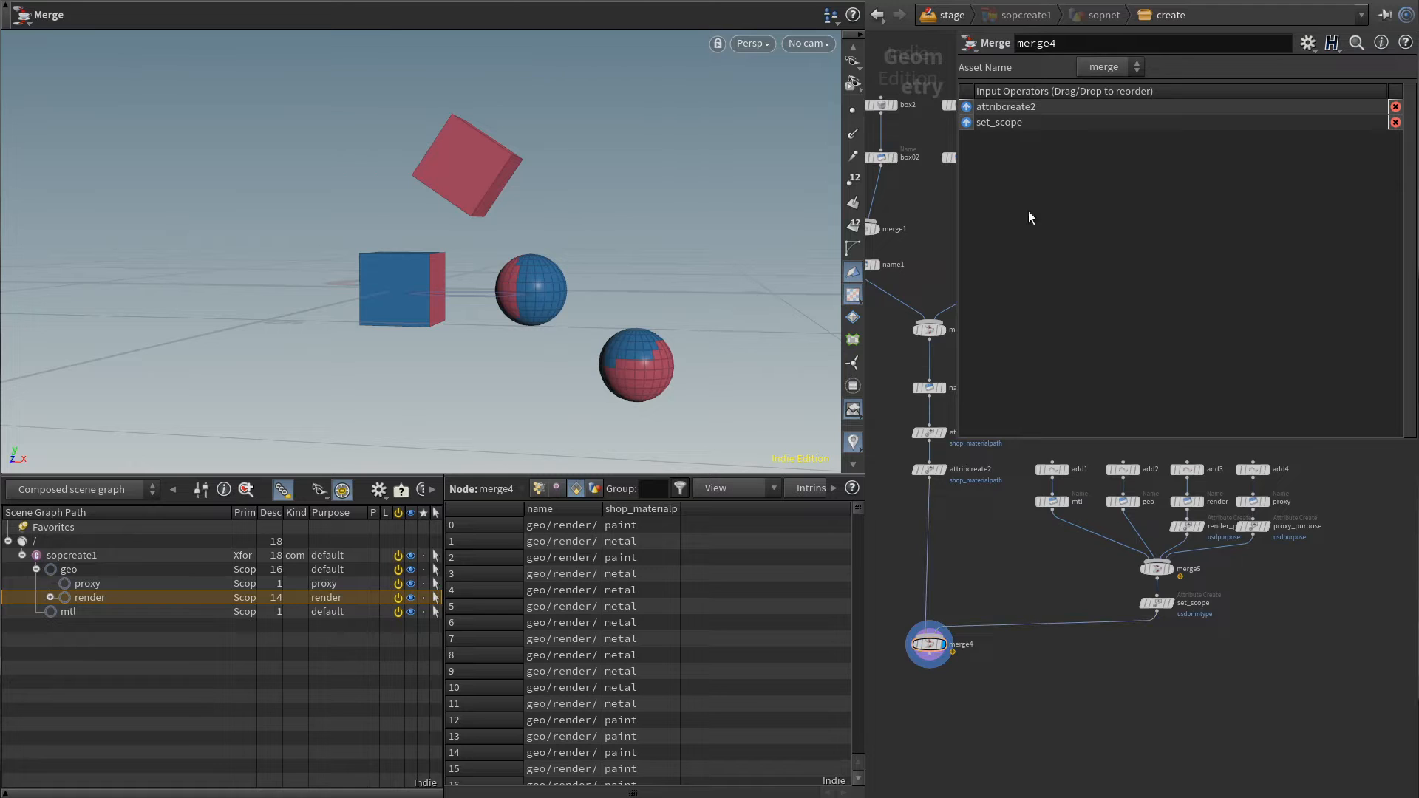
- Return to the stage level and set the viewport to display the proxy purpose while hiding the render purpose
click(946, 15)
click(850, 332)
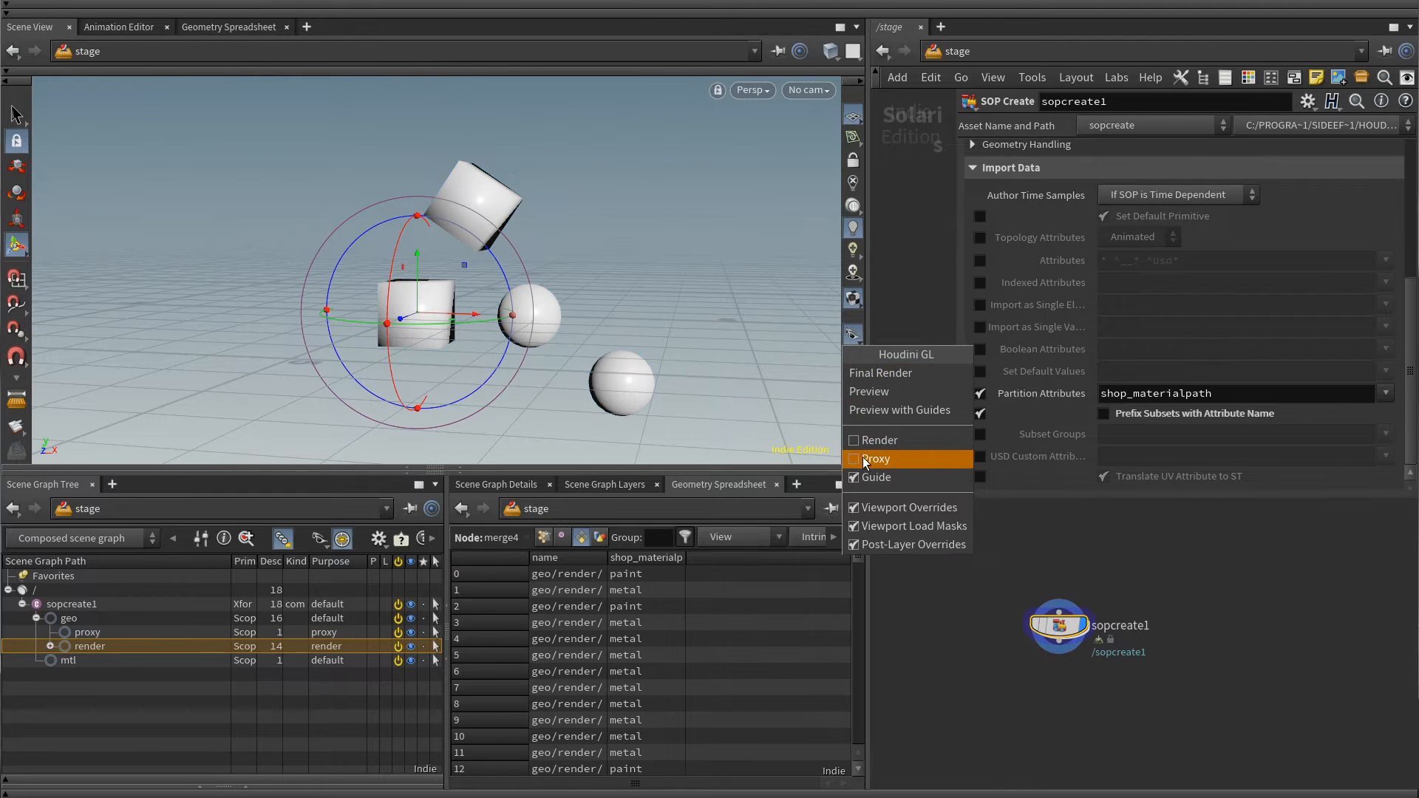
click(884, 460)
click(853, 332)
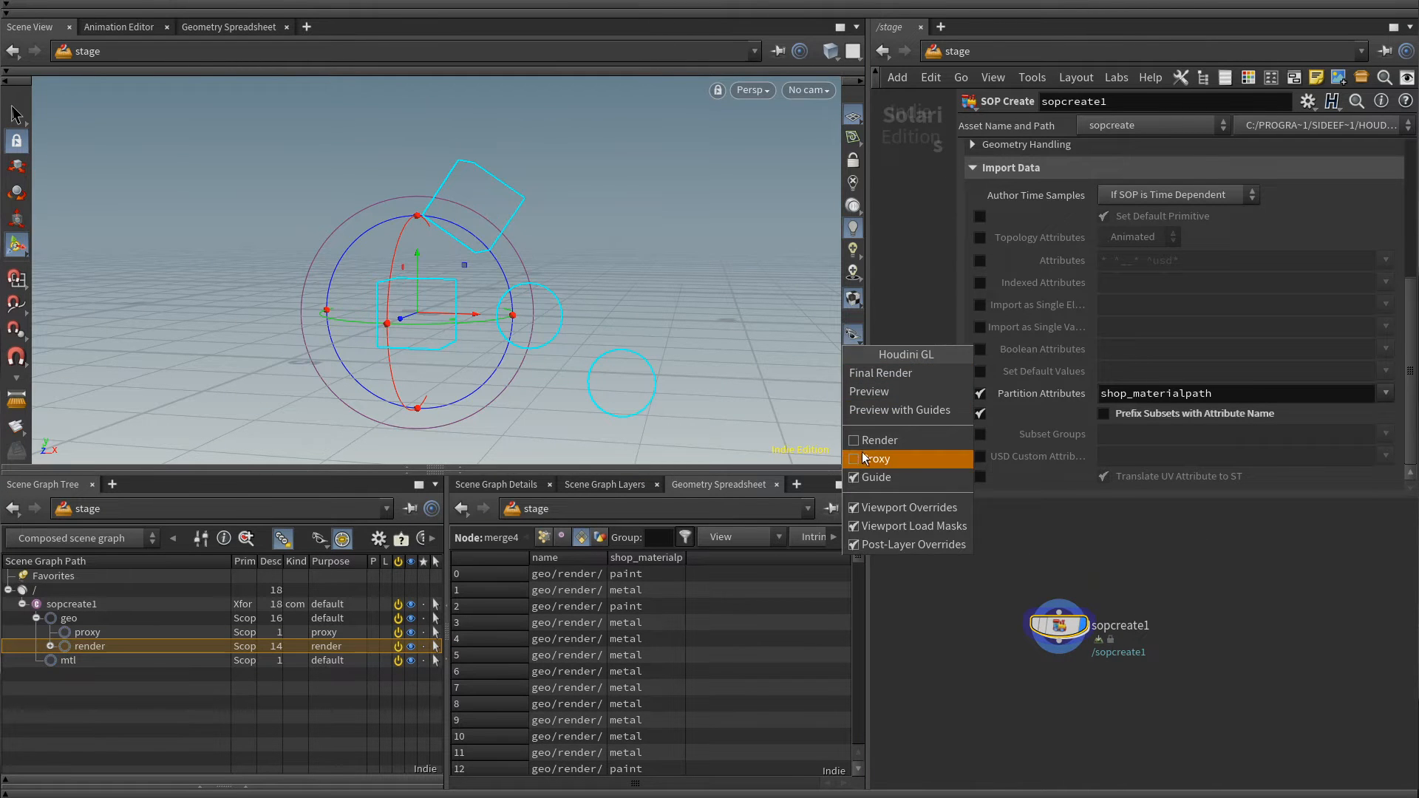
click(864, 457)
drag(988, 577, 1085, 652)
key(b)
key(b)
click(850, 336)
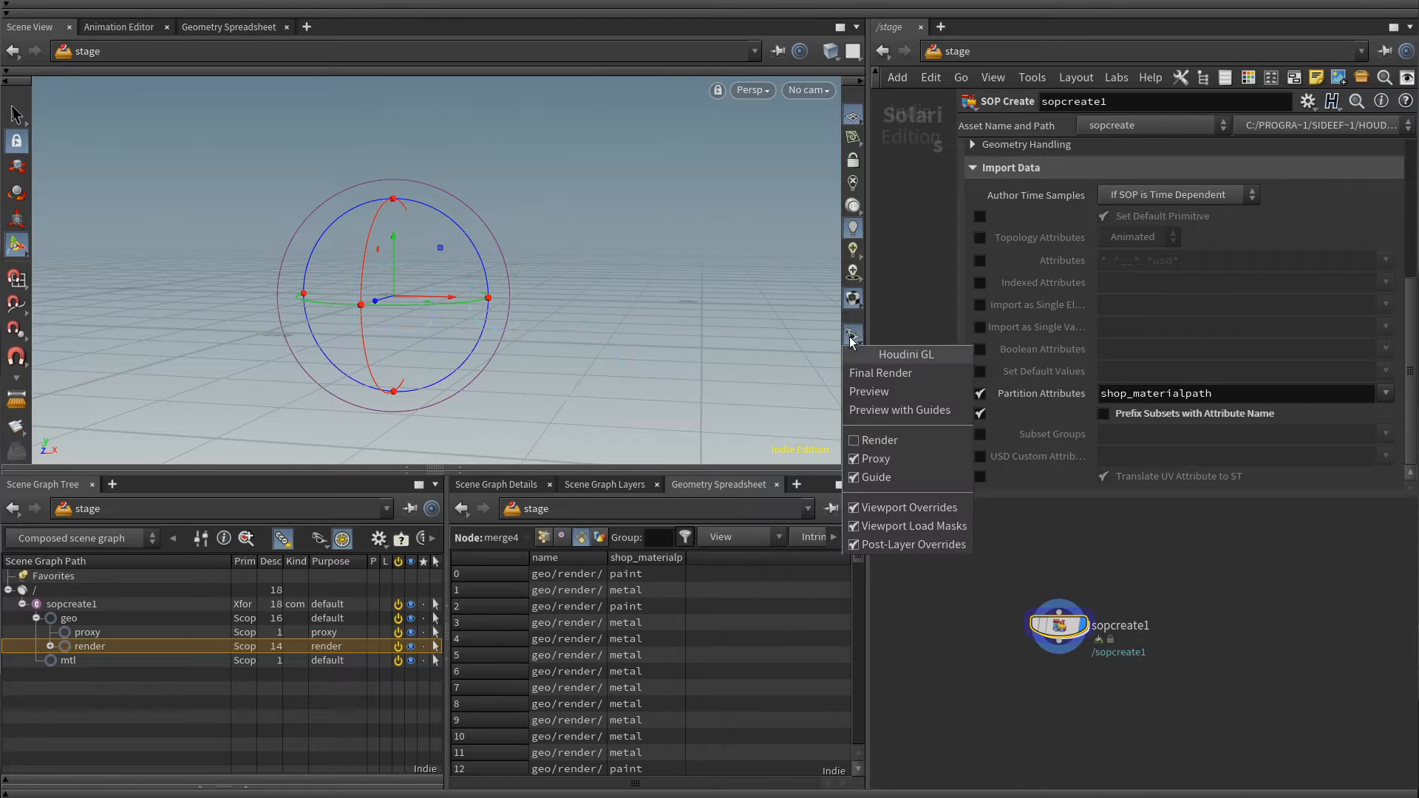
click(620, 295)
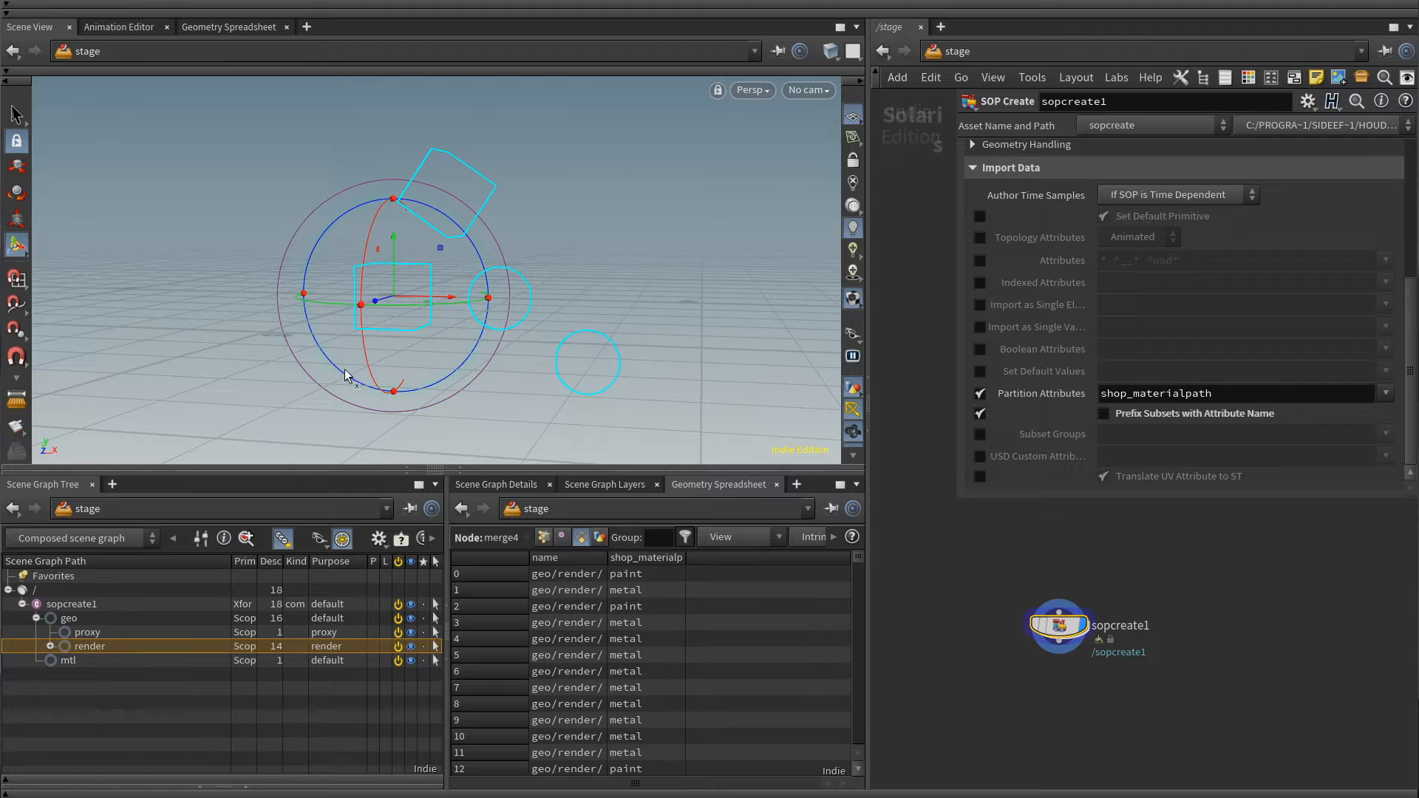
- Compare the proxy and render scopes in the viewport by selecting each and switching the render purpose on and off
click(88, 632)
click(90, 646)
click(99, 631)
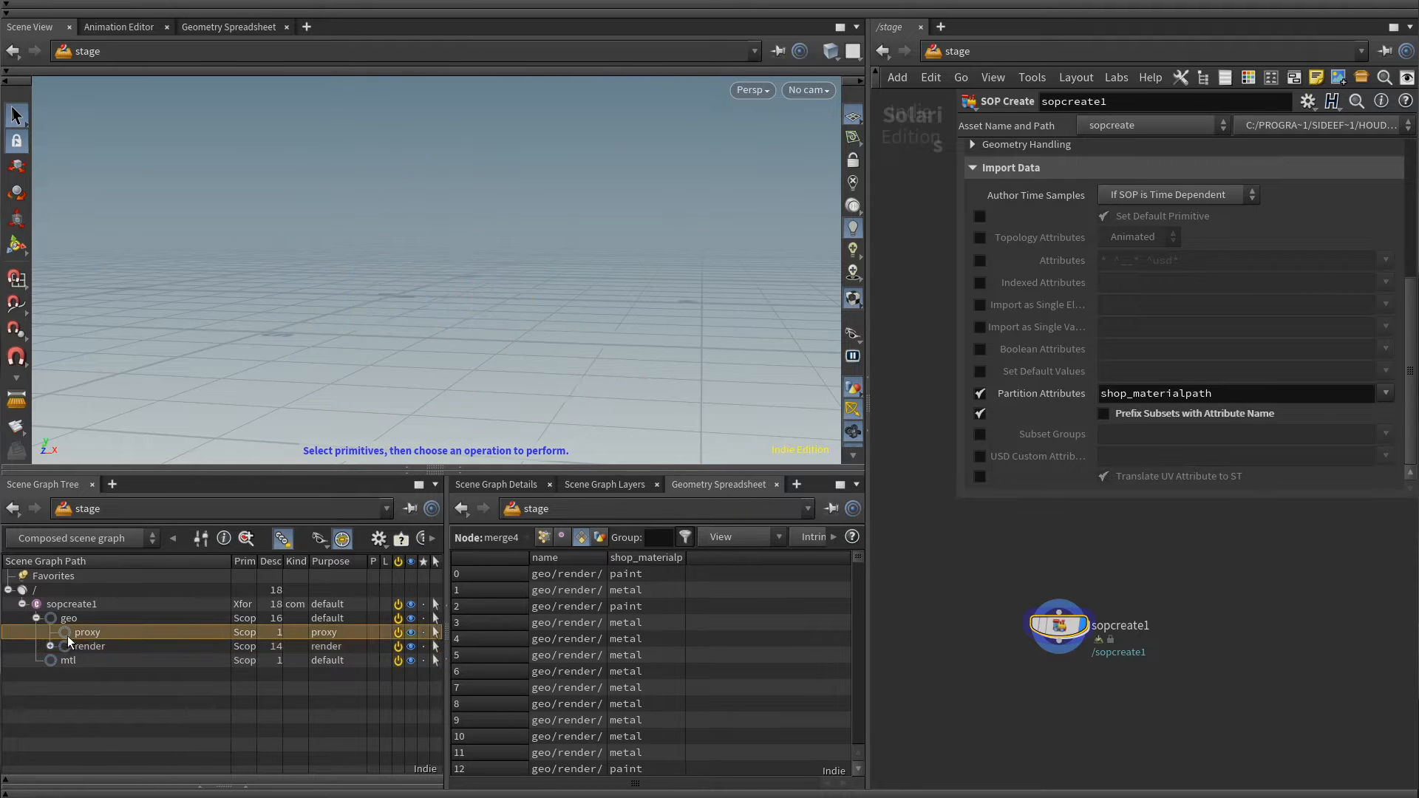
click(853, 336)
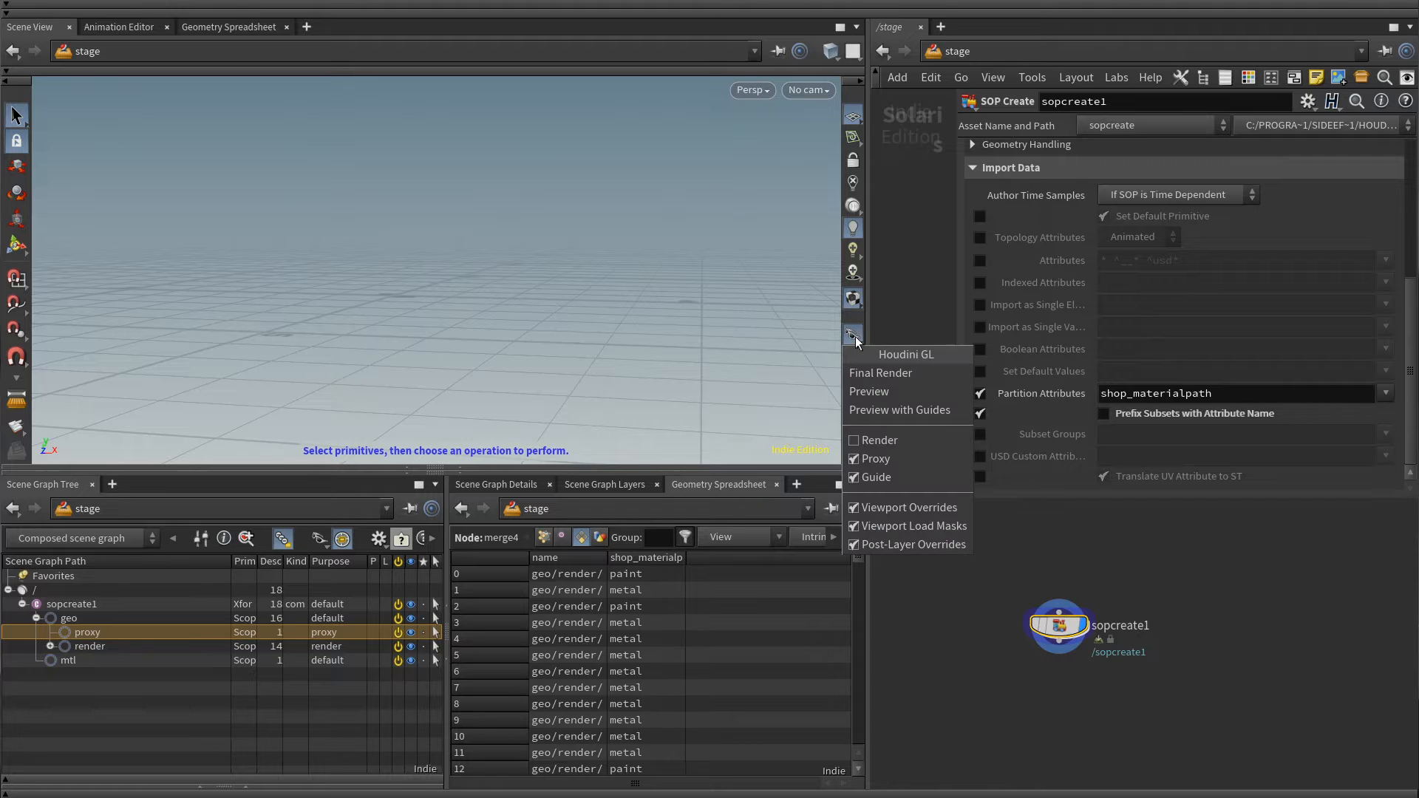
click(854, 440)
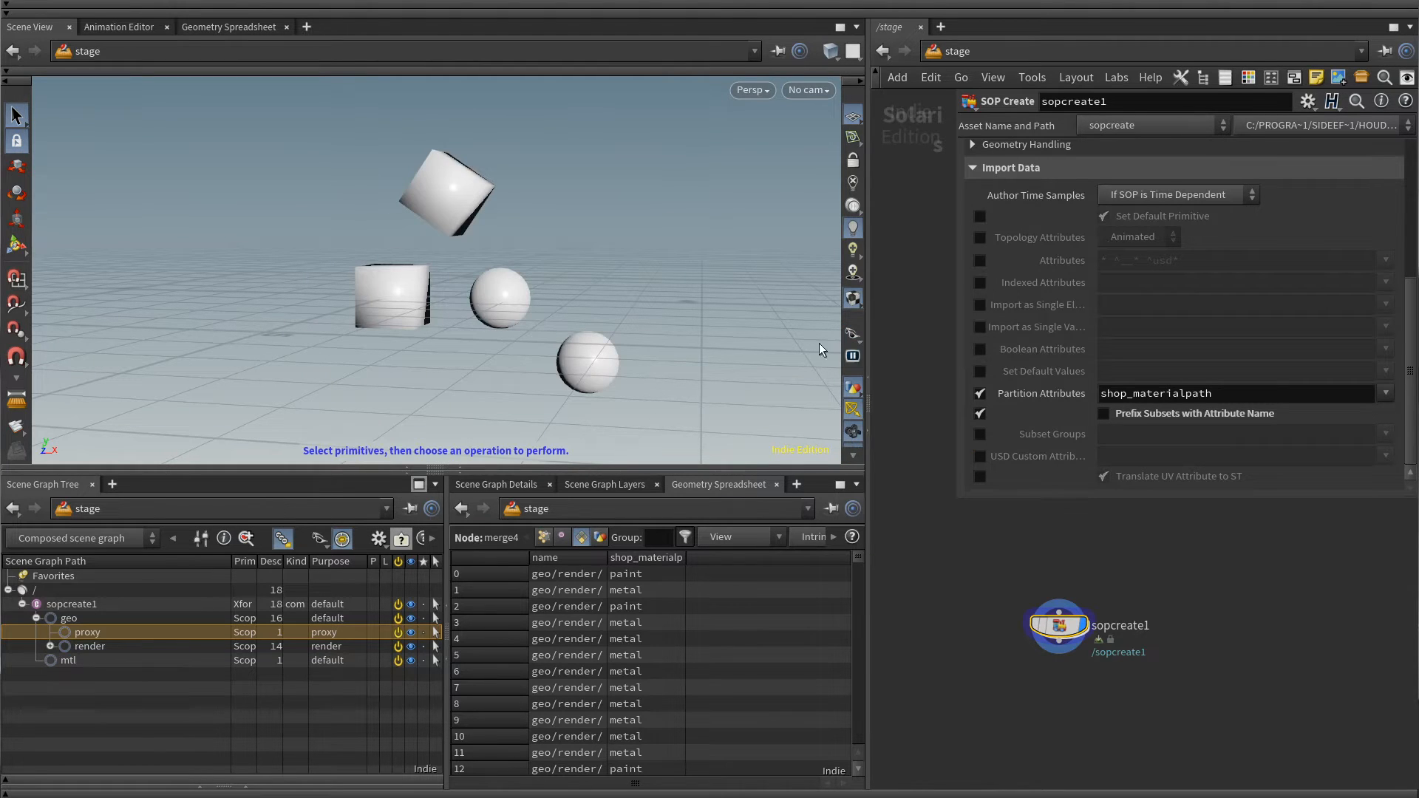
click(853, 337)
click(857, 441)
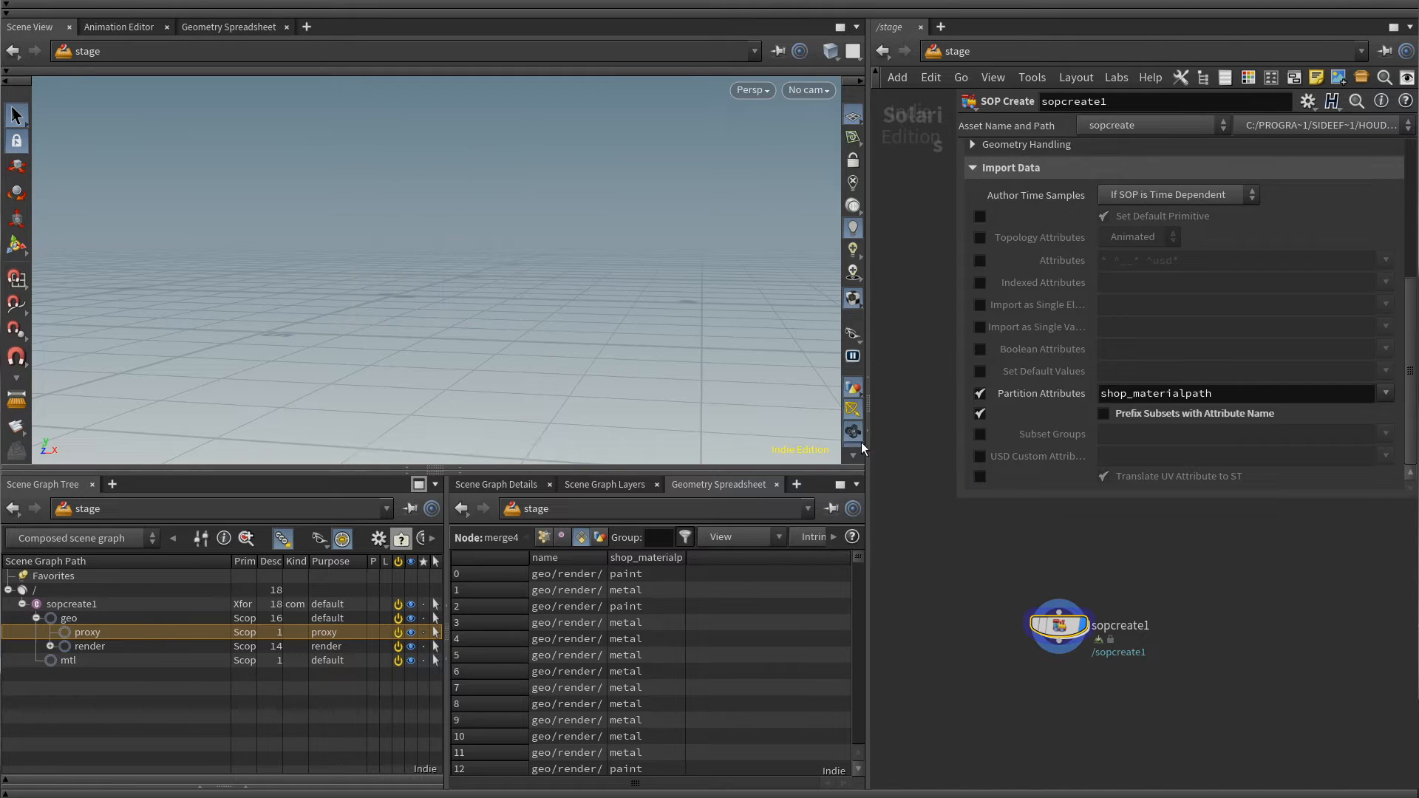
click(104, 648)
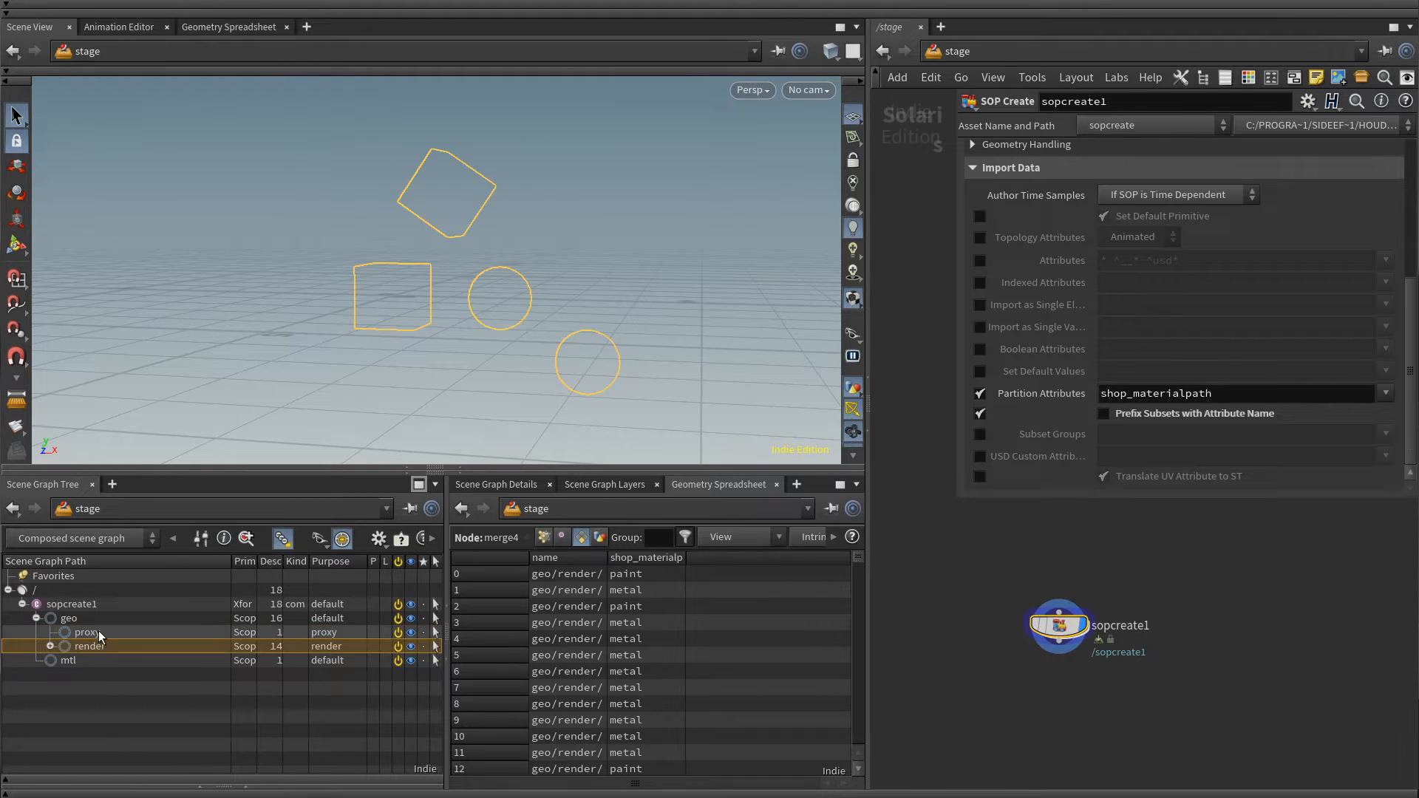
click(101, 634)
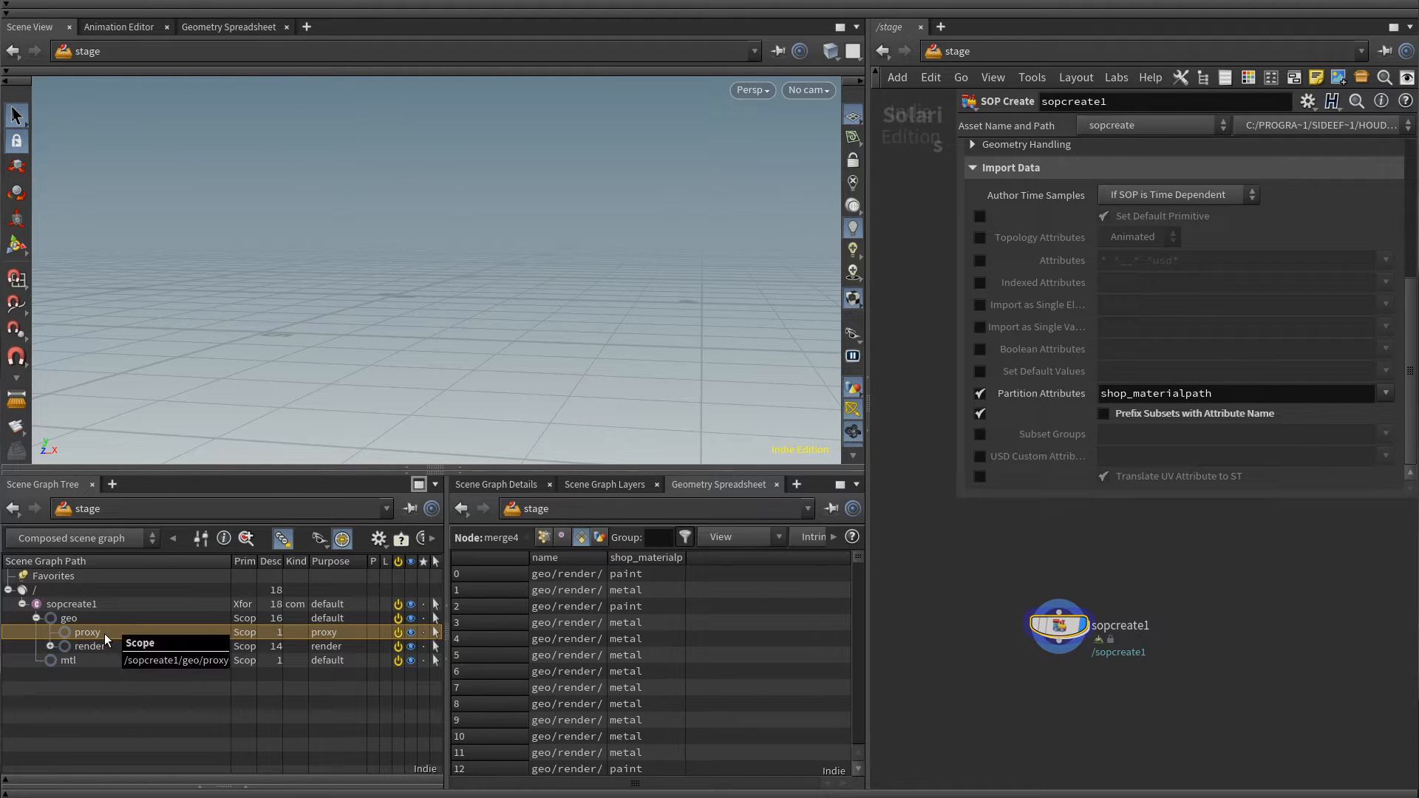
- Go back inside sopcreate1 and insert a polygon Subdivide node between attribcreate2 and merge4
double_click(1059, 626)
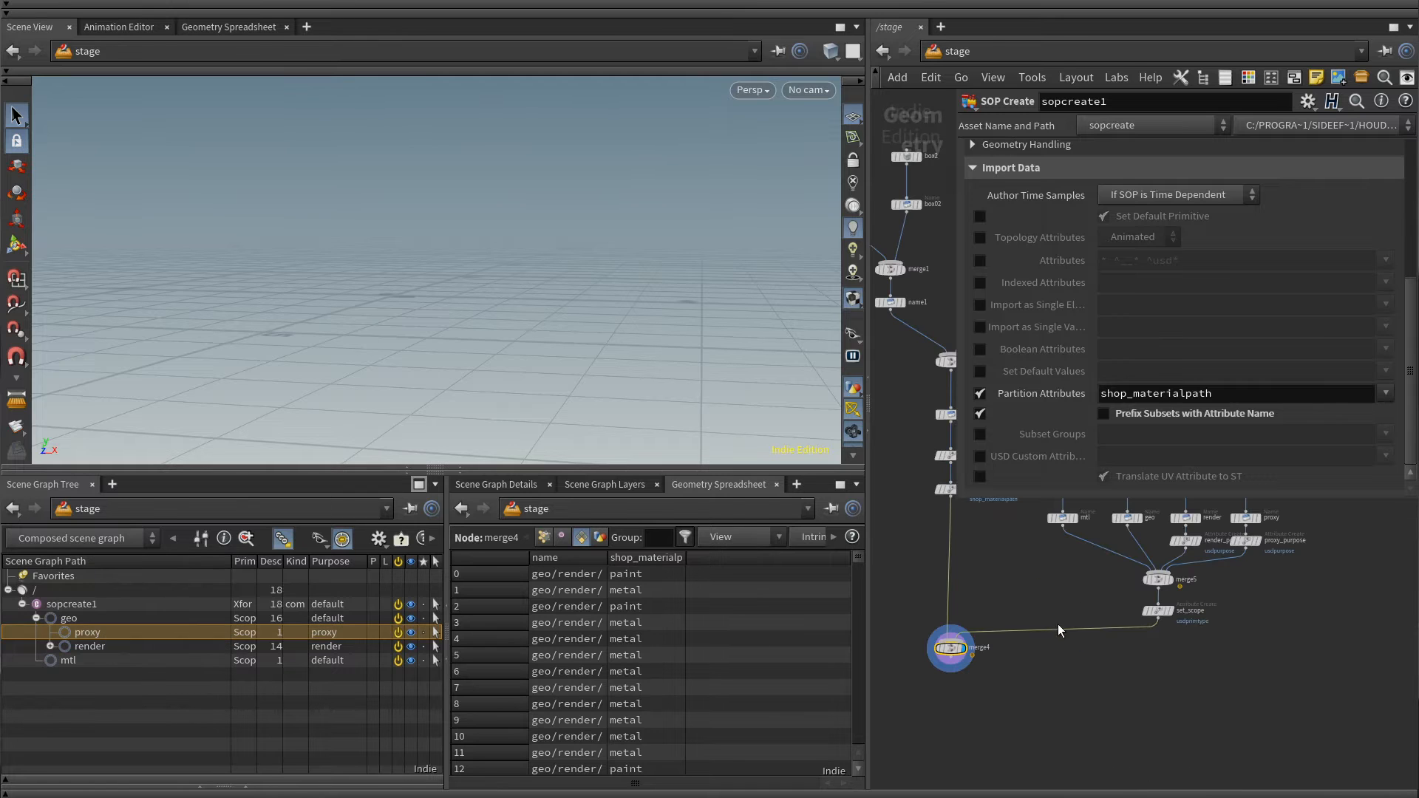
scroll(1127, 609, up, 3)
key(Tab)
text(subd)
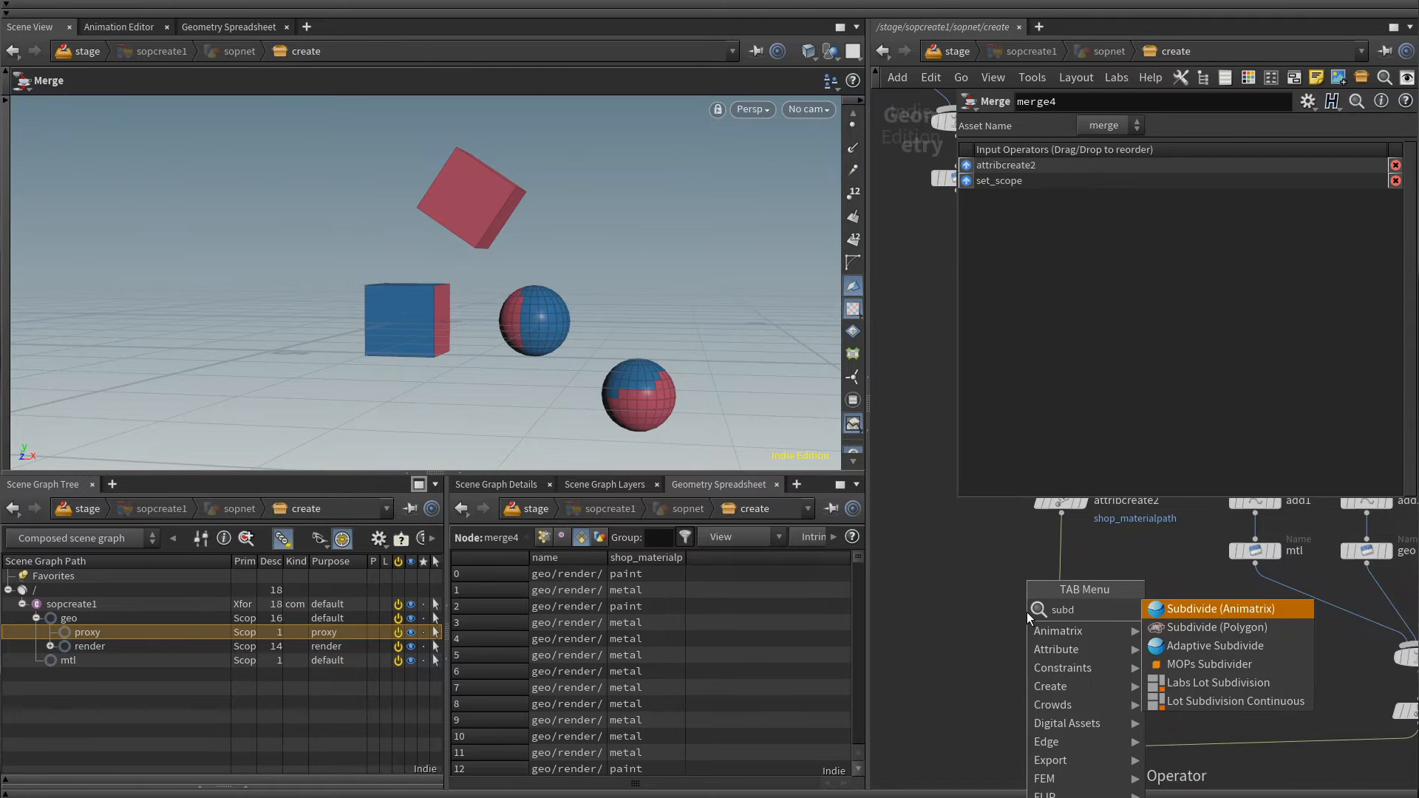
key(Return)
click(1061, 591)
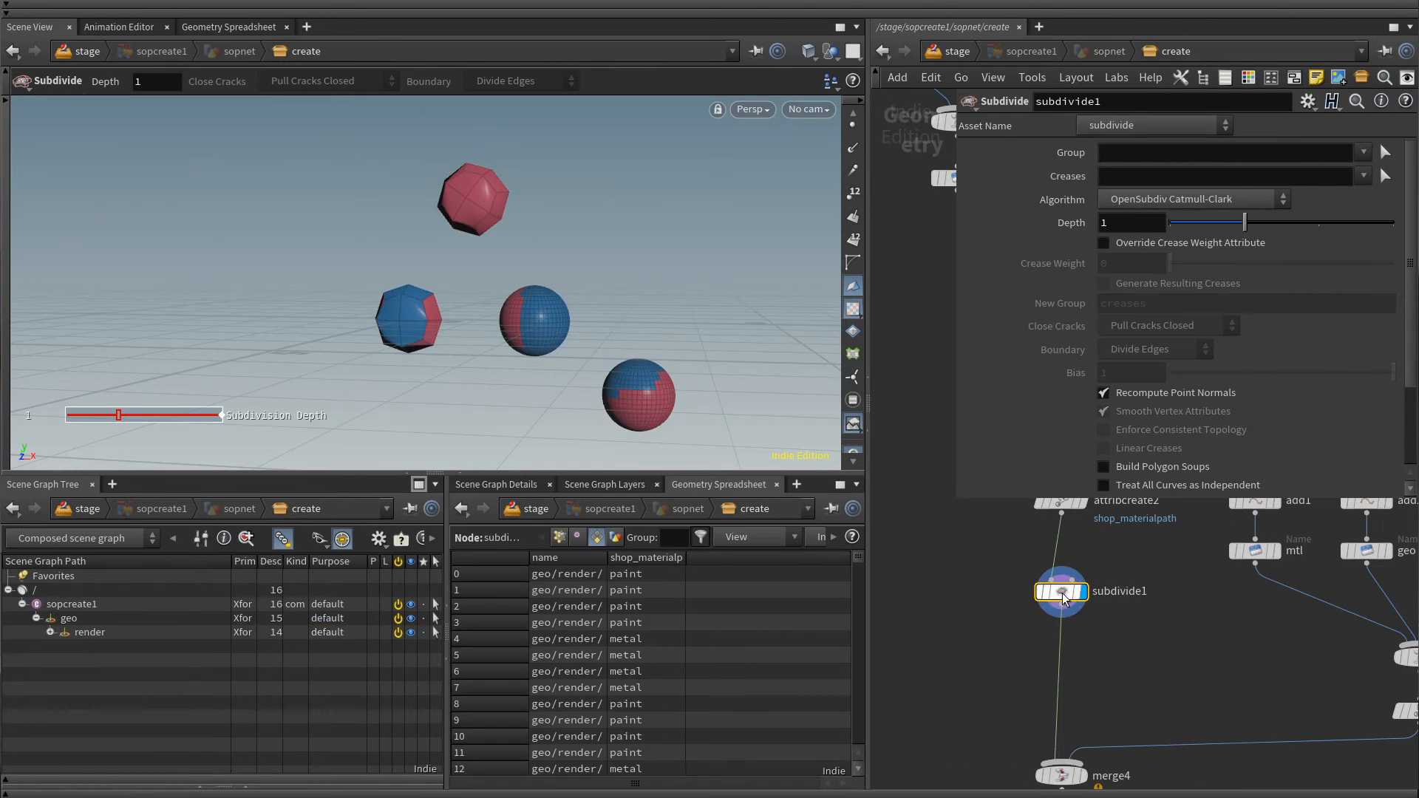
- Set the Subdivide node's algorithm to OpenSubdiv Bilinear and its depth to 3
click(1306, 225)
click(1136, 201)
click(1163, 288)
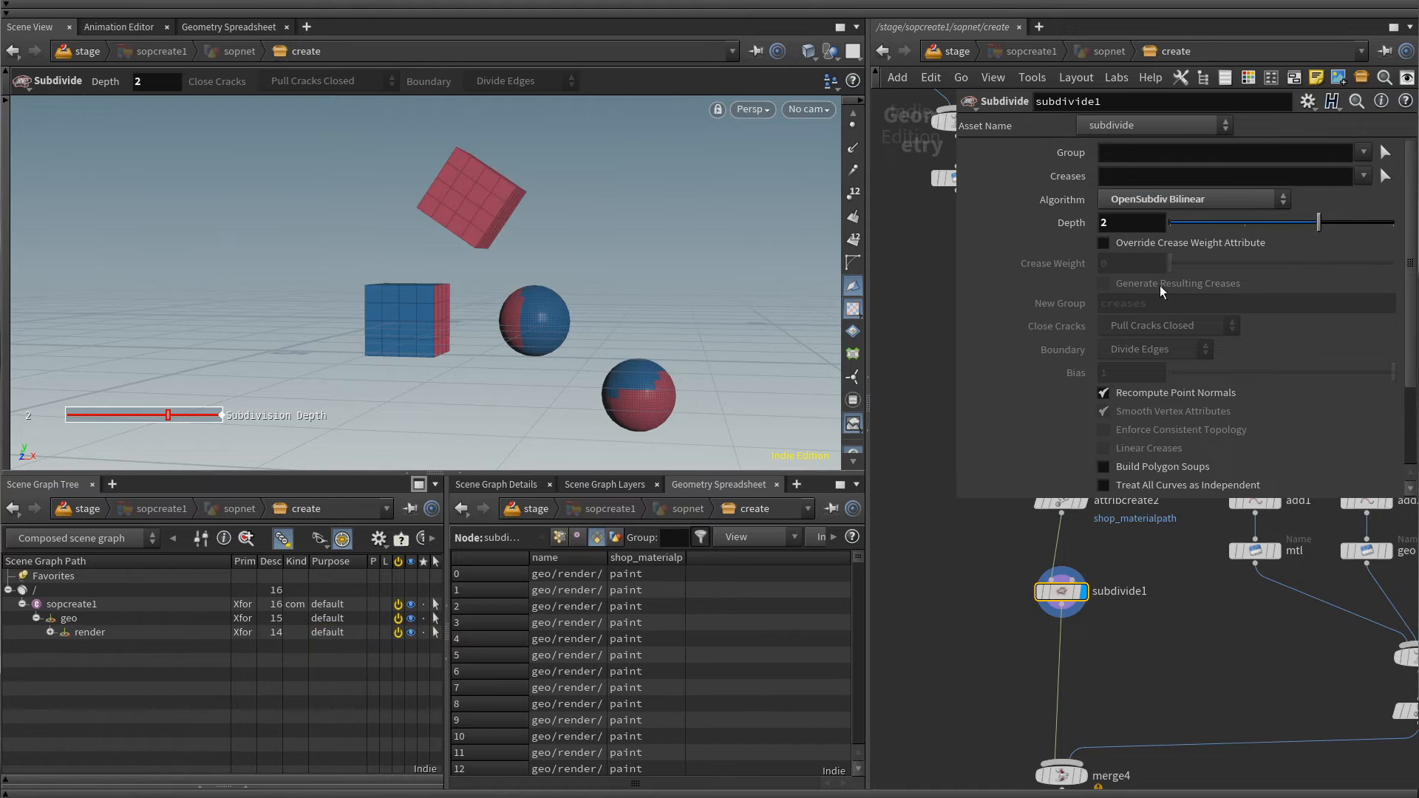
drag(1319, 222, 1394, 222)
- Move merge4 further down and branch a new Name node off the Subdivide node's output
middle_drag(1102, 633, 1075, 510)
drag(1032, 650, 1036, 788)
scroll(1053, 665, down, 2)
middle_drag(1057, 629, 1036, 580)
key(p)
key(Tab)
text(na)
key(Return)
click(1008, 548)
key(p)
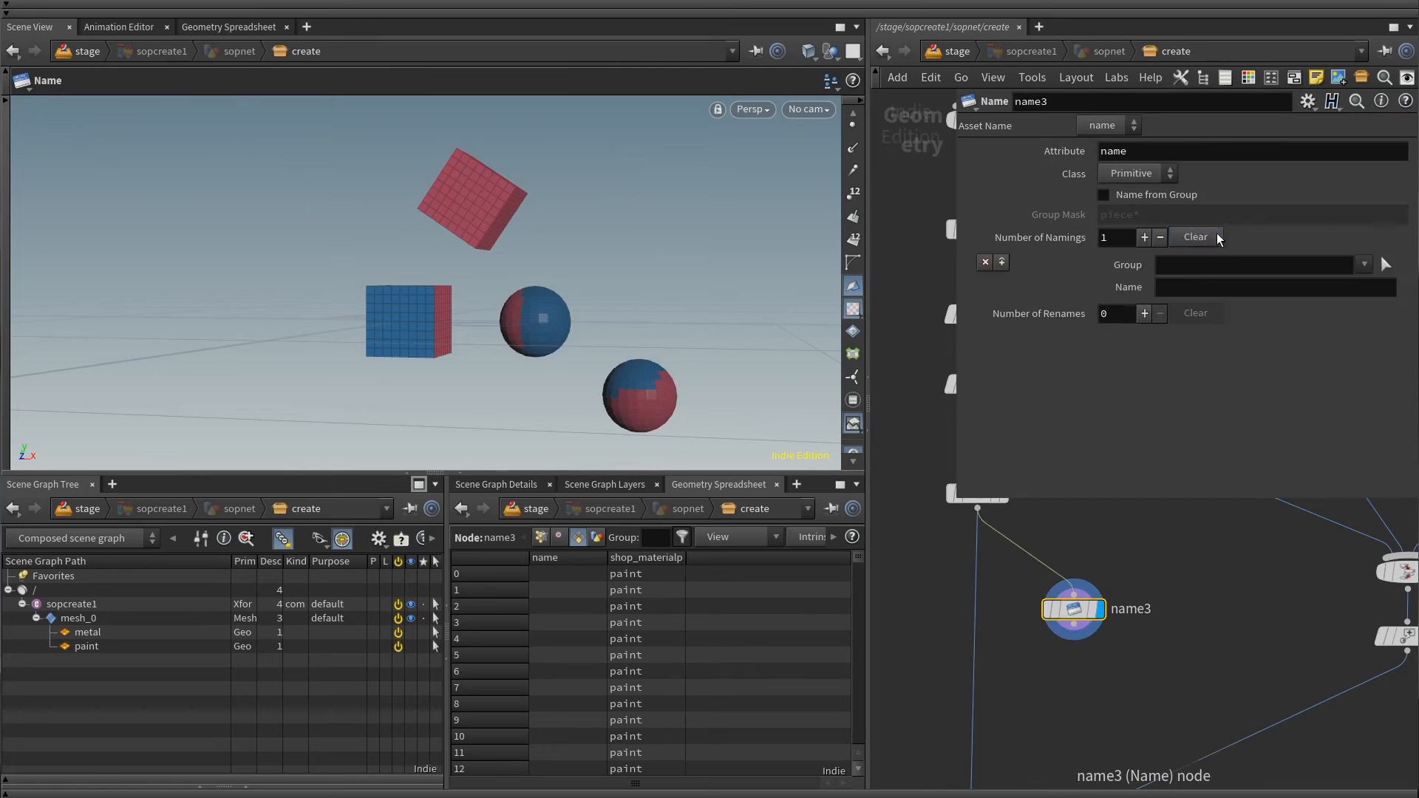
- Clear the new Name node's namings, add one rename entry, and inspect the name paths and the render hierarchy
click(1144, 269)
drag(608, 557, 748, 557)
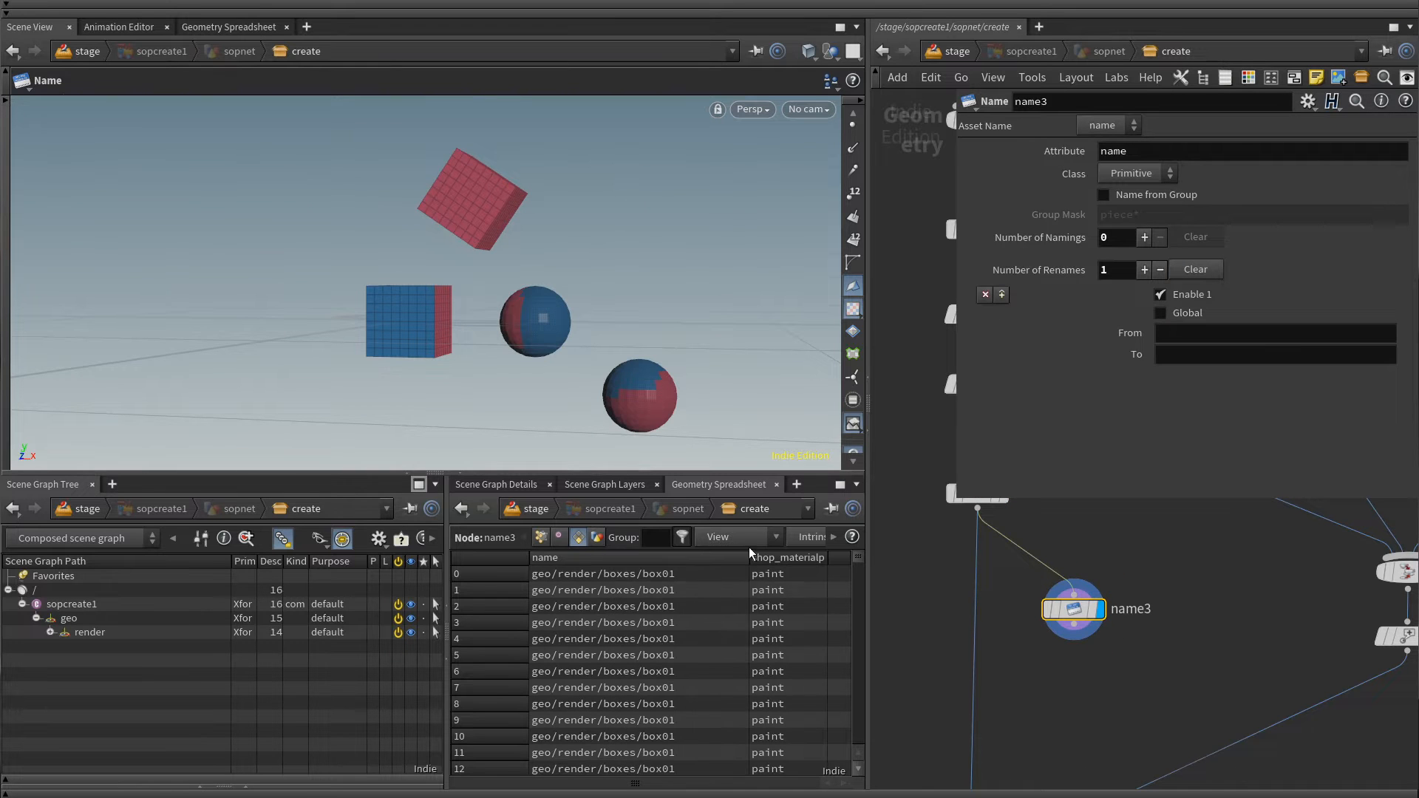
double_click(579, 573)
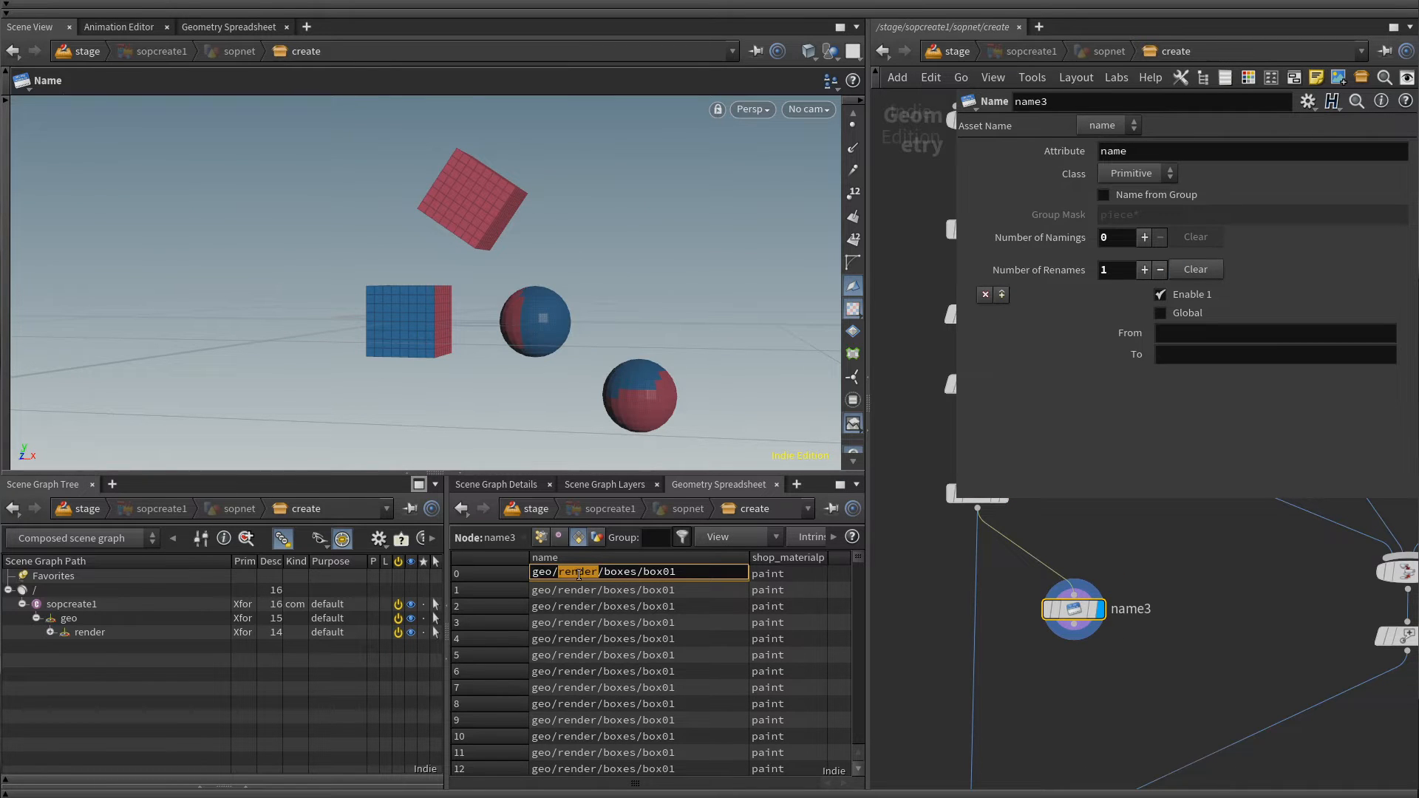
click(50, 632)
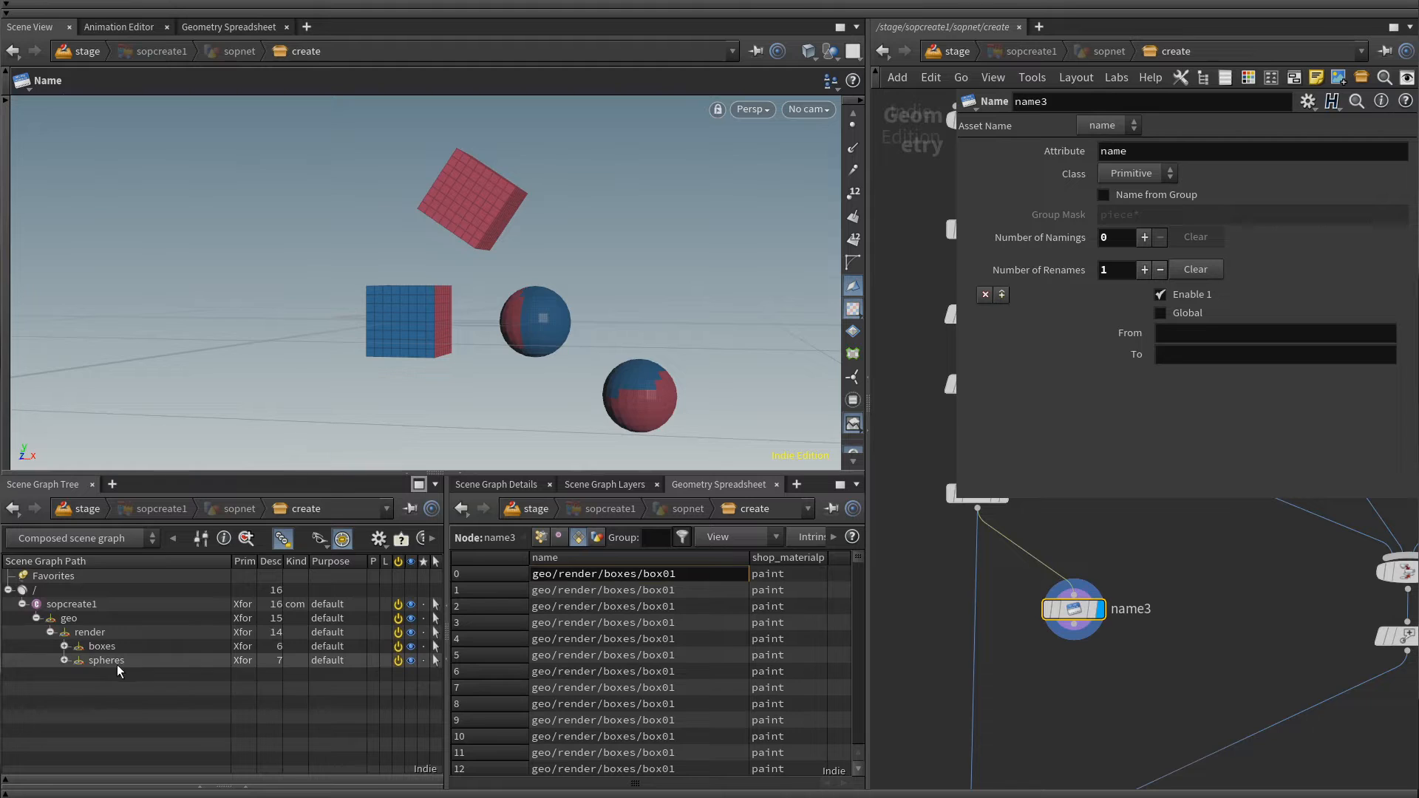
mouse_move(1073, 609)
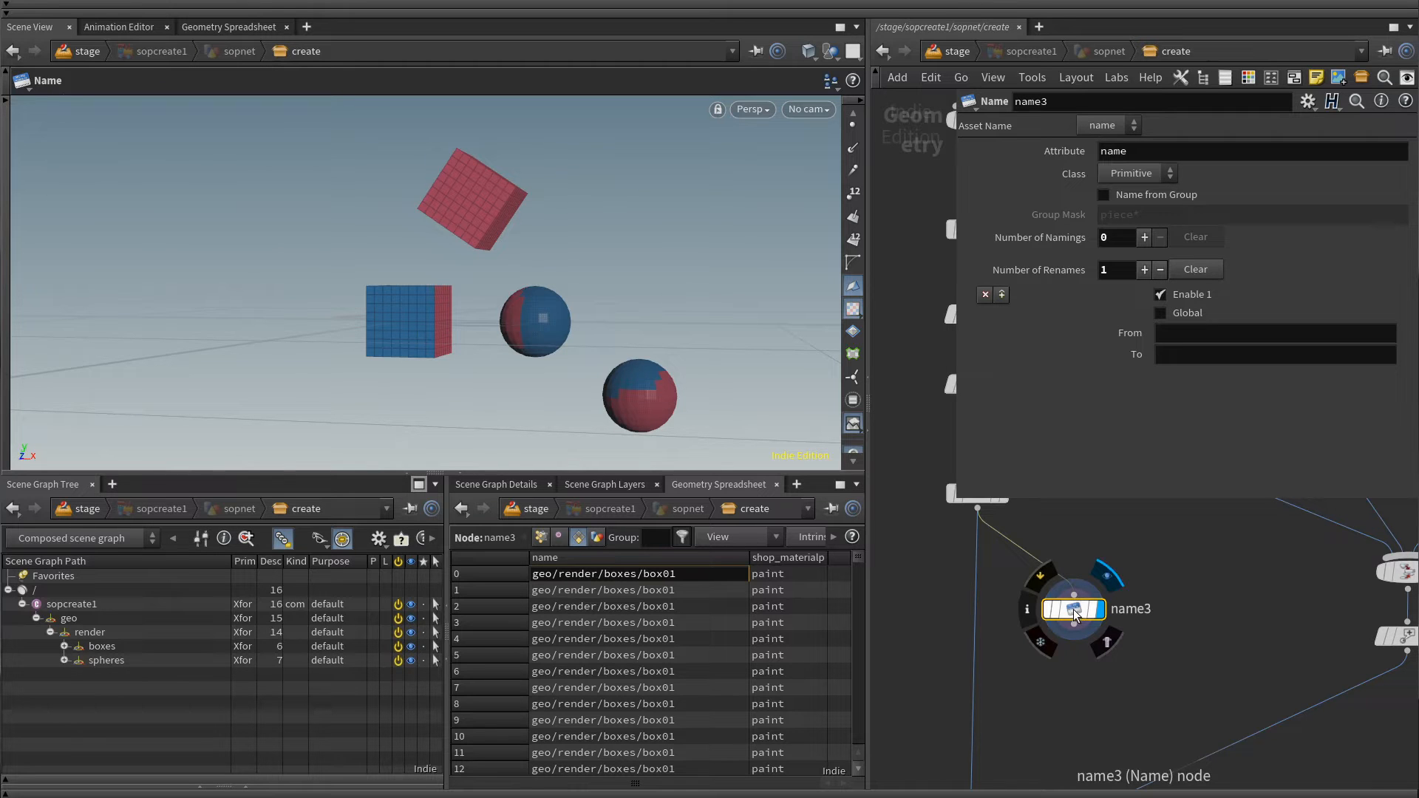
- Set the new Name node's rename entry to change *render* to *proxy*
click(1180, 332)
text(*render*)
key(Return)
click(1176, 353)
text(*proxy*)
key(Return)
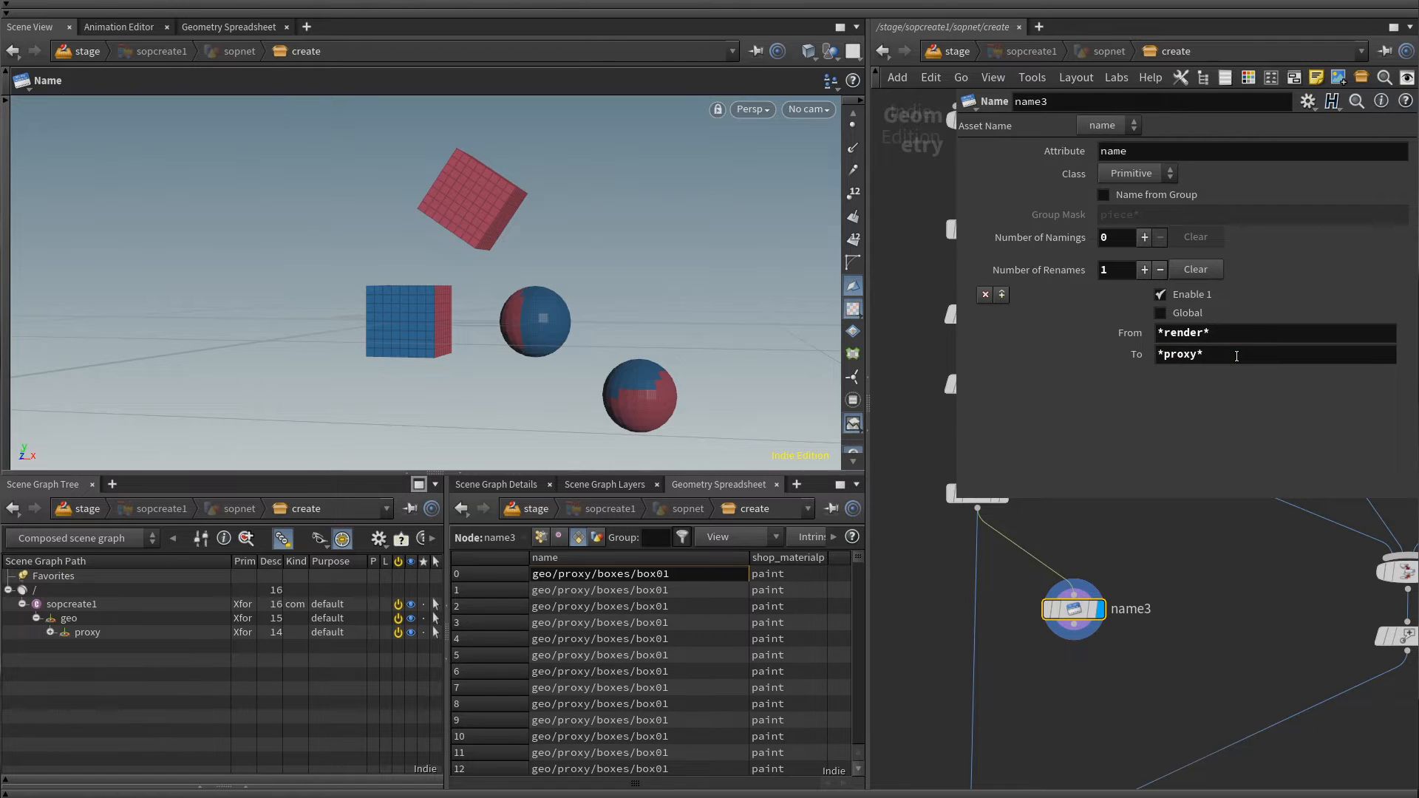
- Add a Merge node combining subdivide1 and name3 ahead of merge4, display it, and inspect the proxy and render branches
click(51, 633)
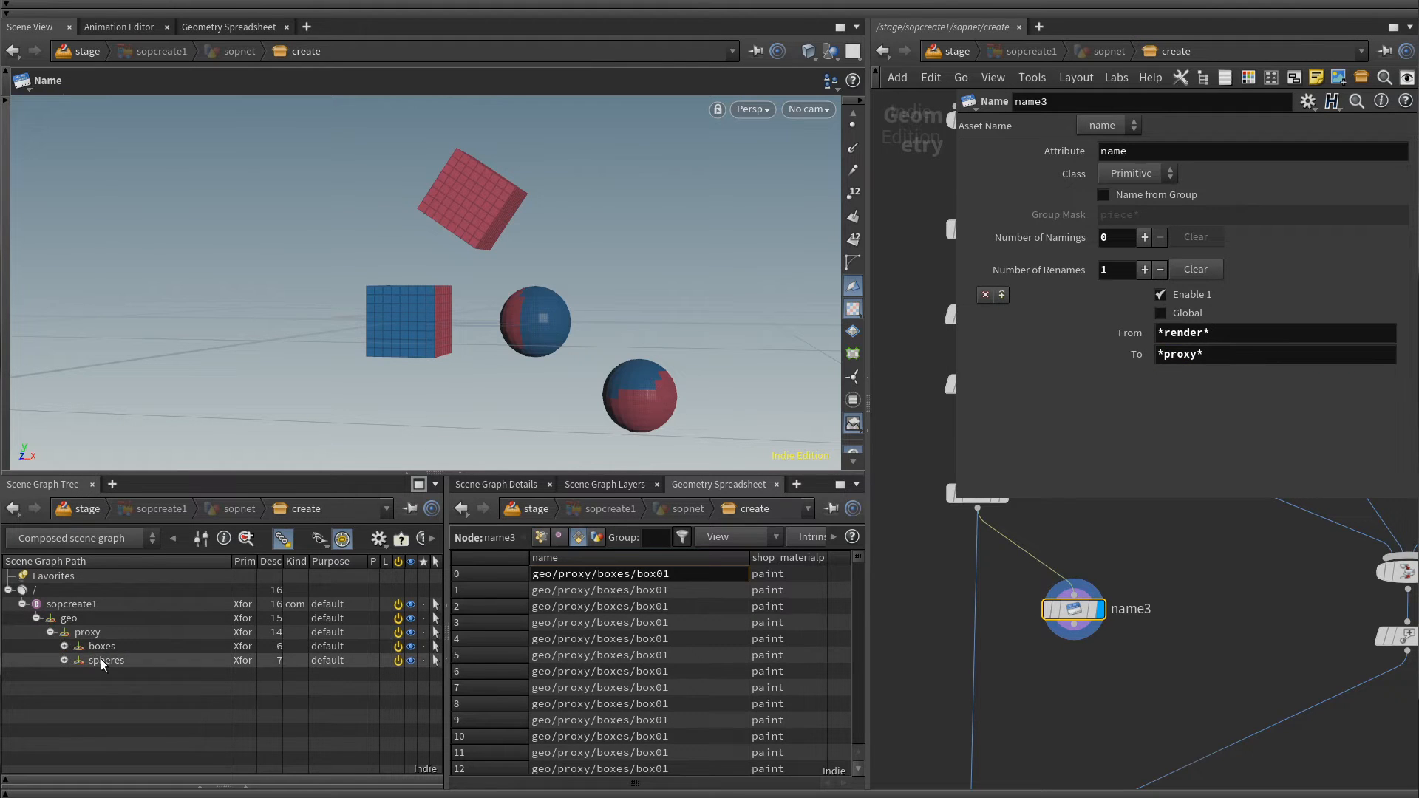
click(51, 632)
key(Tab)
text(merge)
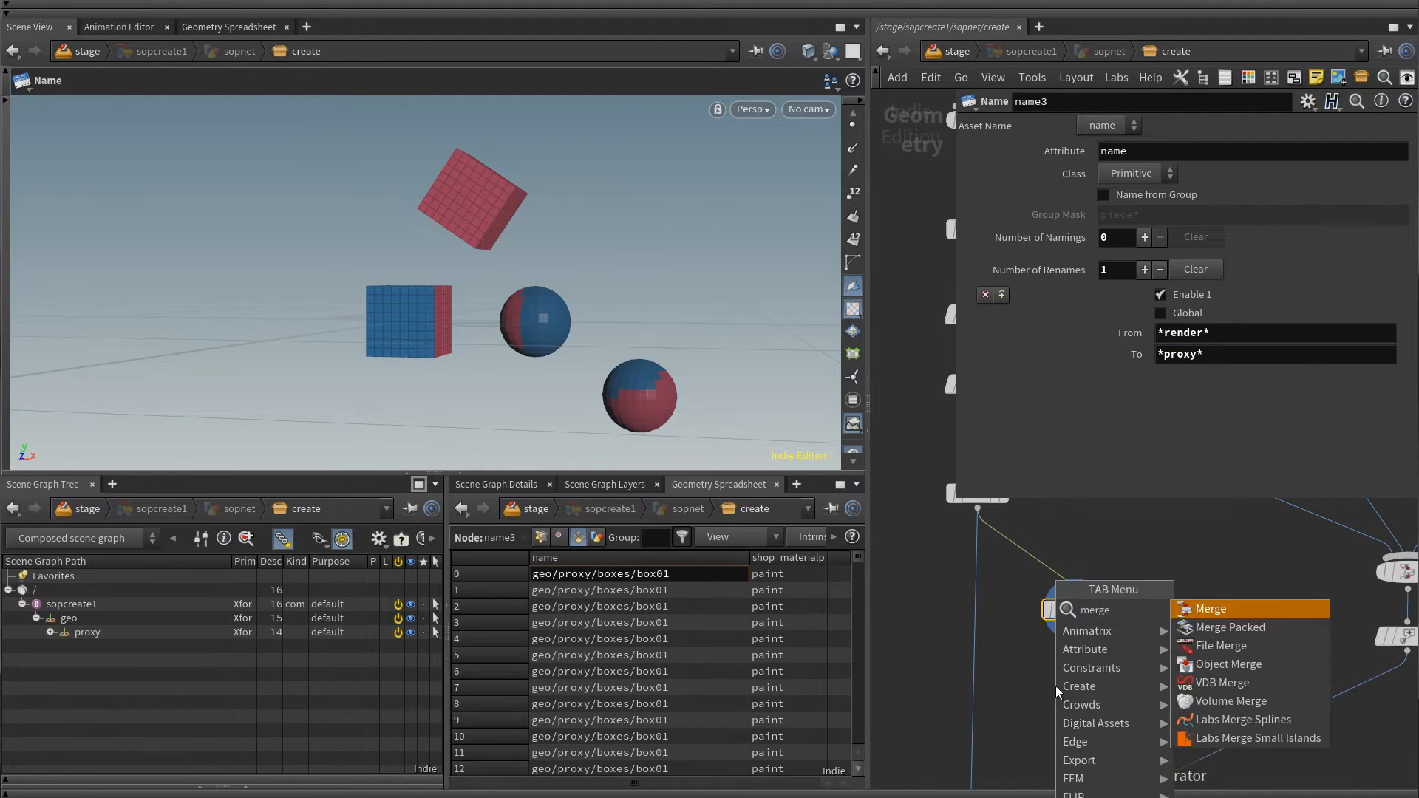
key(Return)
click(977, 694)
drag(1074, 624, 978, 684)
scroll(1064, 669, down, 2)
click(1072, 670)
click(49, 645)
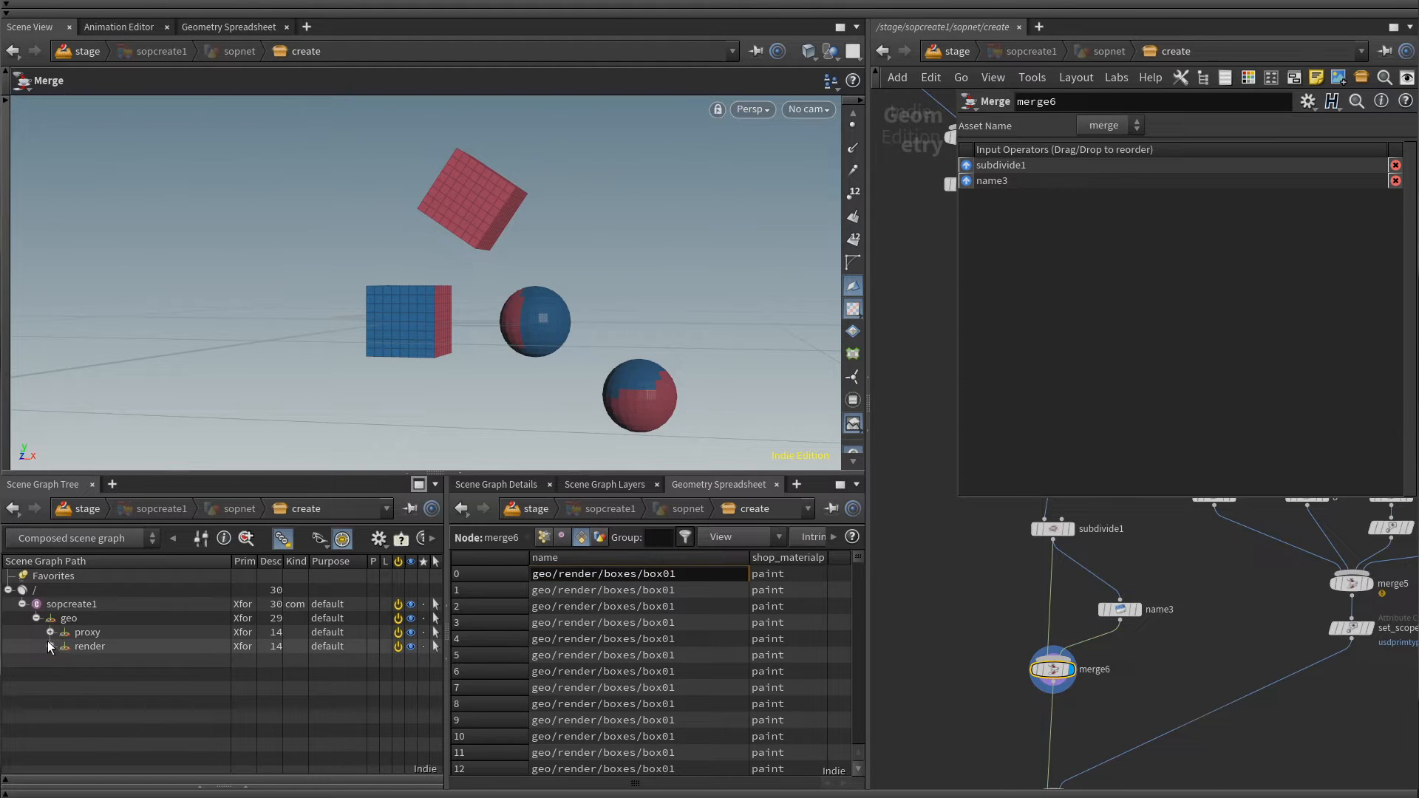
click(50, 632)
click(51, 632)
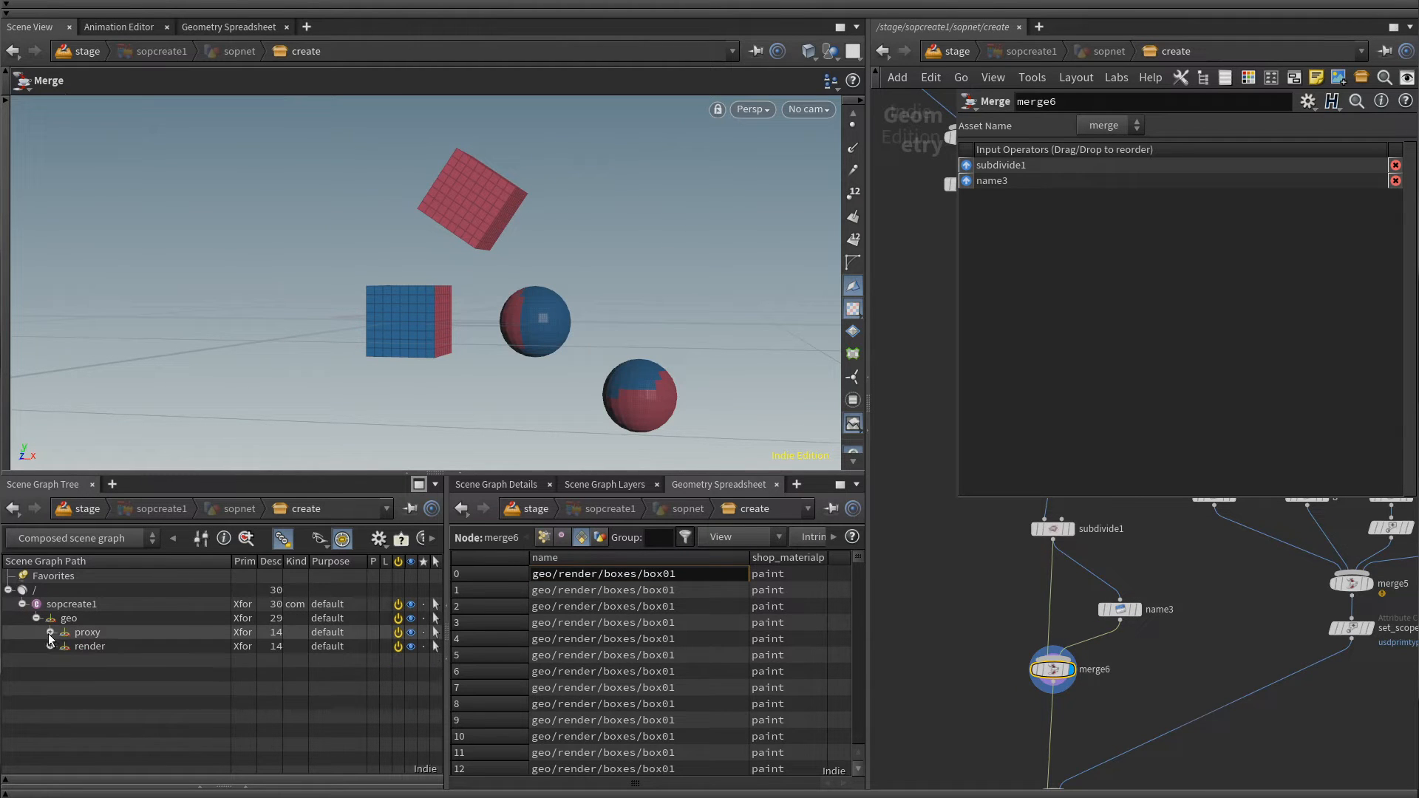
- Insert a PolyReduce node between name3 and merge6 that keeps 1 percent of the input polygons
key(Tab)
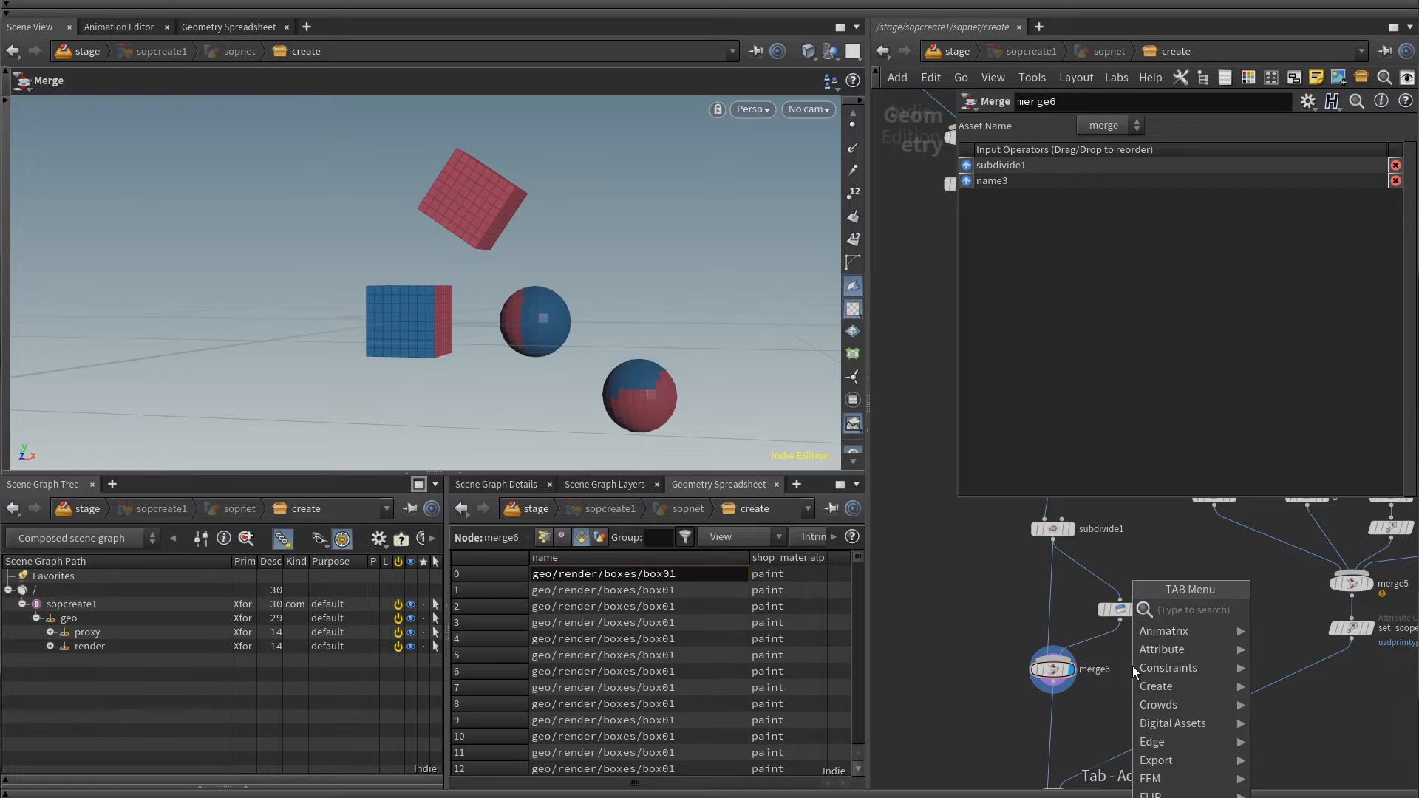
text(polyred)
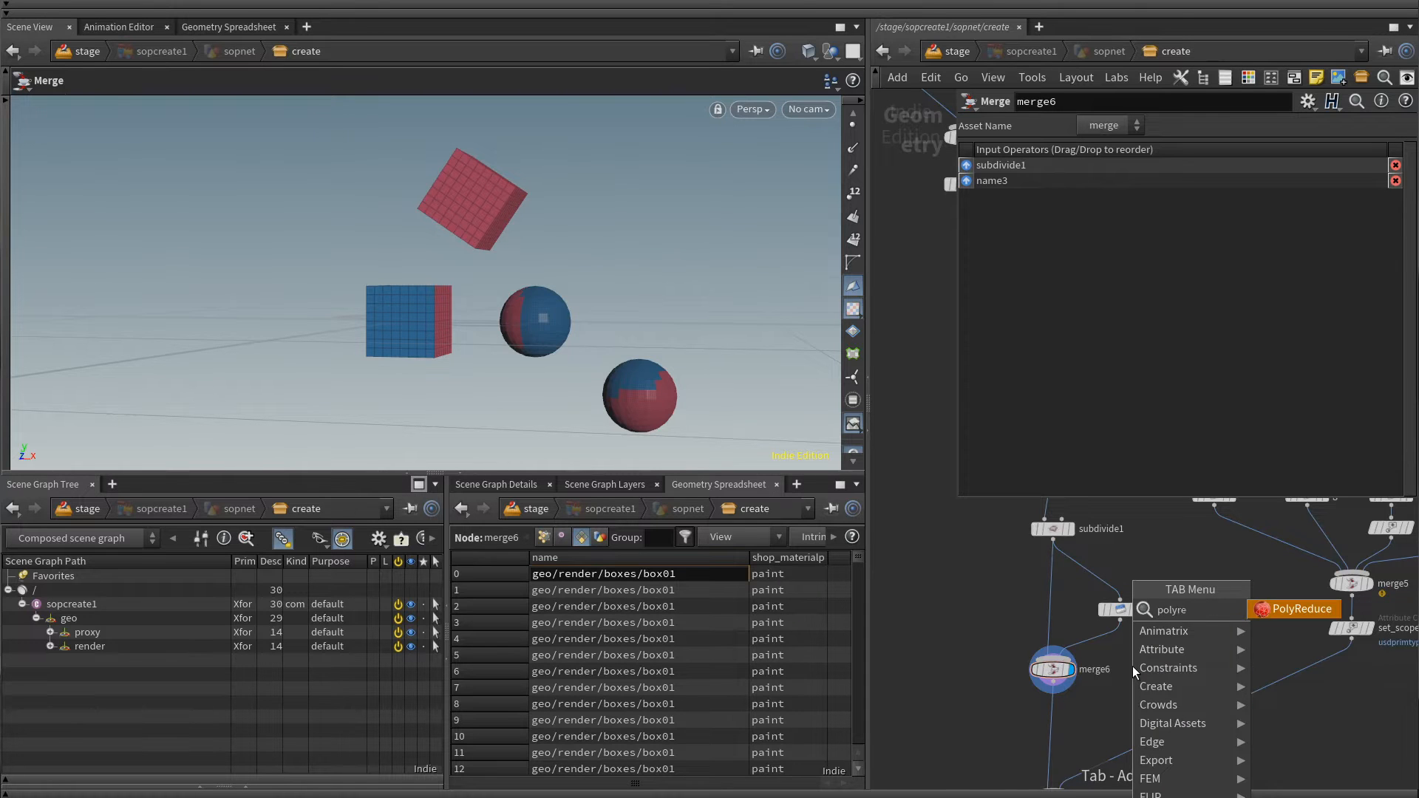
key(Return)
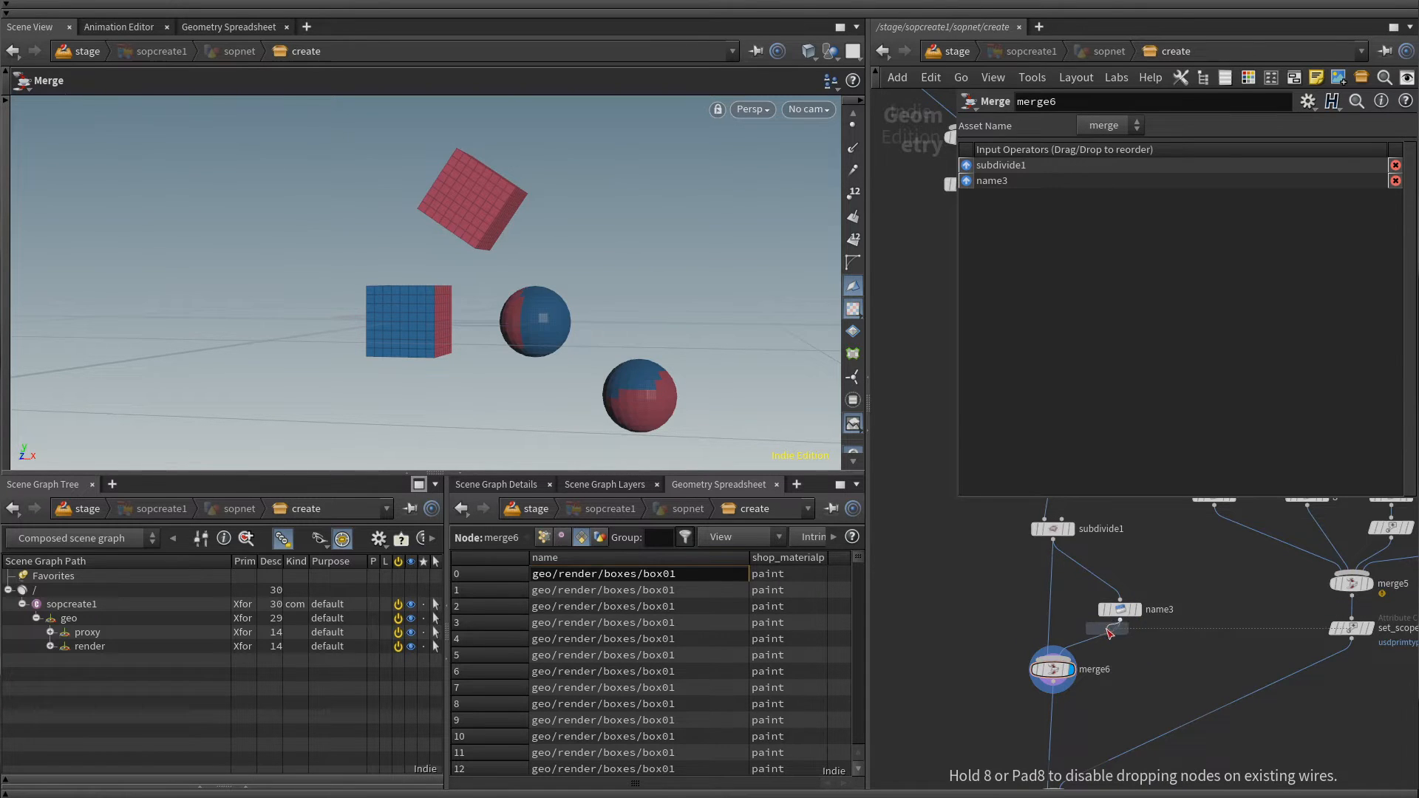
click(1119, 654)
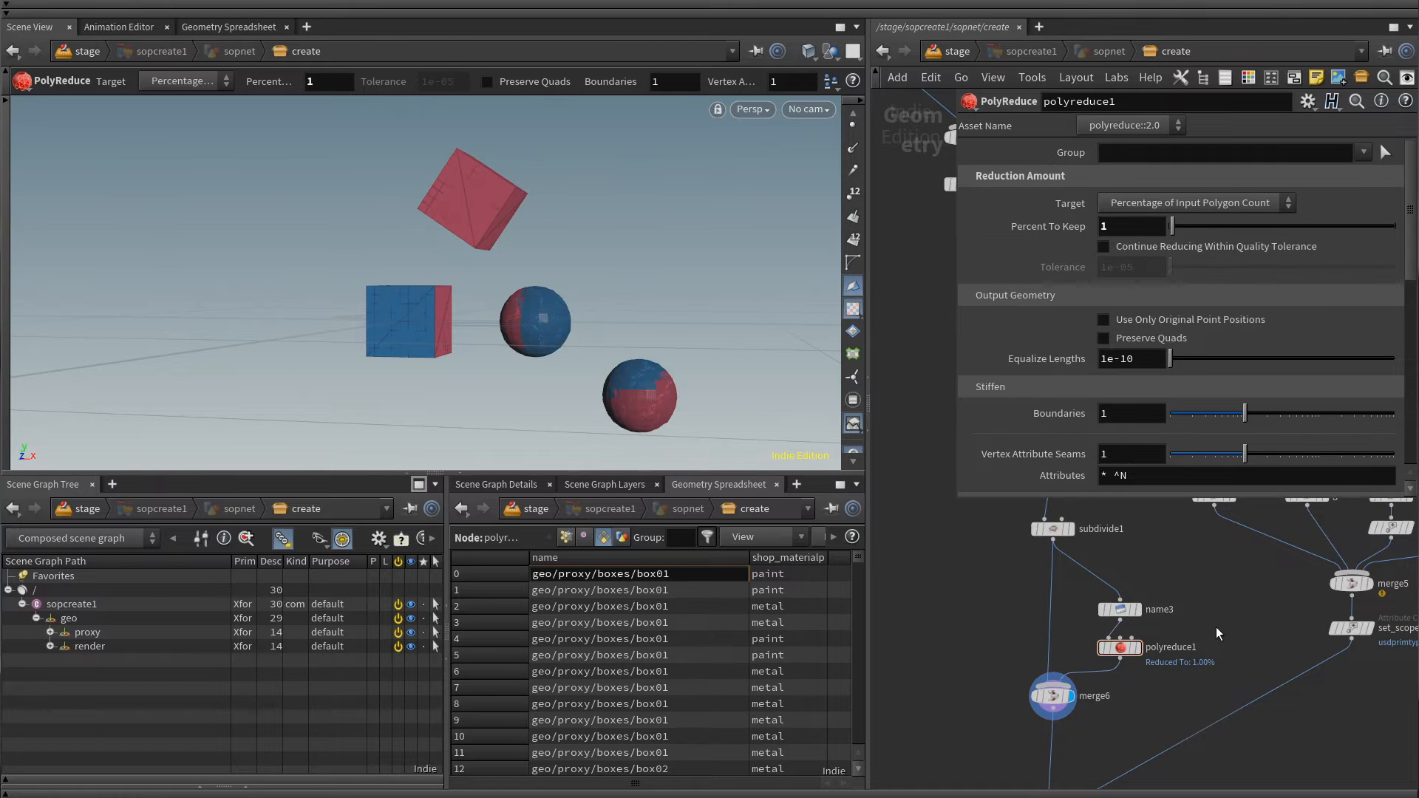
- Display merge4 as the network's final result and return to the stage level
scroll(966, 725, down, 1)
middle_drag(966, 726, 986, 575)
click(1065, 663)
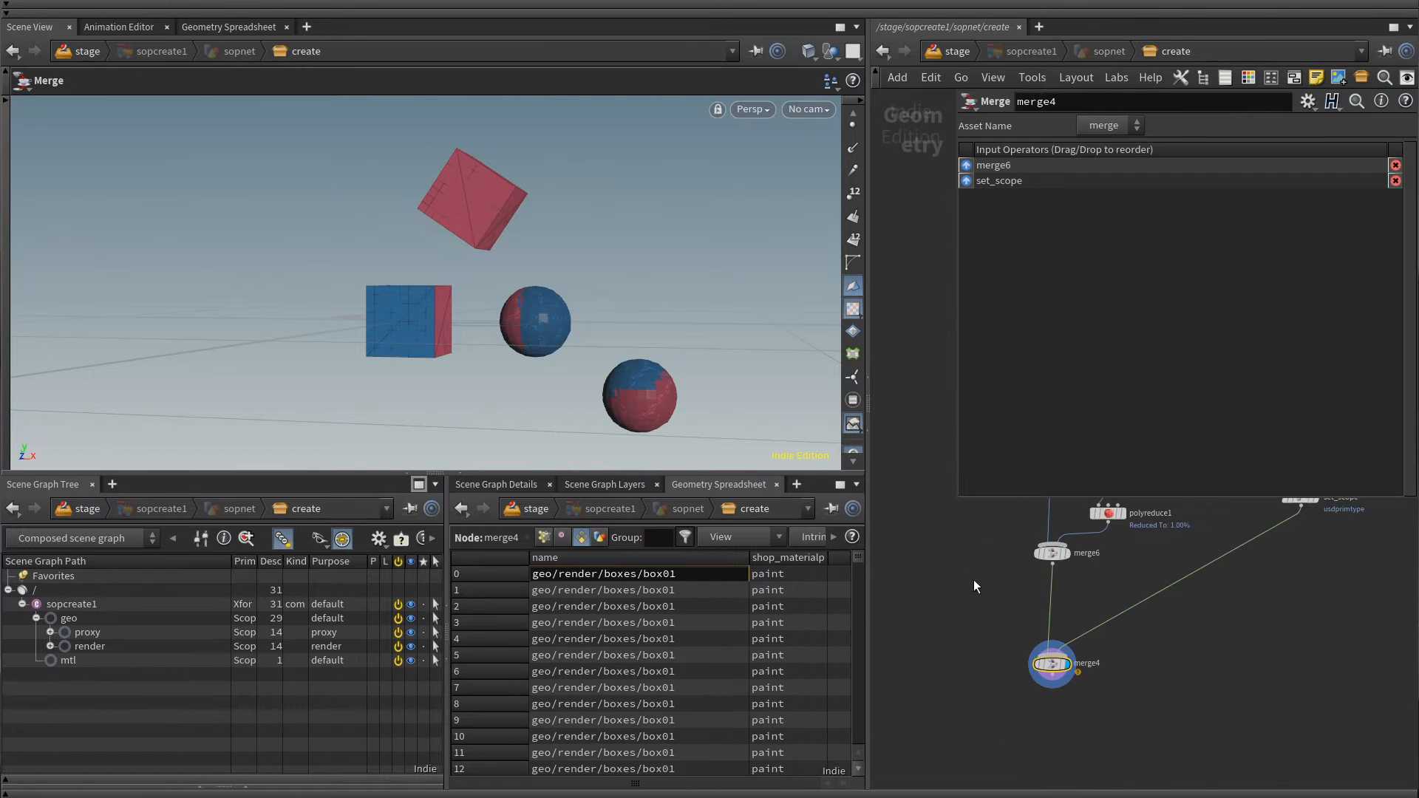
click(959, 52)
alt+drag(514, 306, 562, 306)
- Compare the render and proxy geometry by toggling the viewport's Render and Proxy purposes, ending with Proxy enabled and Render disabled
click(852, 334)
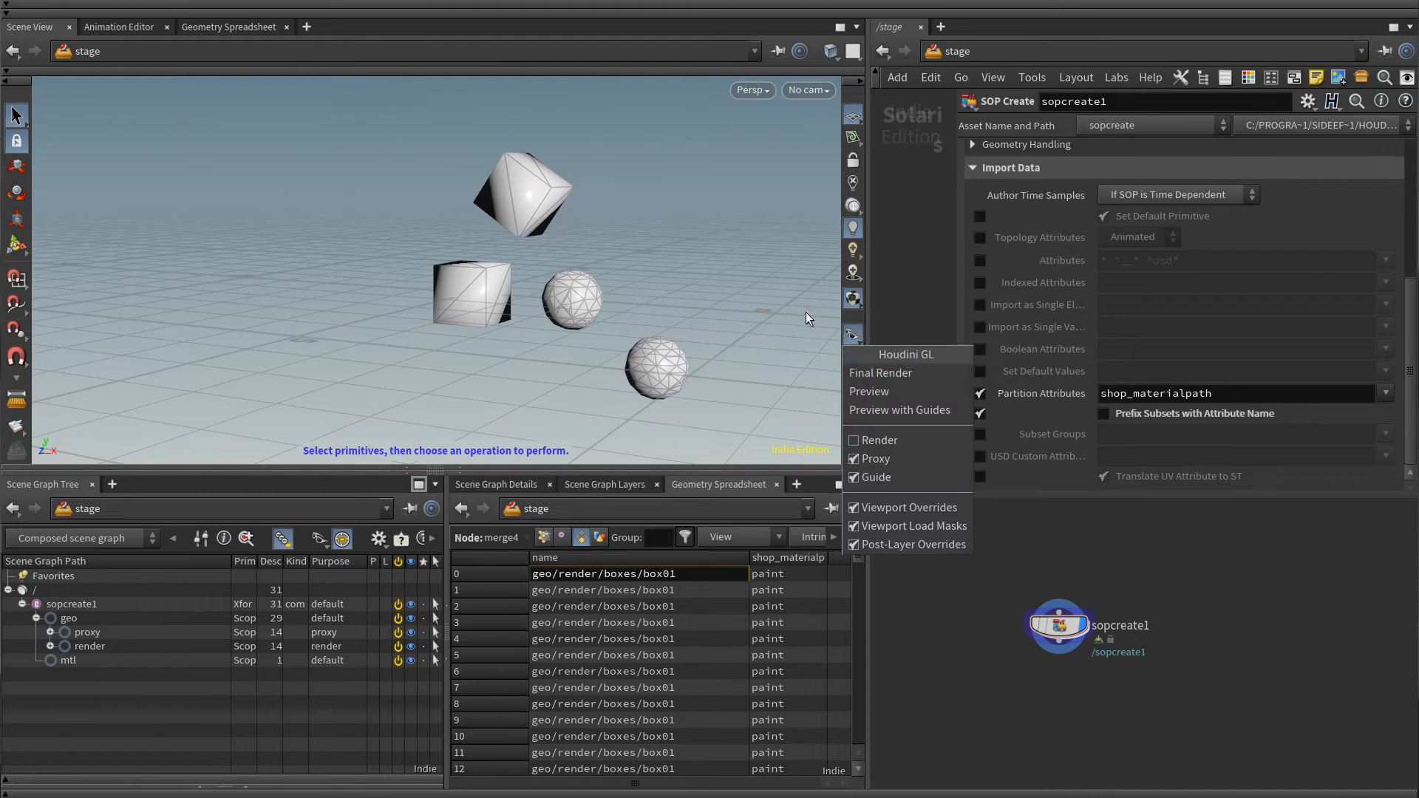
click(876, 440)
click(853, 334)
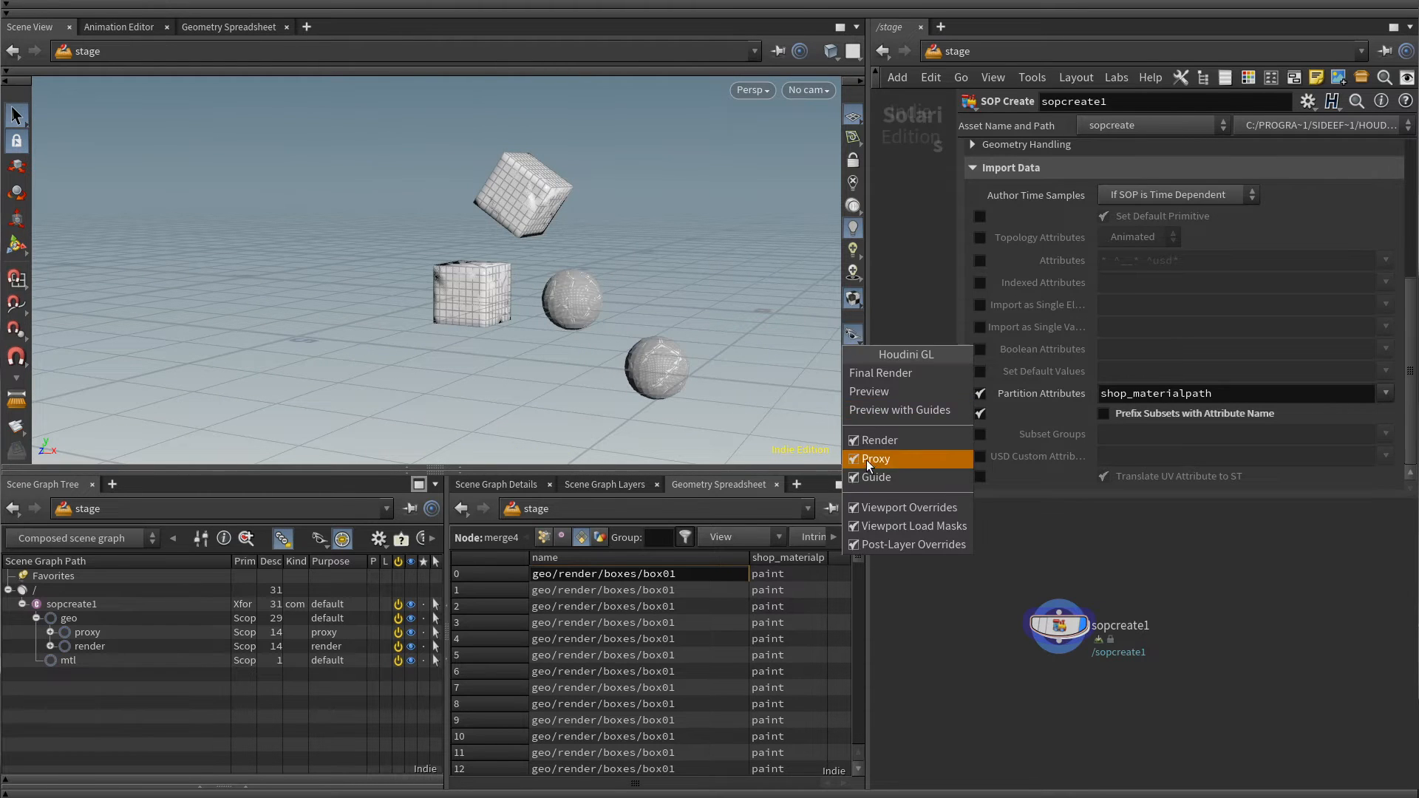
click(866, 460)
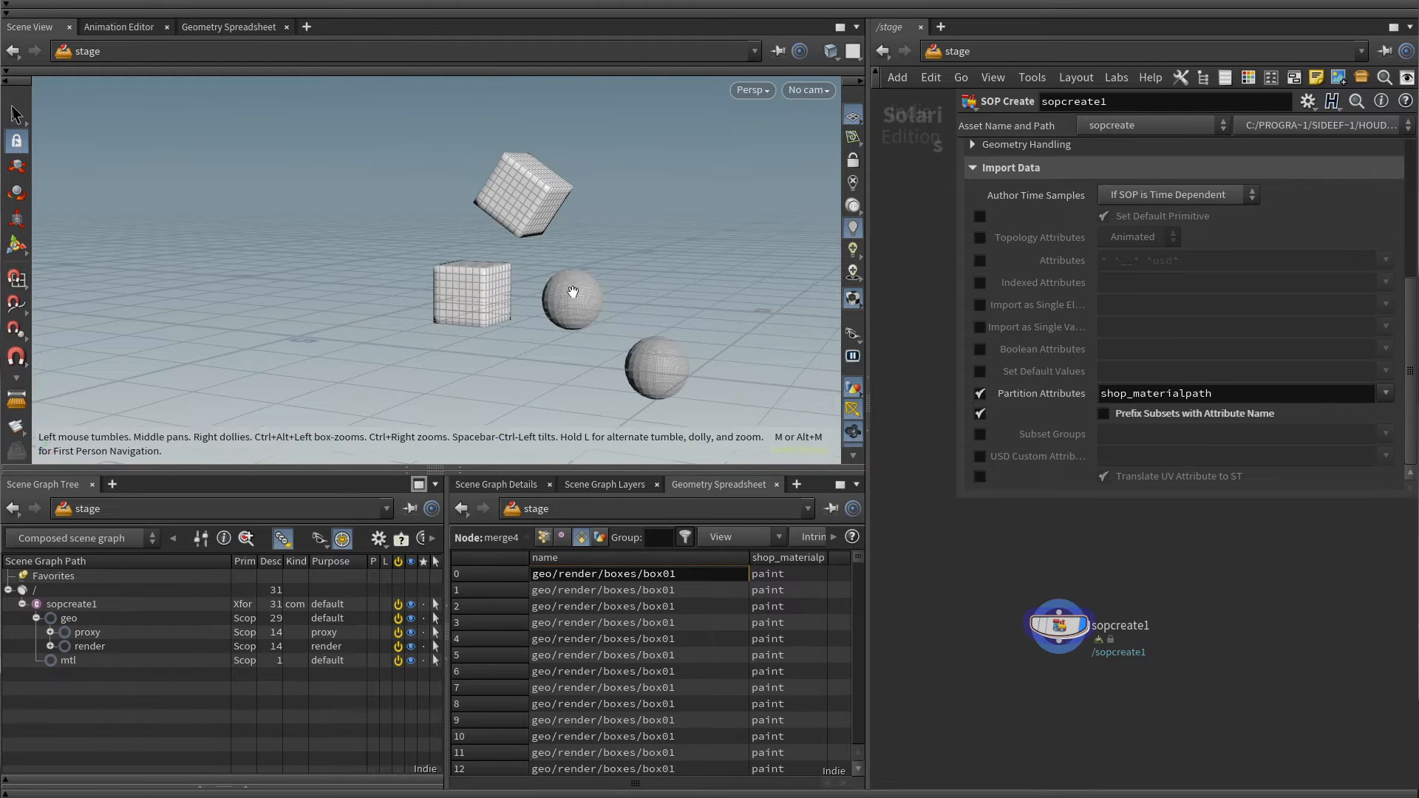
click(853, 334)
click(876, 440)
click(852, 335)
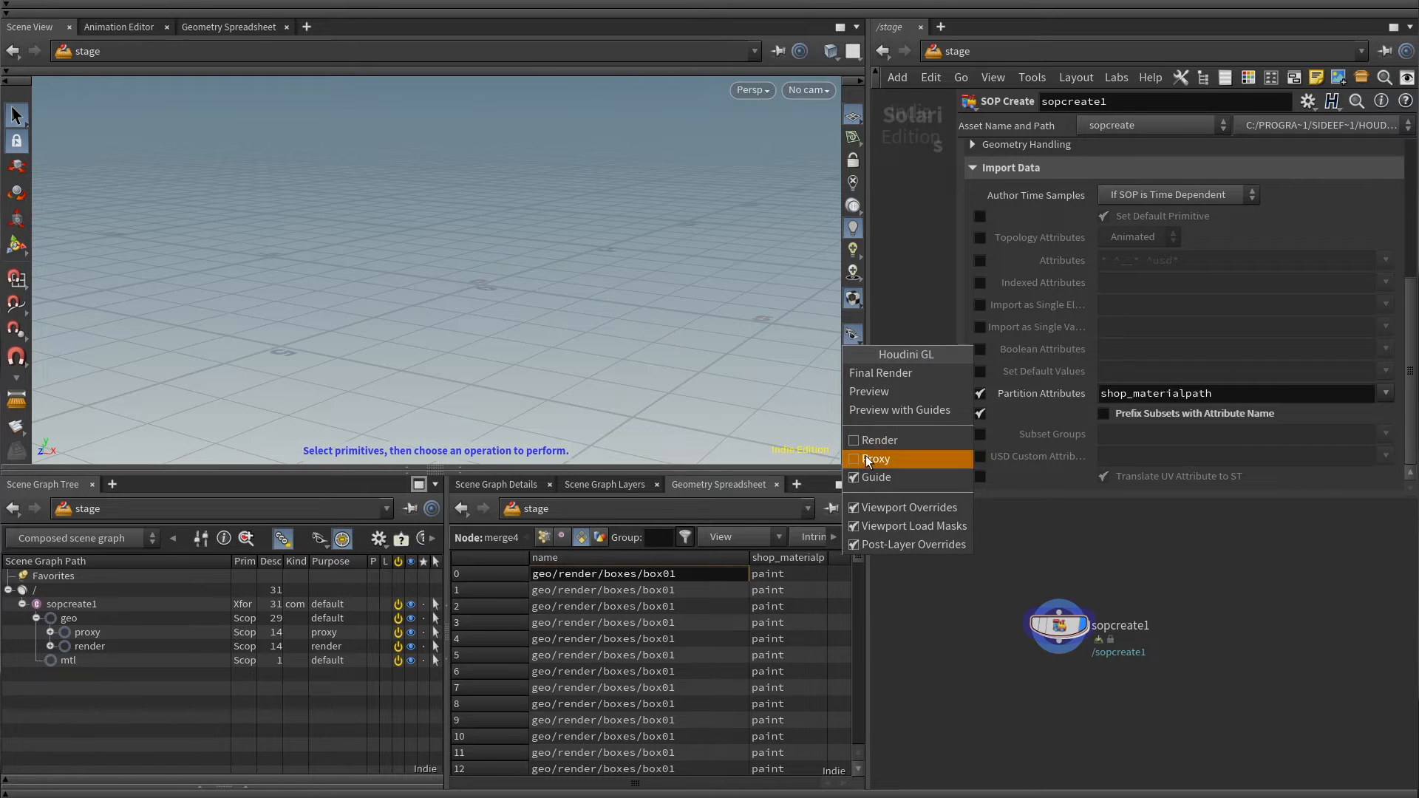
click(866, 459)
- Go back inside the sopcreate1 network and inspect the boxes and spheres beneath the proxy and render scopes
click(386, 83)
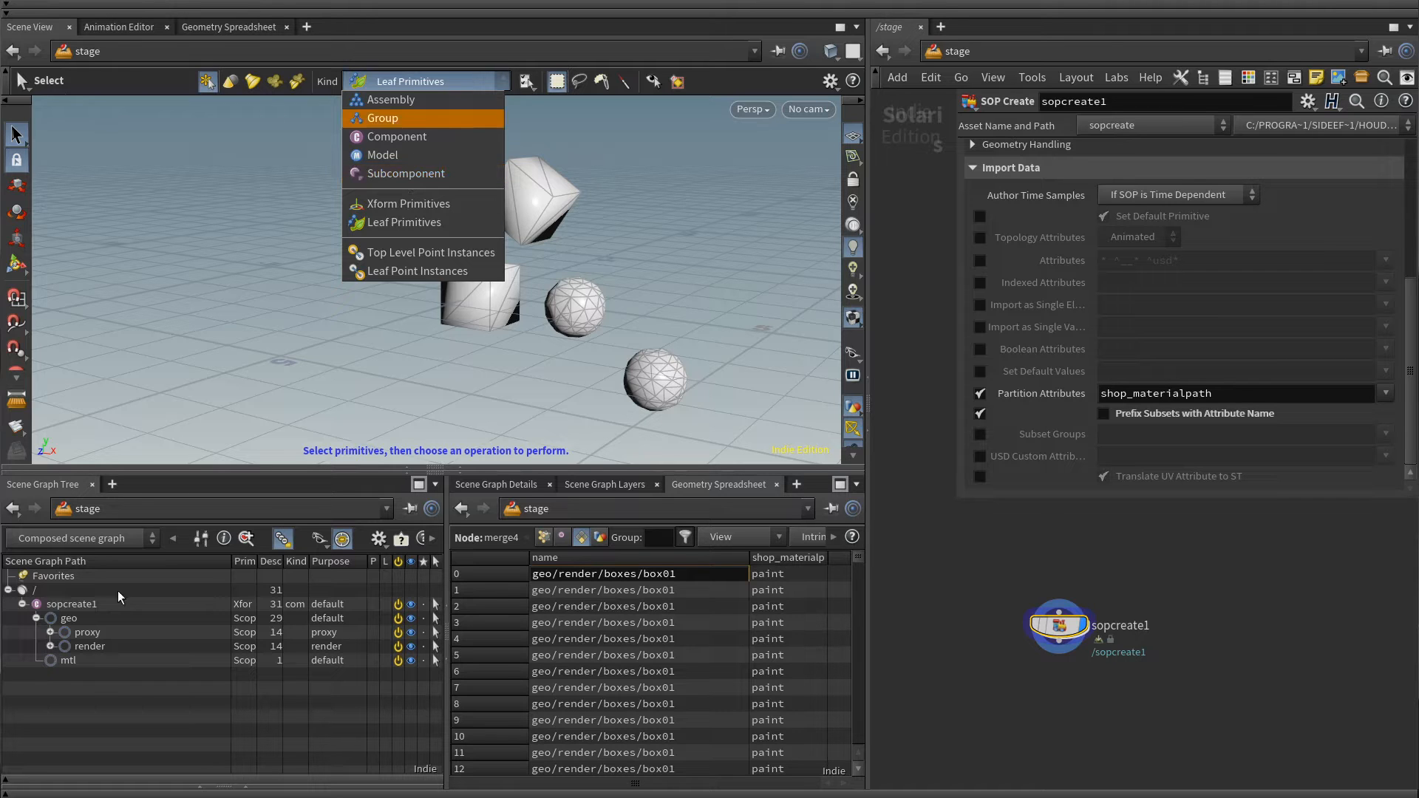
click(186, 604)
mouse_move(1068, 633)
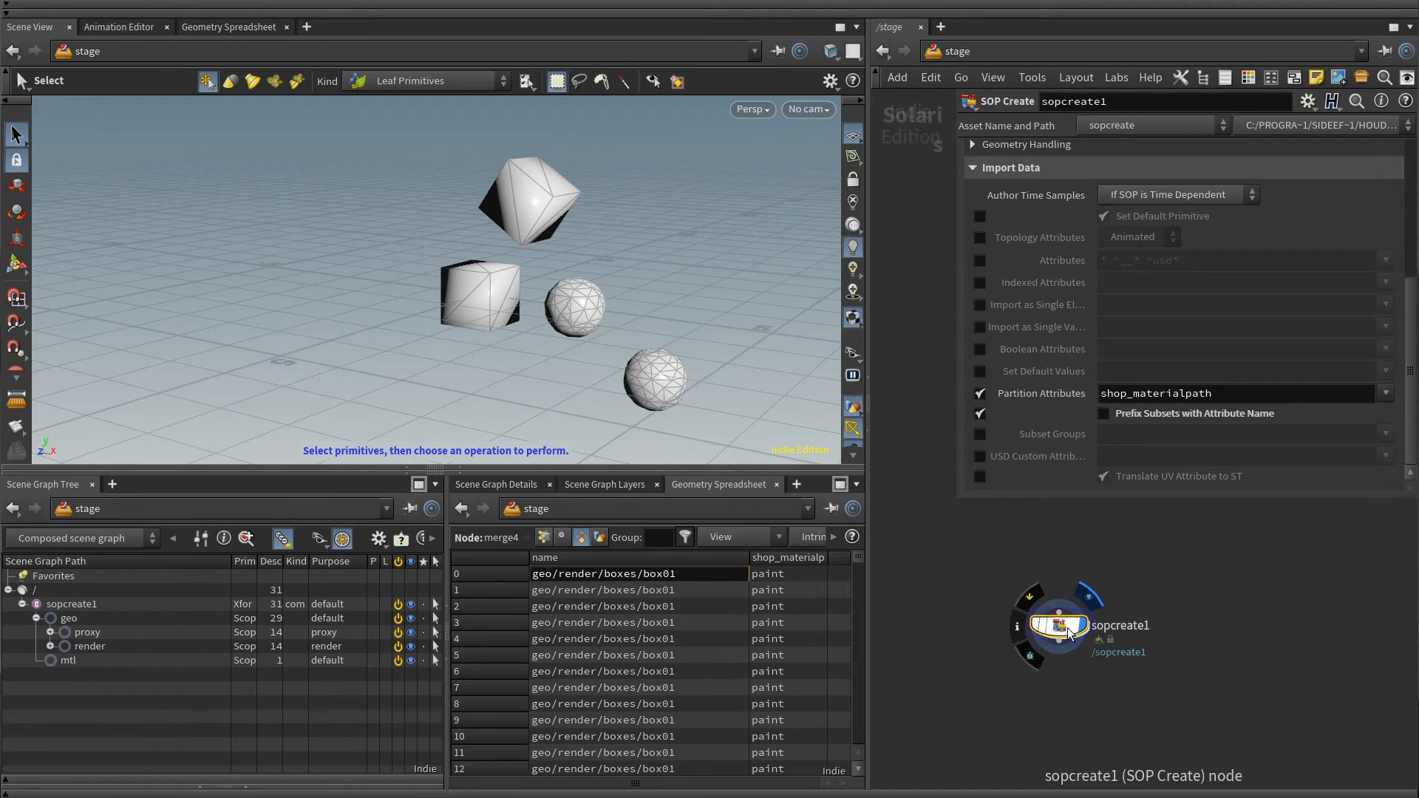
double_click(1068, 633)
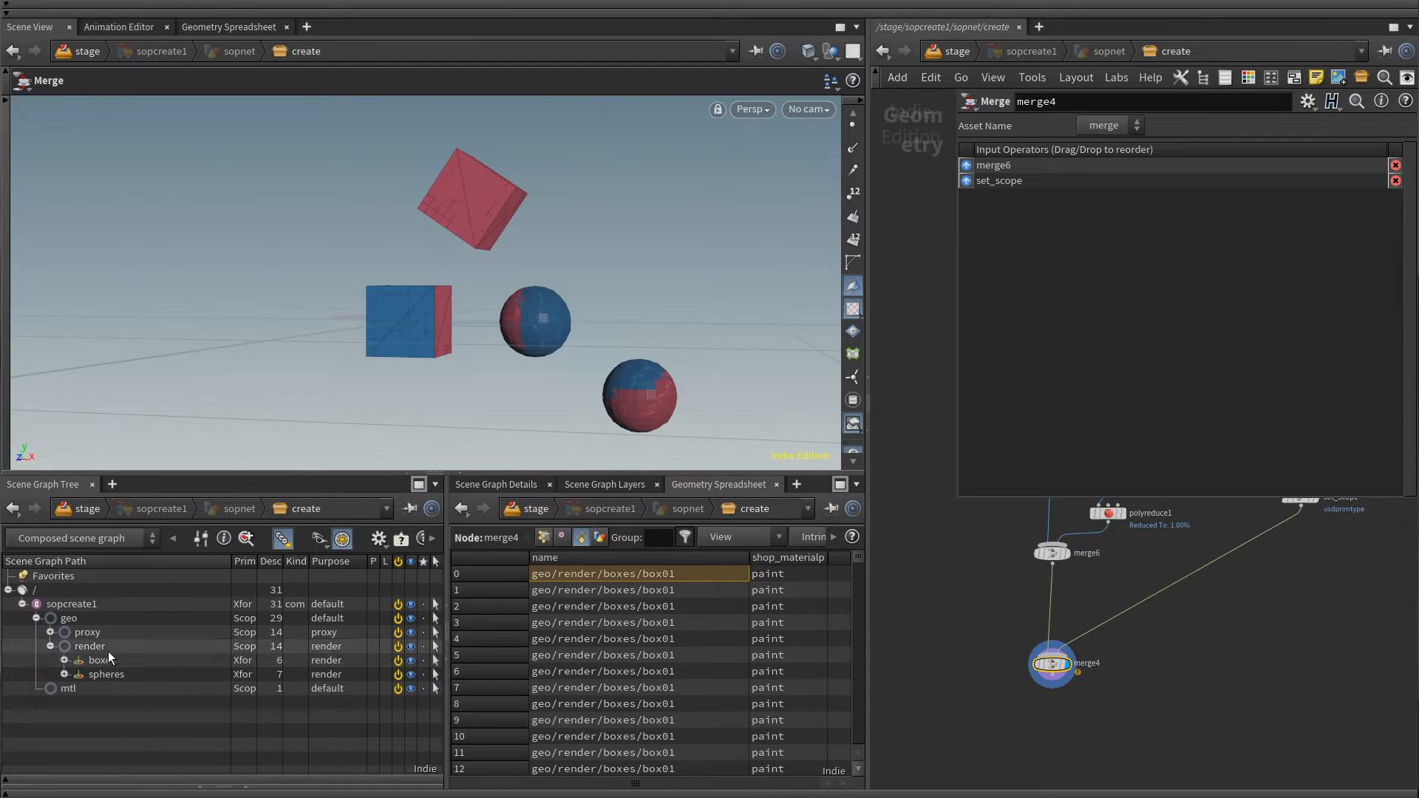
click(68, 618)
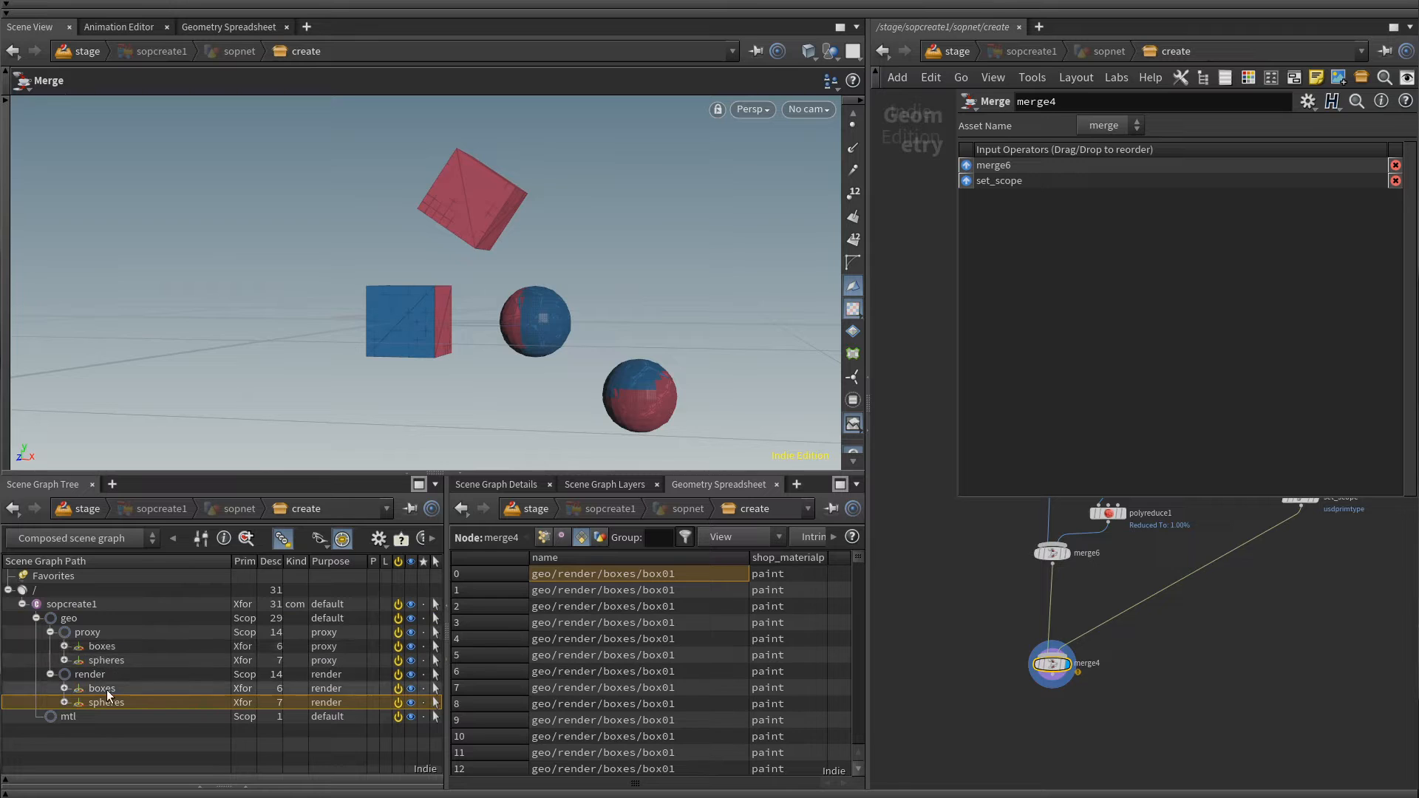
click(105, 660)
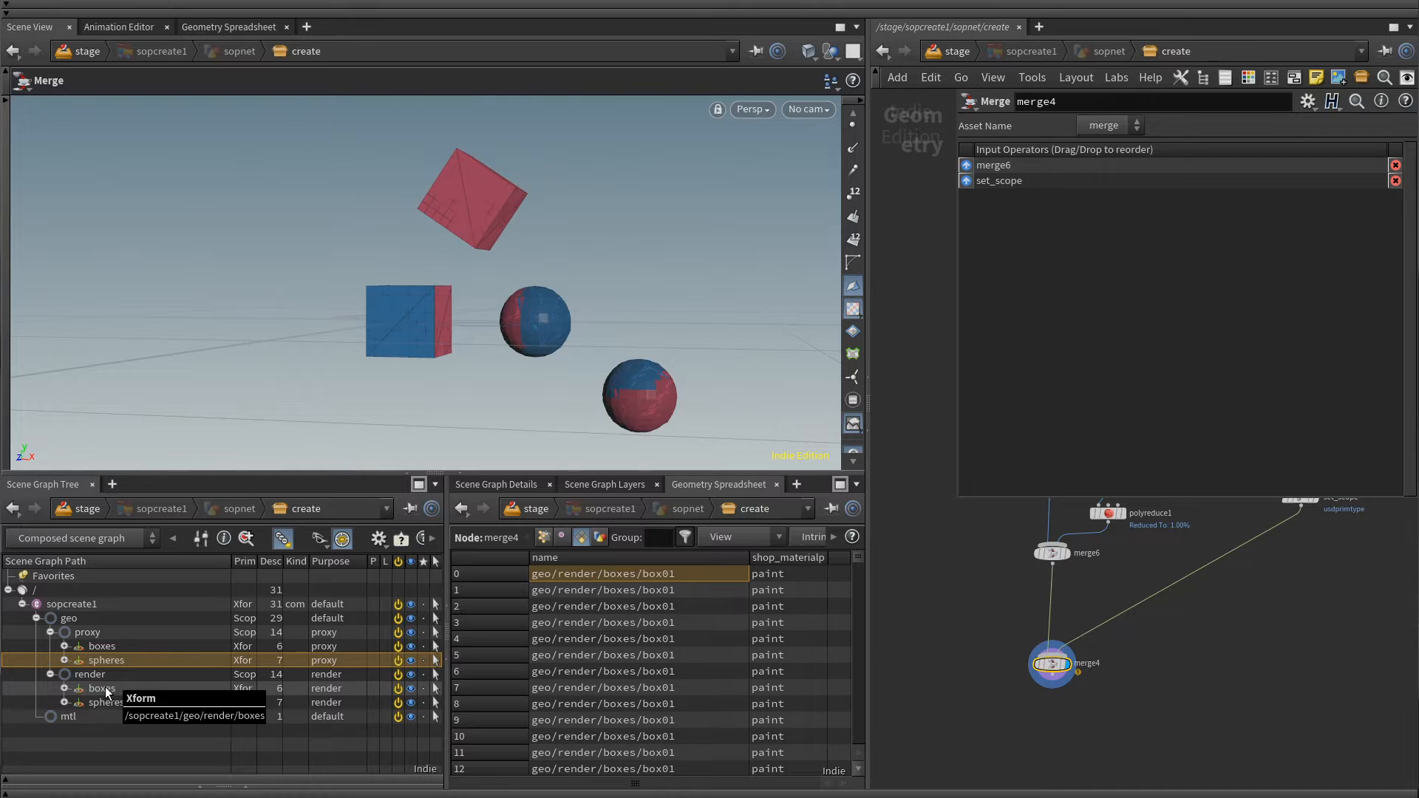
- Bypass merge4 and delete the name_scopes node between merge3 and attribcreate1
drag(996, 578, 1109, 499)
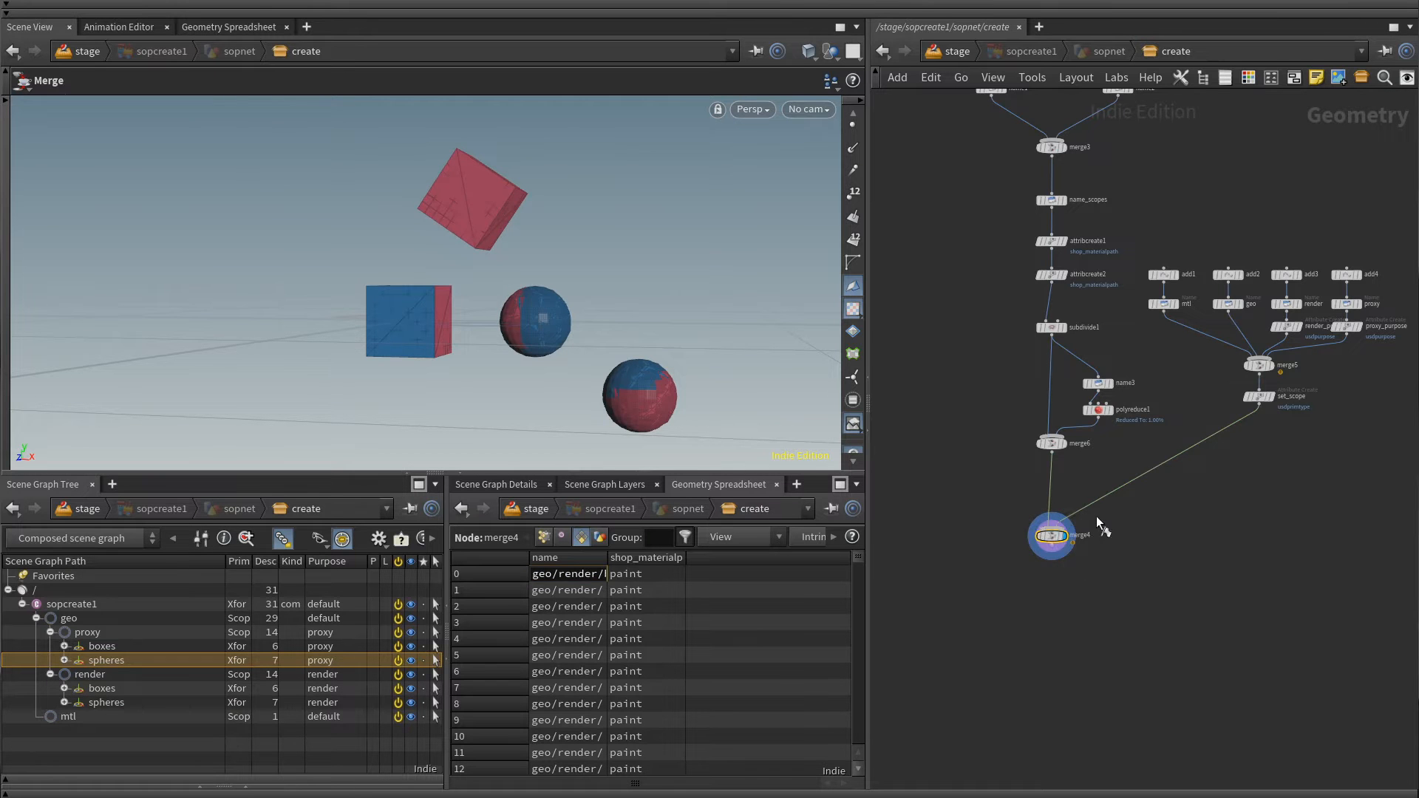
key(b)
middle_drag(966, 449, 966, 639)
middle_drag(955, 385, 938, 532)
scroll(983, 466, up, 3)
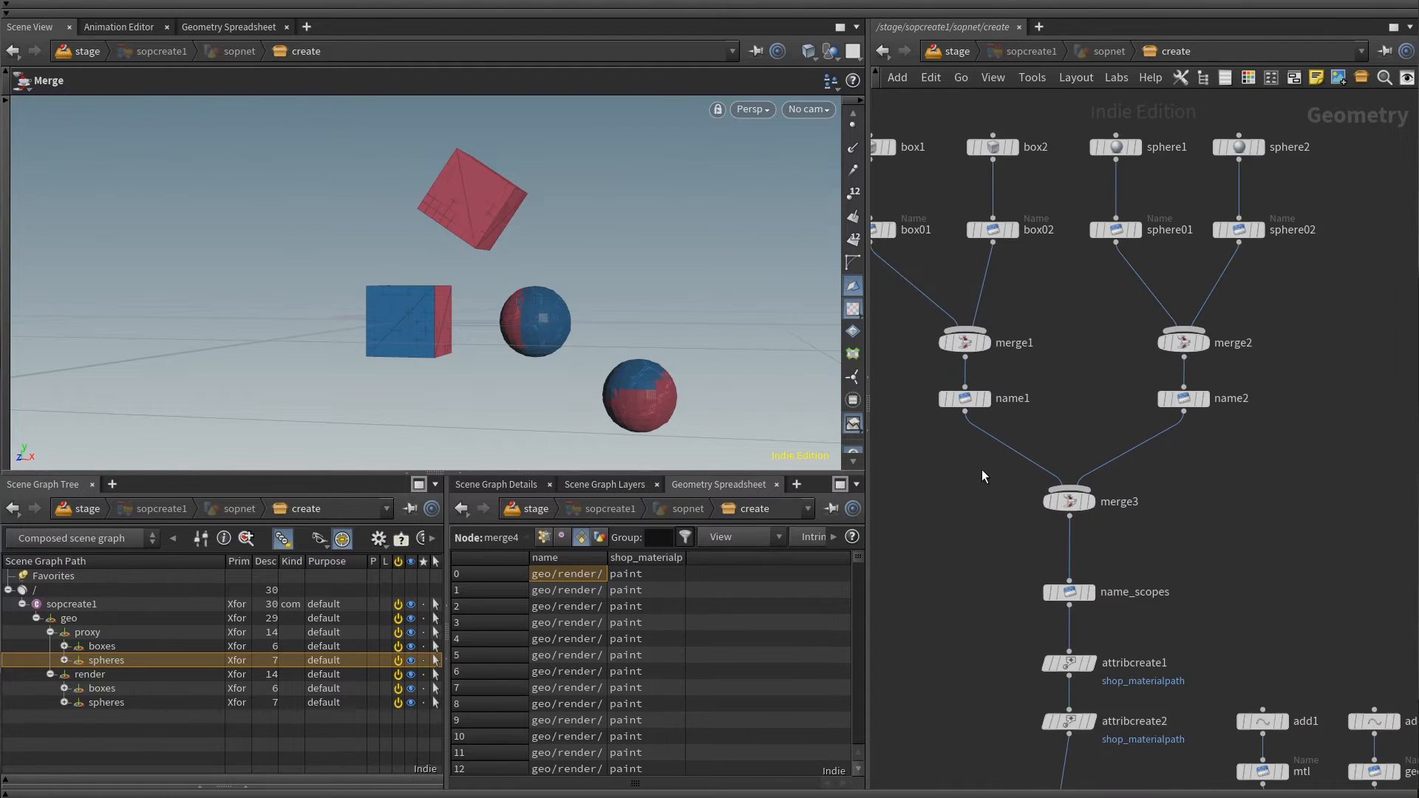
drag(1004, 650, 1153, 712)
middle_drag(1000, 593, 974, 519)
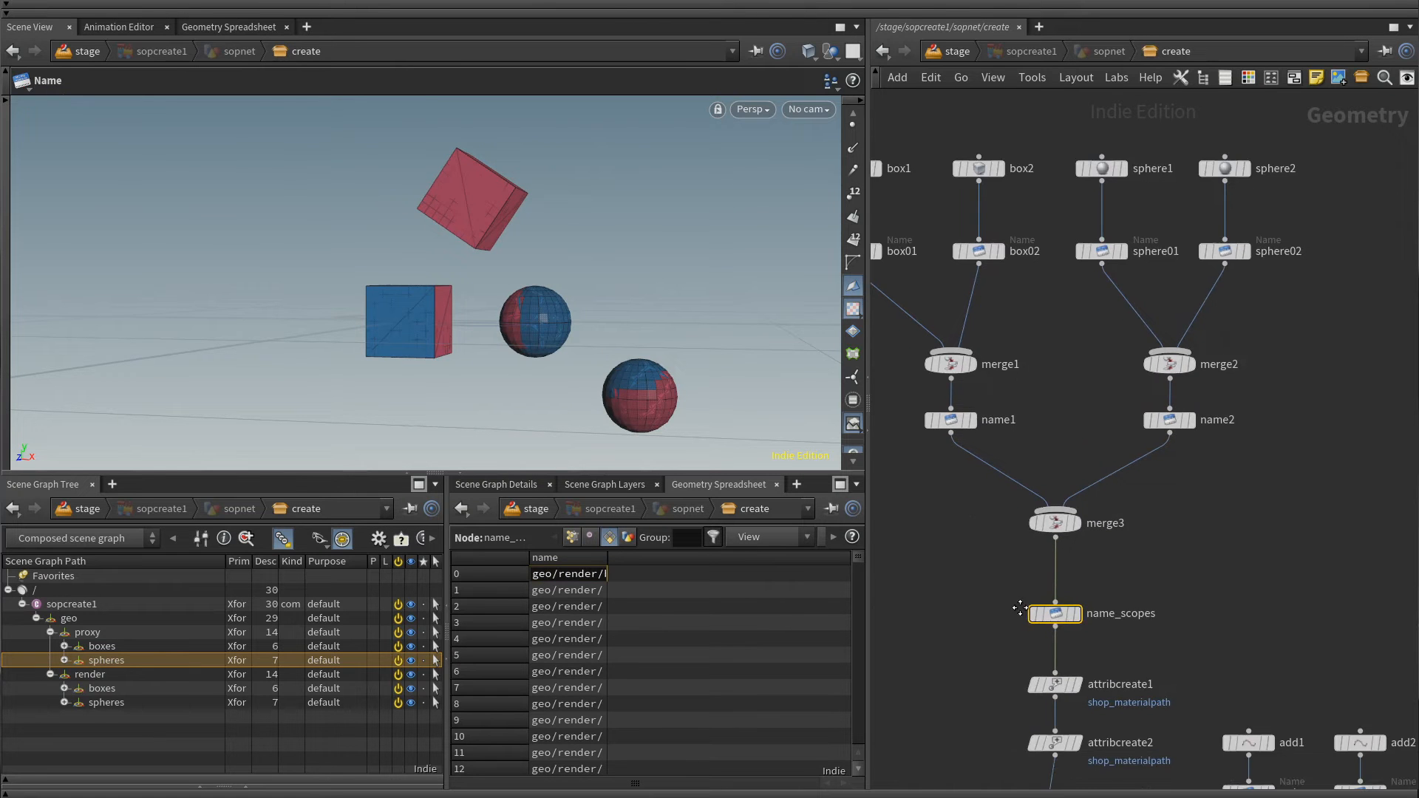
key(Delete)
- Set the name1 node's rename target to boxes/geo/render/*
middle_drag(896, 454, 936, 560)
click(989, 528)
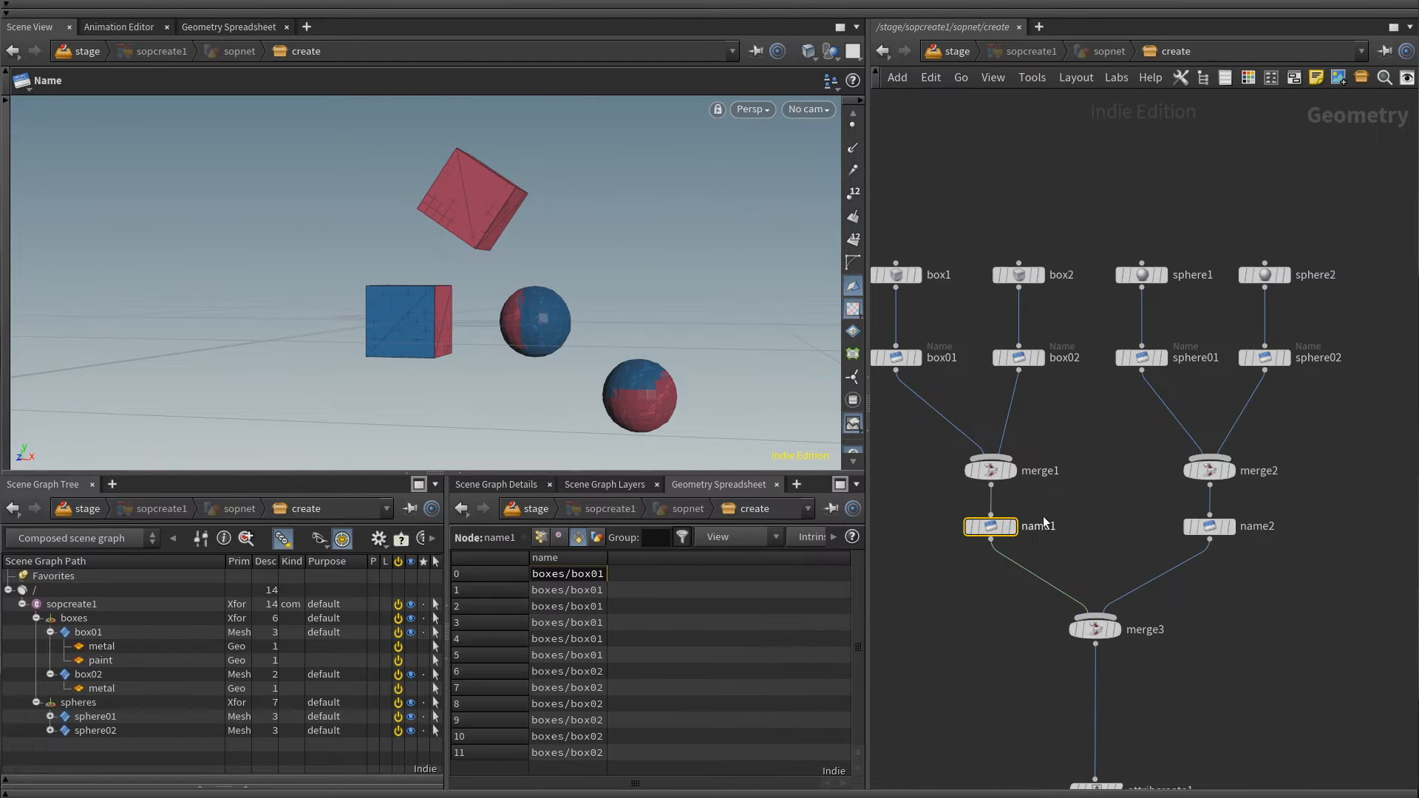
key(p)
middle_drag(988, 614, 986, 711)
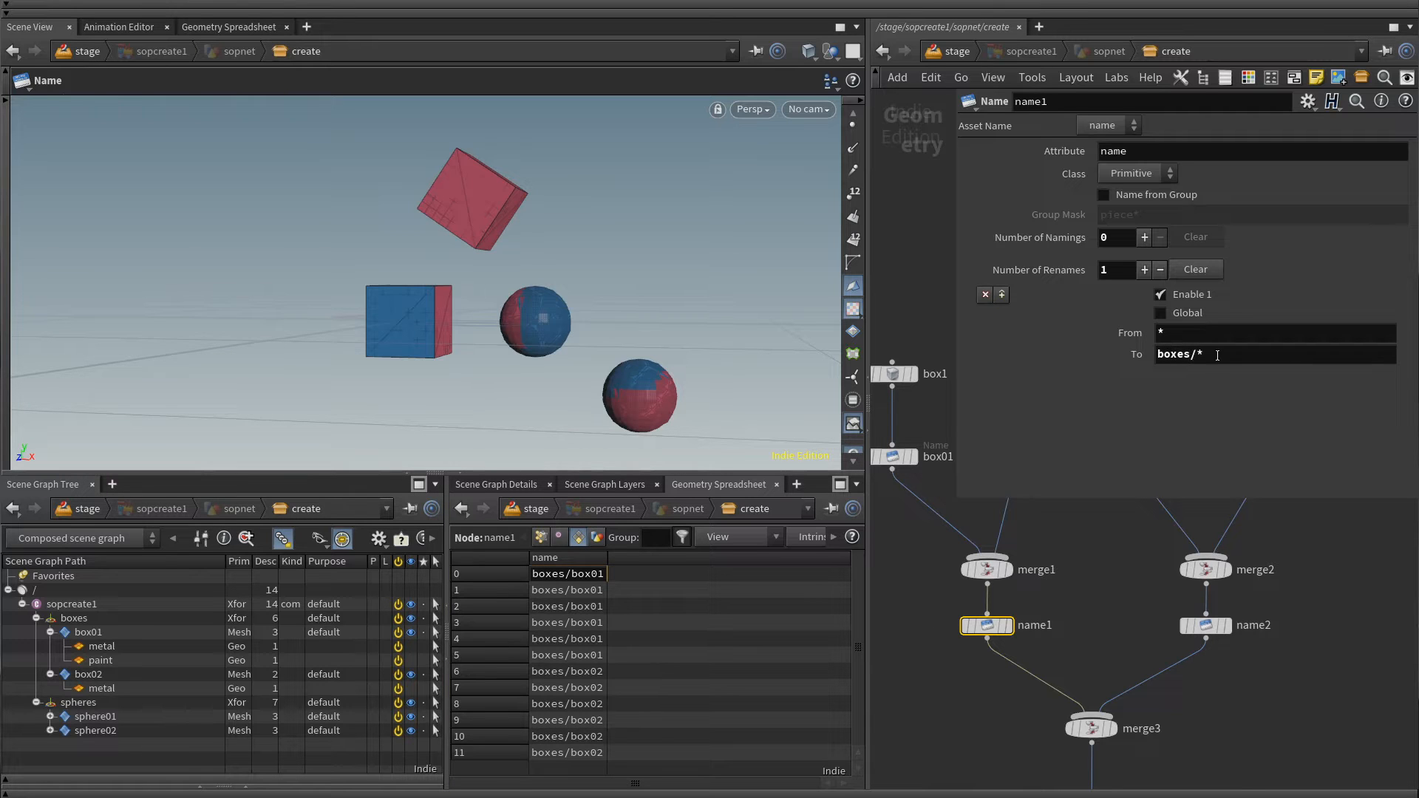
middle_drag(923, 516, 971, 591)
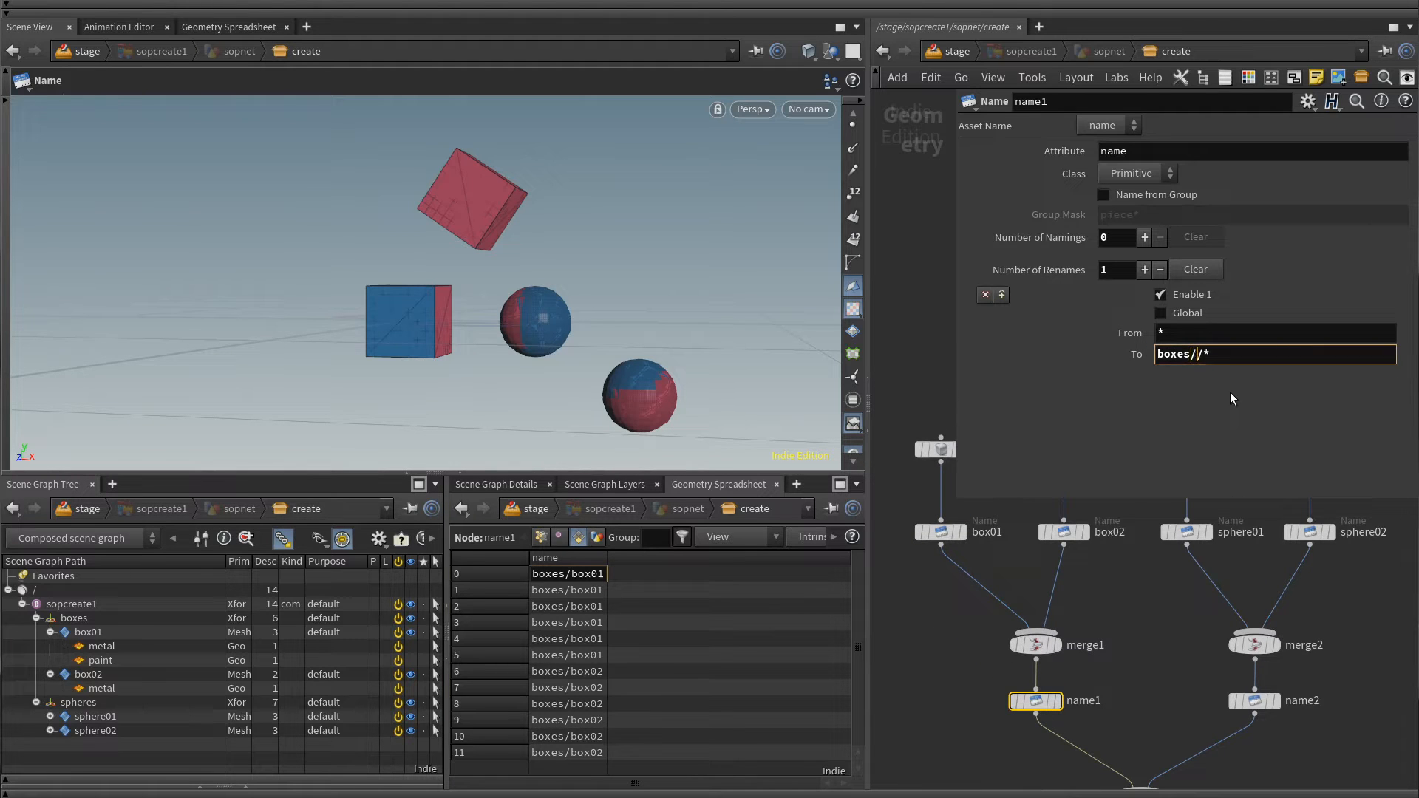
text(er)
key(Return)
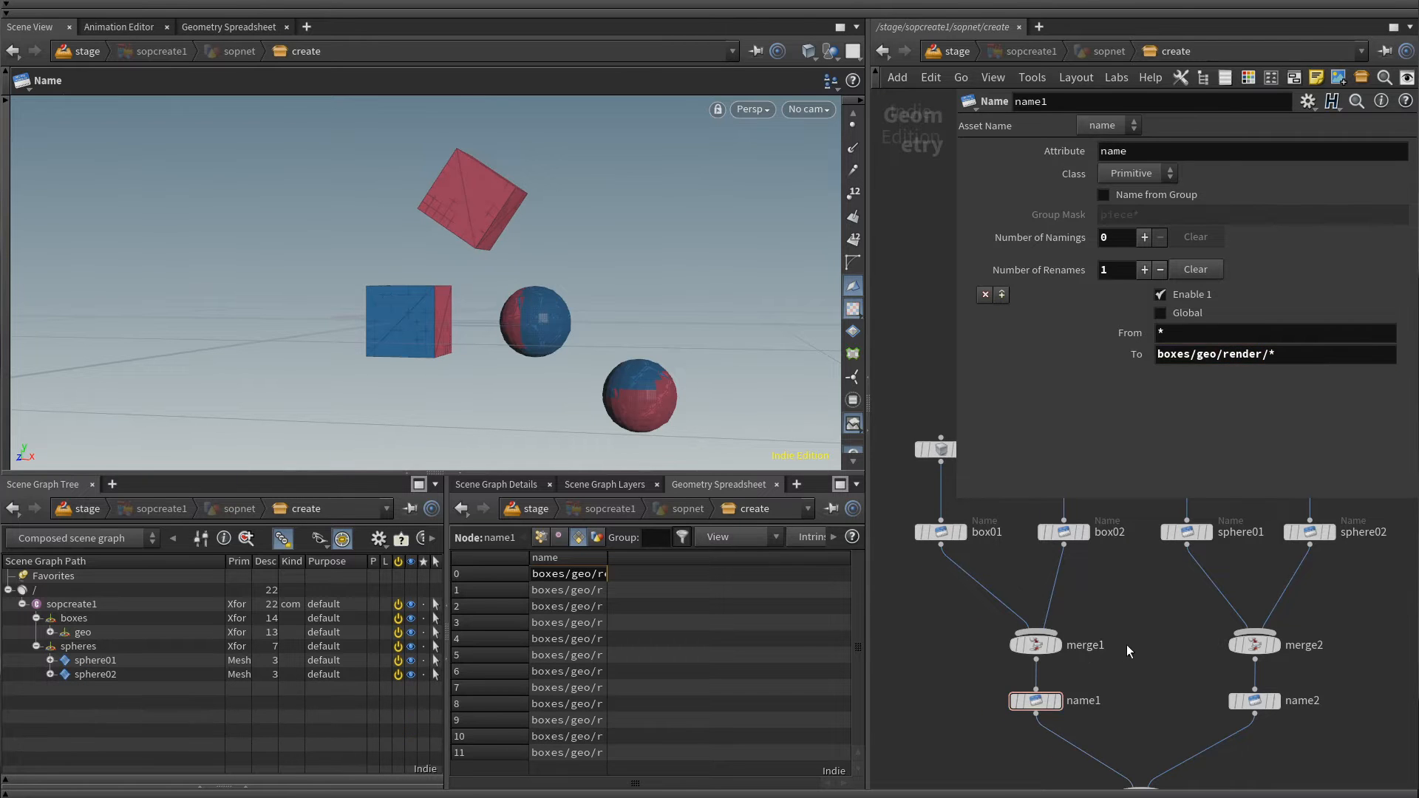
- Set the name2 node's rename target to spheres/geo/render/*
middle_drag(1127, 645, 998, 634)
click(1126, 689)
click(1178, 355)
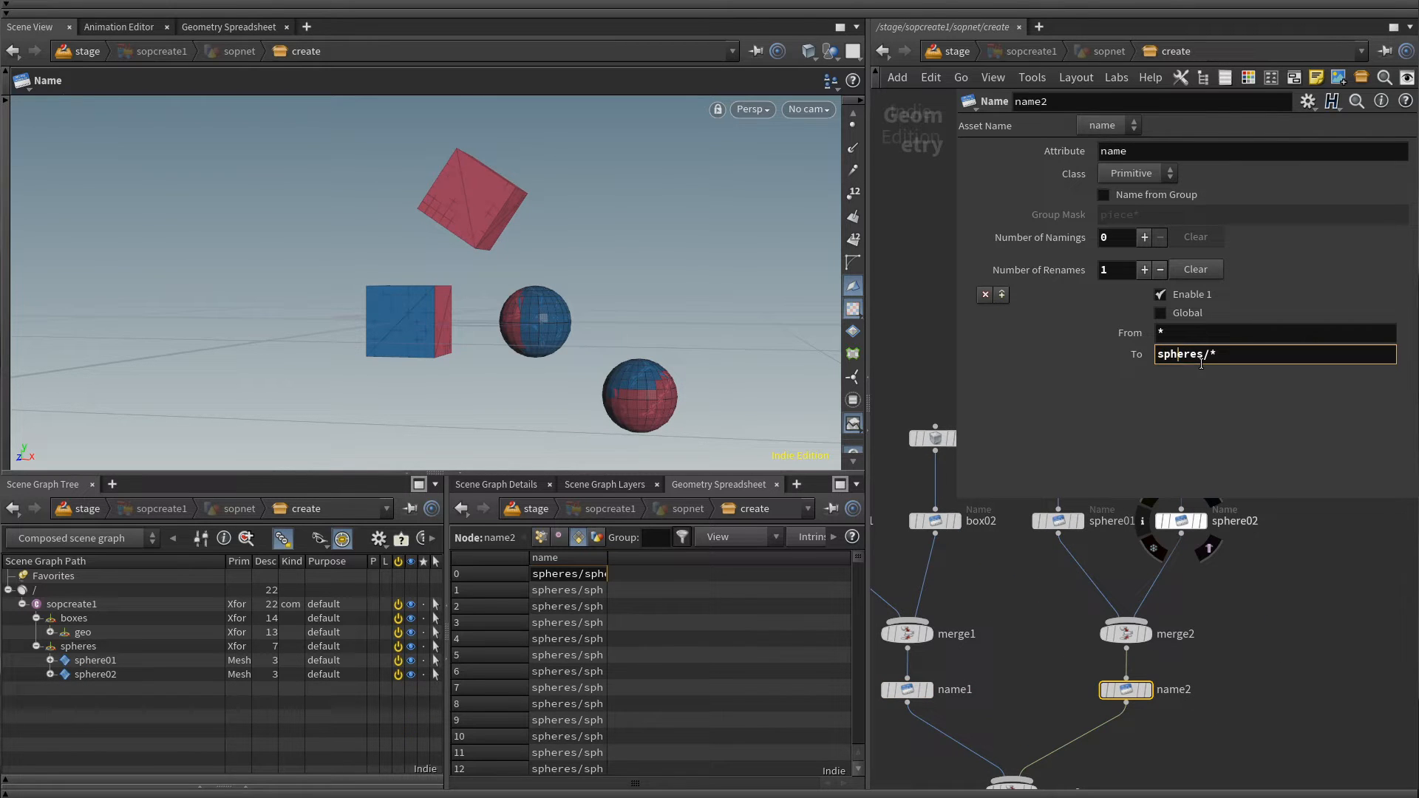
text(/geo/render/)
key(Return)
middle_drag(1064, 649, 1094, 554)
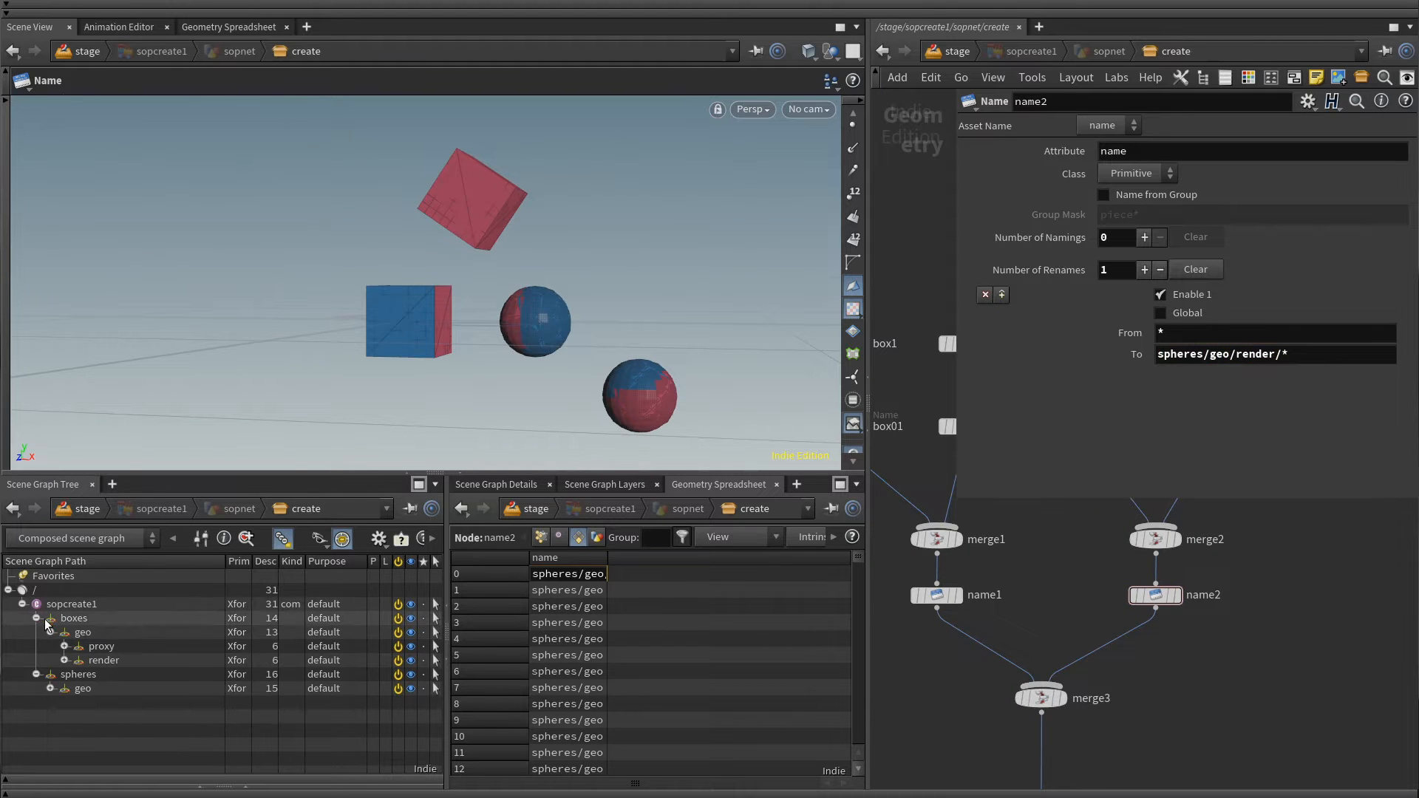
- Examine the geo, proxy and render levels under boxes and spheres in the scene graph, and collapse both branches
click(85, 618)
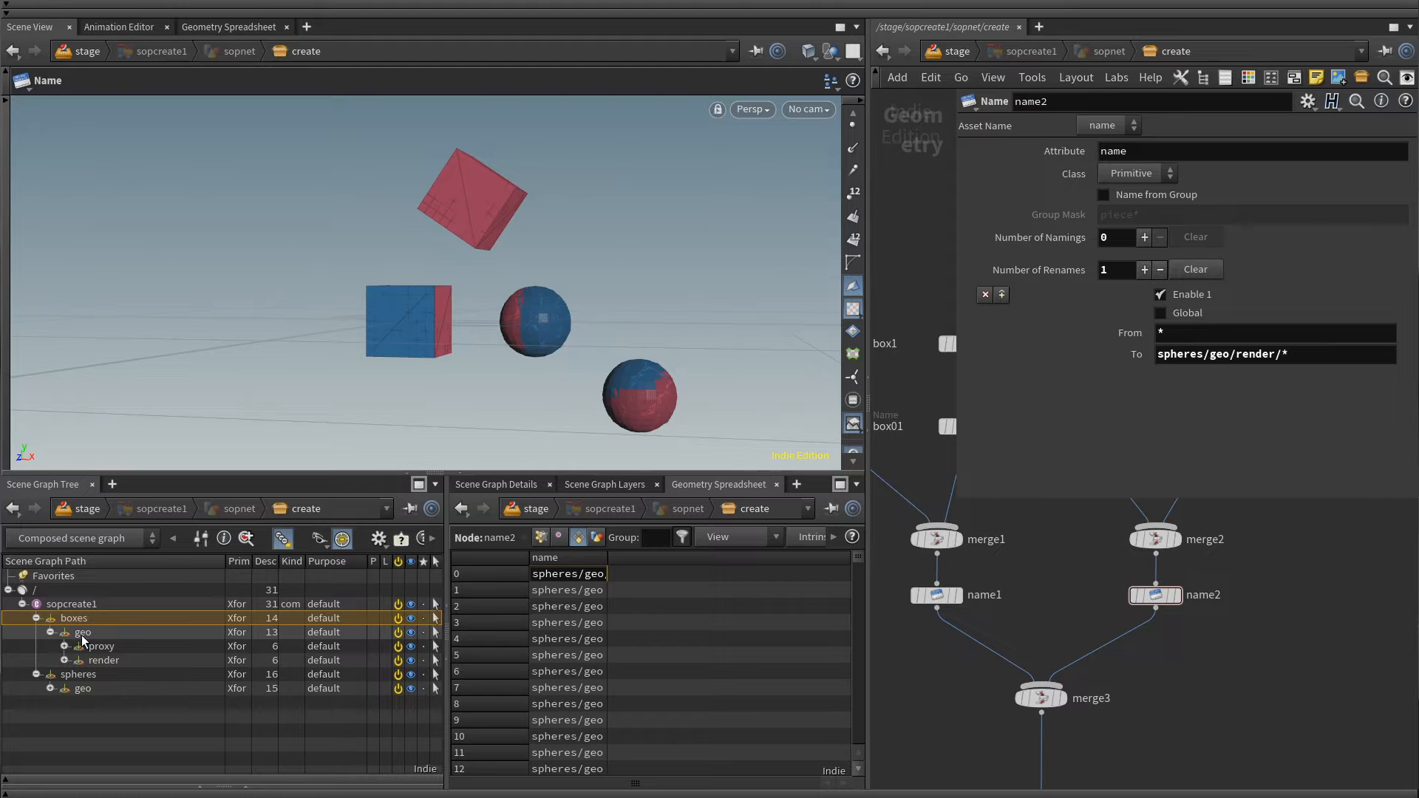
key(Down)
key(Down)
key(Down)
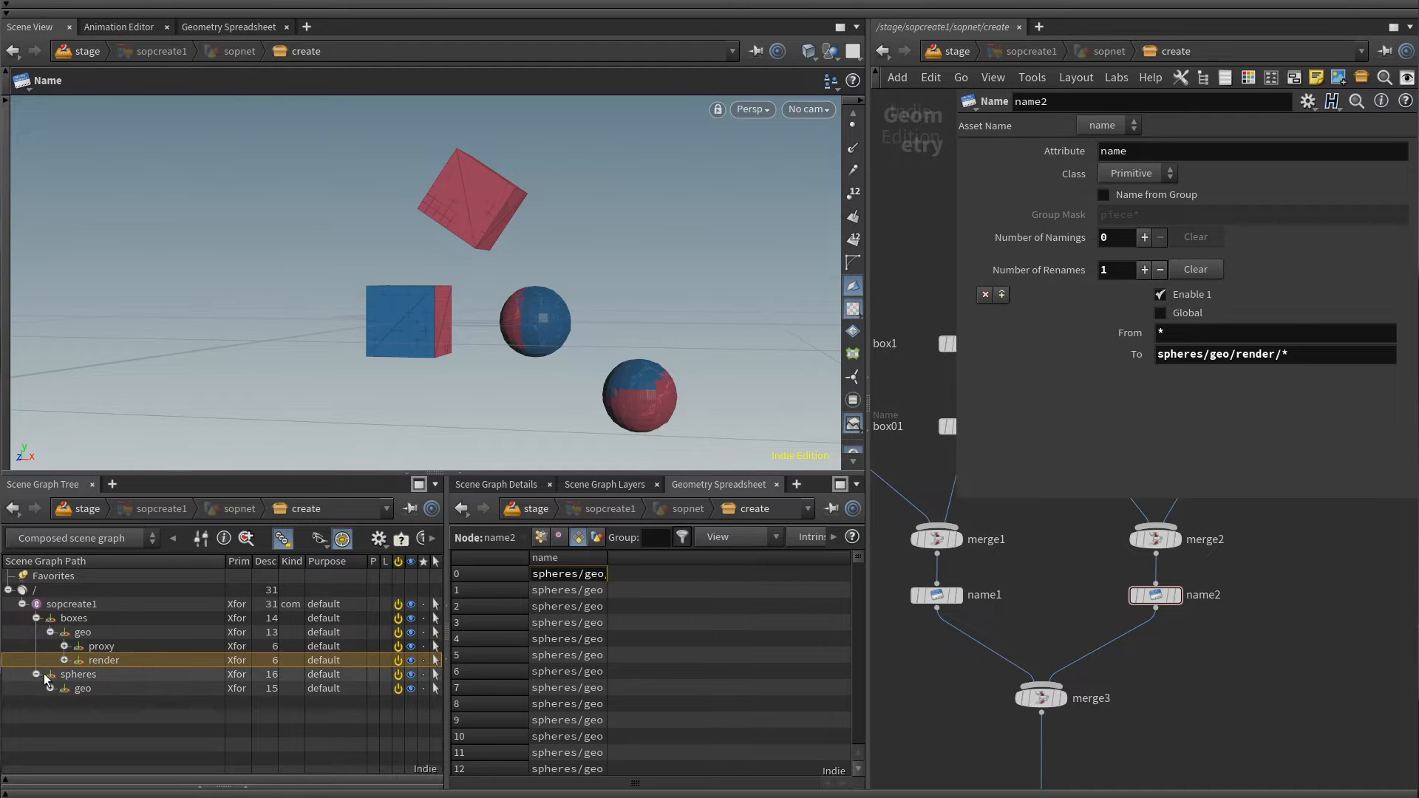
click(50, 688)
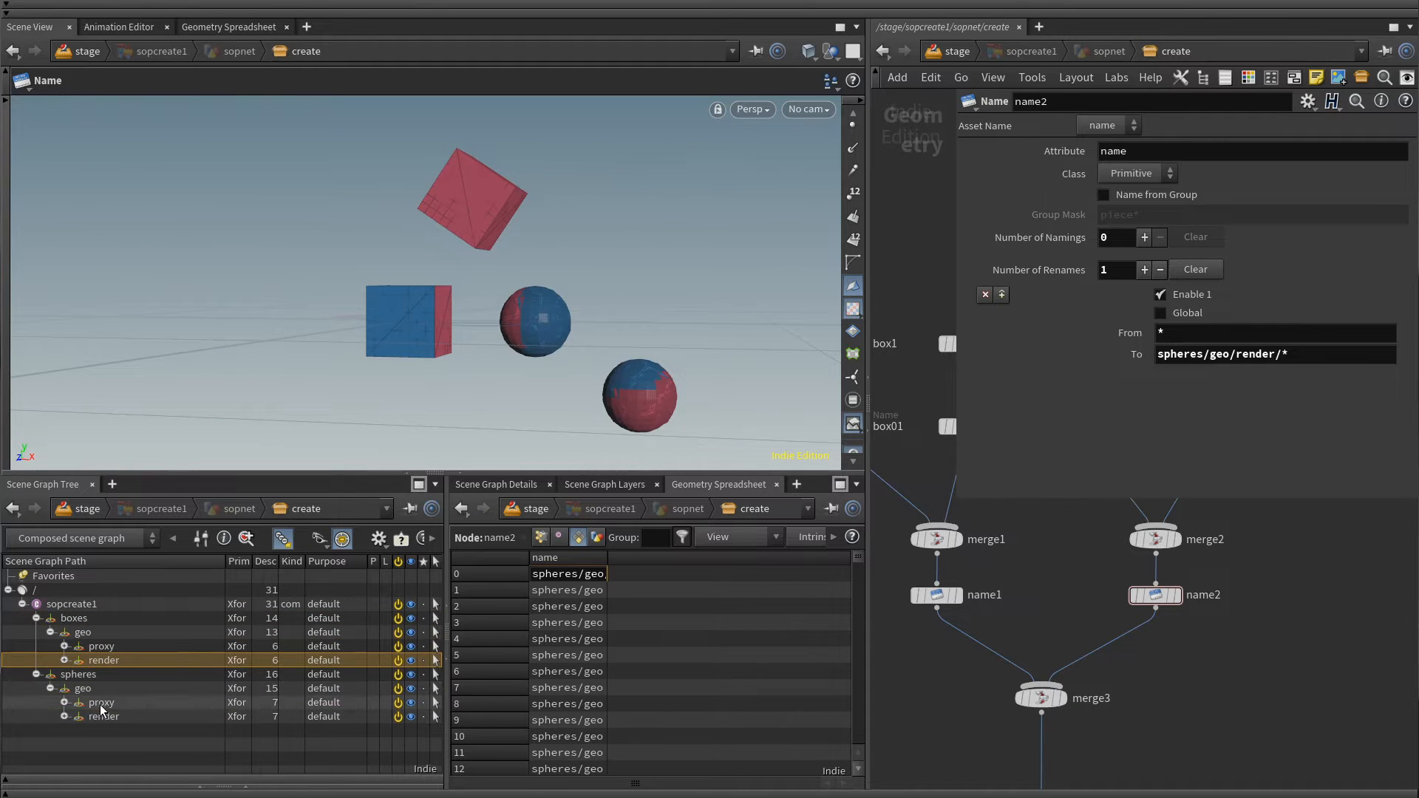
click(50, 688)
click(36, 675)
click(36, 618)
- Move set_scope further down below merge5 to make room and display merge5
middle_drag(1248, 615, 1072, 385)
scroll(989, 595, down, 3)
scroll(1071, 517, up, 2)
drag(923, 546, 1242, 665)
middle_drag(1199, 690, 1183, 596)
drag(1078, 649, 1079, 732)
click(1134, 665)
middle_drag(1142, 655, 1149, 719)
drag(1084, 669, 1083, 680)
click(1102, 675)
middle_drag(1144, 711, 1150, 639)
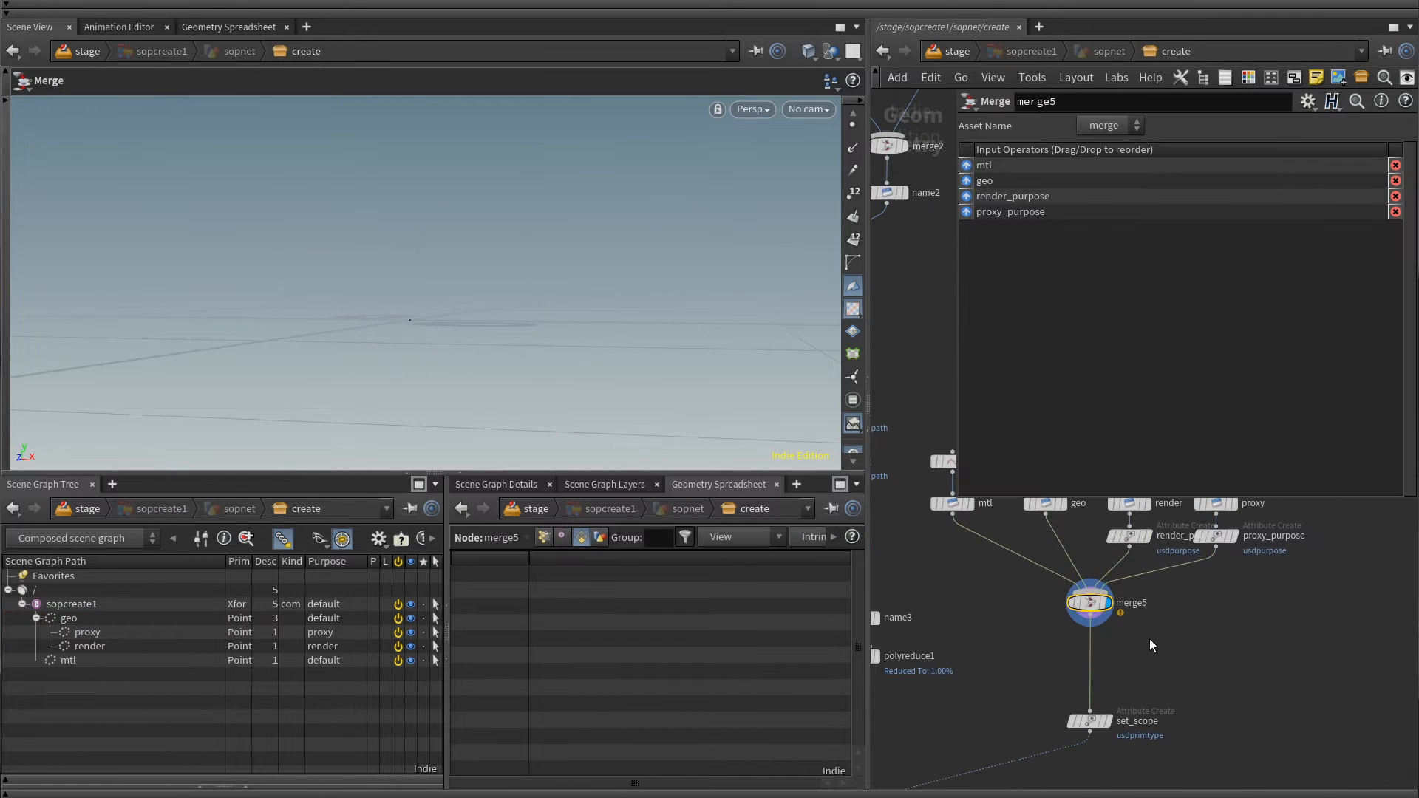
- Insert a Name node between merge5 and set_scope, reduce its namings to 0, and add one rename entry
key(Tab)
text(name)
key(Return)
click(1094, 650)
click(1127, 659)
click(1159, 237)
click(1144, 269)
- Set name4's rename entry to change * to boxes/*
click(1234, 338)
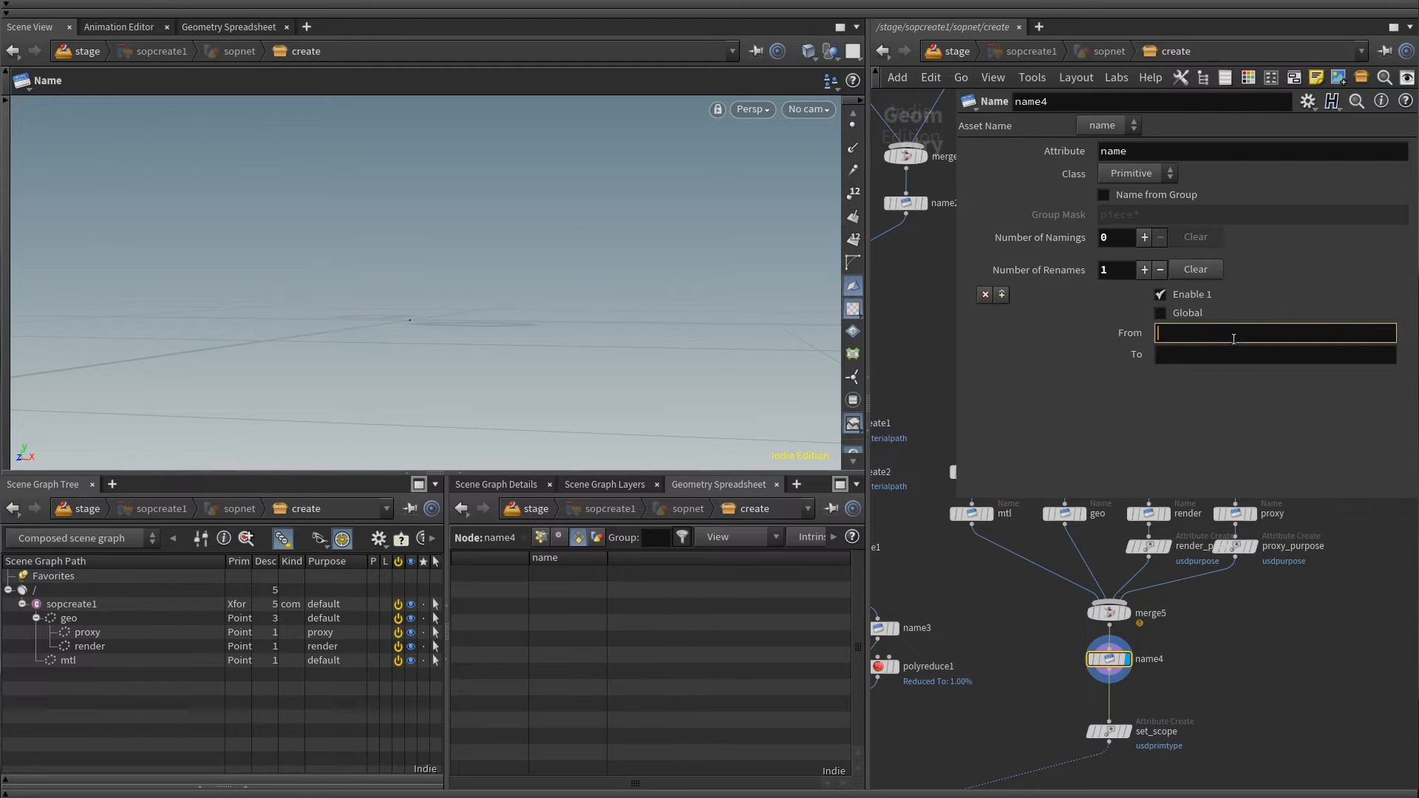
click(1227, 356)
text(boxes/*)
key(Return)
scroll(1231, 652, down, 2)
scroll(1230, 652, up, 2)
- Add a Merge node below name4 and duplicate name4 as a parallel branch from merge5
key(Tab)
text(m)
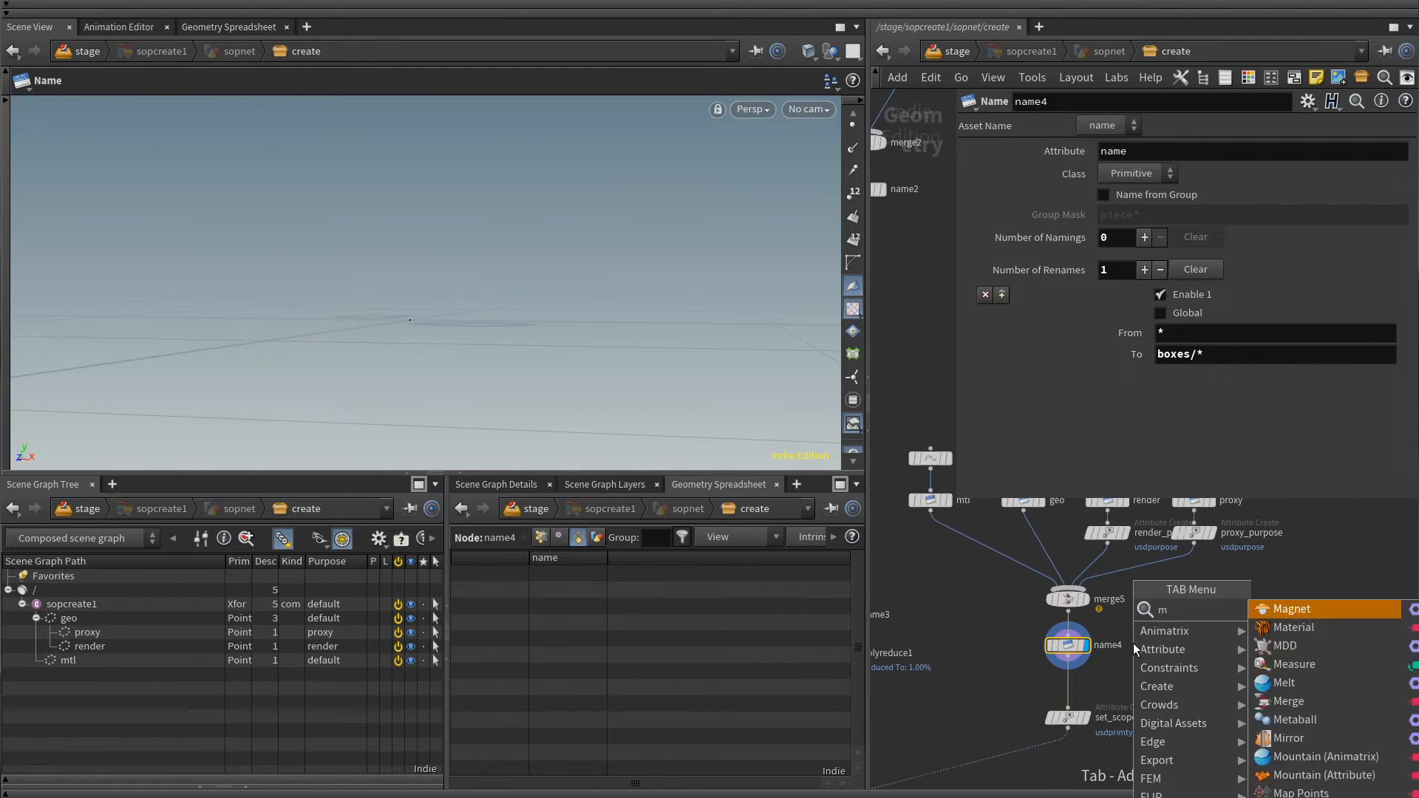
text(erge)
key(Return)
click(1150, 678)
alt+drag(1070, 651, 1128, 681)
- Wire both Name nodes into the new Merge node, connect it to set_scope, and align it between them
drag(1260, 663, 1064, 640)
click(1068, 657)
click(1128, 671)
click(1128, 692)
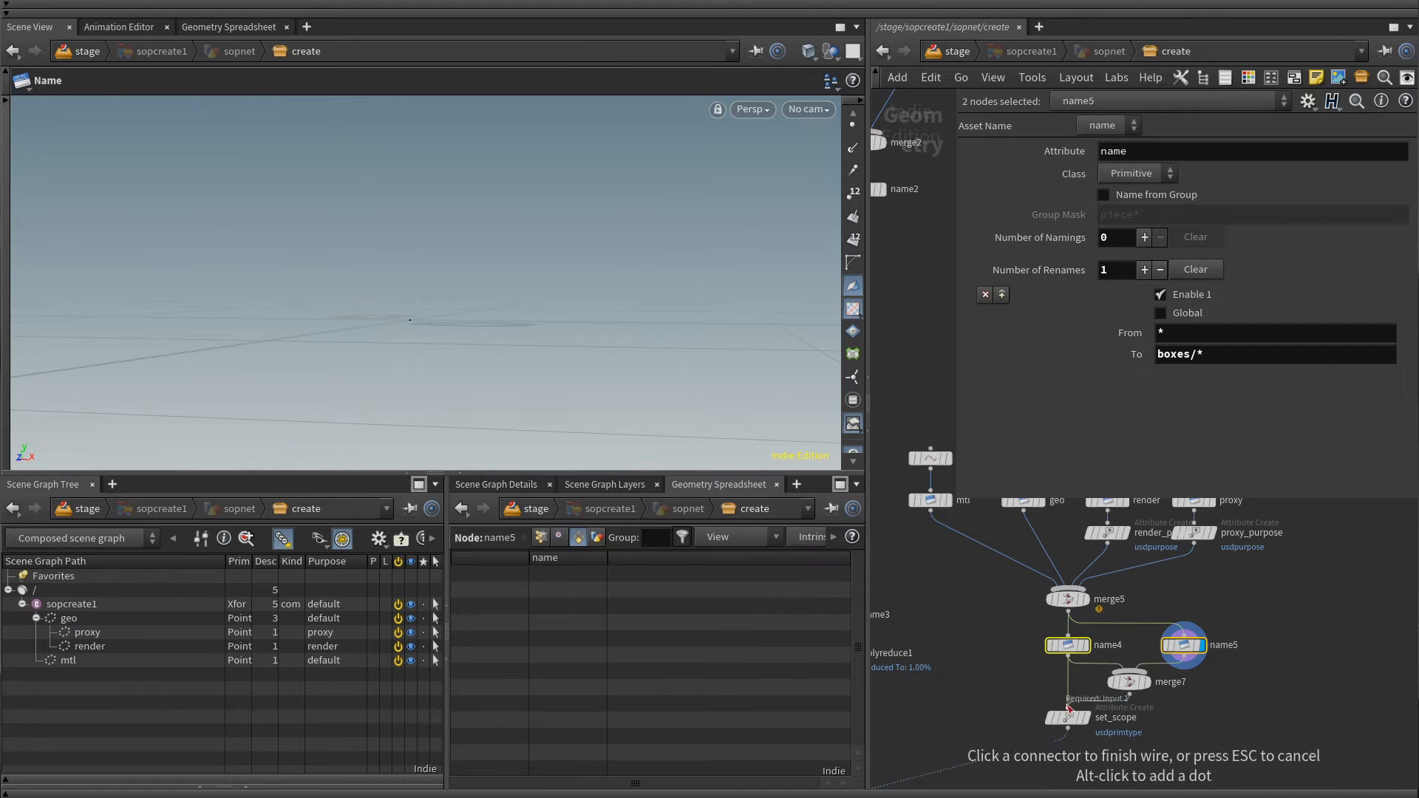
click(1068, 708)
drag(1072, 718, 1073, 755)
drag(1129, 682, 1068, 706)
- Change name5's rename target to spheres/*
click(1182, 647)
click(1190, 360)
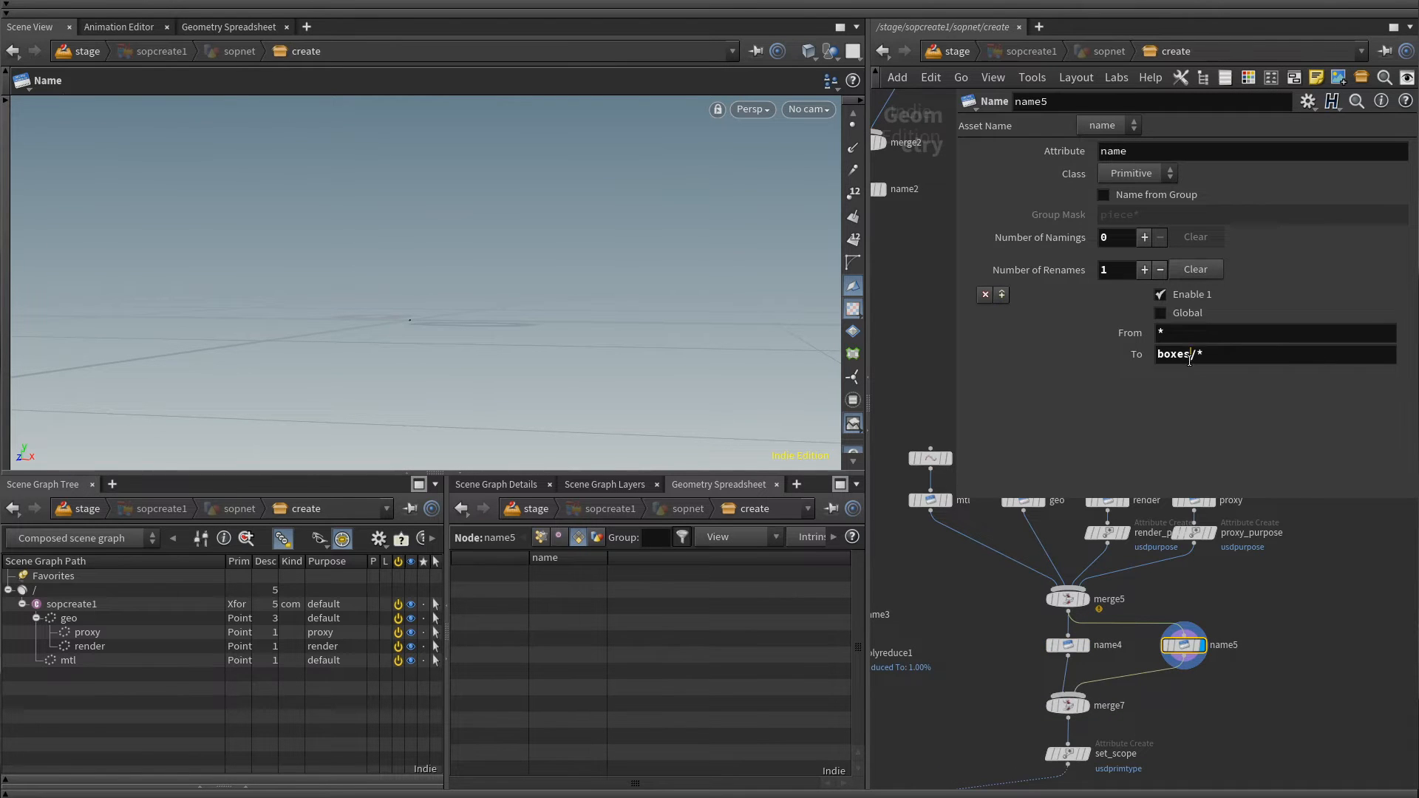
key(BackSpace)
key(BackSpace)
key(BackSpace)
key(BackSpace)
key(BackSpace)
text(sph)
click(1283, 671)
- Select merge4 and make it the displayed node
middle_drag(1219, 744, 1142, 521)
key(h)
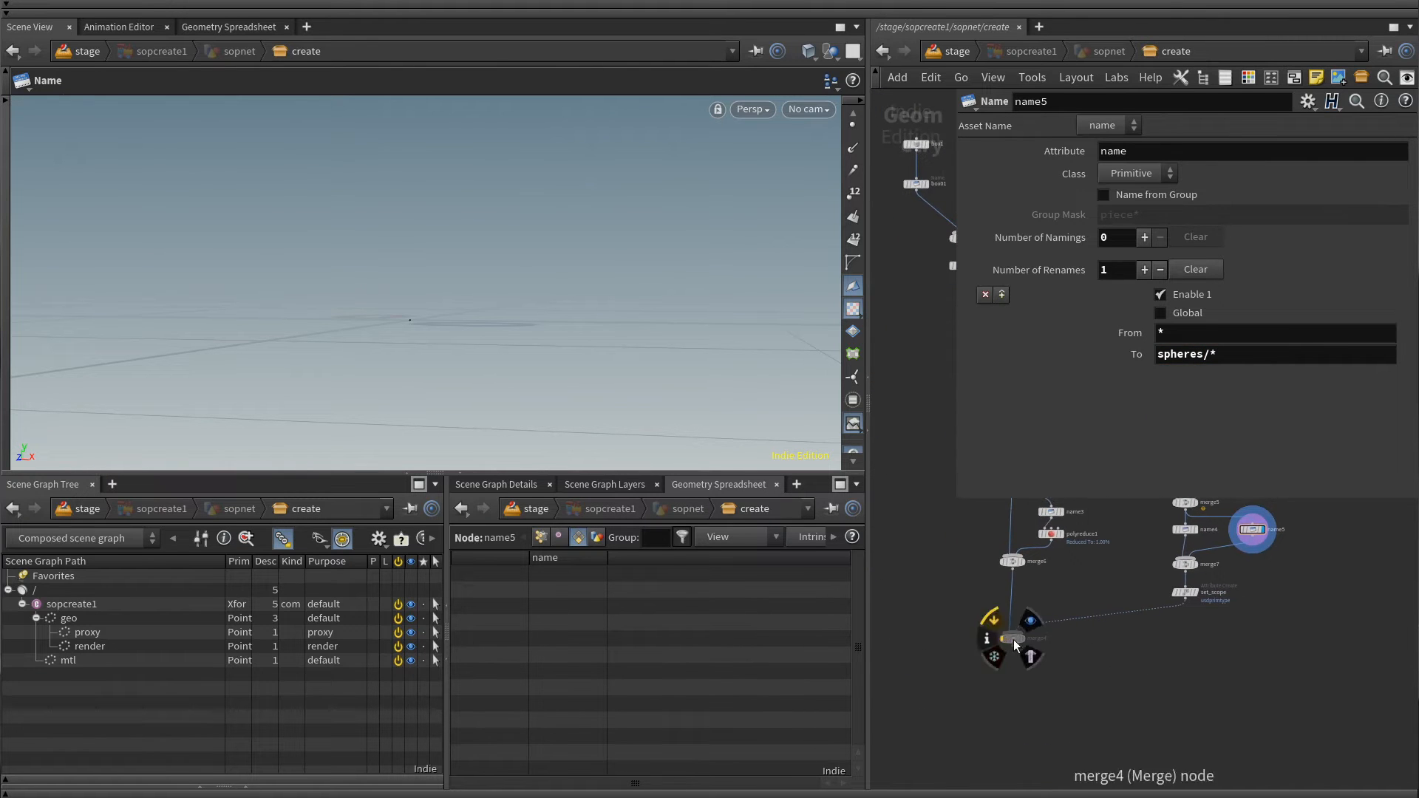
click(1012, 638)
click(1029, 623)
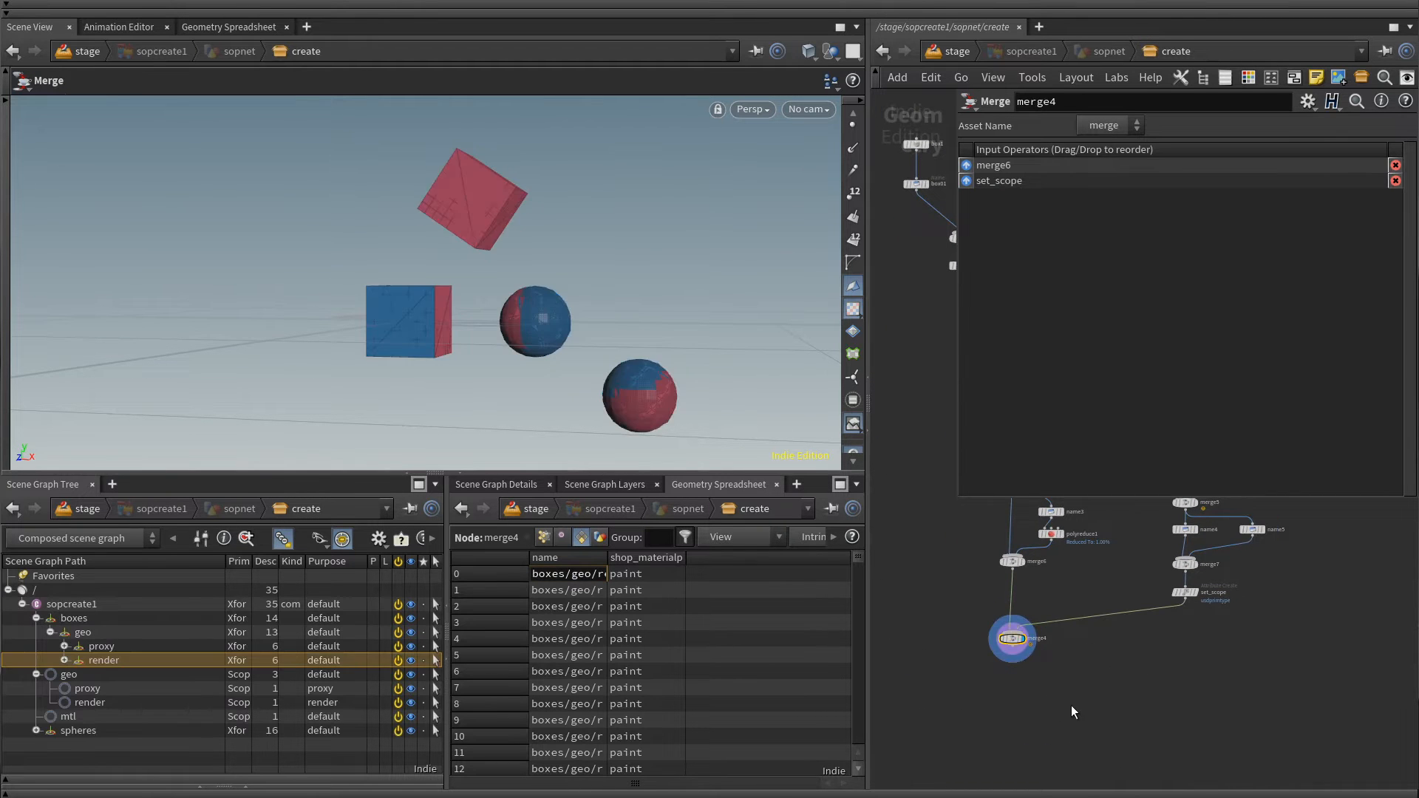
- Select name4 and name5 together and set their attribute class to Point
scroll(1076, 643, up, 5)
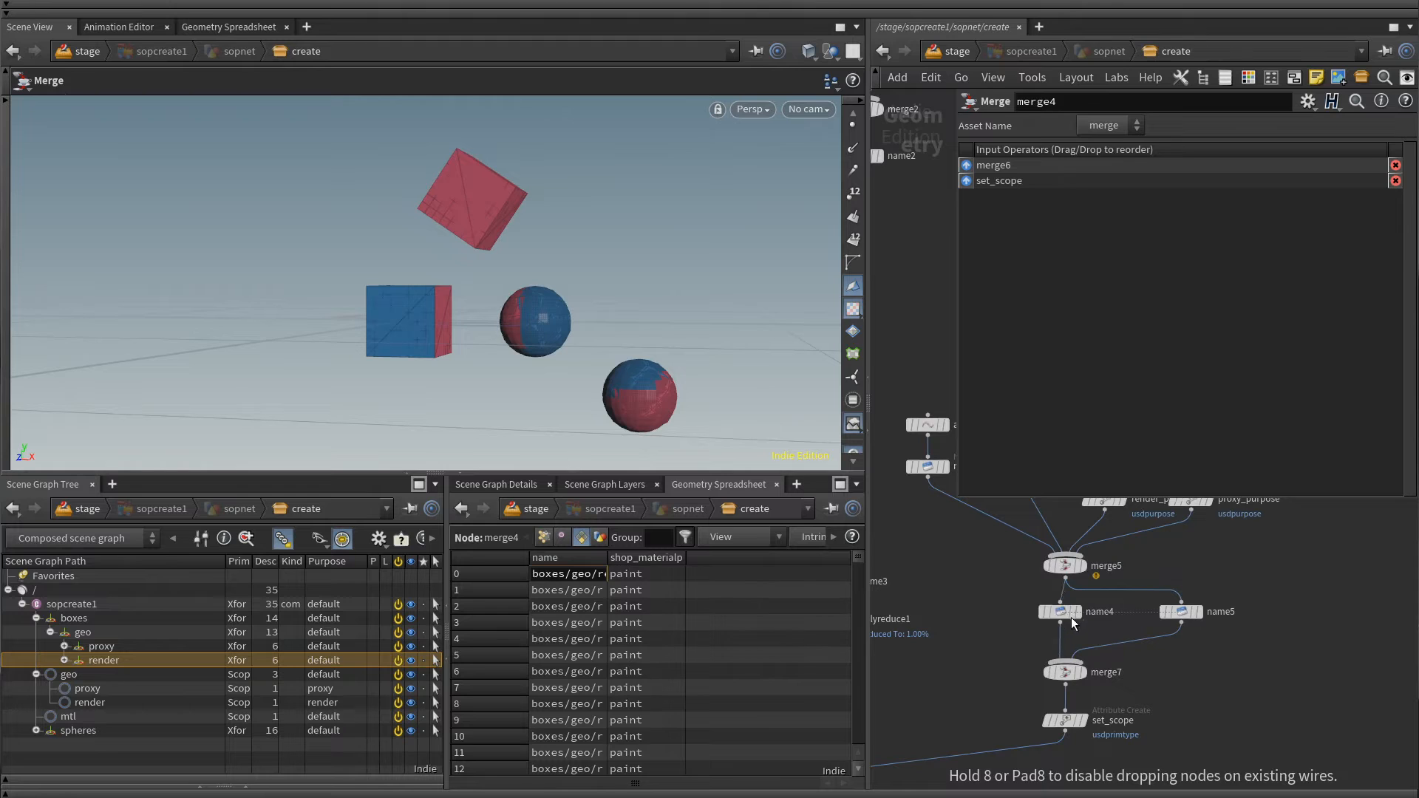
click(1073, 616)
middle_drag(1073, 617, 1100, 669)
click(1206, 665)
drag(1032, 676, 1229, 669)
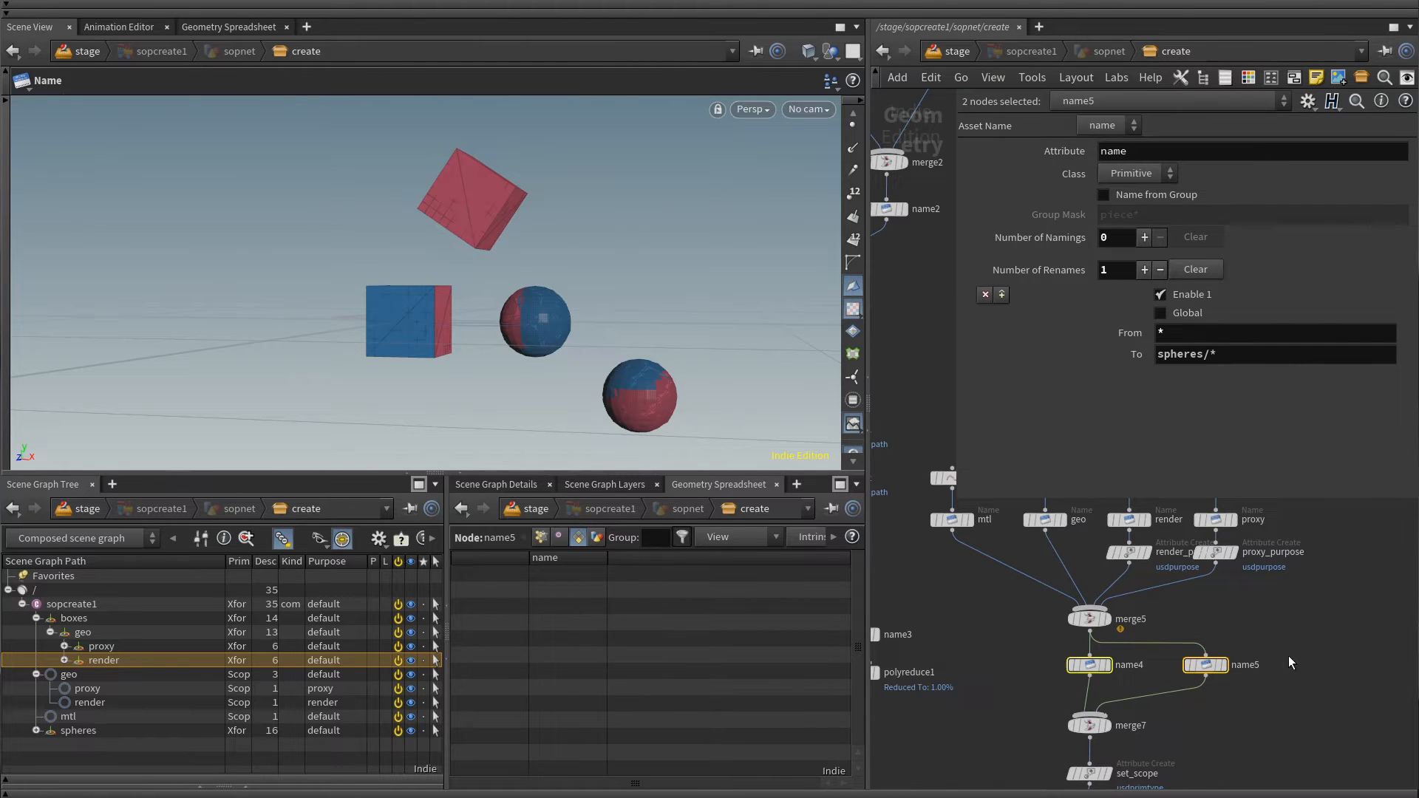
click(1138, 174)
click(1117, 213)
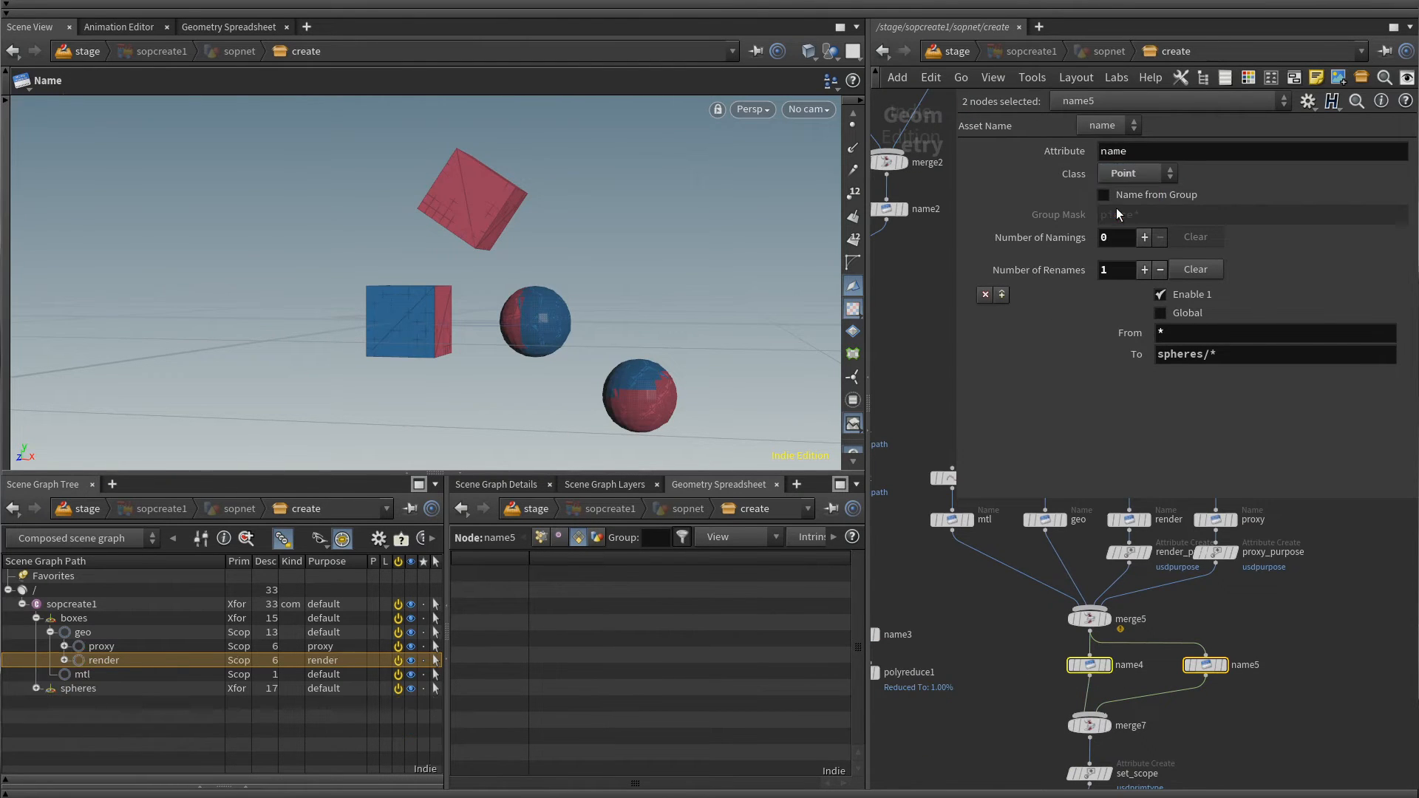
- Expand the spheres branch in the scene graph tree to check the geo and mtl scopes under boxes and spheres
click(1236, 712)
middle_drag(1236, 712, 1227, 614)
click(35, 688)
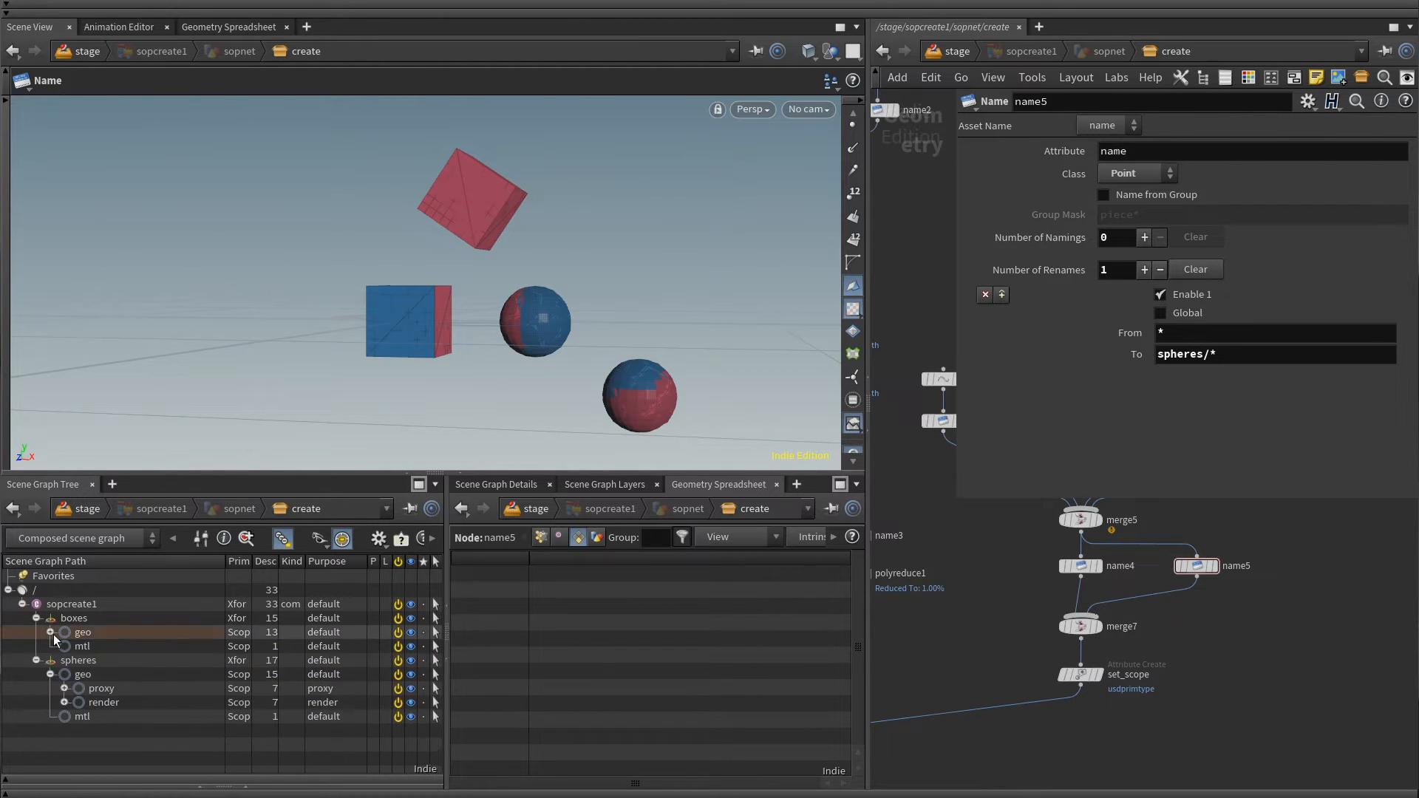
- Insert a Merge node on the wire between set_scope and merge4
scroll(1236, 730, down, 3)
mouse_move(1247, 660)
middle_down()
mouse_move(1235, 730)
mouse_move(1235, 655)
mouse_move(1239, 671)
middle_up()
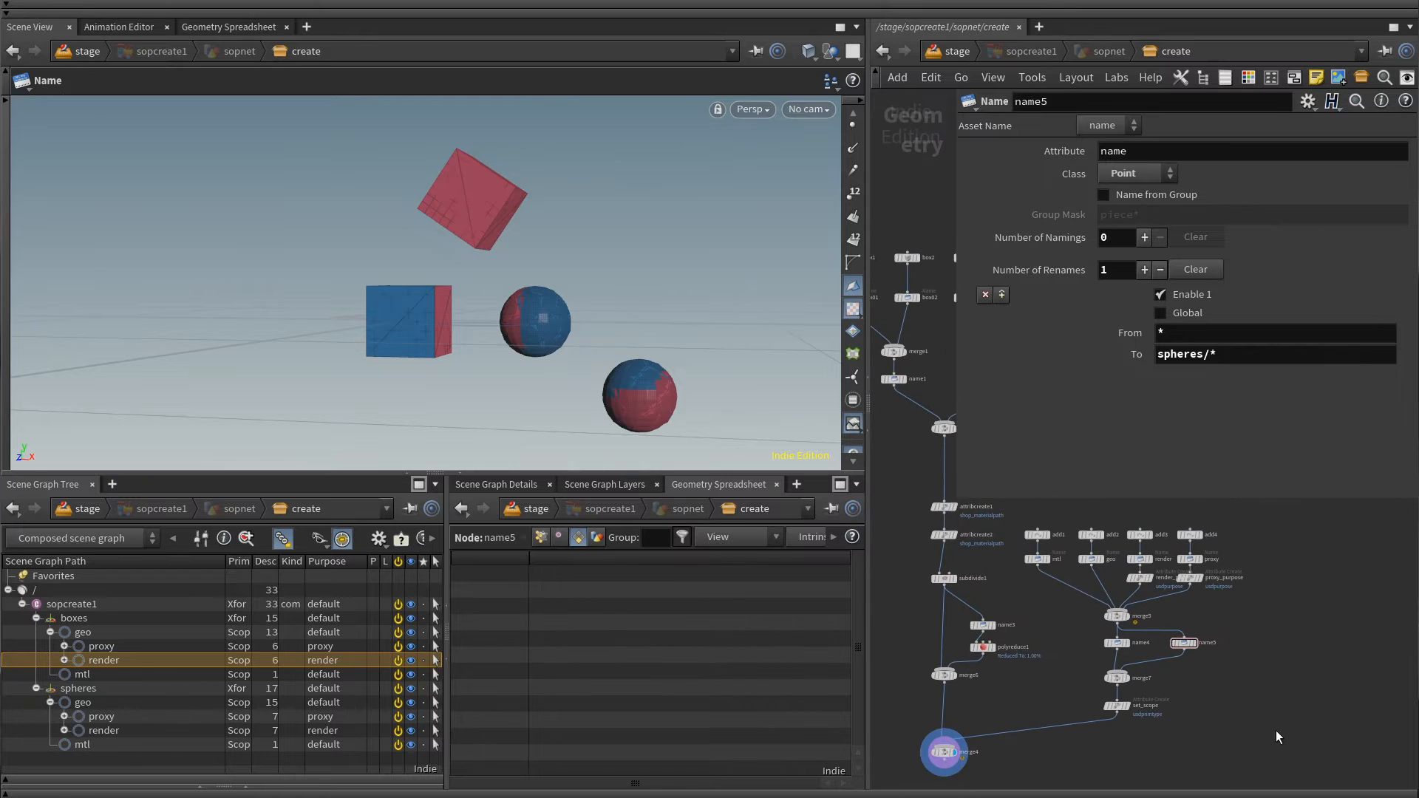
middle_drag(1259, 726, 1225, 700)
key(Tab)
text(ac)
key(Return)
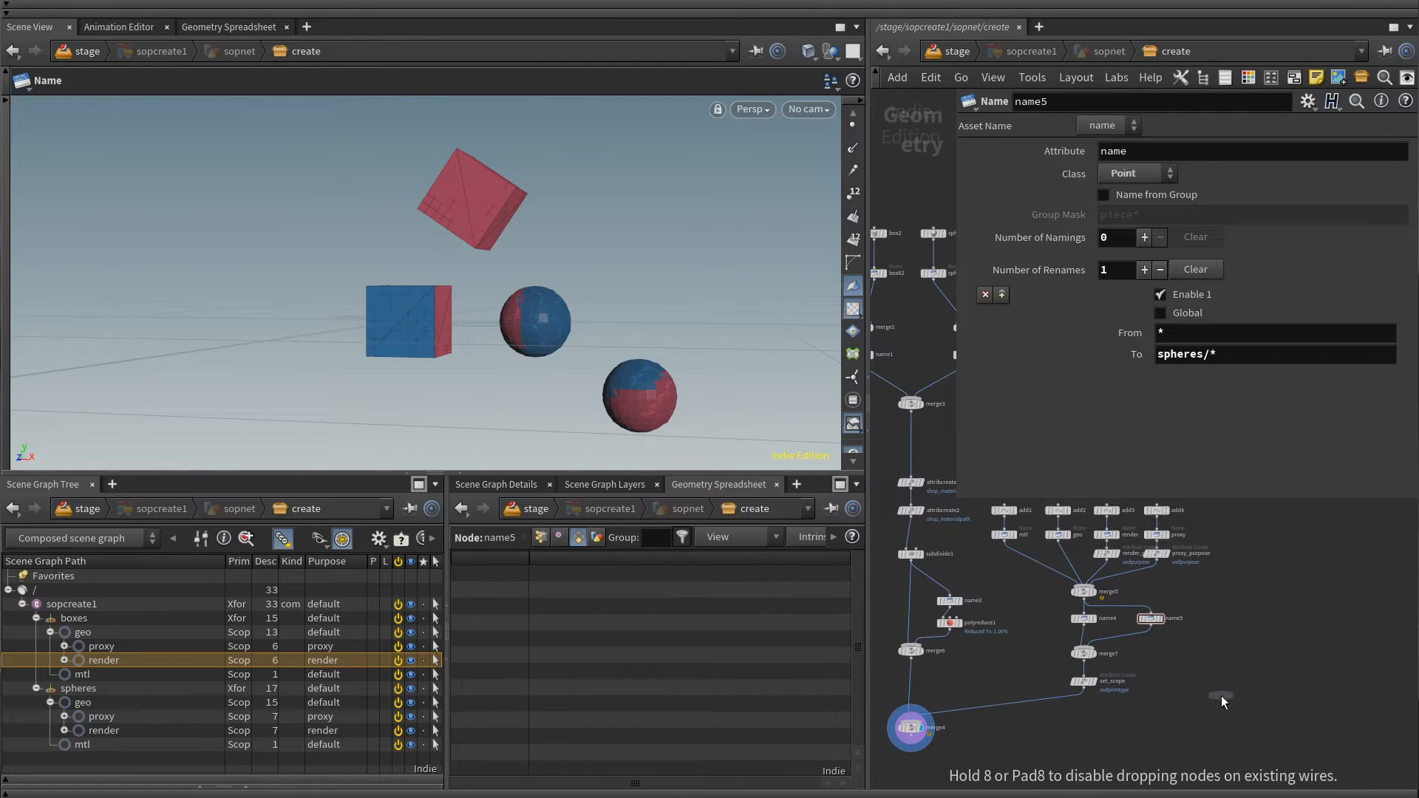
click(1053, 702)
drag(1056, 705, 1083, 725)
- Move the whole scope-building network from the Add nodes down to set_scope further from the geometry branch, making room beside merge6
middle_drag(1212, 687, 1216, 712)
drag(1225, 712, 992, 521)
drag(1101, 712, 1266, 710)
middle_drag(1039, 682, 1086, 678)
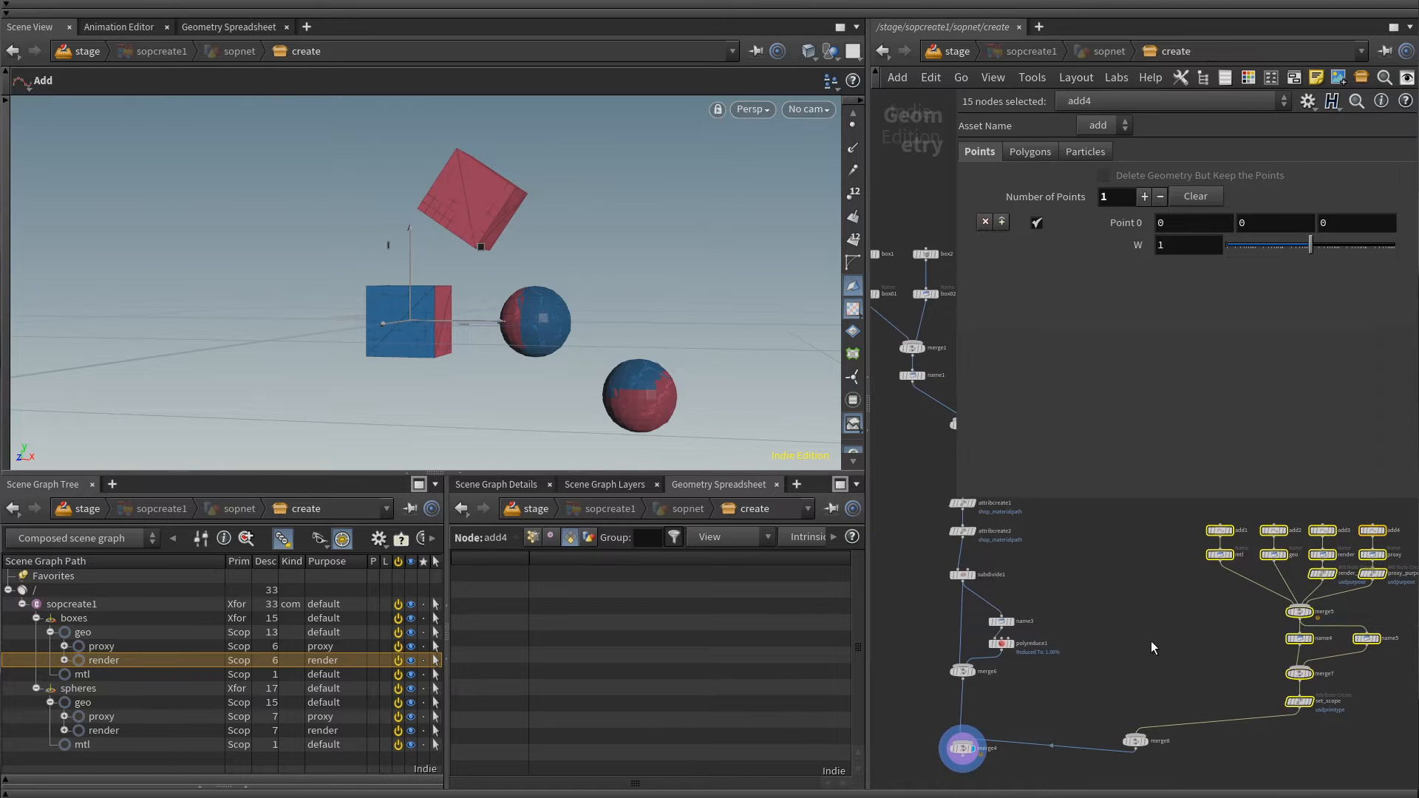
- Duplicate an Add and Name node pair into the free space and rename the Name copy boxes
click(1114, 617)
drag(1166, 528, 1124, 605)
scroll(1126, 611, up, 3)
double_click(1156, 595)
text(boxes)
key(Return)
- Duplicate the add5 and boxes node pair beside the original and rename the new Name node spheres
drag(1215, 654, 1063, 538)
alt+drag(1128, 600, 1203, 595)
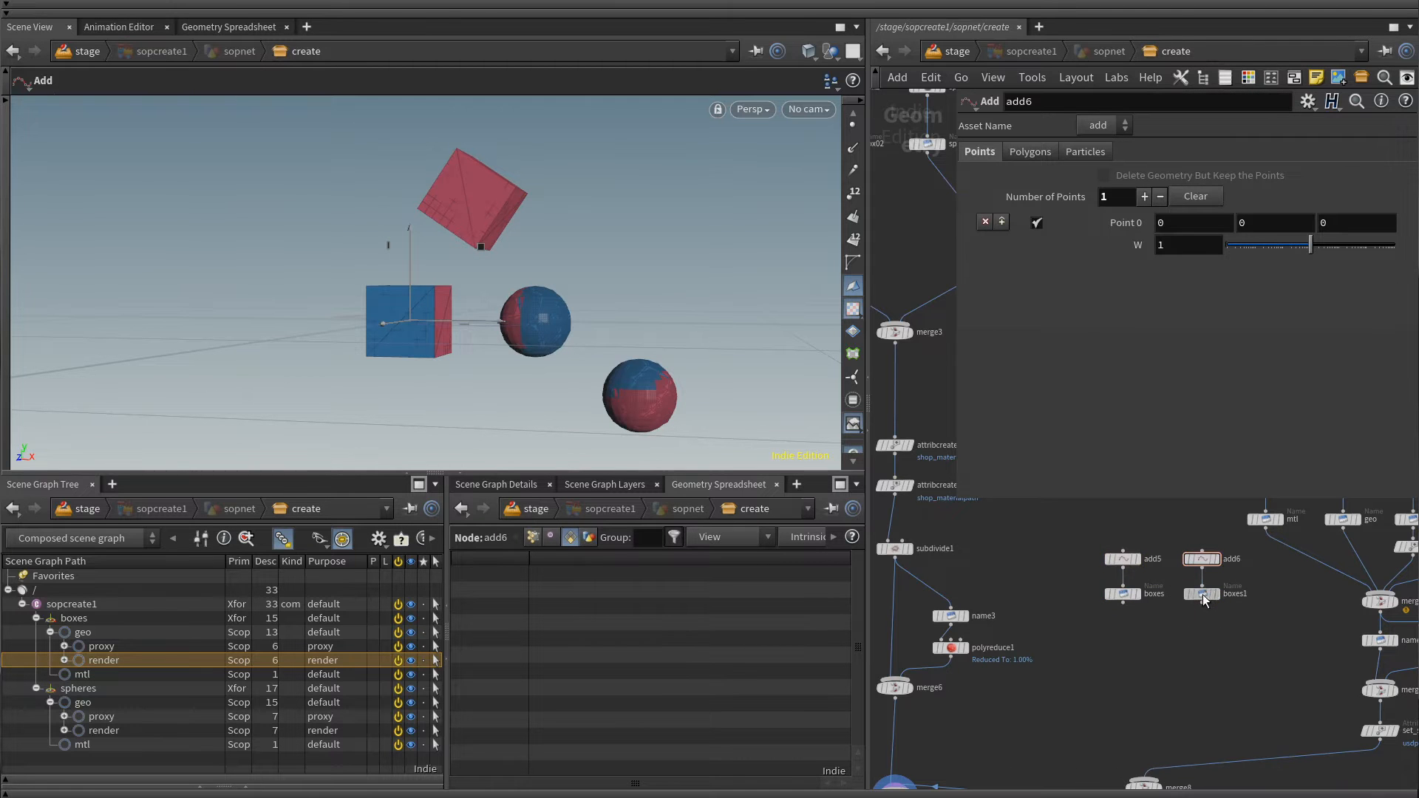
double_click(1234, 594)
text(spheres)
key(Return)
- Add a Merge node below boxes and spheres, wire both into it, and connect it to merge8
key(Tab)
text(merge)
key(Return)
click(1164, 654)
drag(1095, 575, 1228, 617)
drag(1202, 602, 1165, 647)
middle_drag(1117, 732, 1120, 665)
drag(1147, 712, 1166, 592)
middle_drag(1212, 649, 1228, 673)
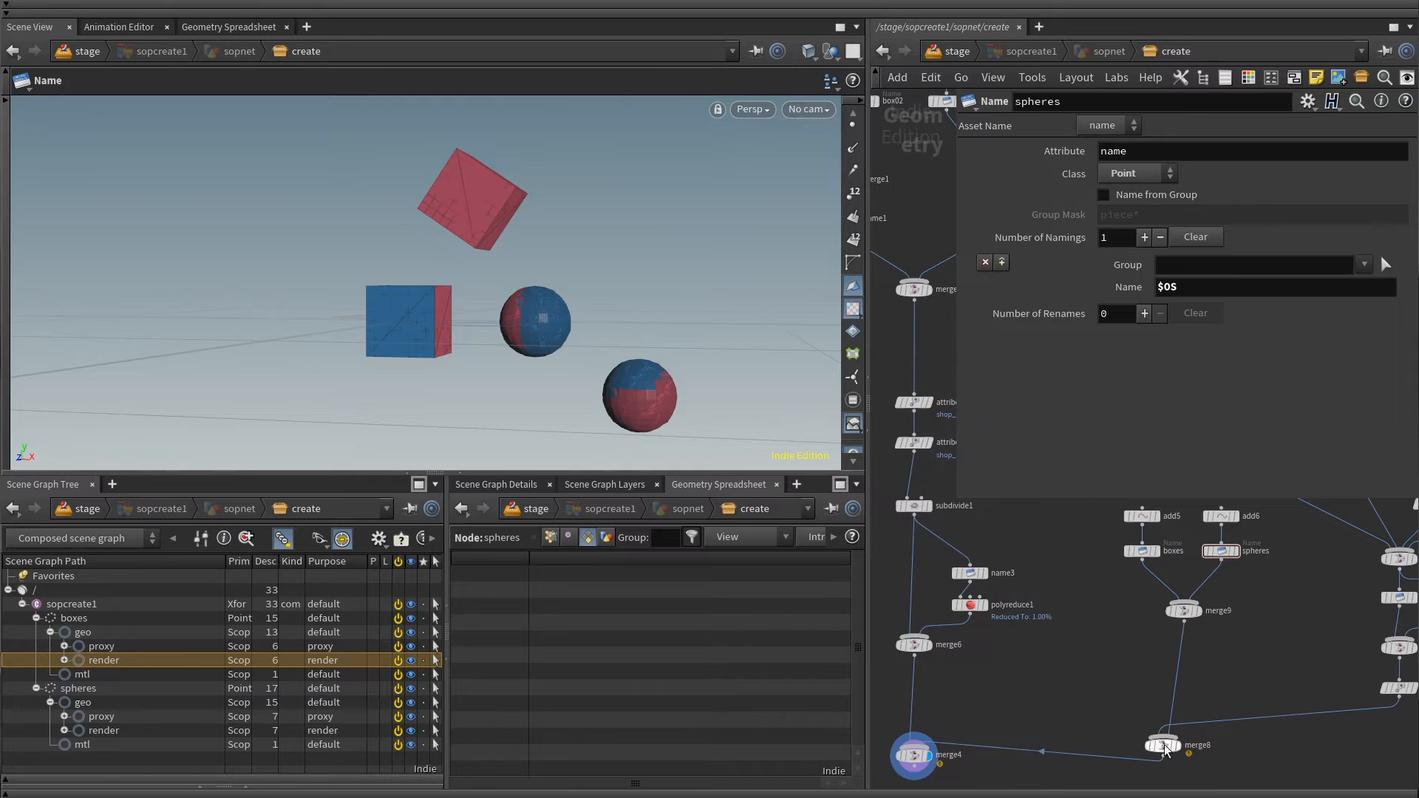
- Select merge4 and inspect the prim types of boxes and spheres in the scene graph tree
click(1166, 747)
middle_drag(1097, 649, 1134, 560)
click(951, 665)
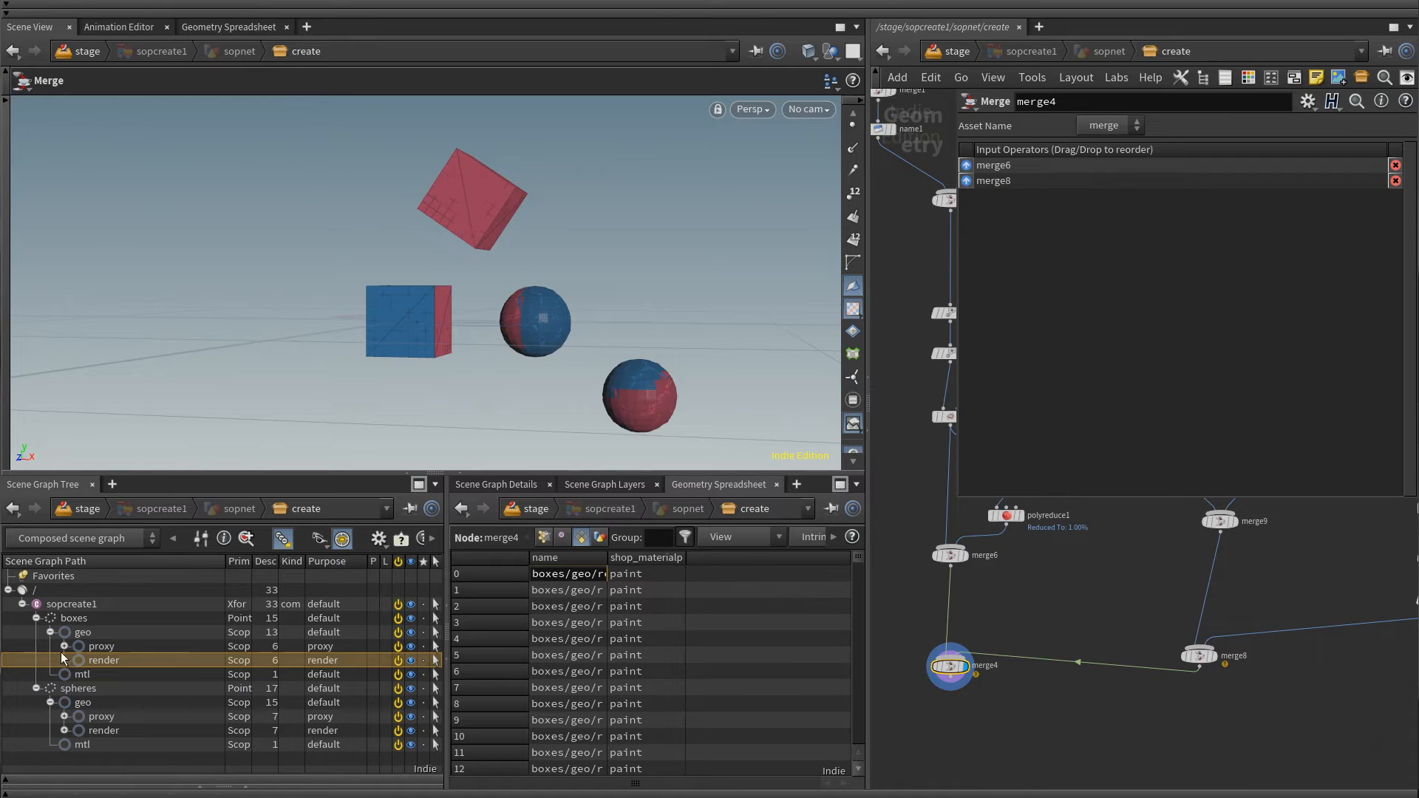
click(81, 617)
click(102, 686)
click(100, 614)
- Duplicate set_scope onto the wire between merge9 and merge8 and rename the copy set_subcomponents
middle_drag(1107, 616, 1015, 632)
click(1247, 663)
alt+drag(1246, 663, 1068, 647)
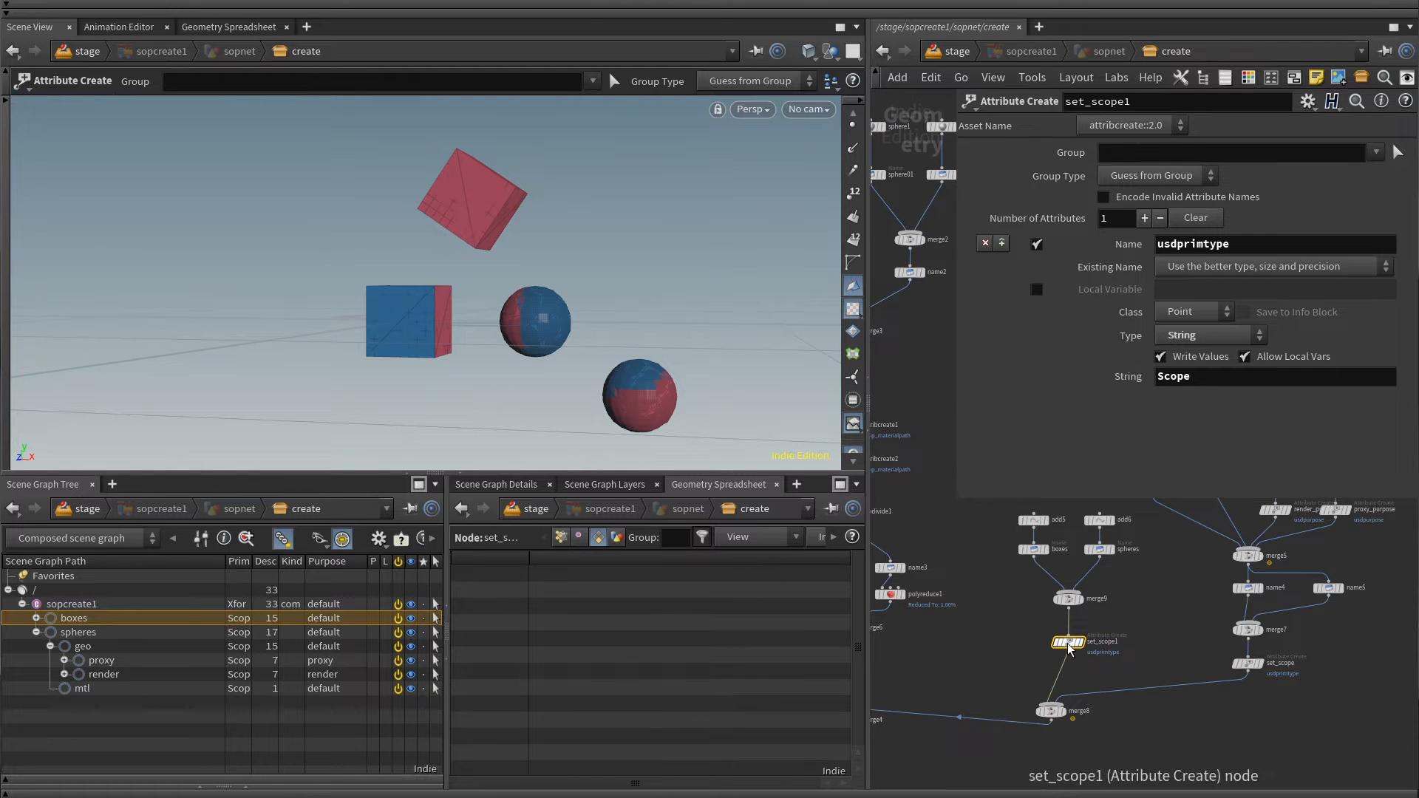
click(1108, 642)
key(BackSpace)
key(BackSpace)
key(BackSpace)
key(BackSpace)
key(BackSpace)
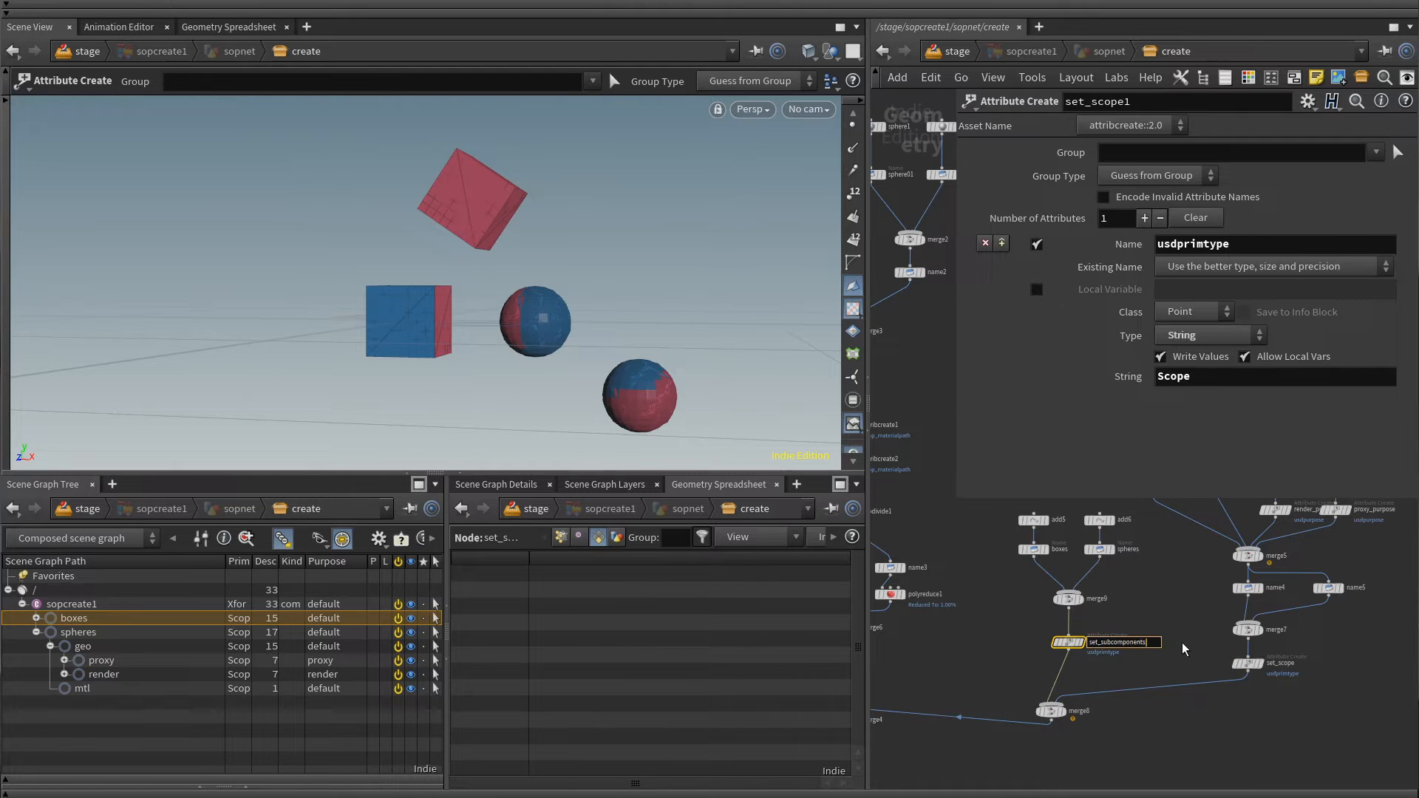
key(Return)
- Set the usdprimtype string value on set_subcomponents to Xform
double_click(1210, 378)
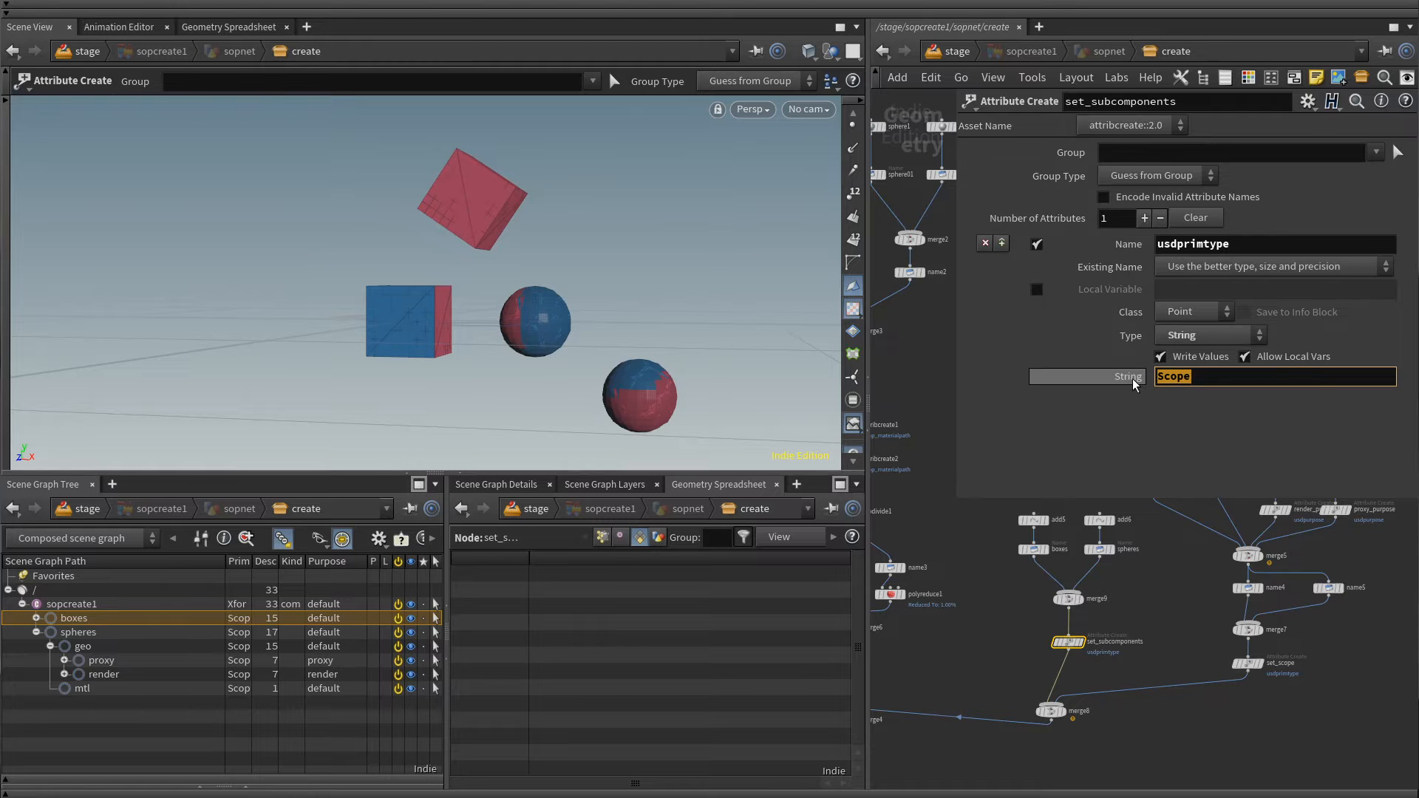
text(xform)
key(Return)
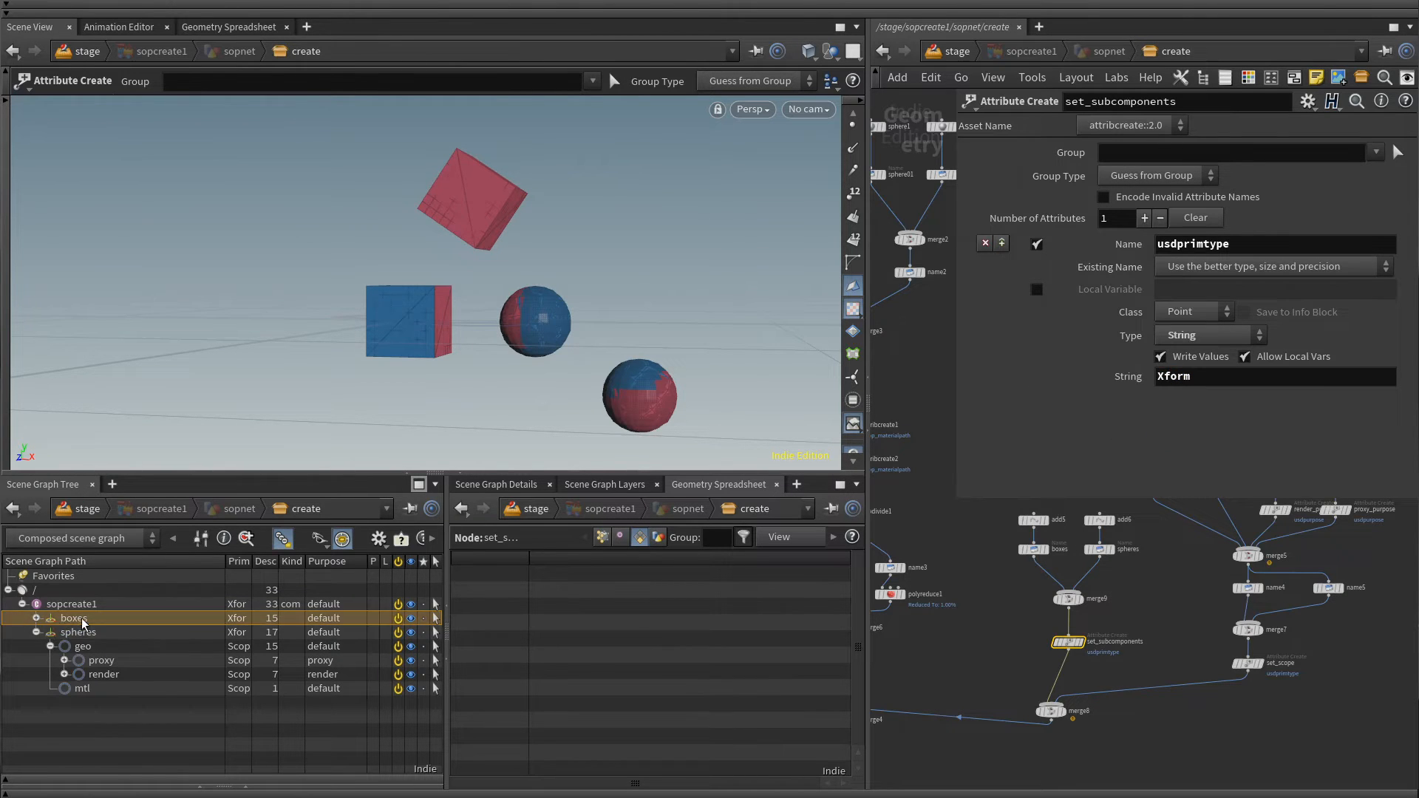
- Add a second attribute named usdkind to set_subcomponents, with type String and value subcomponent
click(1143, 219)
drag(1227, 405, 1079, 420)
text(usdkind)
key(Return)
scroll(1075, 380, down, 2)
click(1198, 402)
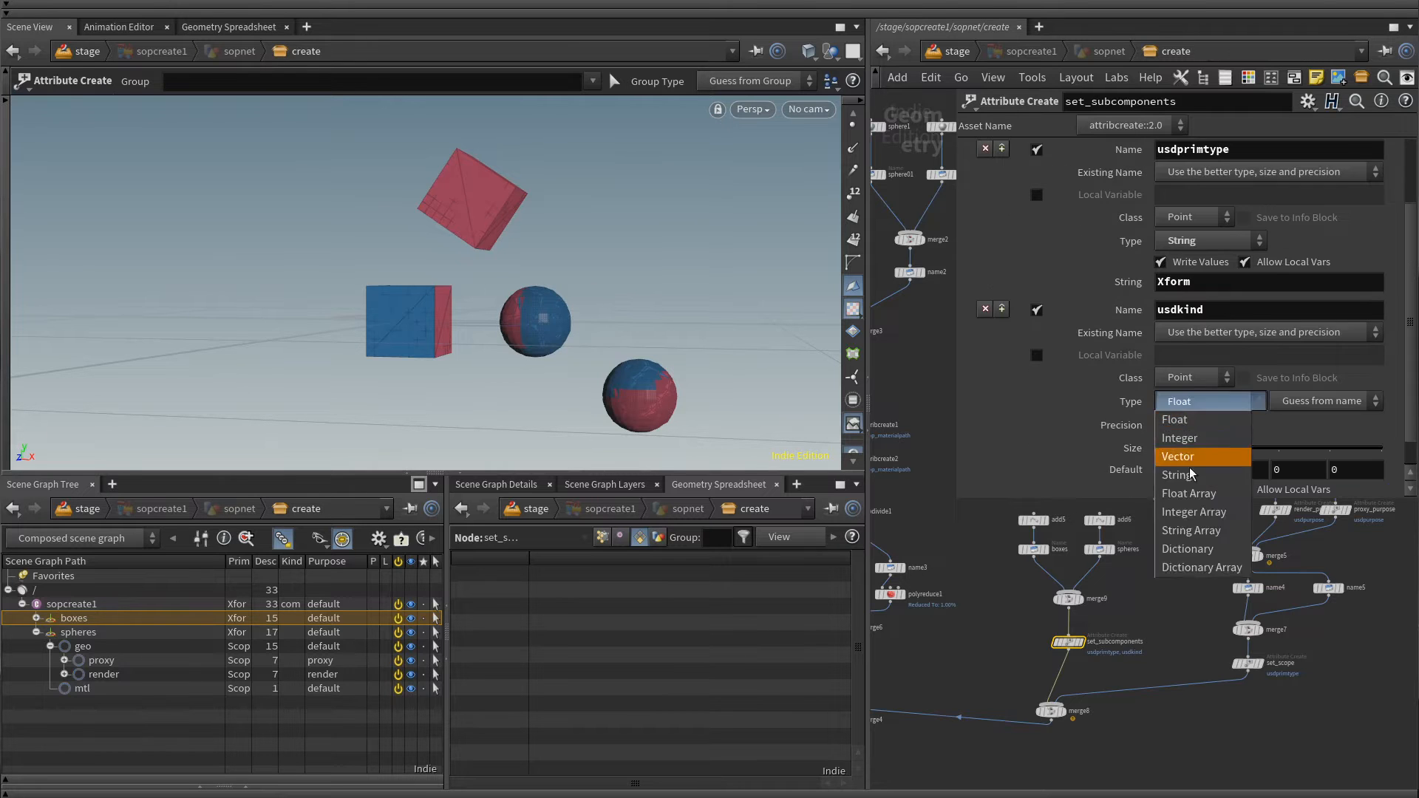
click(1191, 475)
click(1221, 478)
text(subcom)
key(Return)
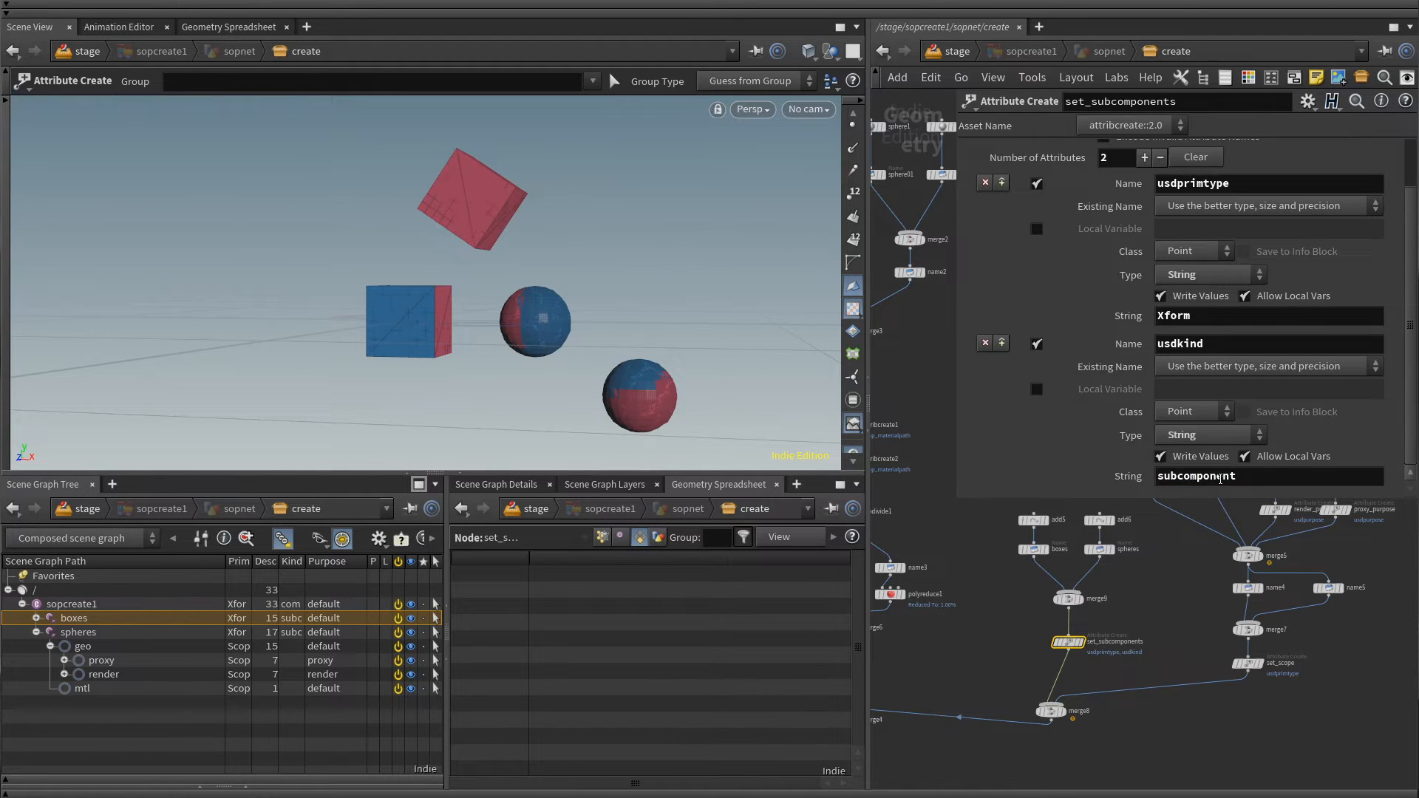
- Examine the boxes and spheres hierarchies in the scene graph tree, collapse them, and widen the Kind column
click(36, 632)
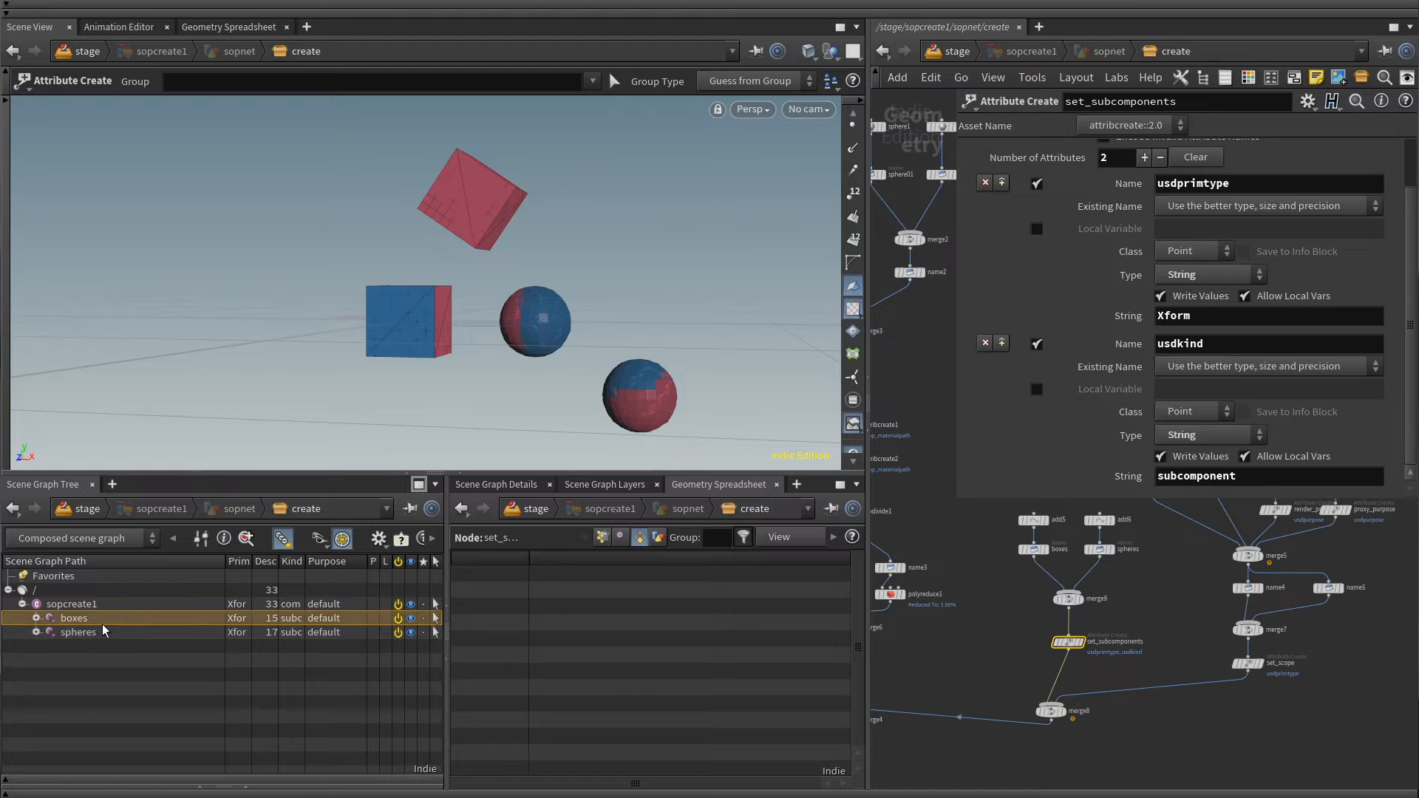
click(36, 618)
click(36, 688)
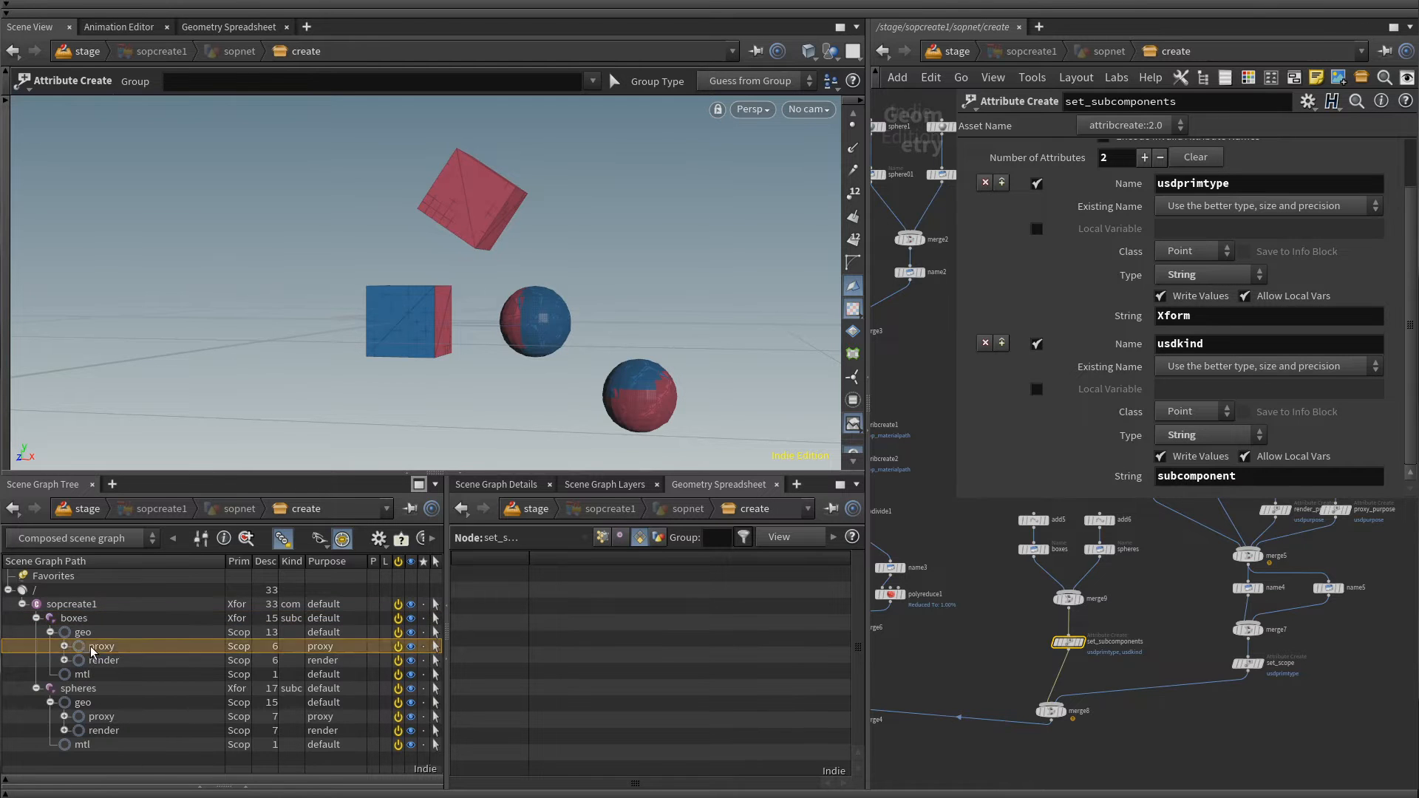
click(65, 646)
click(64, 646)
click(64, 660)
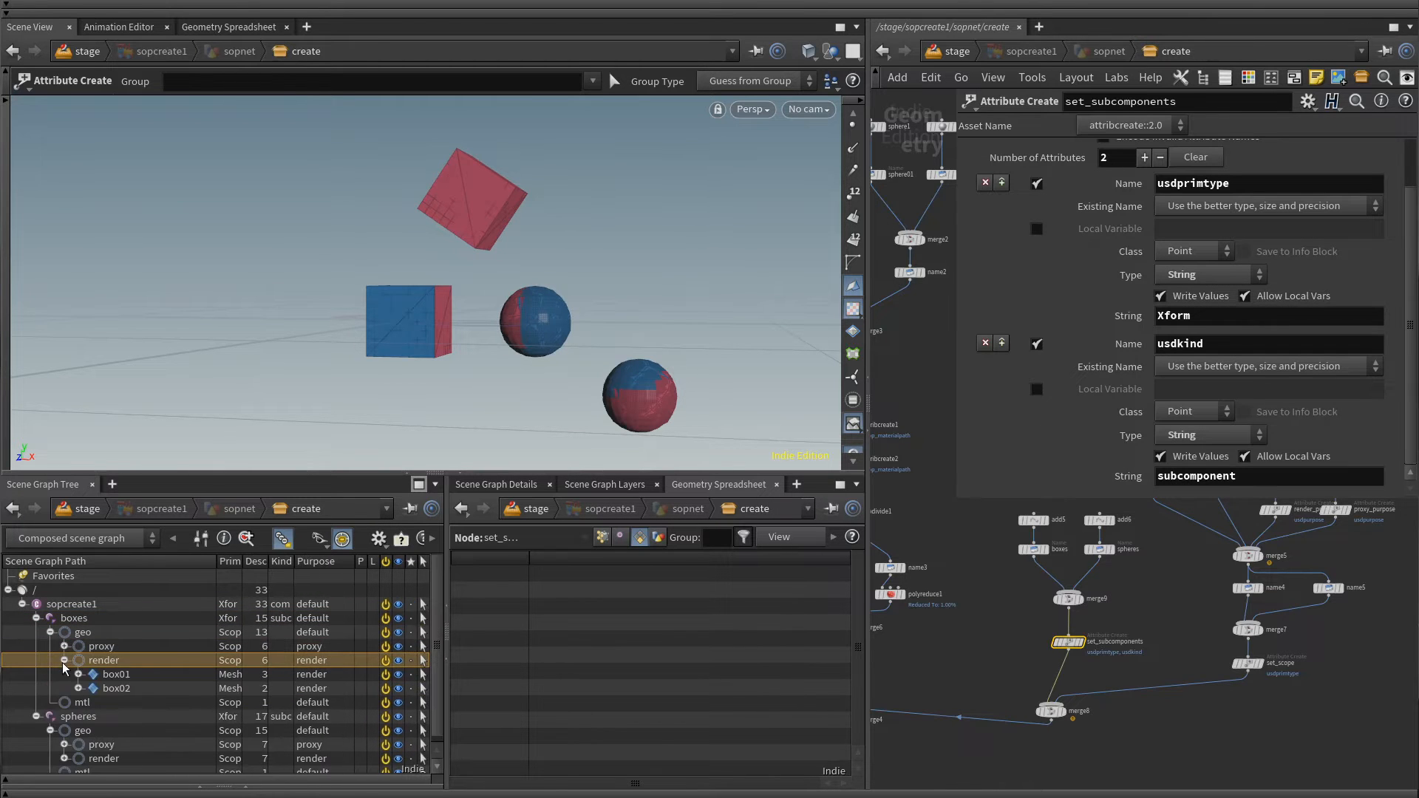
click(64, 660)
click(36, 618)
click(37, 632)
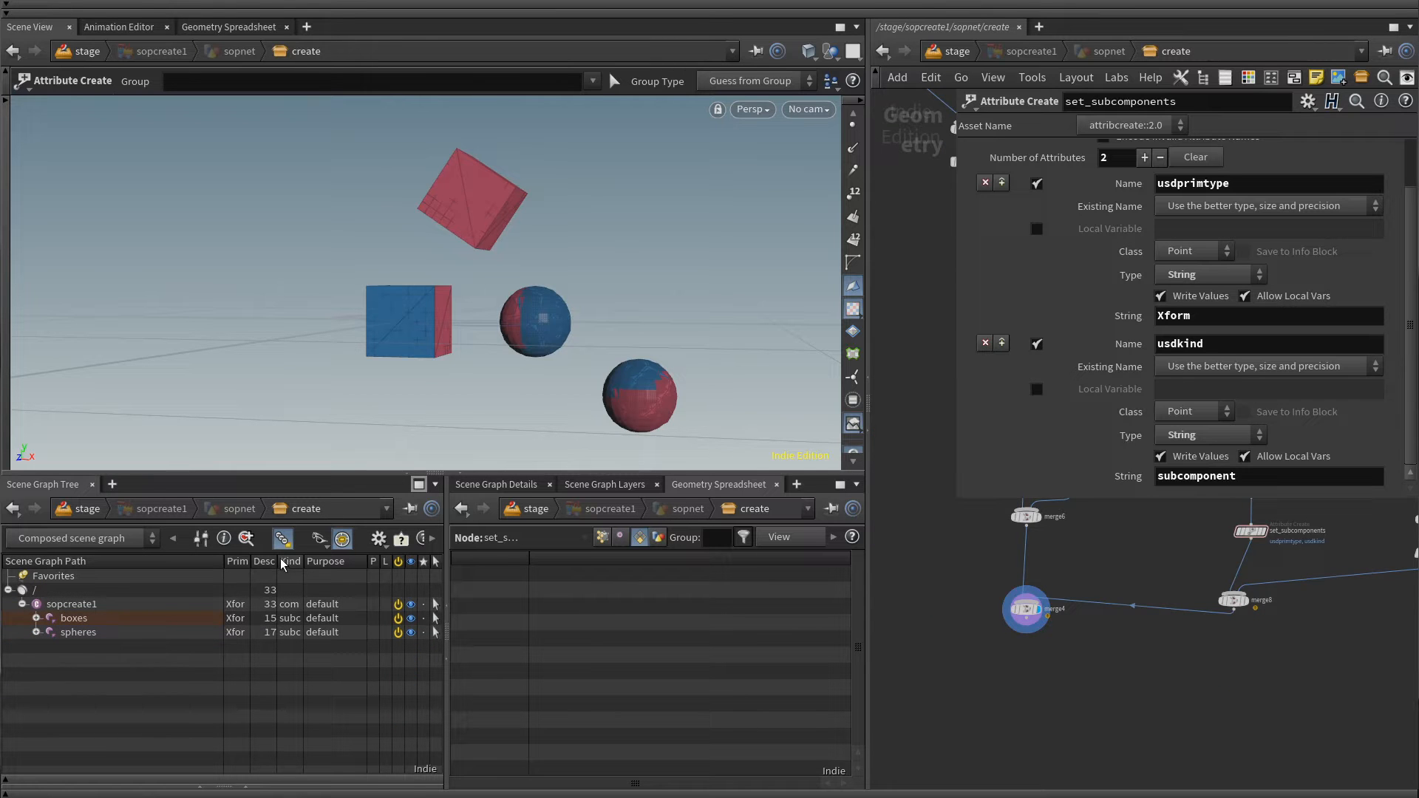
drag(304, 558, 360, 559)
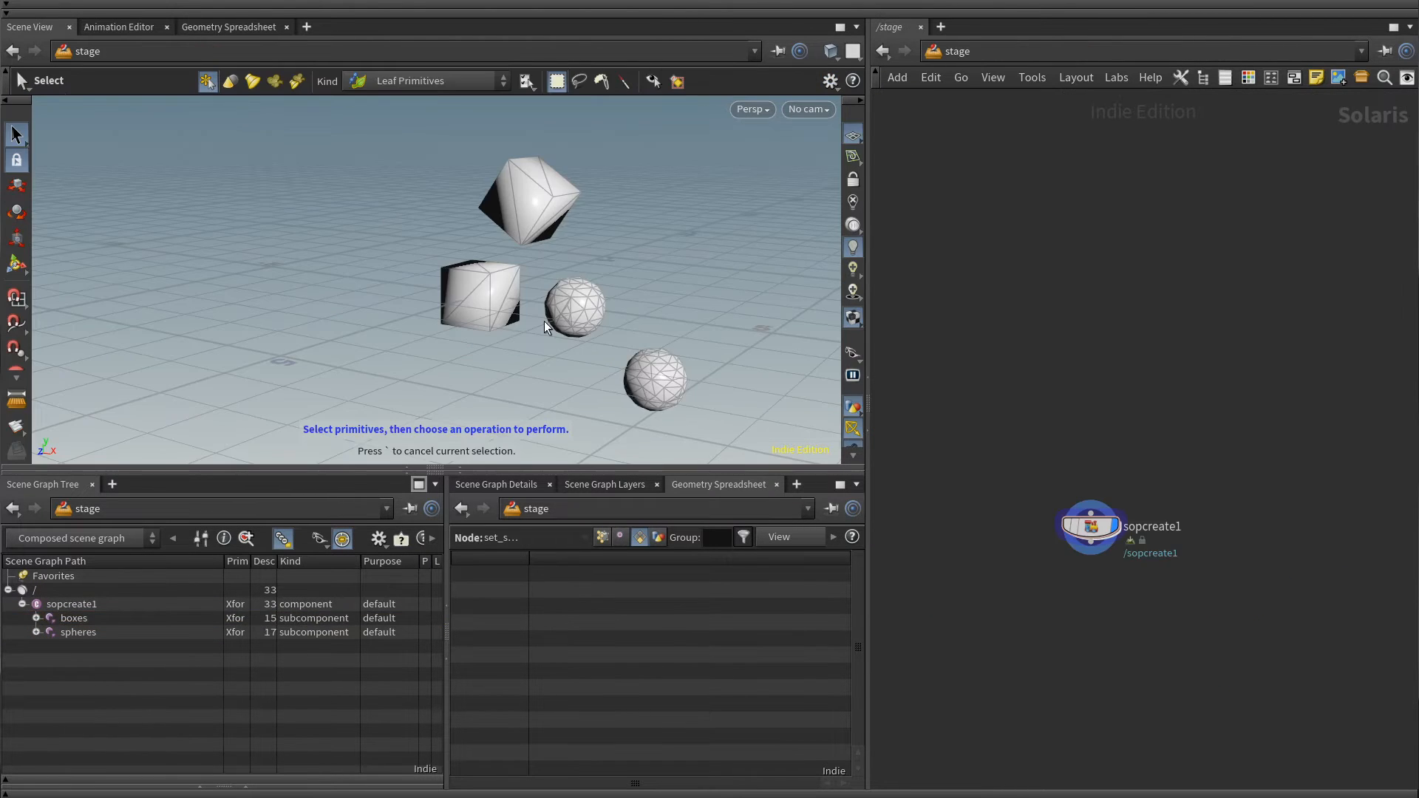
- Set the viewport selection kind to Subcomponent and select the boxes
click(399, 81)
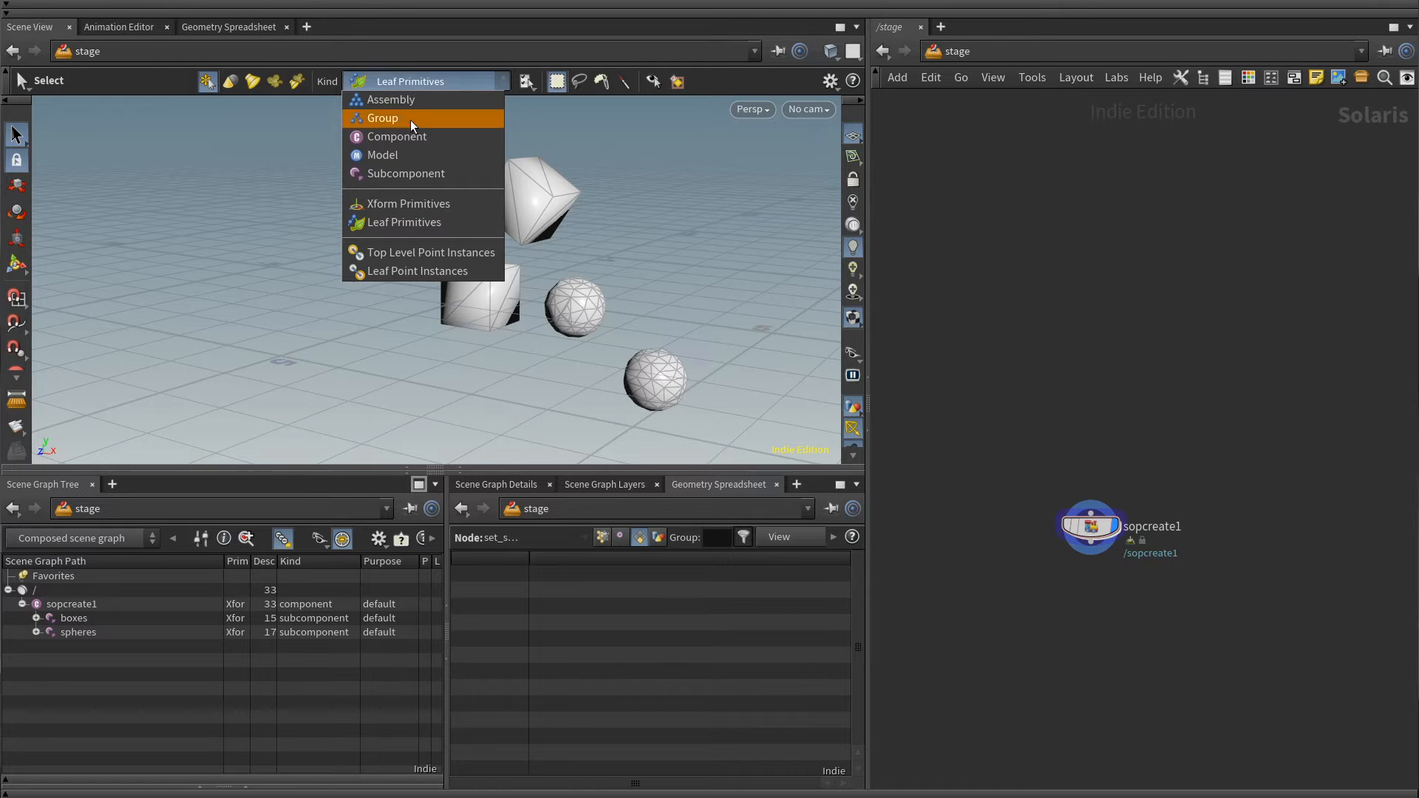
click(403, 180)
click(534, 215)
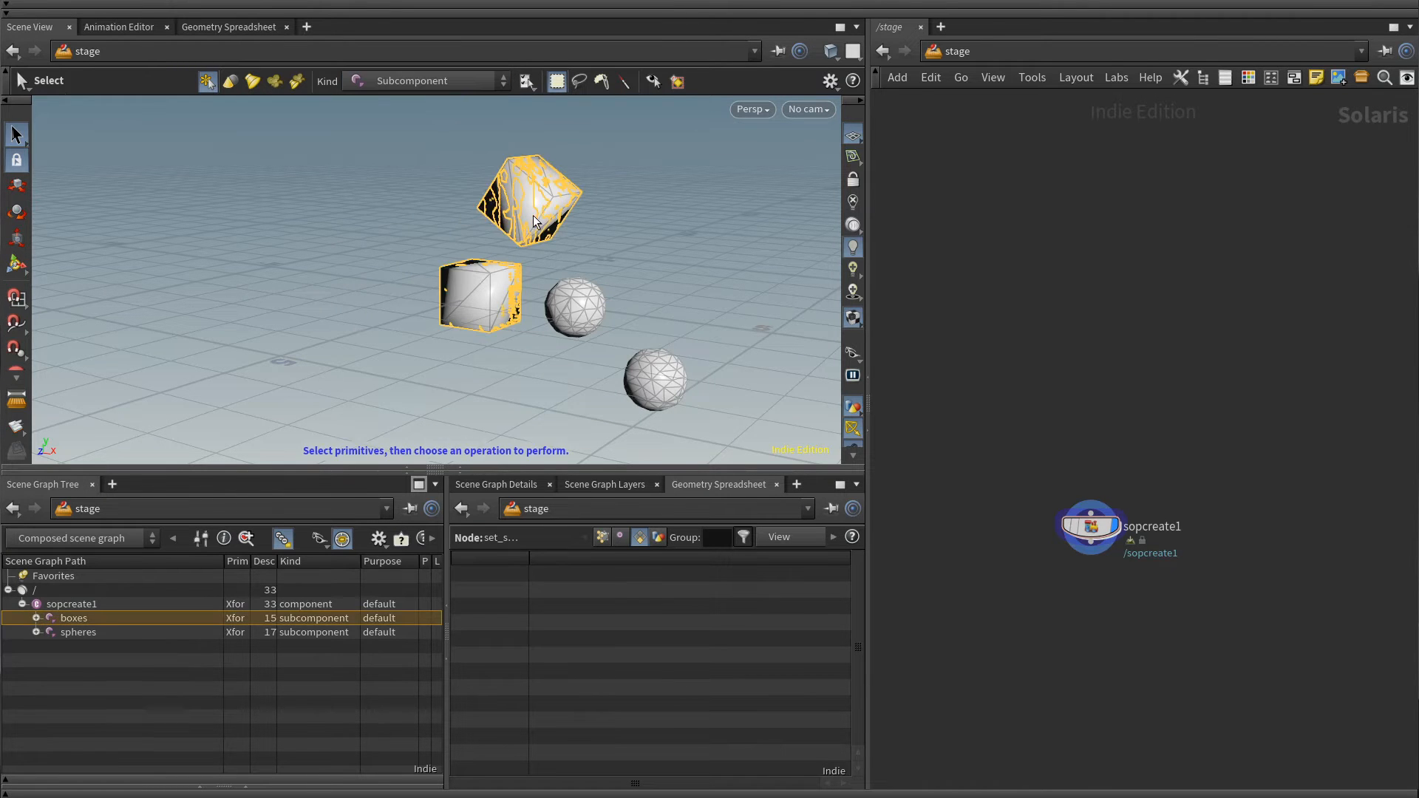
- Select the spheres subcomponent and transform it in the viewport with the Edit tool
alt+drag(534, 292, 548, 276)
click(629, 363)
key(t)
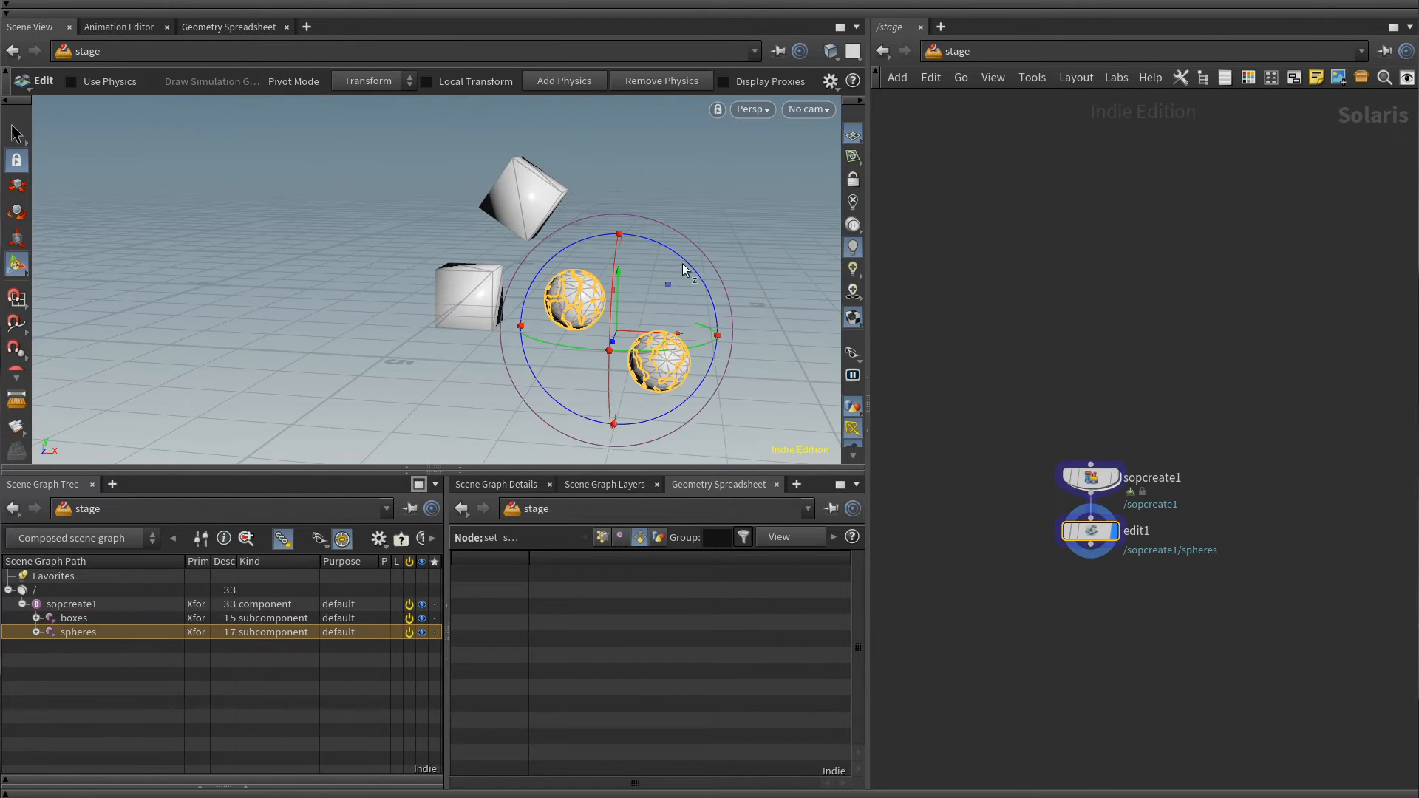
- Rotate the boxes subcomponent and move it away from the spheres
click(554, 195)
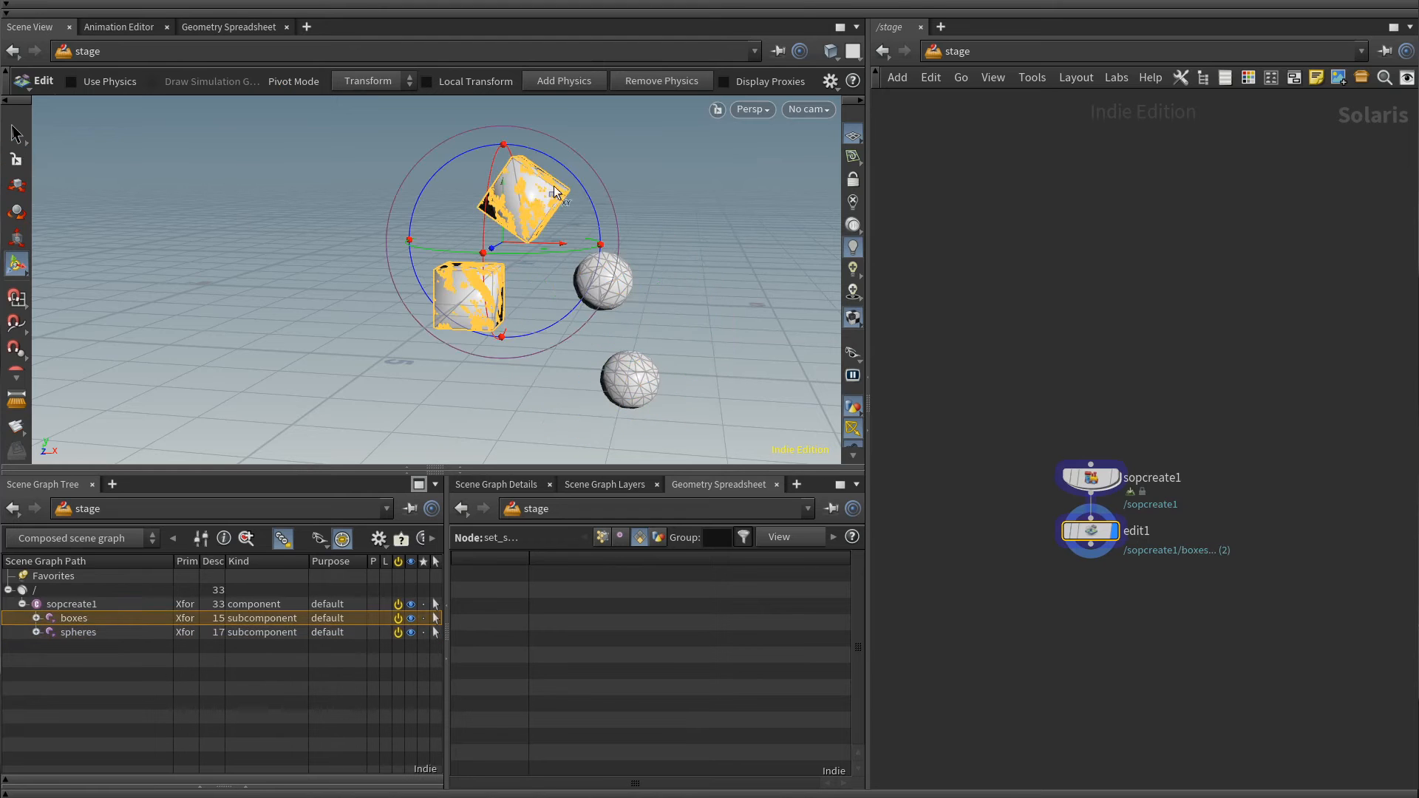
drag(556, 164, 512, 152)
drag(502, 244, 389, 235)
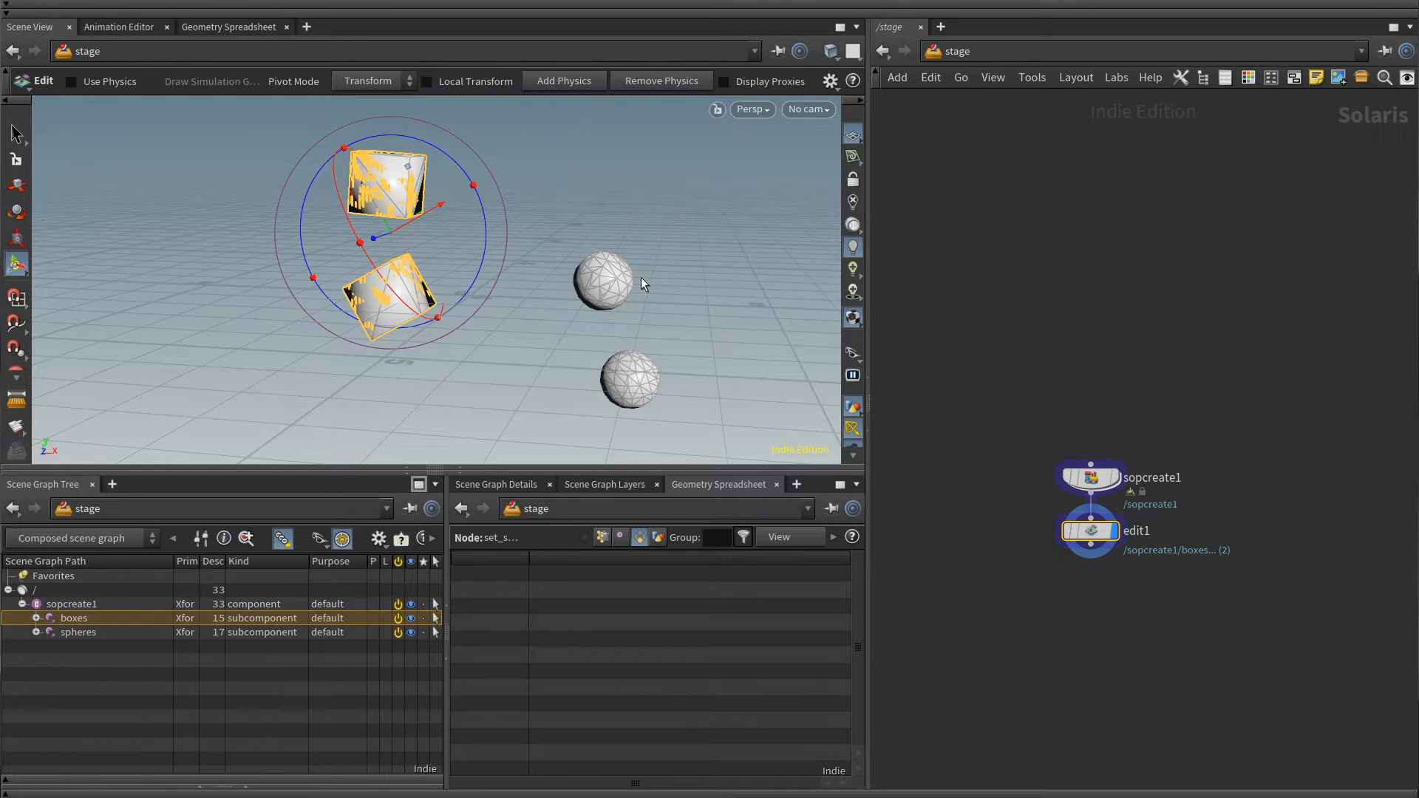
- Move the spheres subcomponent upward away from the boxes, and delete the edit1 node
click(628, 283)
drag(613, 337, 677, 254)
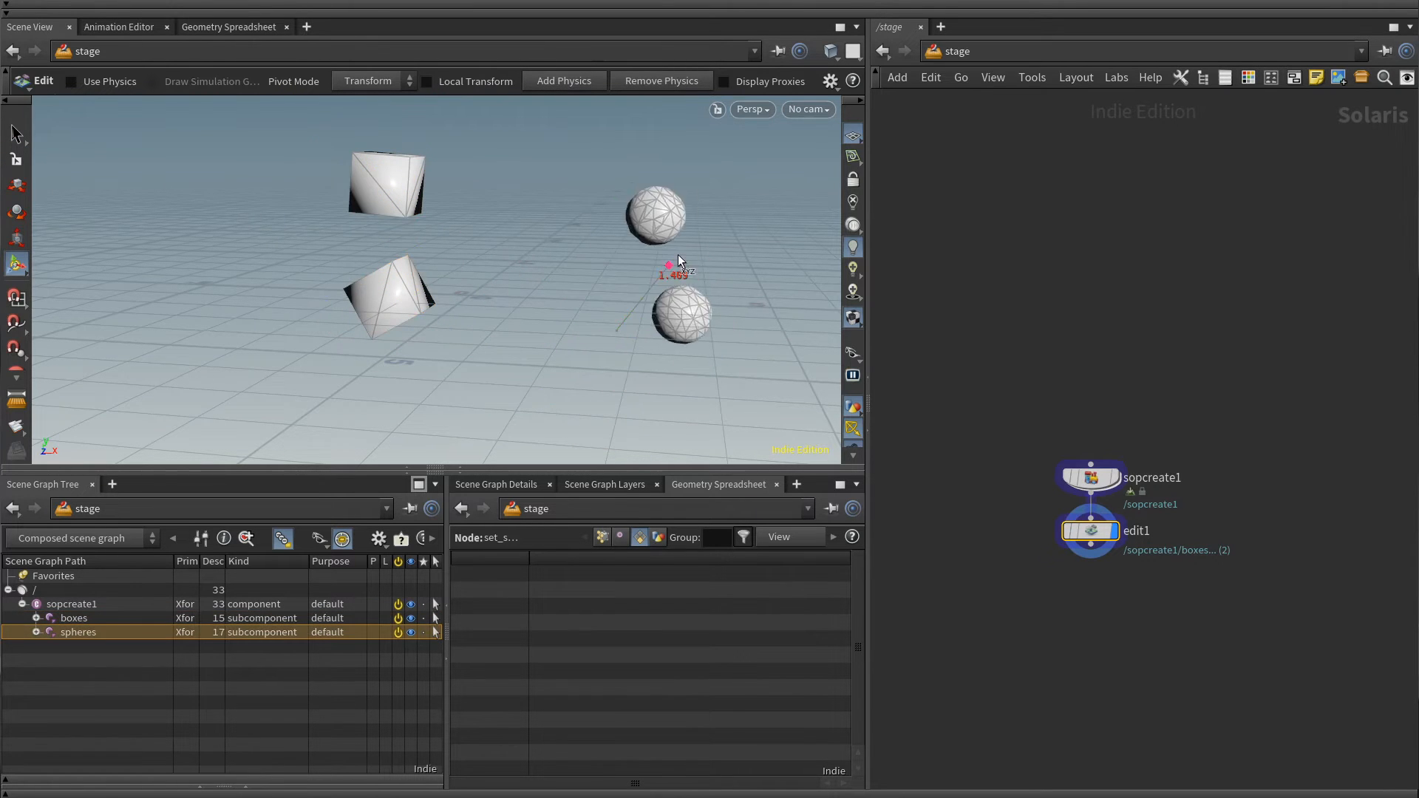
click(498, 361)
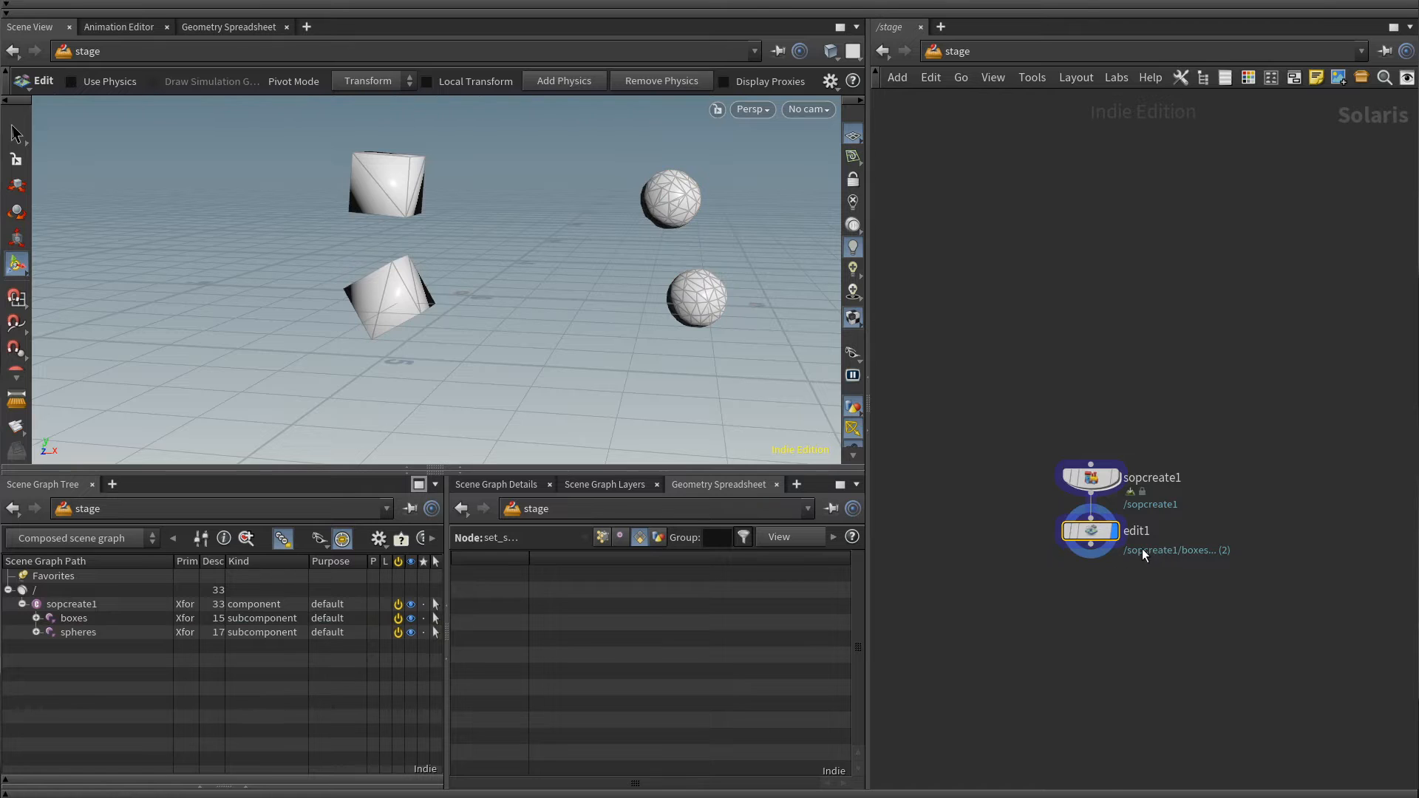
key(Delete)
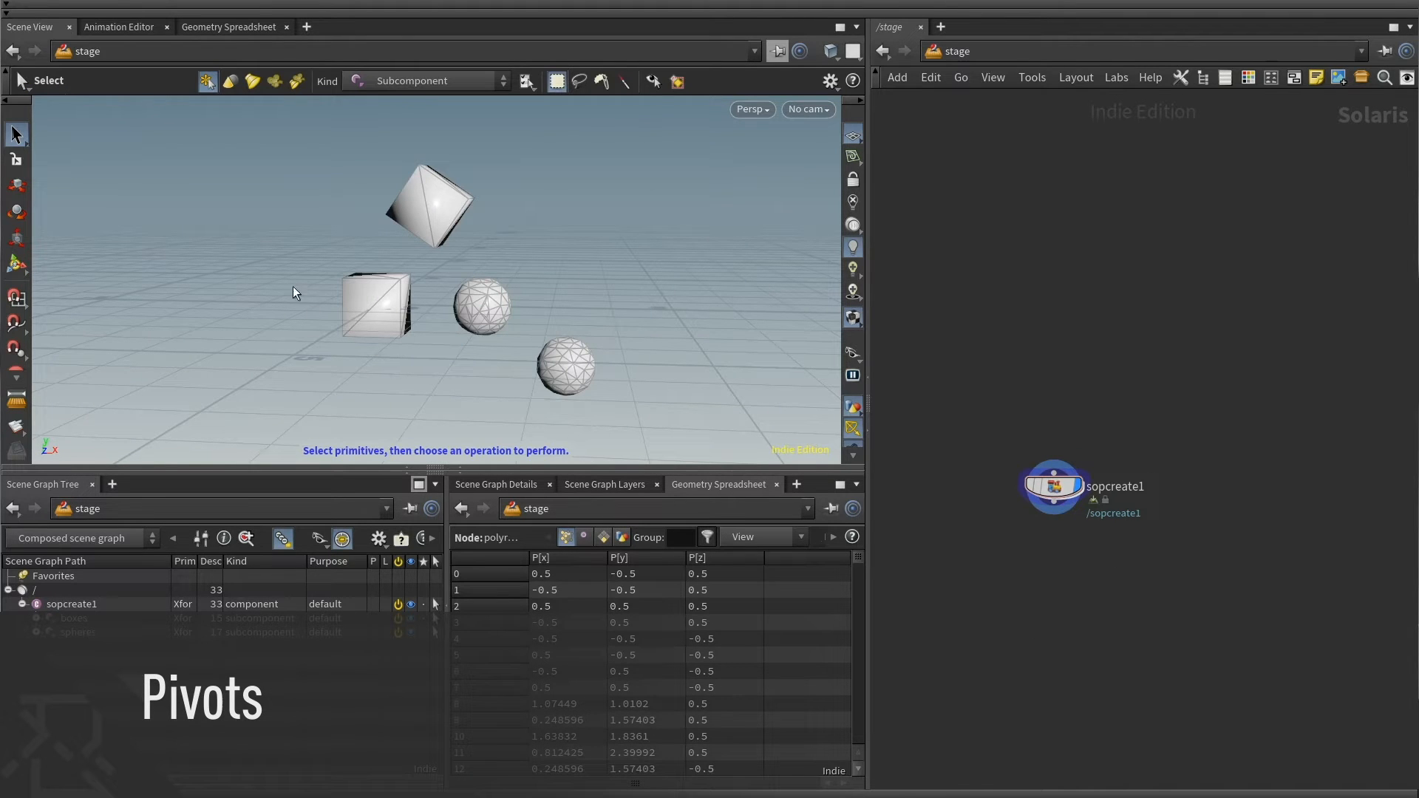
- Select the boxes subcomponent with the Edit tool and set its pivot mode to Transform
click(428, 220)
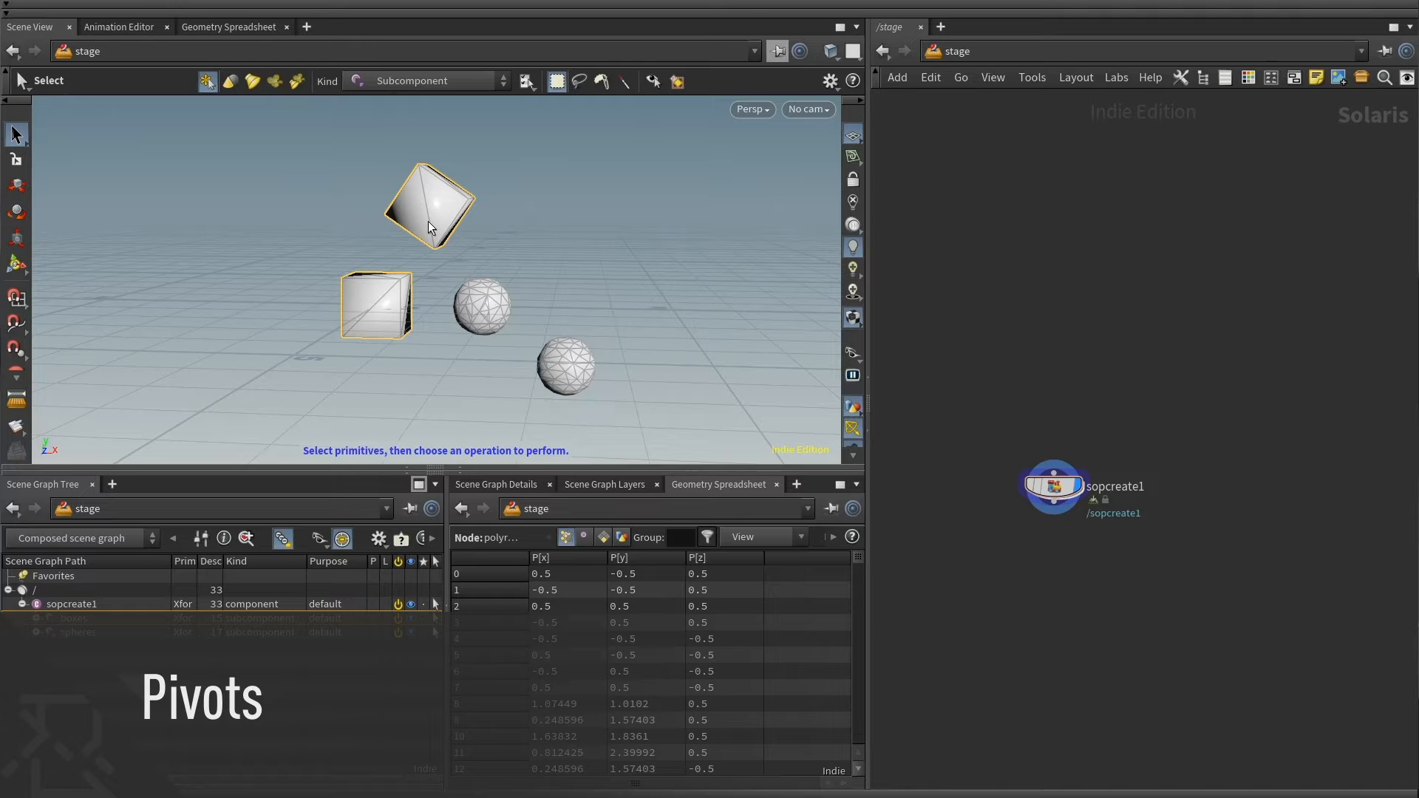
key(t)
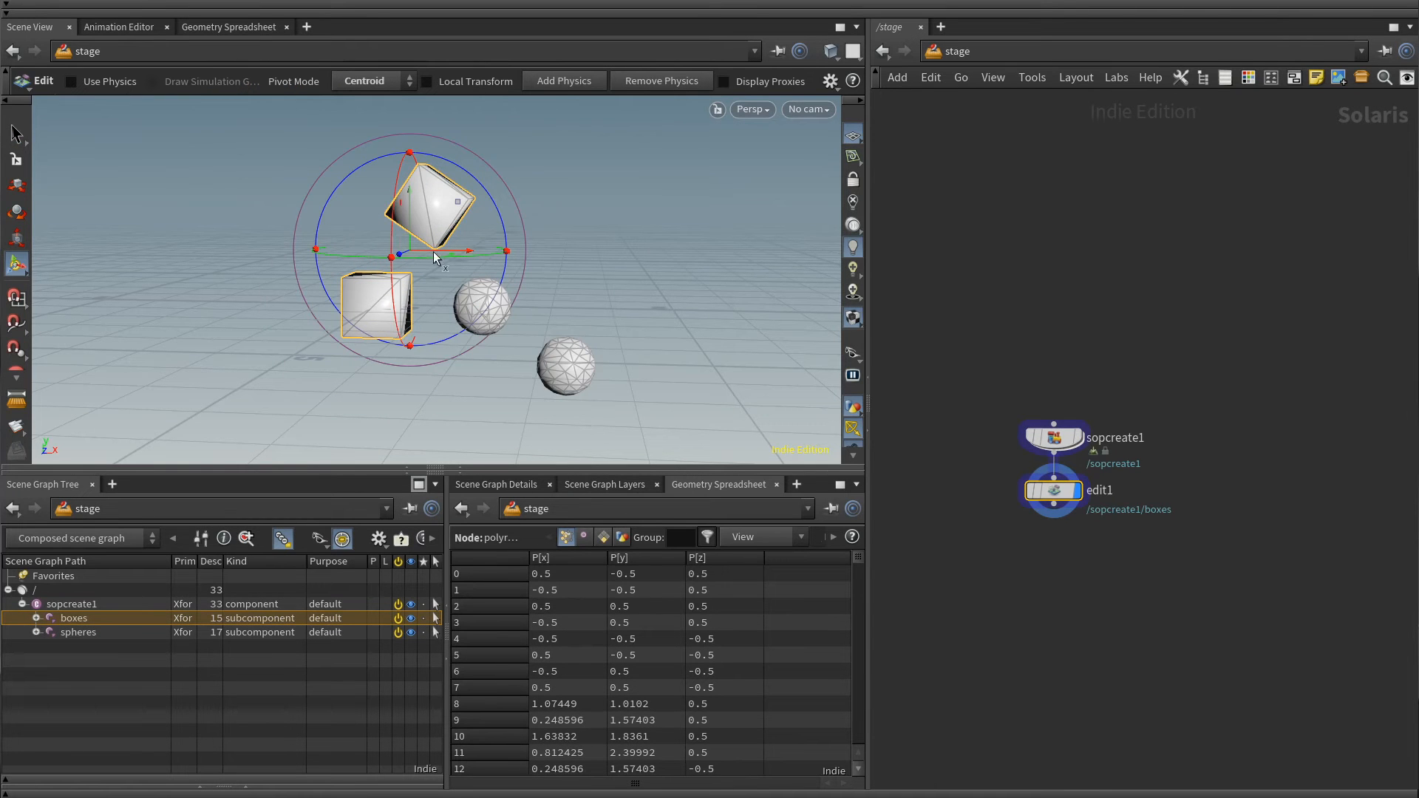
right_click(436, 257)
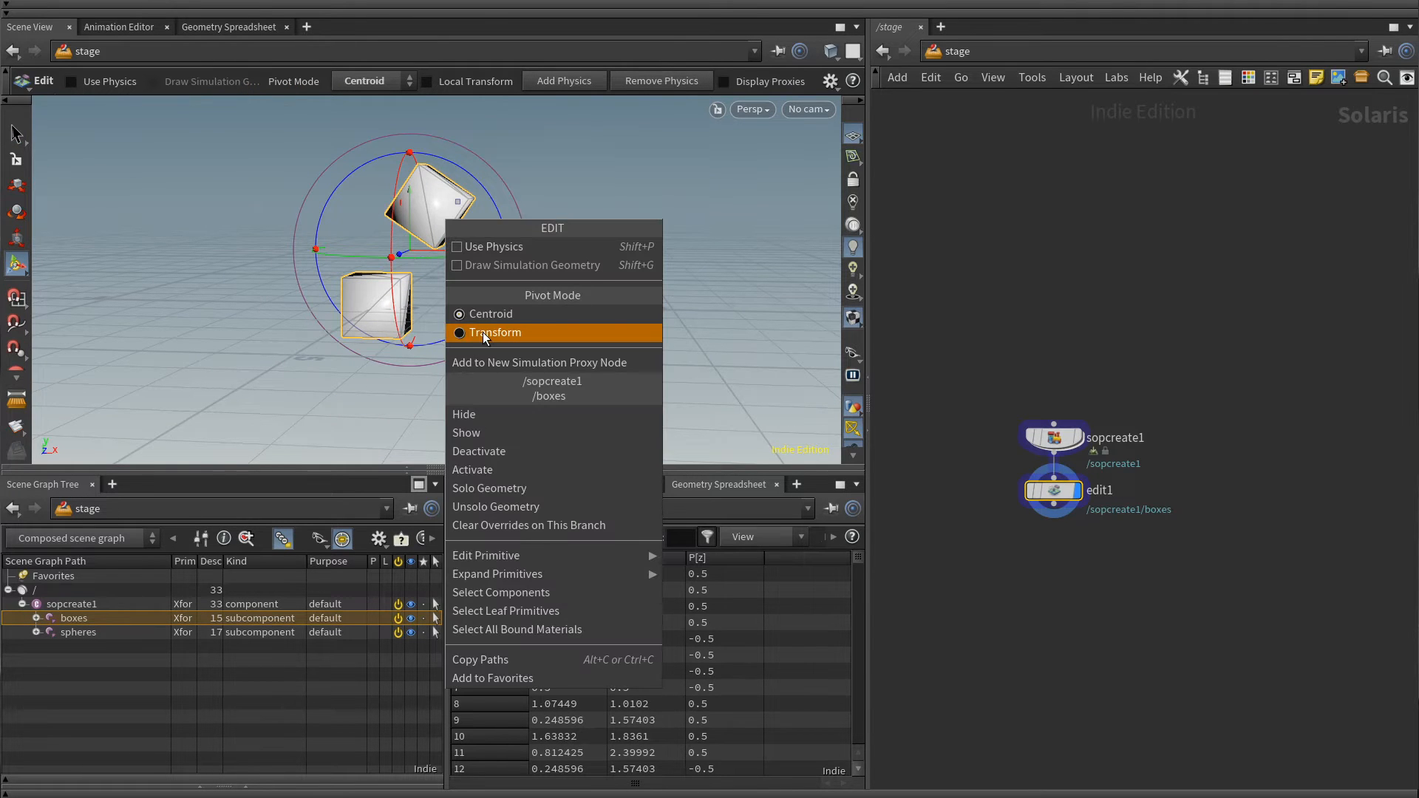
click(482, 331)
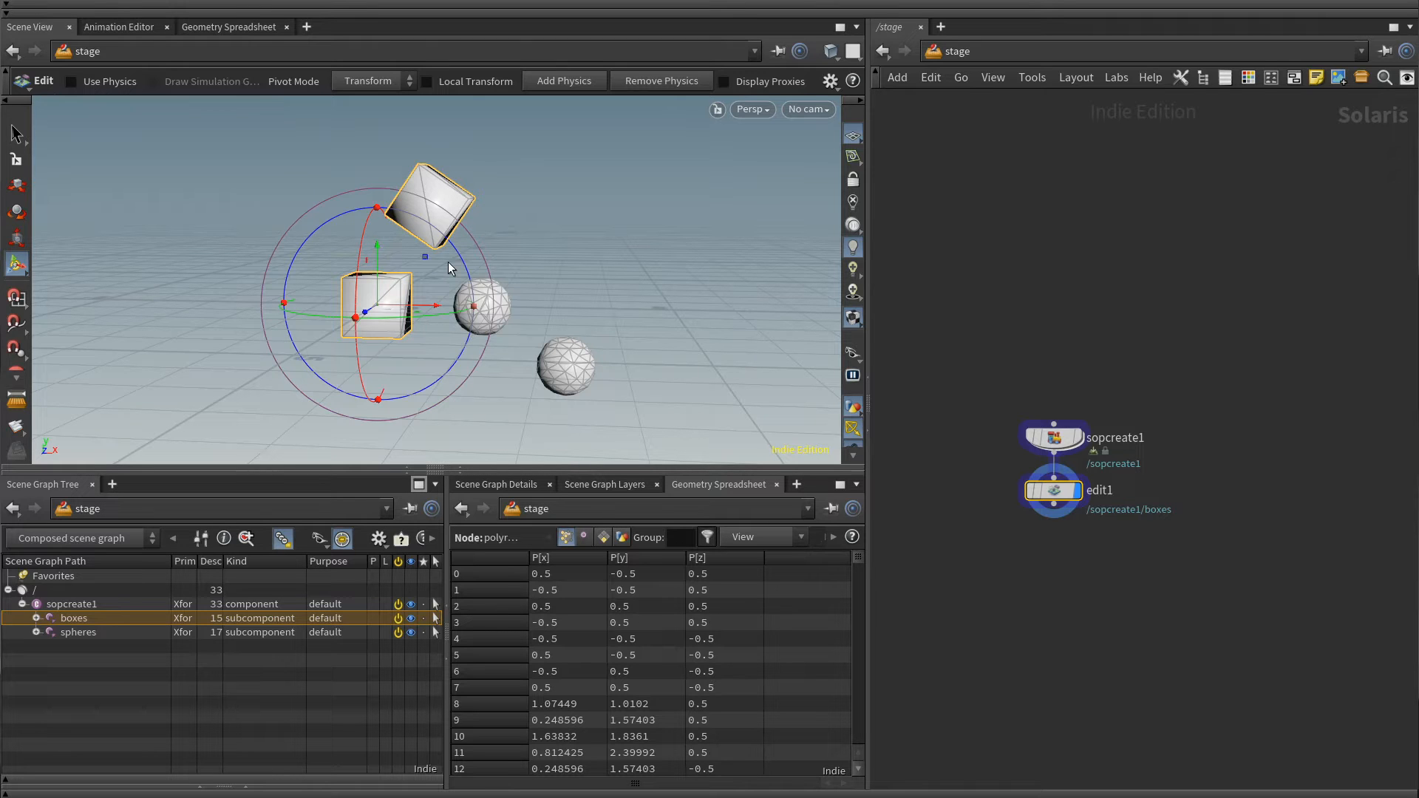
- Compare the Centroid and Transform pivot modes on the boxes, and examine the pivot's position relative to the boxes and spheres
right_click(394, 254)
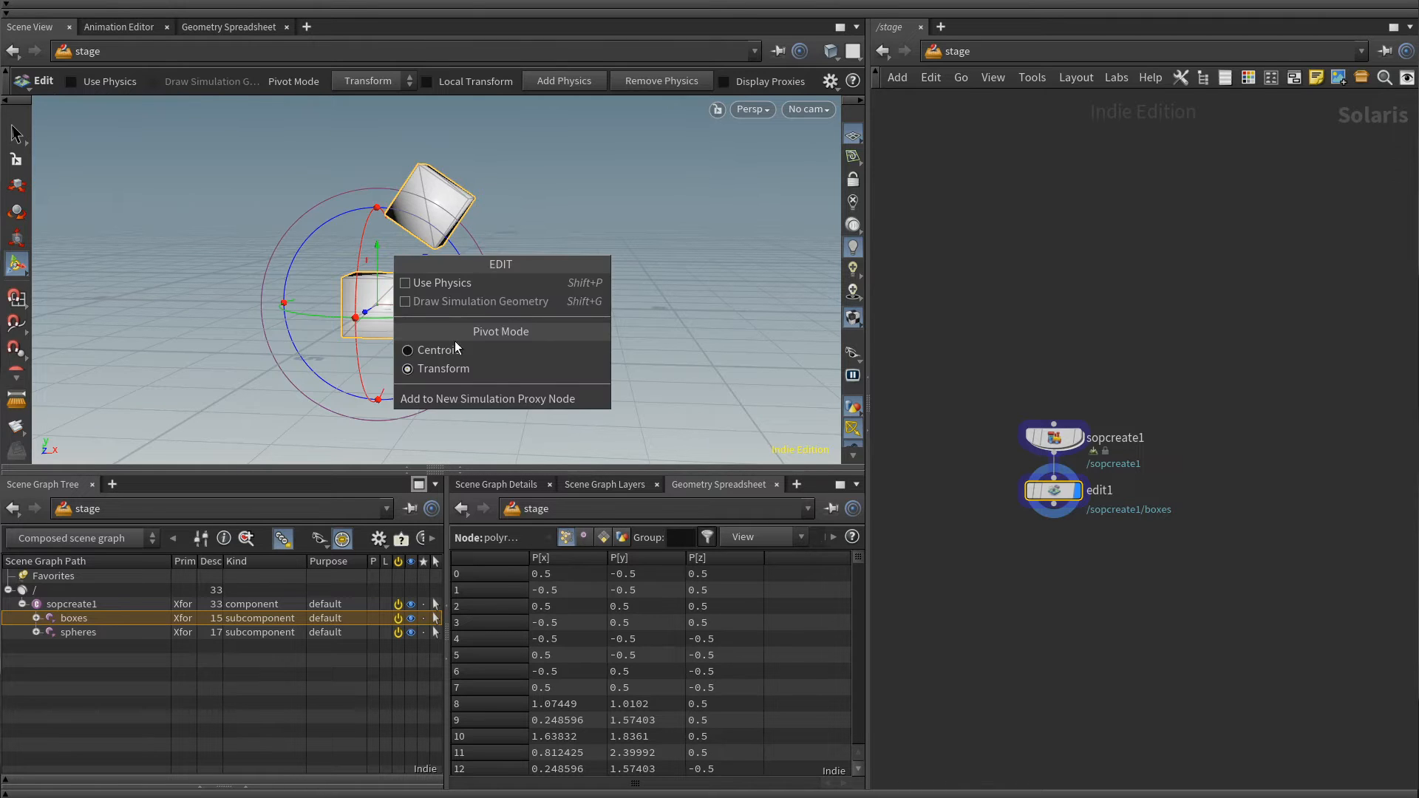
click(452, 349)
right_click(425, 238)
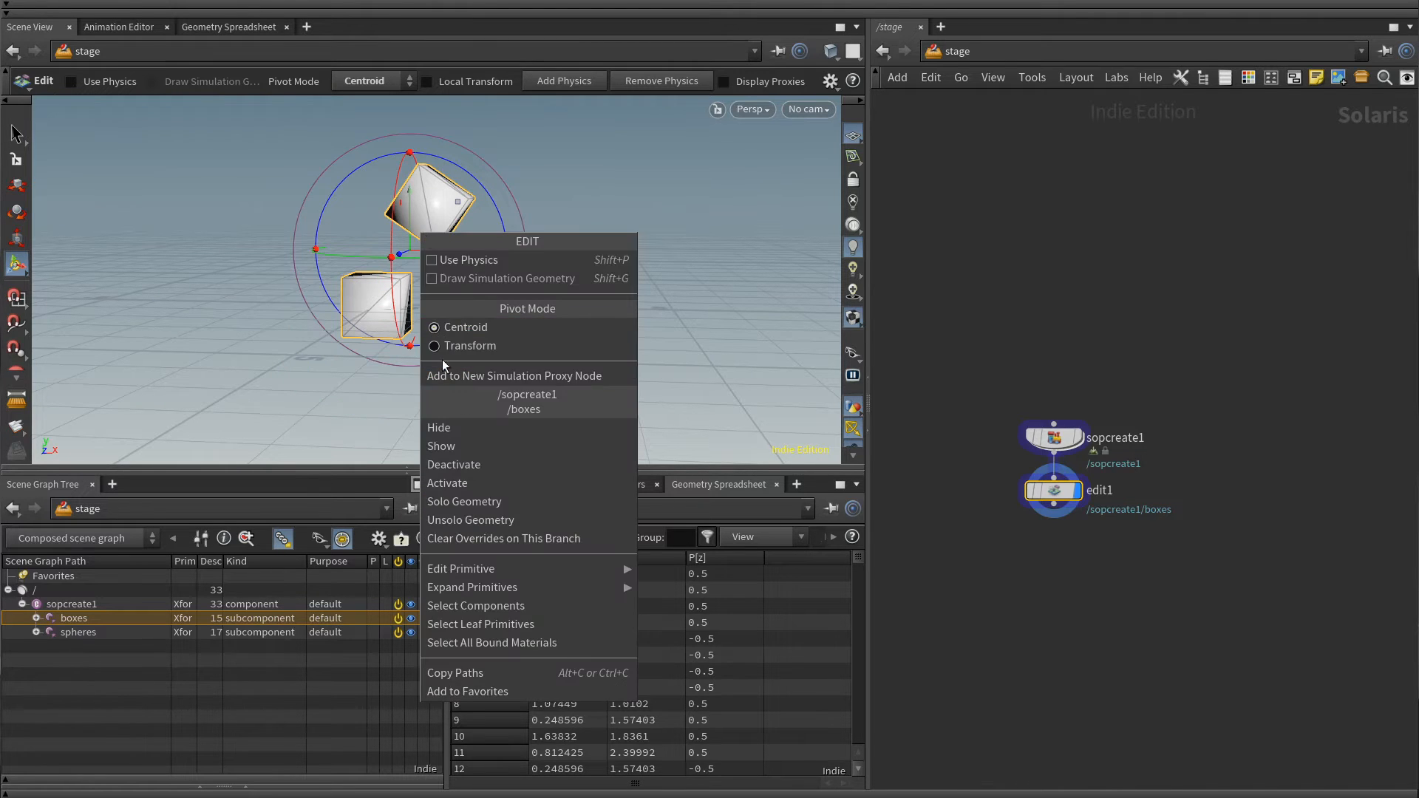
click(455, 388)
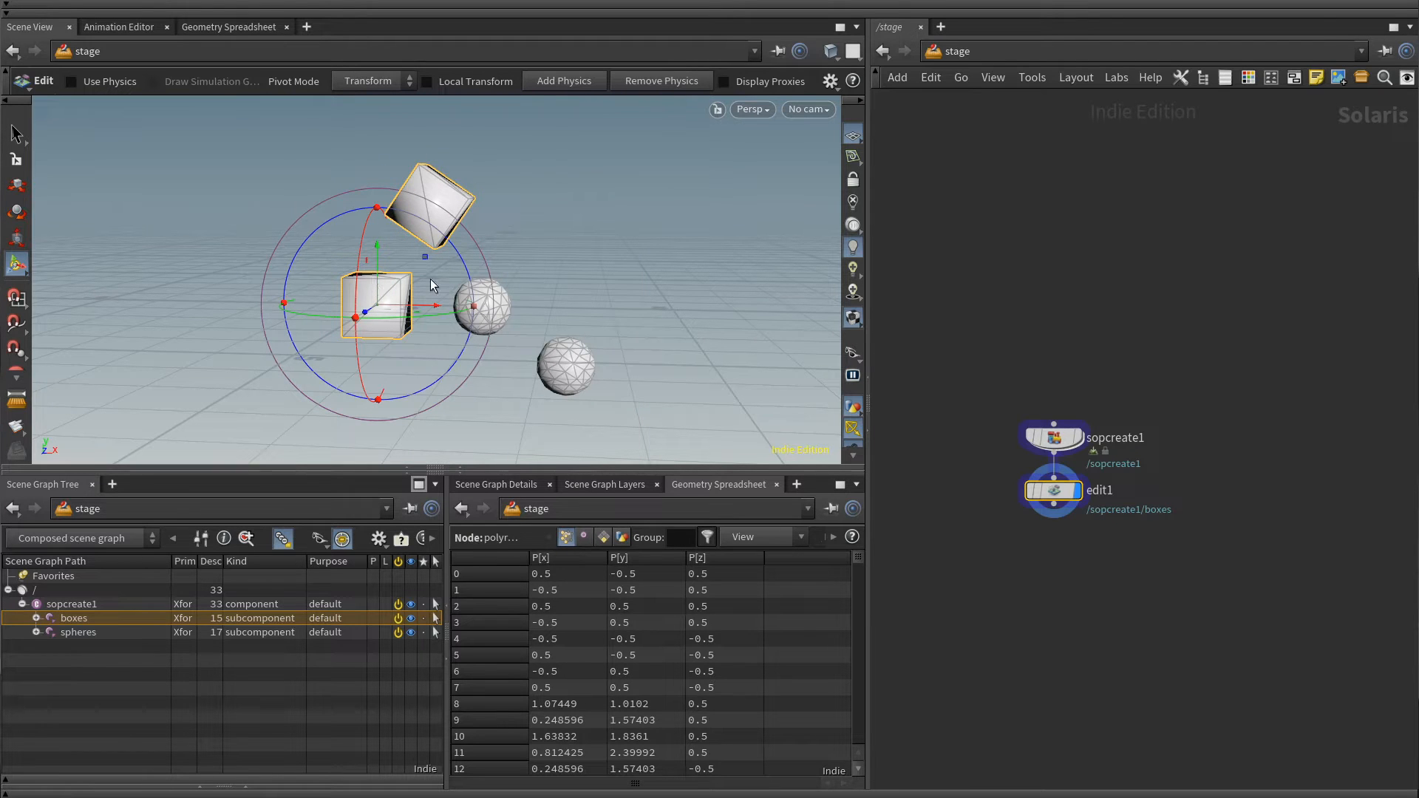
click(480, 296)
click(462, 194)
click(566, 368)
click(429, 203)
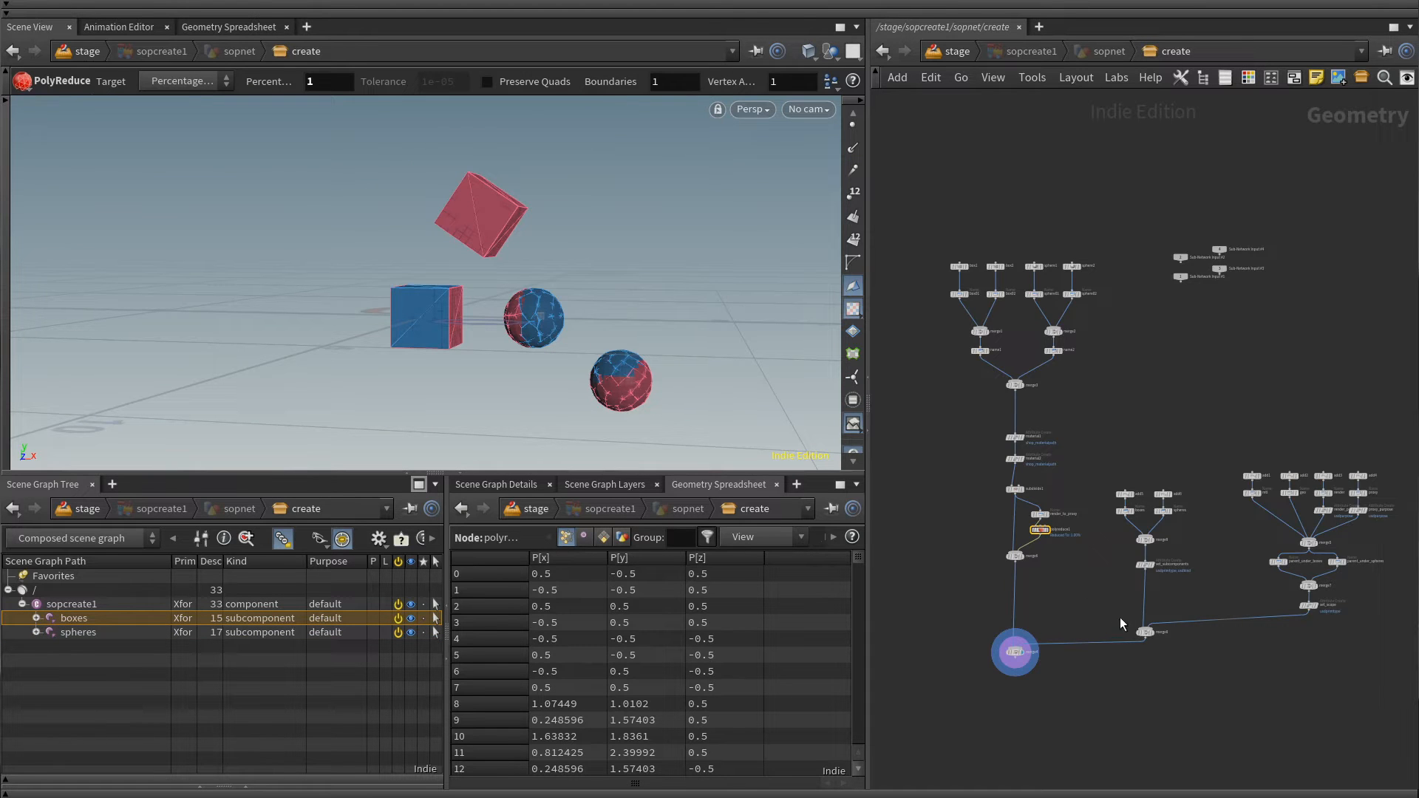
- Inside sopcreate1's create network, insert a Rig Pose node between set_subcomponents and merge8
scroll(1155, 606, up, 5)
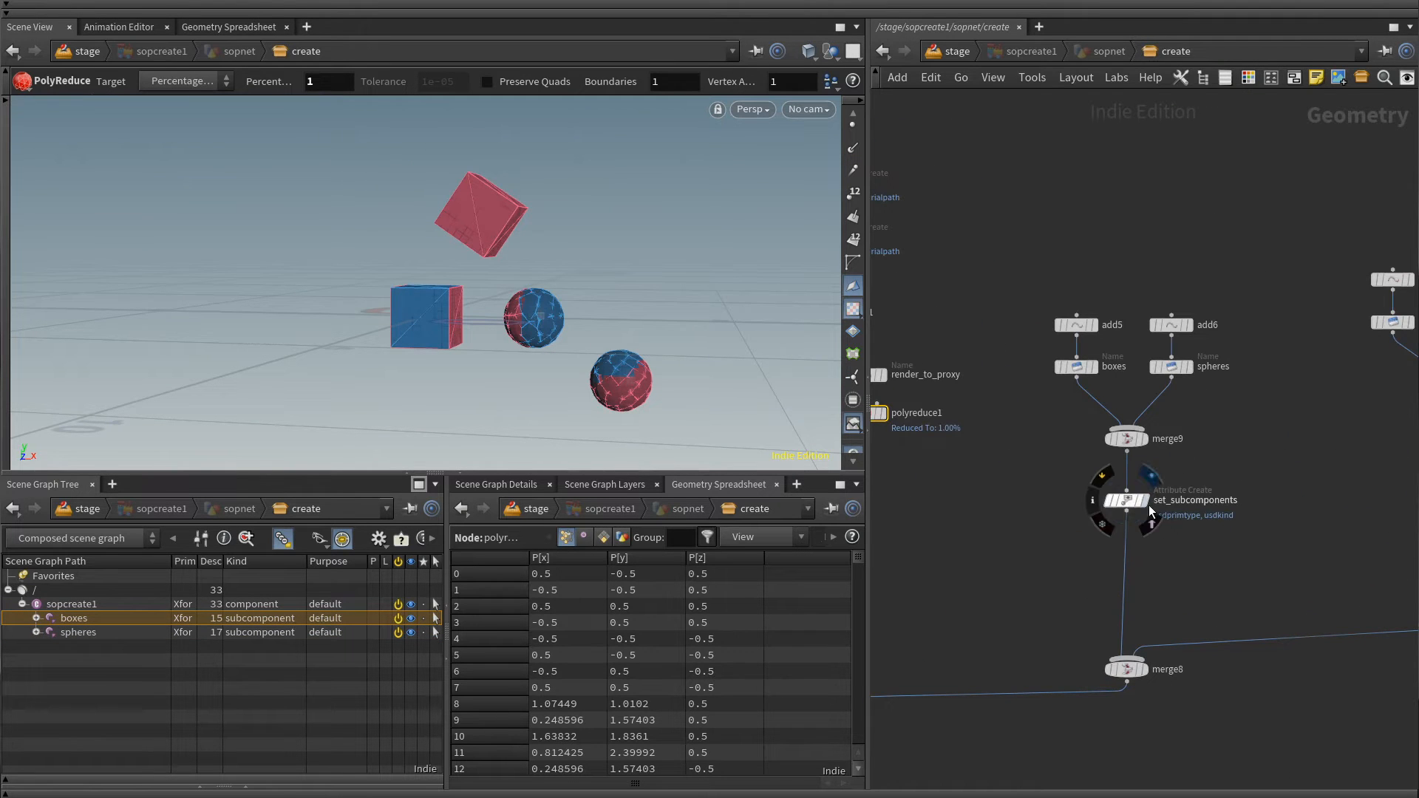
click(1134, 502)
click(1132, 508)
click(853, 195)
key(space+g)
alt+drag(430, 270, 421, 304)
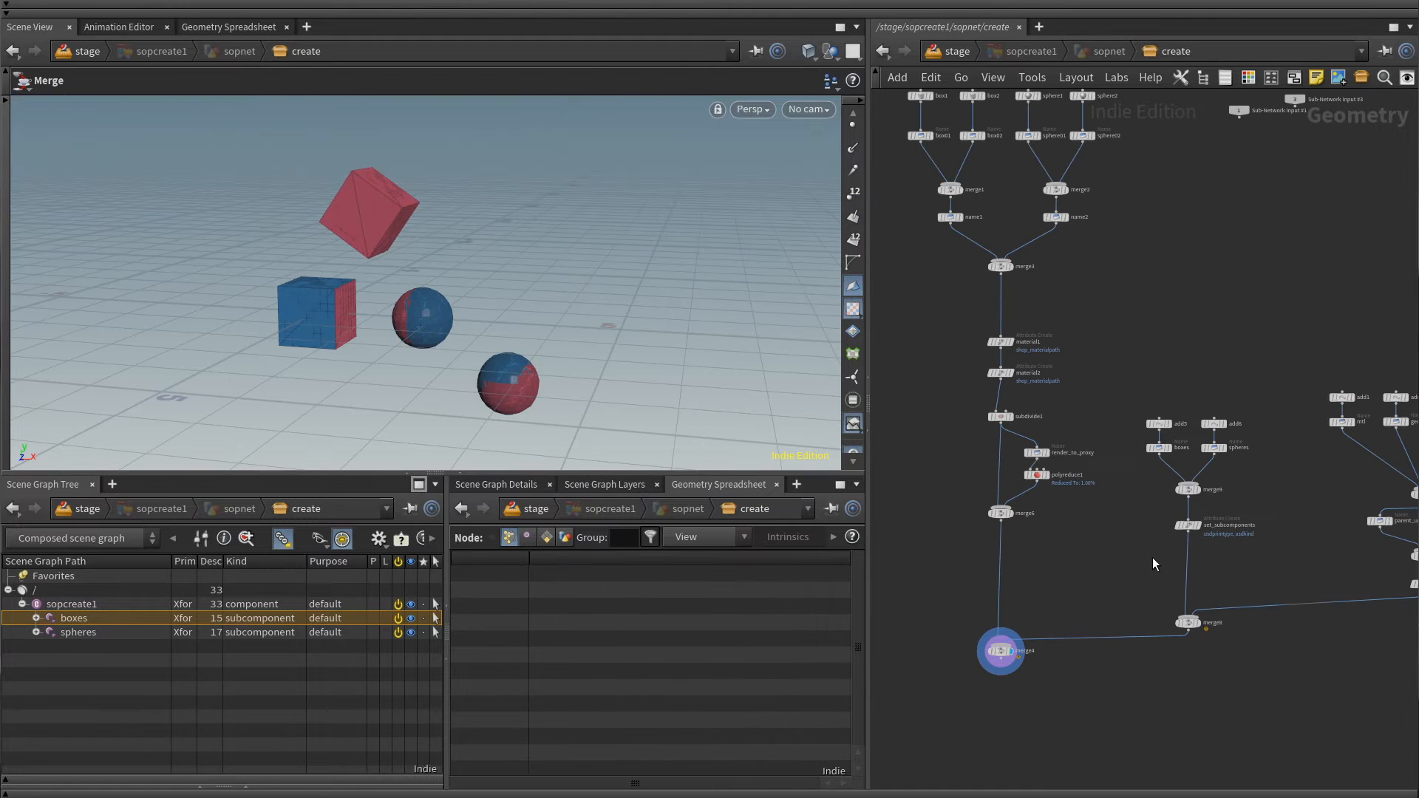
key(Tab)
text(rig pose)
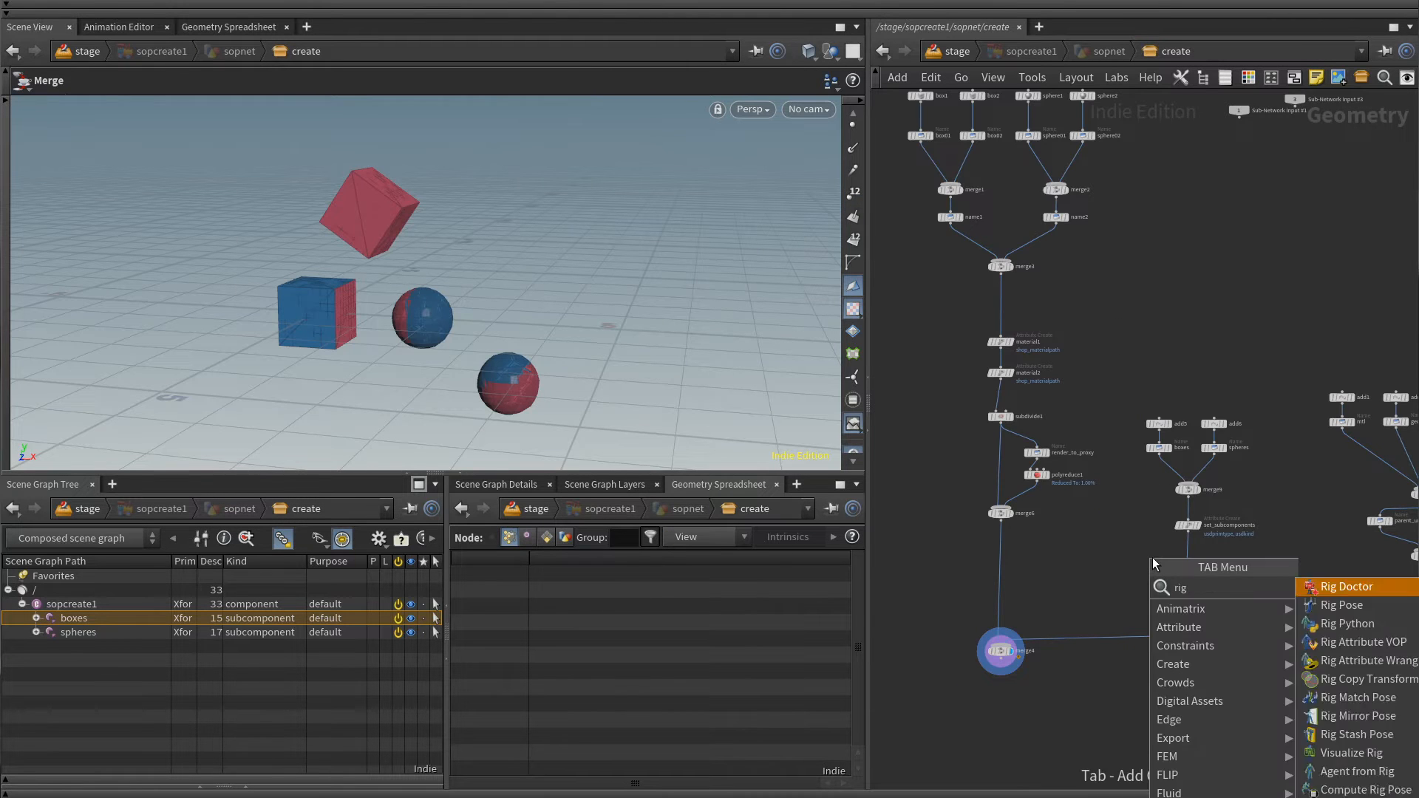
key(Return)
click(1190, 563)
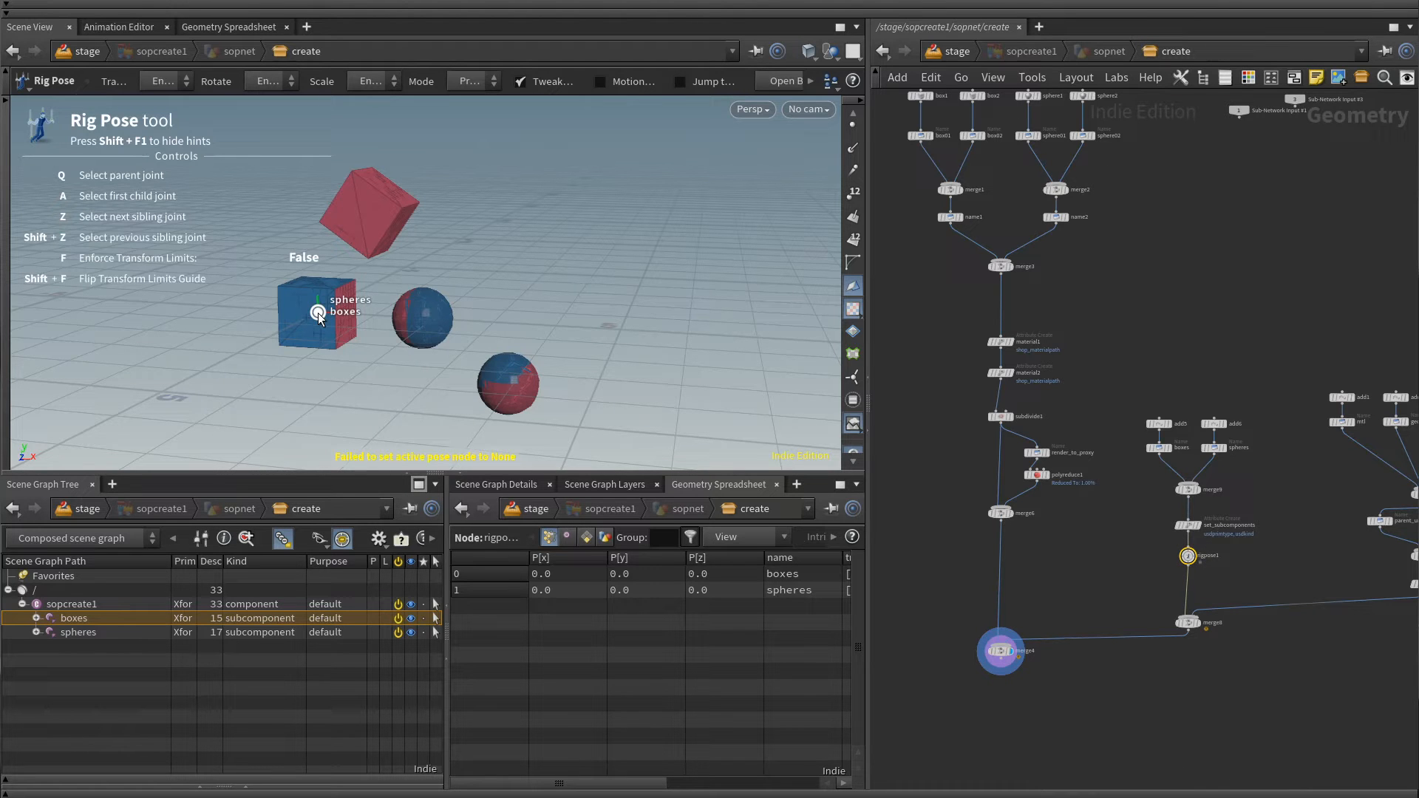
- Try the Rig Pose node after merge8 to examine its joints, and put it back below set_subcomponents
alt+right_drag(318, 313, 309, 333)
alt+middle_drag(492, 398, 459, 409)
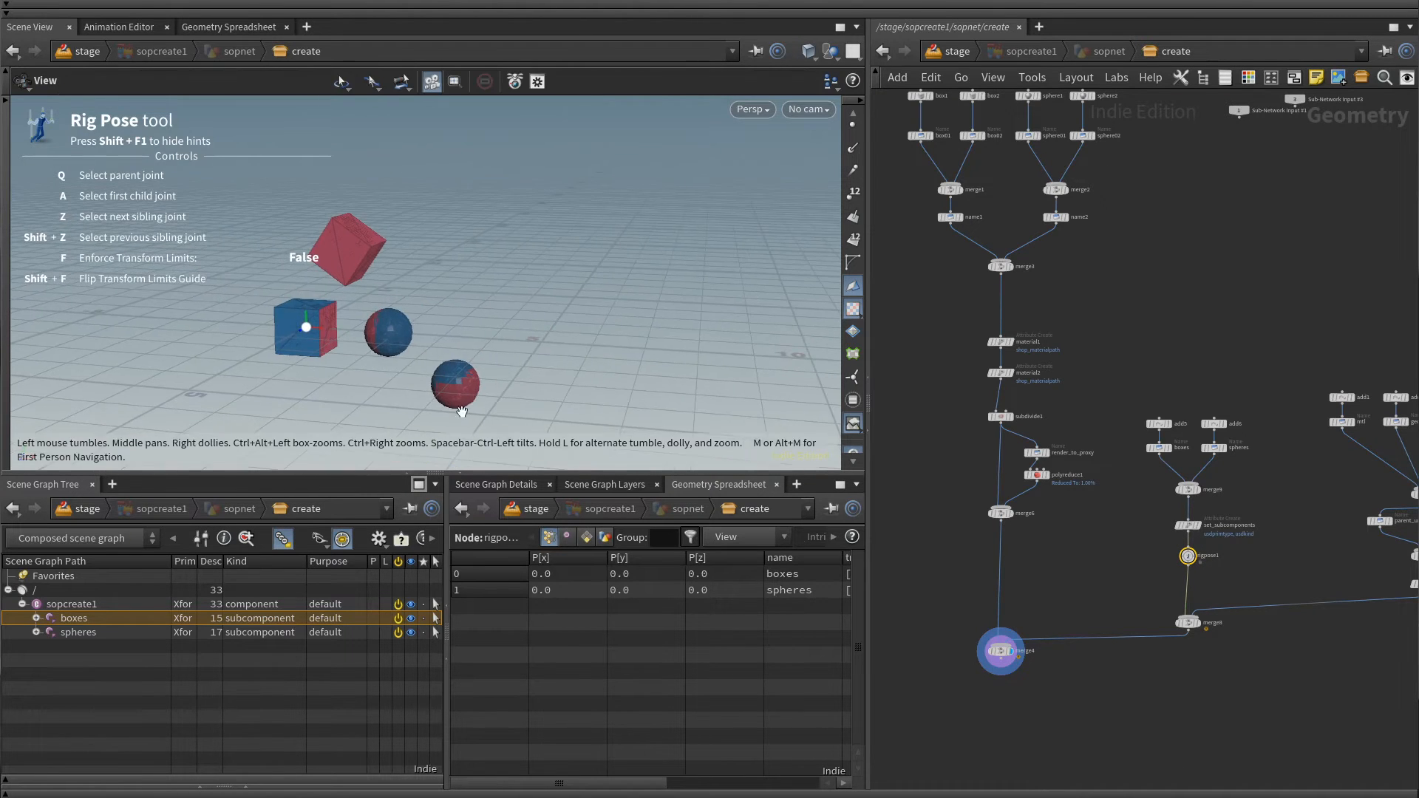
middle_drag(1221, 564, 1054, 575)
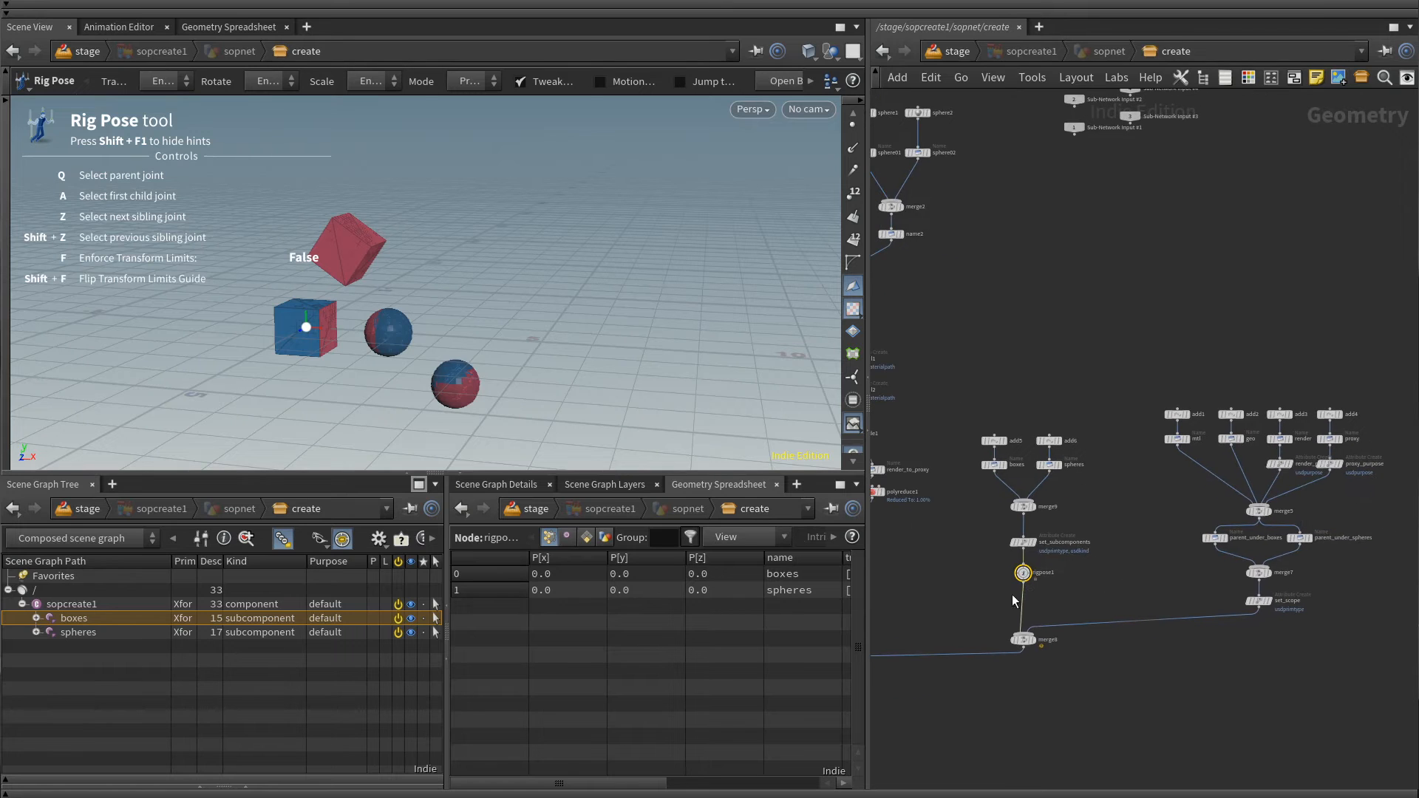
drag(1033, 582, 977, 678)
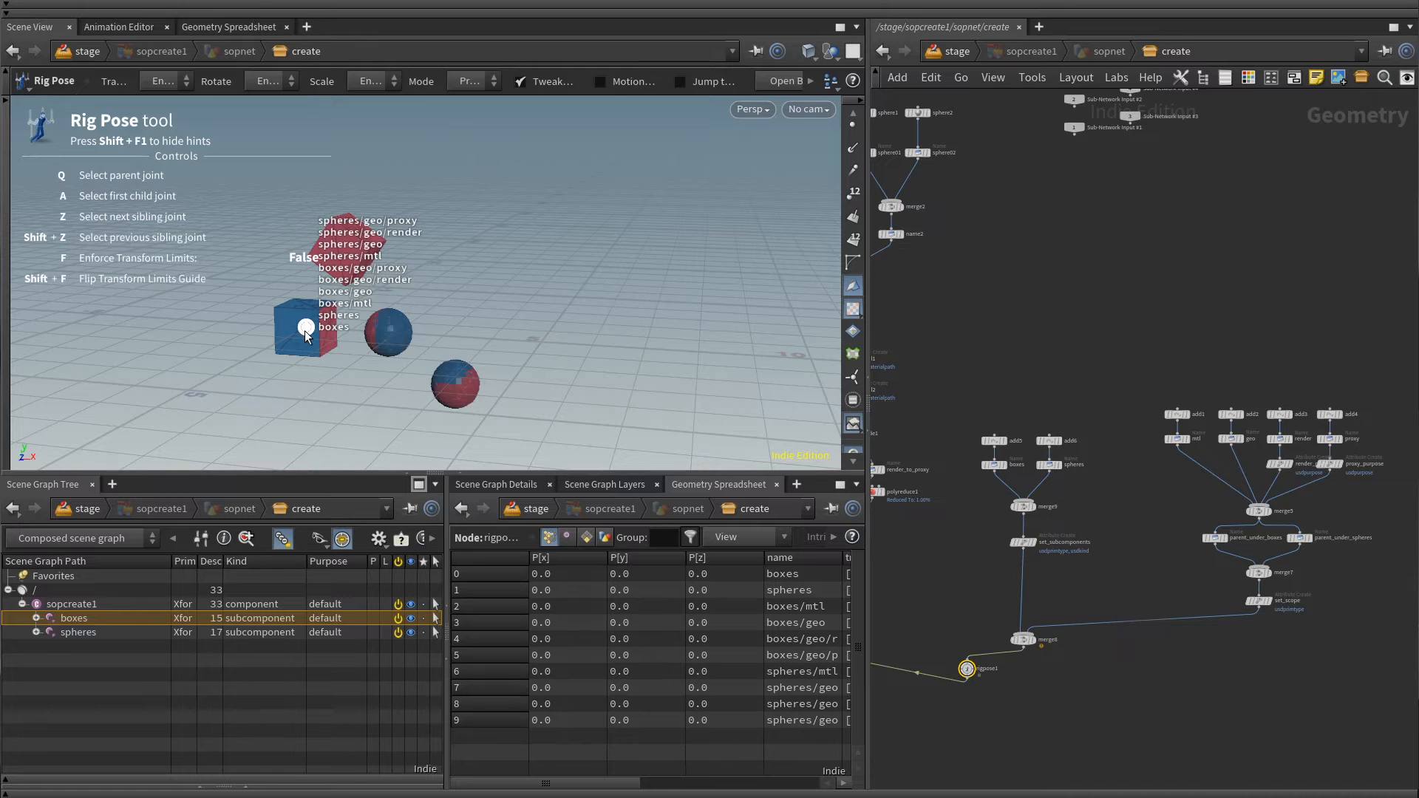
drag(968, 670, 1024, 578)
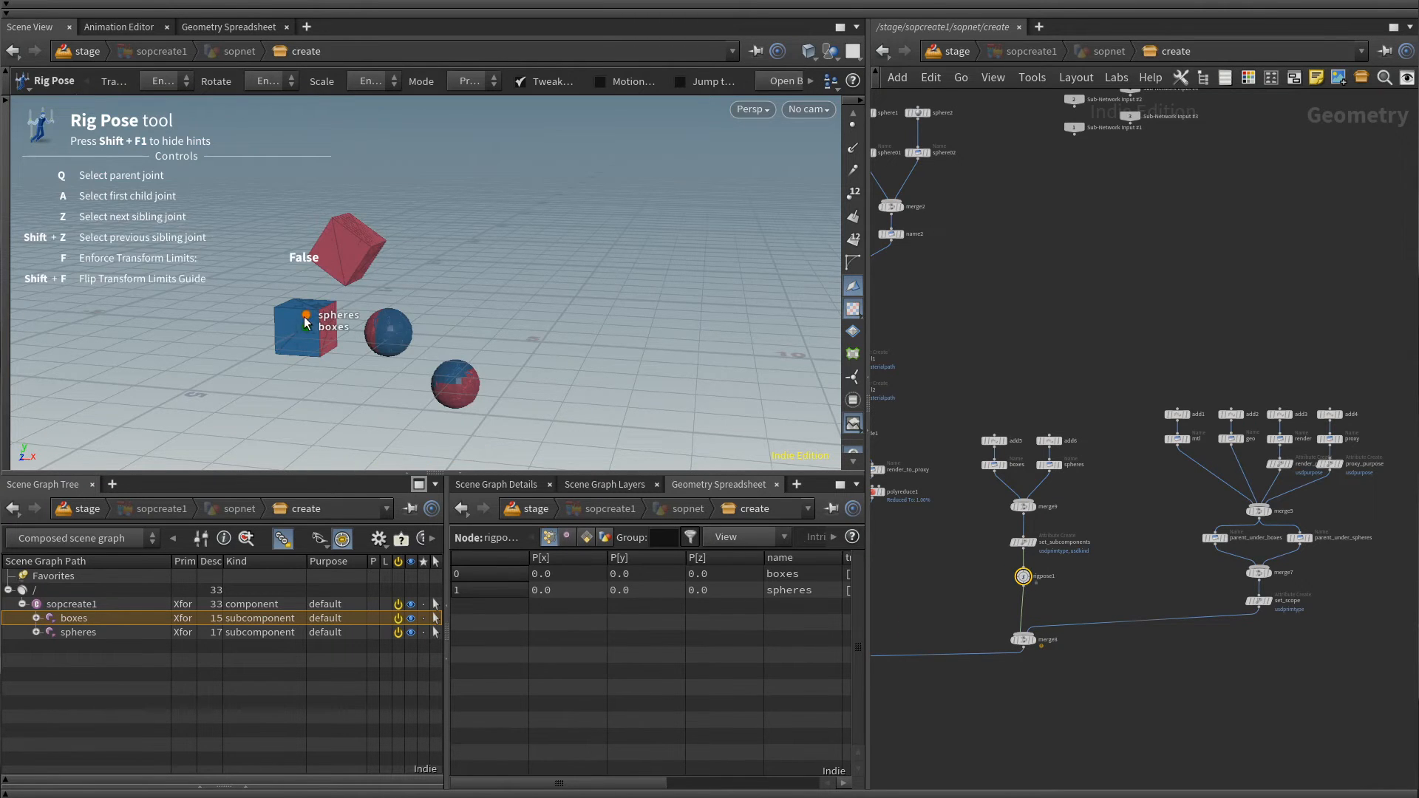
- Move the spheres joint to about X 1.83, Y 0 at the sphere beside the box, and rotate it
click(305, 316)
alt+drag(354, 384, 388, 352)
drag(343, 288, 407, 309)
drag(437, 256, 491, 293)
- Move the boxes joint to about X 0.94, Y 1.69 at the tilted red box, and rotate it to match
click(294, 336)
drag(341, 289, 318, 155)
drag(375, 204, 373, 209)
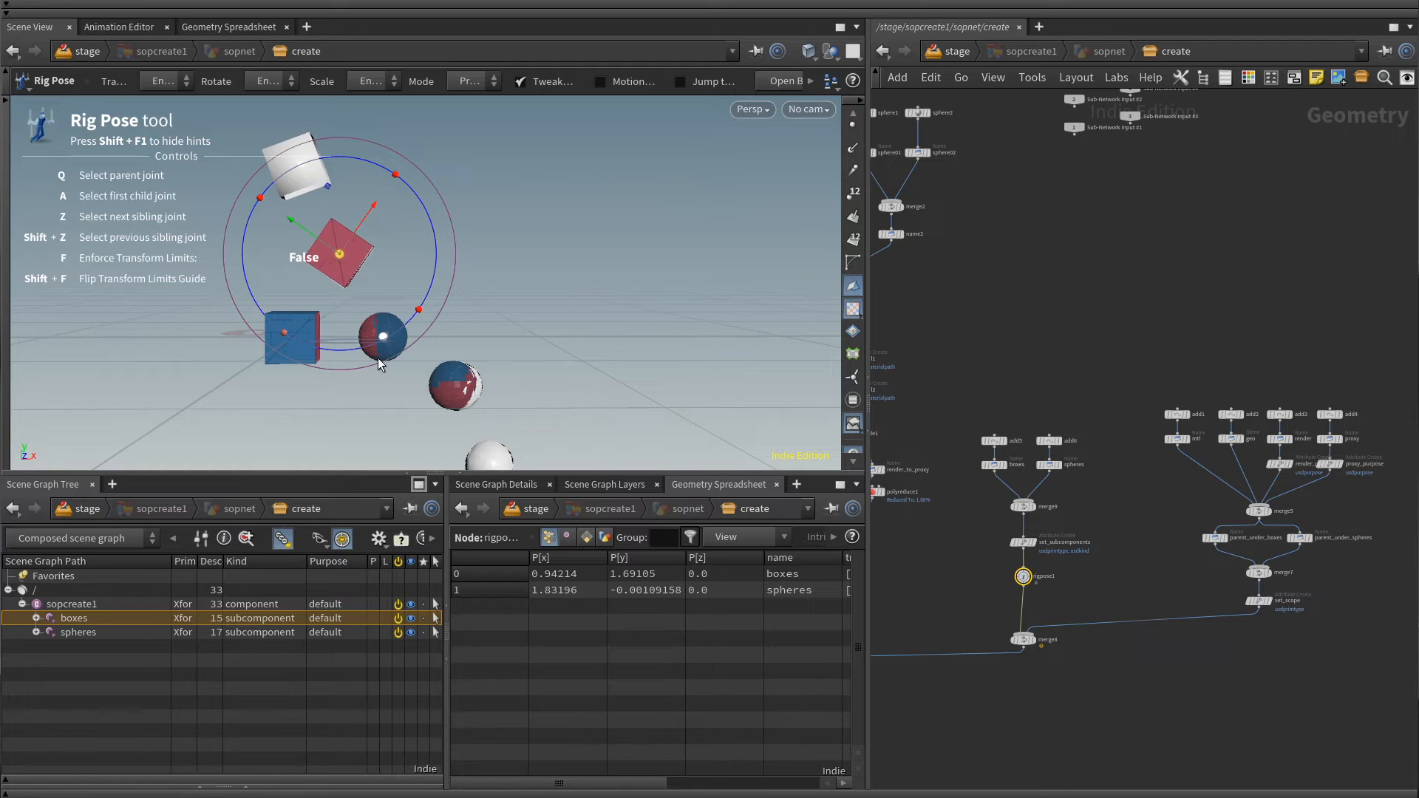
drag(392, 279, 357, 191)
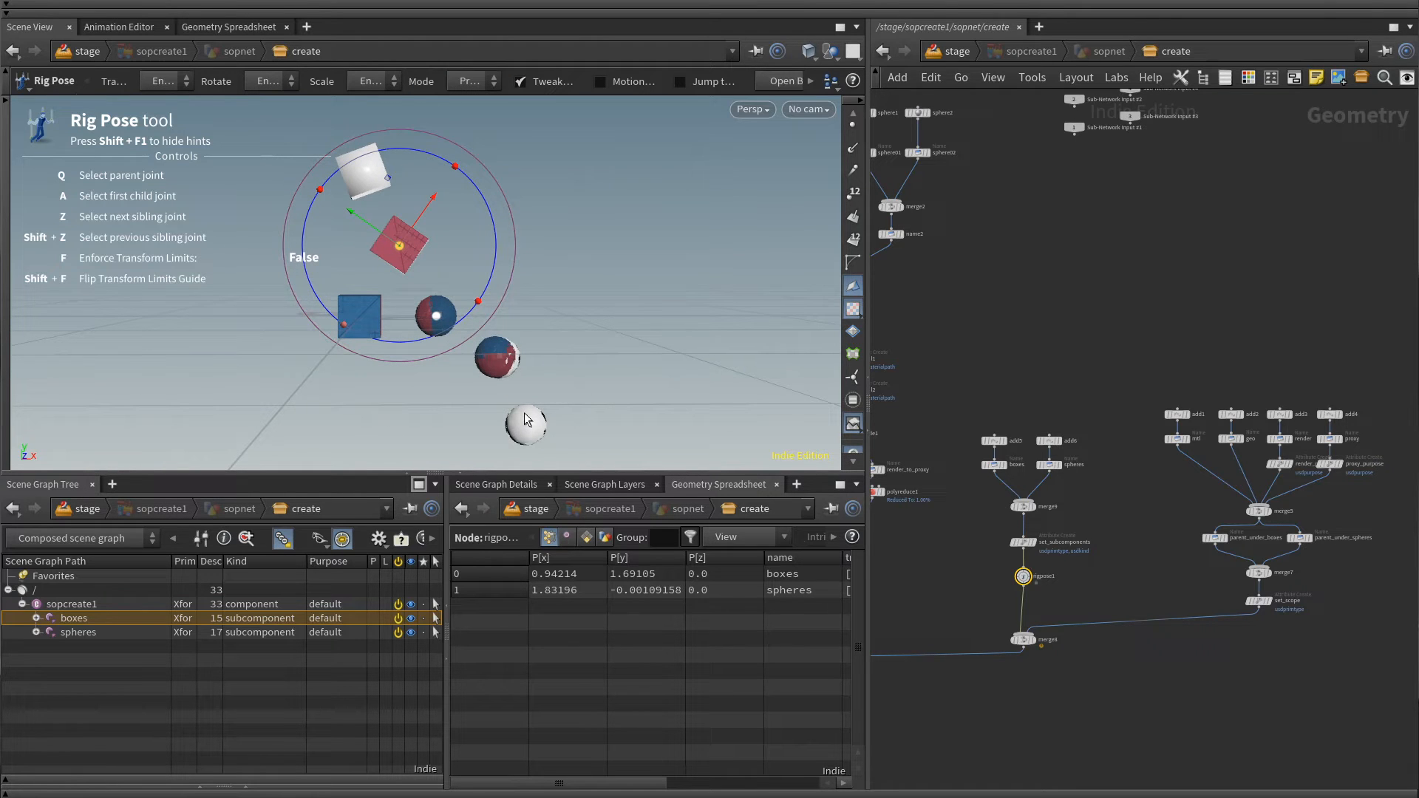
- Rename the Rig Pose node to set_pivots
scroll(977, 610, up, 3)
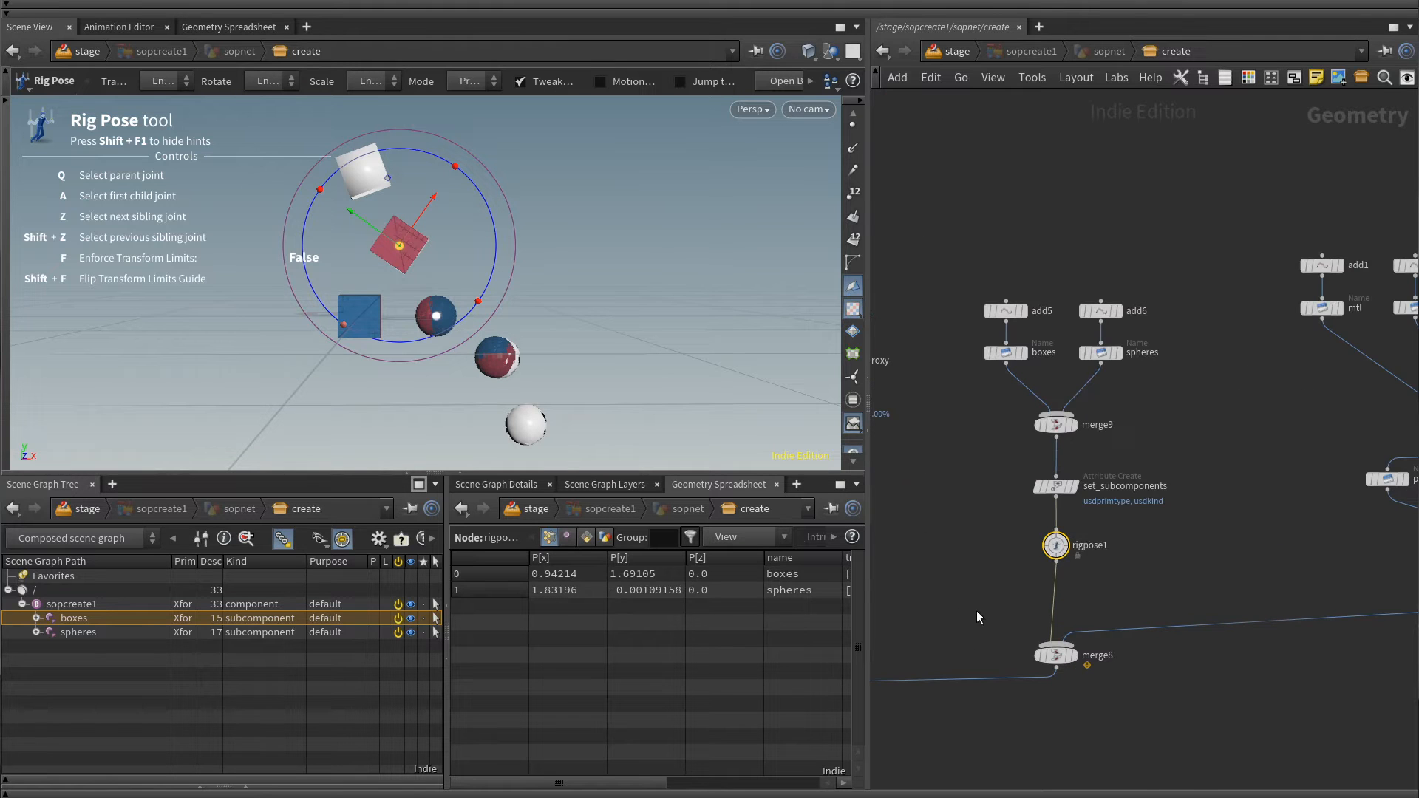
double_click(1102, 545)
text(set_pi)
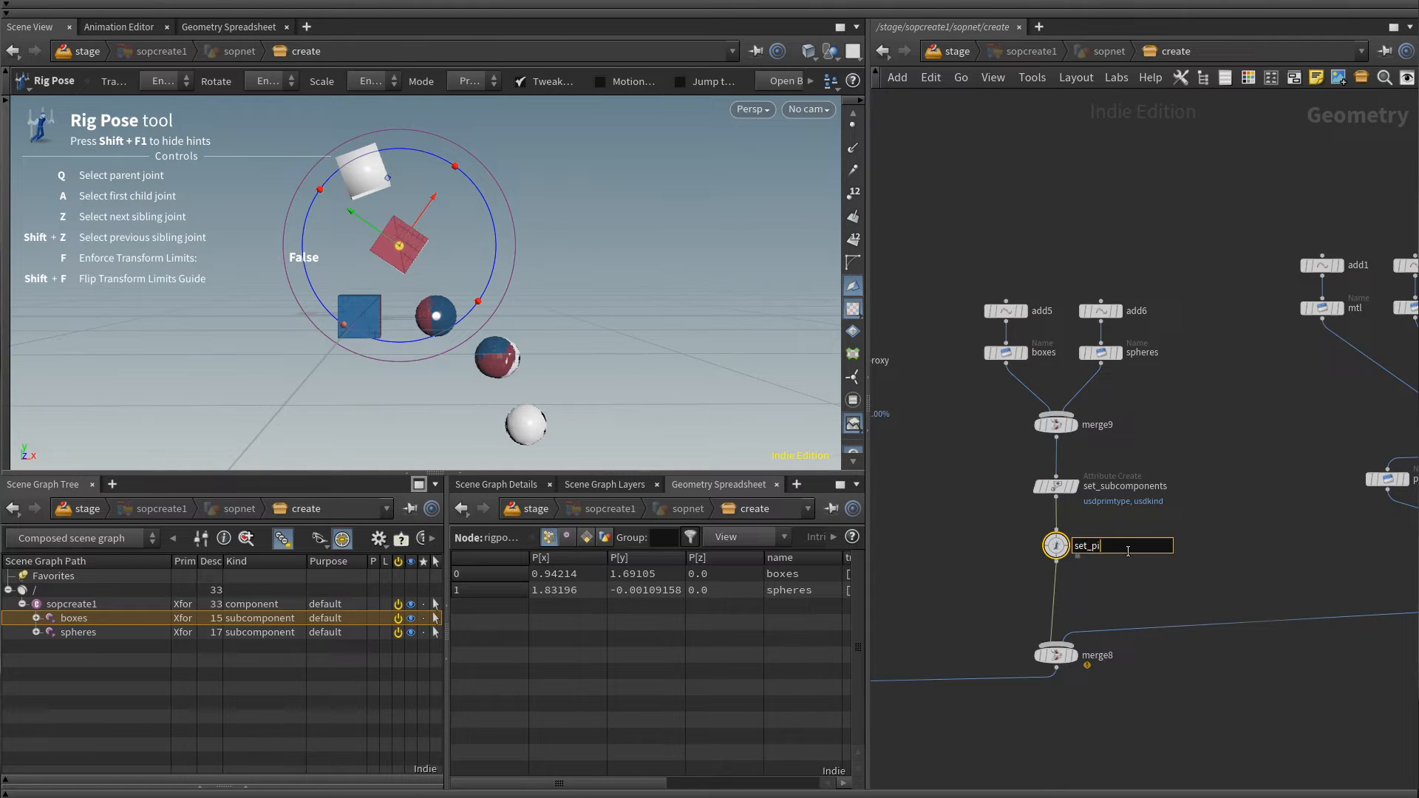
text(vots)
key(Return)
- Insert a Compute Transform node between set_pivots and merge8
key(Tab)
text(compute tran)
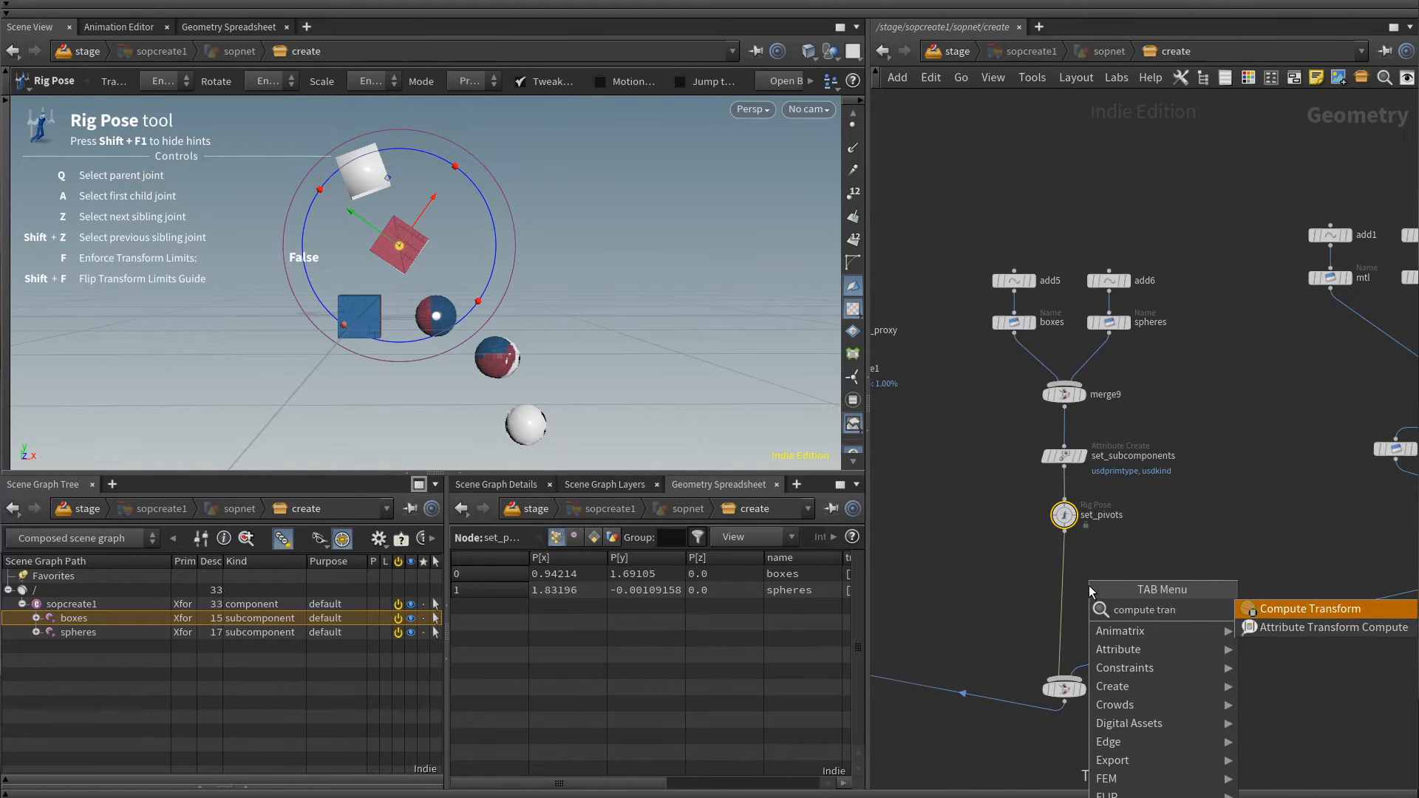
key(Return)
click(1064, 564)
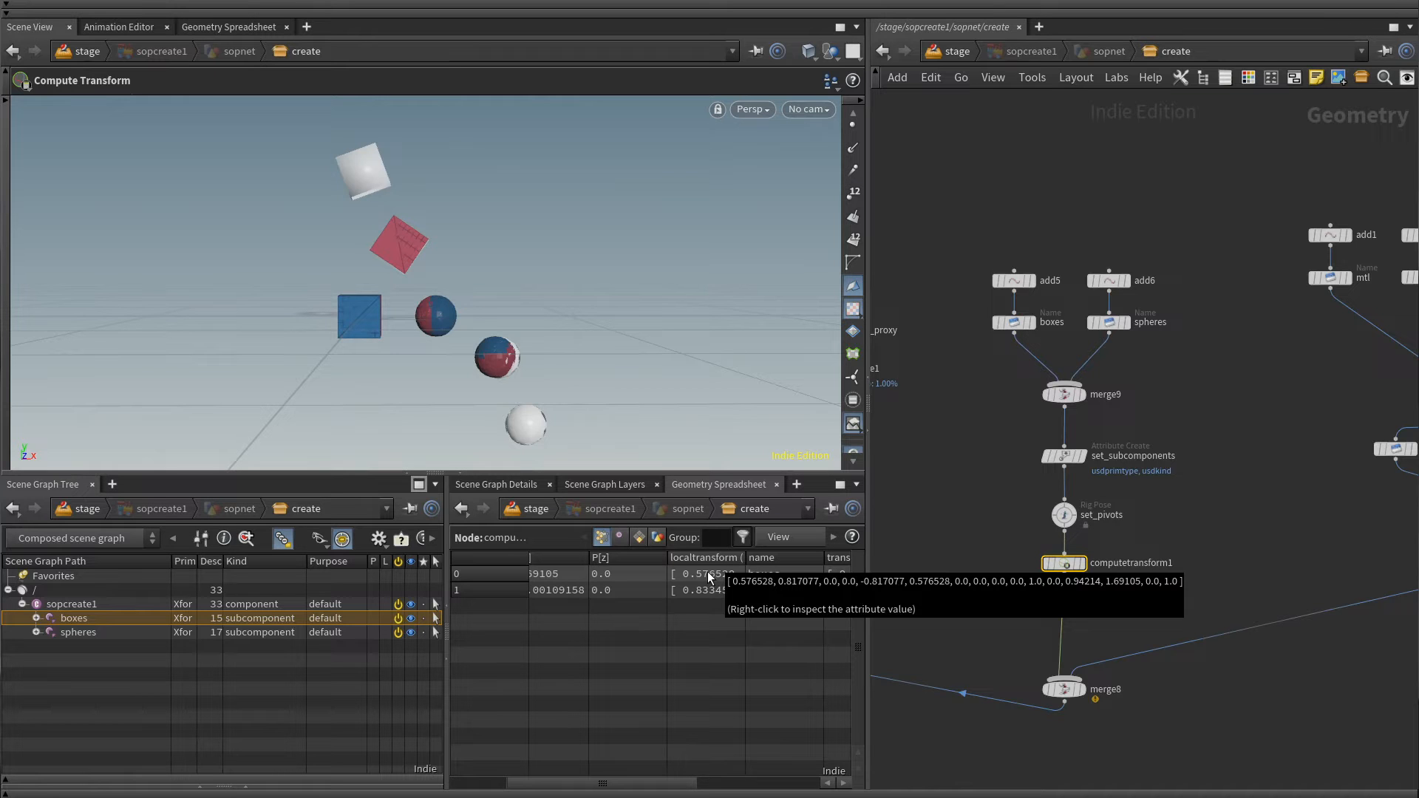
- Insert an Attribute Copy node between merge6 and merge4, feed computetransform1 into its second input, and name it copy_localtransform
middle_drag(962, 601, 1184, 571)
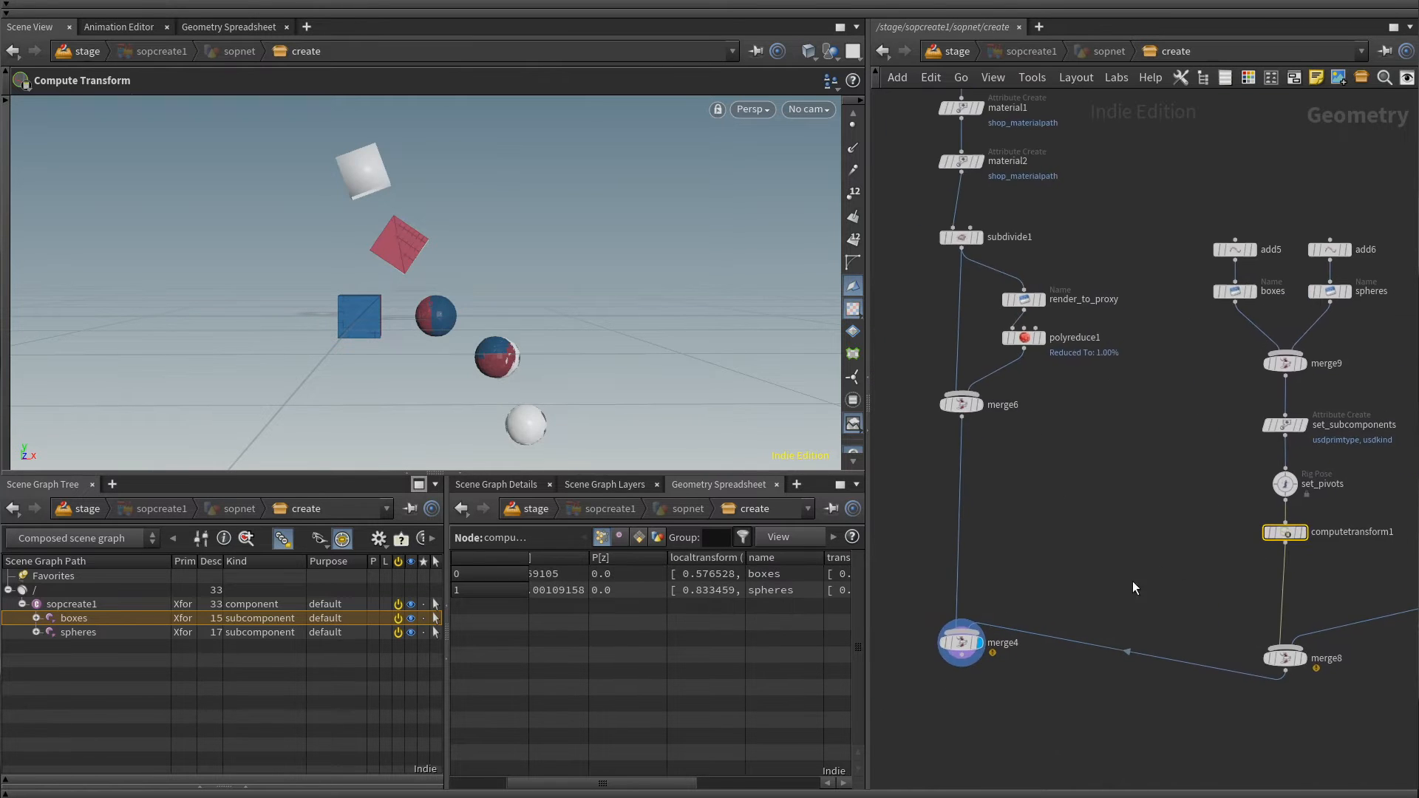
key(Tab)
text(attributecopy)
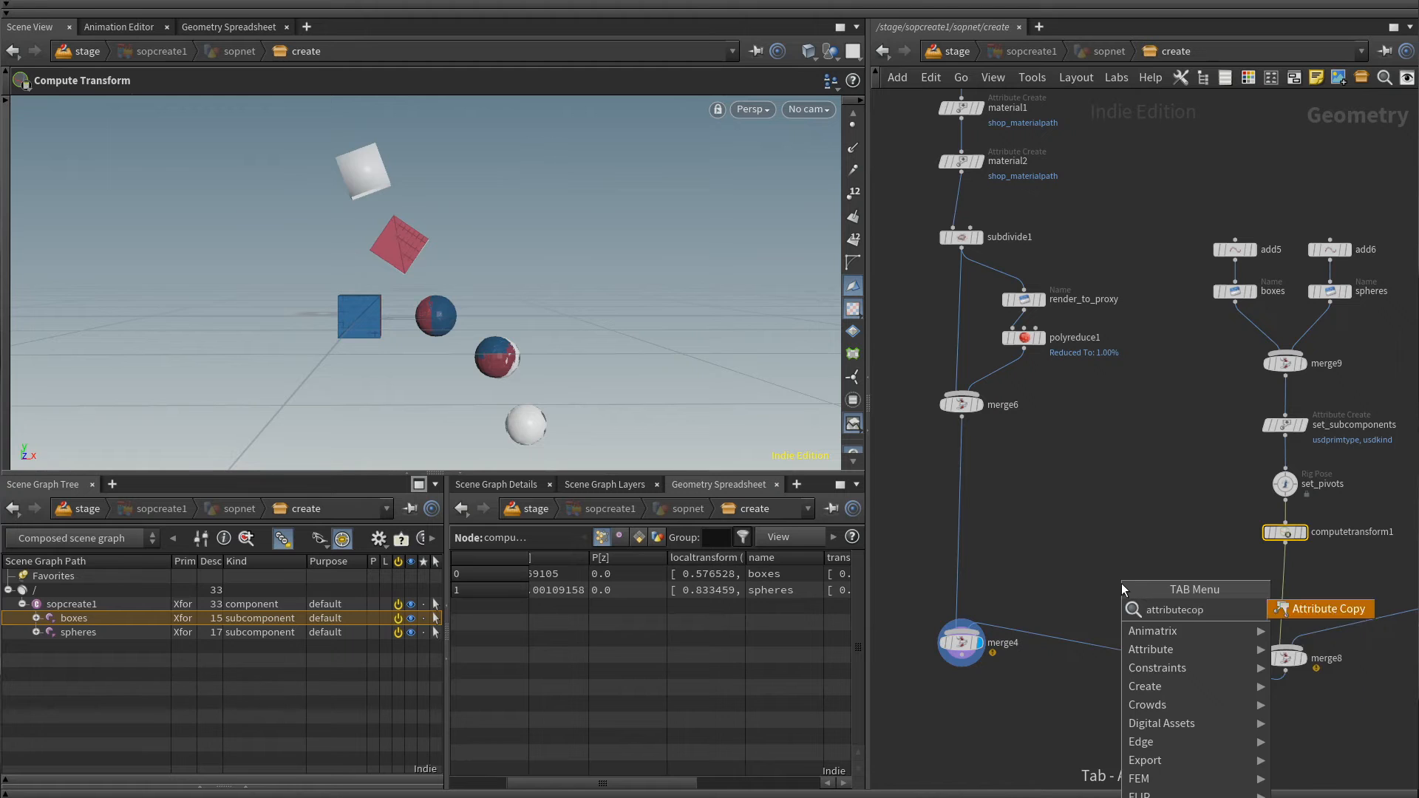
key(Return)
click(963, 589)
click(1285, 543)
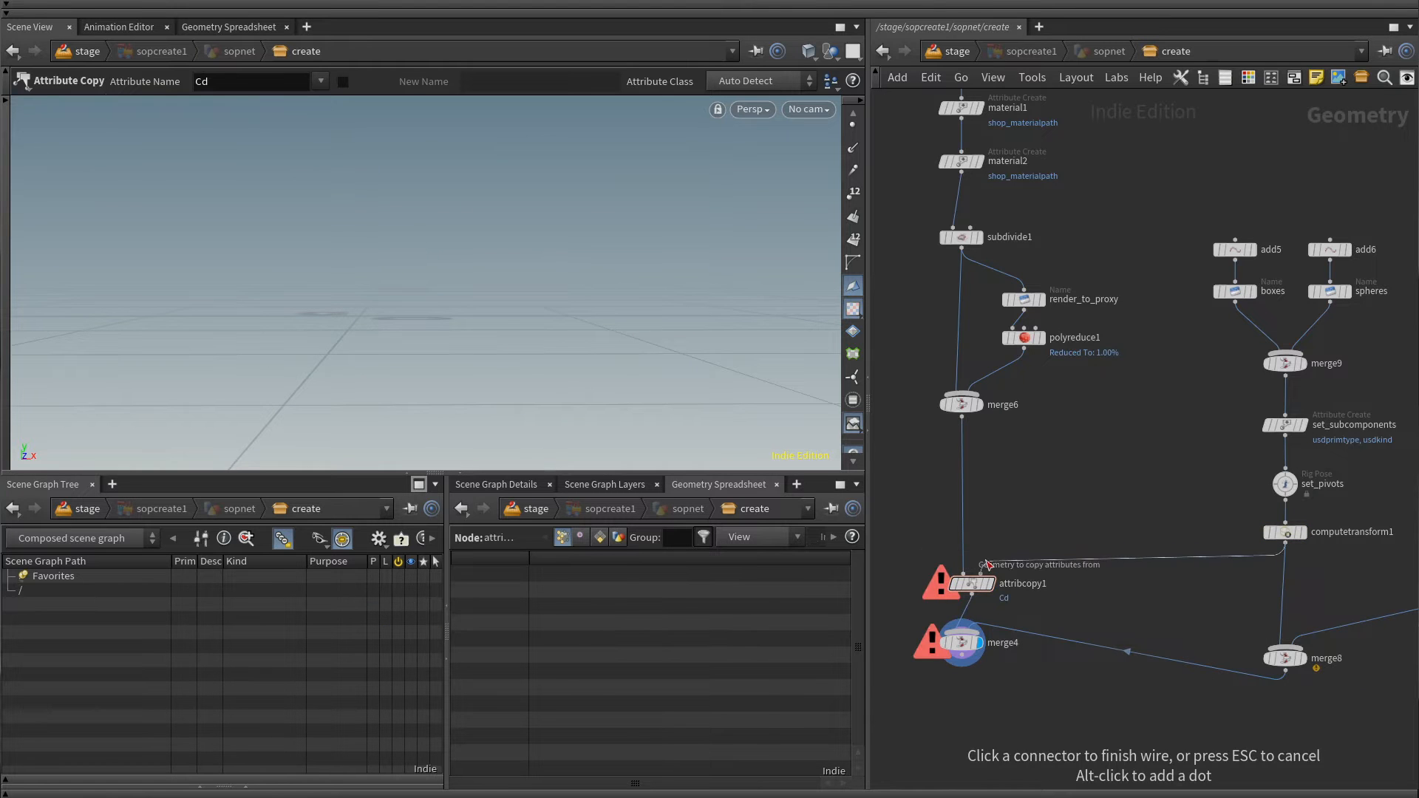
click(969, 579)
double_click(1011, 588)
text(copy_localtransform)
key(Return)
- Set the attribute name in copy_localtransform to localtransform
key(p)
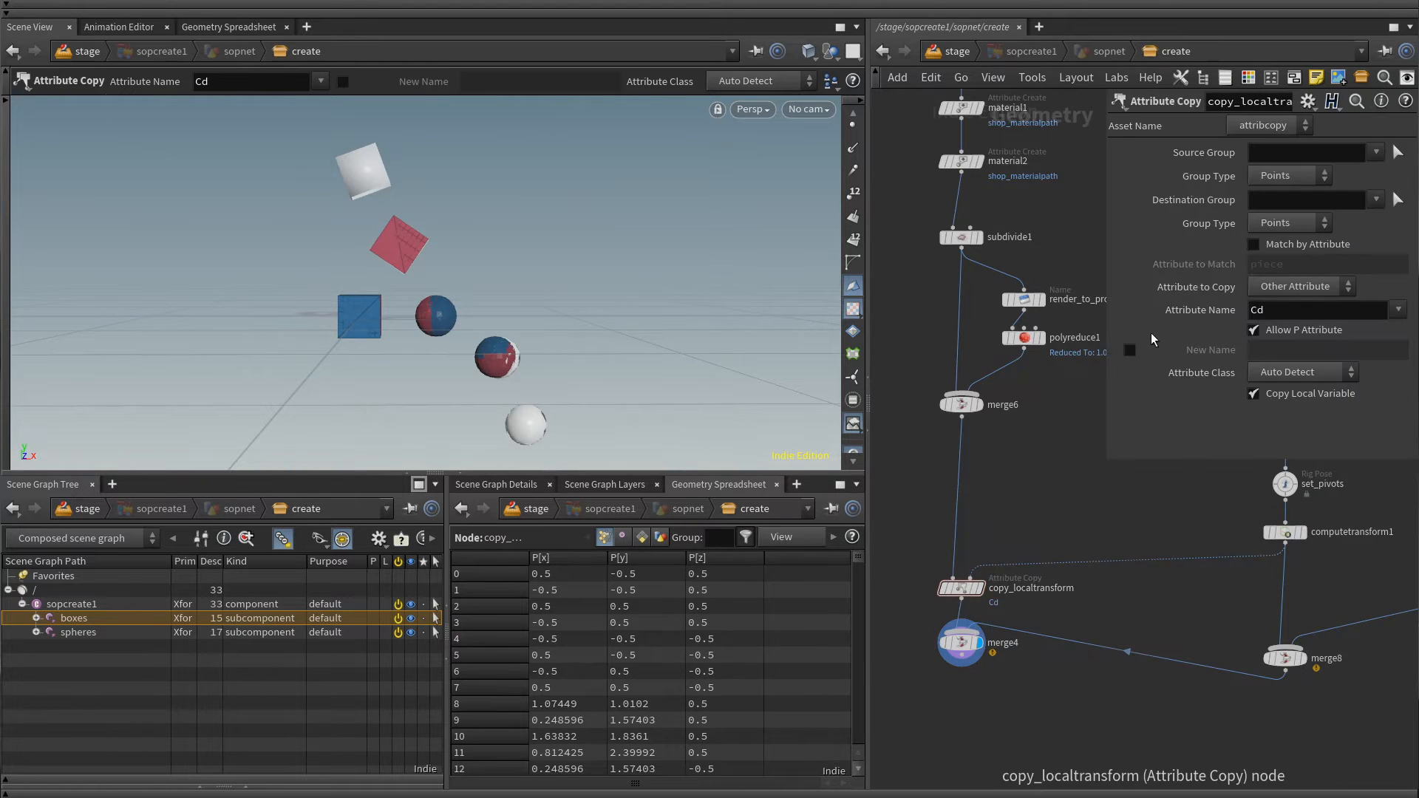
double_click(1287, 307)
key(BackSpace)
click(1396, 313)
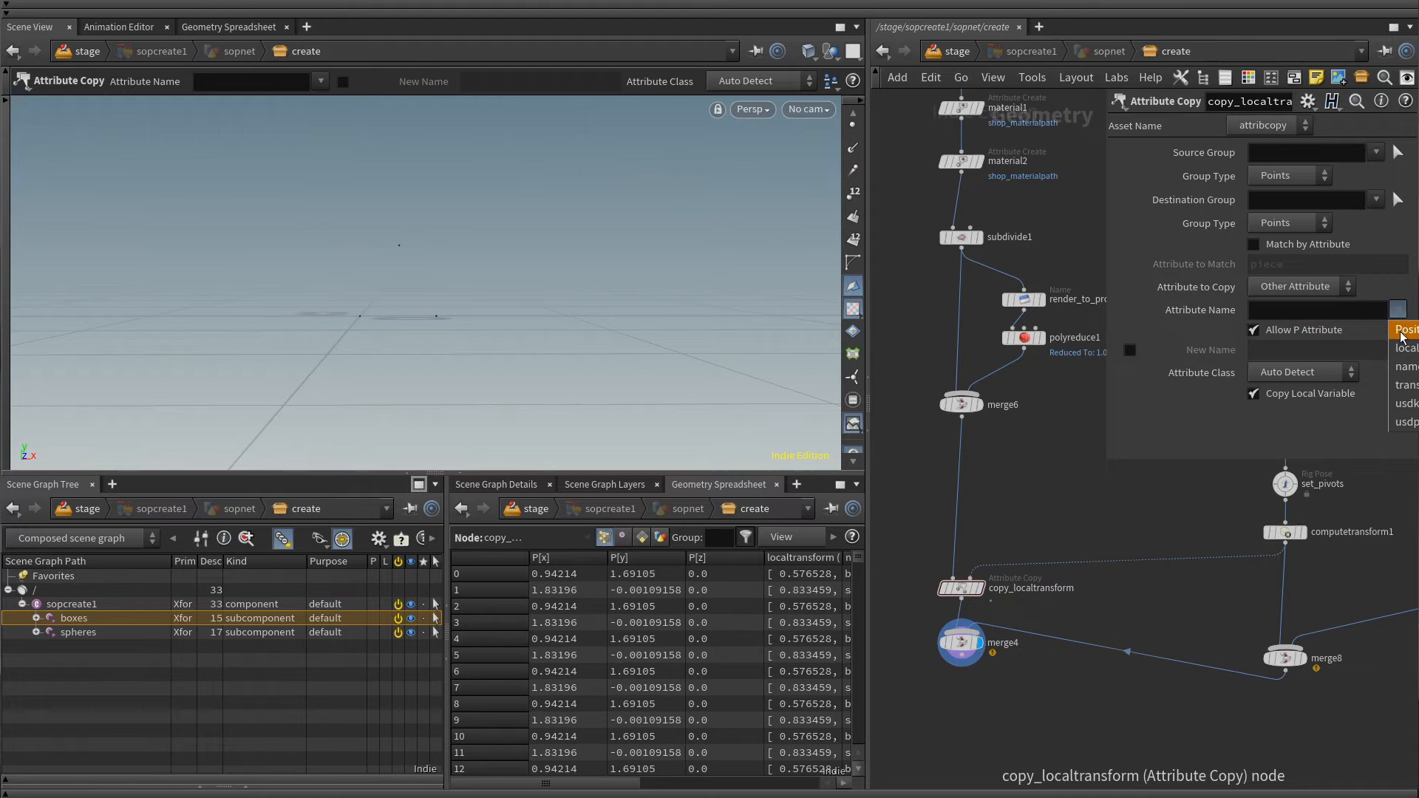
click(1401, 335)
- Insert an Attribute Promote node between merge6 and copy_localtransform, and name it name_to_points
mouse_move(984, 593)
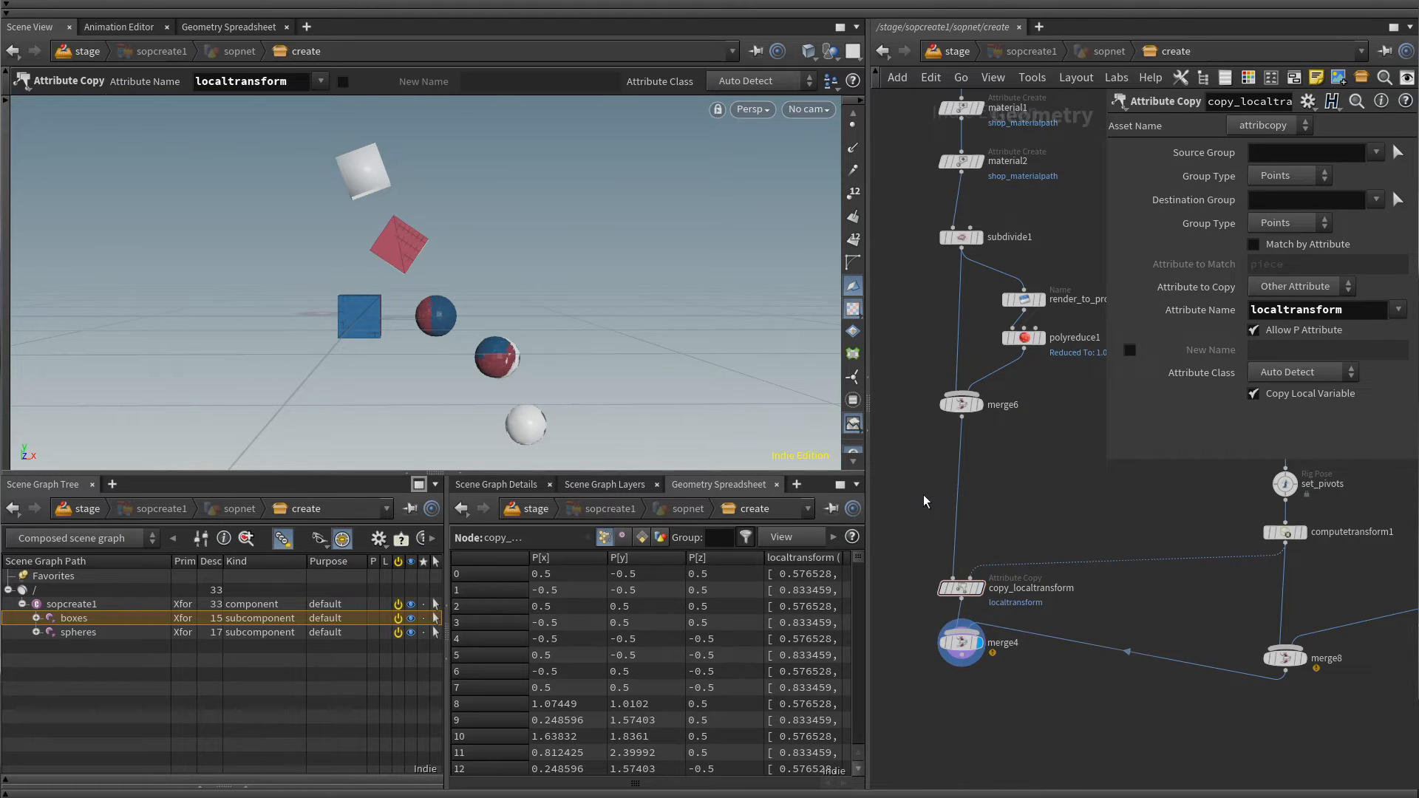
key(Tab)
text(add)
key(Return)
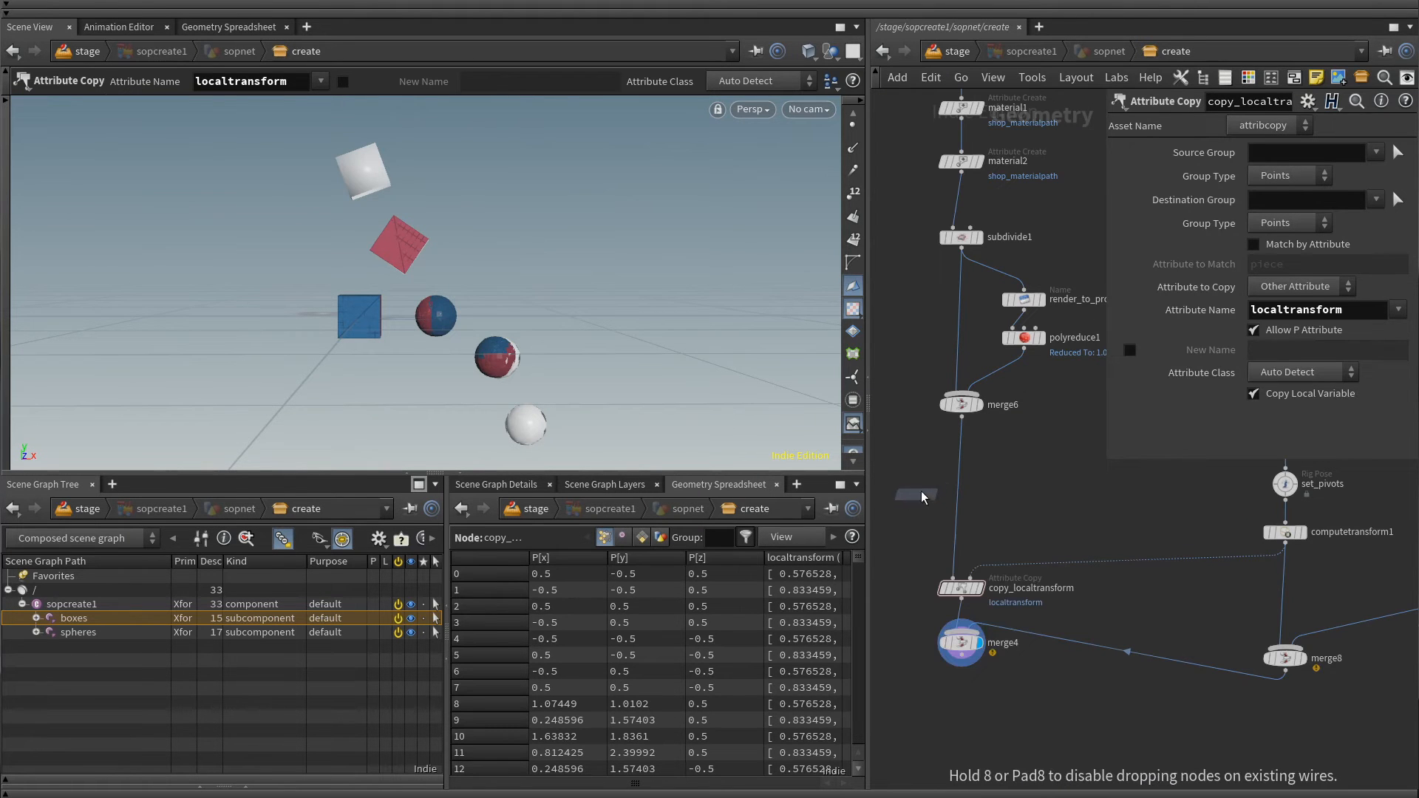
click(963, 479)
double_click(1034, 476)
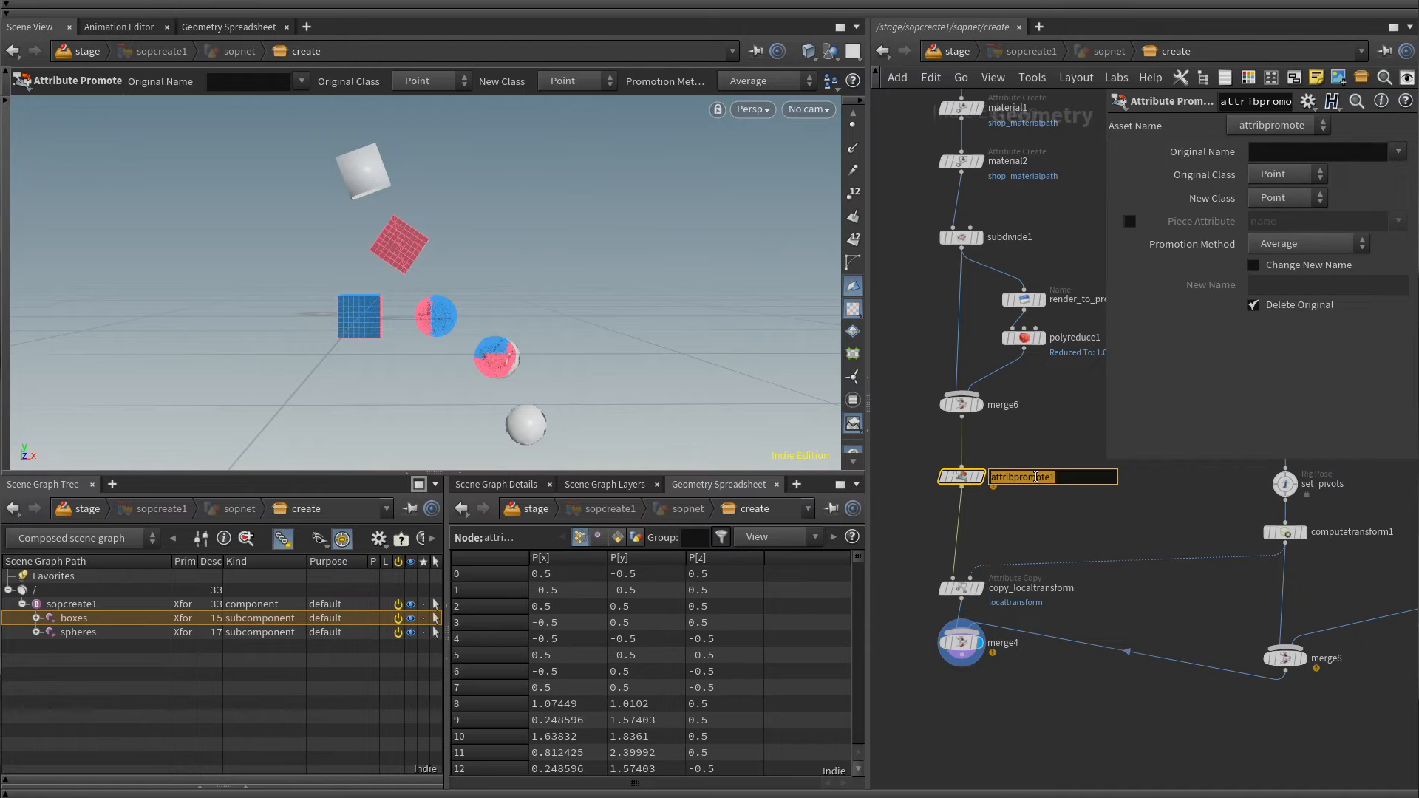
text(name_to_points)
key(Return)
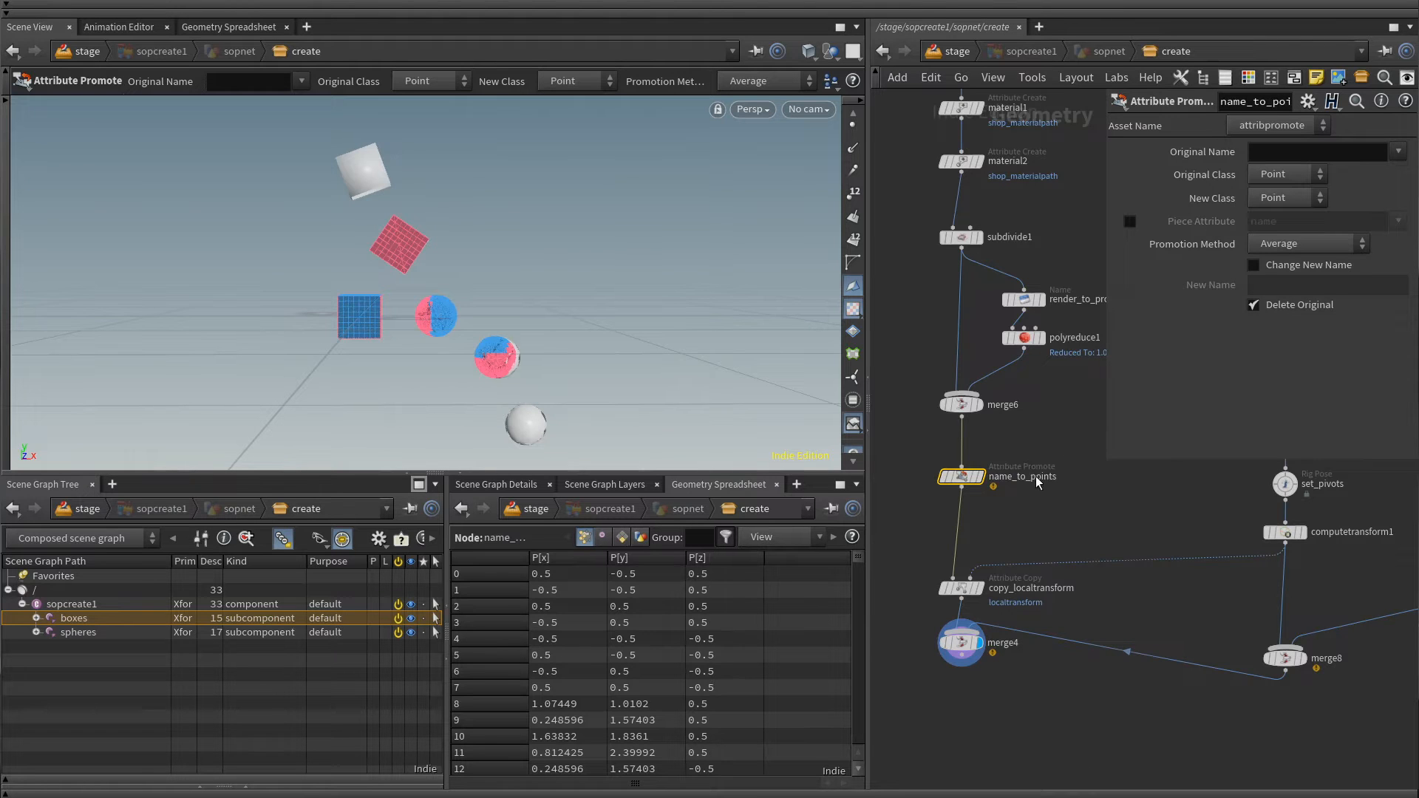
- Promote the name attribute from Primitive to Point without deleting the original, and compare both versions in the geometry spreadsheet
click(1309, 175)
click(1284, 214)
click(1398, 151)
click(1406, 189)
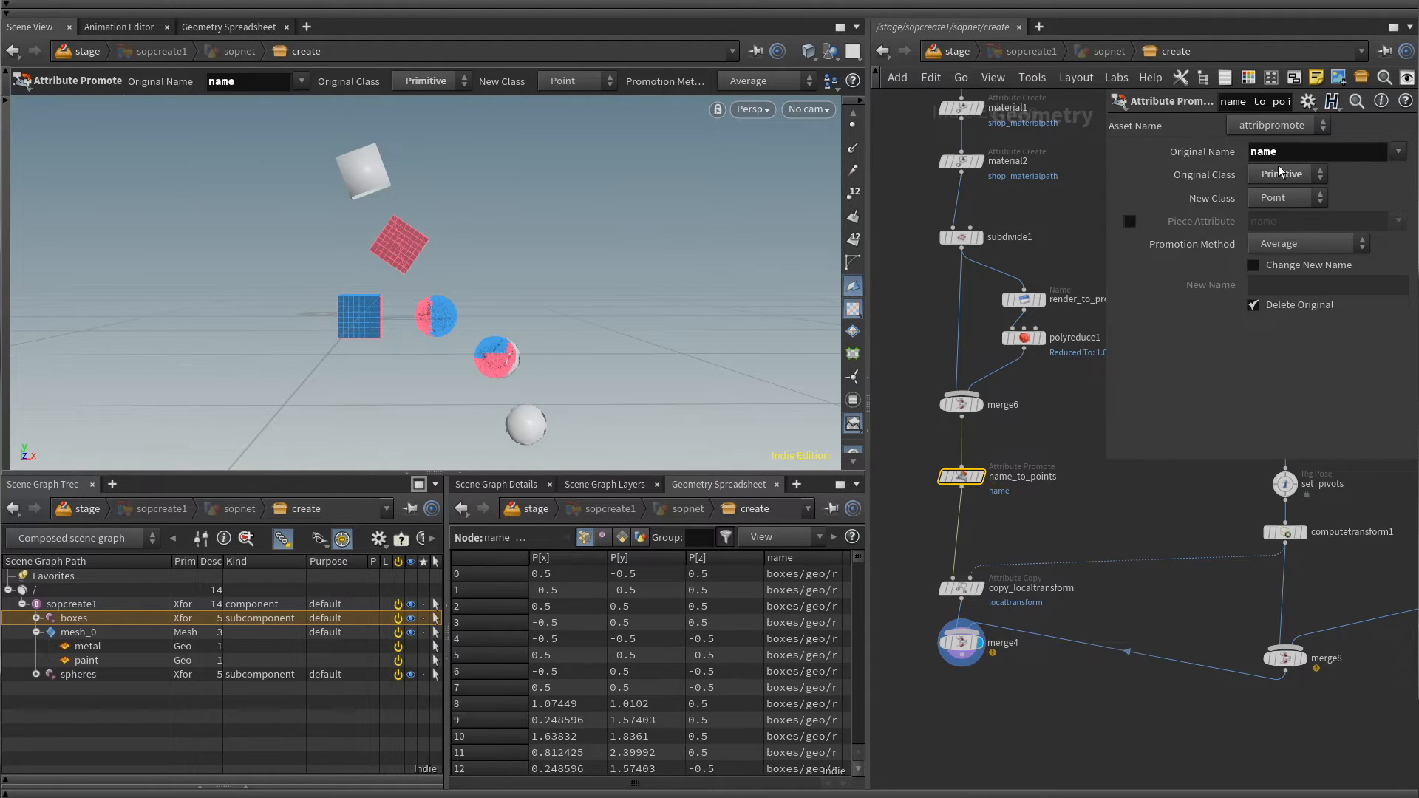
click(1253, 306)
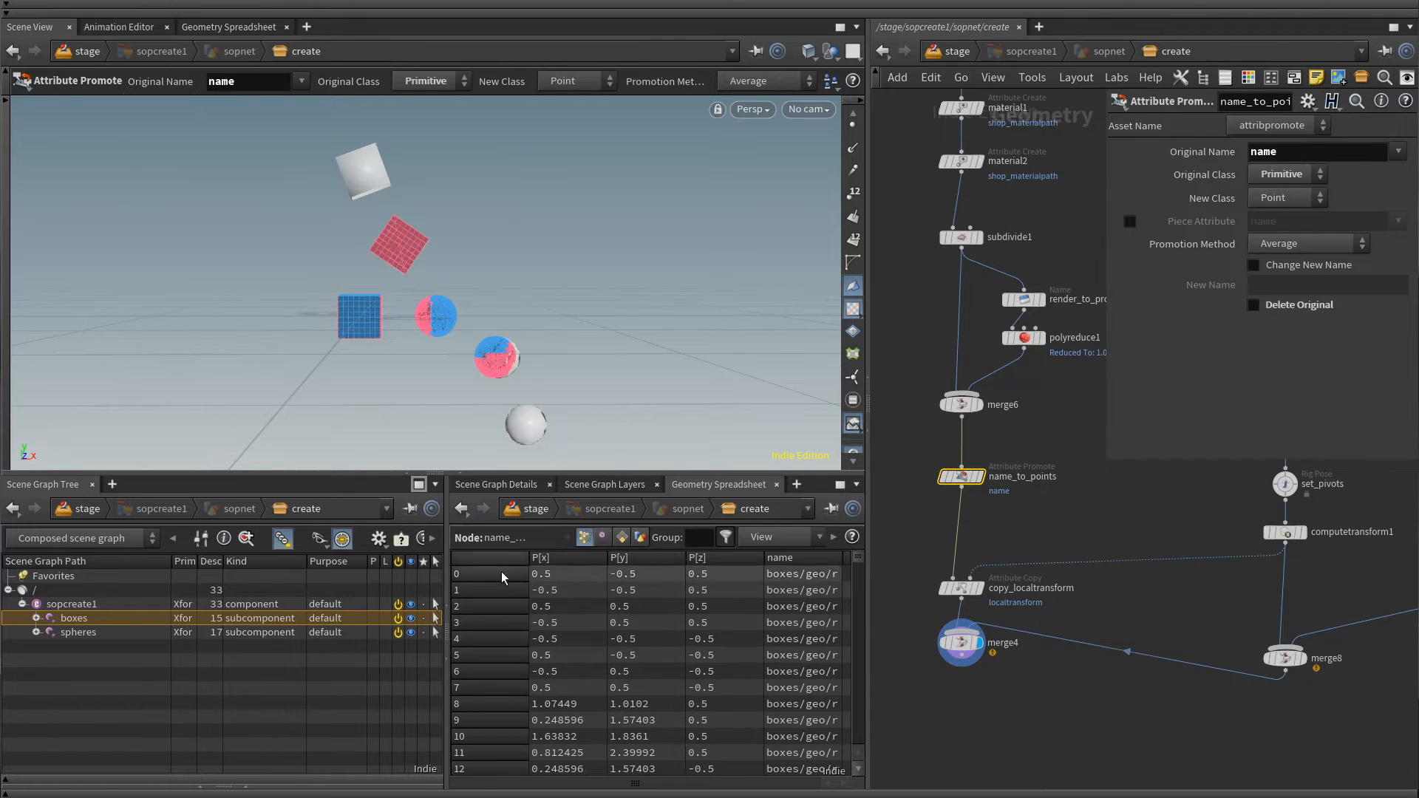
click(621, 538)
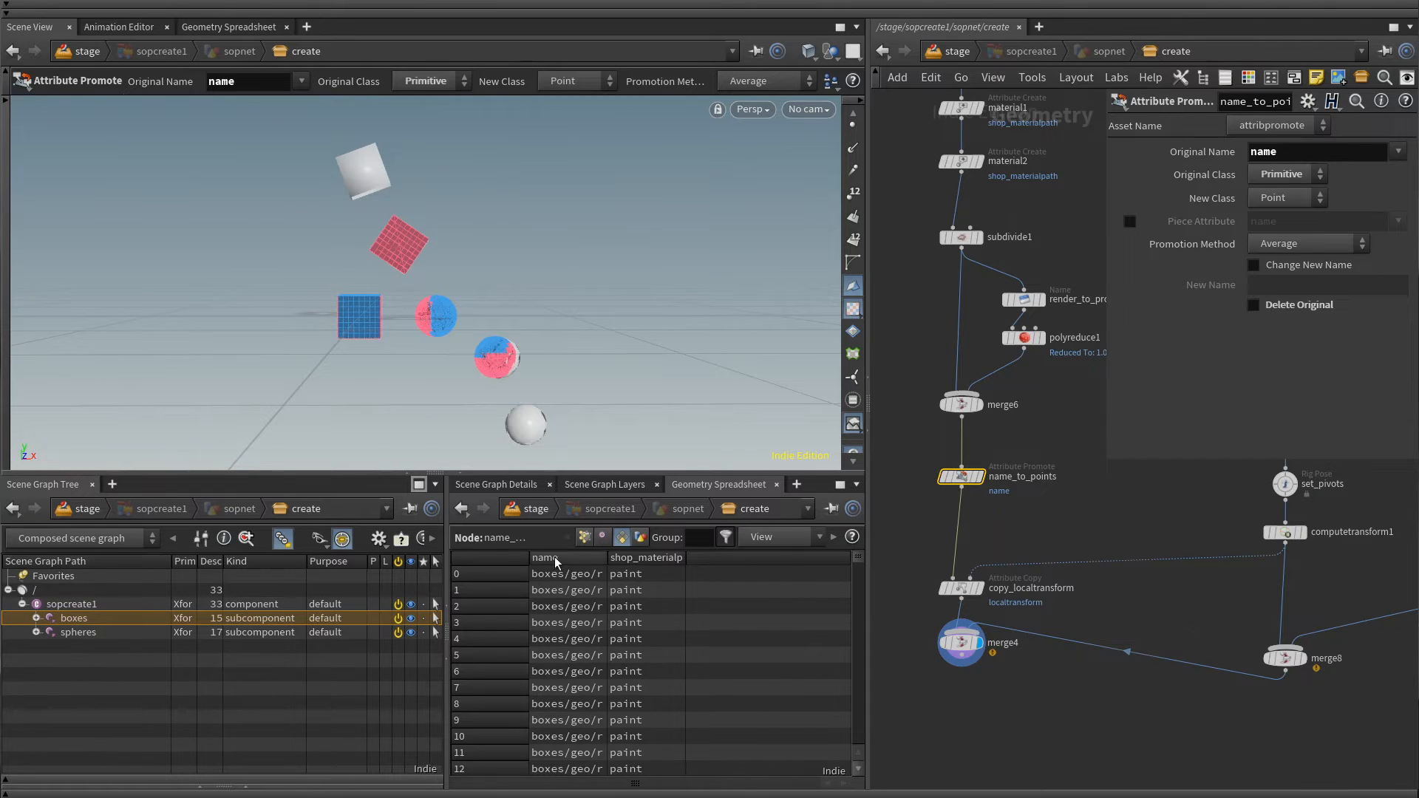
click(584, 538)
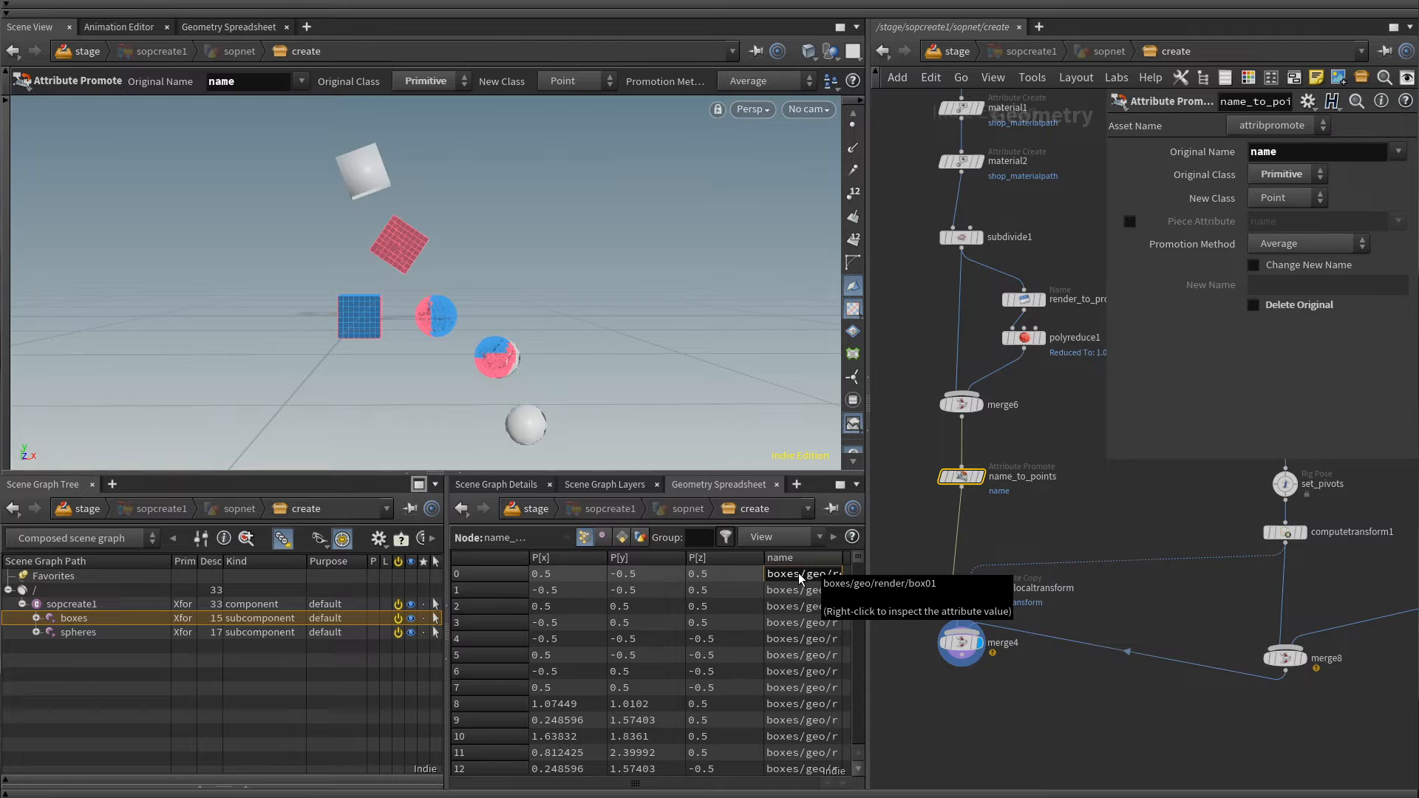
- Insert a Name node between name_to_points and copy_localtransform, set its class to Point, and replace its default naming with one rename entry
scroll(809, 614, down, 6)
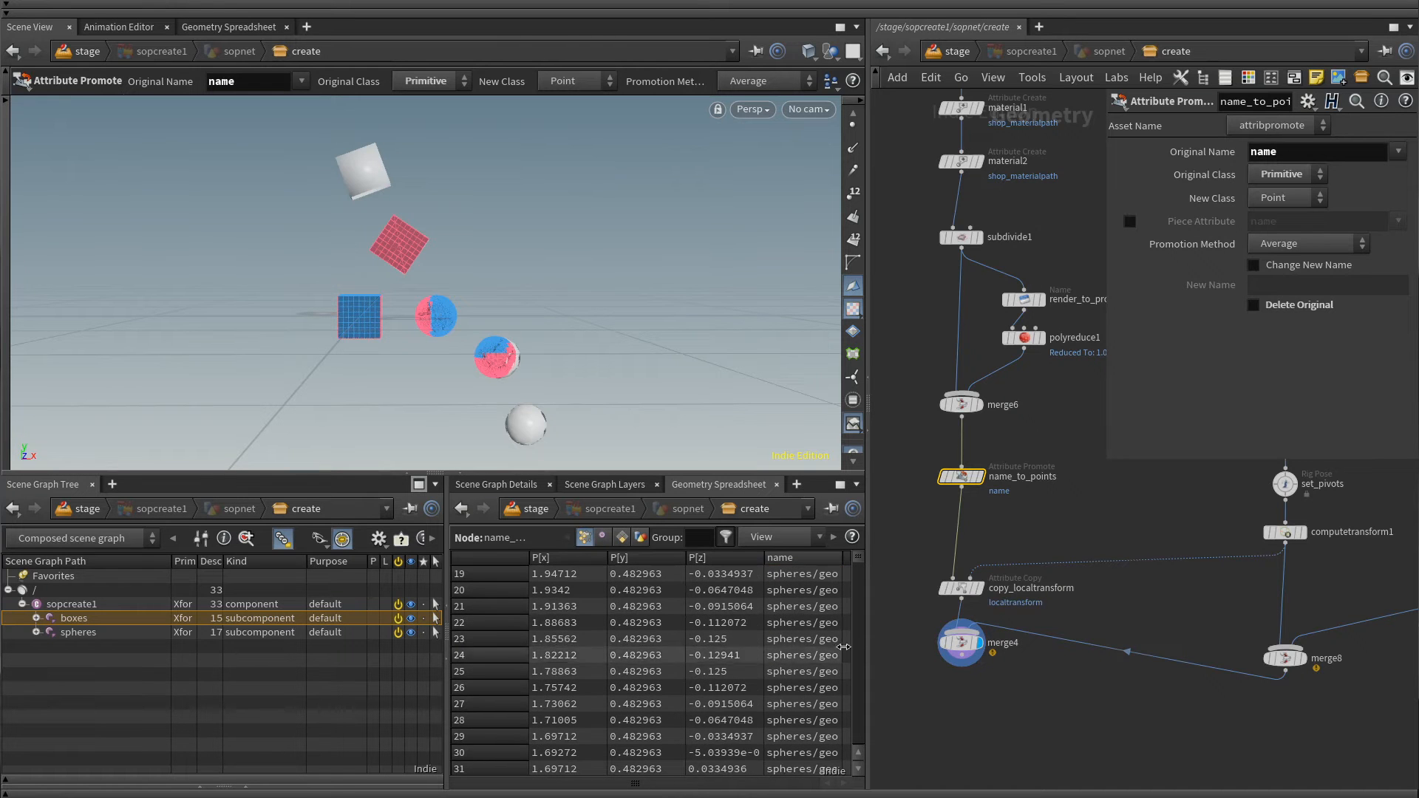
click(931, 521)
key(Tab)
text(name)
key(Return)
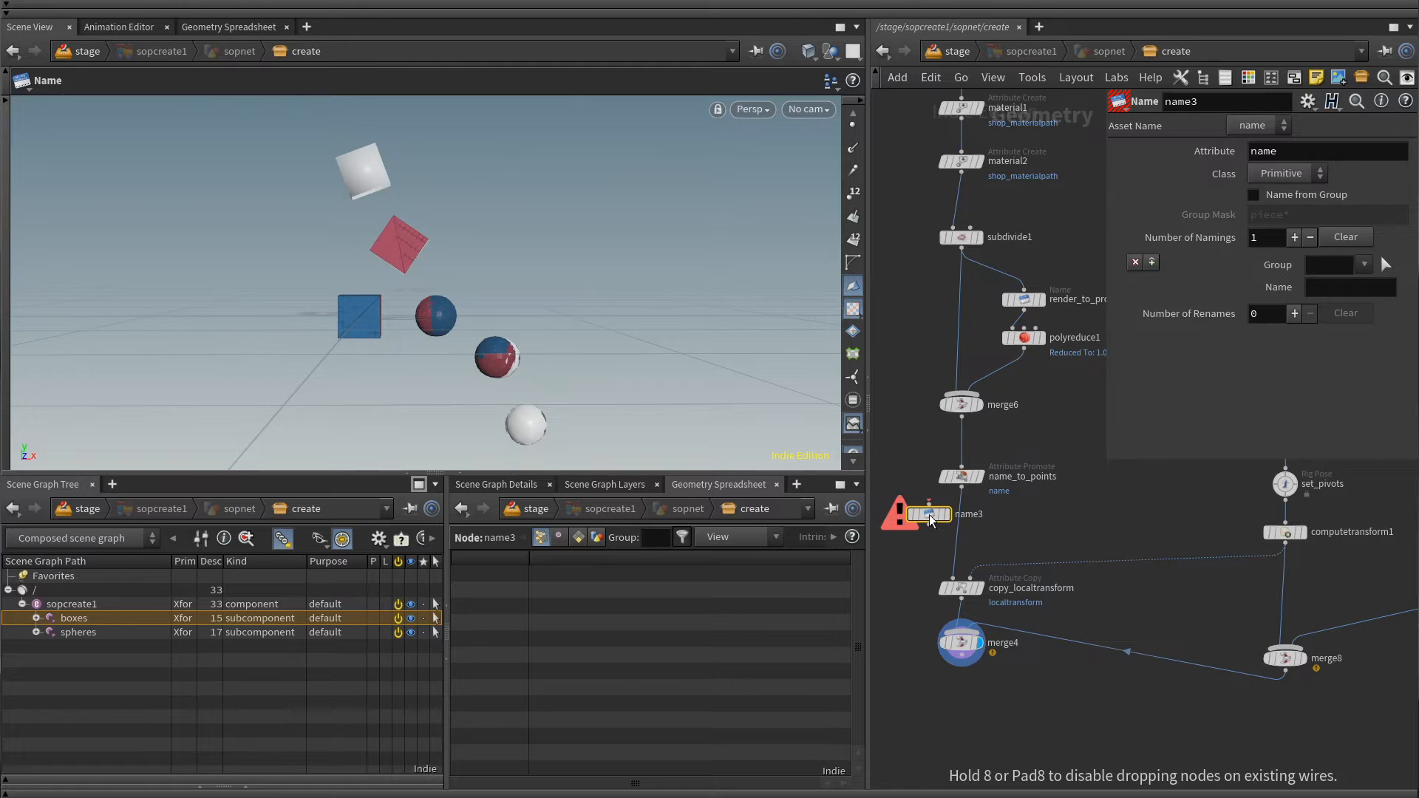
click(931, 521)
click(1286, 175)
click(1270, 211)
click(1309, 238)
click(1295, 270)
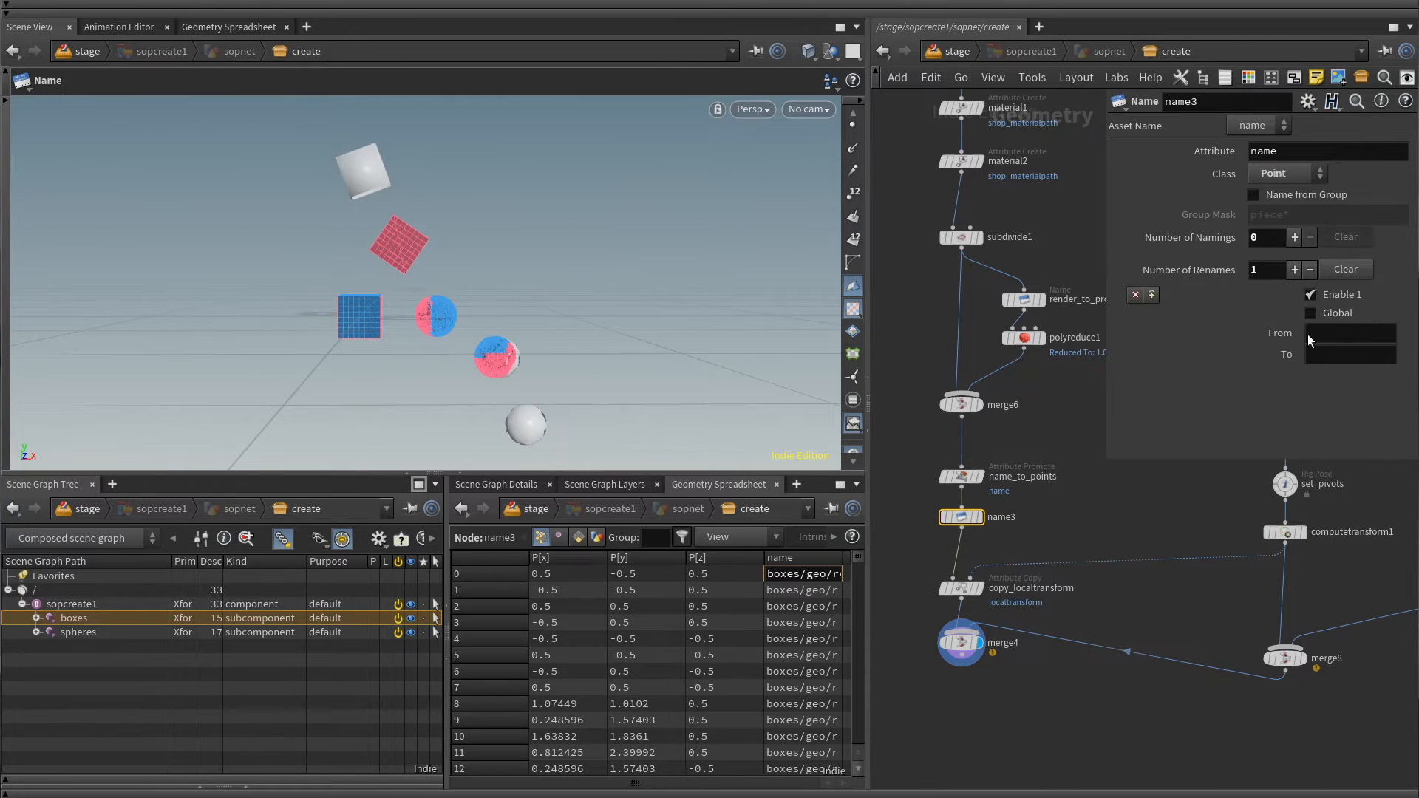
- Set the first rename entry in name3 to change boxes* to boxes
click(1341, 335)
text(boxes*)
key(Return)
click(1345, 356)
text(bo)
key(Return)
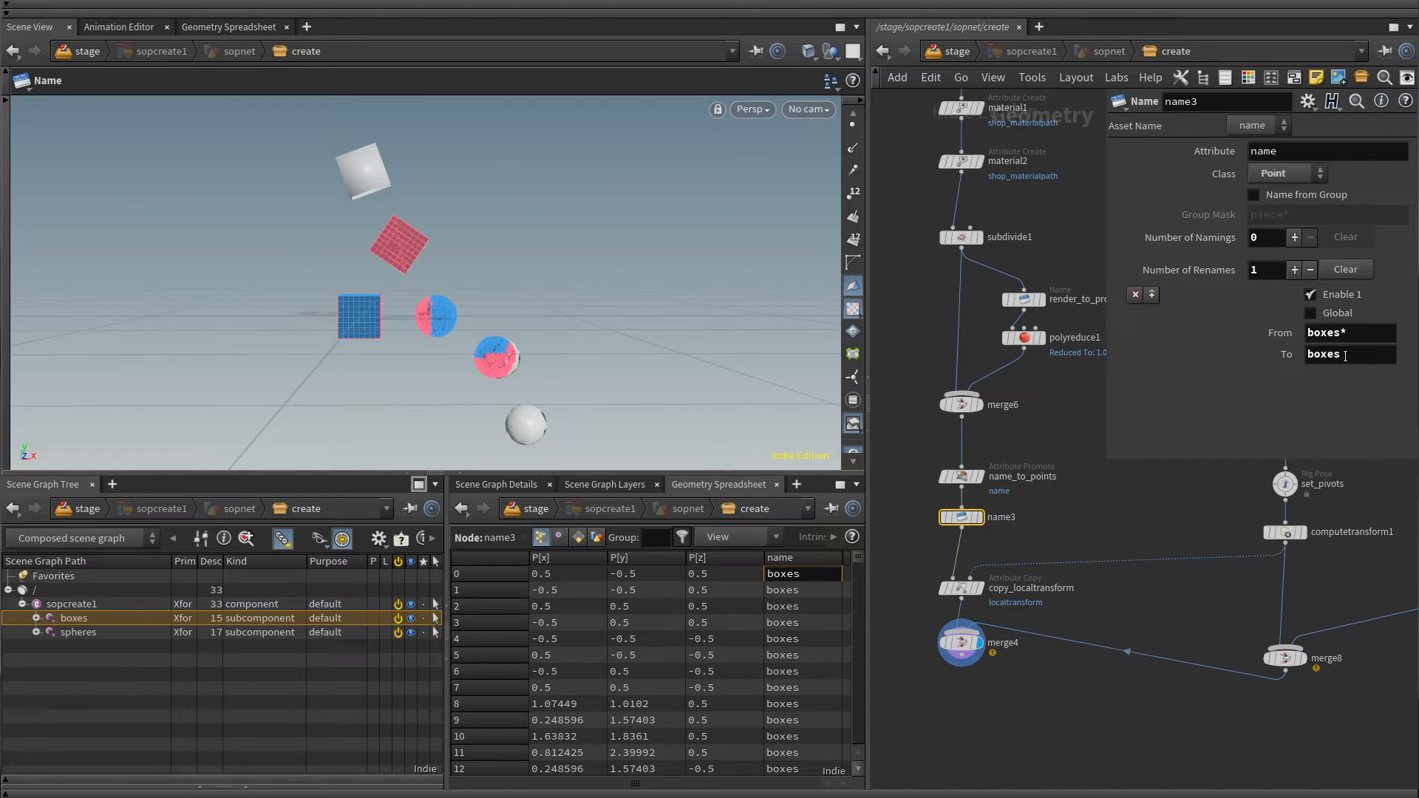
- Add a second rename entry changing spheres* to spheres, and check the point names in the geometry spreadsheet
click(1295, 269)
click(1331, 408)
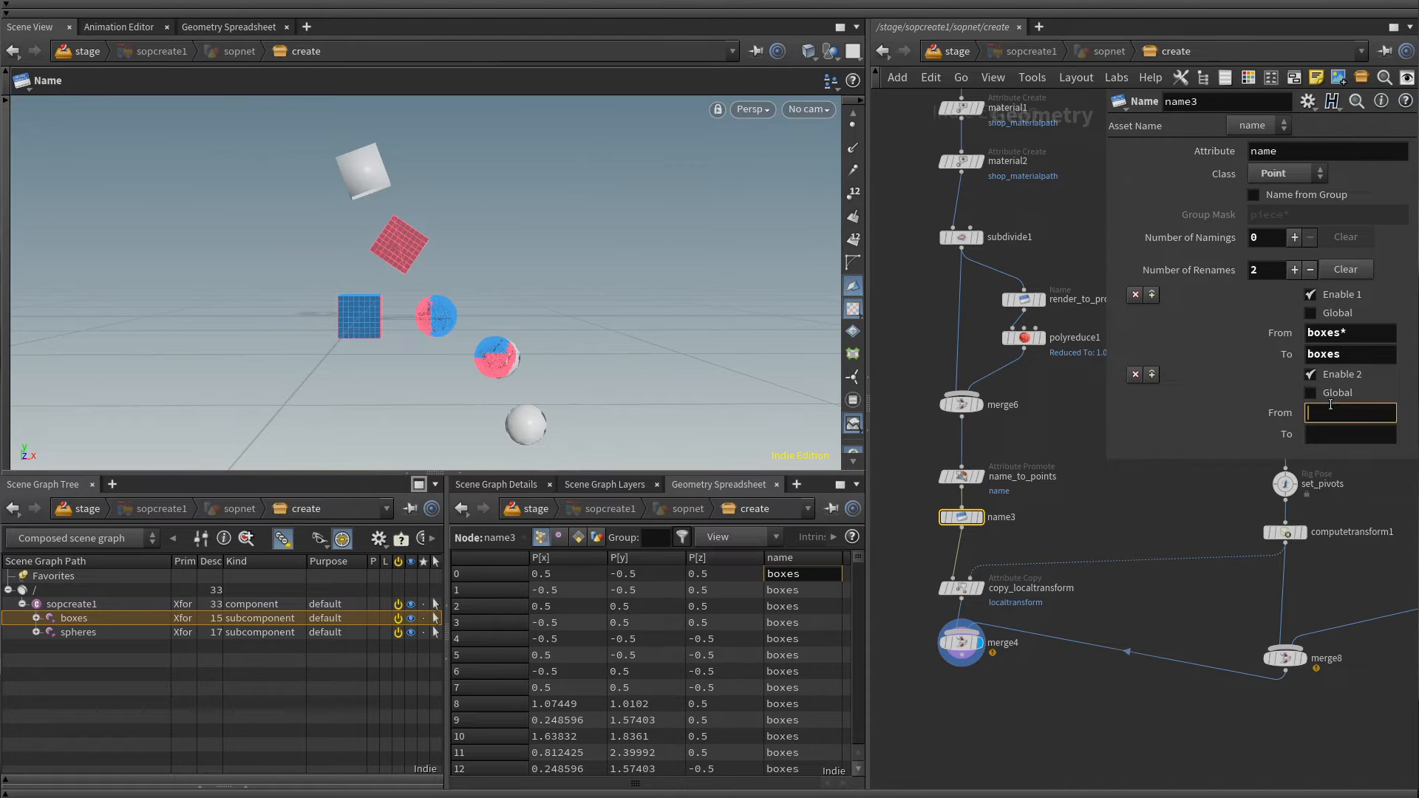
text(spheres*)
key(Tab)
text(sph)
key(Return)
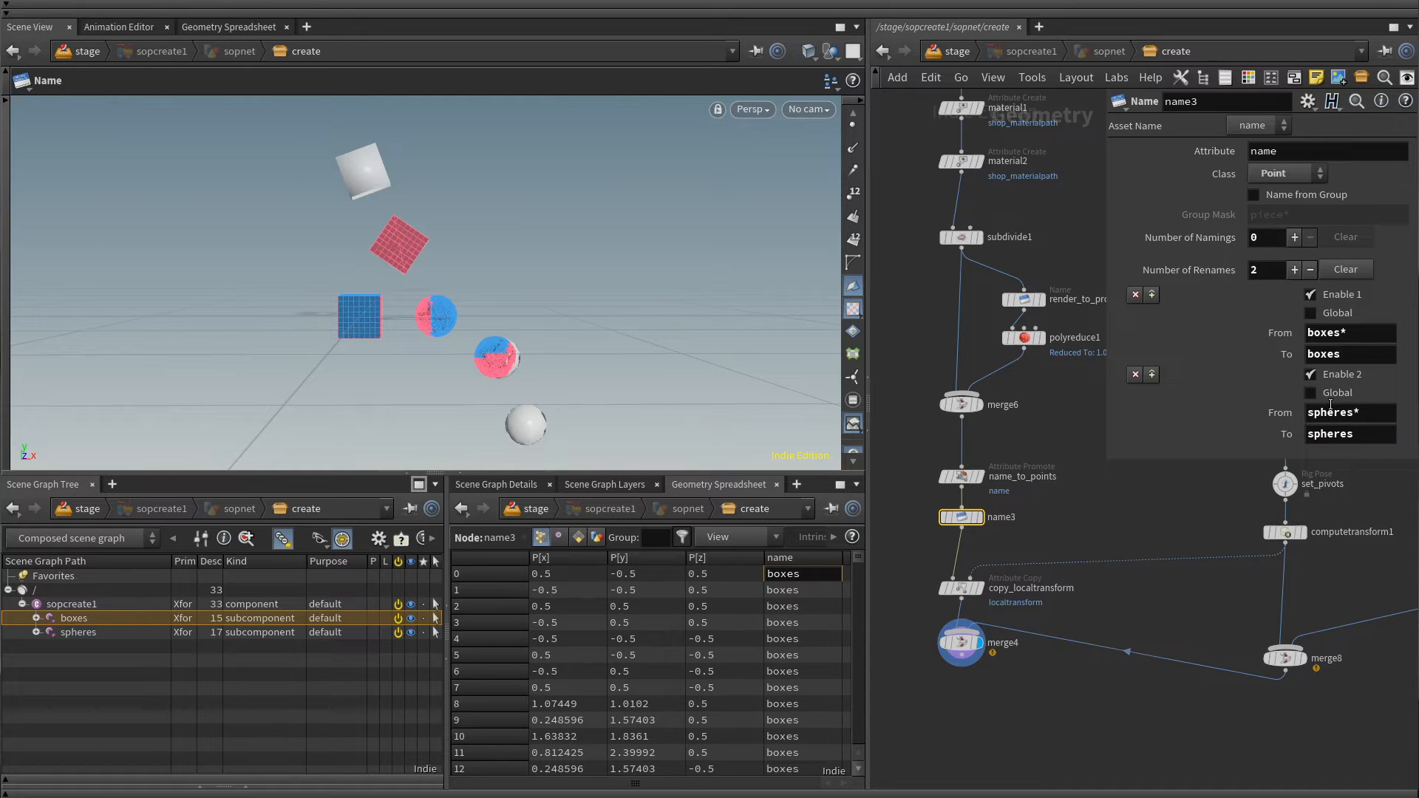
mouse_move(858, 560)
mouse_down()
mouse_move(858, 600)
mouse_move(871, 571)
mouse_up()
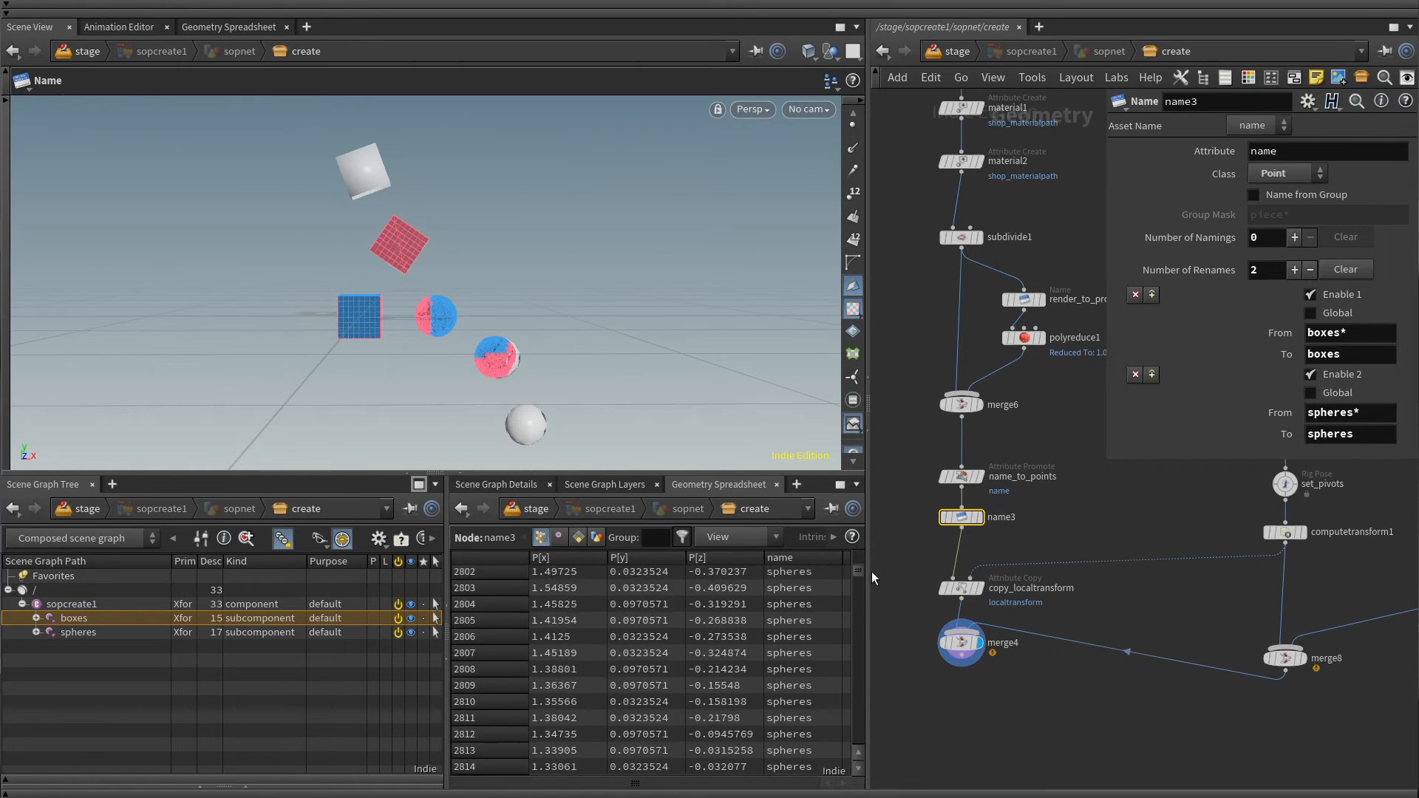
- Display copy_localtransform and enable Match by Attribute with name as the attribute to match
click(1288, 542)
click(976, 587)
click(959, 587)
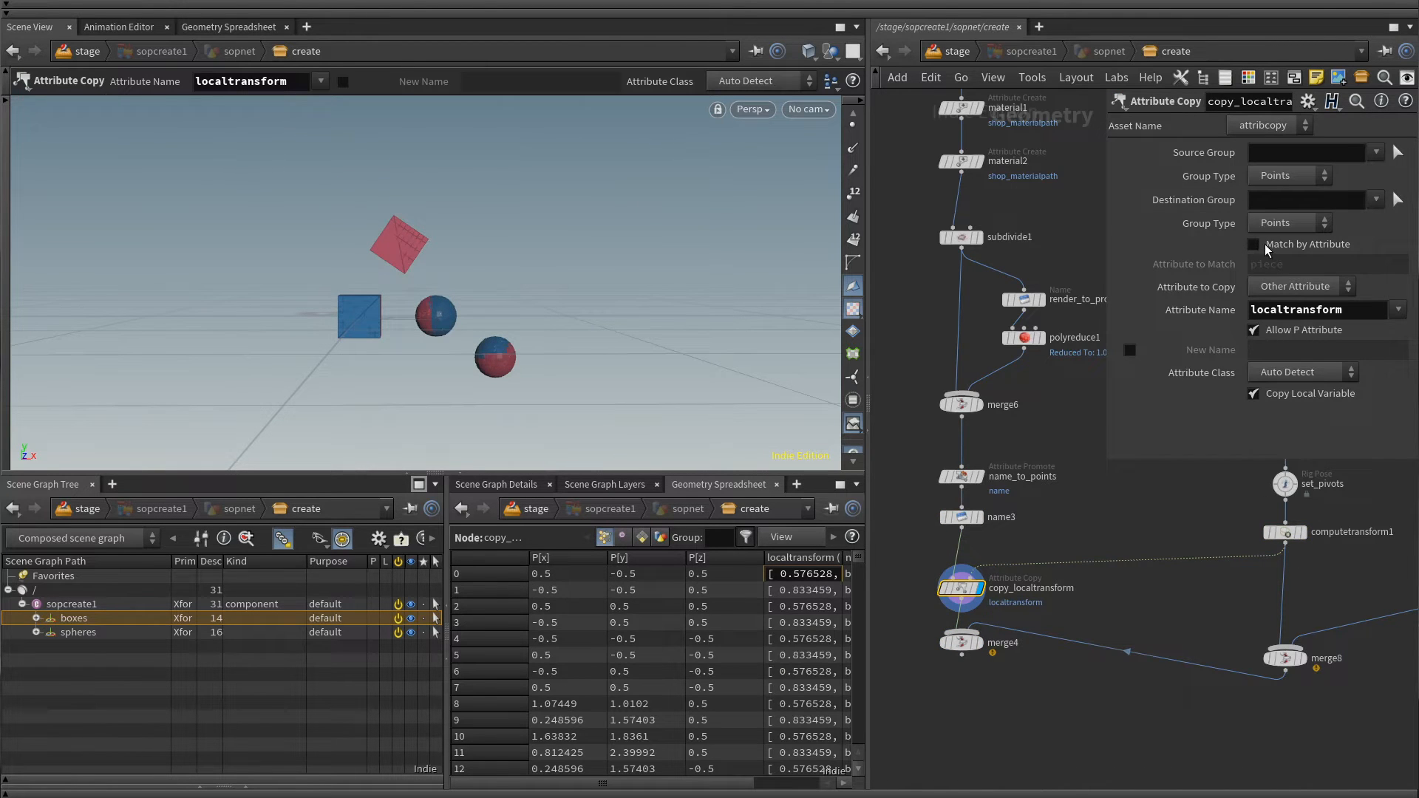
click(1261, 245)
drag(1289, 263, 1170, 287)
text(name)
key(Return)
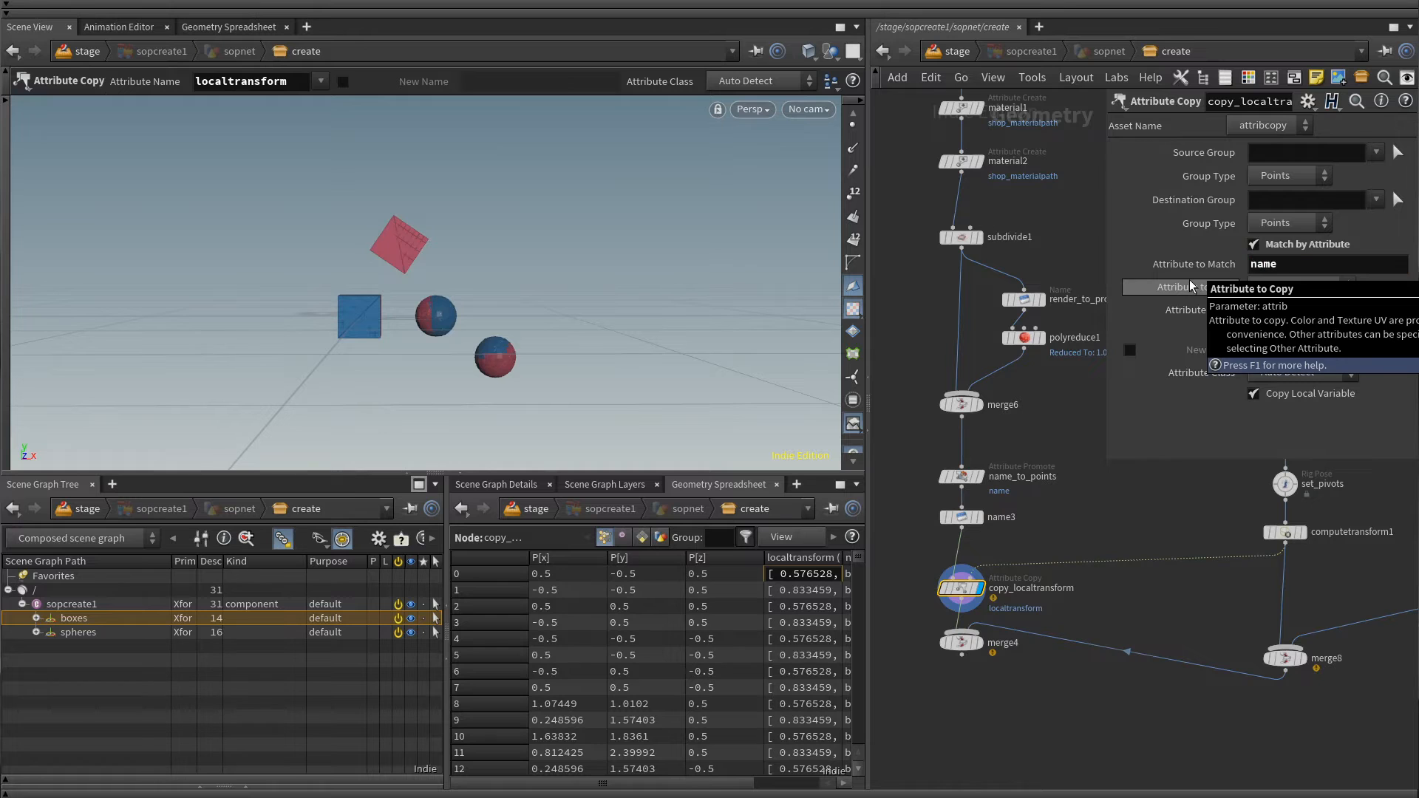
- Insert a Transform by Attribute node between copy_localtransform and merge4, and name it inverse_local_transform
drag(962, 656, 953, 719)
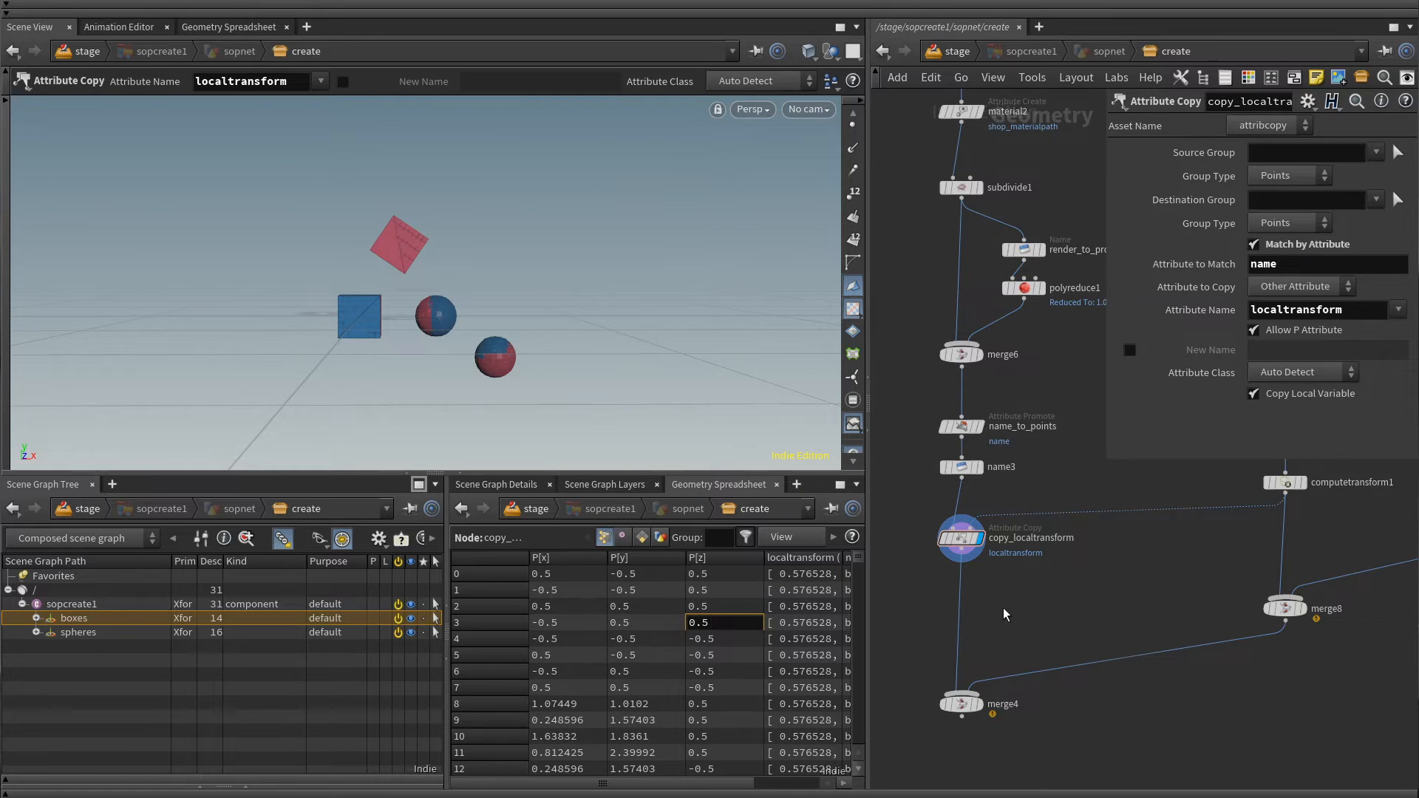
key(Tab)
text(transformb)
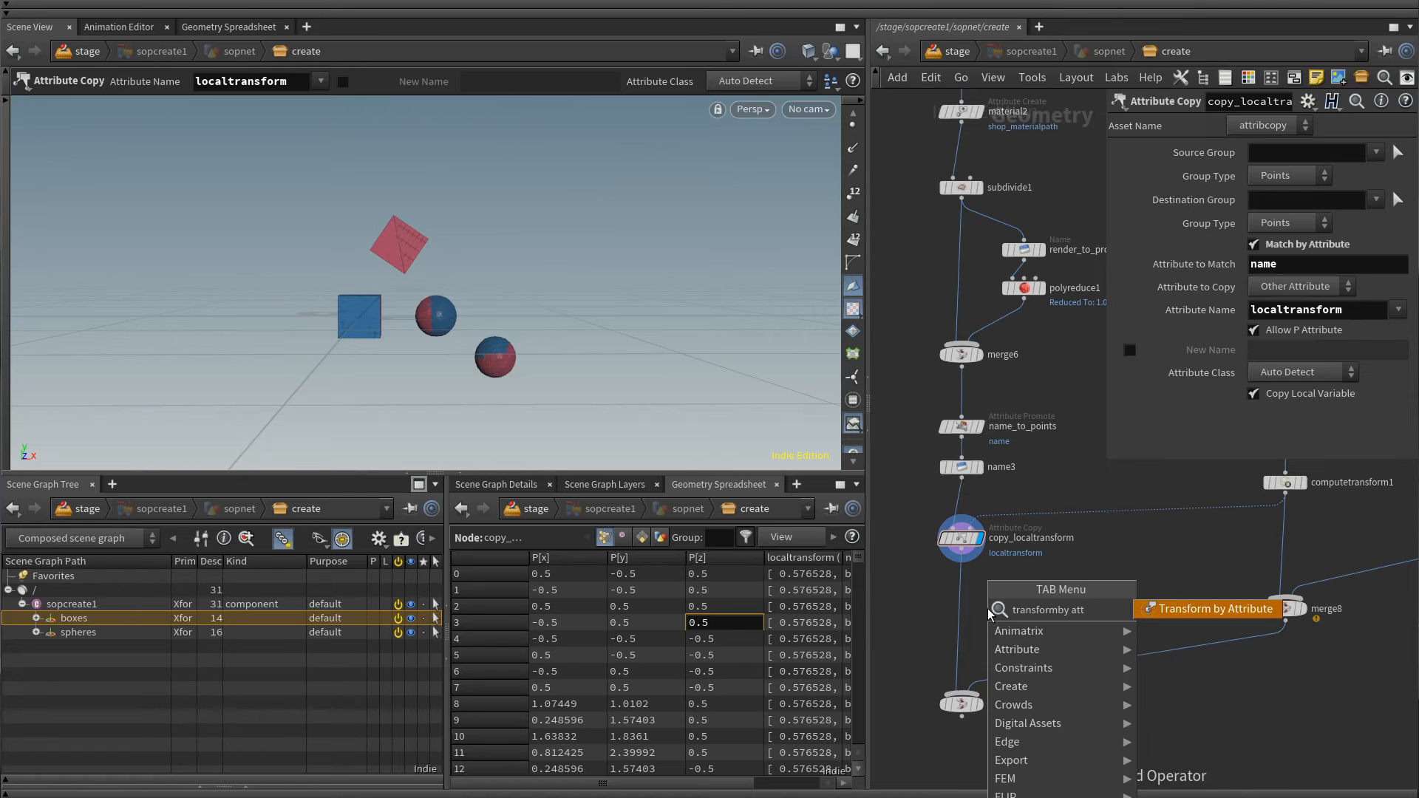
key(Return)
click(964, 599)
click(1044, 595)
text(inverse)
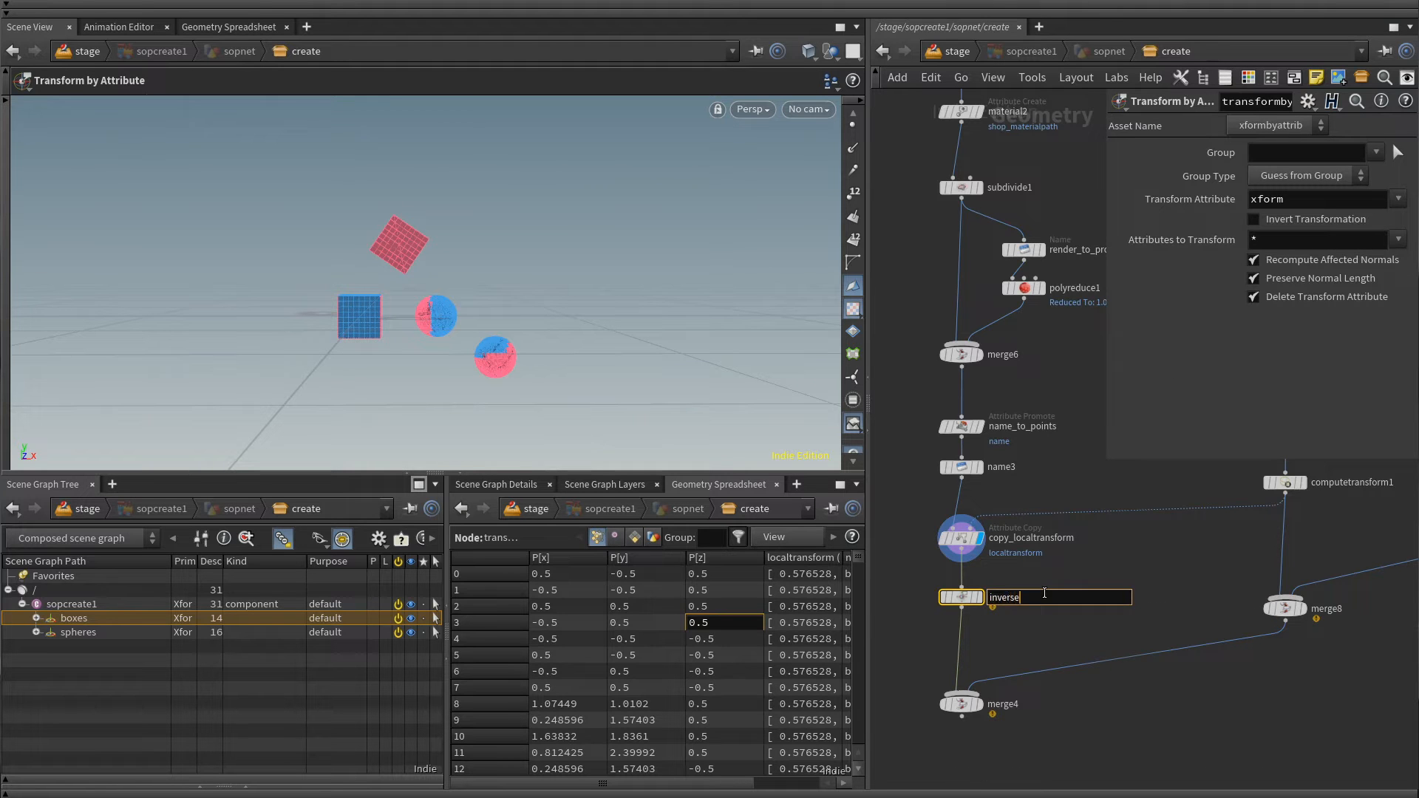
text(_local_transform)
key(Return)
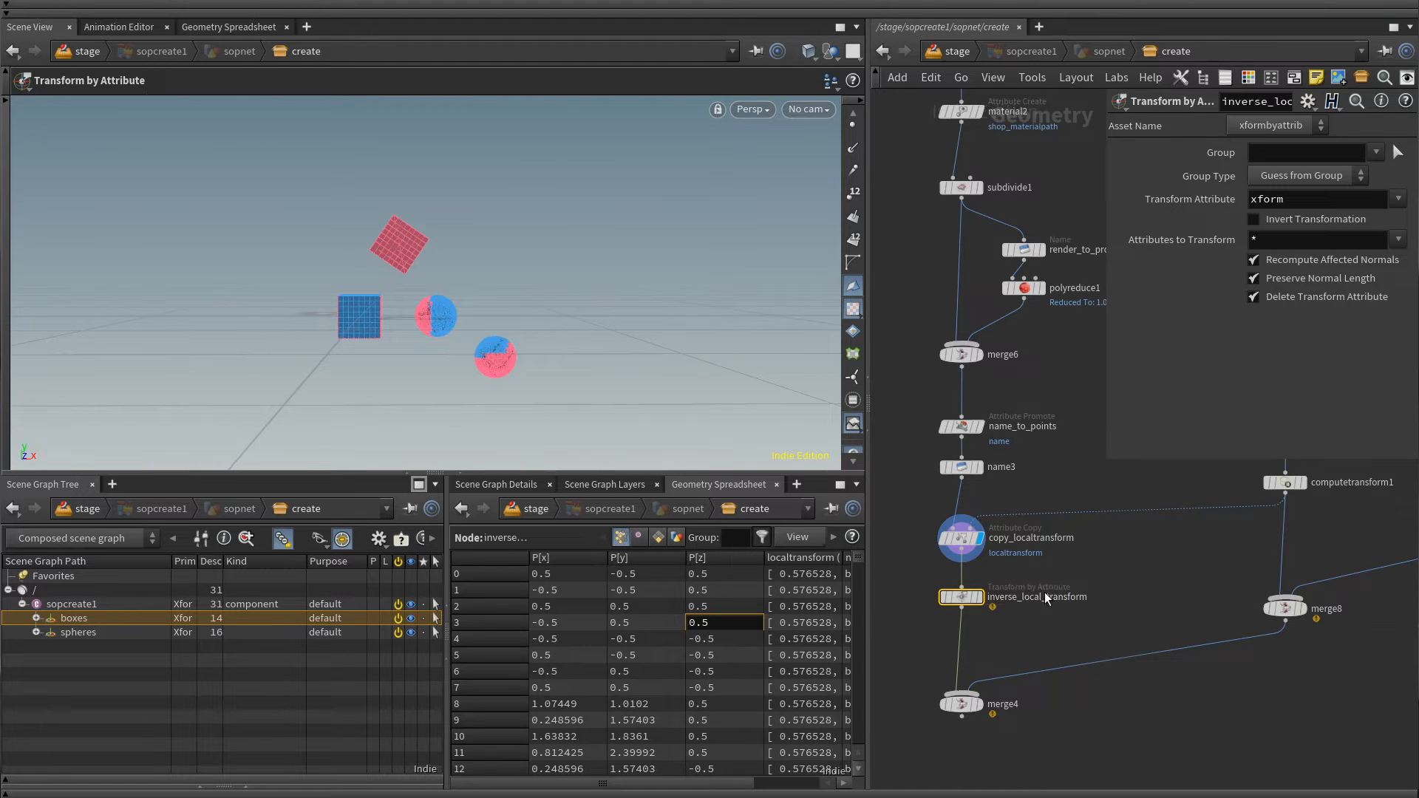
- Set inverse_local_transform to use the localtransform attribute with Invert Transformation enabled, and compare its output with merge4
click(1398, 199)
click(1405, 218)
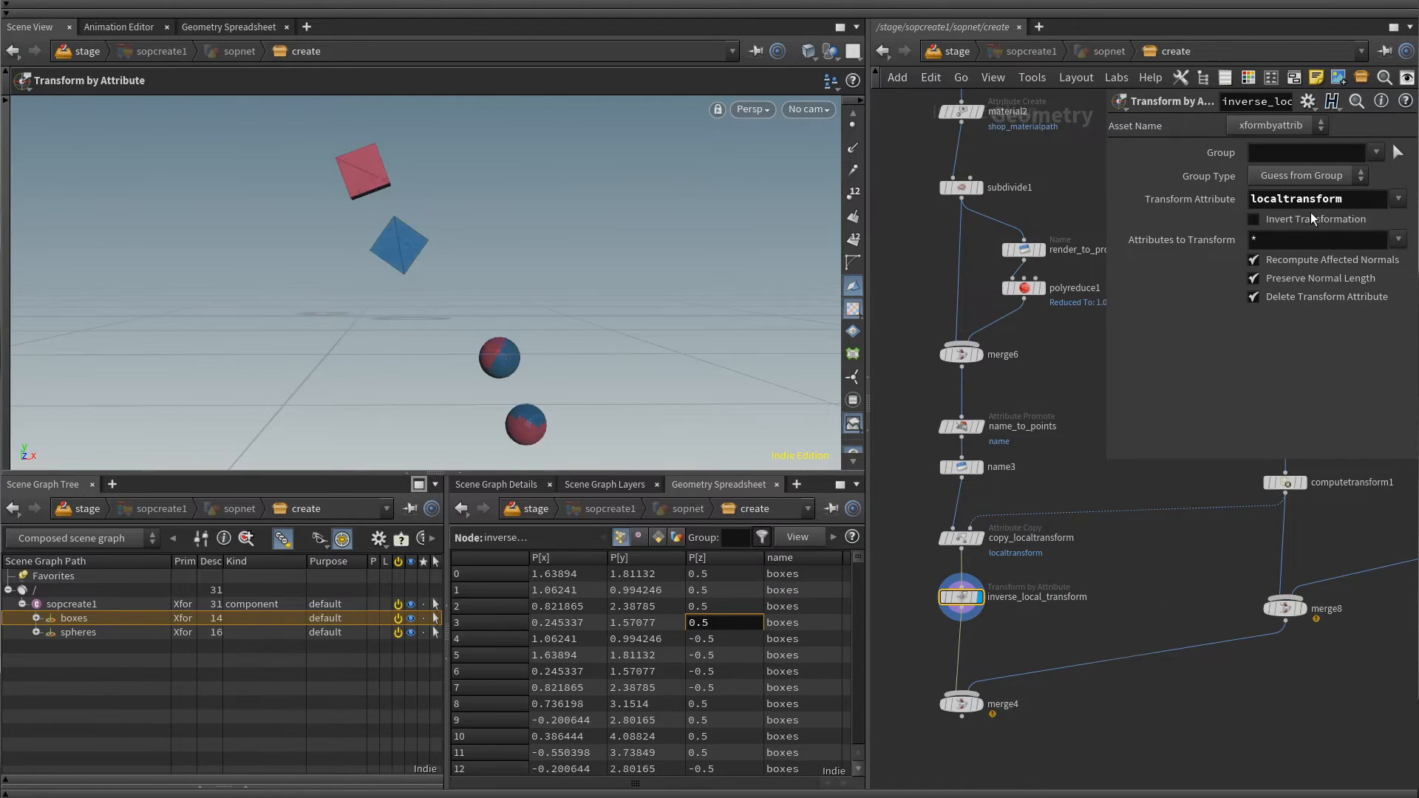
click(1271, 222)
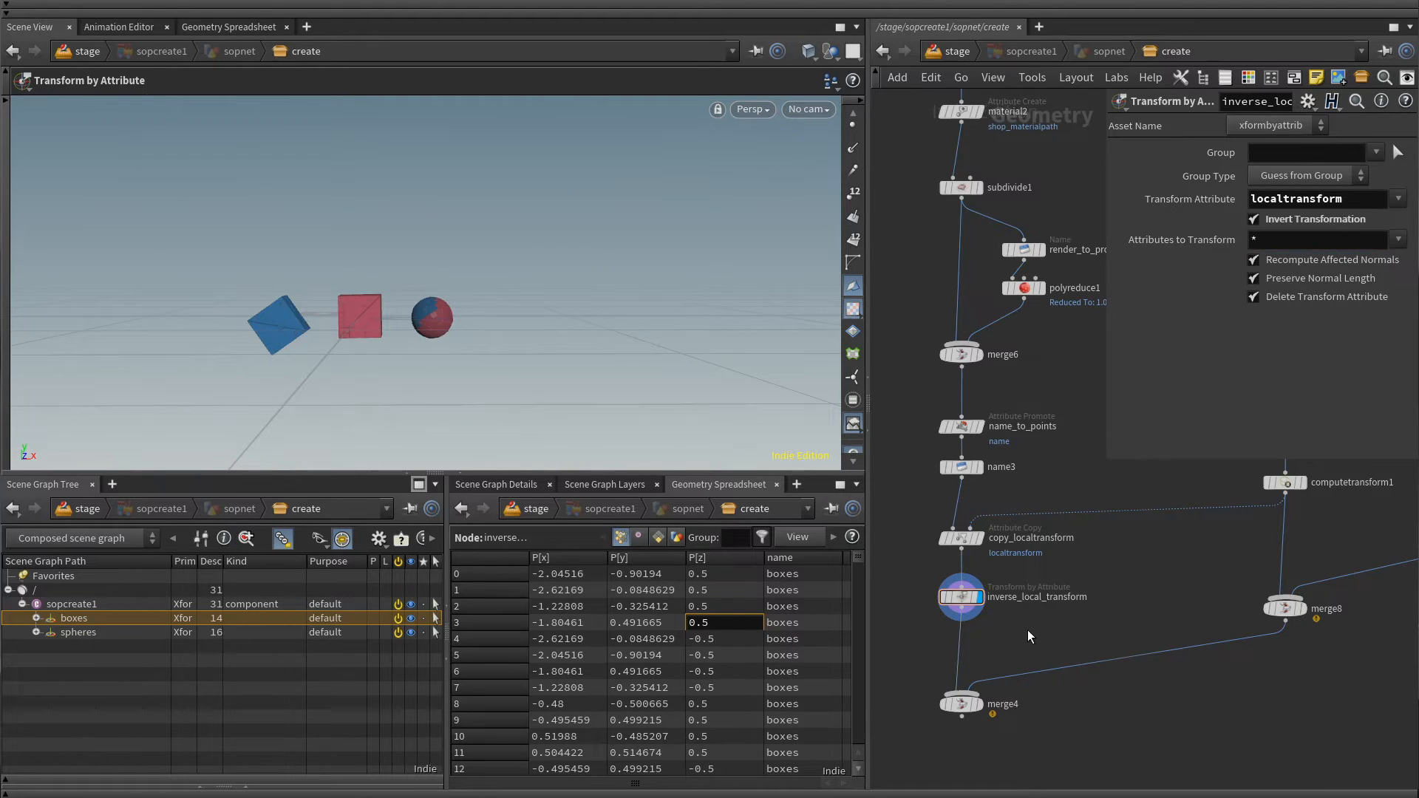
click(977, 703)
middle_drag(1057, 763, 1065, 693)
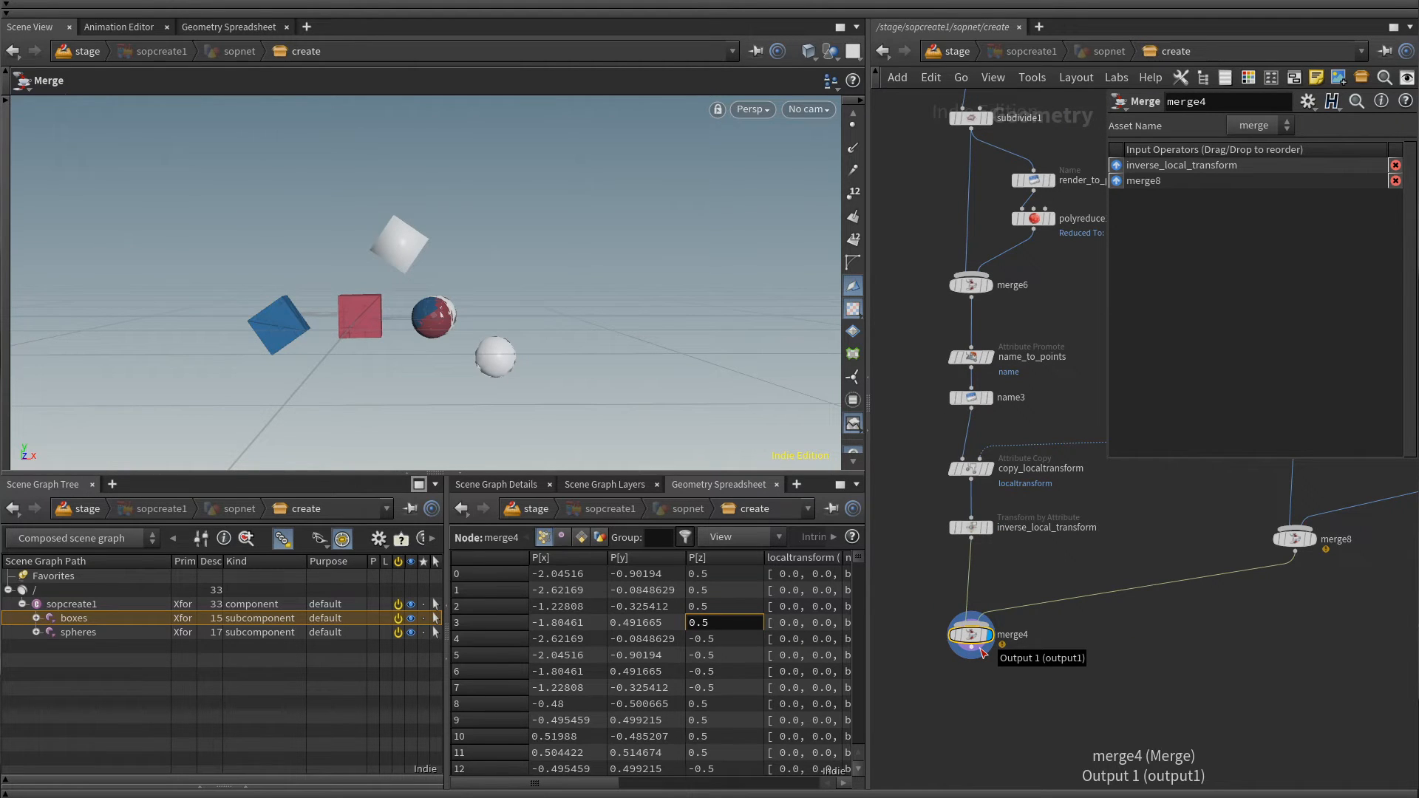
click(983, 527)
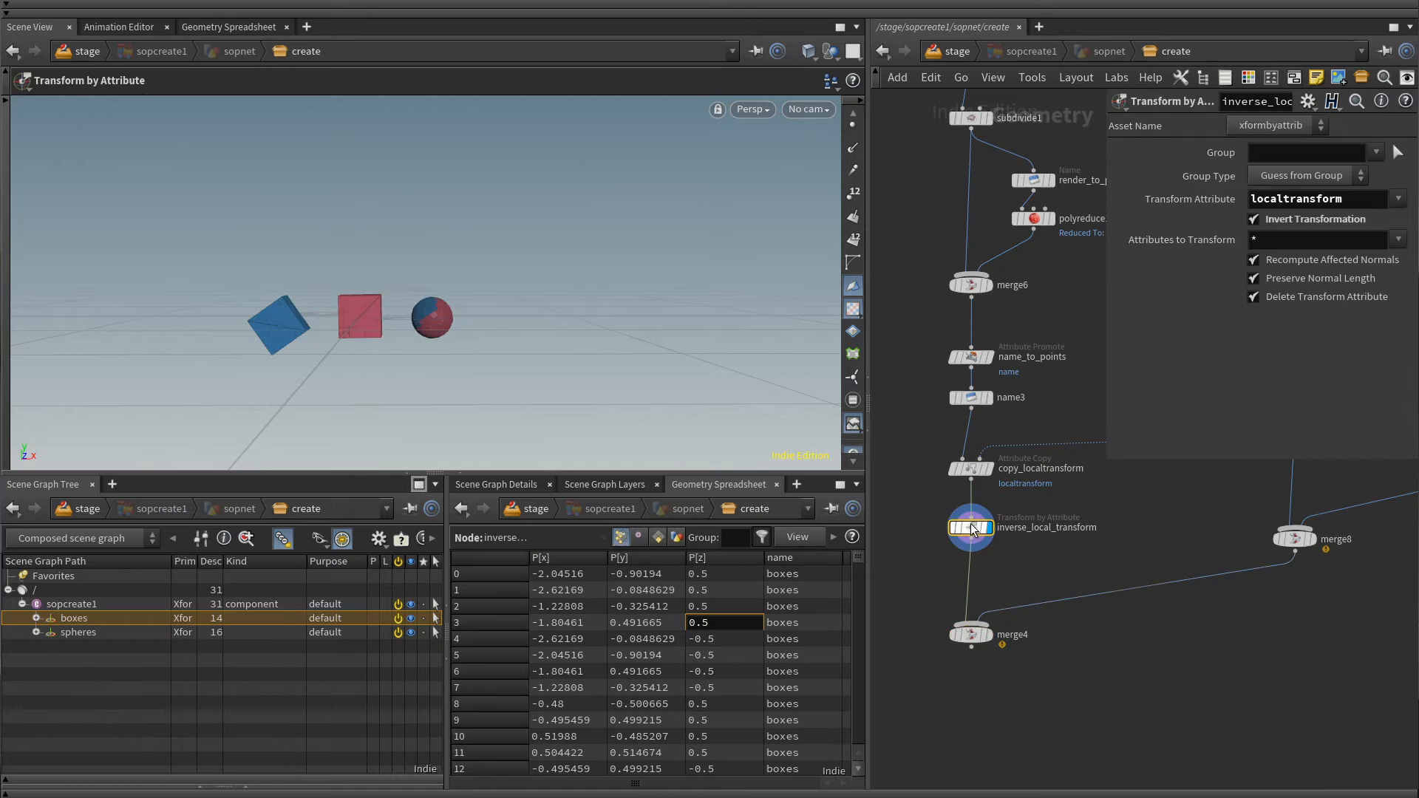
click(992, 637)
- Return to the stage level, check the pivot handles in the viewport, and delete the edit1 node
click(959, 55)
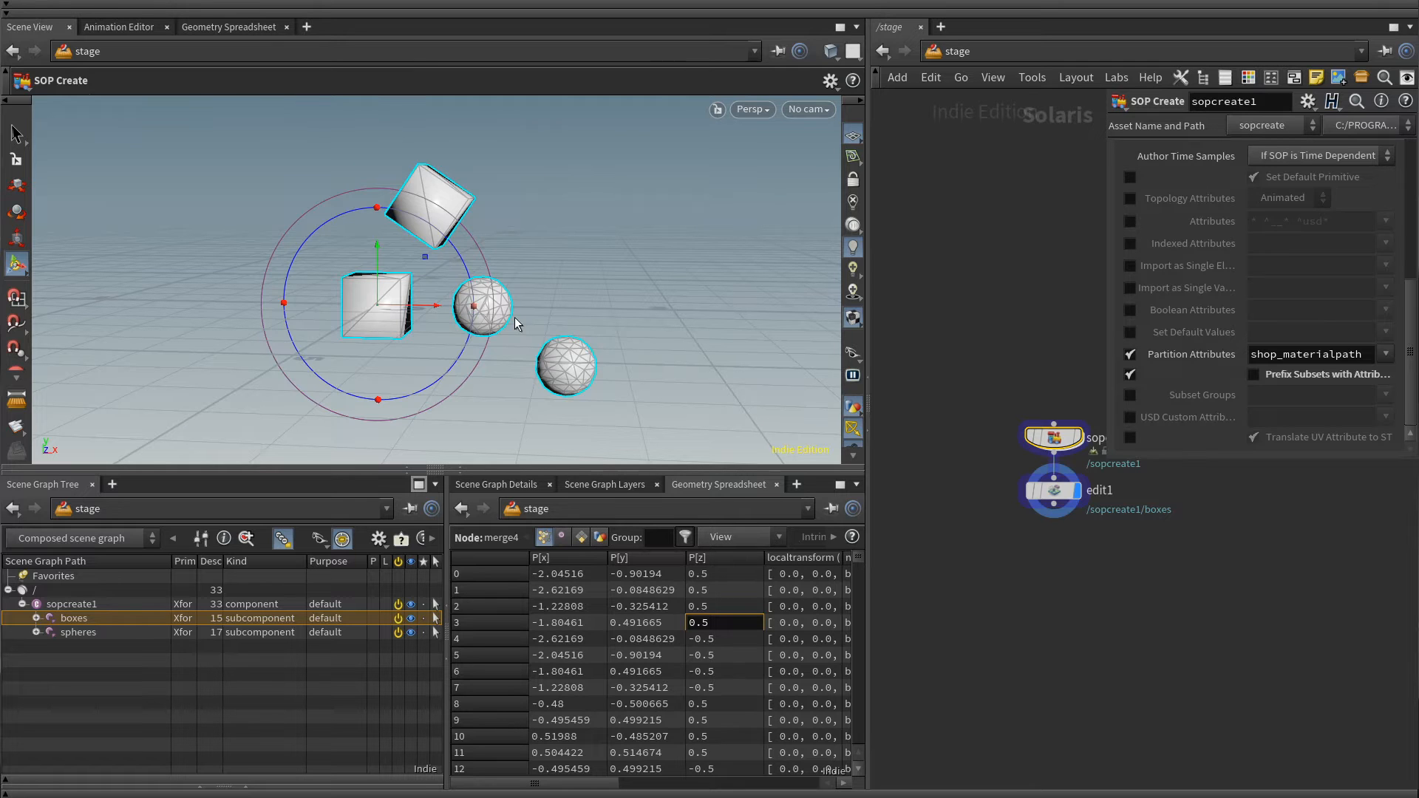
key(Return)
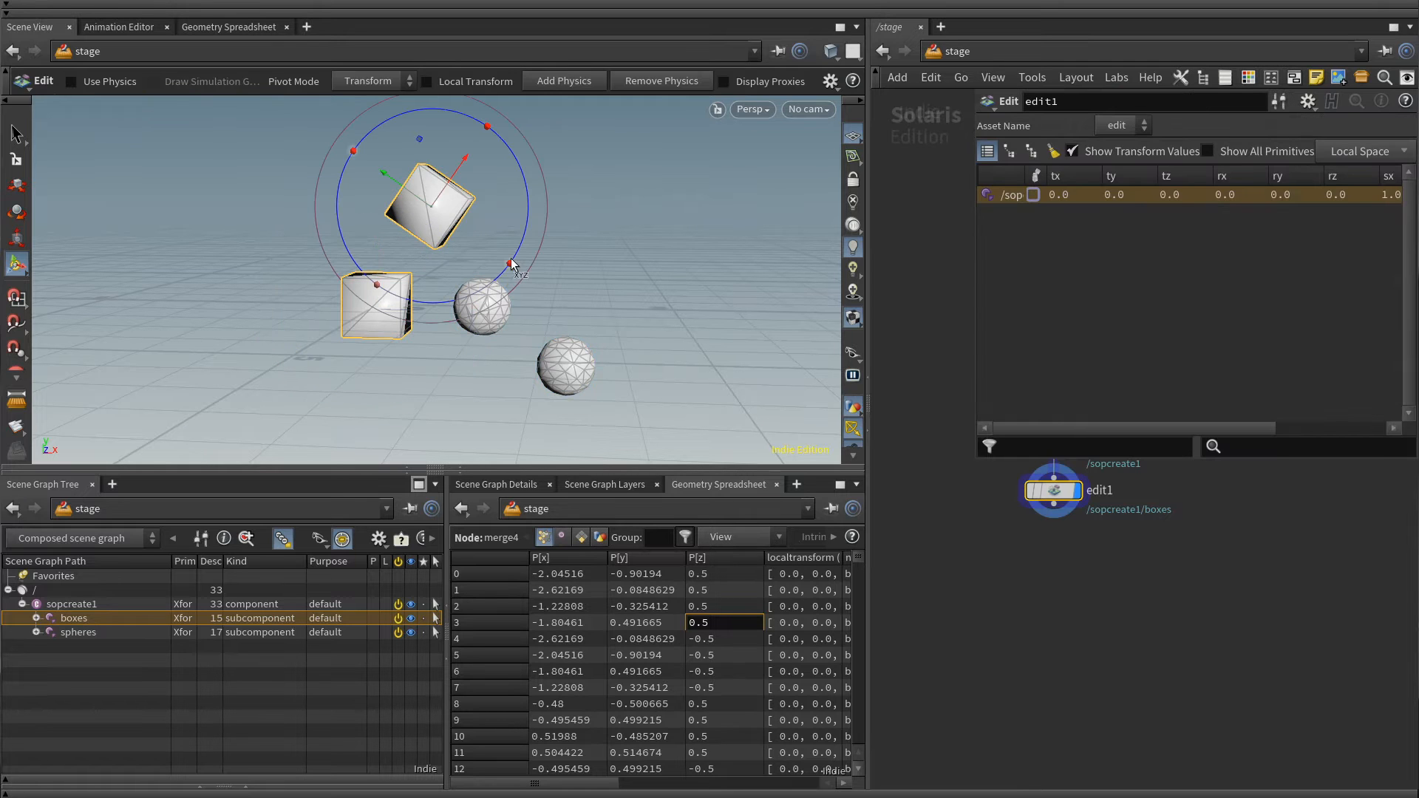
click(496, 314)
click(425, 176)
middle_drag(1031, 542, 1011, 706)
key(Delete)
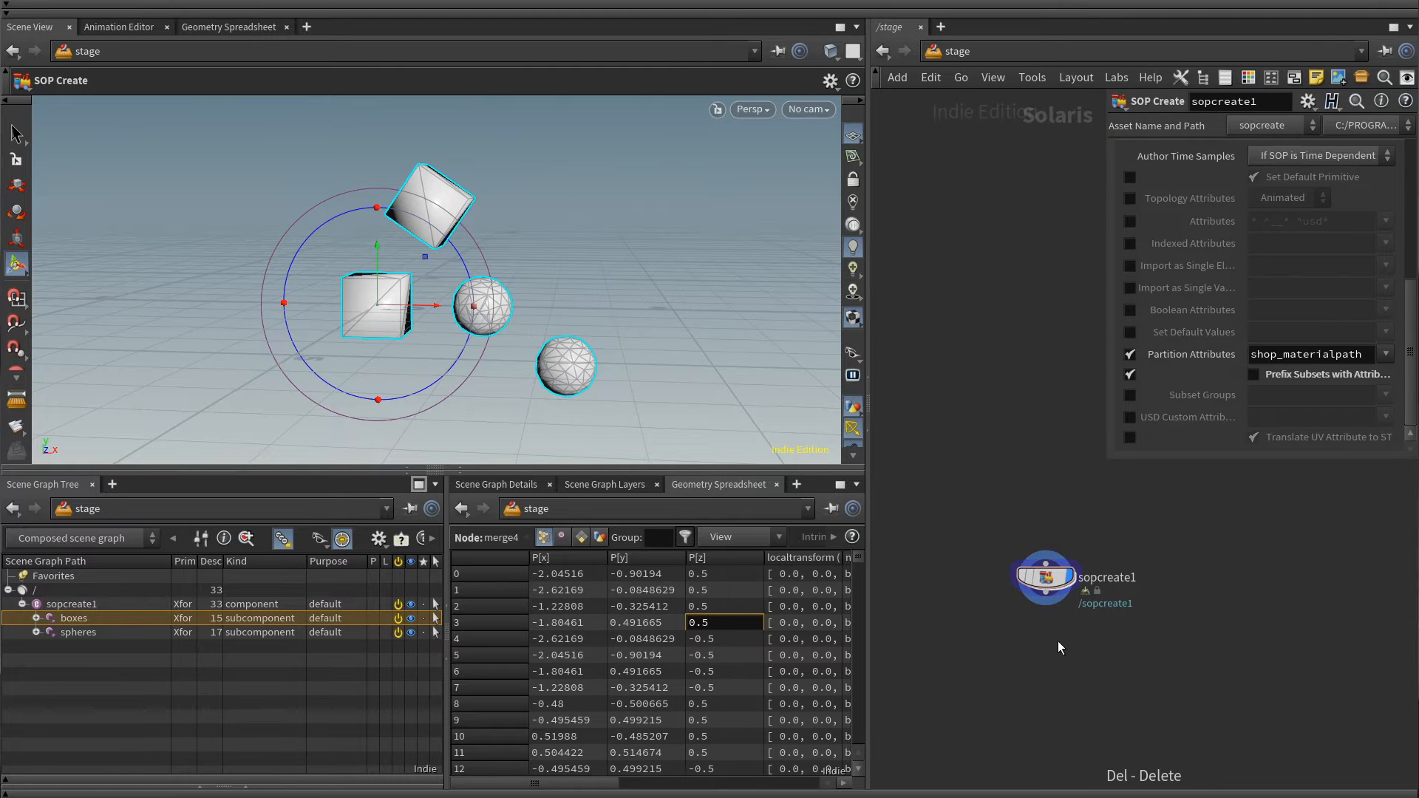
- Inside sopcreate1, insert a Rig Pose node between computetransform1 and merge8, and name it repose
double_click(1047, 583)
key(Tab)
text(rig p)
key(Return)
click(1168, 570)
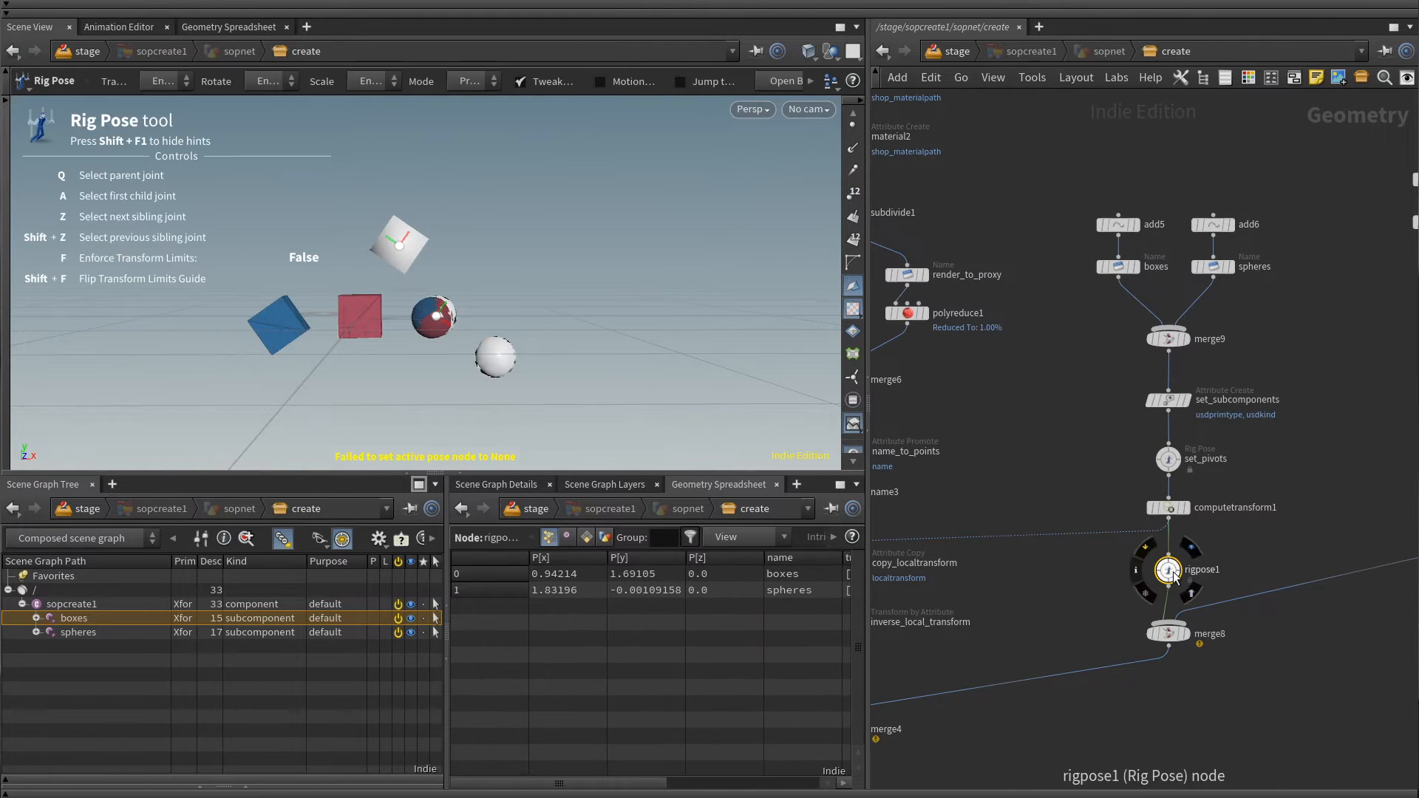
double_click(1213, 571)
text(repose)
key(Return)
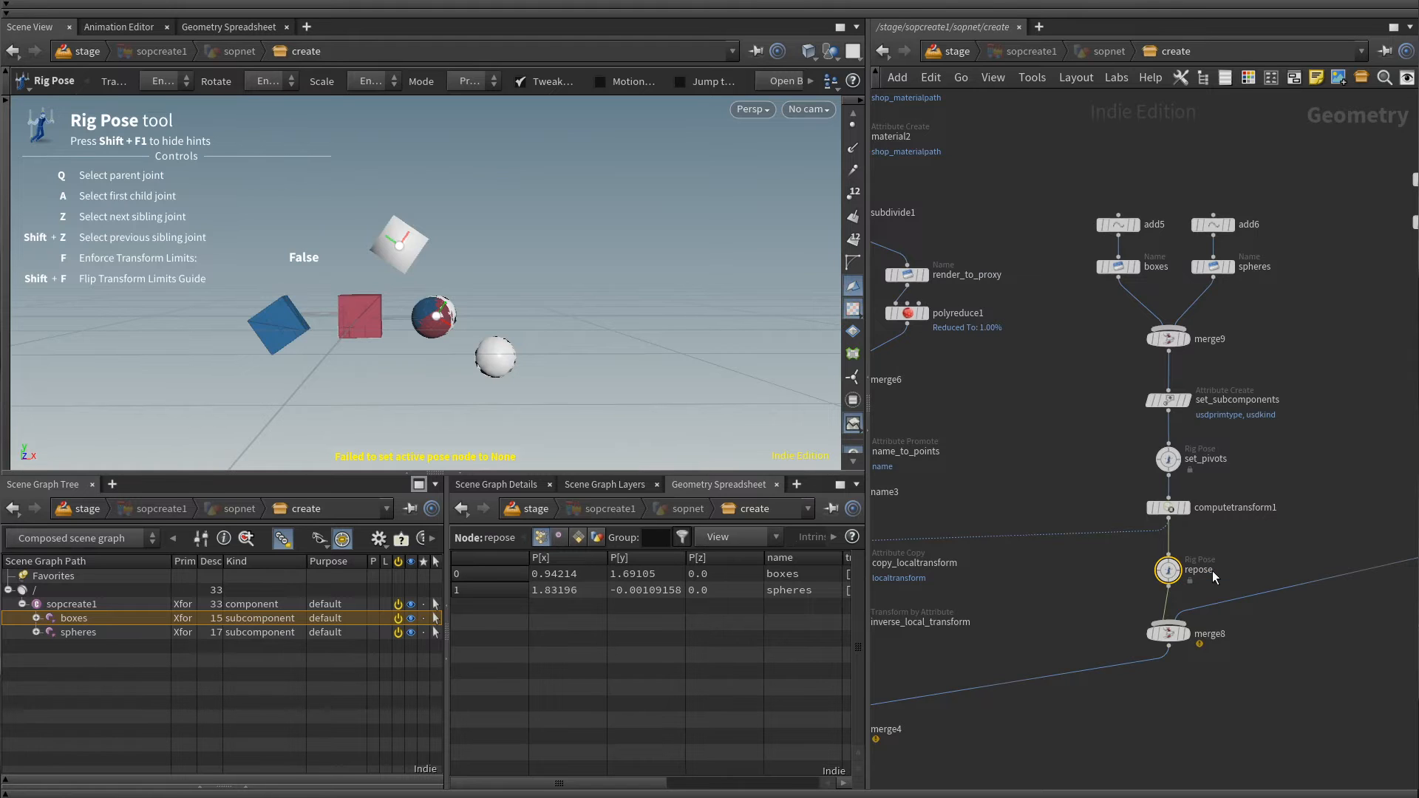
- Move and rotate the spheres and boxes joints freehand in the repose node
click(436, 317)
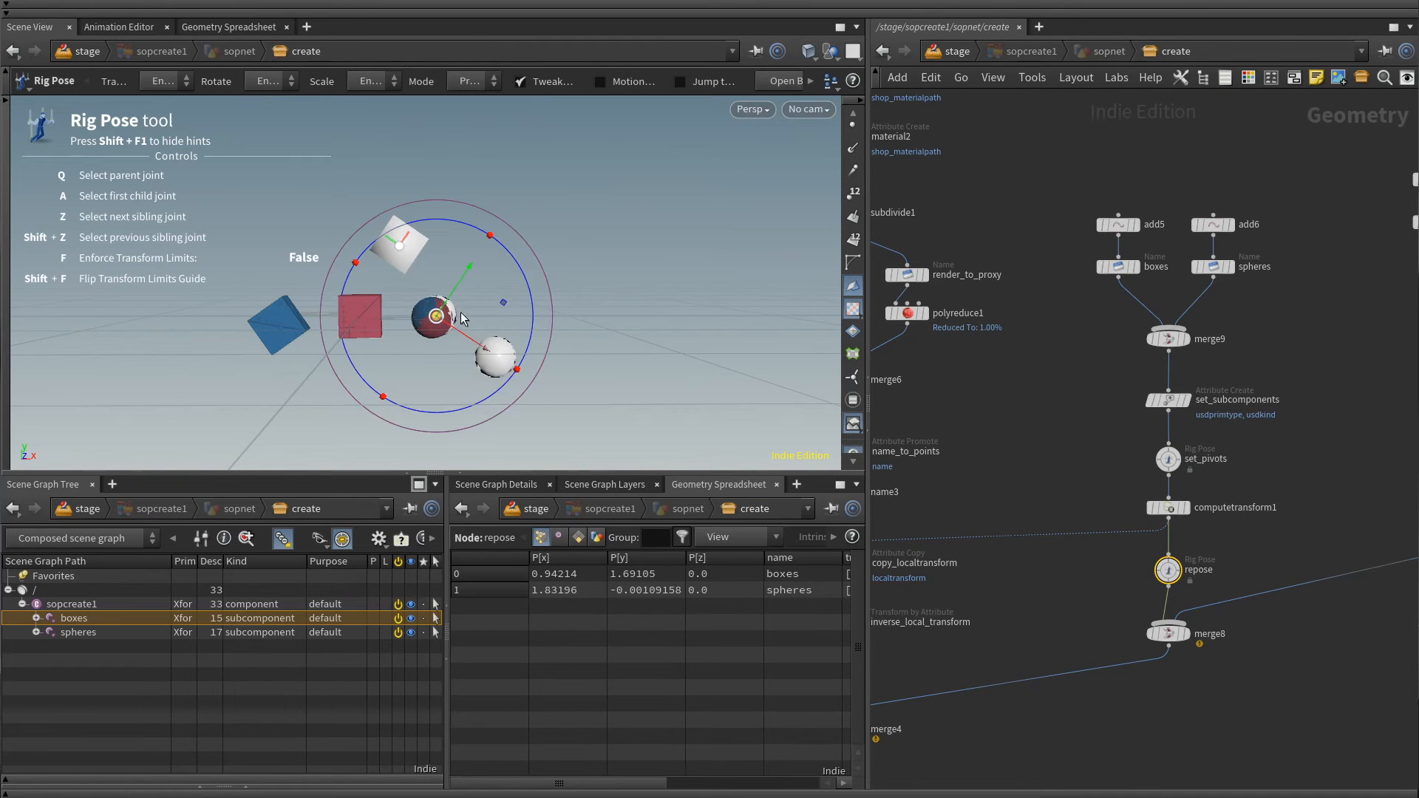
drag(507, 301, 646, 269)
drag(592, 188, 503, 204)
click(399, 244)
drag(406, 152, 507, 201)
key(e)
drag(399, 245, 497, 237)
click(574, 282)
alt+drag(768, 273, 658, 326)
drag(591, 284, 722, 313)
alt+drag(562, 295, 491, 355)
- Return to the stage level and select the spheres and boxes with the Move tool to check their pivots
click(947, 51)
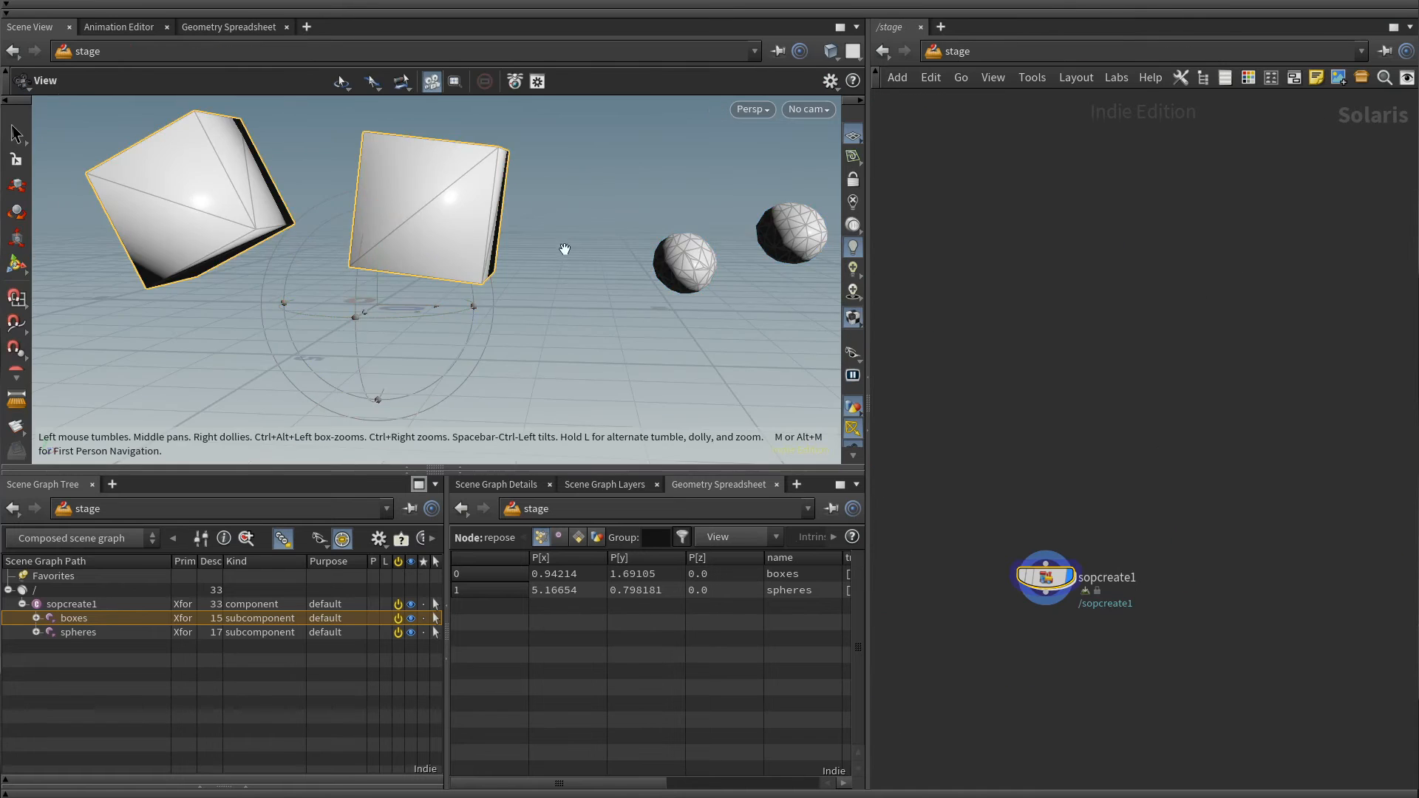
alt+right_drag(563, 251, 441, 301)
alt+drag(441, 300, 441, 272)
key(s)
click(380, 293)
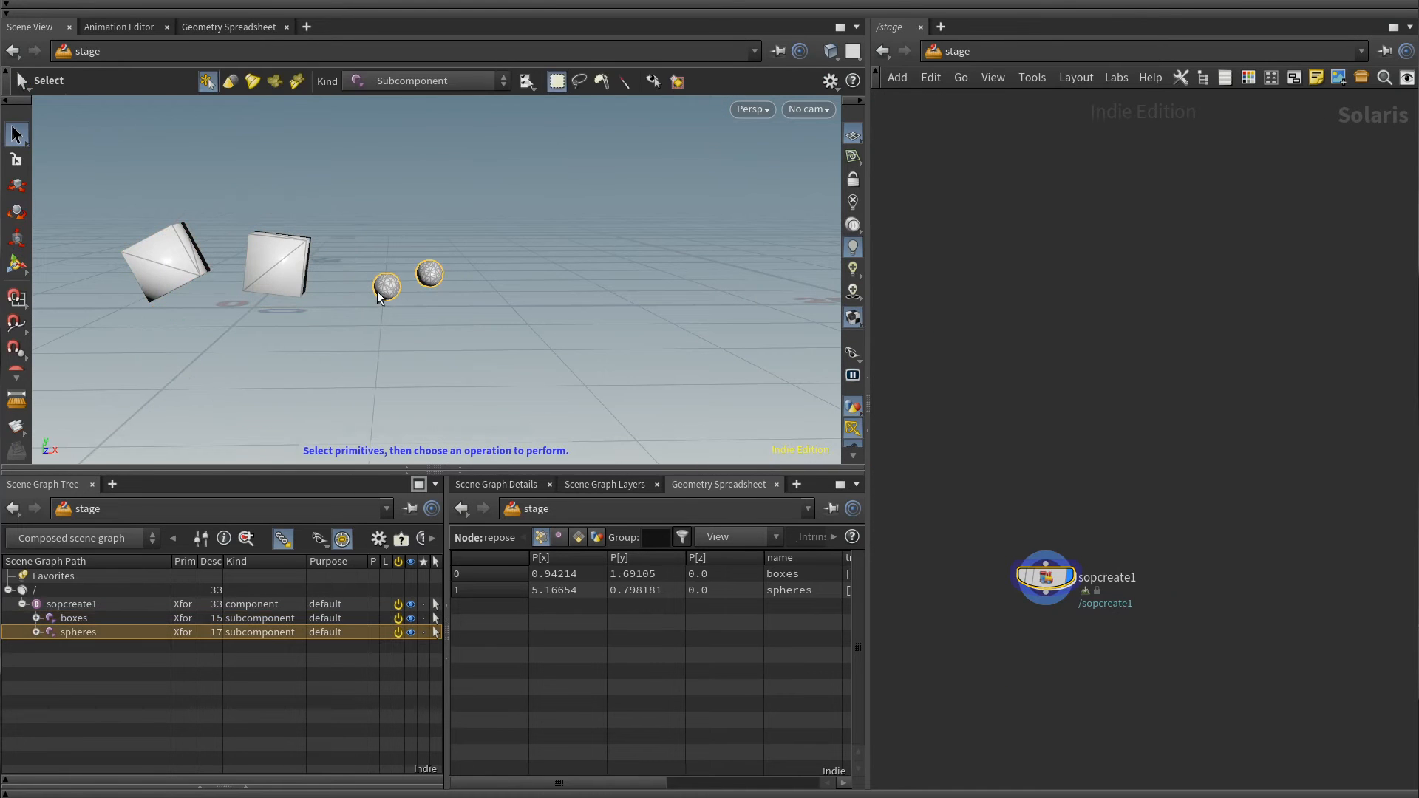
key(t)
click(246, 261)
key(ctrl+z)
alt+drag(305, 344, 447, 295)
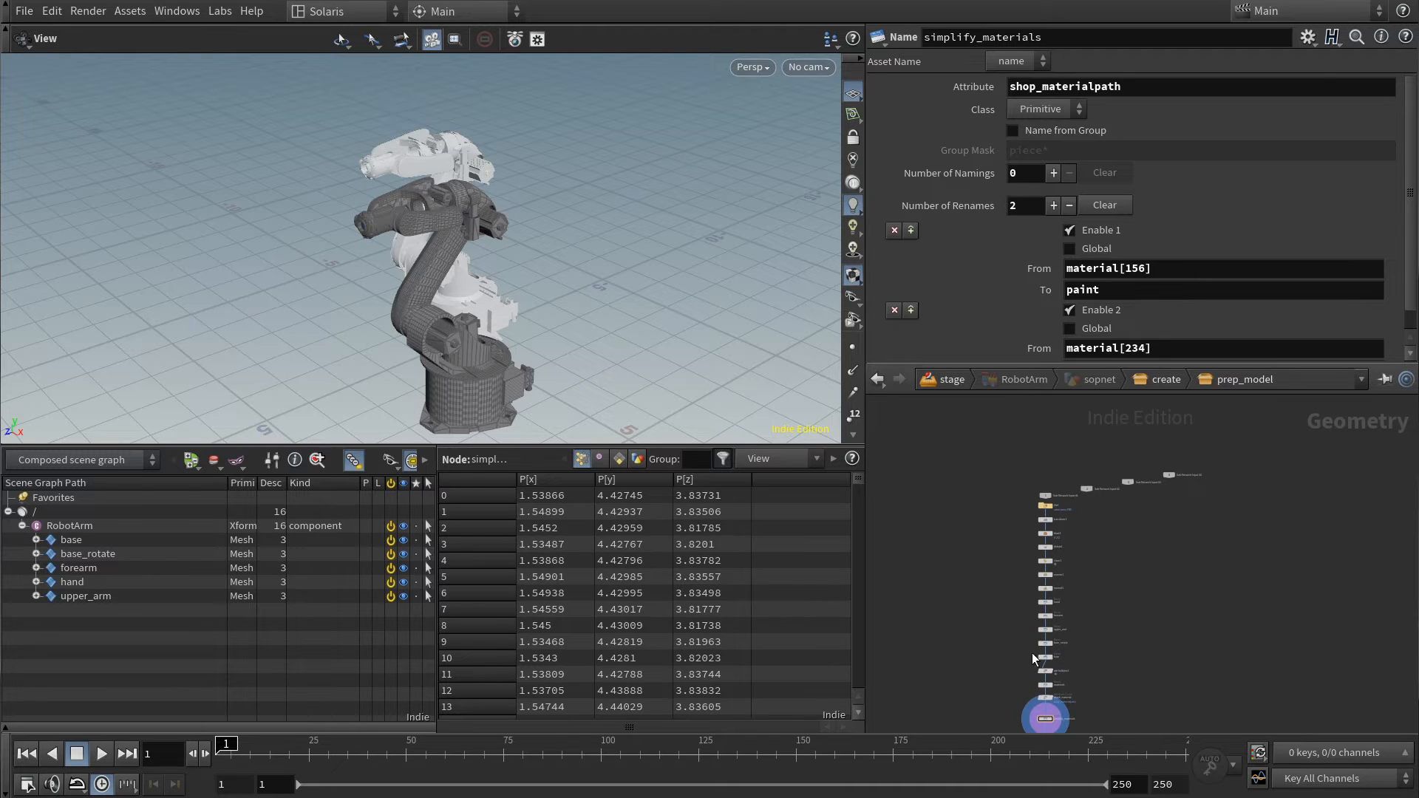
- In the robot arm's create network, add a Name node and connect it to the output of prep_model
click(1162, 379)
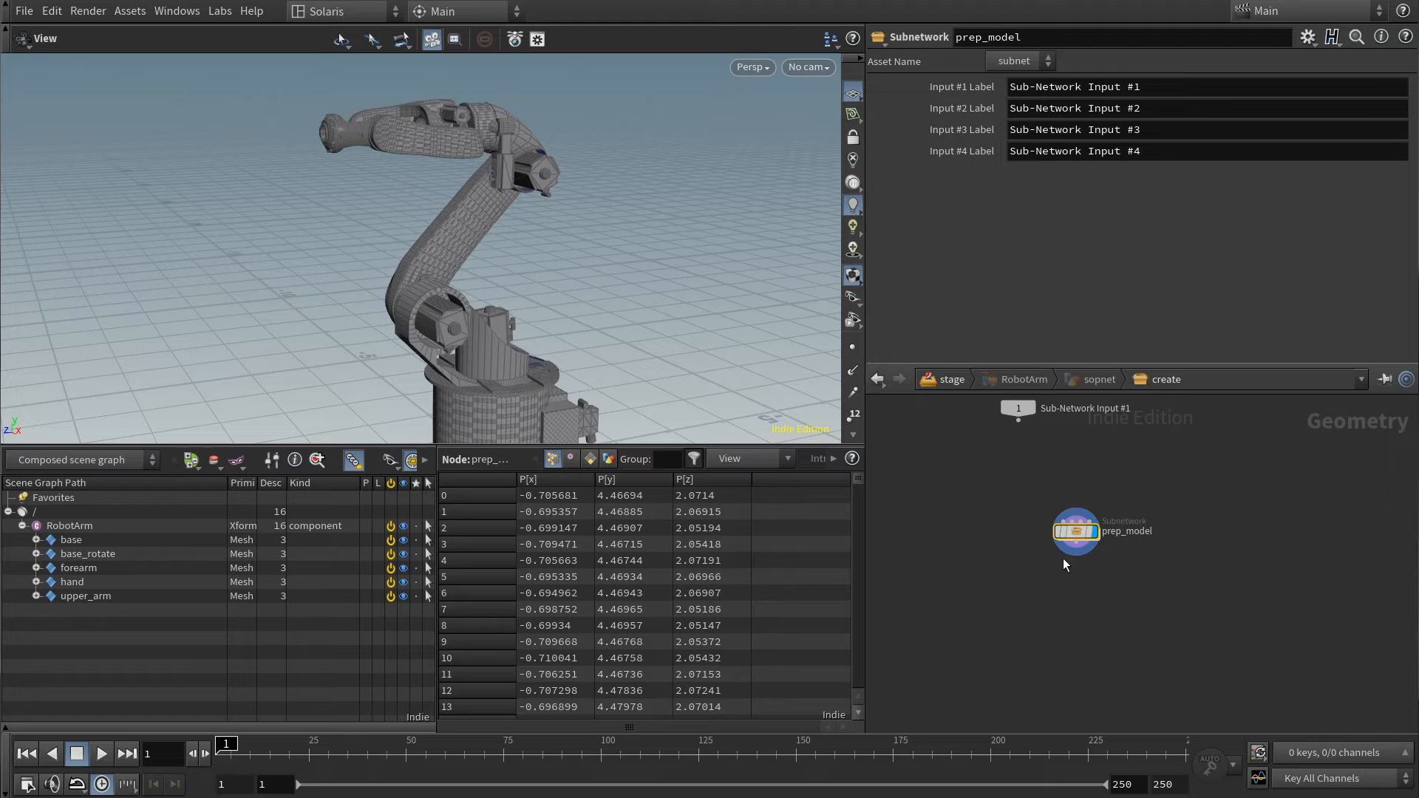
scroll(1079, 587, up, 2)
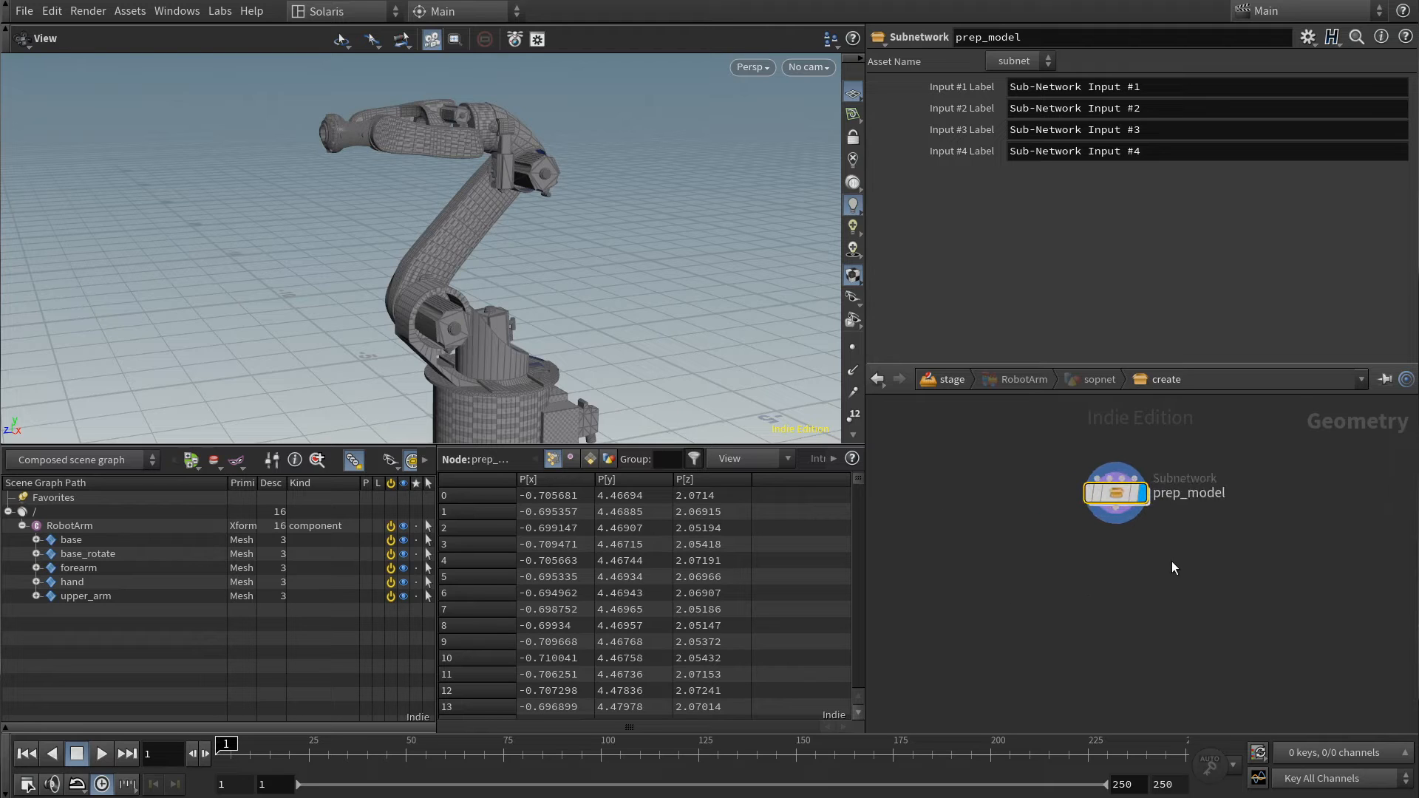
scroll(1121, 574, up, 1)
middle_drag(1121, 564, 1077, 587)
key(Tab)
text(name)
key(Return)
click(1074, 570)
click(1073, 553)
click(1073, 518)
- Place the Name node below prep_model, display it, and name it restructure
drag(1072, 574, 1073, 605)
click(1104, 601)
click(1142, 602)
text(restructure)
key(Return)
- Clear the default naming in restructure and add four rename entries
click(1102, 172)
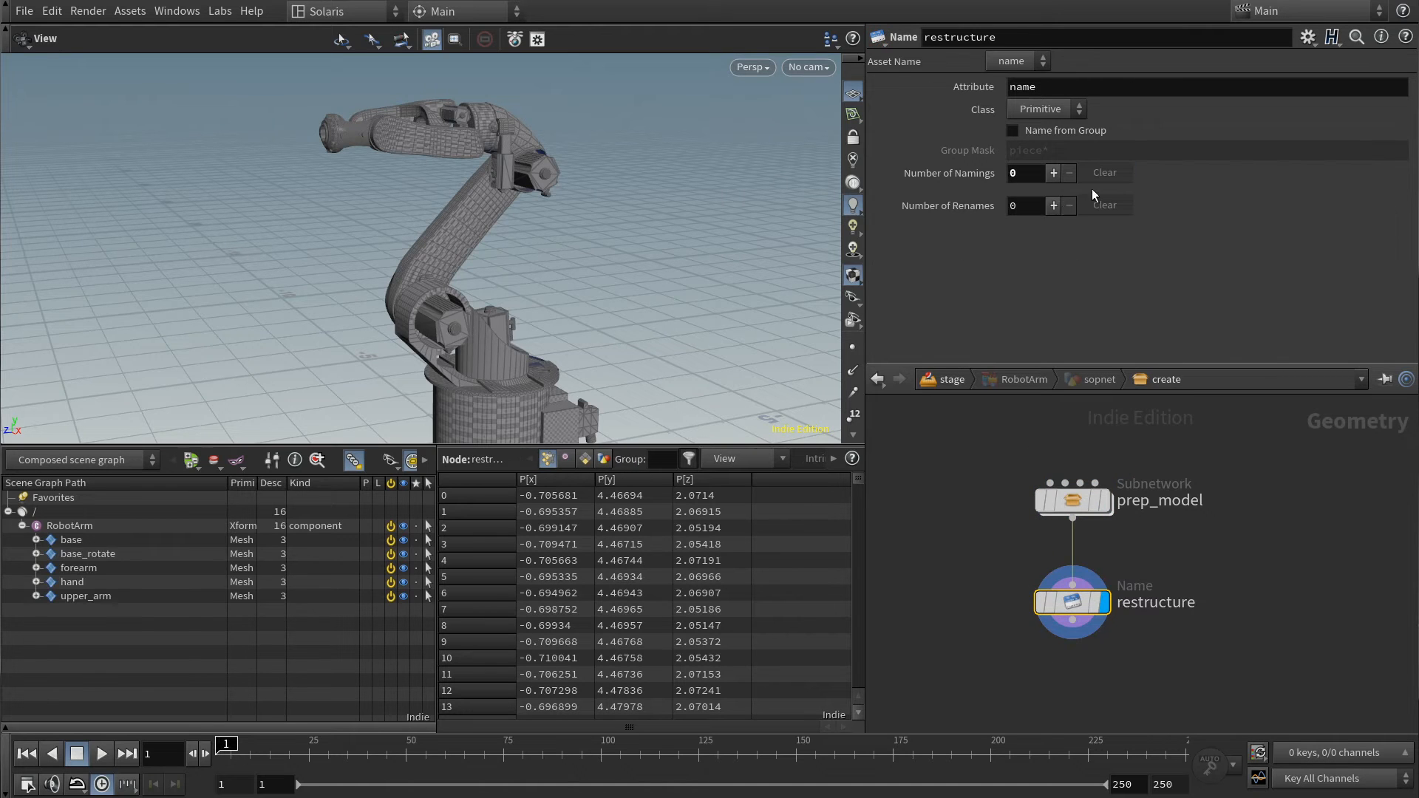
click(1053, 206)
click(1053, 205)
click(1053, 206)
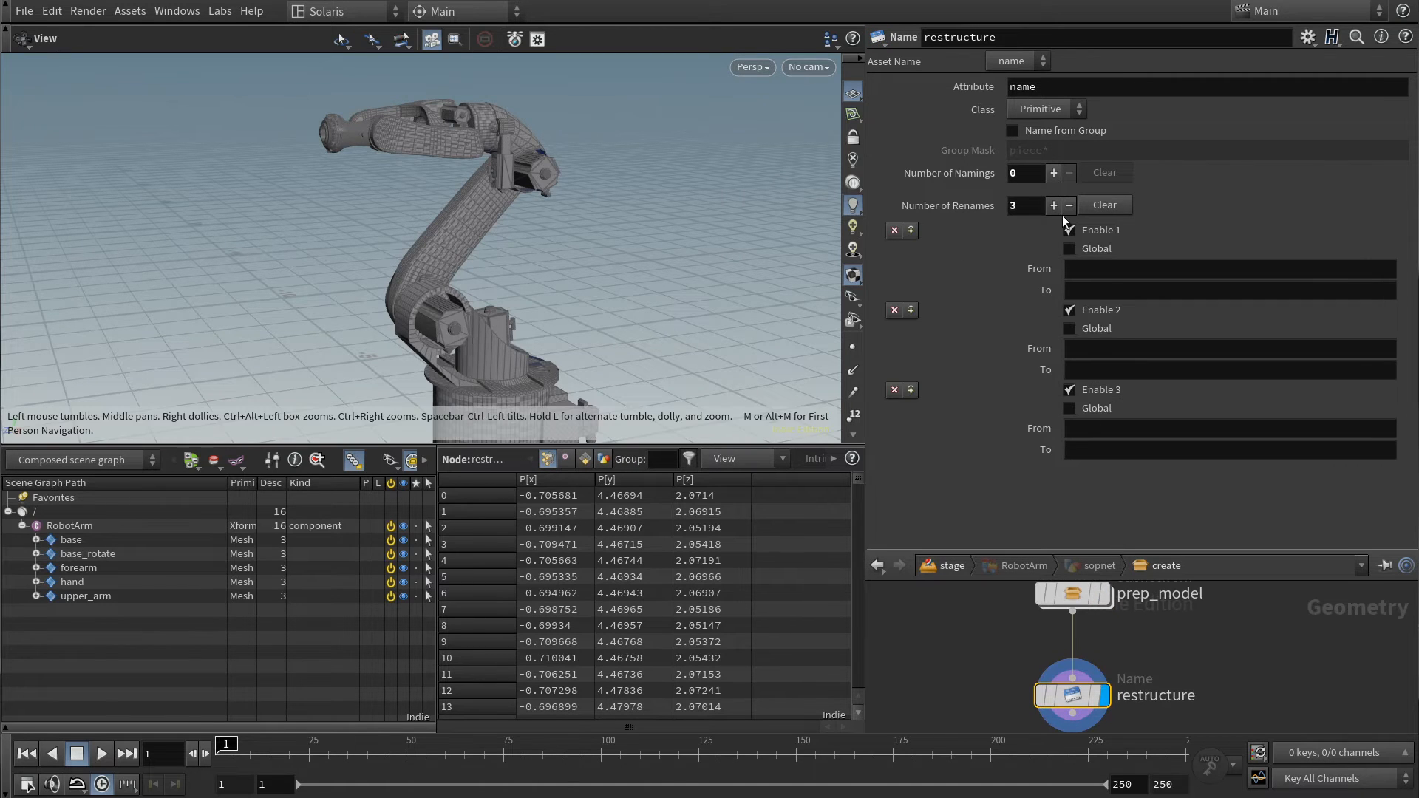
click(1053, 205)
- Set the first rename entry to change upper_arm to base_rotate/upper_arm
click(1111, 270)
text(upper_arm)
key(Tab)
text(base_rotate)
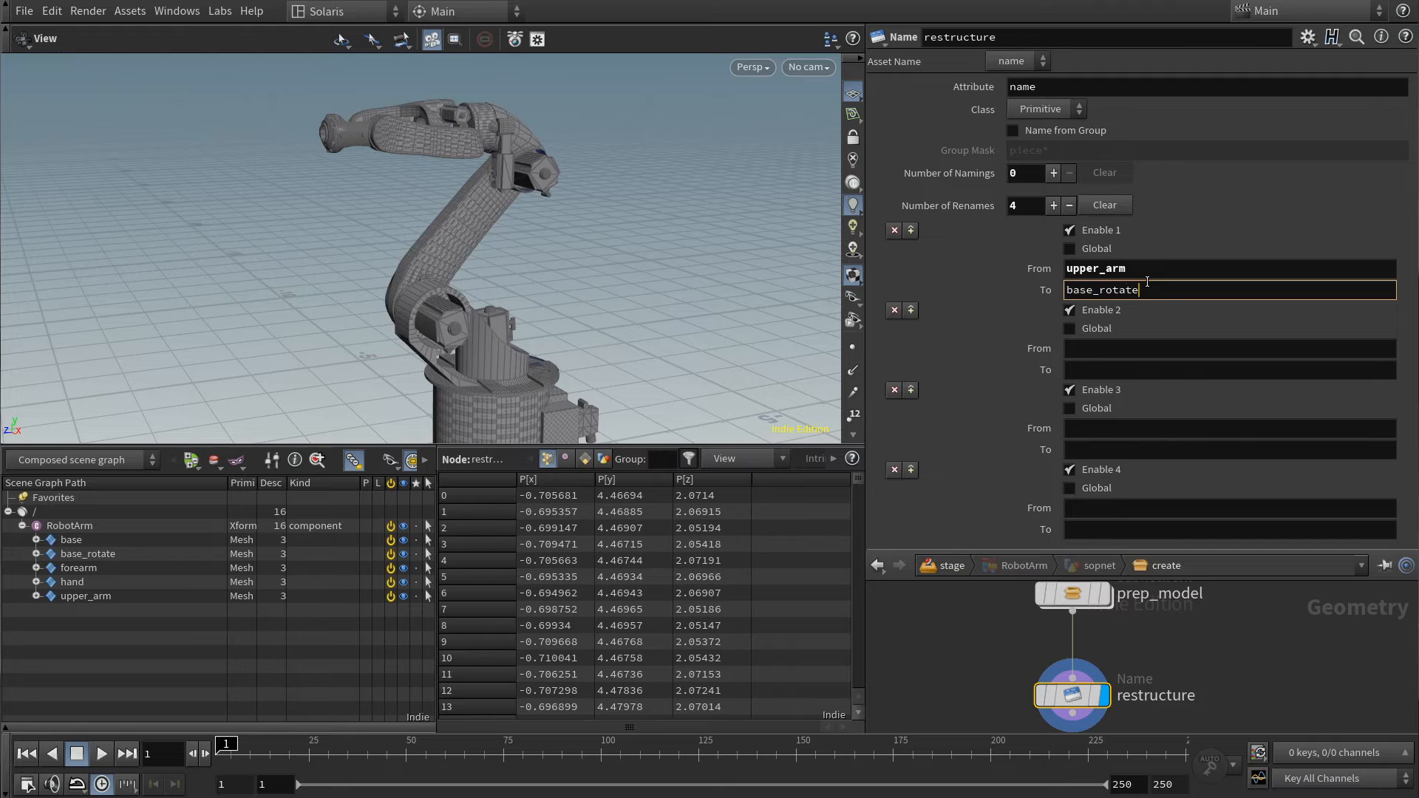
text(/upper_arm)
- Set the second rename entry to change forearm to base_rotate/upper_arm/forearm
key(Tab)
text(forearm)
key(Tab)
text(base_rotate/upper_arm)
text(/forearm)
- Set the third rename entry to change hand to base_rotate/upper_arm/forearm/hand, and remove the unused fourth entry
key(Tab)
text(hand)
key(Return)
triple_click(1190, 369)
key(ctrl+c)
click(1145, 451)
key(ctrl+v)
text(/hand)
key(Return)
click(894, 470)
- Expand base_rotate and its children in the scene graph to inspect the nested arm hierarchy, and collapse it again
click(36, 554)
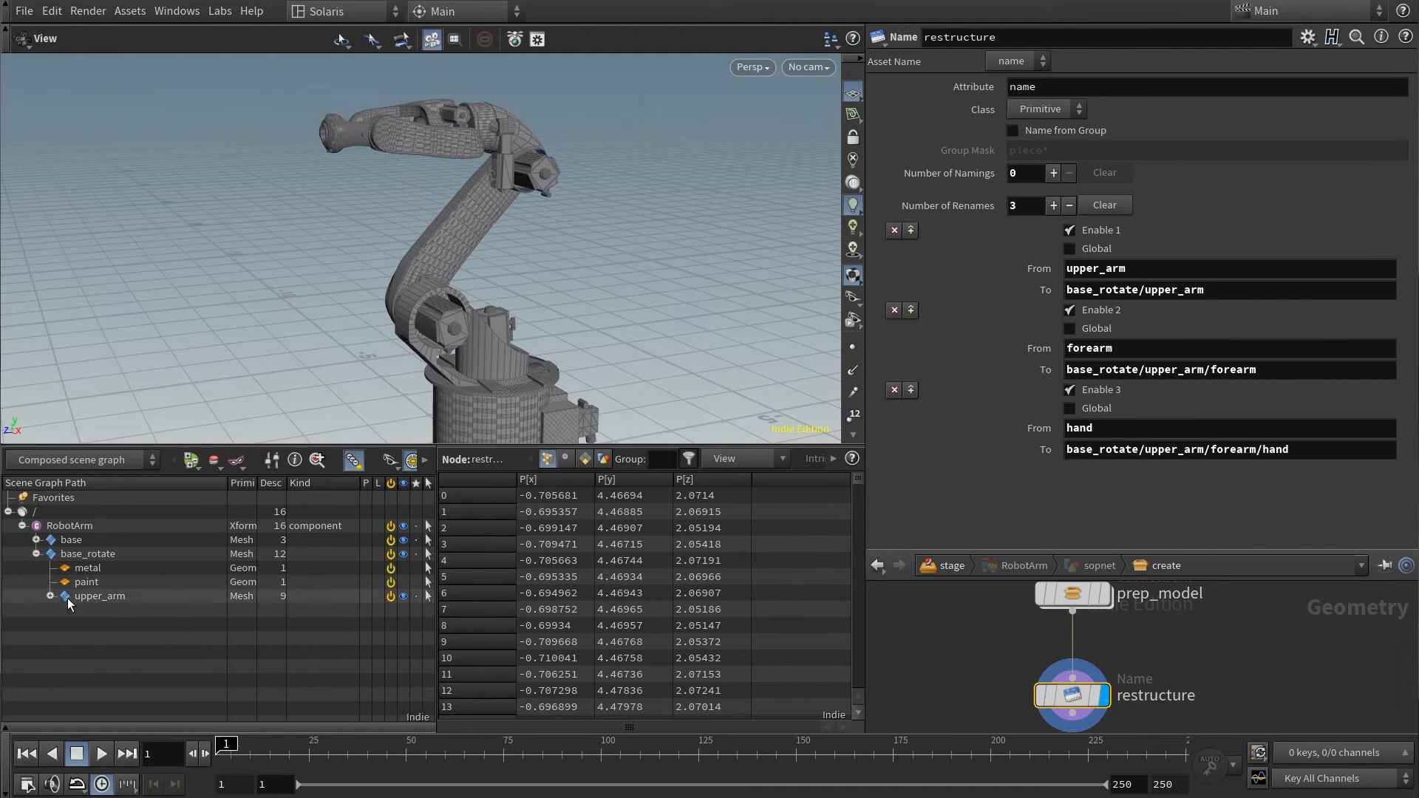
click(50, 596)
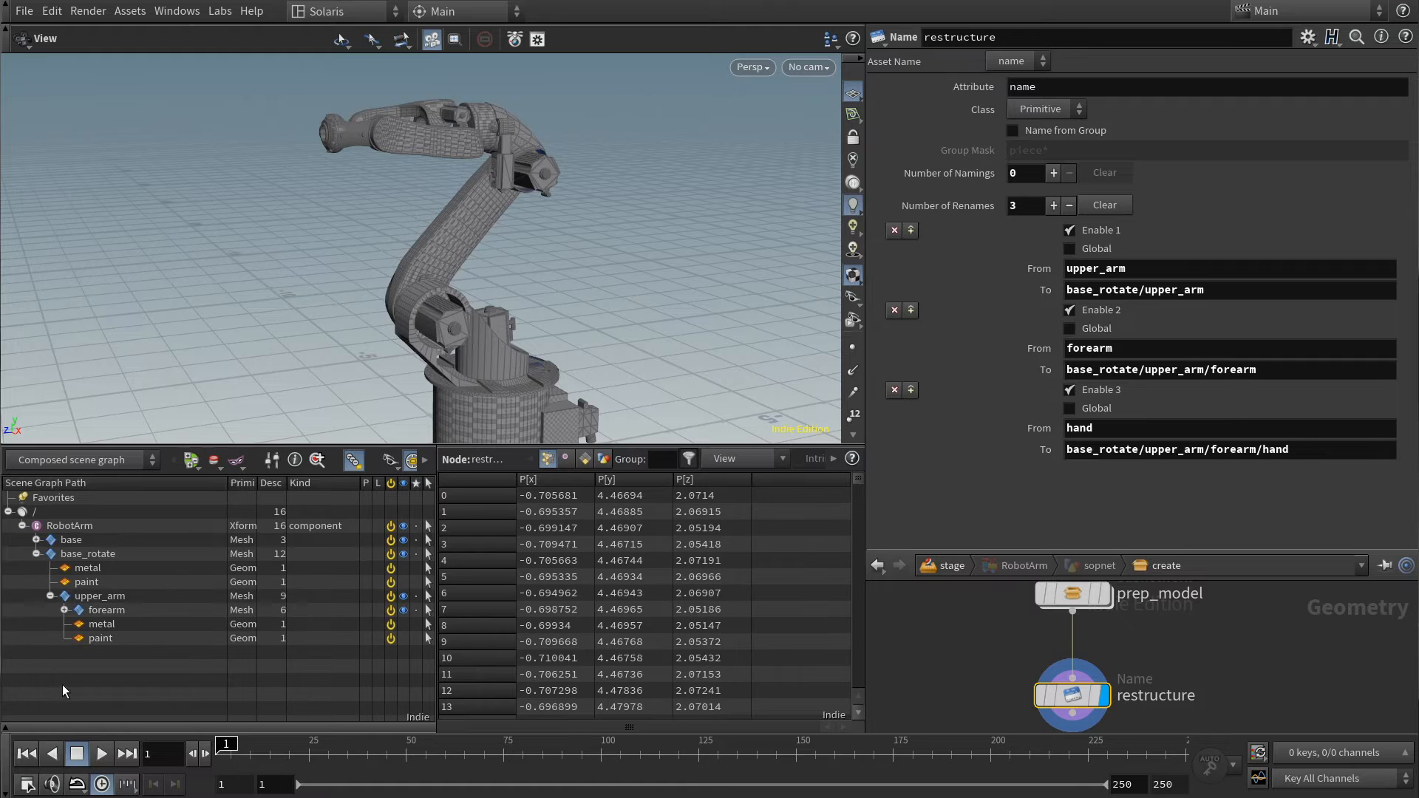
click(64, 611)
click(79, 624)
click(78, 624)
click(37, 554)
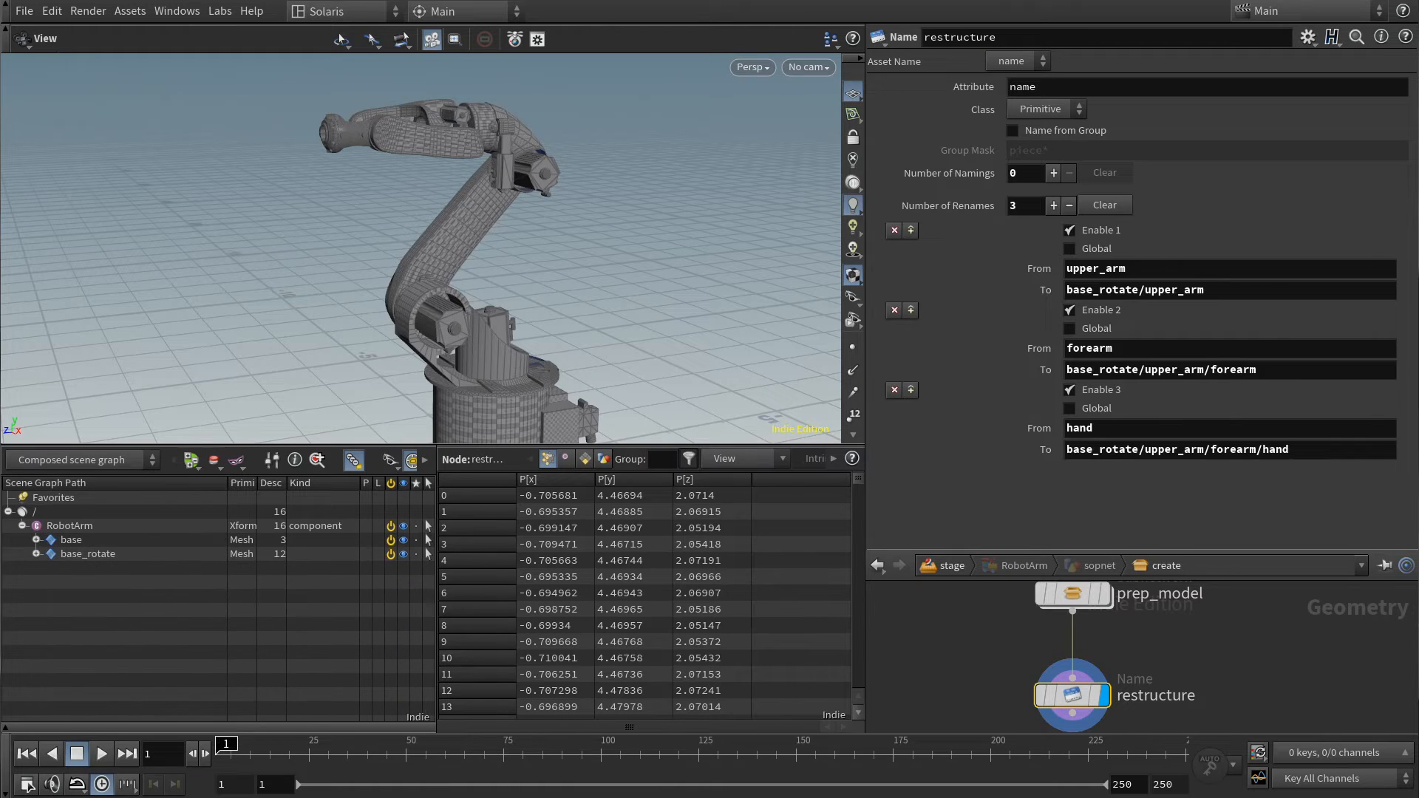
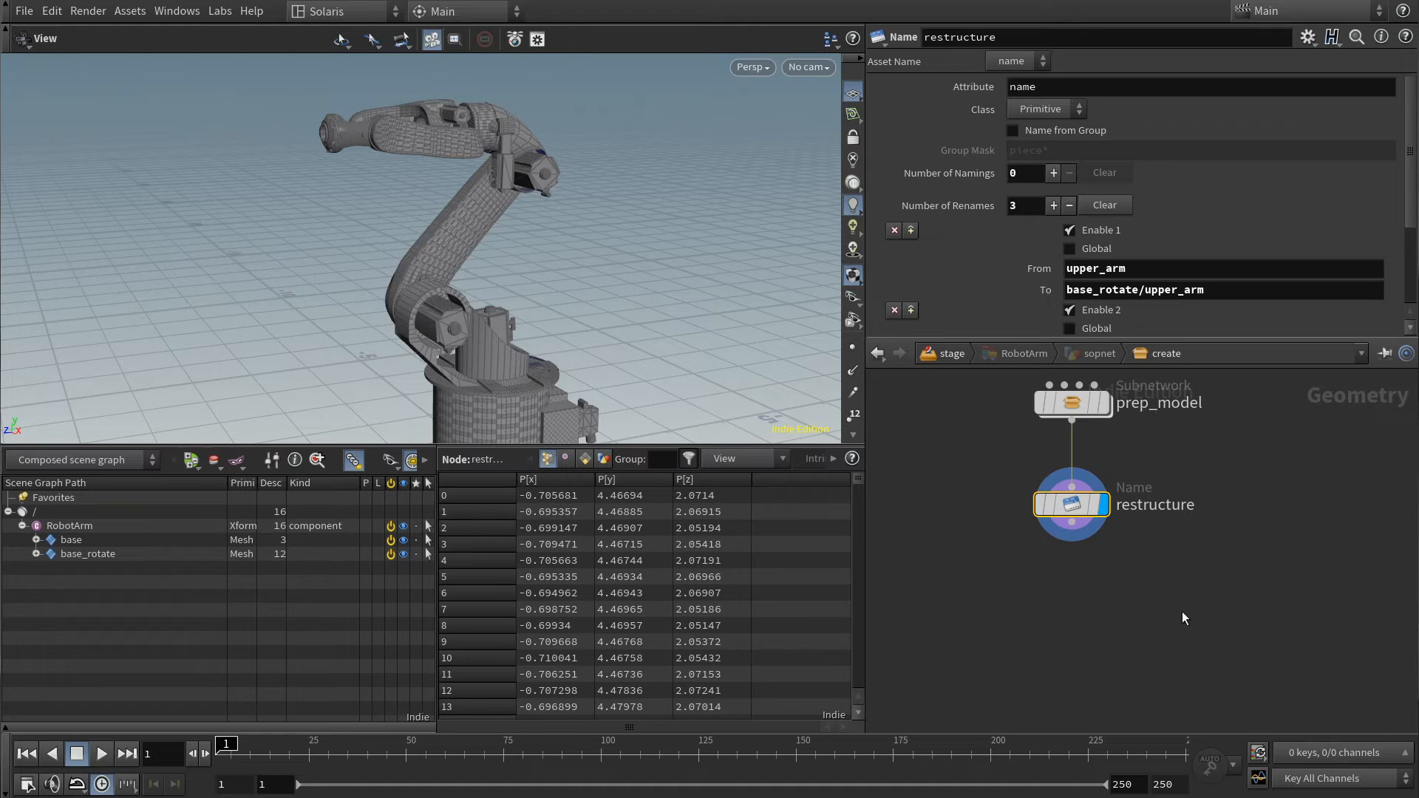
- Append an Attribute VOP that runs over primitives below the restructure node and name it add_scopes_and_shape
key(Tab)
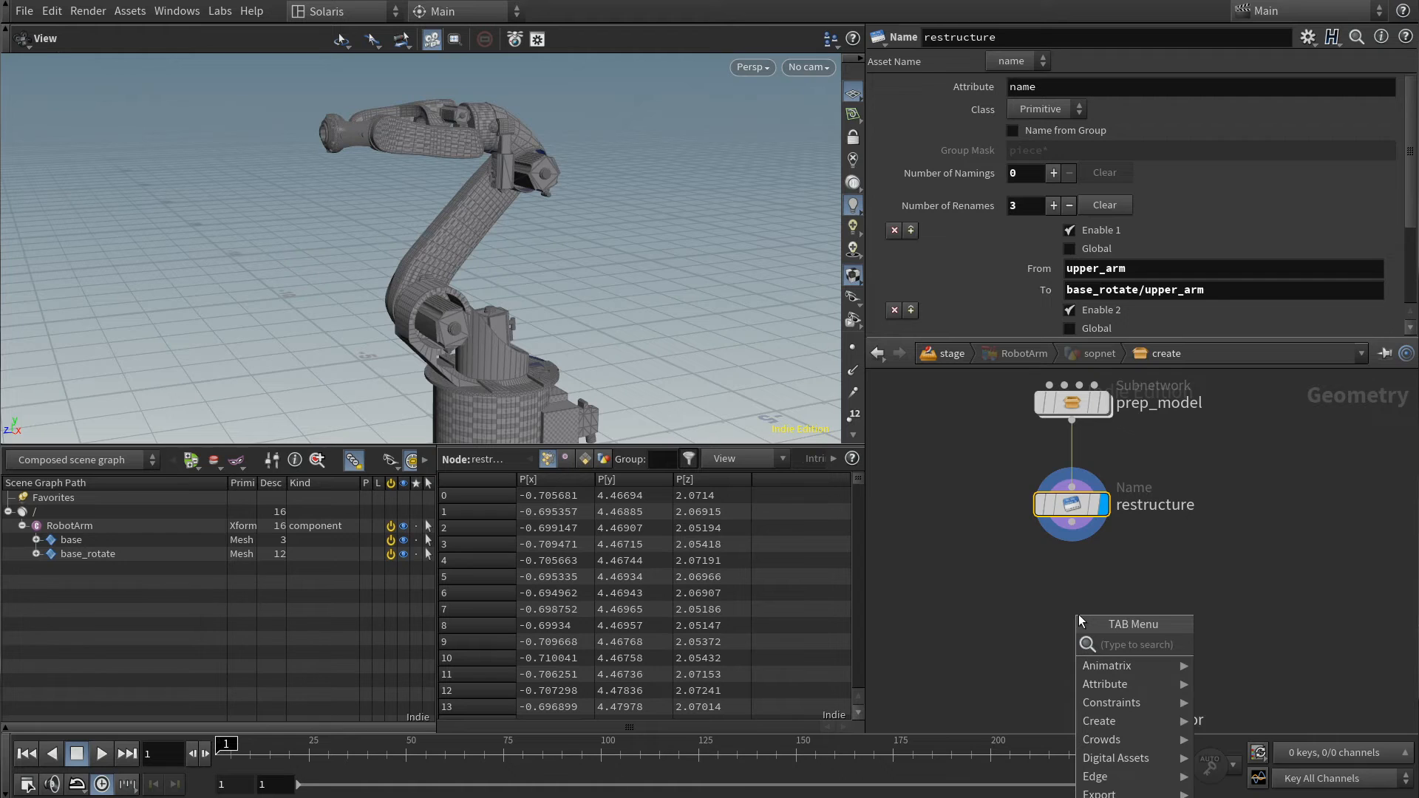
text(primvop)
key(shift+Return)
click(1137, 579)
text(add_scopes_and_shape)
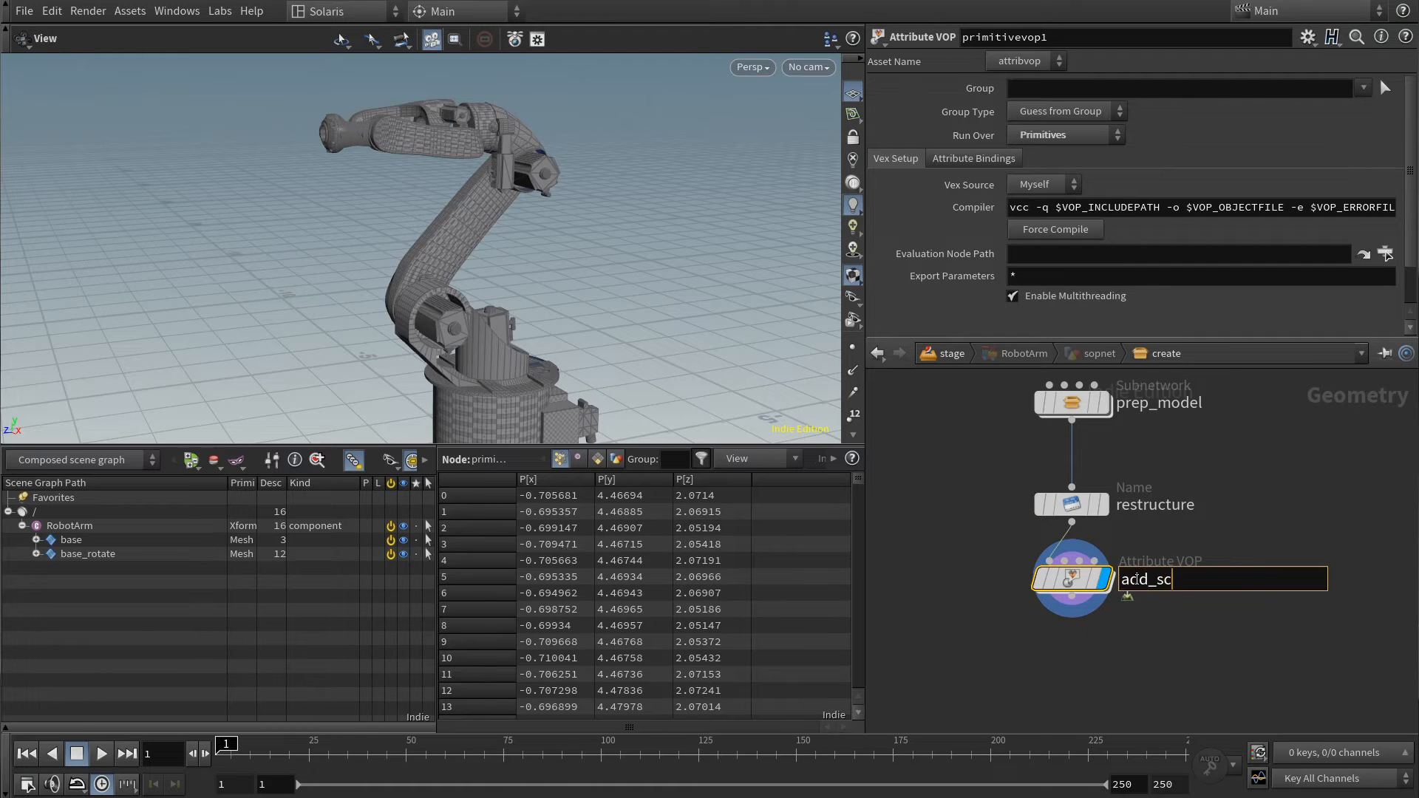
key(Return)
- Place an Add node inside the add_scopes_and_shape network
key(i)
middle_drag(1105, 523, 1125, 562)
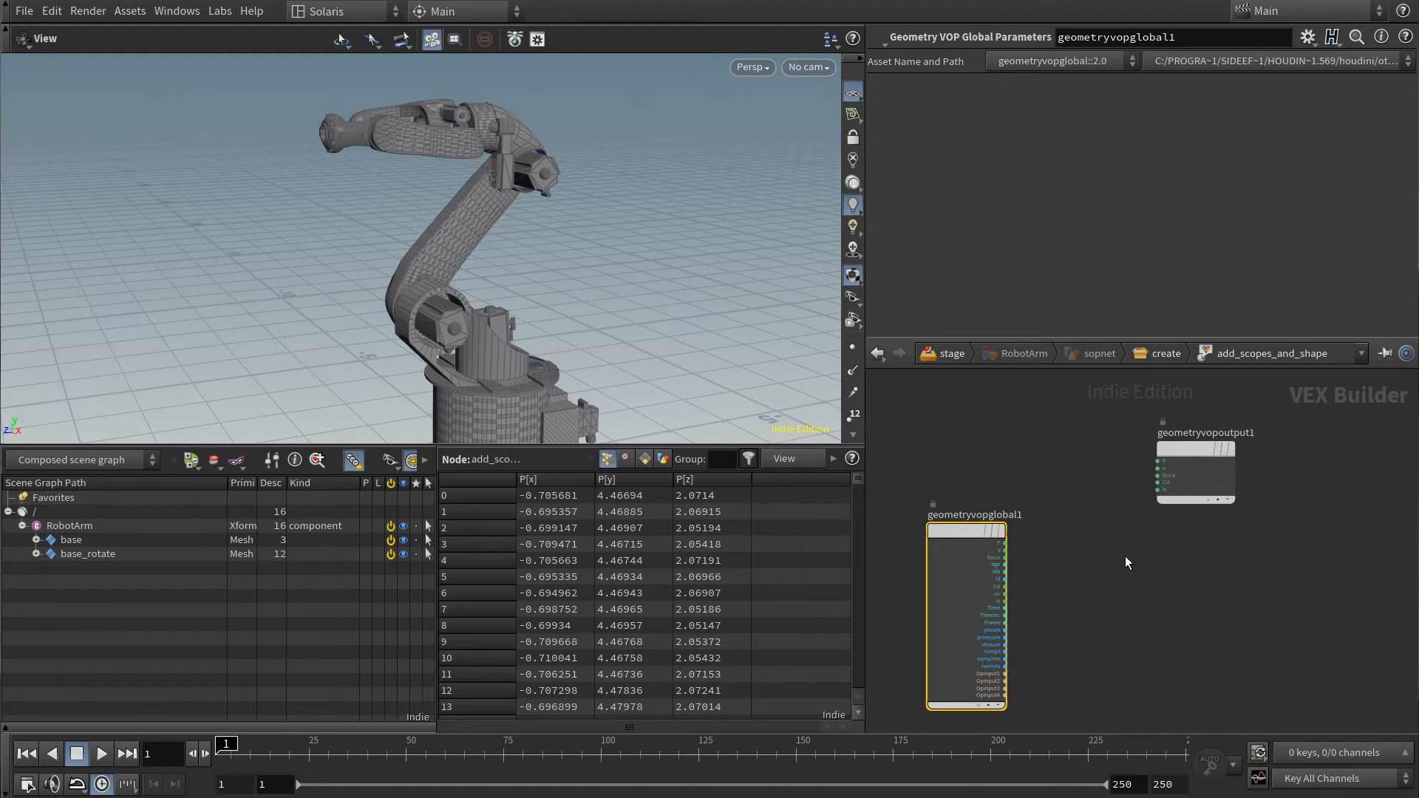
middle_drag(1141, 612, 1079, 602)
key(Tab)
text(add)
key(Return)
key(Return)
click(1172, 584)
- Feed the Add node from a new Bind node that reads the string attribute name
key(Tab)
text(bind)
key(Return)
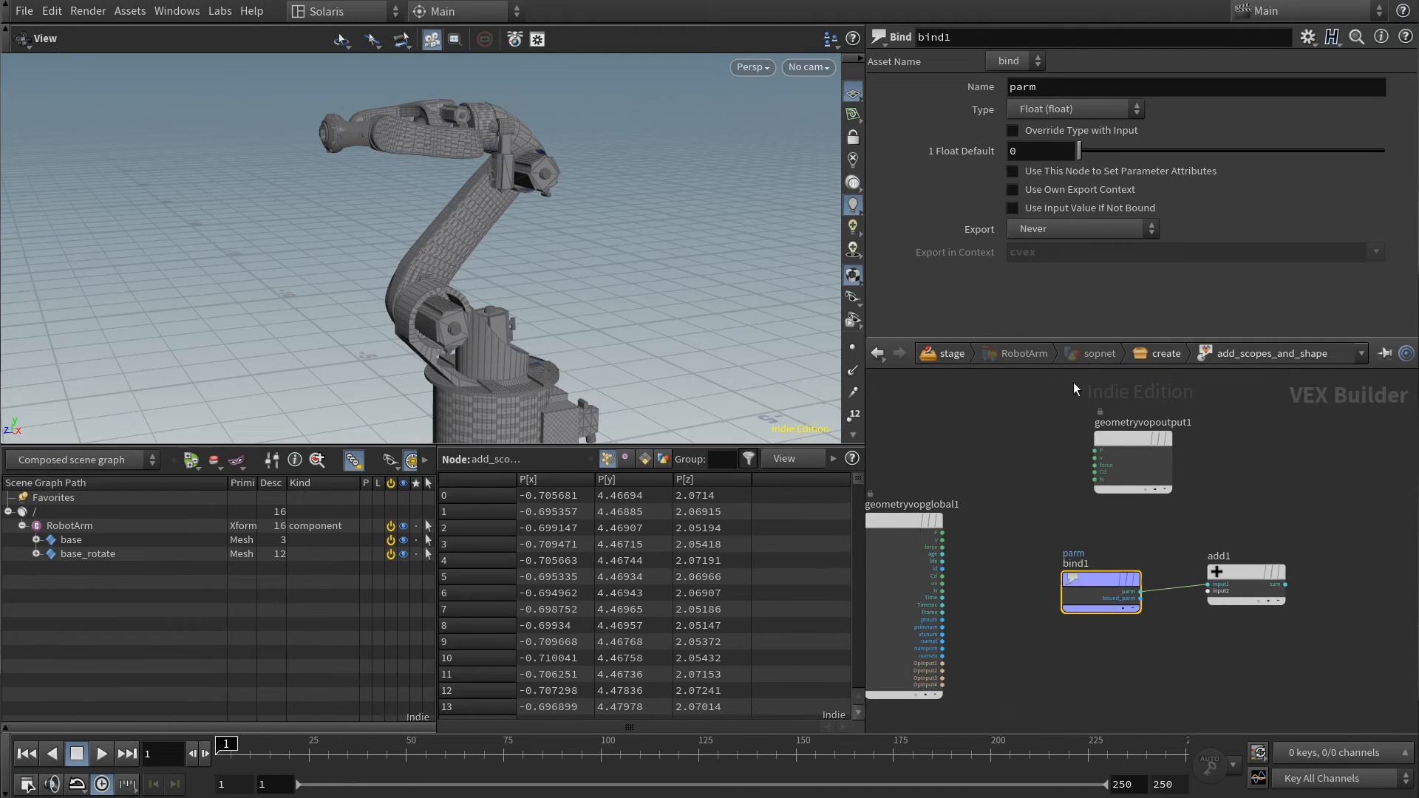
click(1058, 113)
click(1039, 346)
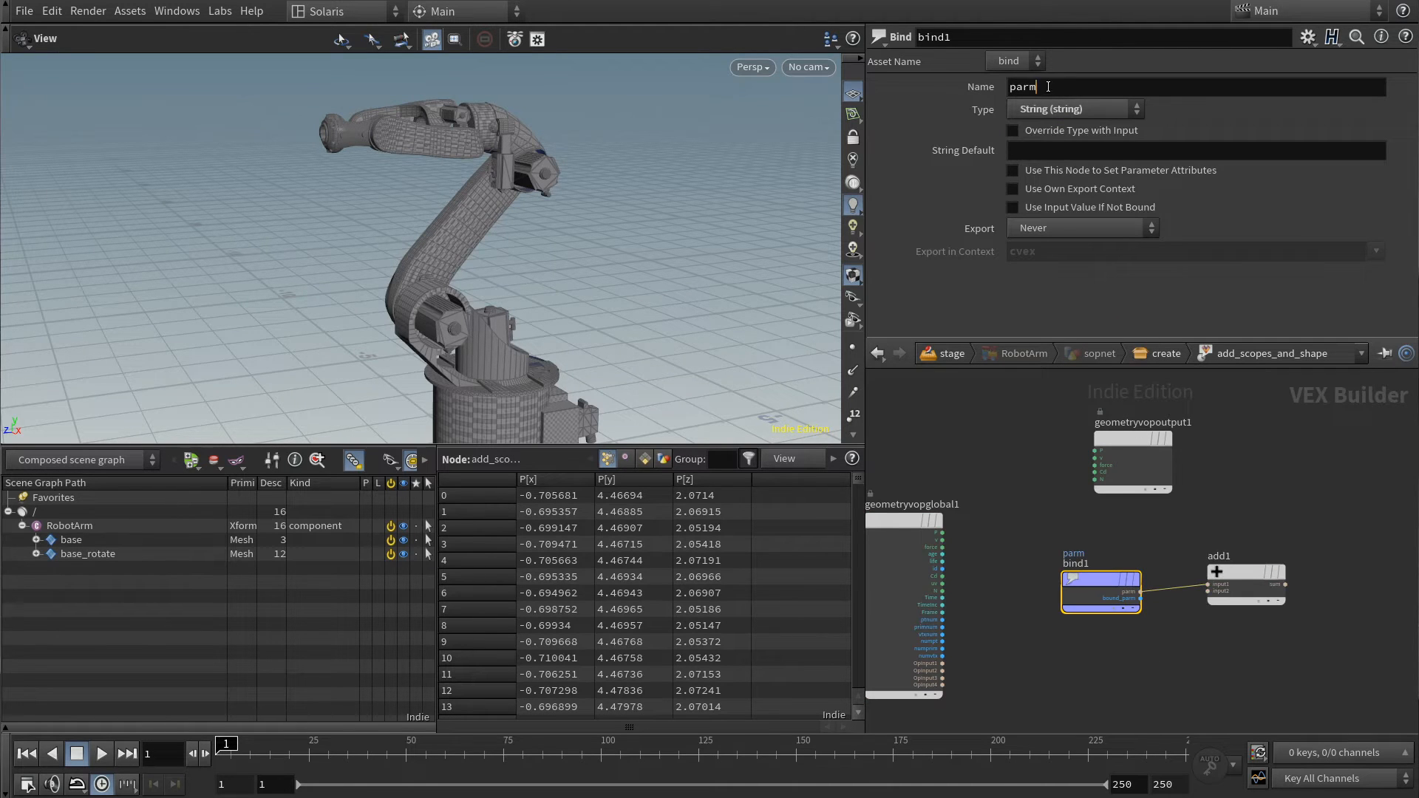
text(name)
key(Return)
drag(1096, 605, 1062, 598)
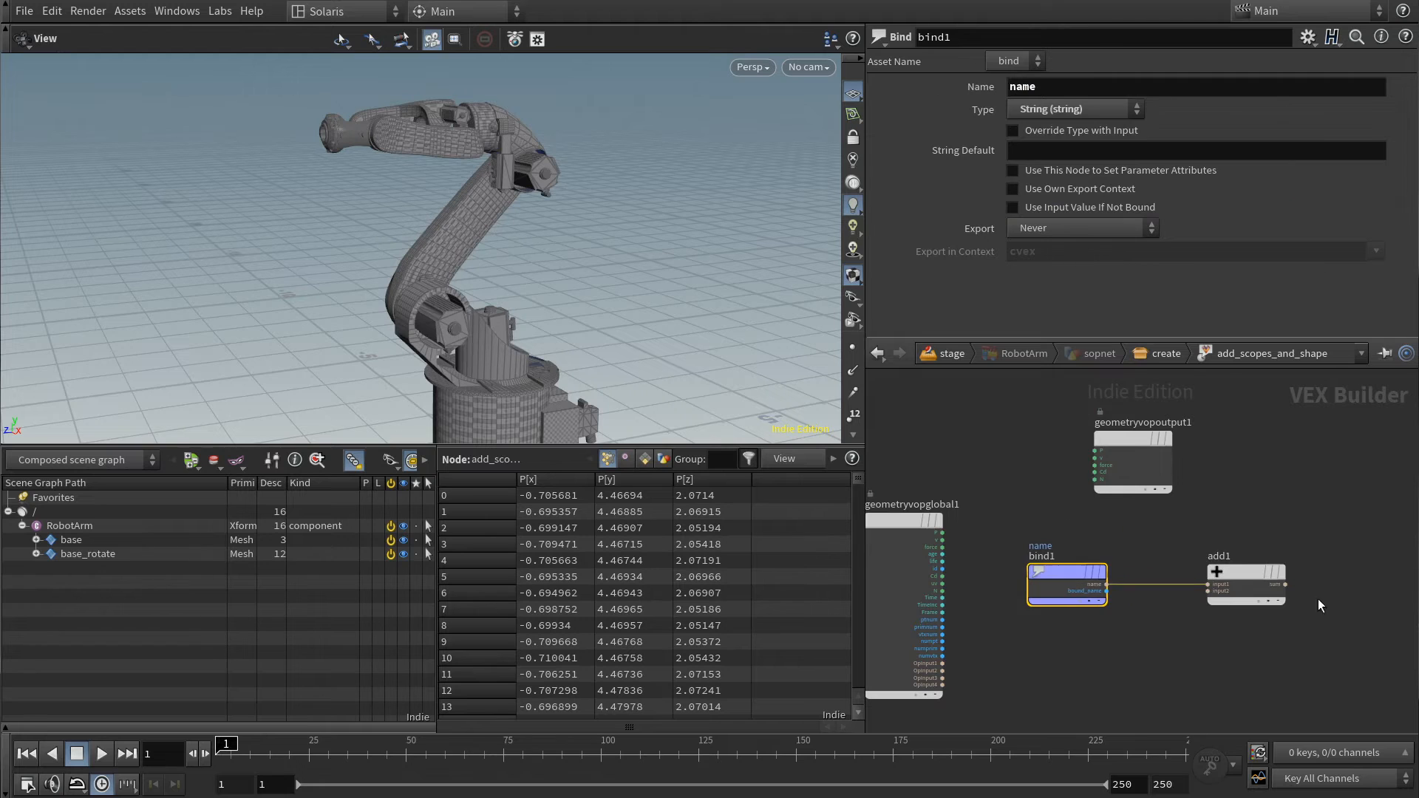
- Create a string Parameter node called scopes and wire it into the Add node's second input
middle_drag(1099, 670, 1106, 624)
key(Tab)
text(par)
key(Return)
click(1080, 604)
text(scopes)
key(Return)
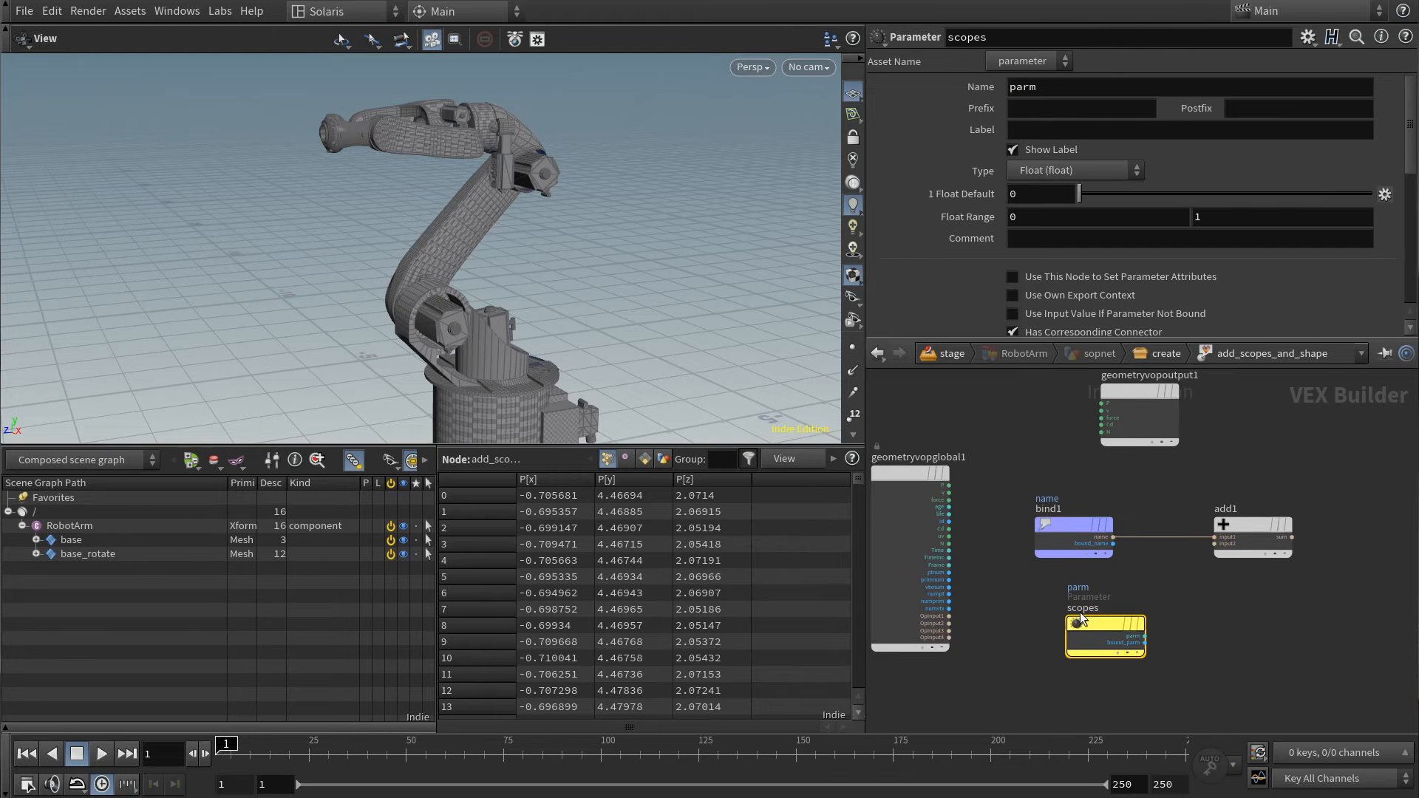
click(1078, 171)
click(1048, 465)
click(1145, 636)
click(1214, 544)
drag(1097, 619, 1065, 588)
- Add a Split String node fed by the bound name attribute, using / as its separator
middle_drag(1110, 660, 1124, 603)
key(Tab)
text(split)
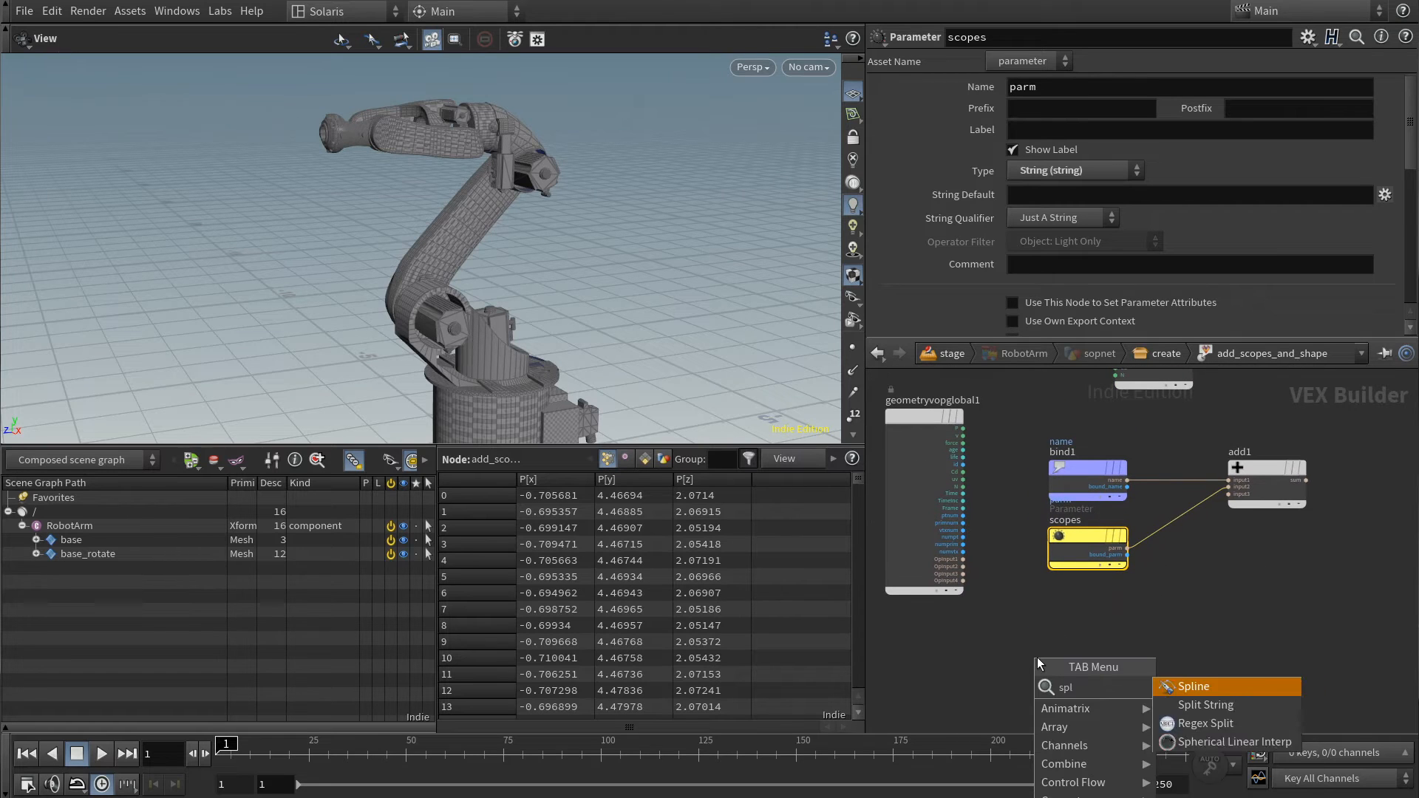
key(Return)
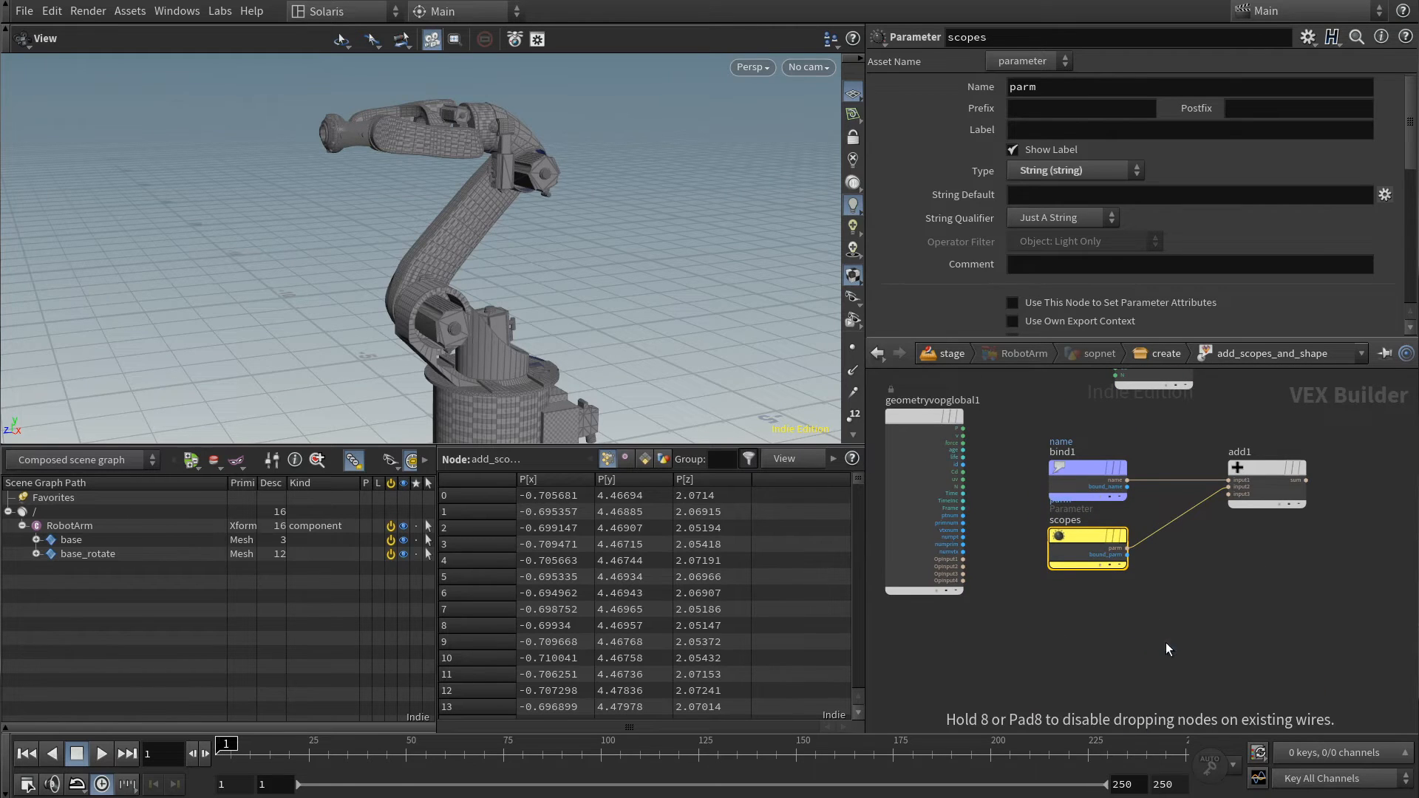
click(1164, 642)
click(1127, 480)
click(1128, 655)
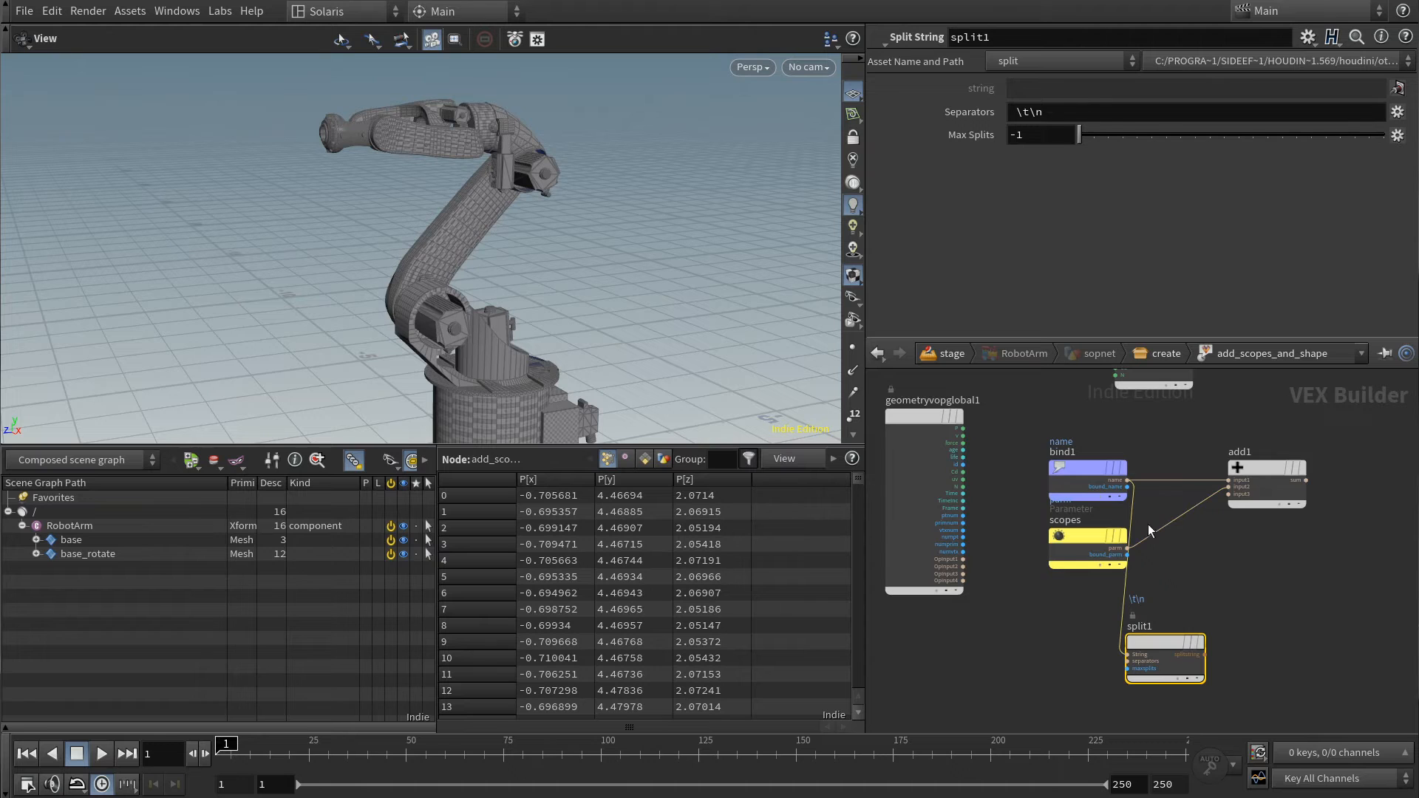
click(1079, 112)
text(/)
key(Return)
- Add a Get Array Element node with index -1 that passes the split string's element to the Add node's third input
middle_drag(1256, 652, 1177, 643)
key(Tab)
text(getele)
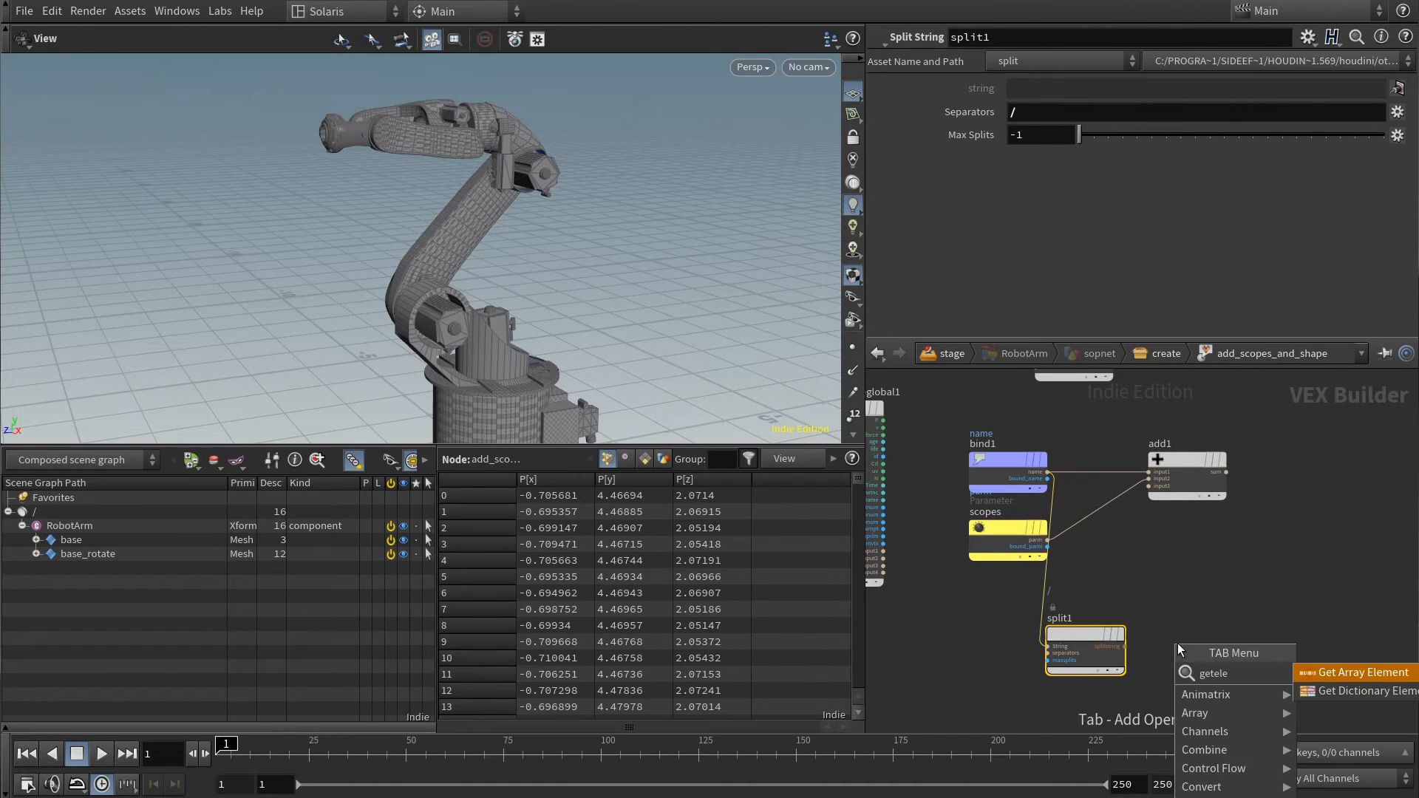
key(Return)
click(1177, 643)
scroll(1120, 632, up, 2)
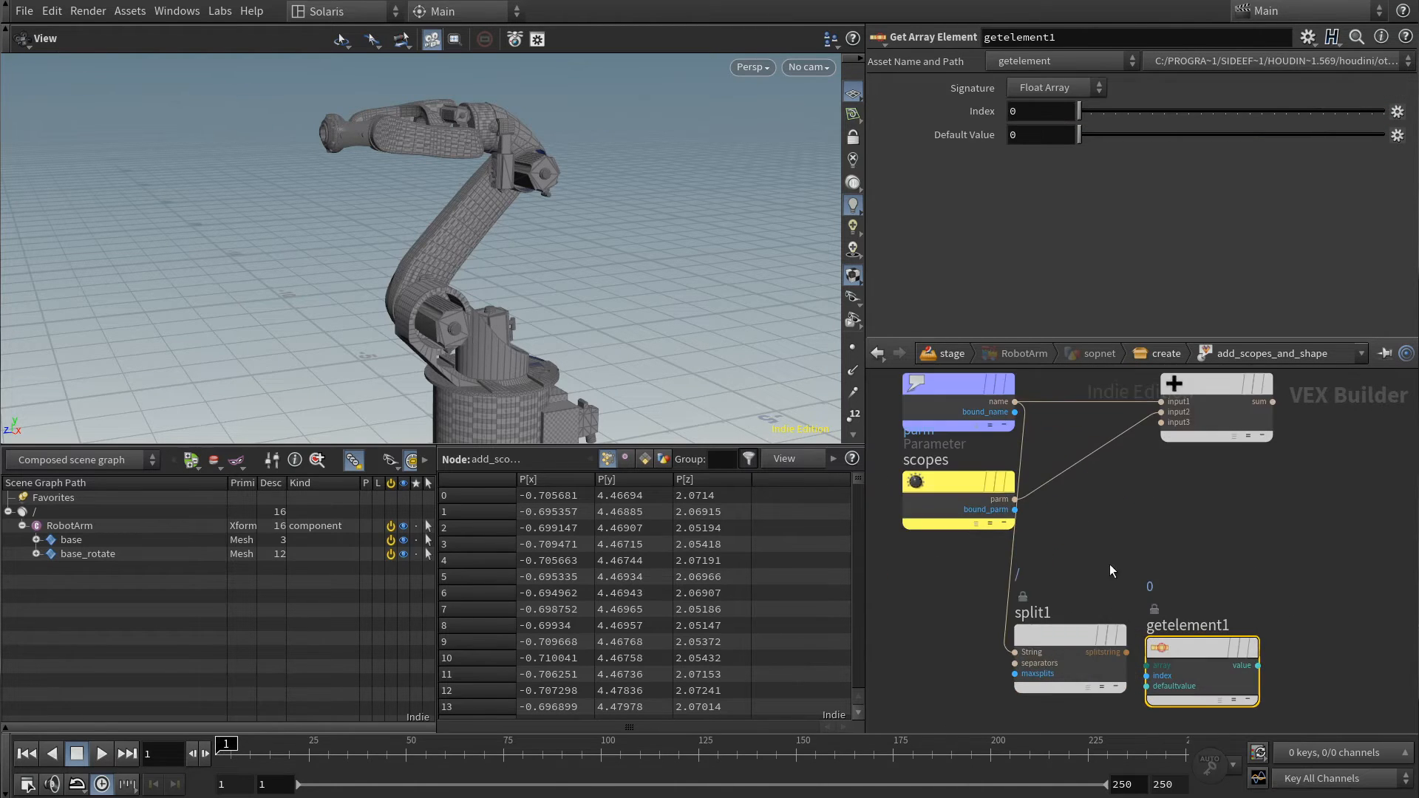
click(1126, 652)
click(1146, 666)
drag(1179, 646, 1194, 634)
click(1272, 652)
click(1161, 422)
click(1031, 111)
text(-1)
key(Return)
- Rearrange the Add, Split String and Get Array Element nodes into a tidy layout
scroll(1109, 495, down, 3)
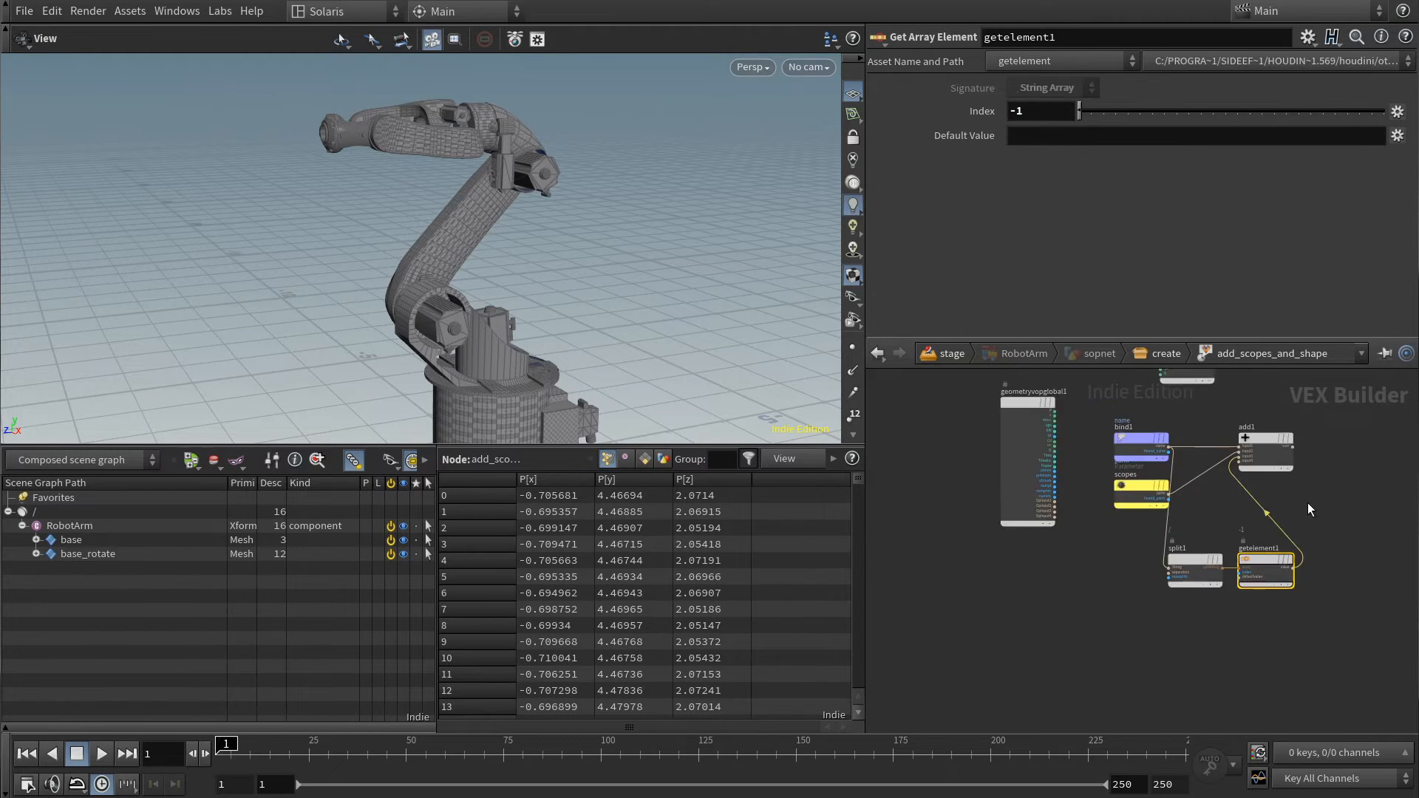
drag(1166, 441, 1283, 433)
drag(1244, 646, 1081, 543)
drag(1090, 561, 1134, 529)
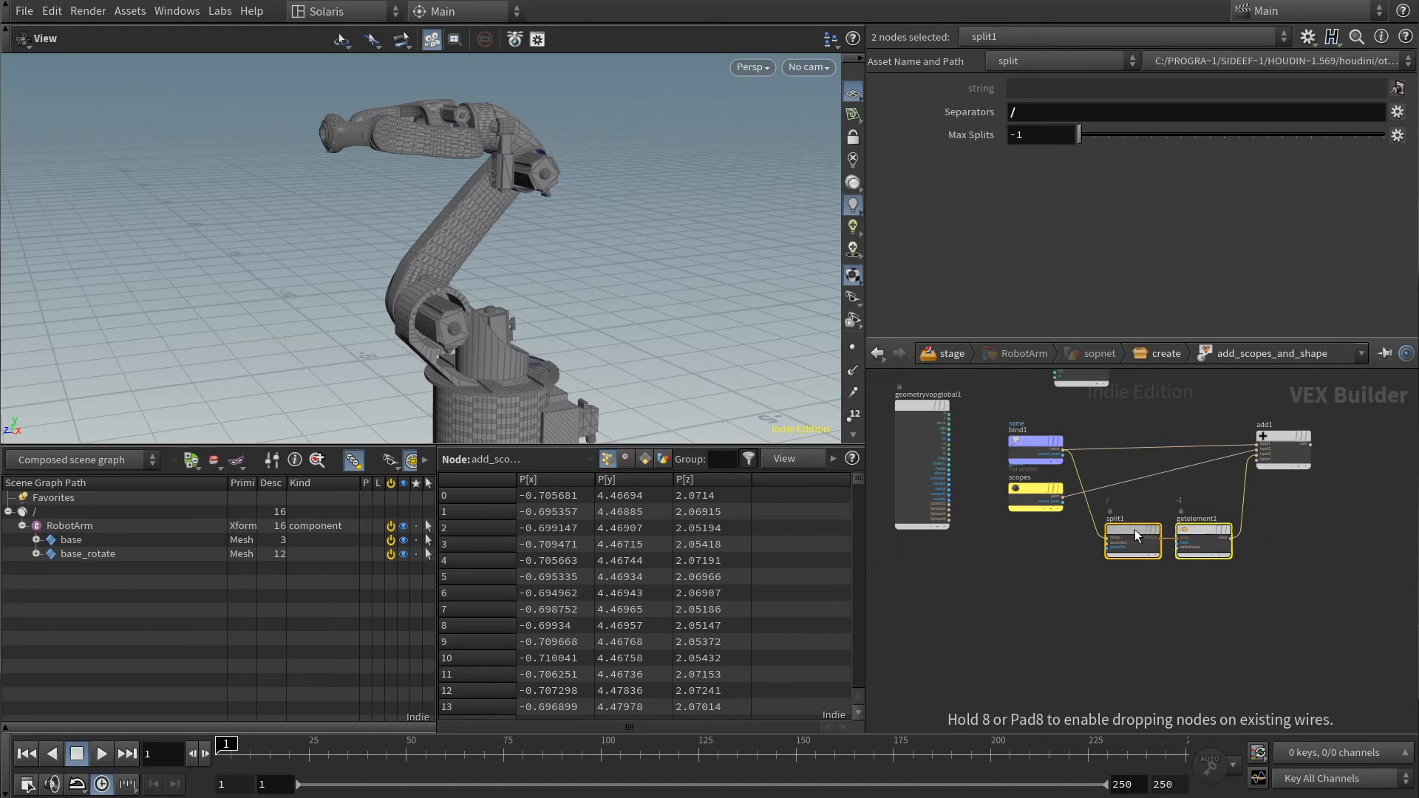
- Create another Parameter node with the parameter name shape and the type String
click(1038, 565)
scroll(1038, 566, up, 2)
key(Tab)
text(par)
key(Return)
click(1032, 636)
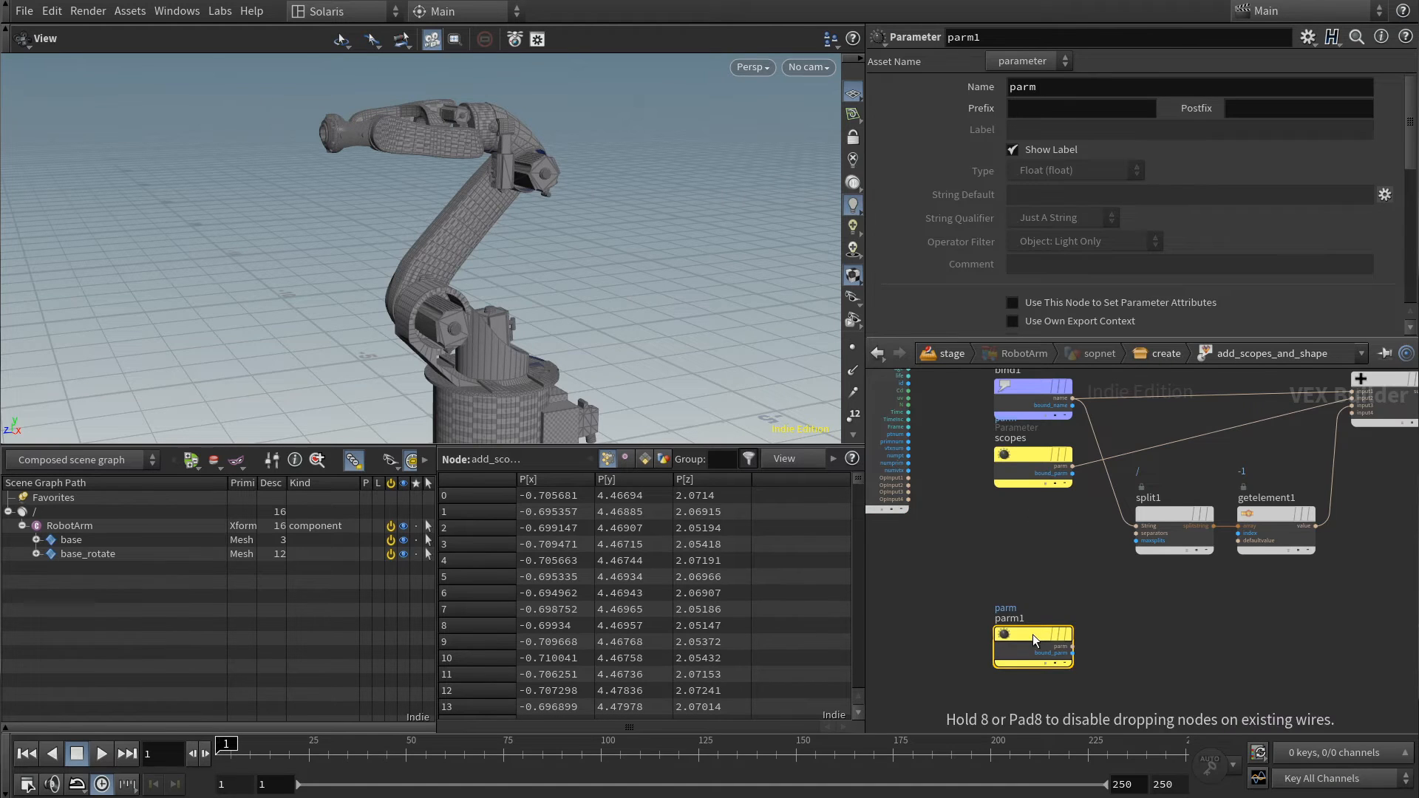
text(shape)
key(Return)
click(1096, 167)
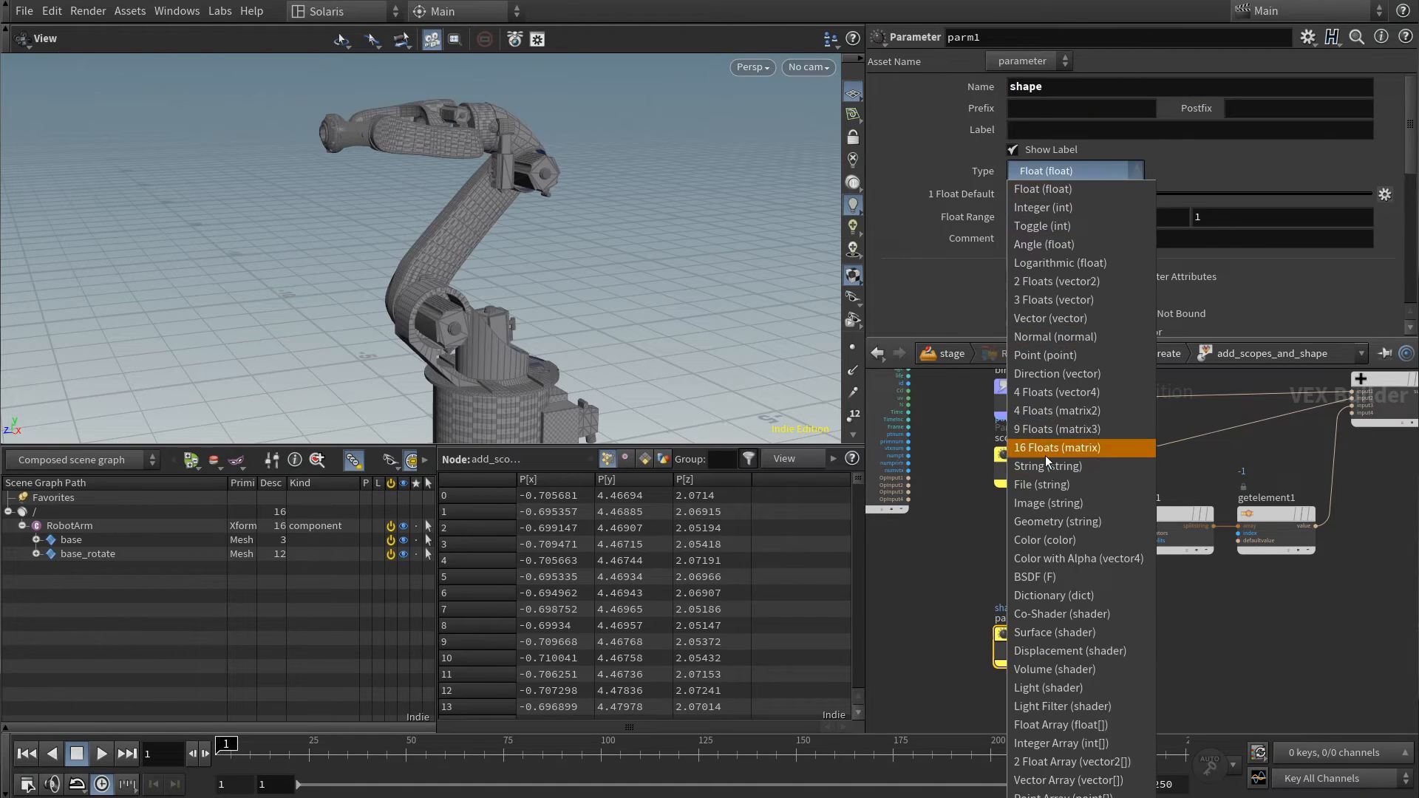
click(1045, 455)
- Rename the new parameter node to shape1 and wire its output into the Add node's next input
double_click(1020, 620)
text(shape)
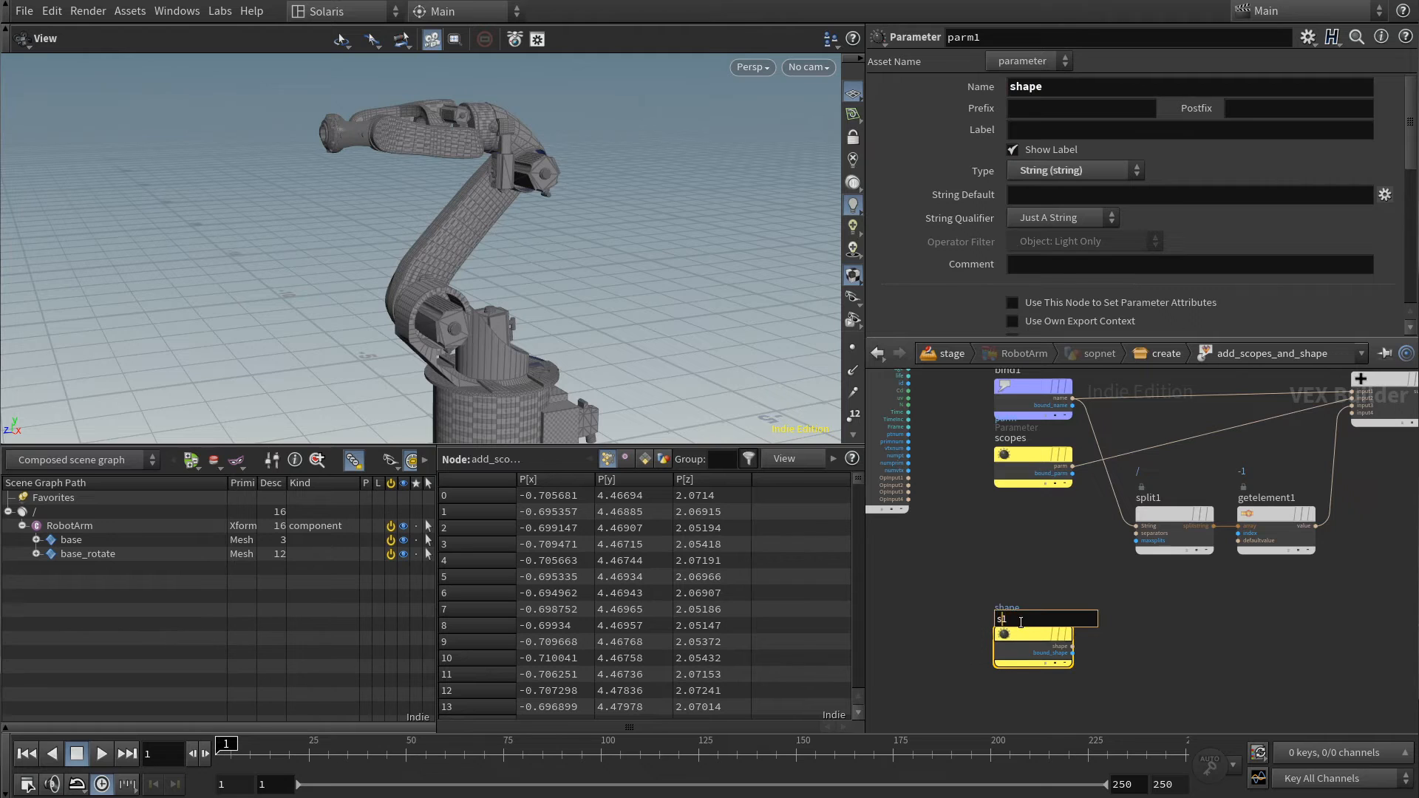
key(Return)
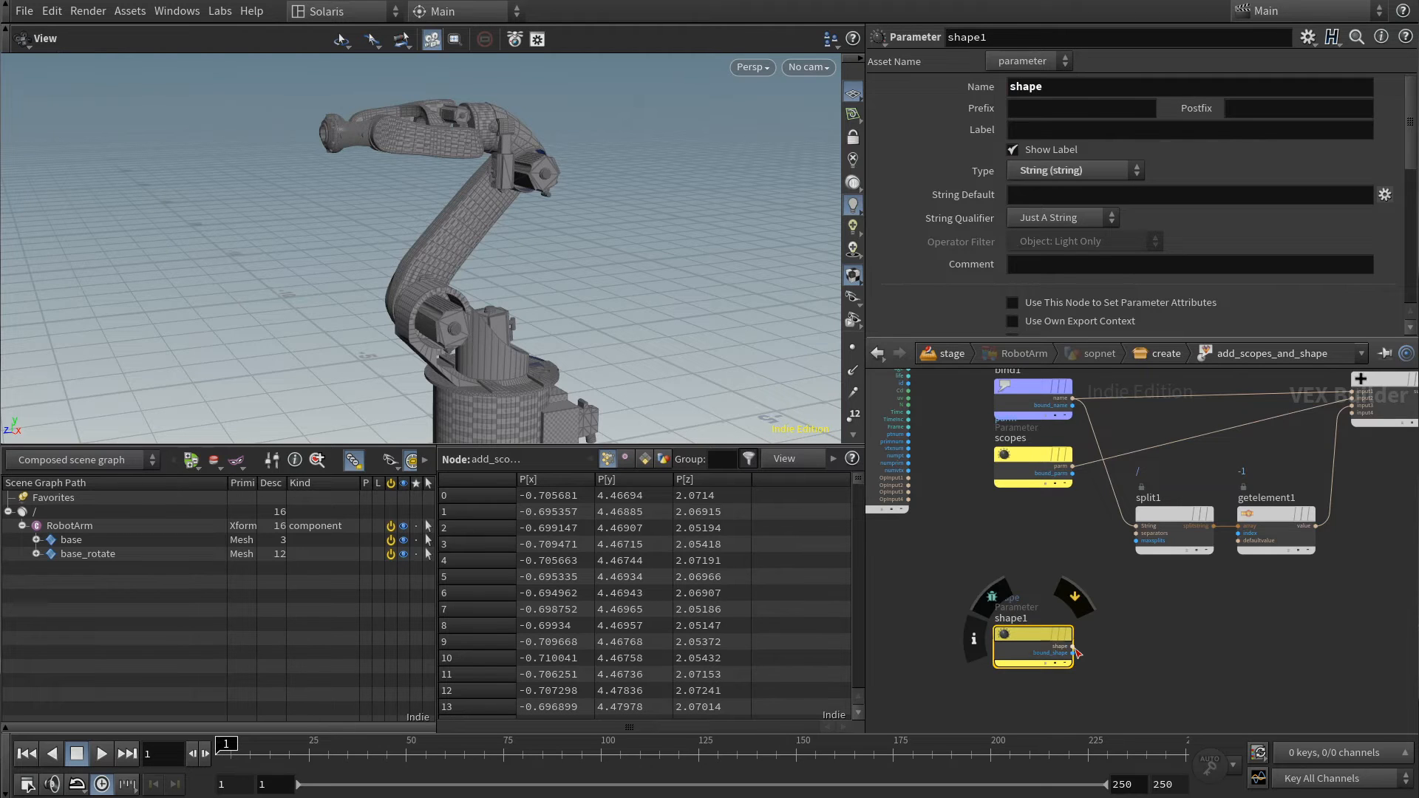
click(1072, 646)
click(1220, 453)
- Duplicate the name Bind, set it to export When Input is Connected, and feed it the Add node's sum
scroll(1238, 553, down, 2)
middle_drag(1238, 553, 1088, 630)
middle_drag(1168, 570, 1261, 526)
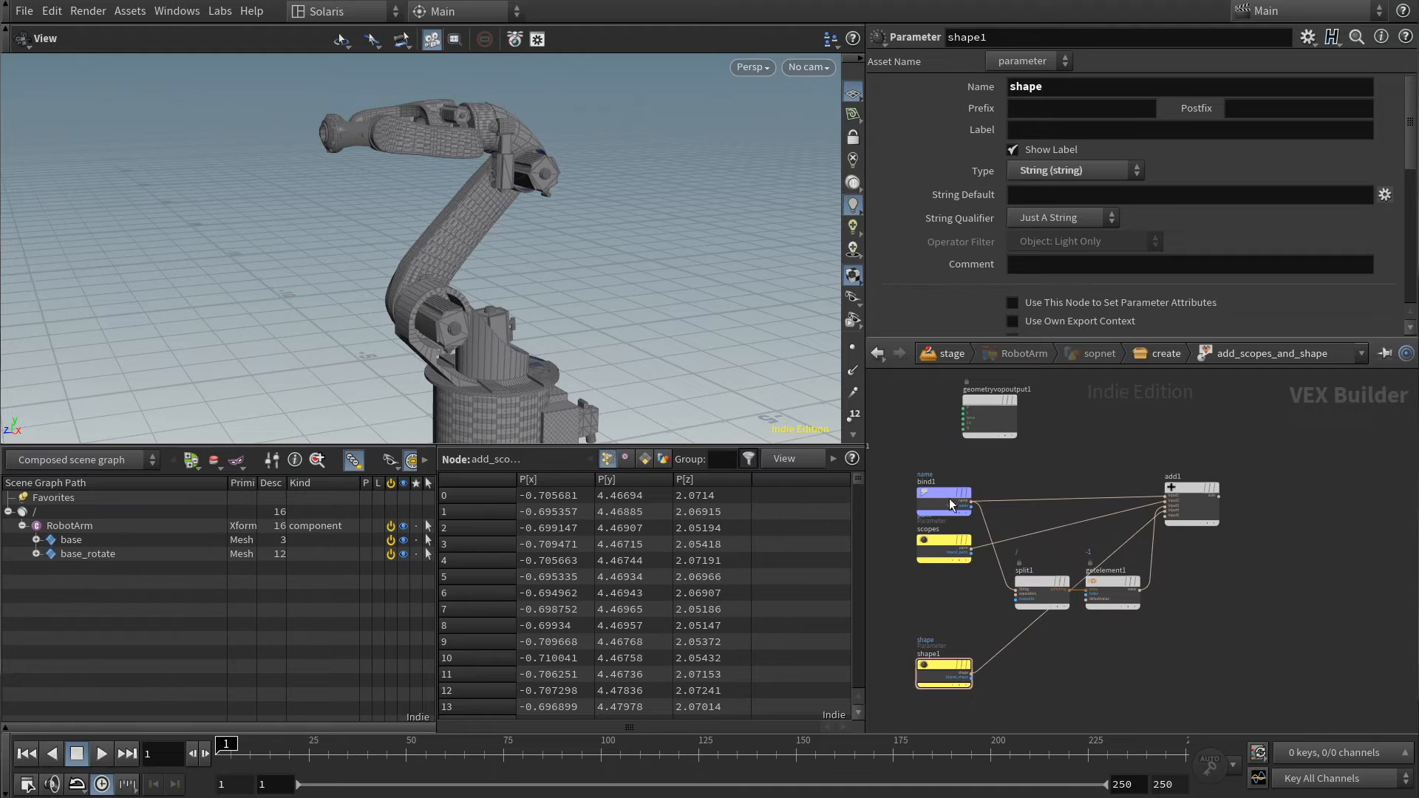
alt+drag(943, 490, 1324, 482)
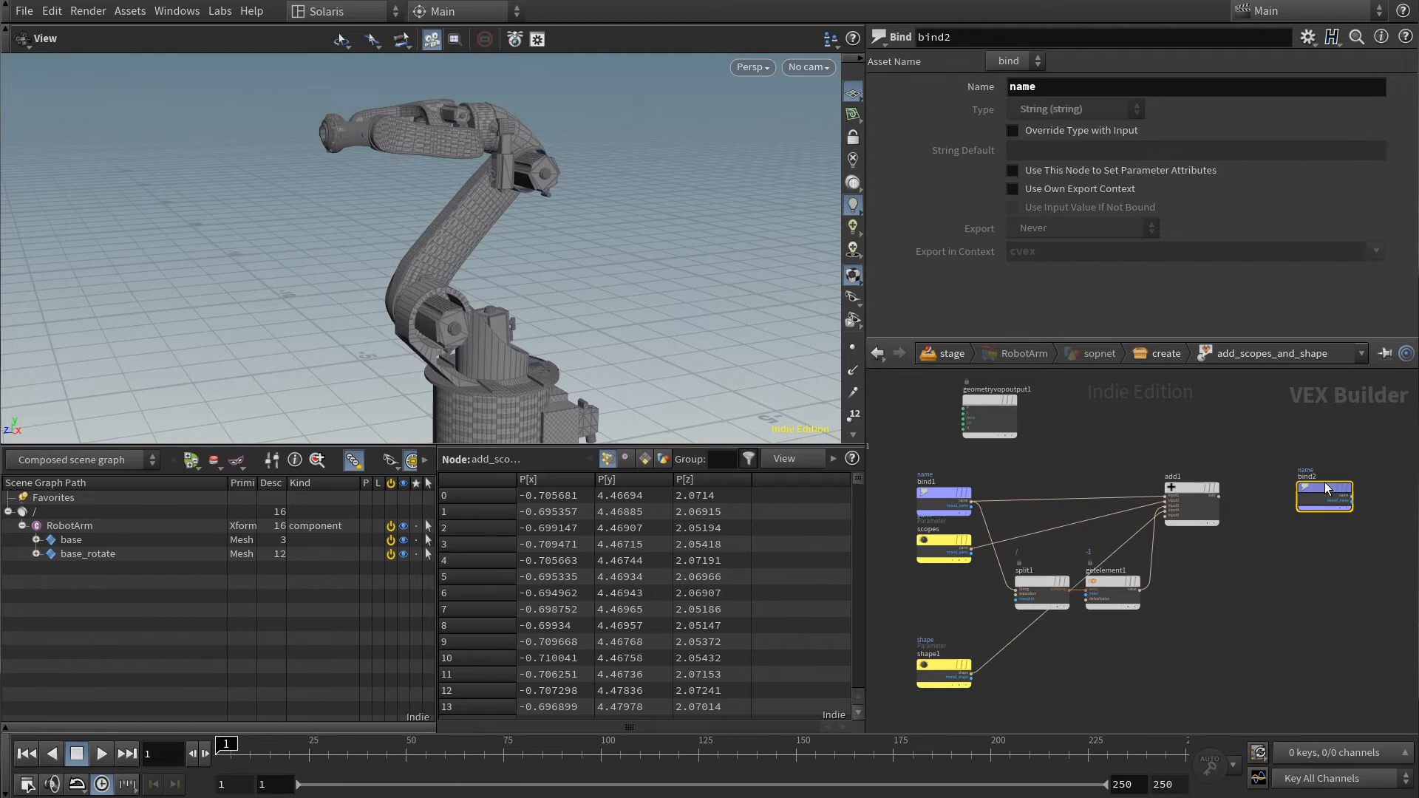
click(1012, 171)
click(1084, 227)
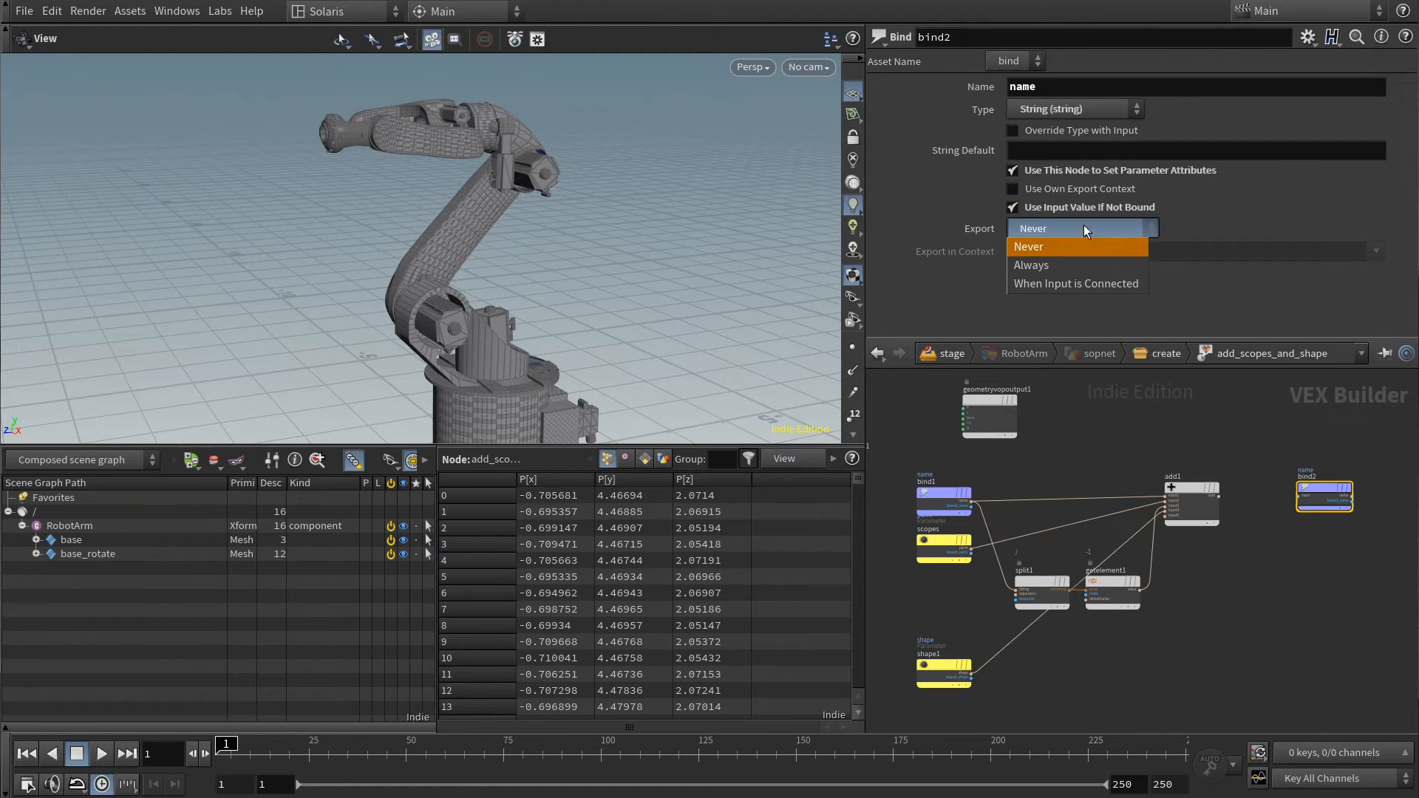
click(1057, 272)
click(1220, 496)
click(1317, 490)
- Return to the create network and inspect the name attribute on the primitives in the geometry spreadsheet
click(1166, 354)
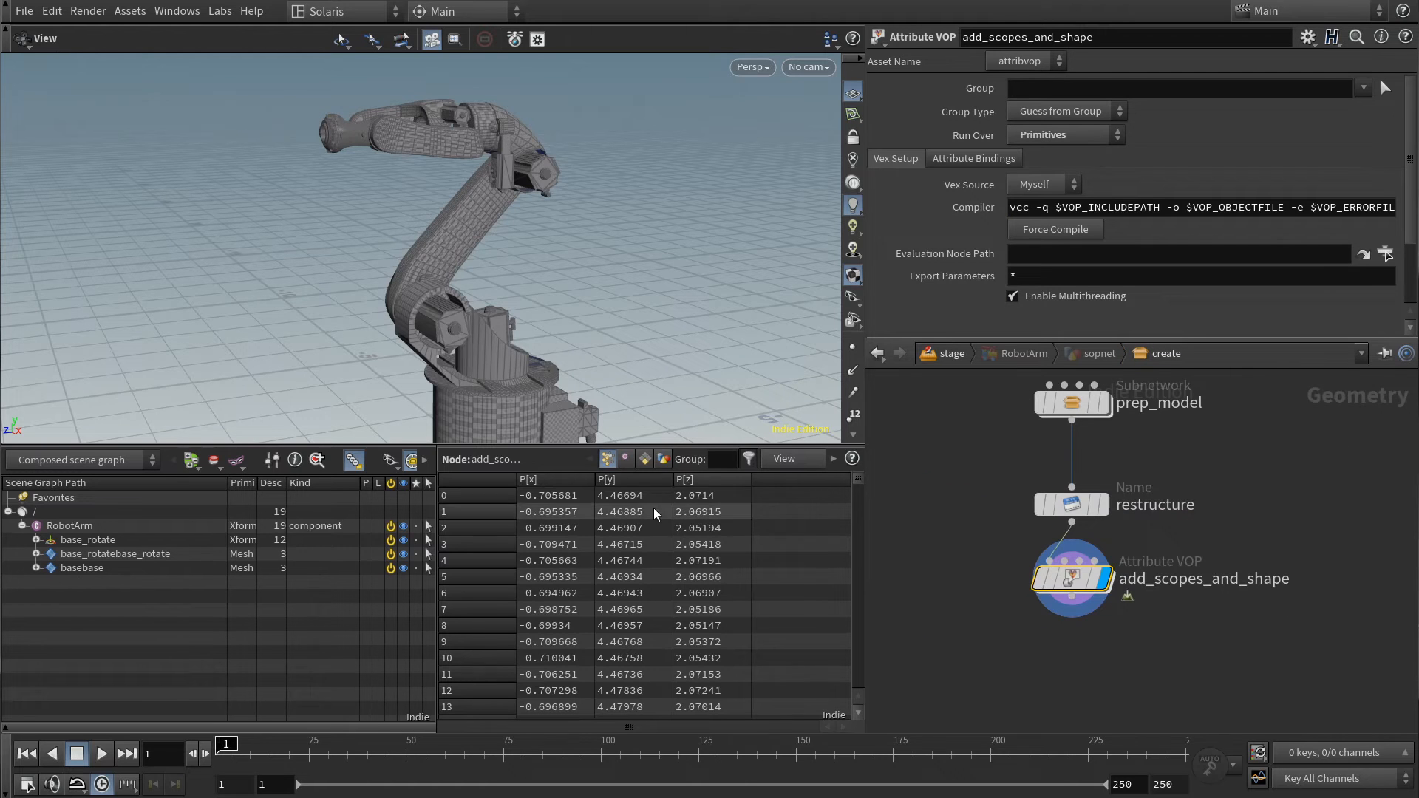
click(645, 459)
double_click(596, 479)
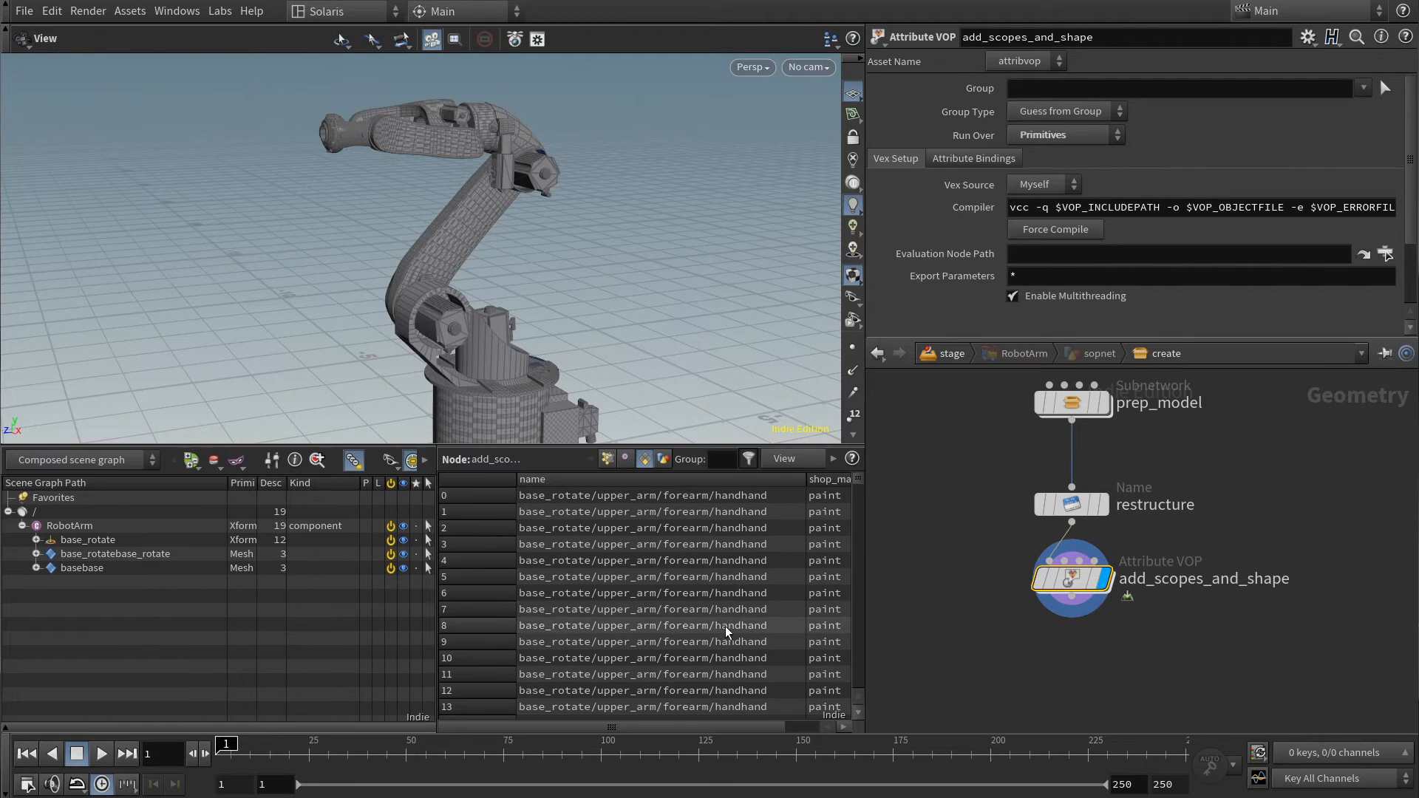
drag(858, 482, 860, 647)
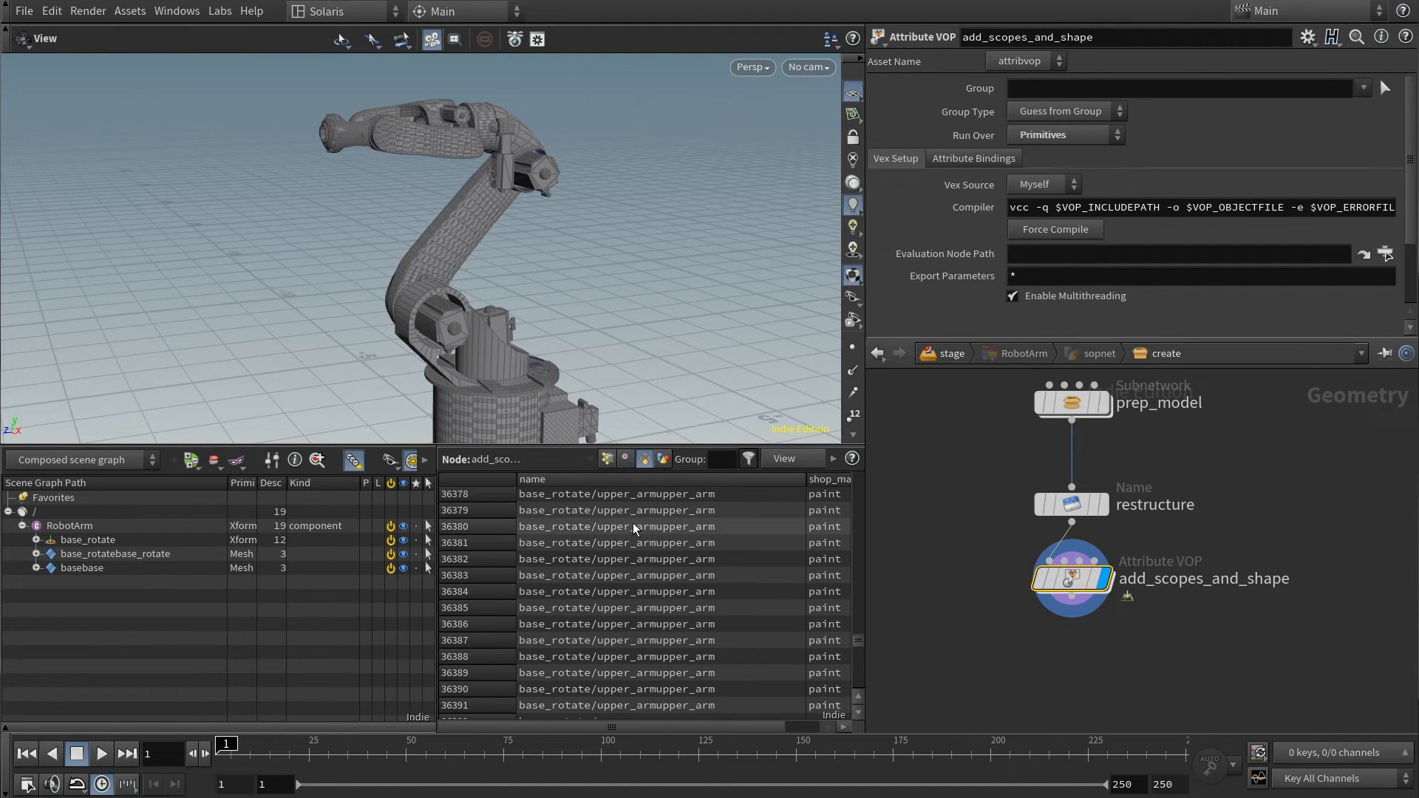
- Change the parameter name of the scopes node inside add_scopes_and_shape from parm to scopes
scroll(1195, 275, down, 3)
click(1044, 309)
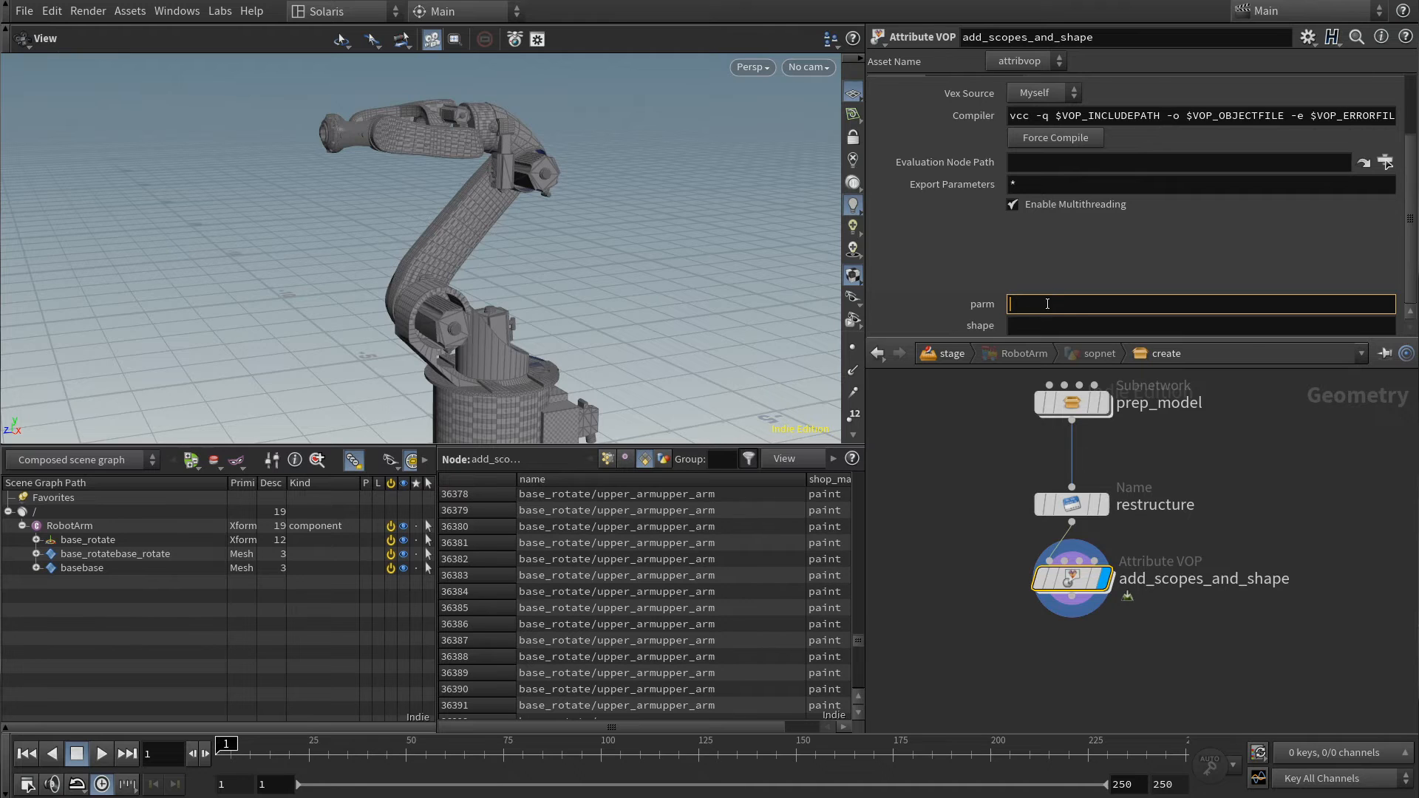
double_click(1068, 578)
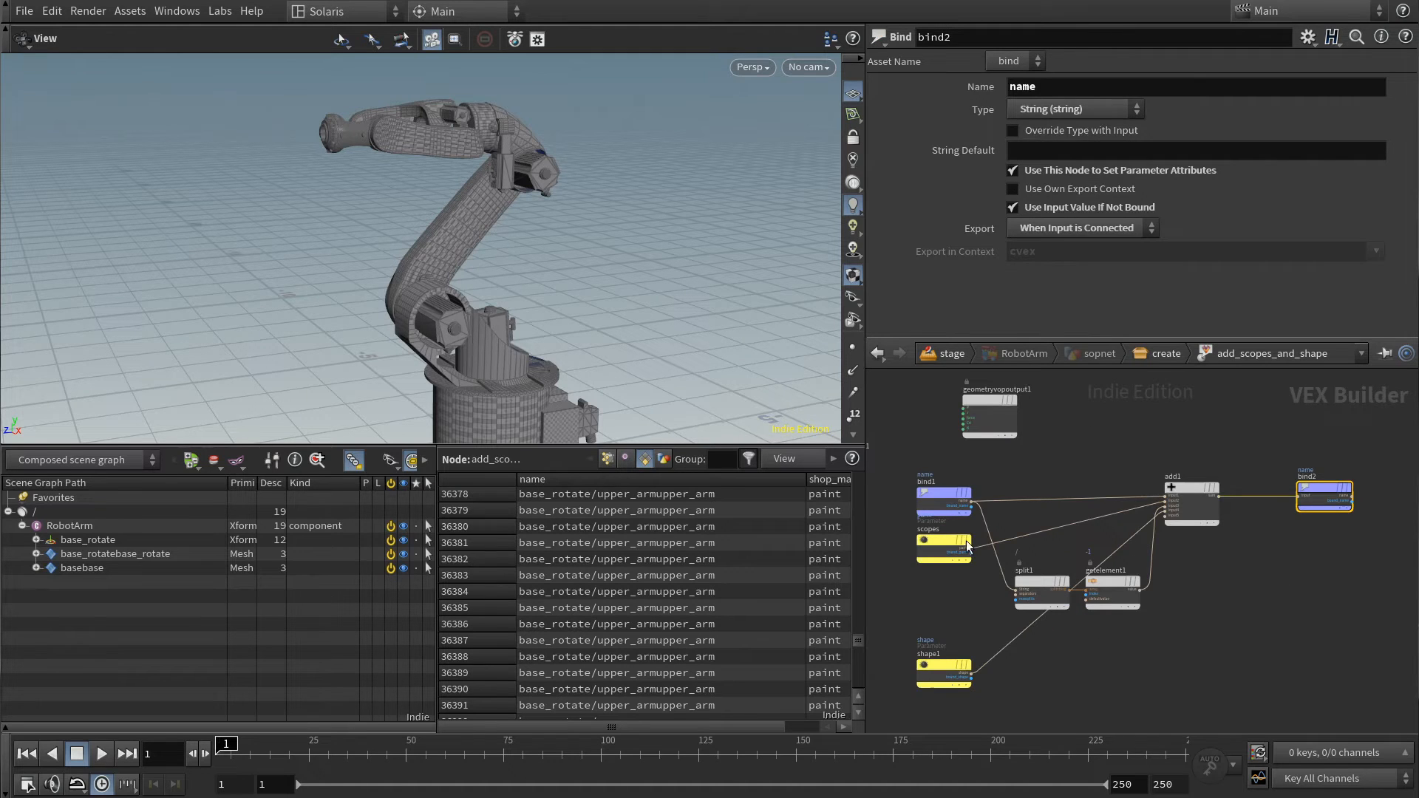
drag(925, 529, 925, 528)
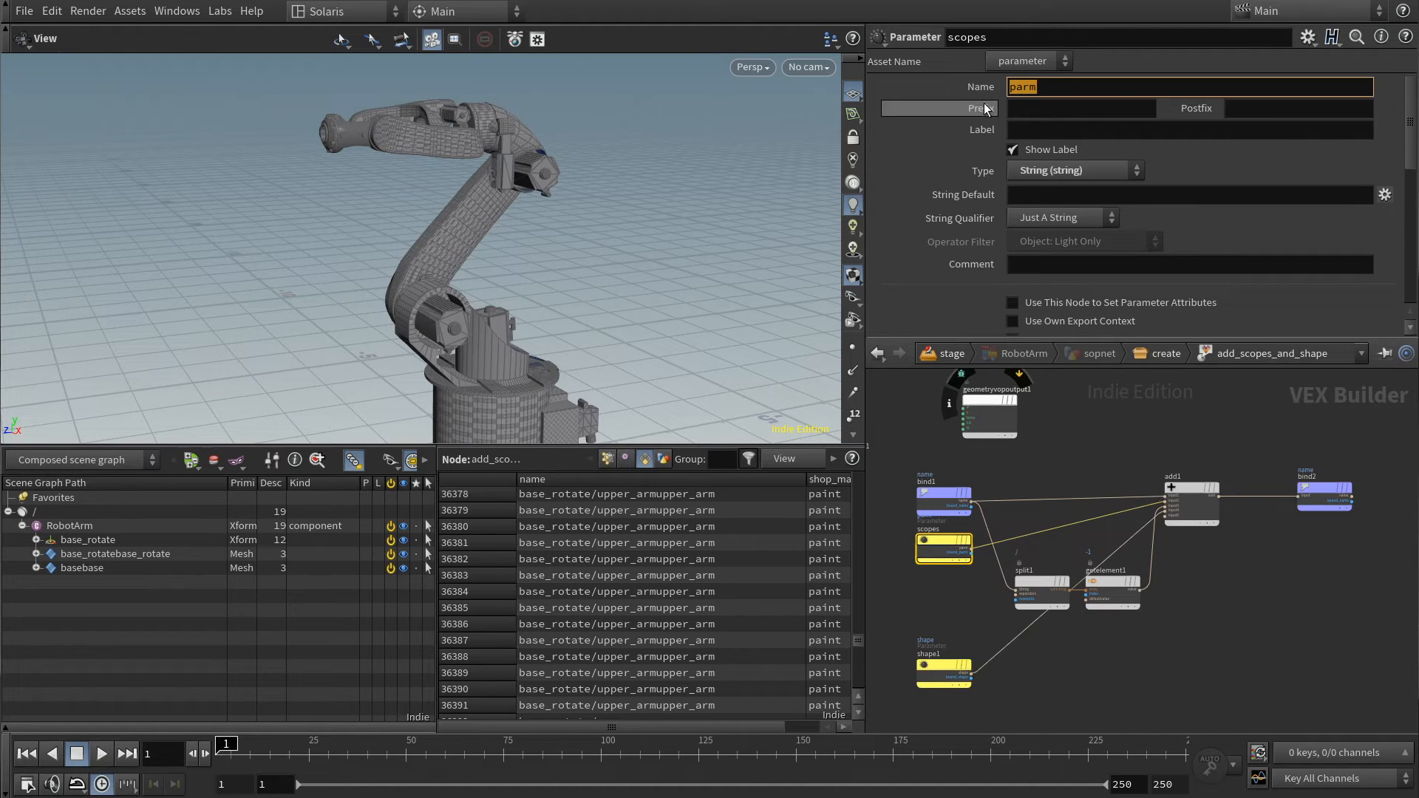
text(scopes)
key(Return)
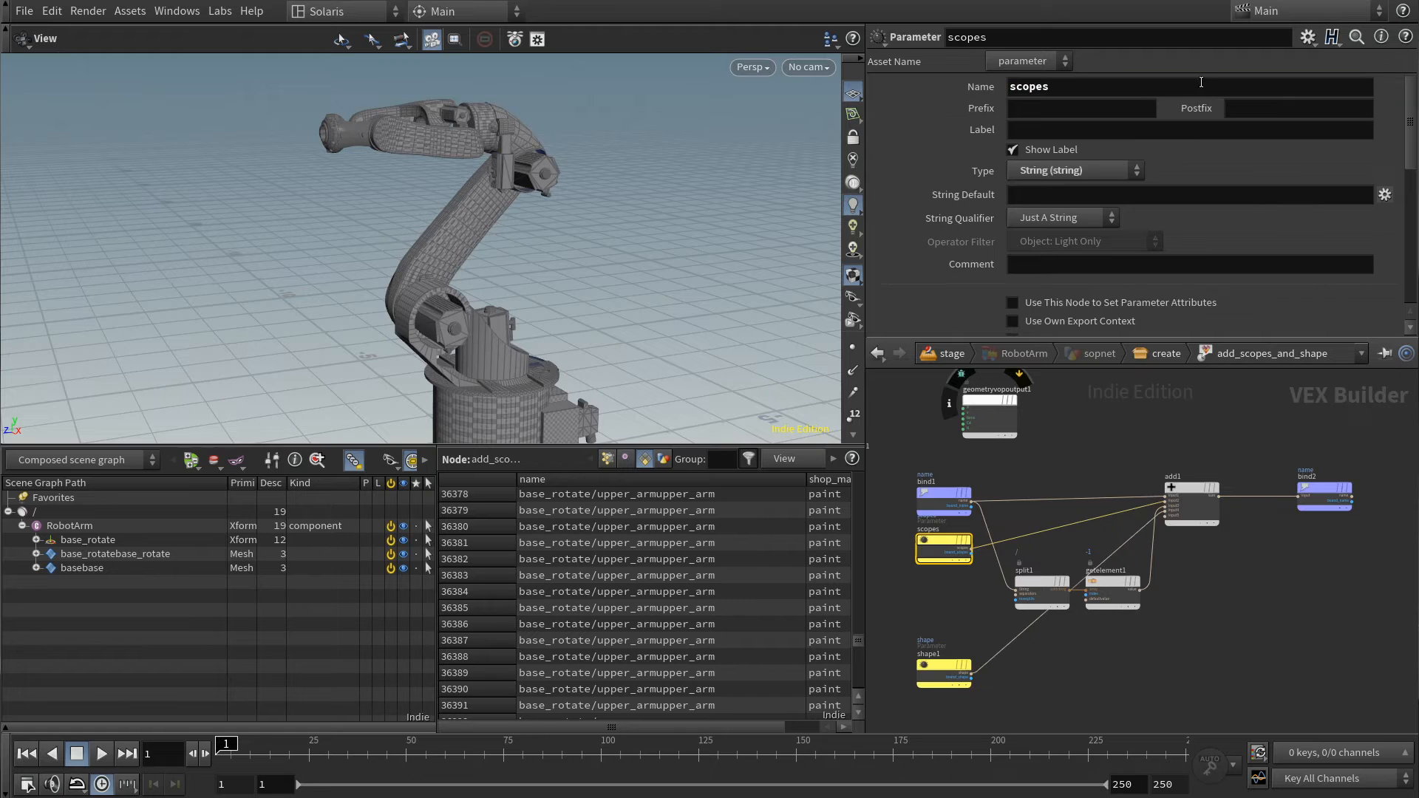
- Set the scopes parameter of add_scopes_and_shape to /geo/render/
click(1139, 353)
click(1070, 306)
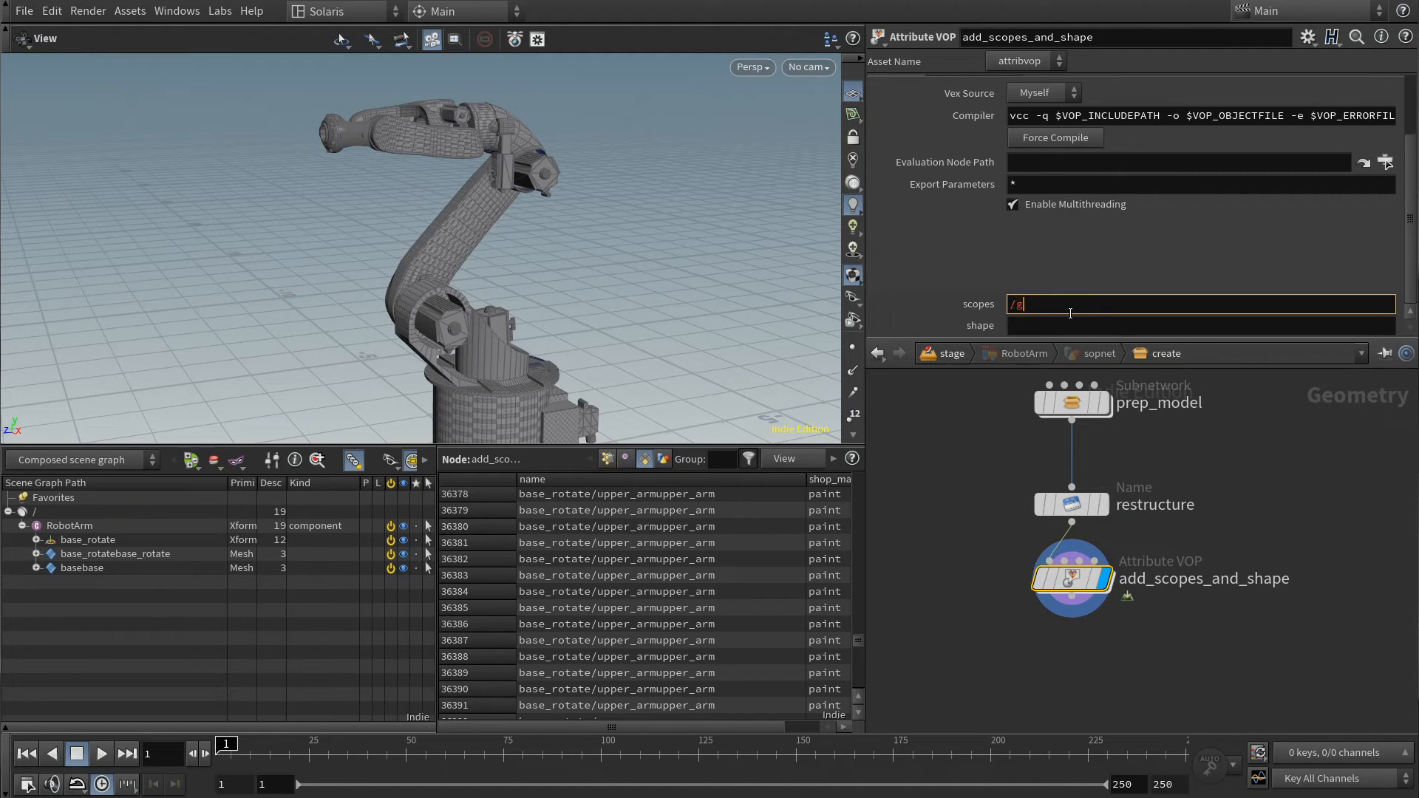
text(/geo/render)
key(Return)
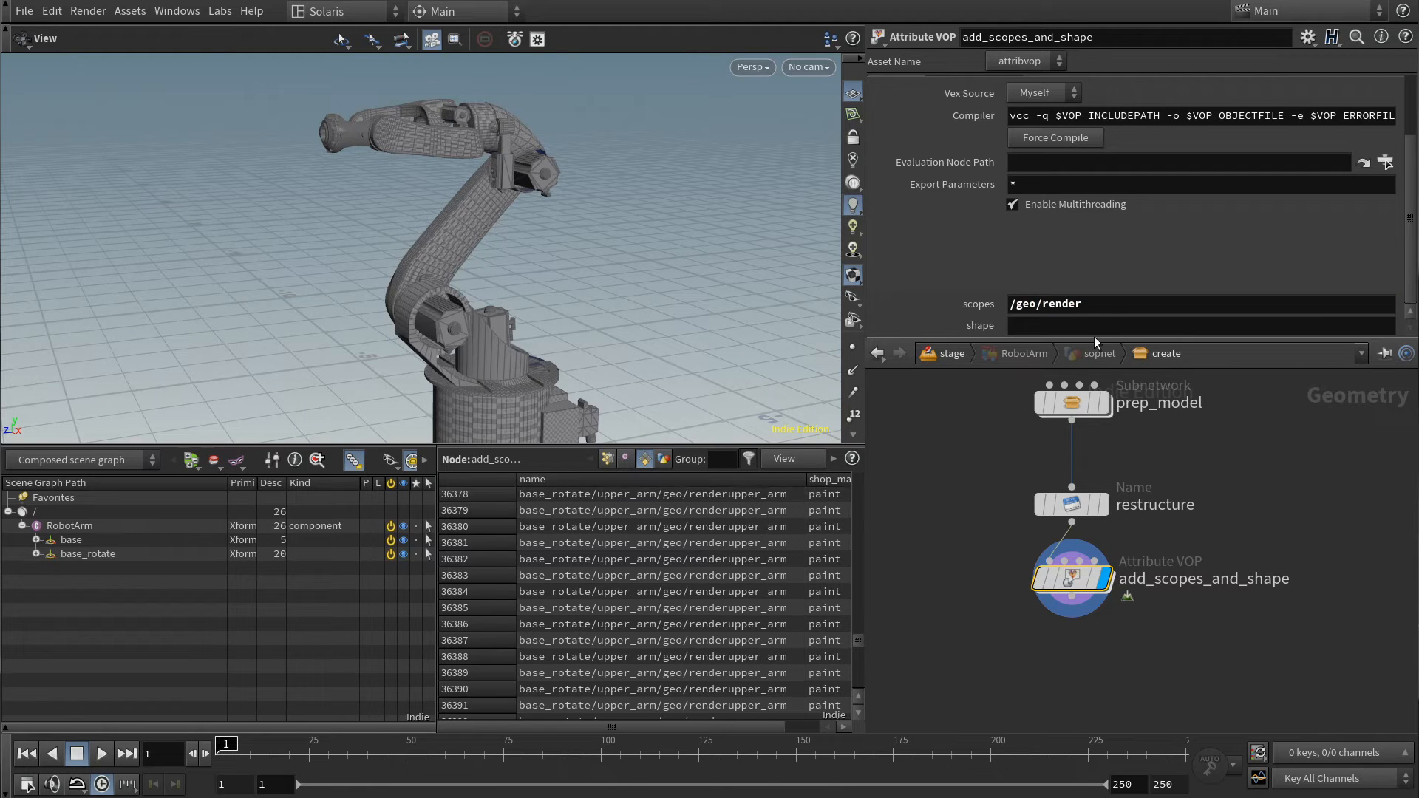
click(1116, 309)
text(/)
key(Return)
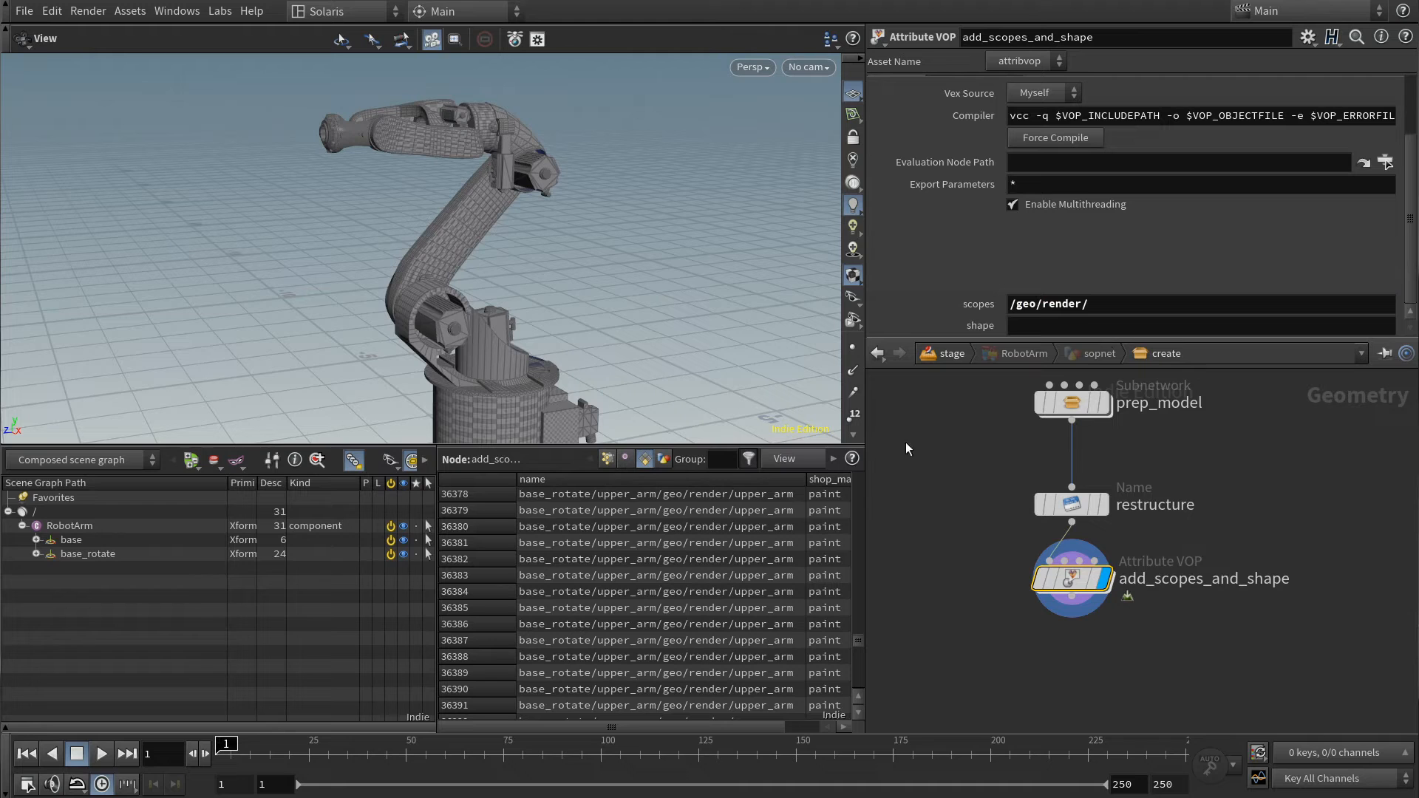
- Set the shape parameter of add_scopes_and_shape to Shape
key(Tab)
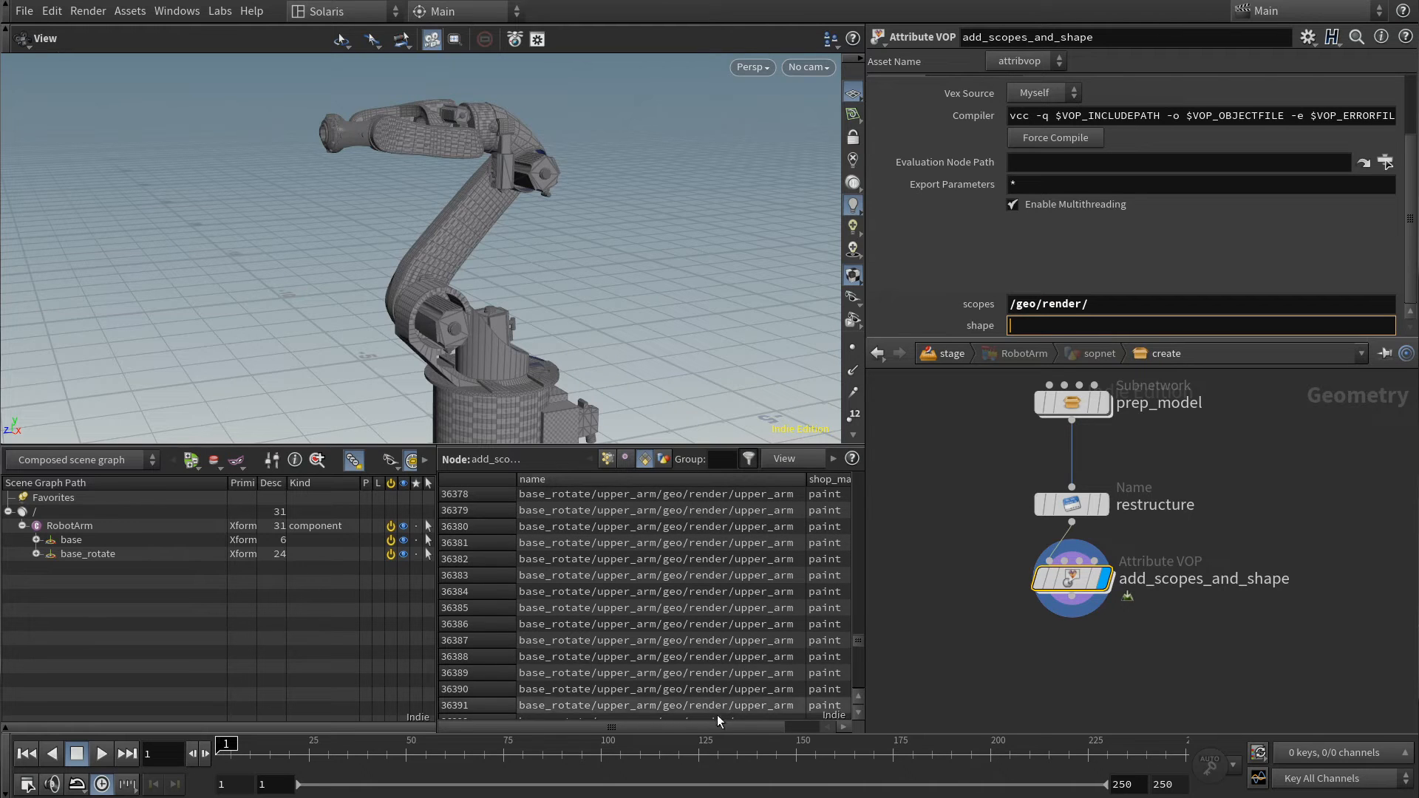
drag(717, 723, 827, 734)
click(1078, 327)
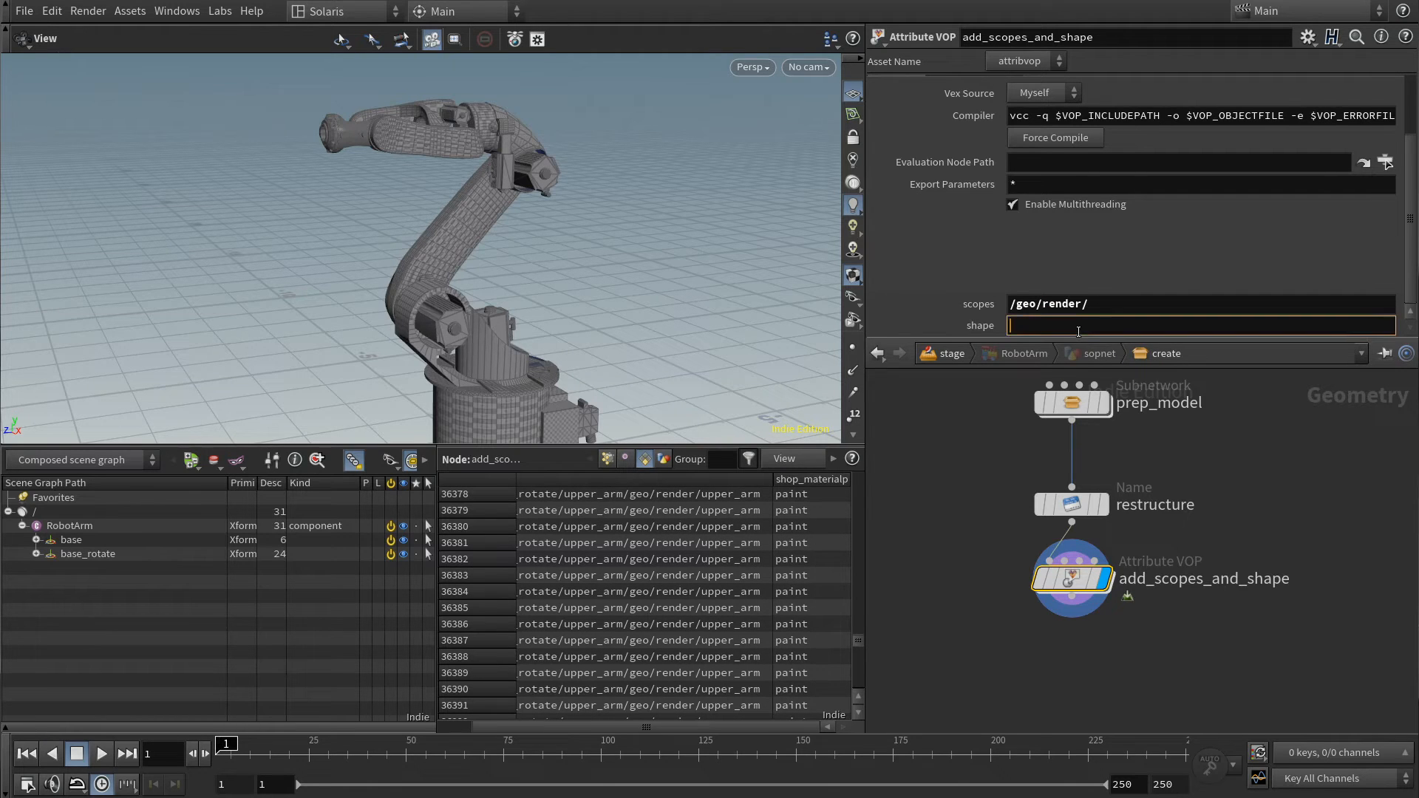
text(Shape)
key(Return)
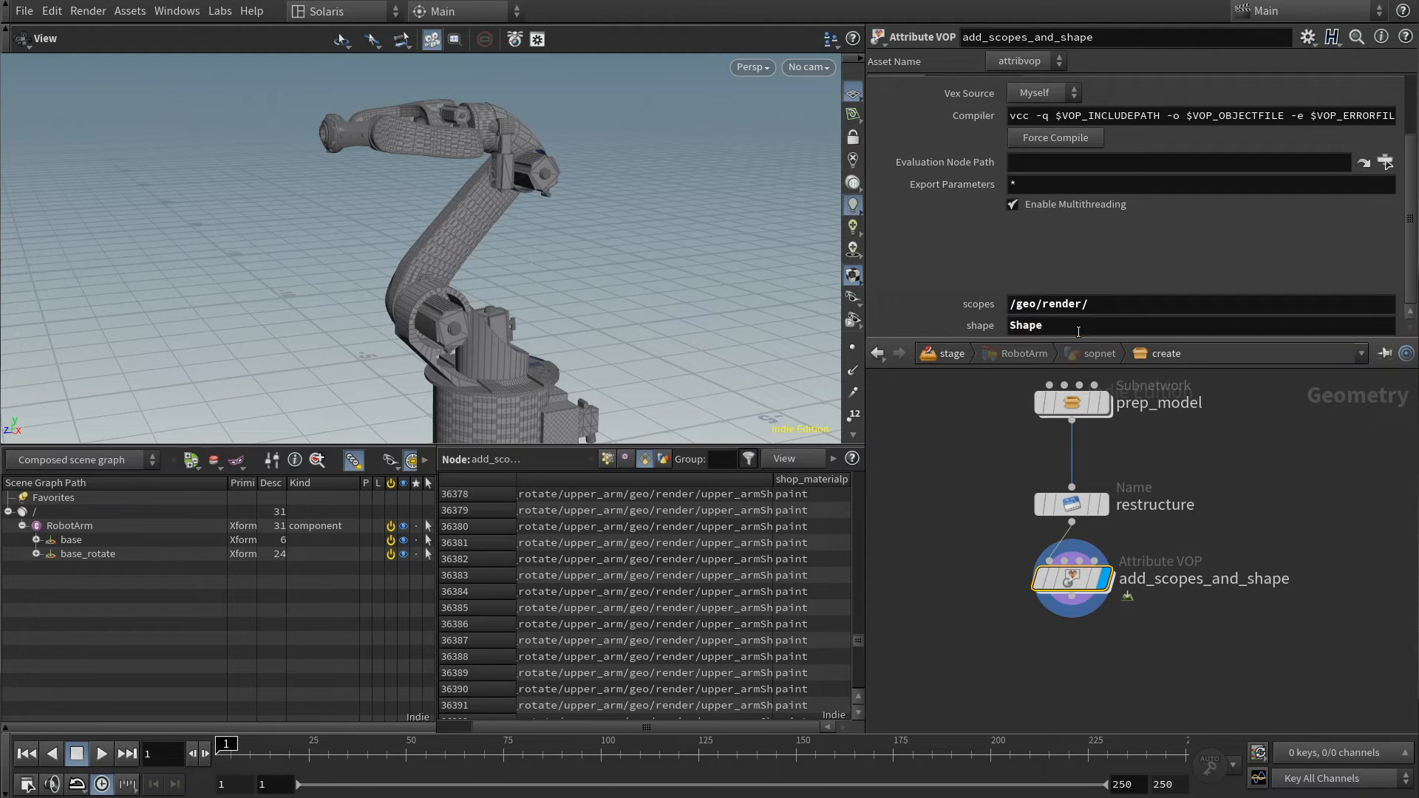
- Expand base, base_rotate, upper_arm and forearm in the scene graph to examine their geo/render scopes, and collapse RobotArm
click(36, 553)
click(36, 540)
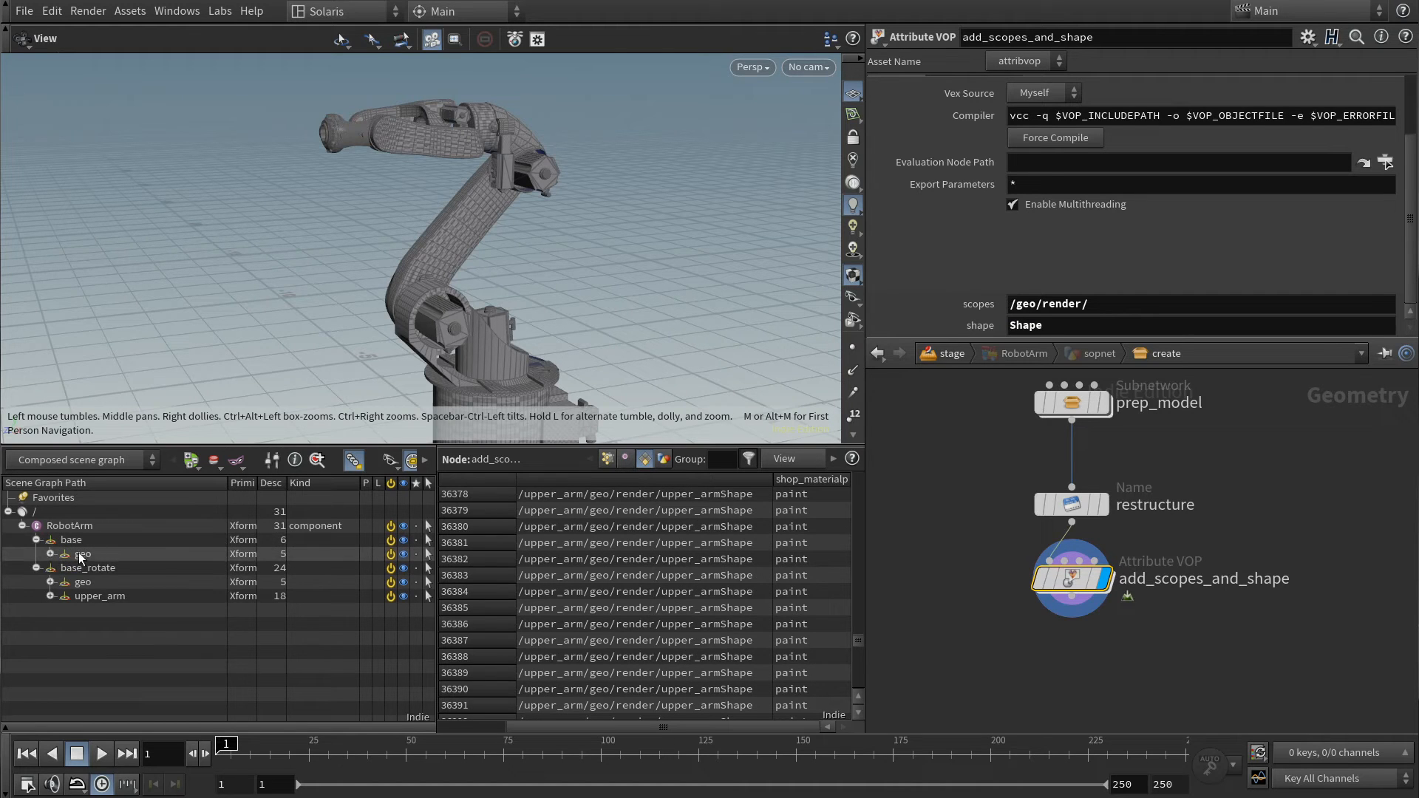
click(51, 582)
click(53, 596)
click(65, 596)
click(148, 610)
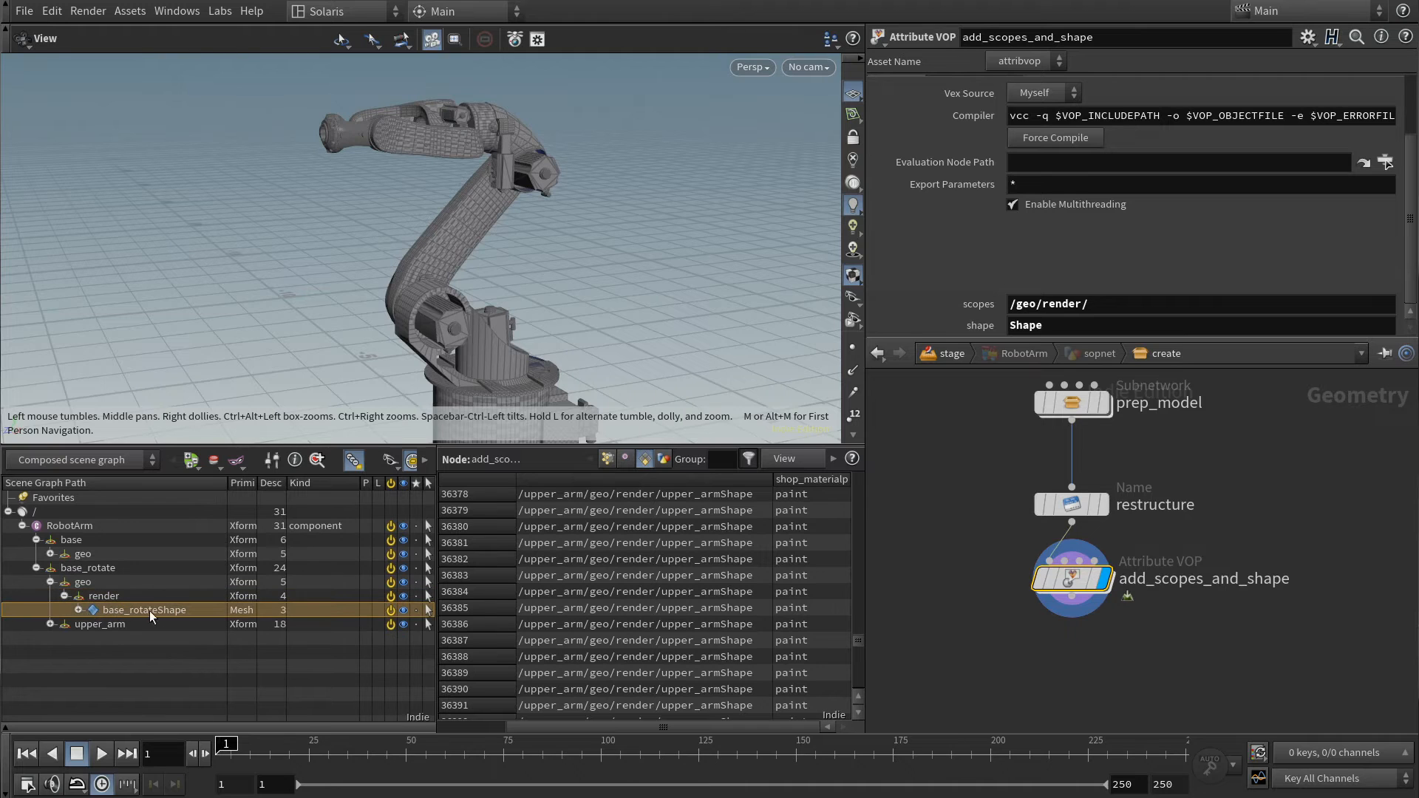
click(50, 624)
click(64, 638)
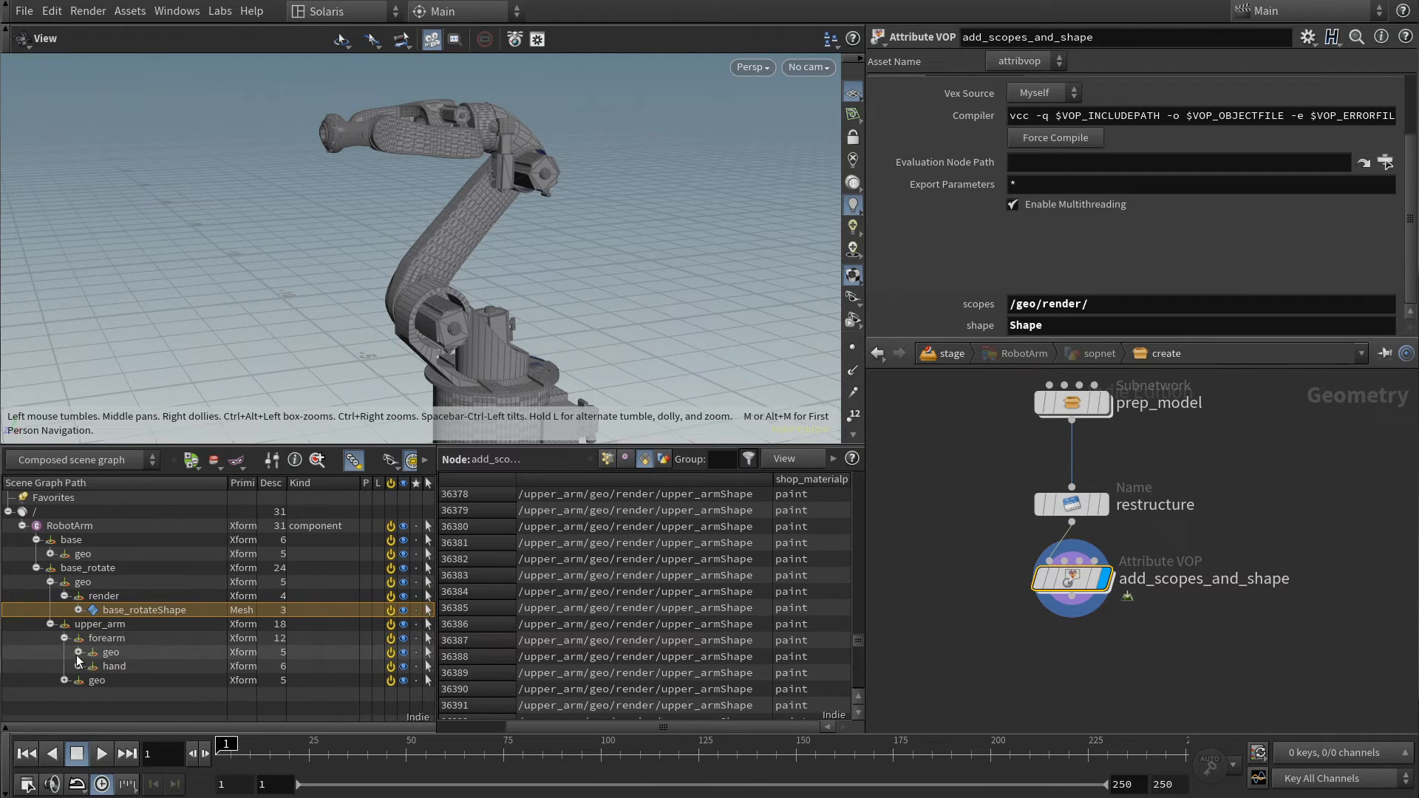
click(79, 652)
click(92, 666)
click(22, 525)
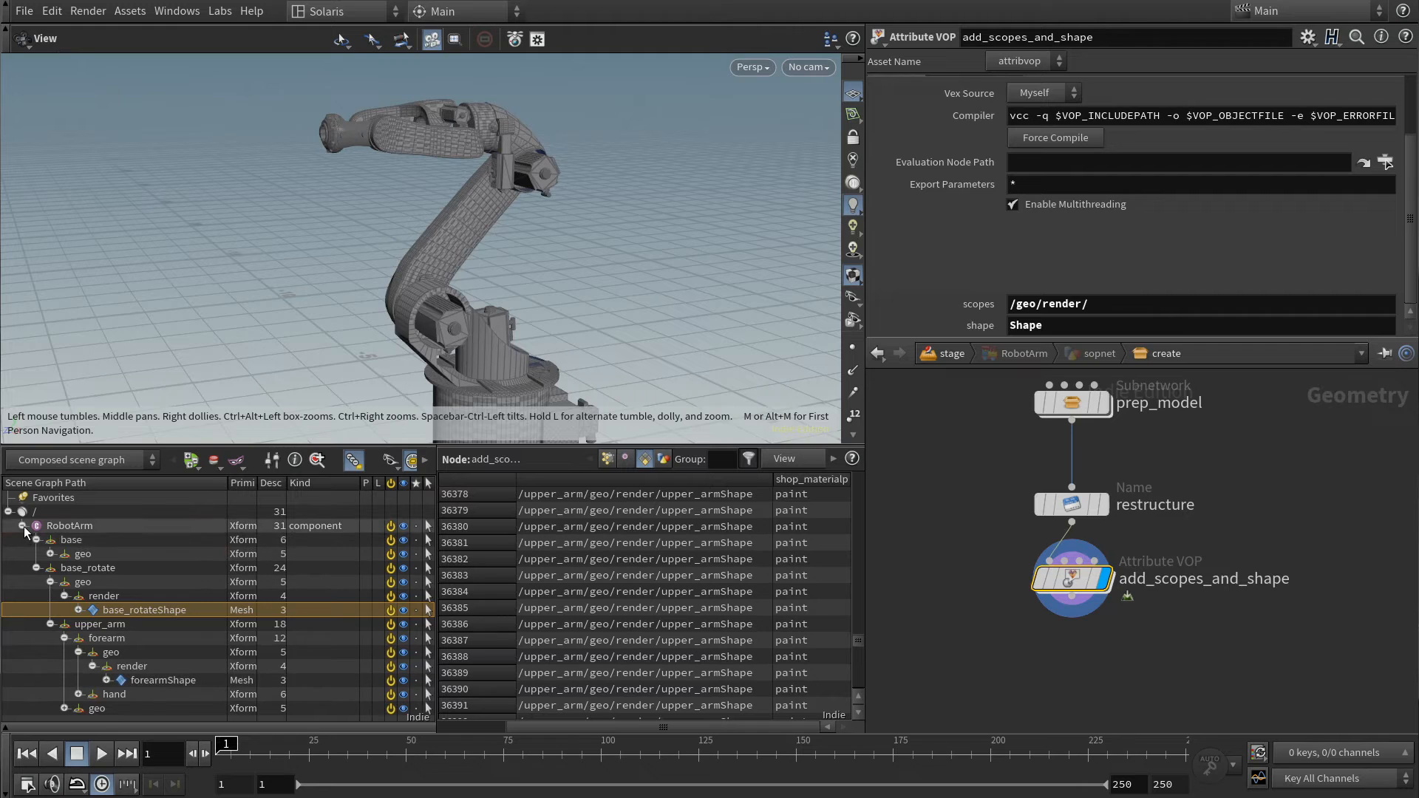
- Add a Name node called proxy_scope as a branch below add_scopes_and_shape and display it
key(Tab)
text(name)
key(Return)
click(1077, 615)
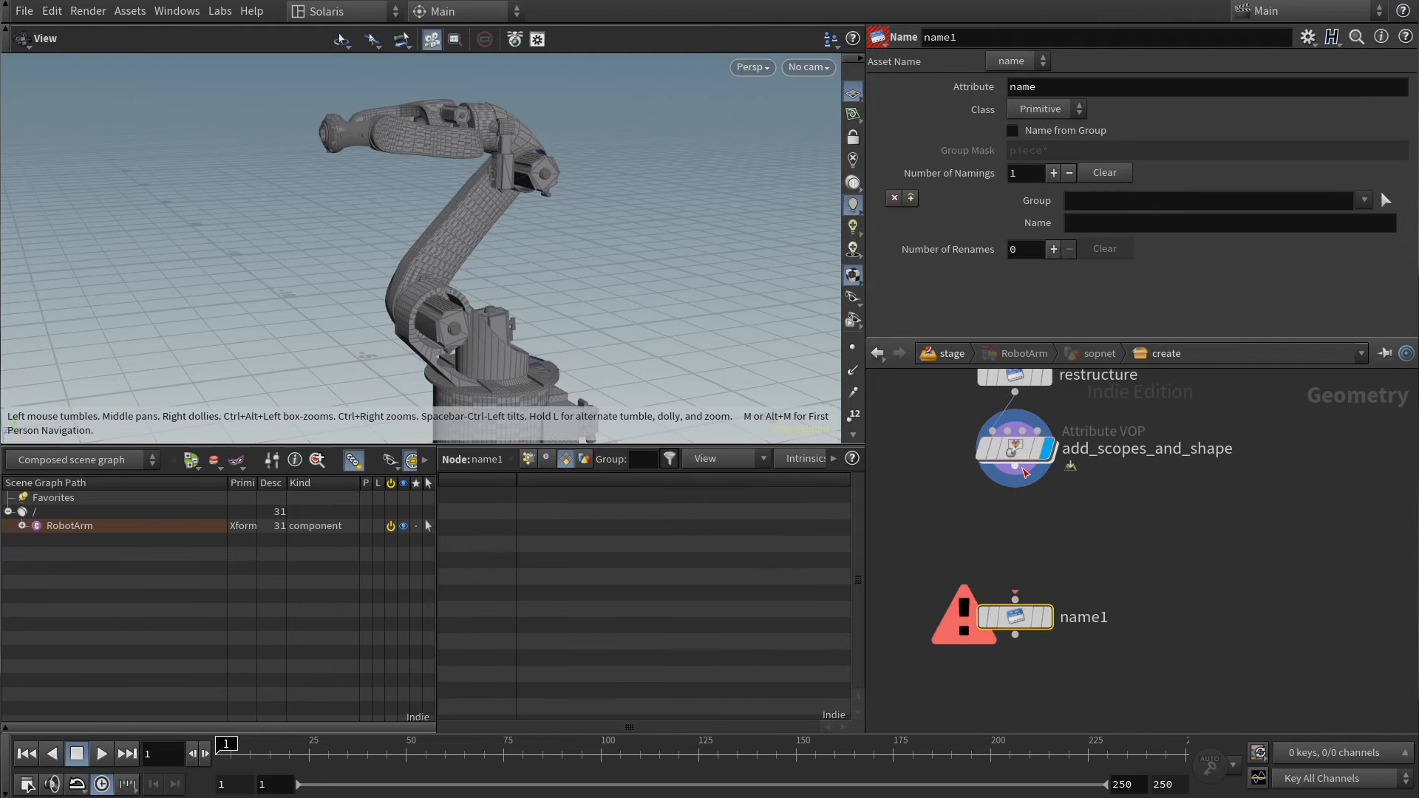
double_click(1082, 617)
text(proxy_scope)
key(Return)
drag(1016, 617, 1139, 591)
click(1168, 591)
- Clear the namings on proxy_scope and add one rename entry from *render to proxy
click(1099, 176)
click(1050, 206)
click(1096, 270)
text(render)
key(Tab)
text(p)
click(1068, 269)
text(*)
click(1112, 269)
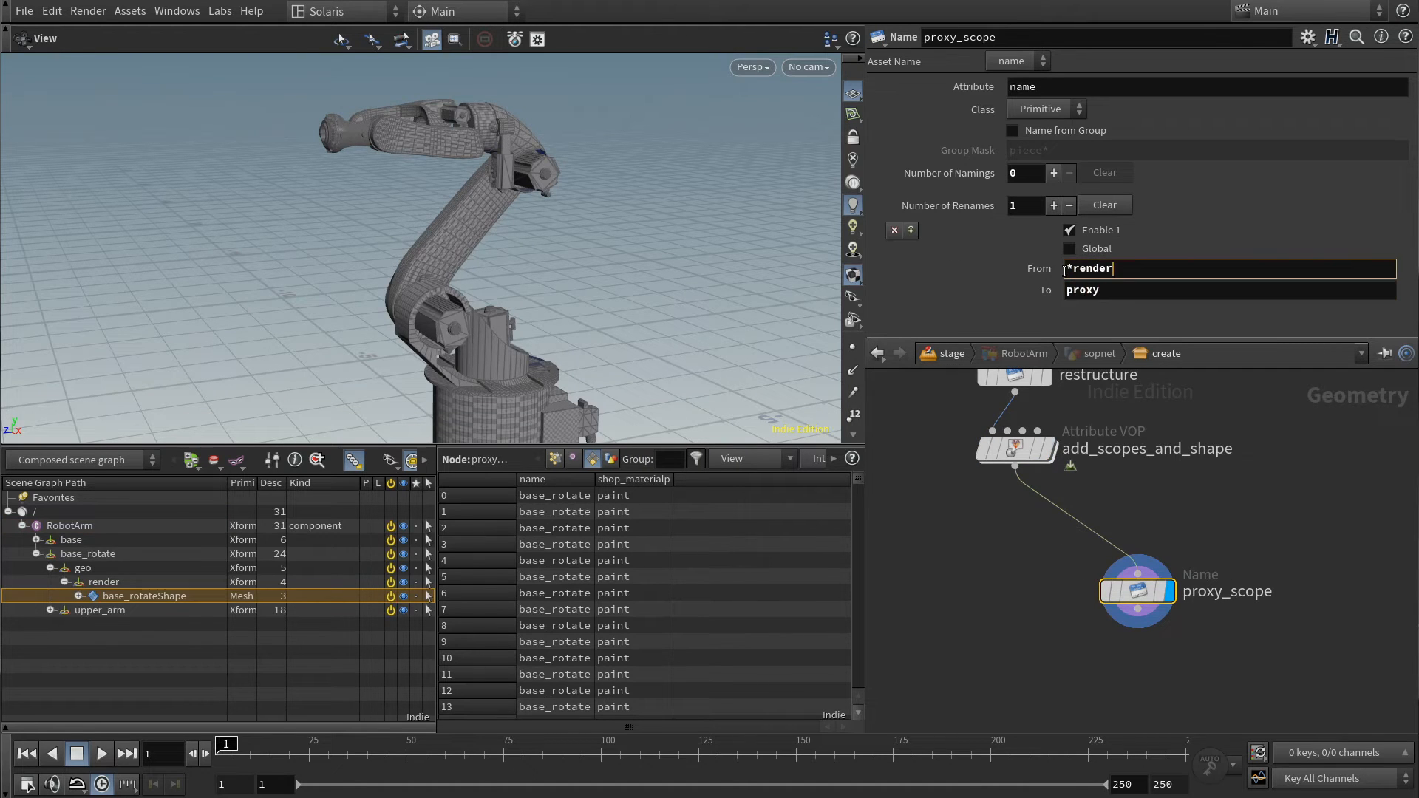
- Set proxy_scope's rename pattern from *render* to *proxy* and expand the base prim's geo scope in the scene graph
text(*)
click(1067, 290)
text(*)
click(1107, 290)
text(*)
drag(594, 479, 632, 479)
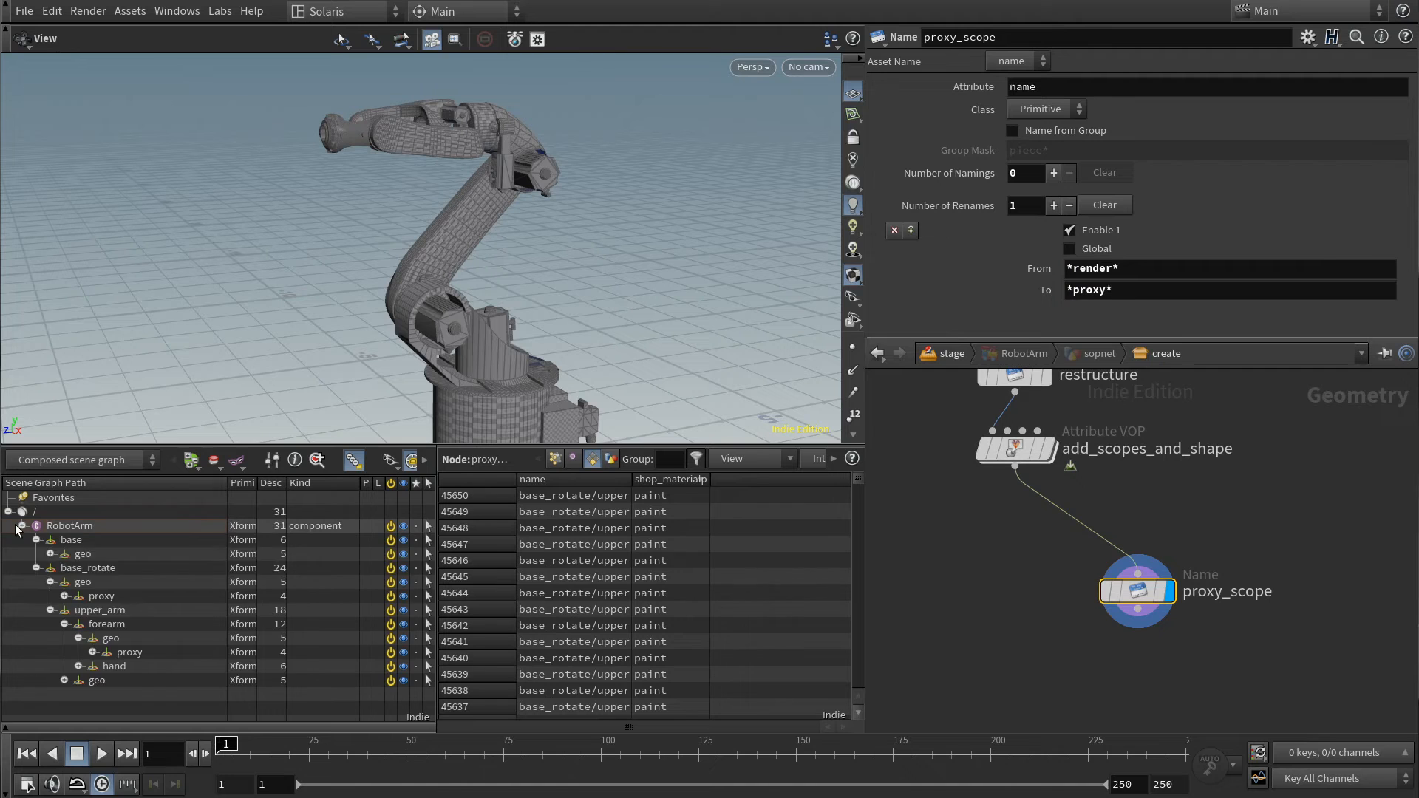
click(102, 567)
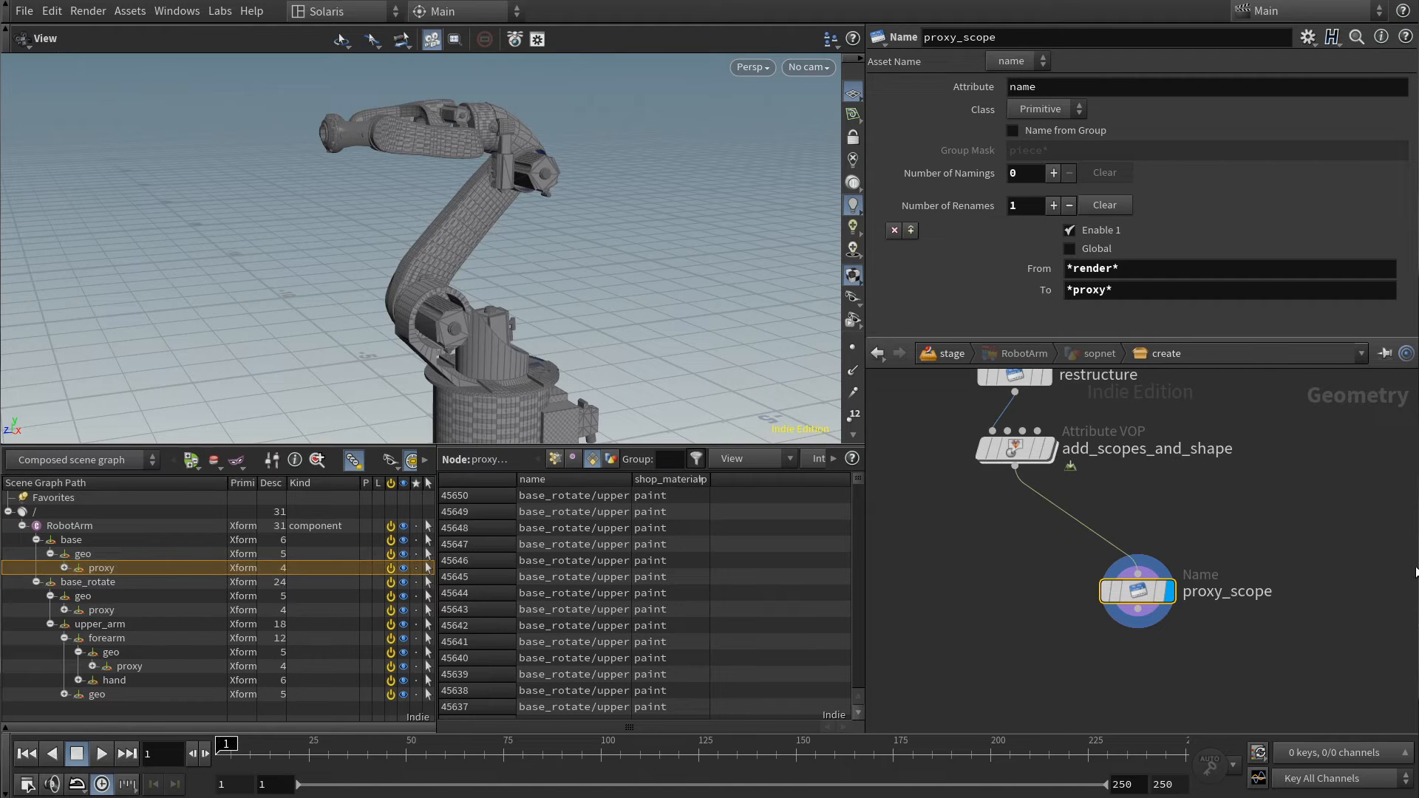
- Add a PolyReduce node after proxy_scope and keep 10 percent of the polygons
middle_drag(1119, 666, 1132, 619)
key(Tab)
text(polyred)
key(Return)
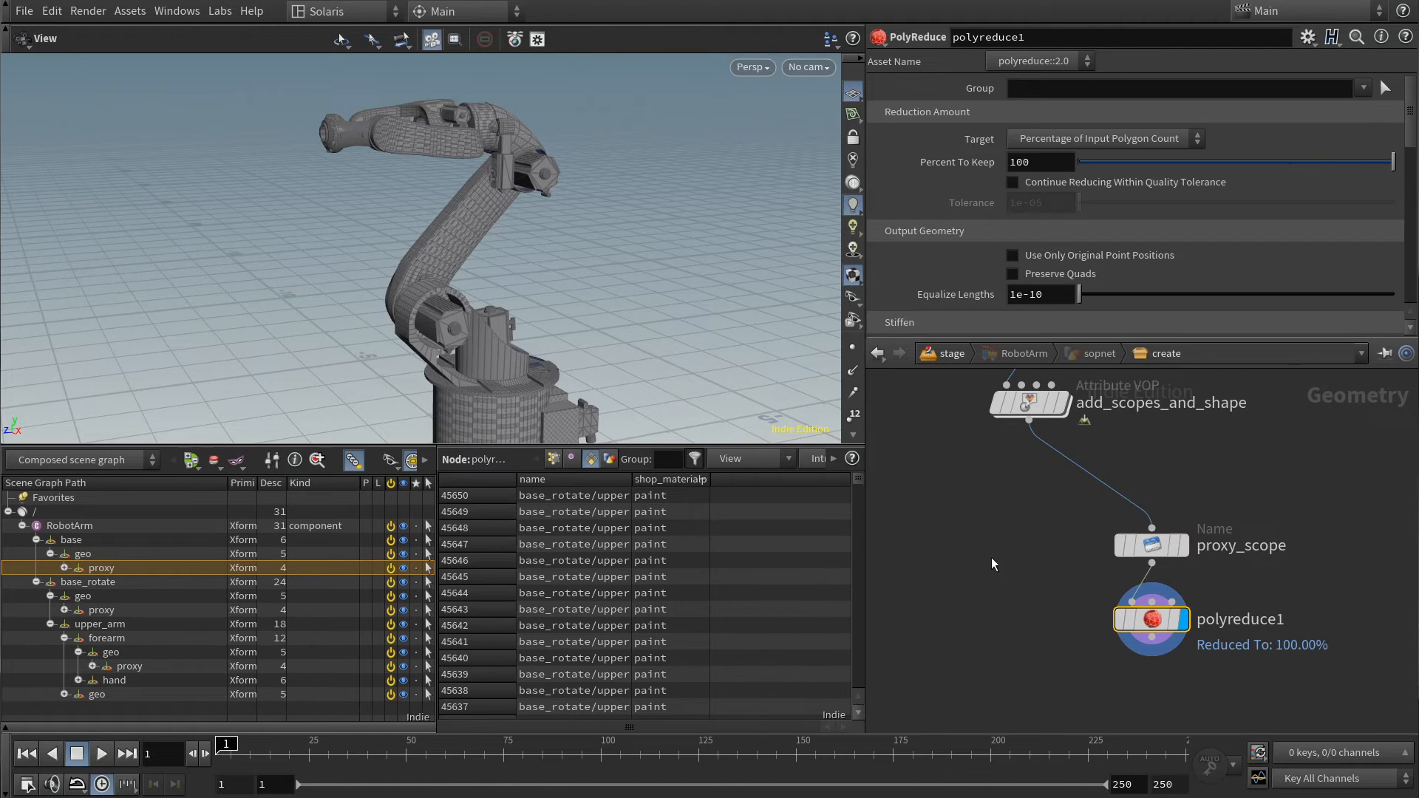
middle_drag(1041, 646, 1052, 554)
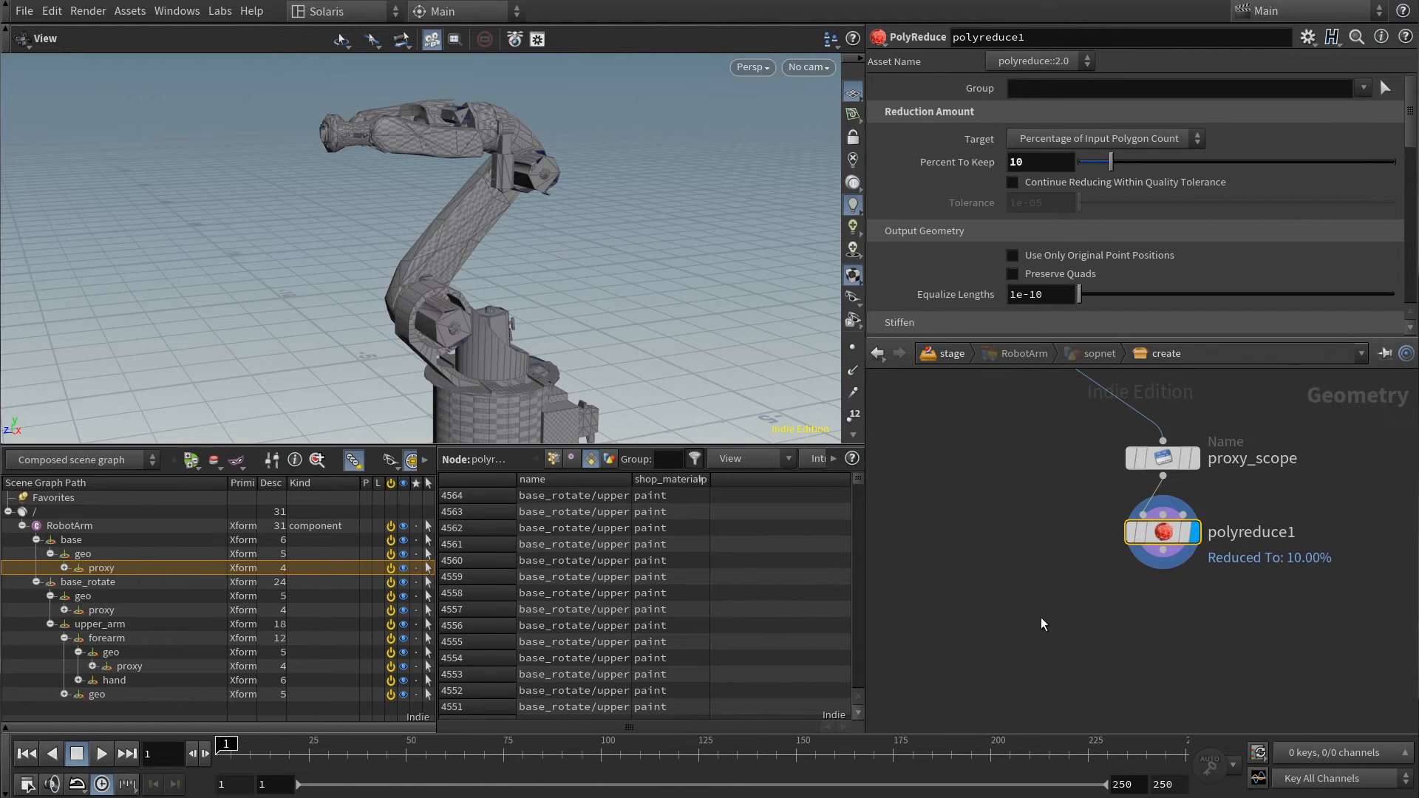
- Merge the add_scopes_and_shape output with the polyreduce1 output in a new Merge node and display it
middle_drag(1040, 618, 1071, 674)
scroll(1071, 671, down, 1)
key(Tab)
text(merge)
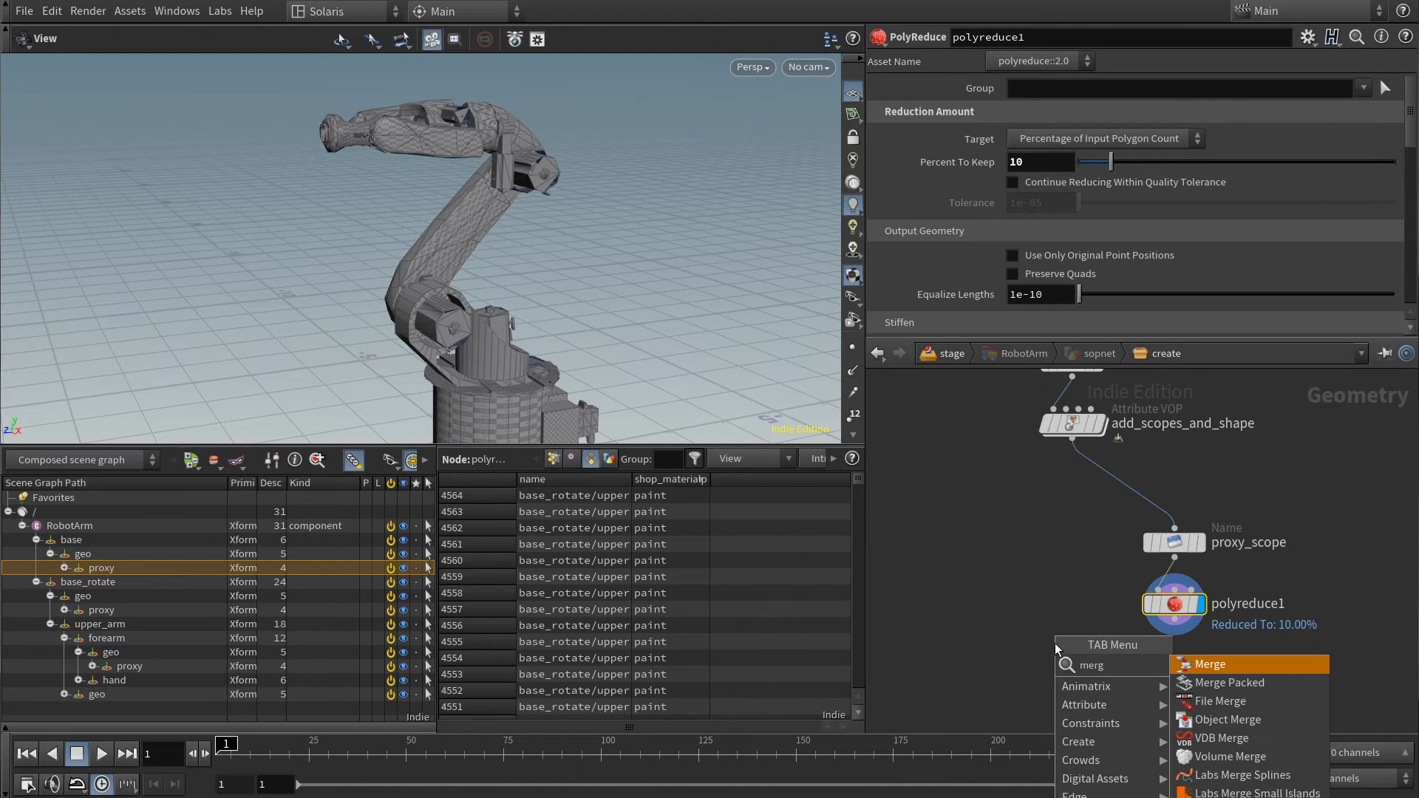
key(Return)
click(1075, 713)
click(1174, 620)
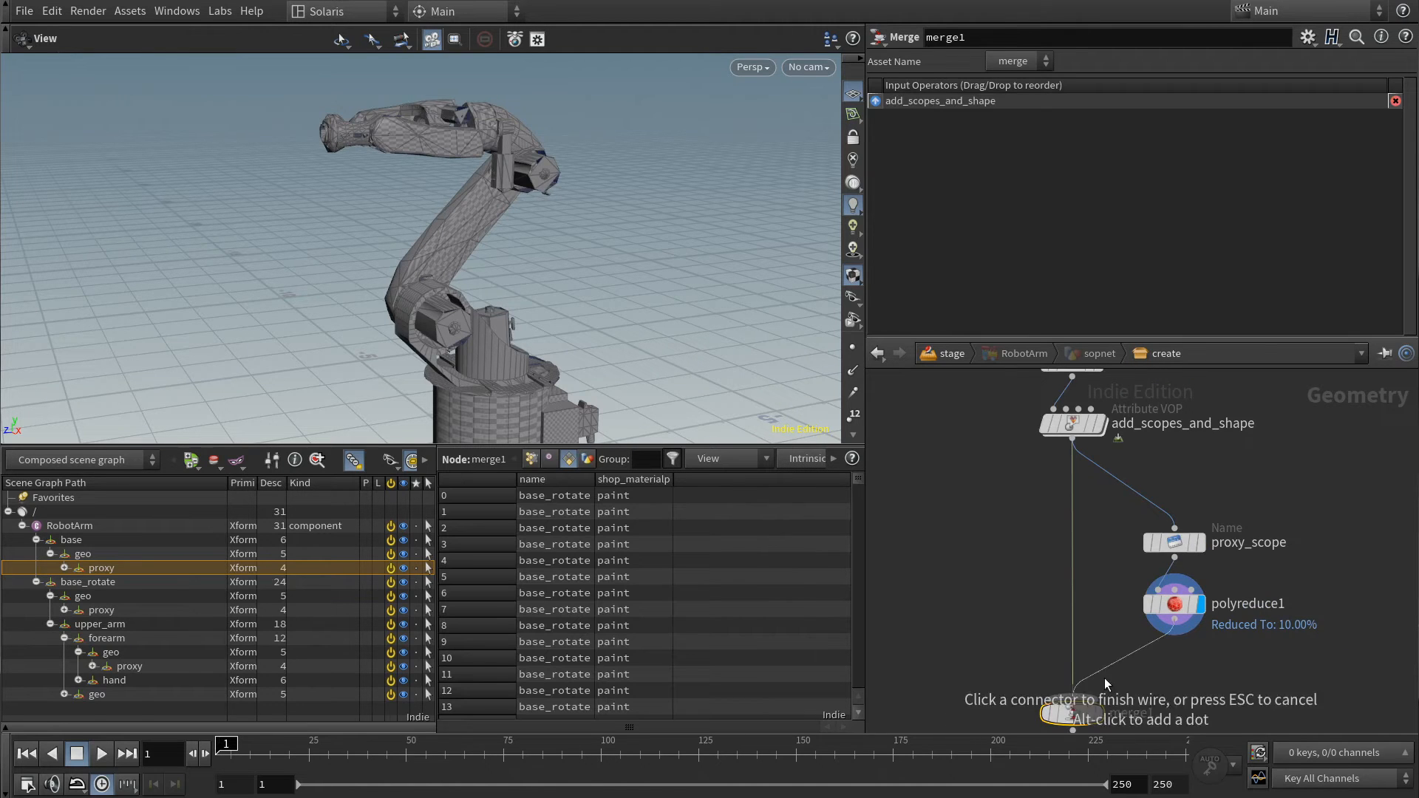
click(1073, 697)
middle_drag(1075, 699, 1065, 586)
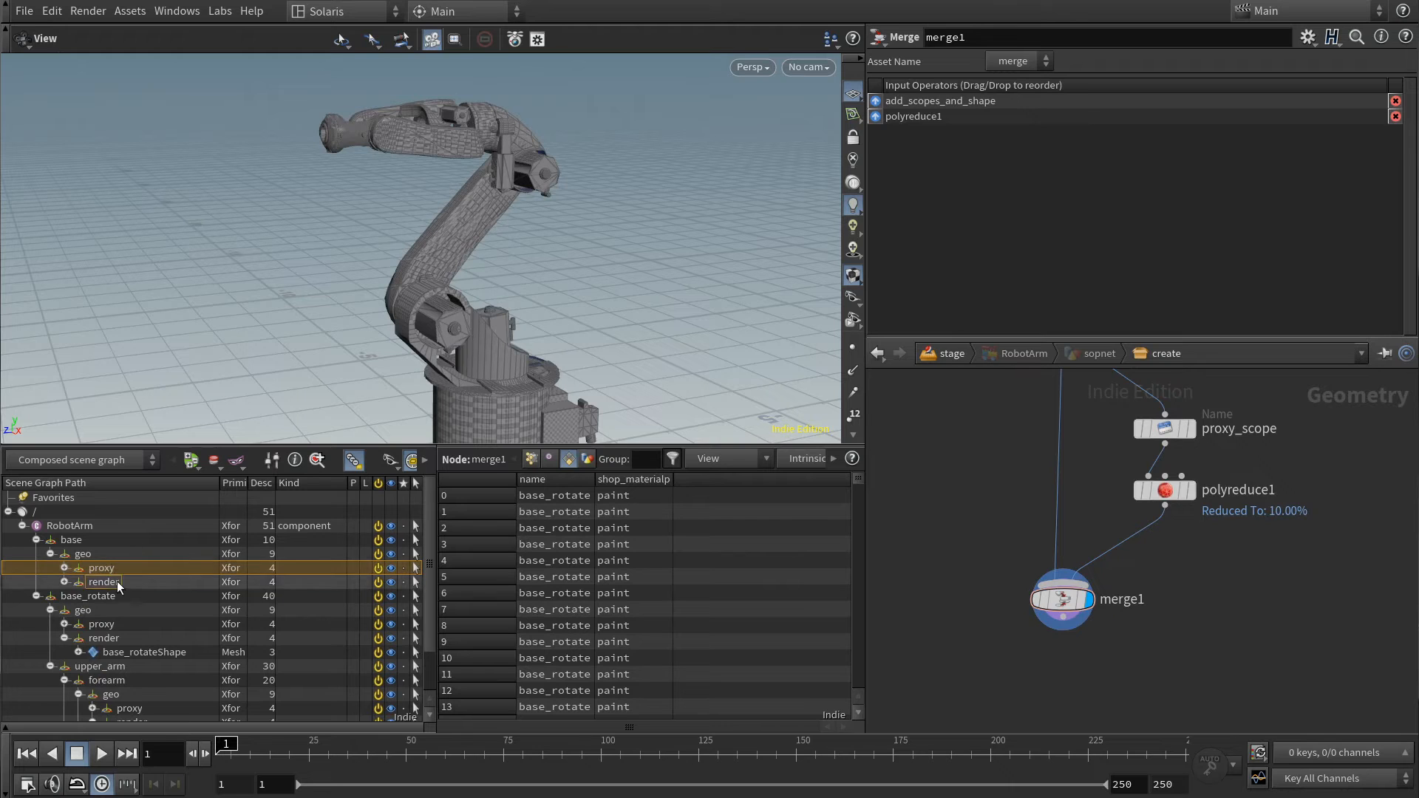
middle_drag(1074, 700, 1077, 578)
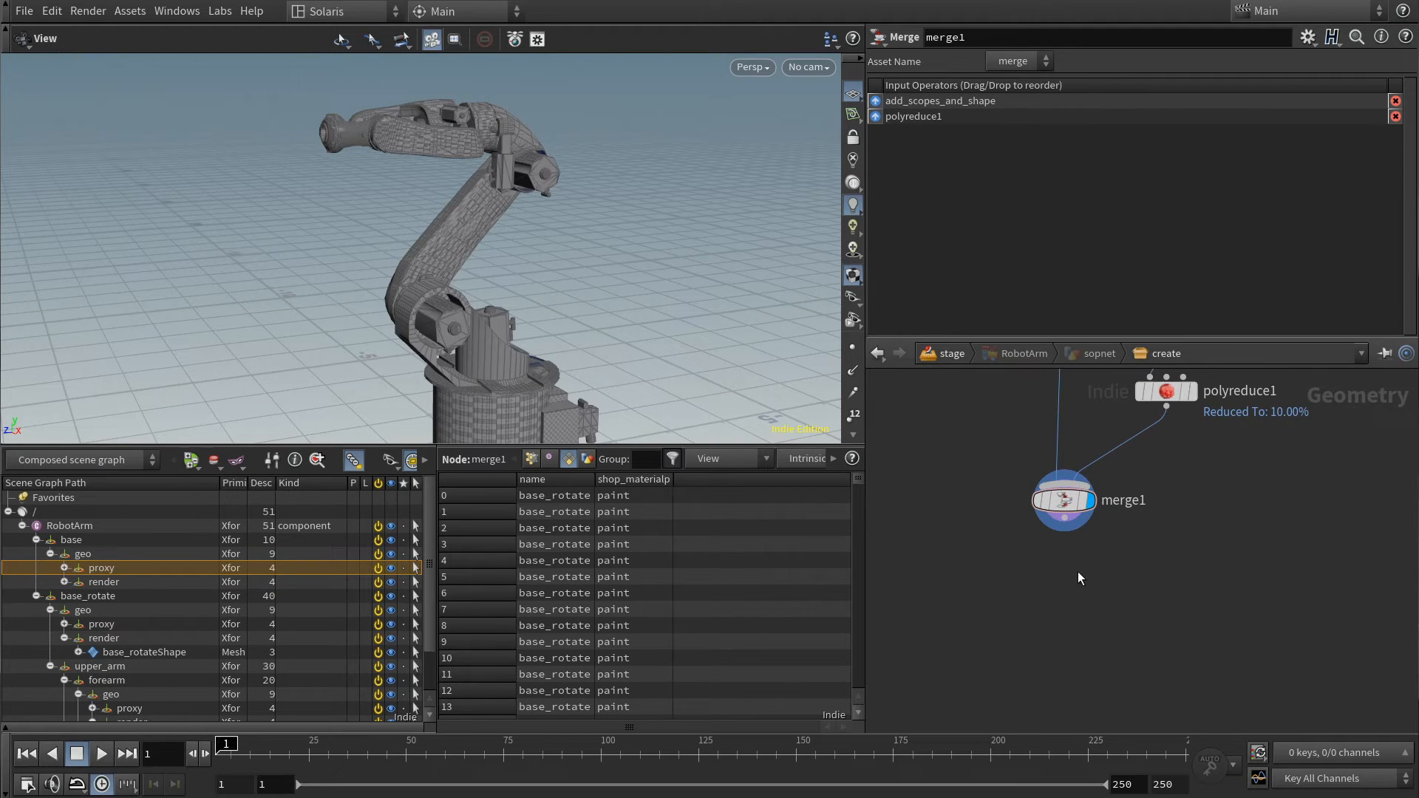
middle_drag(1105, 610, 1123, 645)
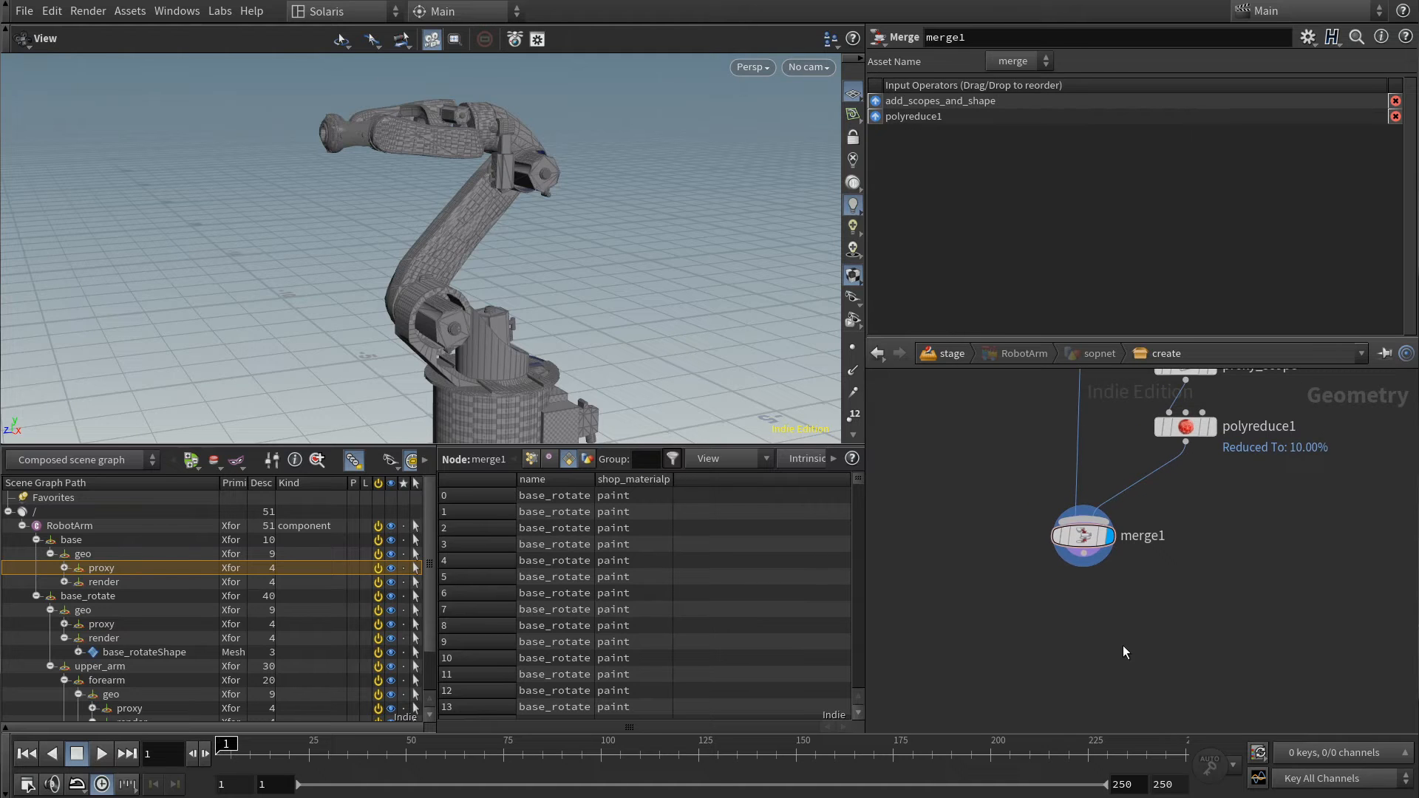
- Insert a Name node directly after add_scopes_and_shape and rename it remove_base_xform
middle_drag(966, 515, 976, 745)
key(Tab)
text(name)
key(Return)
click(1079, 556)
double_click(1145, 542)
text(remov)
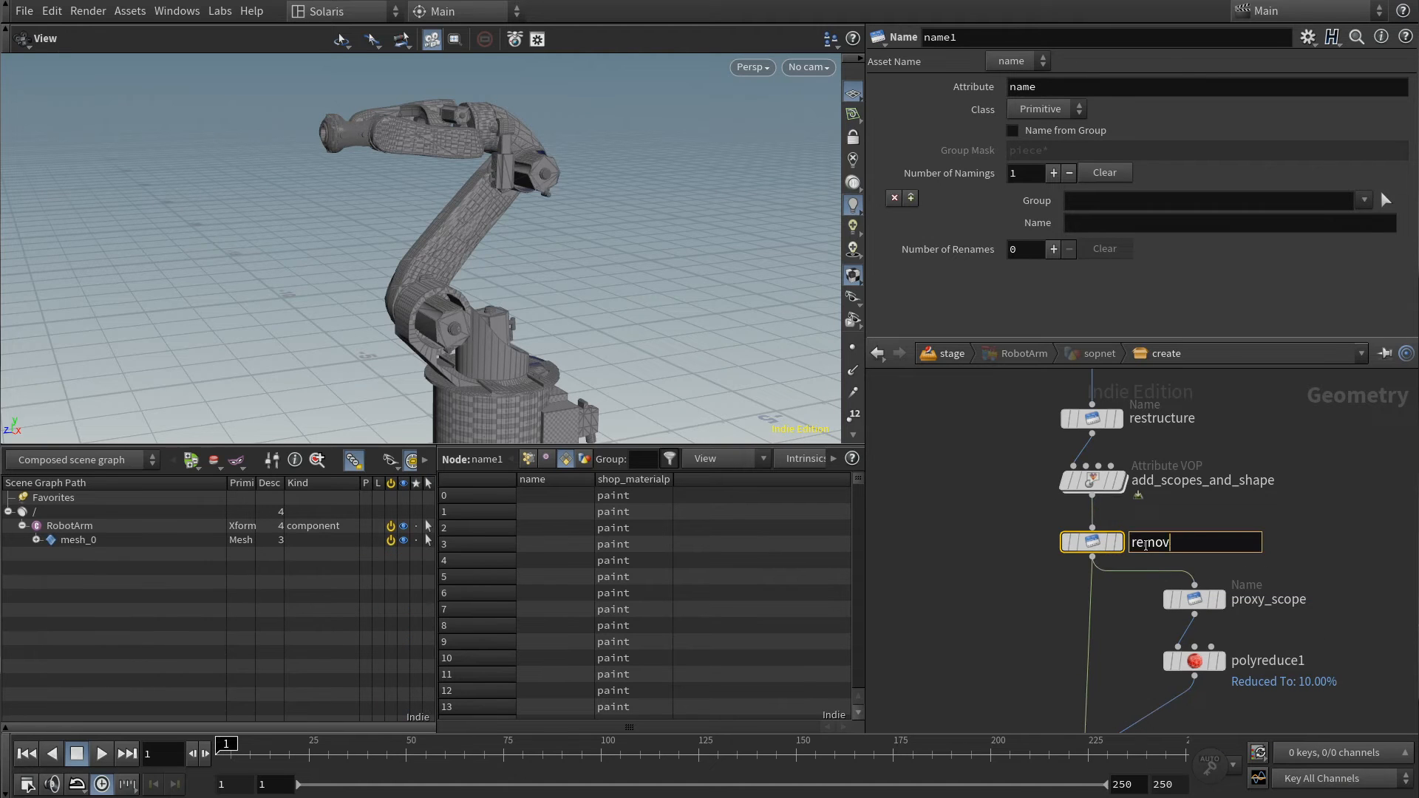
text(e_base_xform)
key(Return)
- Clear the namings on remove_base_xform and add one rename from base/* to *
click(1084, 177)
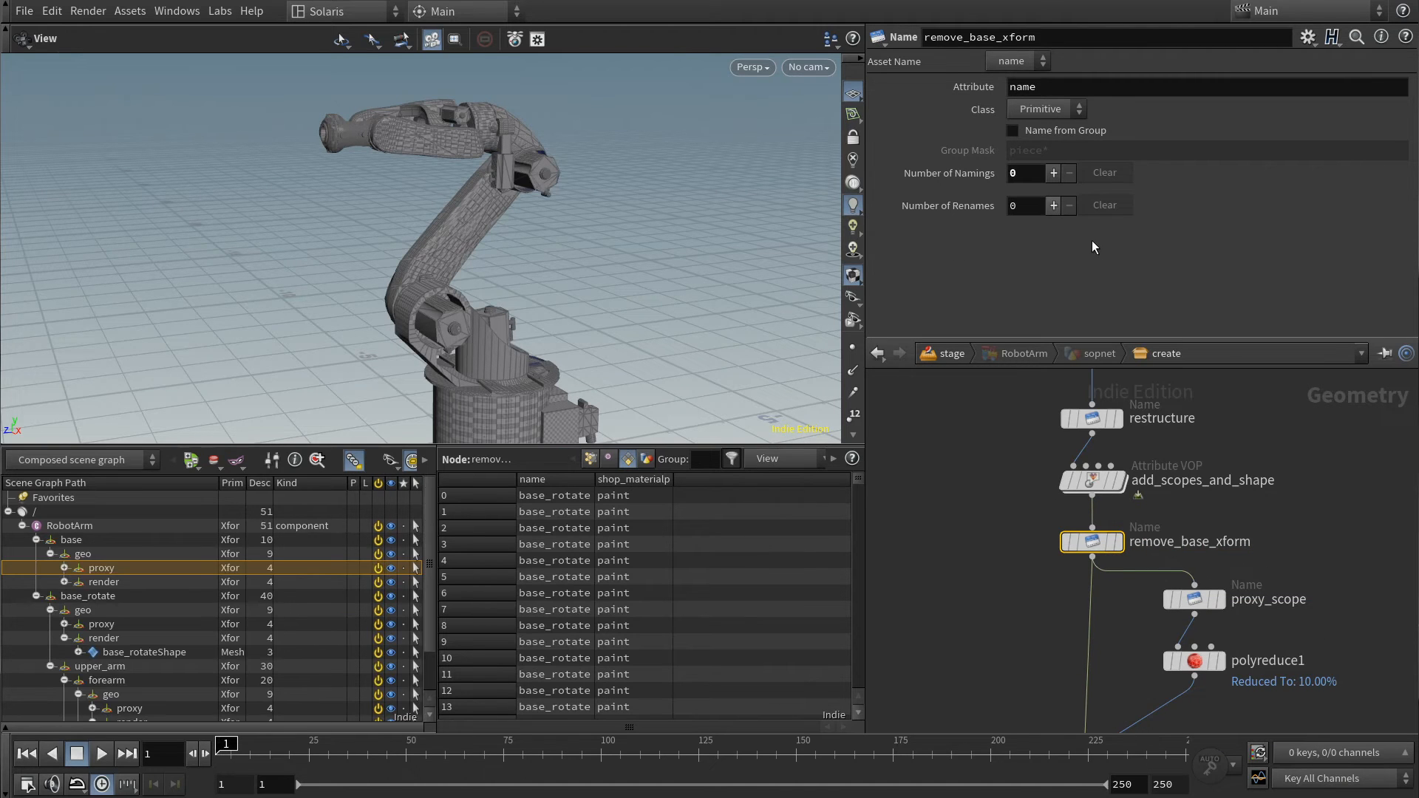
click(1054, 205)
click(1104, 270)
text(base/*)
key(Tab)
text(*)
key(Return)
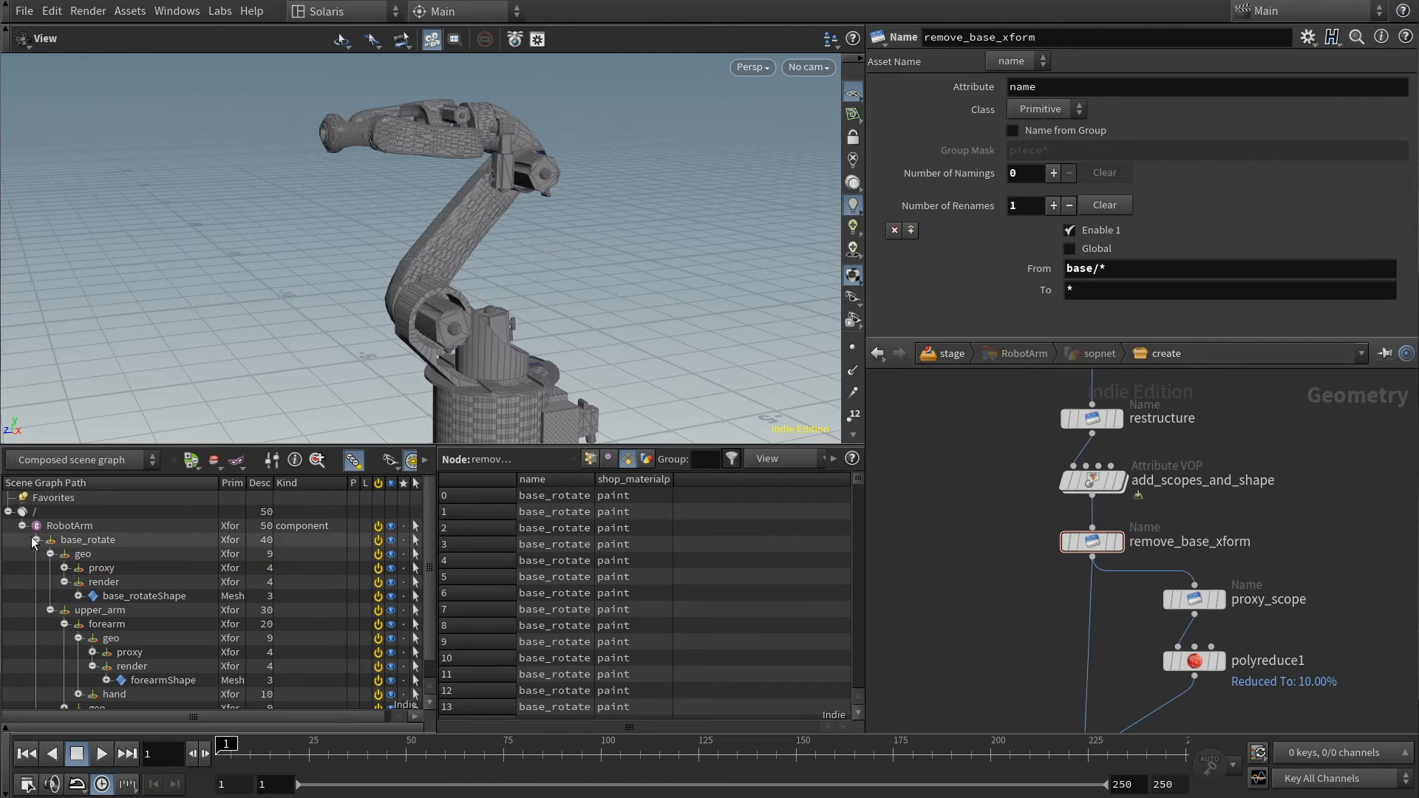
- Examine the base_rotate and geo branches under RobotArm in the scene graph, expanding and collapsing them
click(34, 543)
click(51, 567)
click(87, 584)
click(87, 610)
click(49, 554)
click(36, 554)
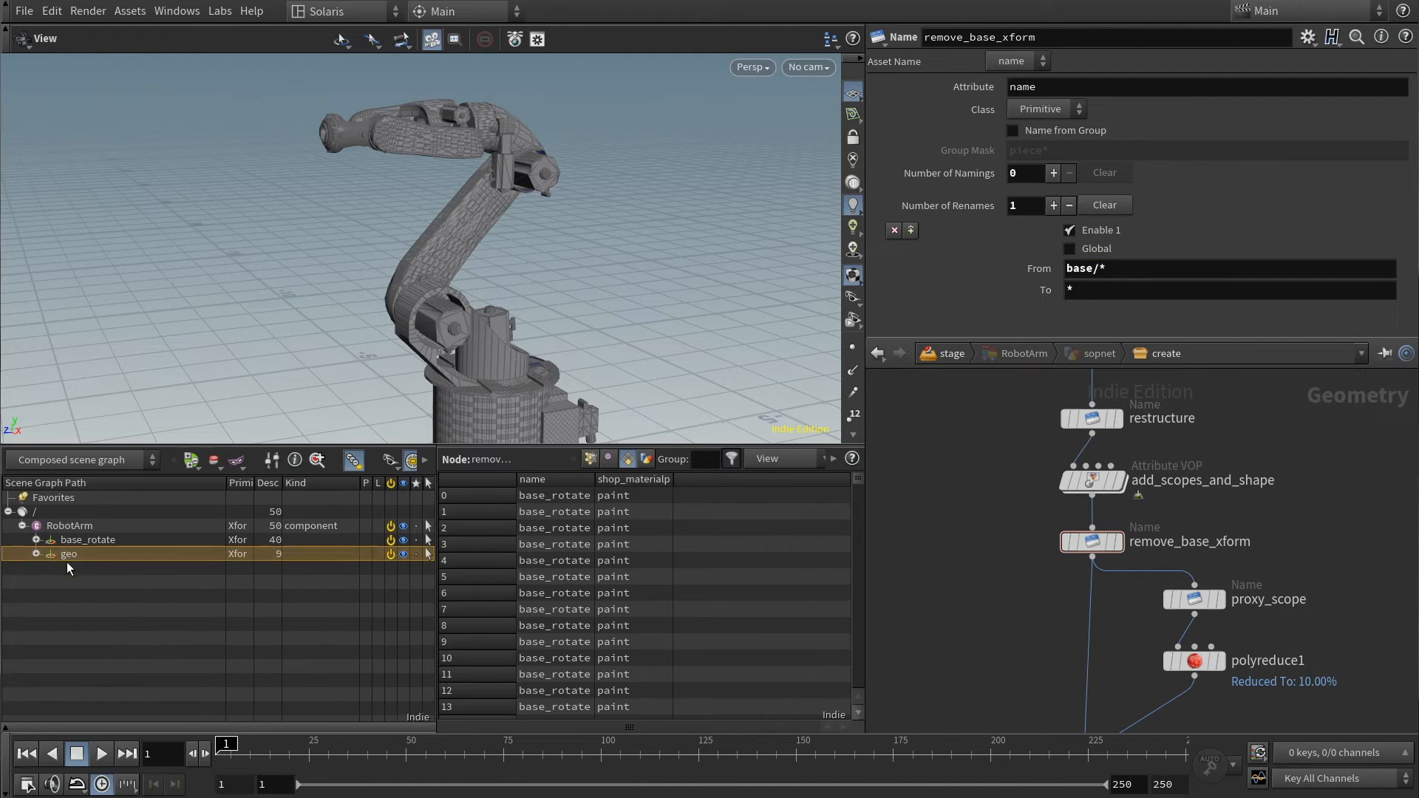
click(75, 539)
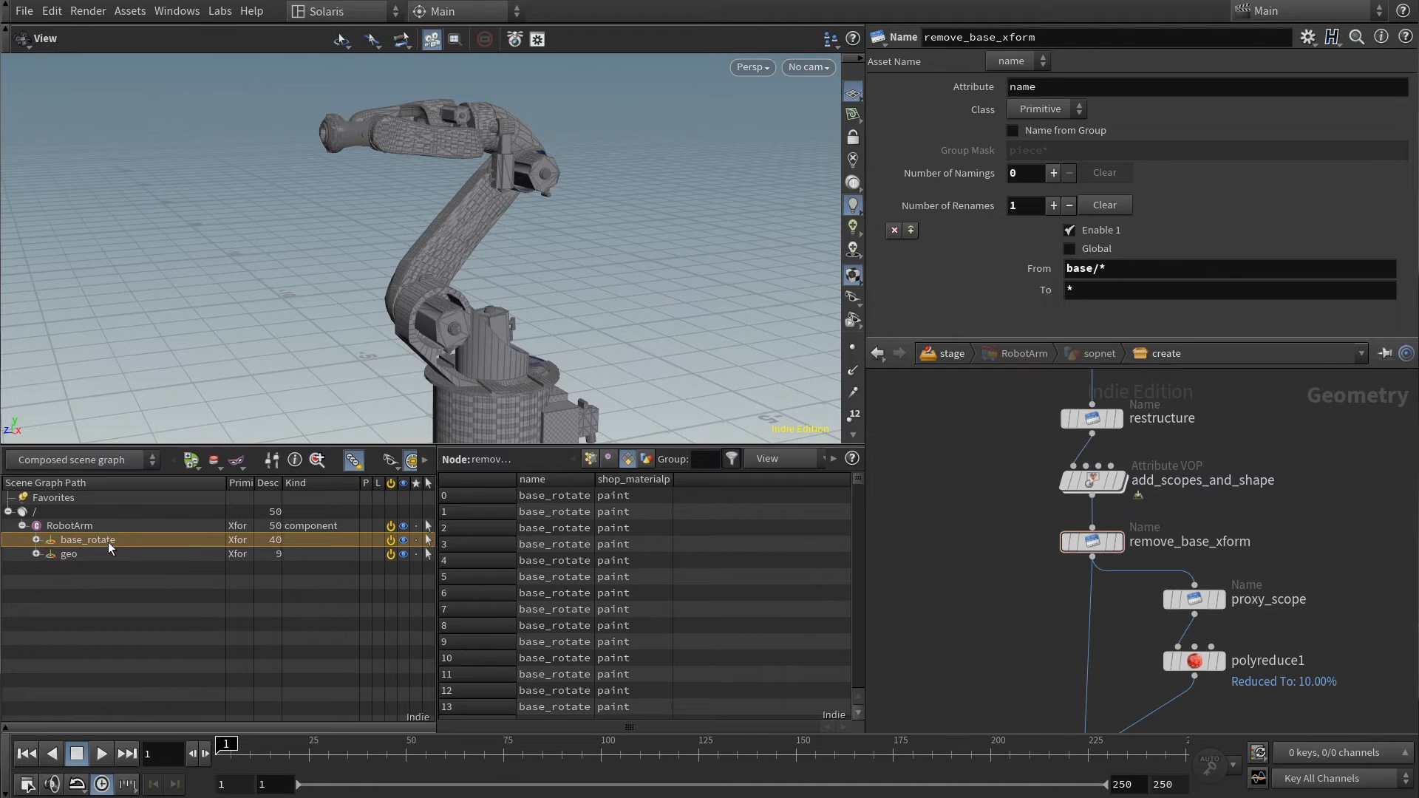
click(35, 540)
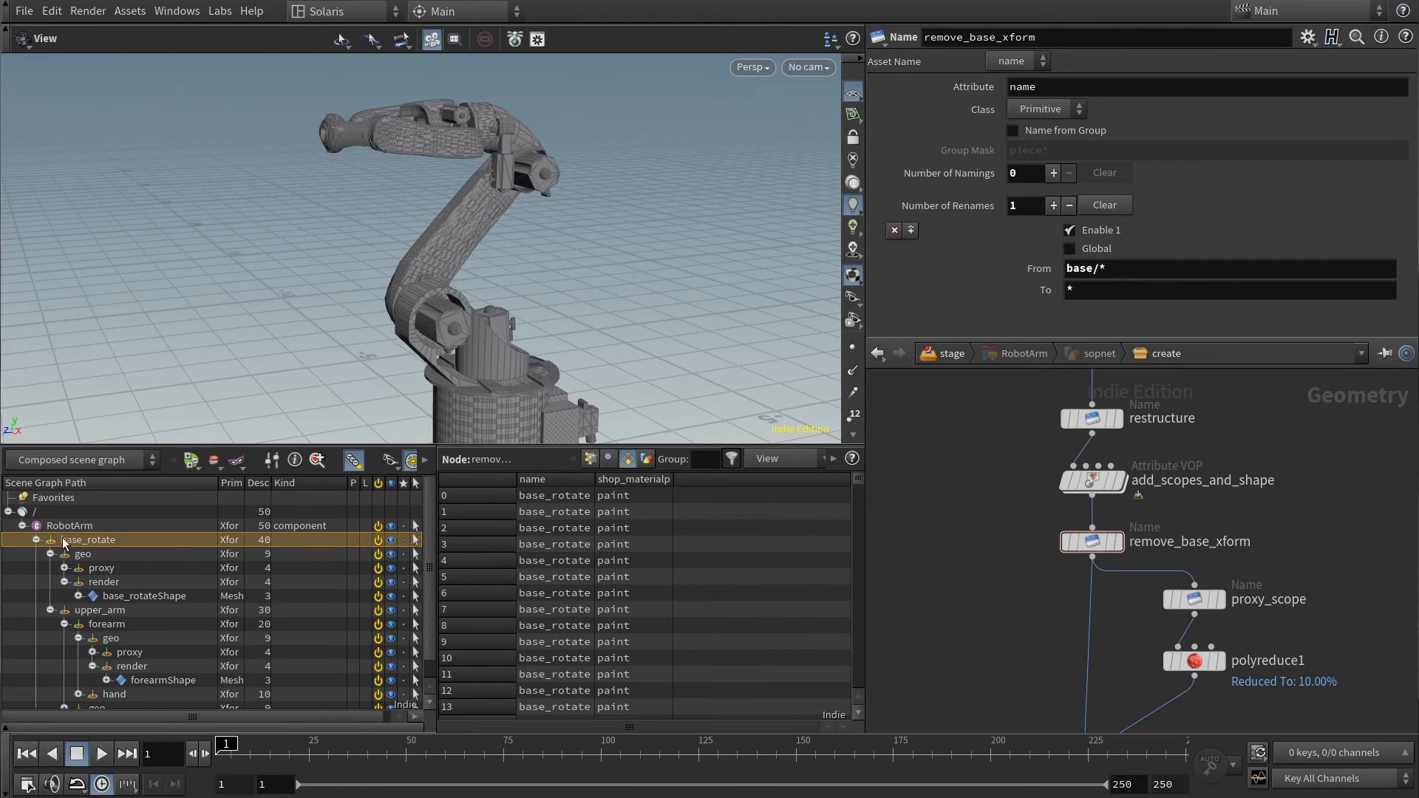
click(37, 540)
- Add a Null node below merge1 and wire the merge output into it
key(Tab)
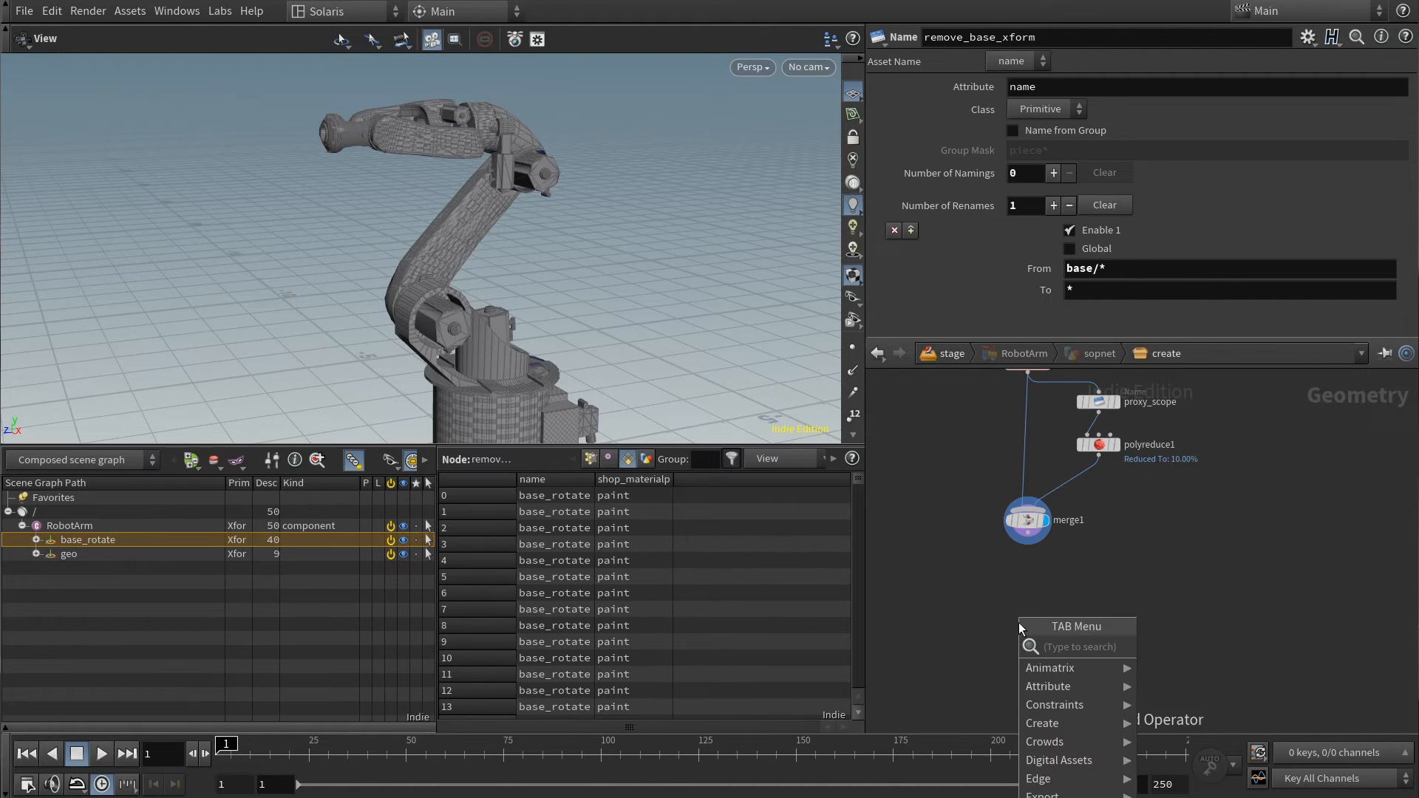
text(nu)
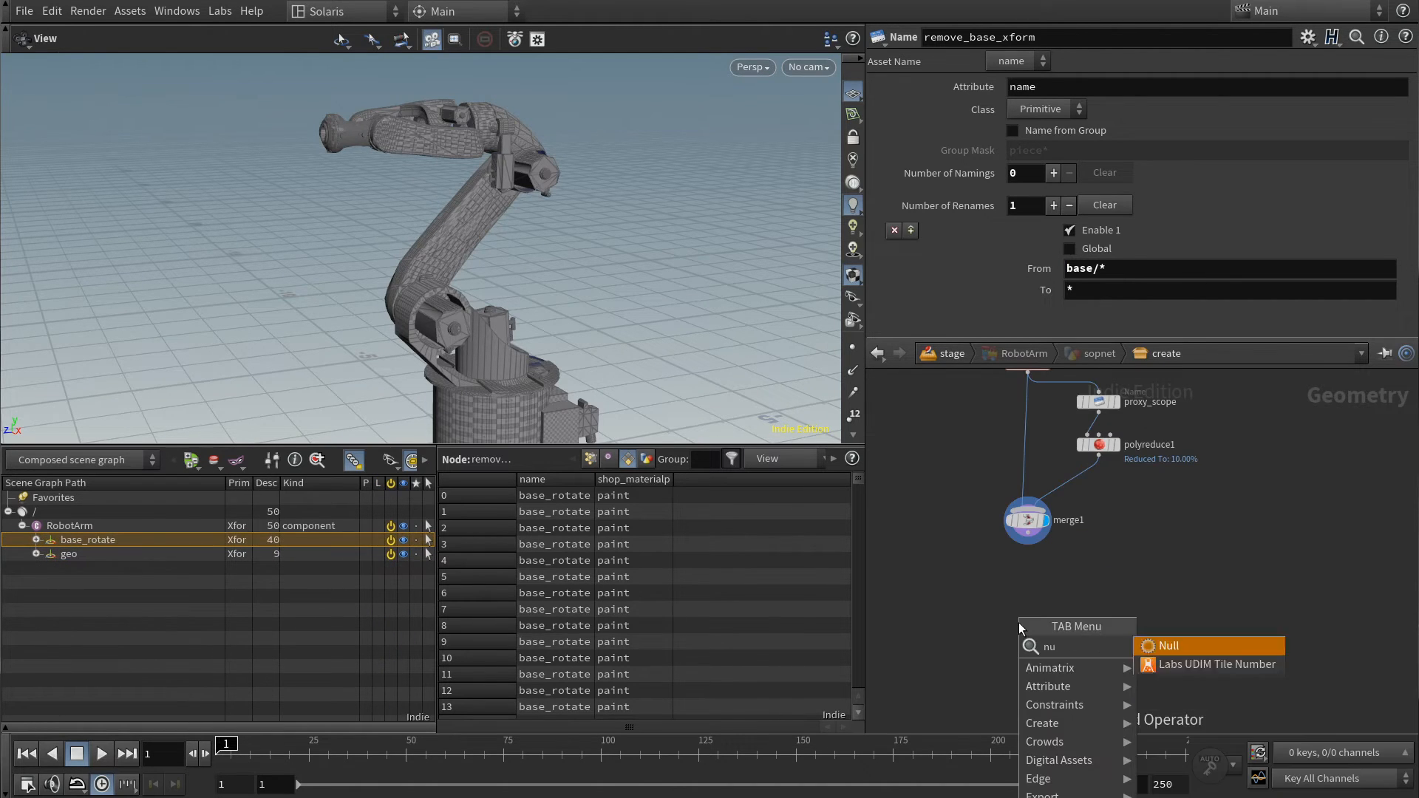
key(Return)
click(1028, 642)
drag(1027, 544, 1028, 630)
- Rename the Null node OUTPUT, colour it red and make it the displayed node
double_click(1062, 641)
text(OUTPUT)
key(Return)
key(c)
drag(1335, 633, 1026, 652)
mouse_move(1028, 642)
click(1052, 619)
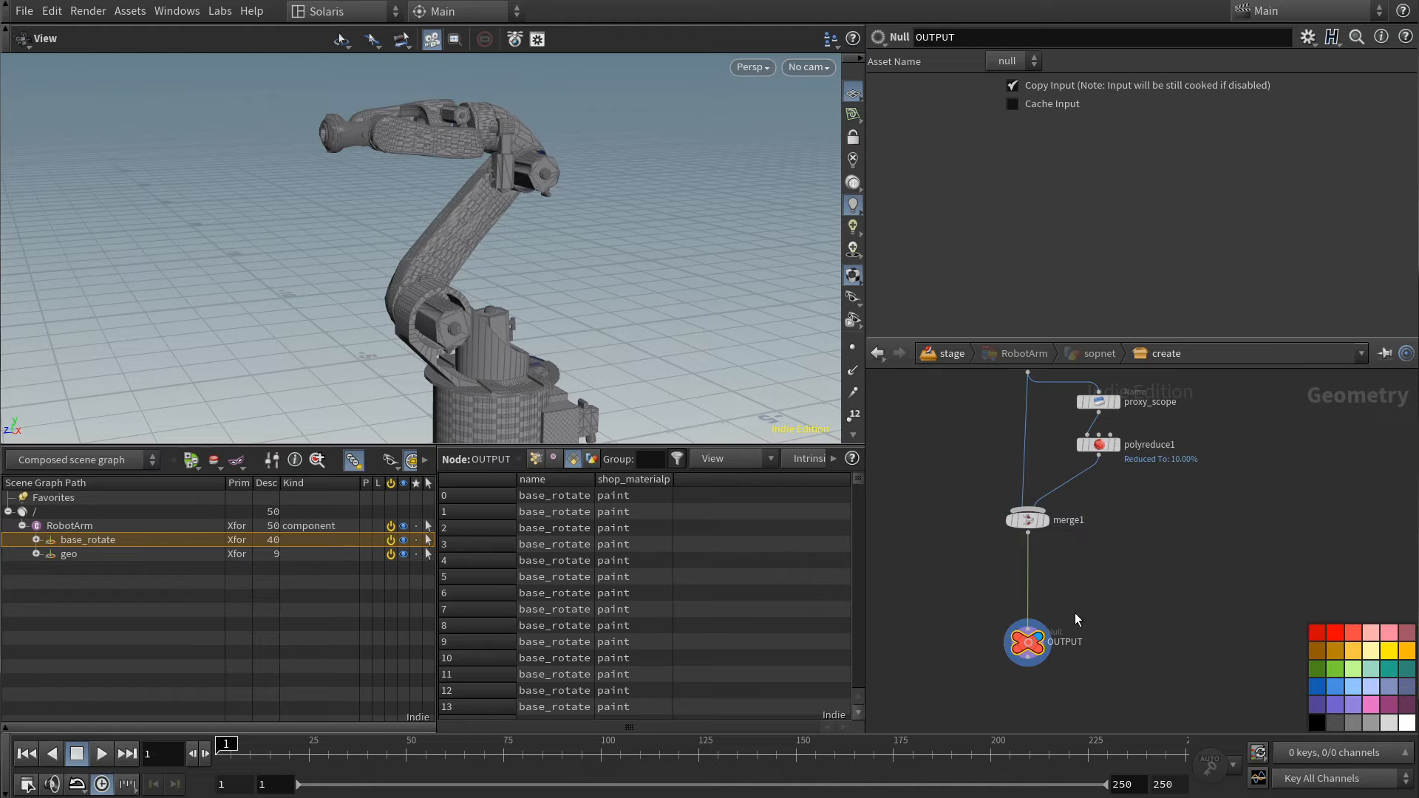
- Inspect the scene graph at merge1, polyreduce1 and proxy_scope, finishing with OUTPUT displayed again
click(1029, 521)
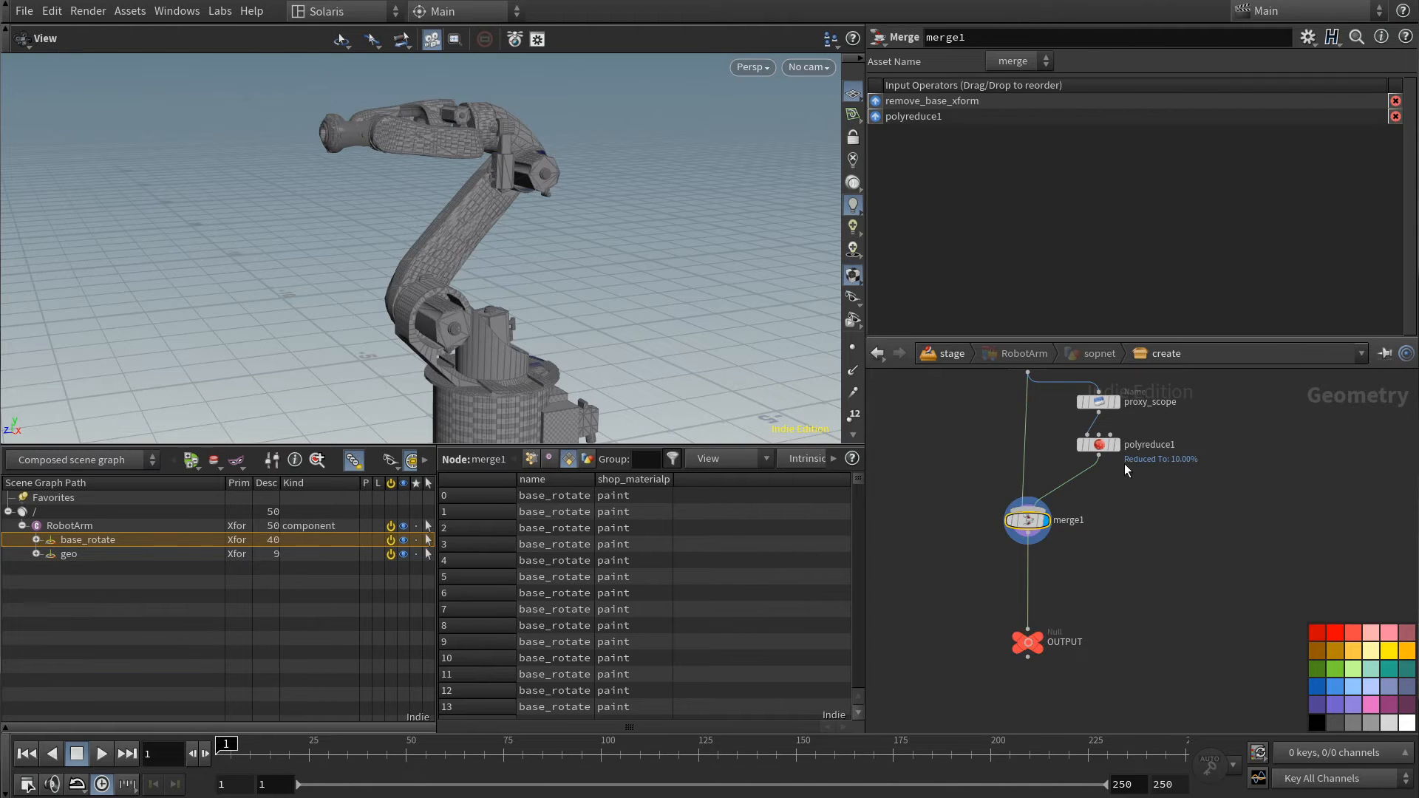
click(1099, 444)
click(1098, 402)
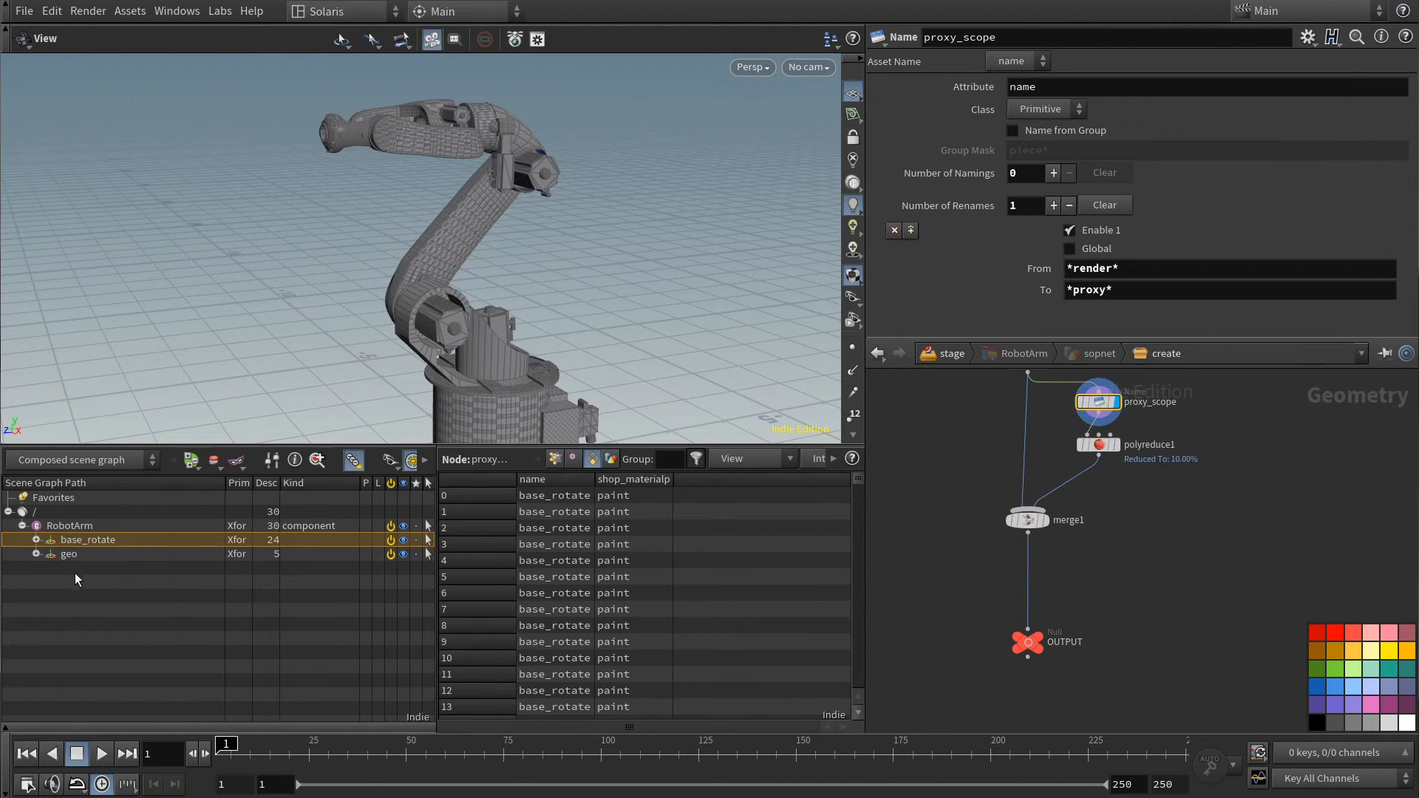
click(1028, 642)
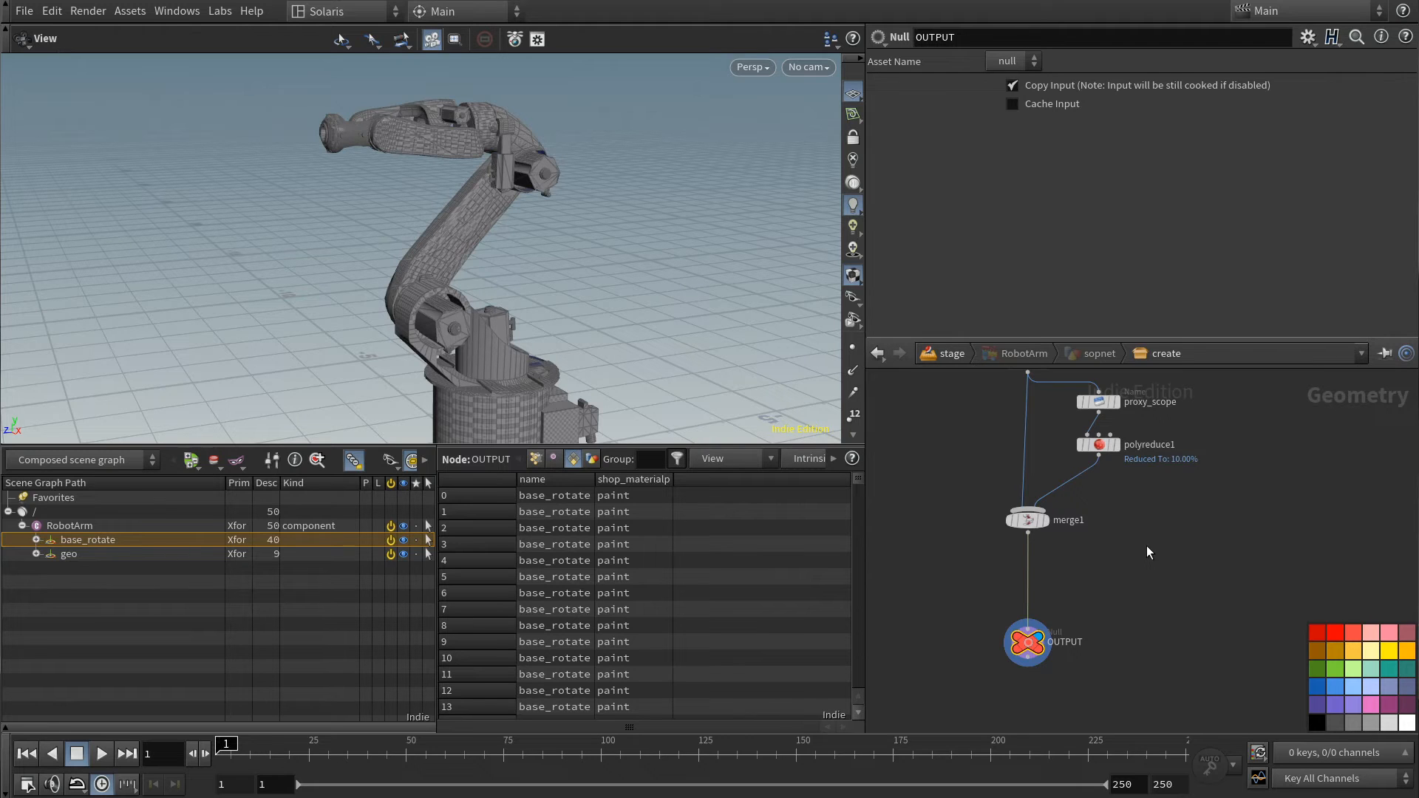
- Insert an Attribute Promote node named name_to_points between restructure and add_scopes_and_shape, moving the upstream nodes up to make room
scroll(1147, 546, down, 3)
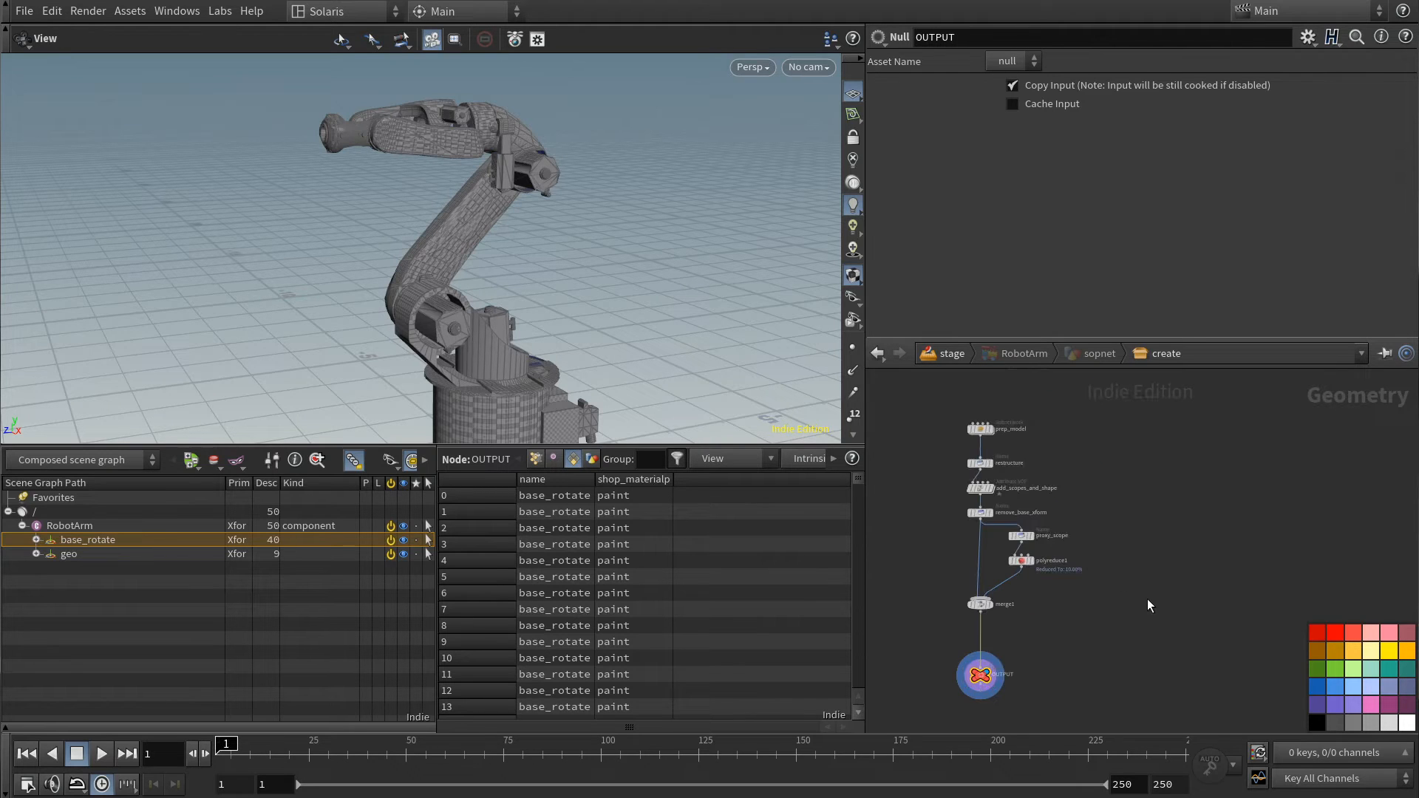
middle_drag(1159, 587, 1135, 592)
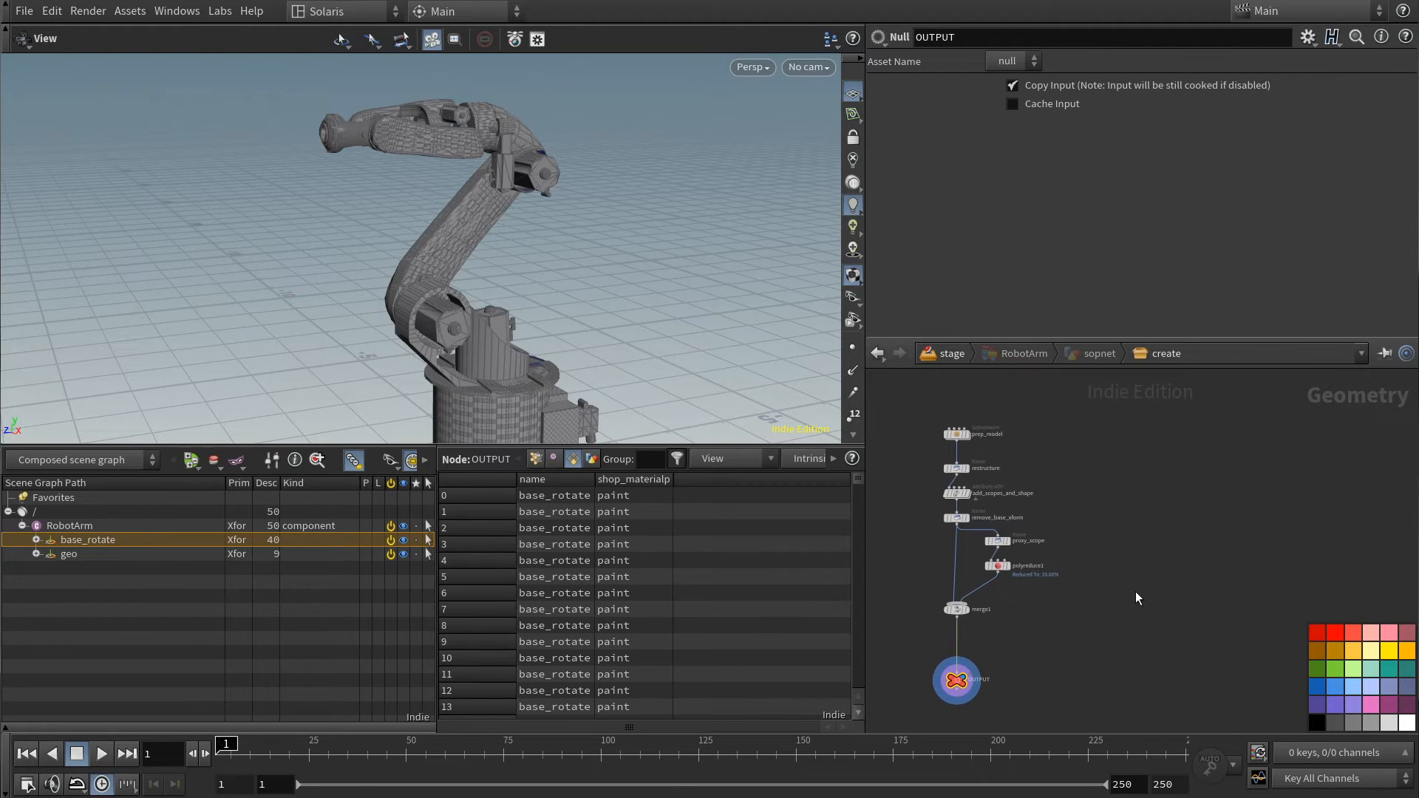
middle_drag(1021, 514, 1093, 524)
scroll(1083, 543, up, 1)
key(Tab)
text(promote)
key(Return)
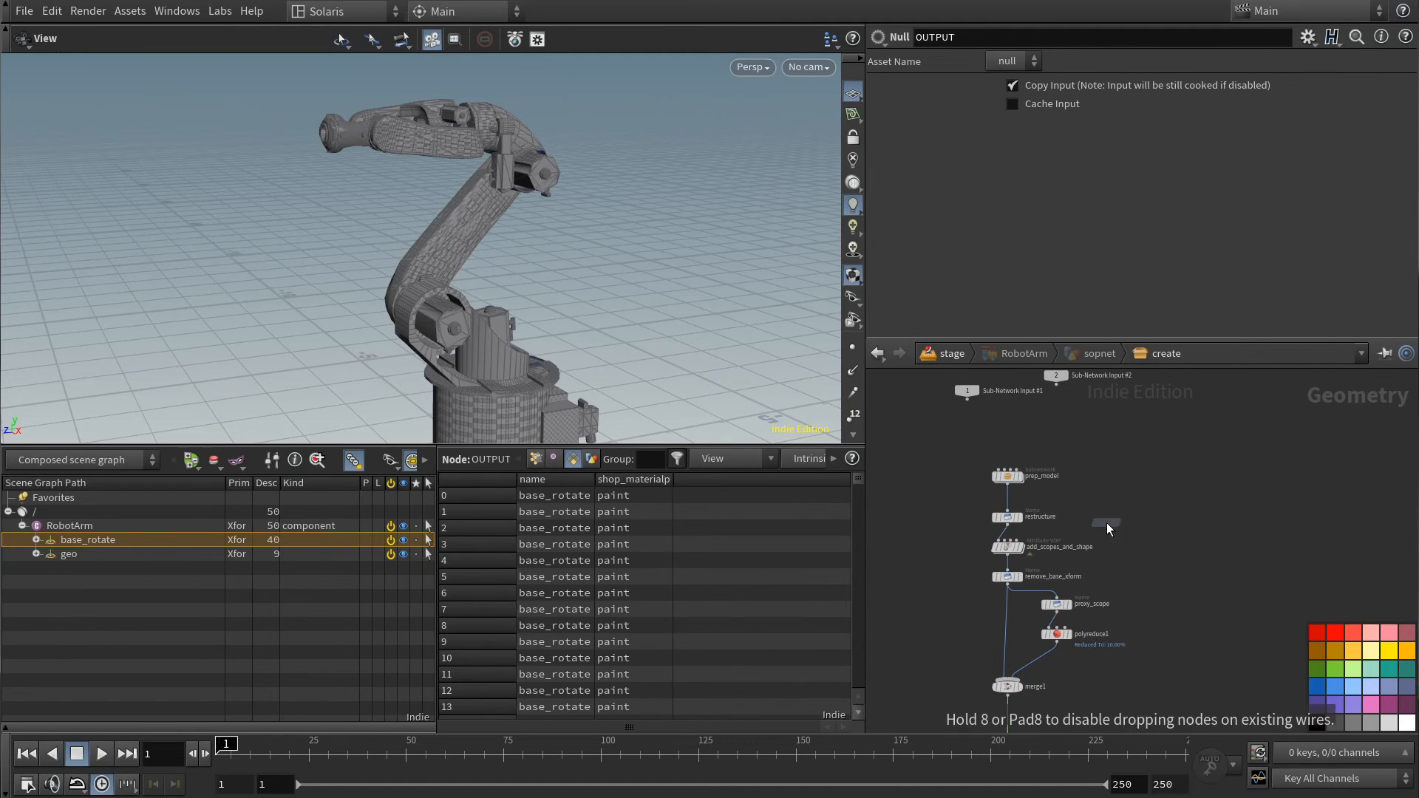
click(1106, 522)
shift+drag(1009, 517, 1009, 441)
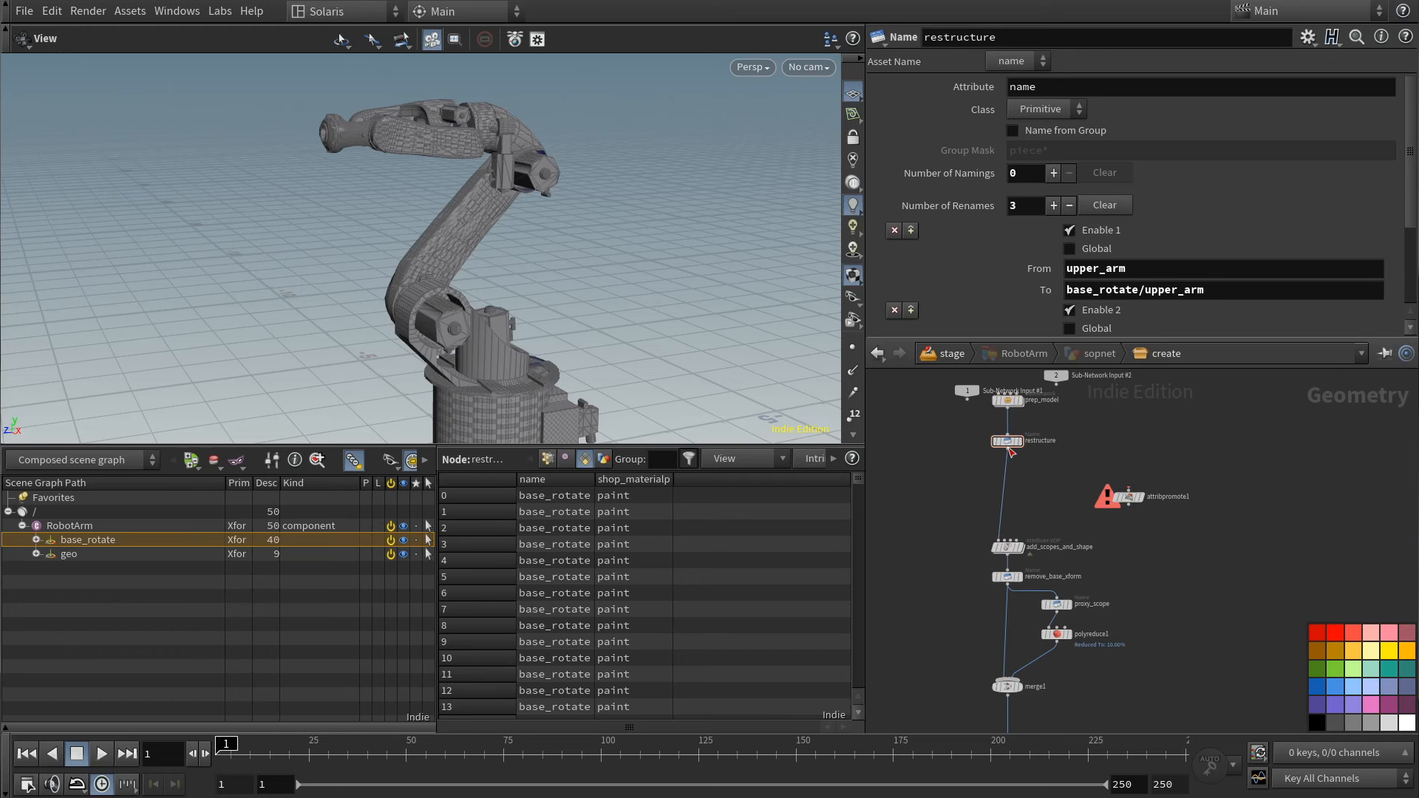
drag(1128, 496, 1007, 487)
double_click(1057, 487)
text(name_to_points)
- Configure name_to_points to promote the name attribute from Primitive to Point without deleting the original
click(1013, 487)
click(1043, 110)
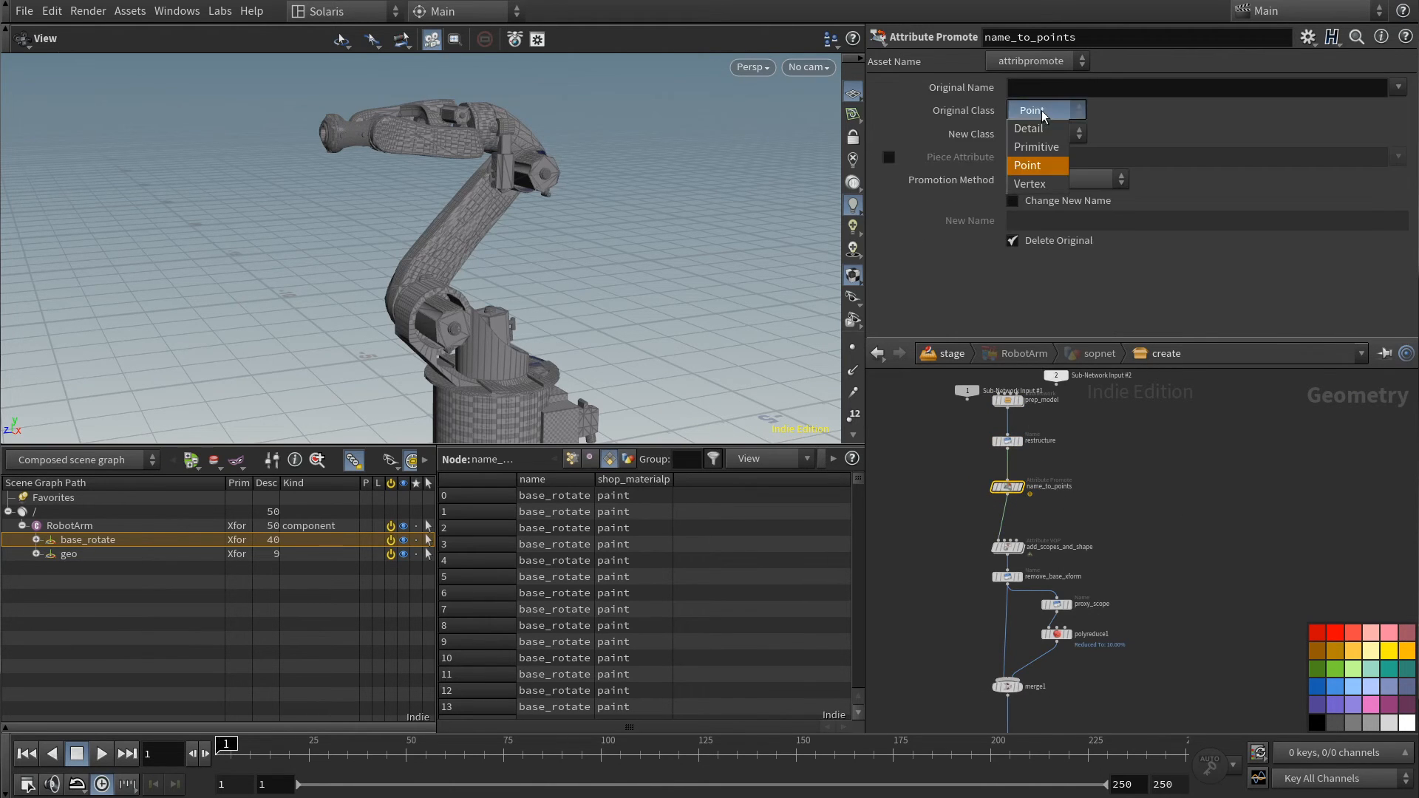
click(1042, 146)
click(1404, 86)
click(1405, 111)
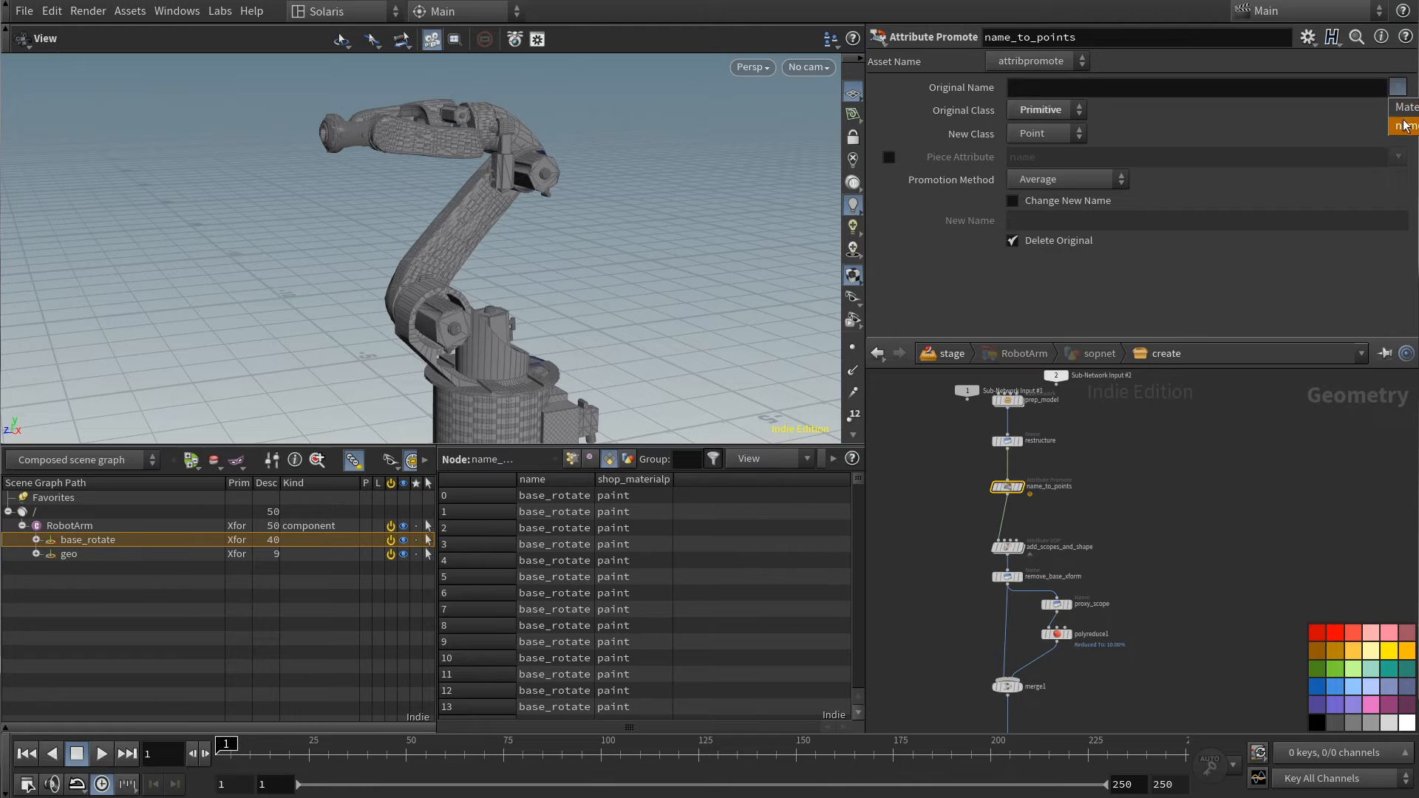
click(1012, 241)
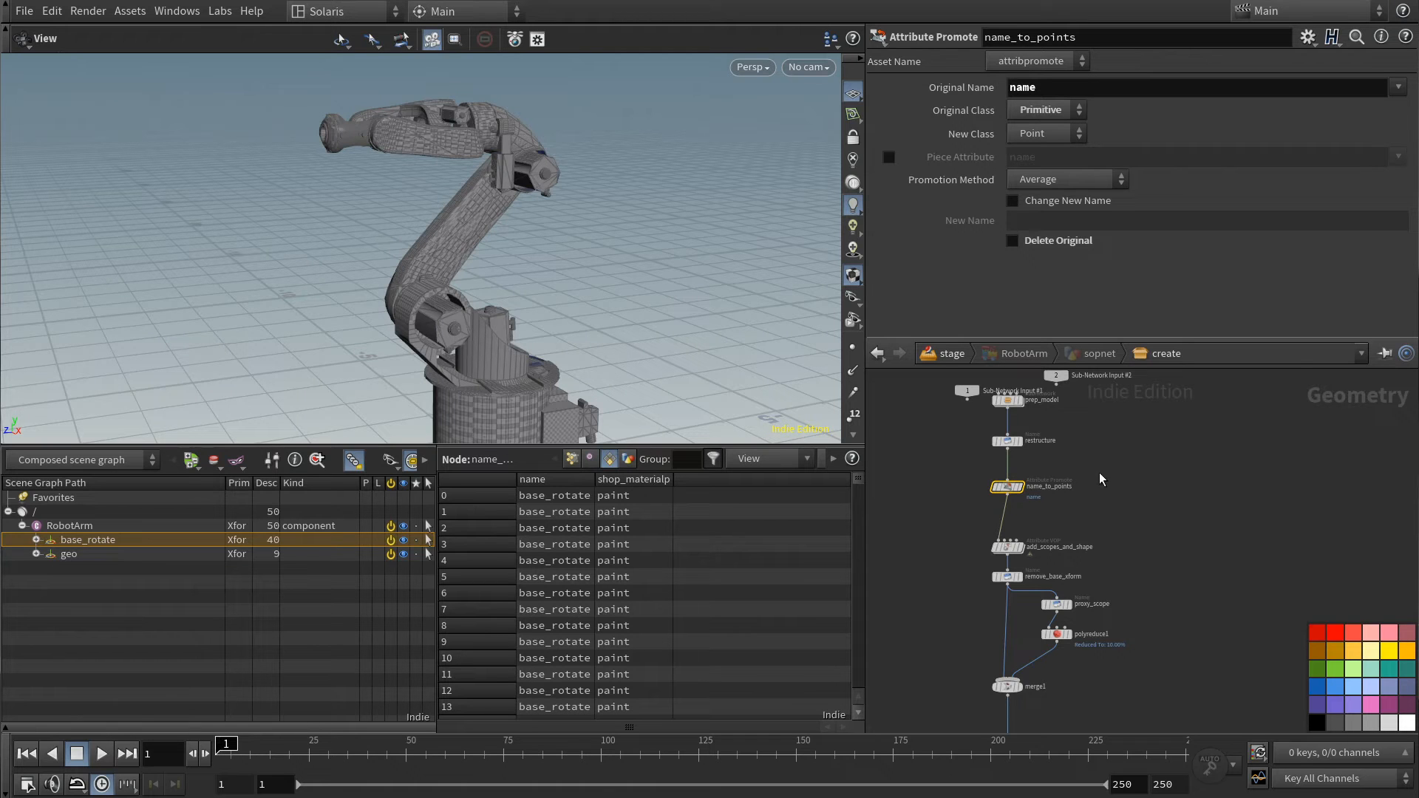
- Add a Pack node beside the main chain and connect name_to_points to its input
key(Tab)
text(pack)
key(Return)
click(1139, 572)
drag(991, 526, 1138, 569)
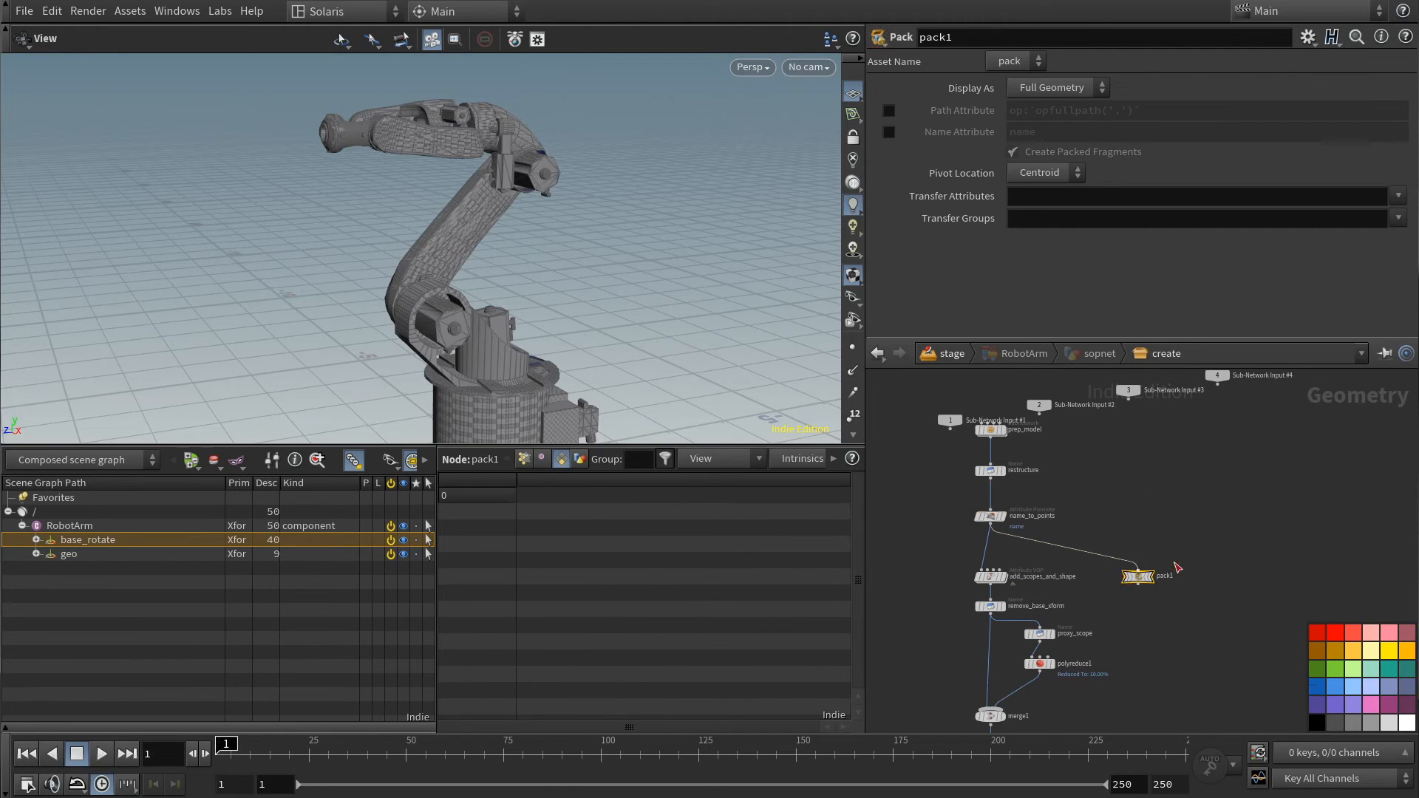
- Pack by the name attribute, transfer the name attribute and set the pivot location to Origin
click(888, 133)
click(1396, 196)
click(1408, 234)
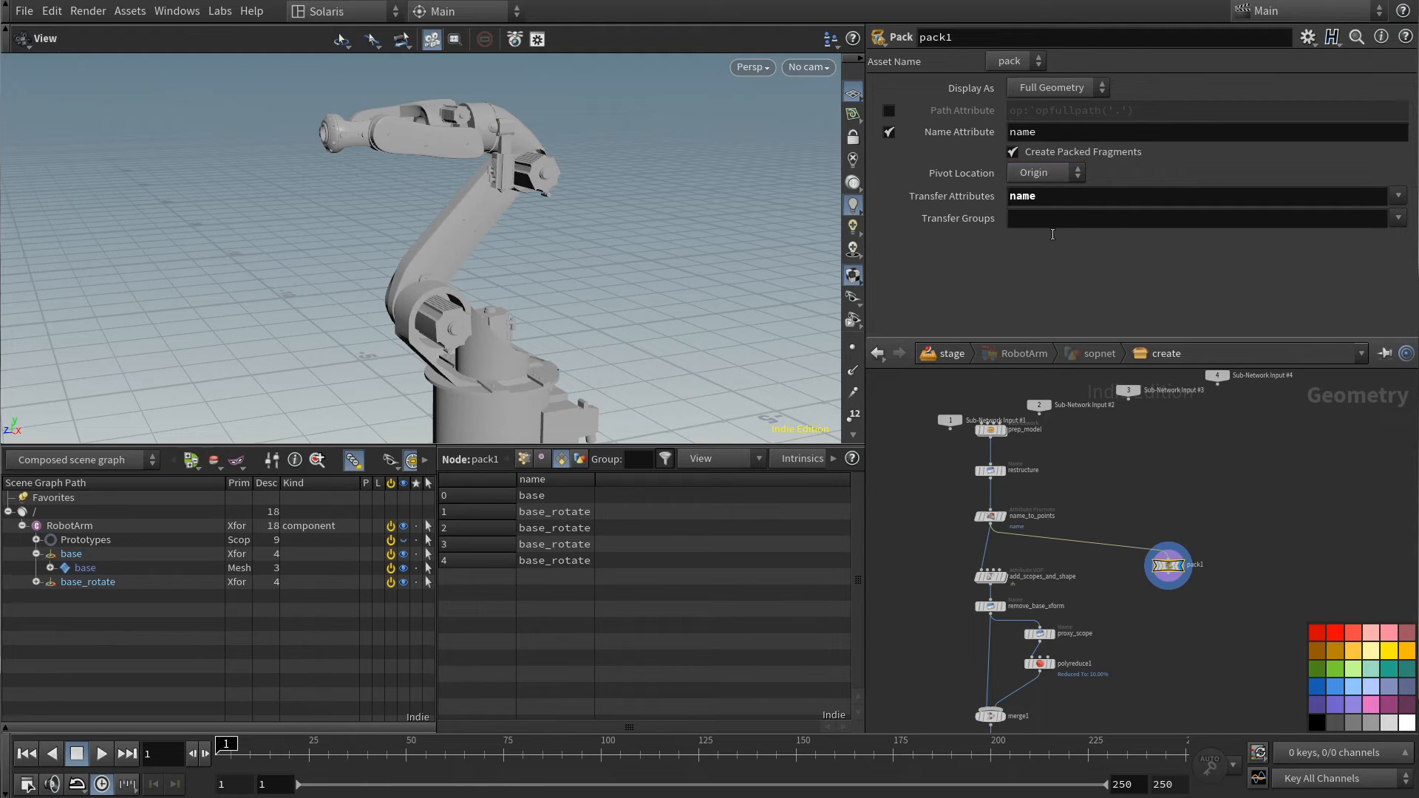
click(1042, 193)
drag(1172, 573, 1207, 567)
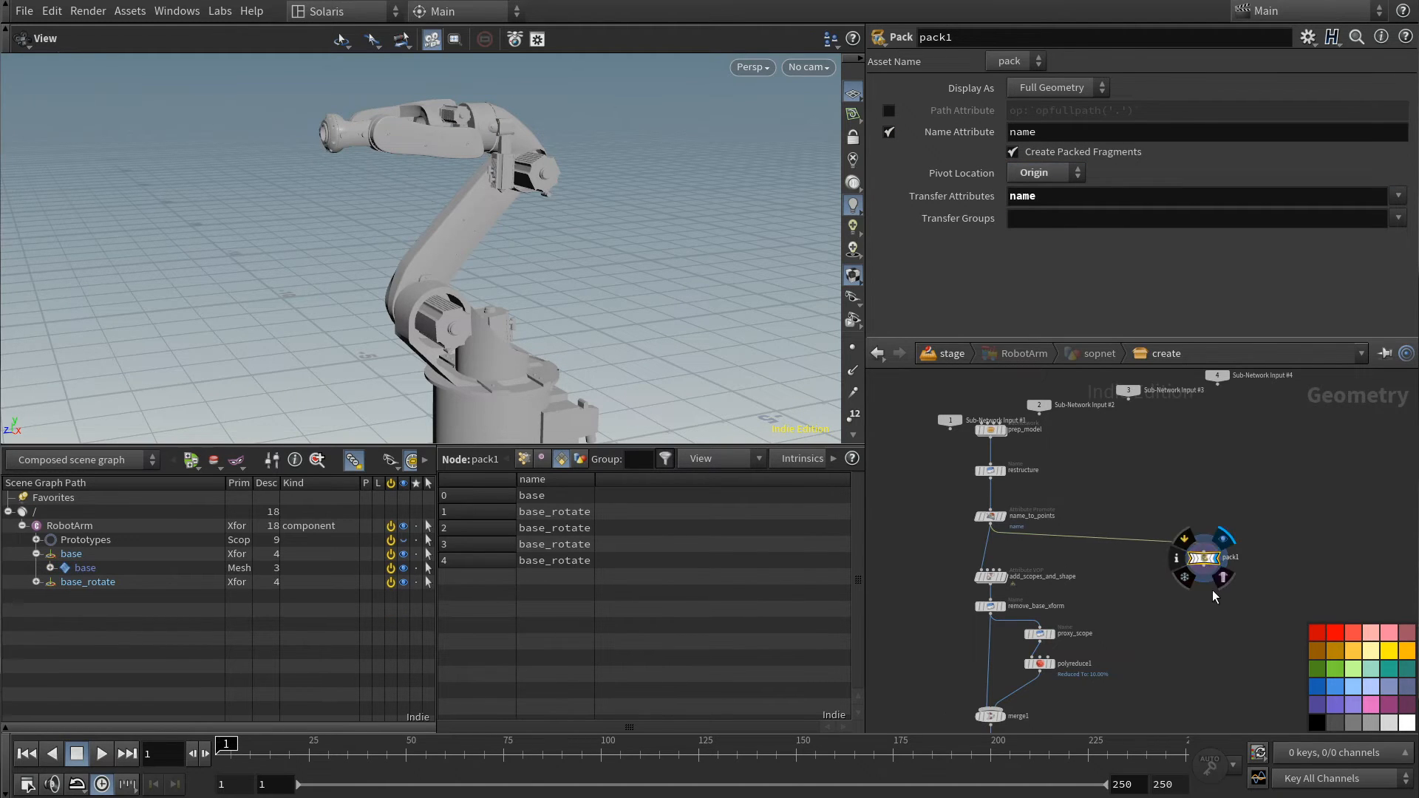
- Append an Add node to pack1 that deletes geometry but keeps the points, and fully expand base_rotate in the scene graph
scroll(1209, 592, up, 2)
key(Tab)
text(ad)
key(shift+Return)
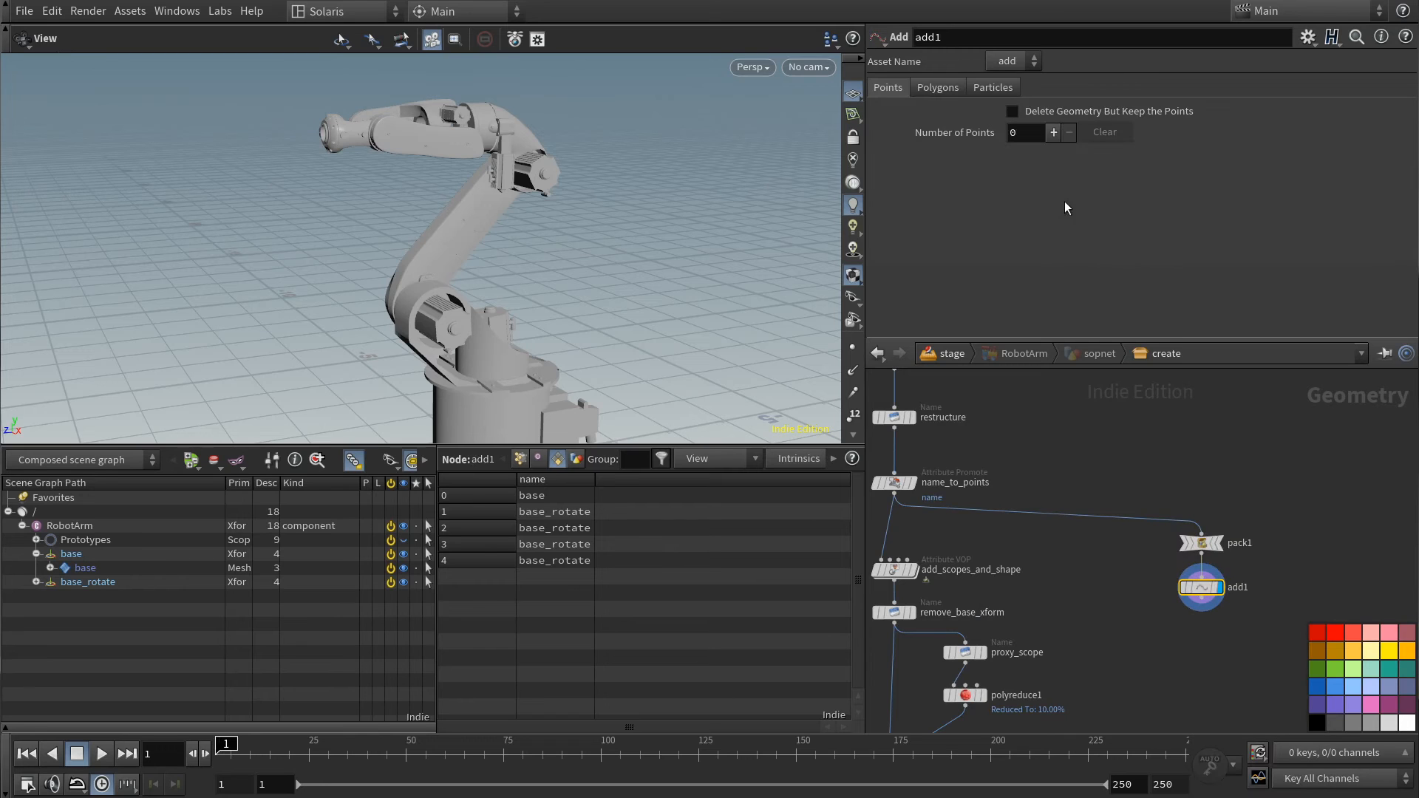
click(1027, 115)
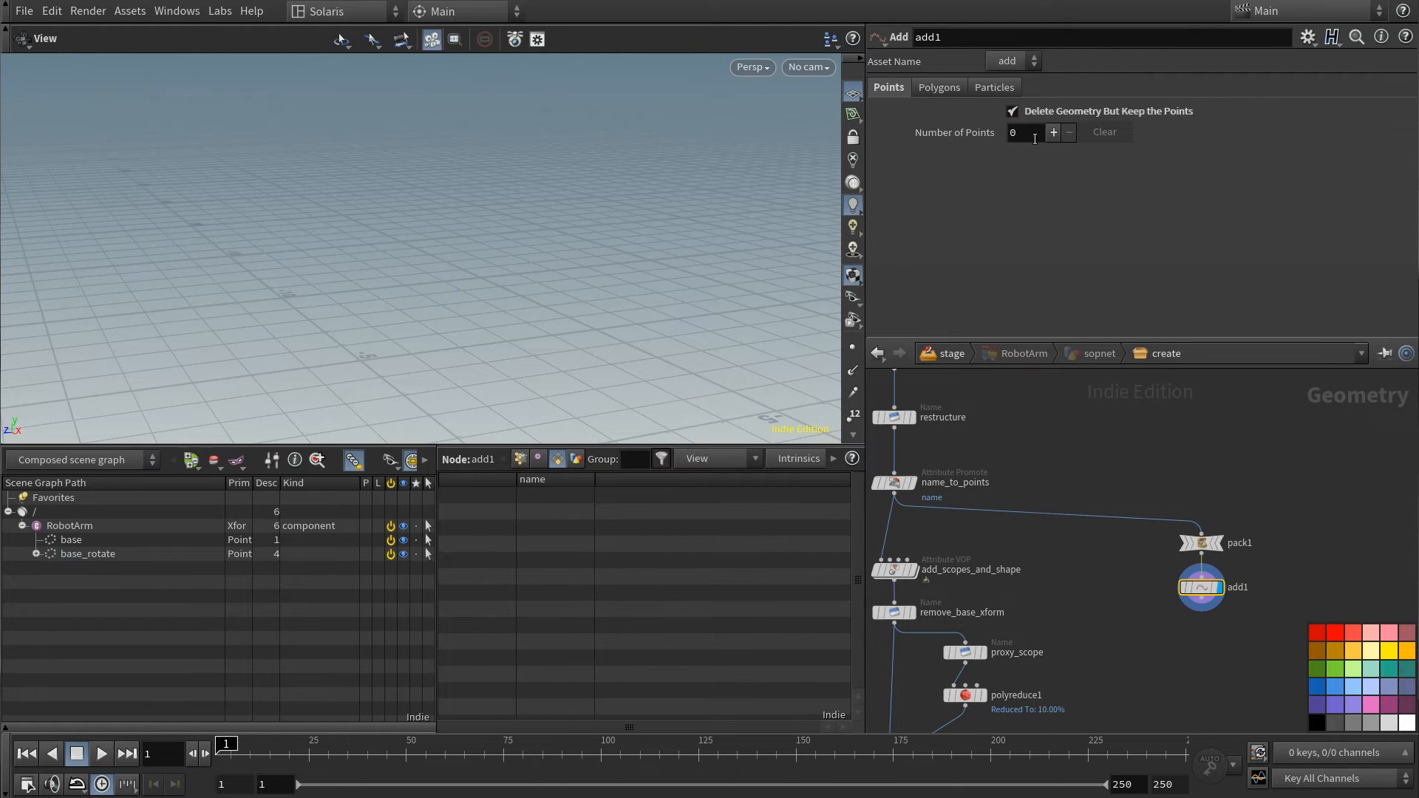
shift+click(35, 554)
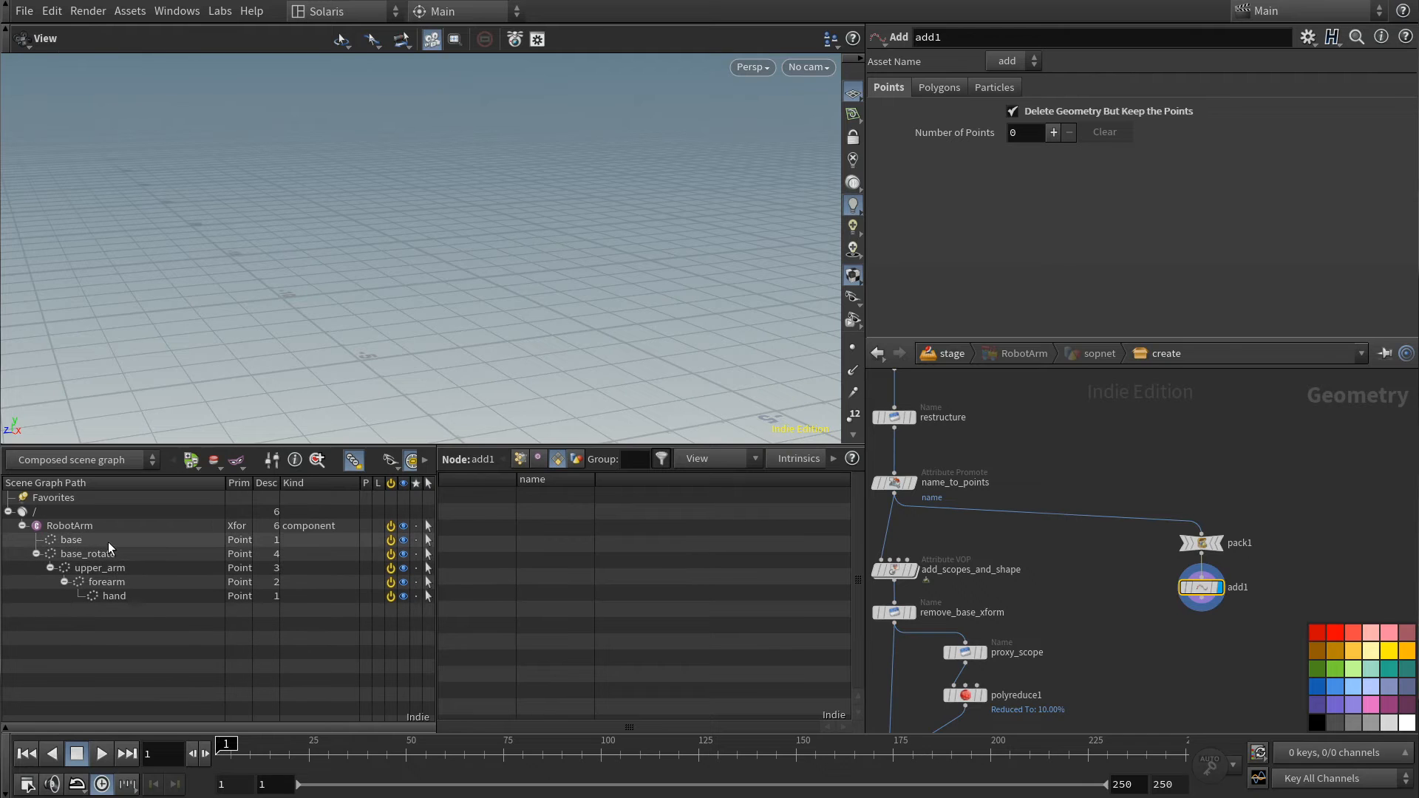
- Add a Blast node below add1, connect add1 to its input and display it
click(1187, 645)
key(Tab)
text(bl)
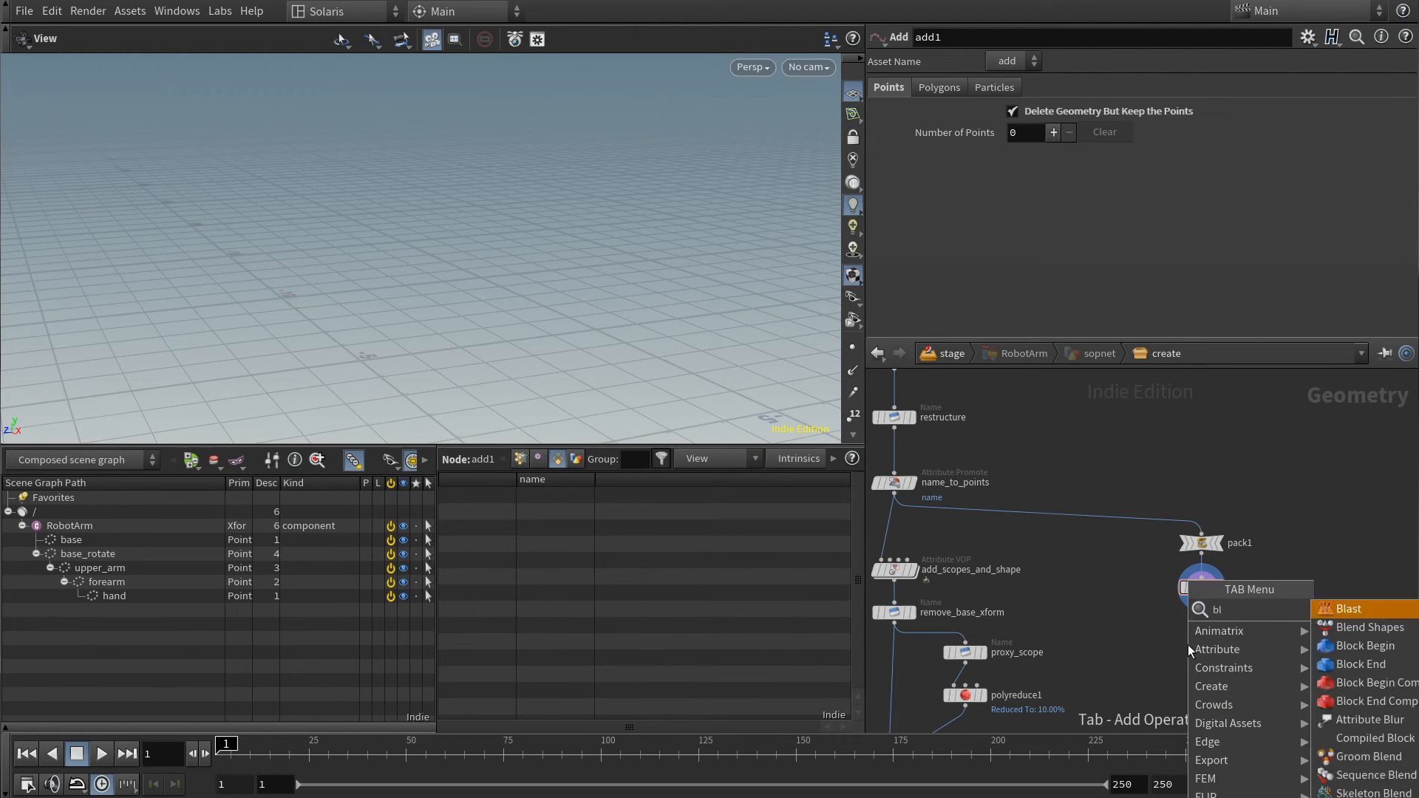
key(Return)
click(1187, 645)
drag(1197, 608, 1201, 646)
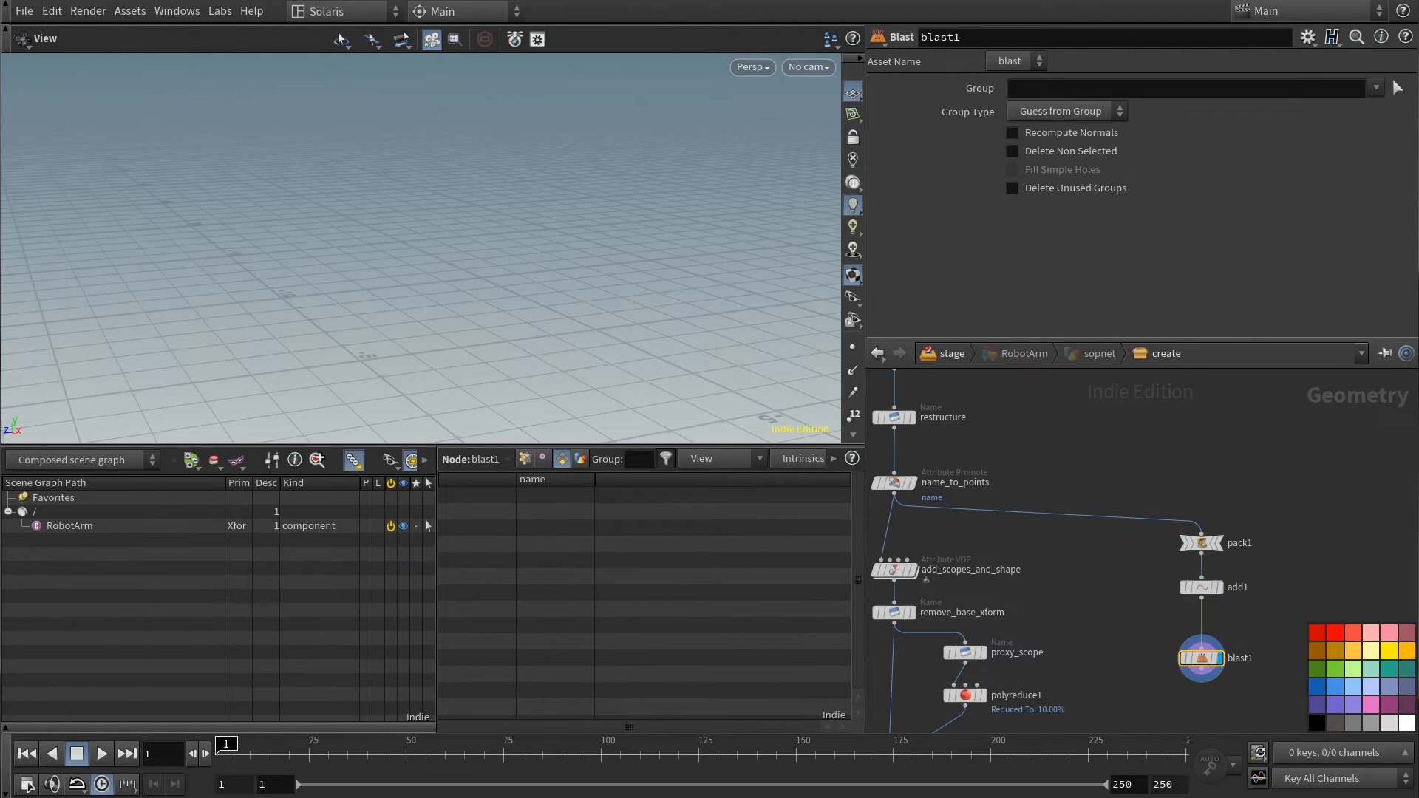
click(1278, 89)
text(@name=base)
key(Return)
click(1071, 110)
click(1048, 185)
- Append an Attribute Create node to blast1, name it subcomponent_attrs and display it
middle_drag(1130, 643, 1116, 509)
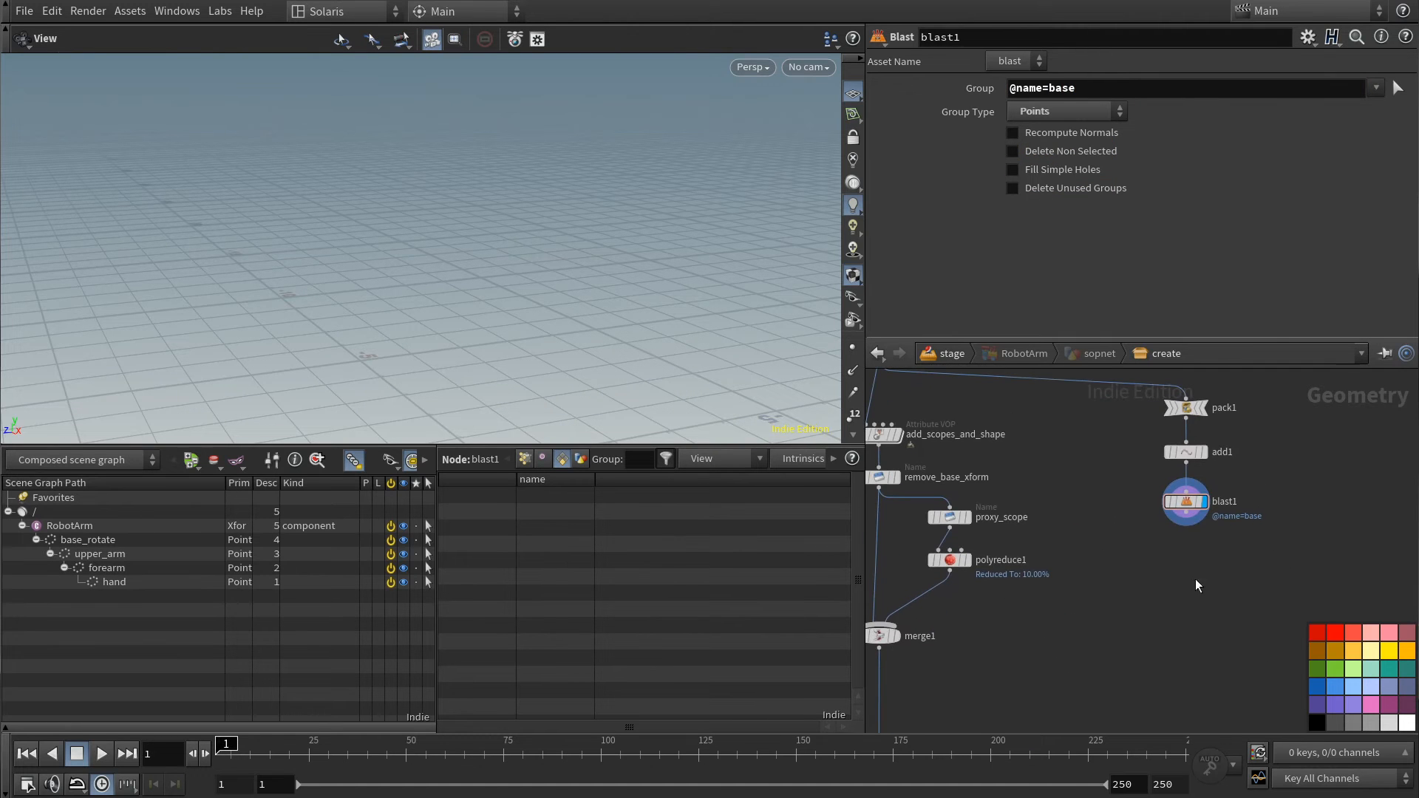
key(Tab)
text(ac)
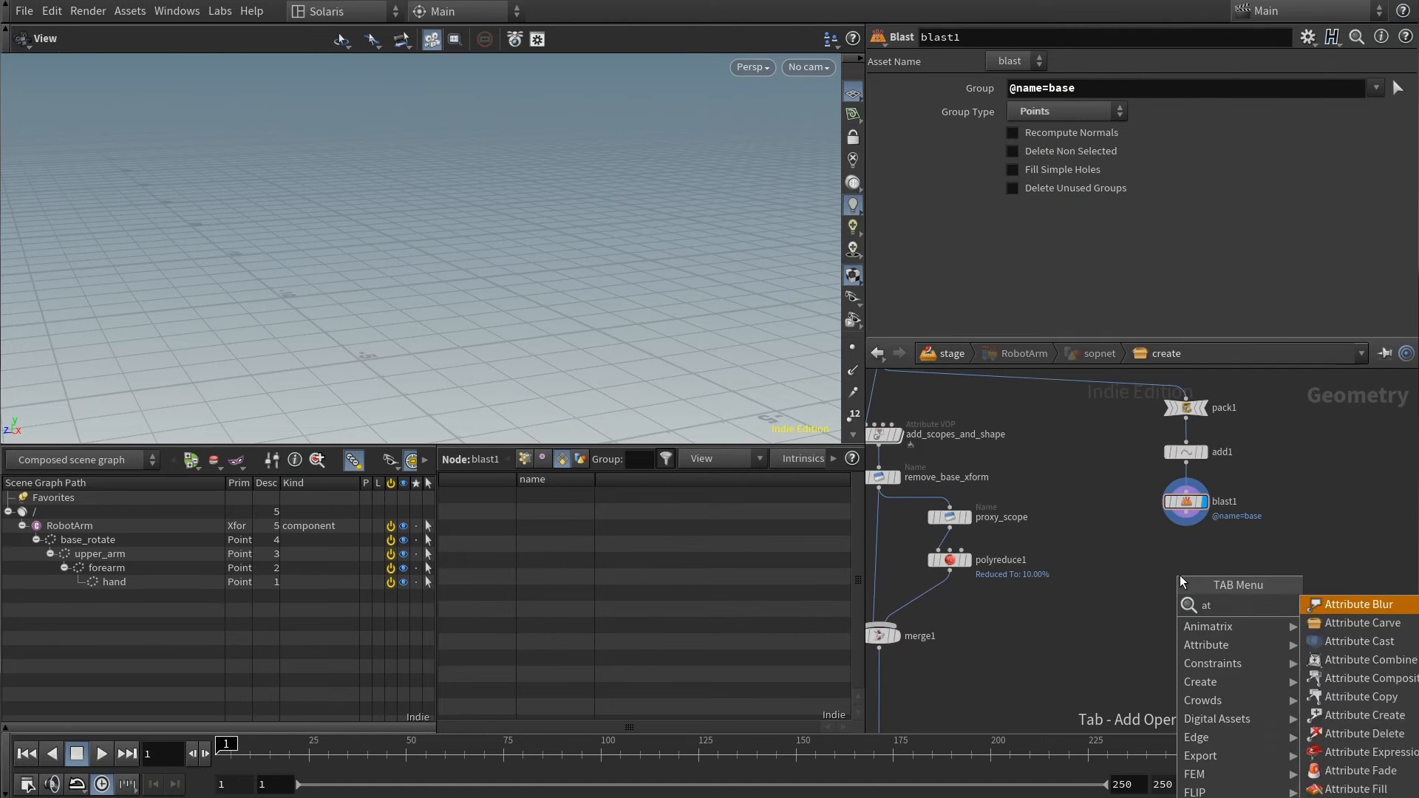
key(Return)
click(1179, 575)
drag(1186, 513, 1178, 565)
double_click(1223, 577)
text(sub)
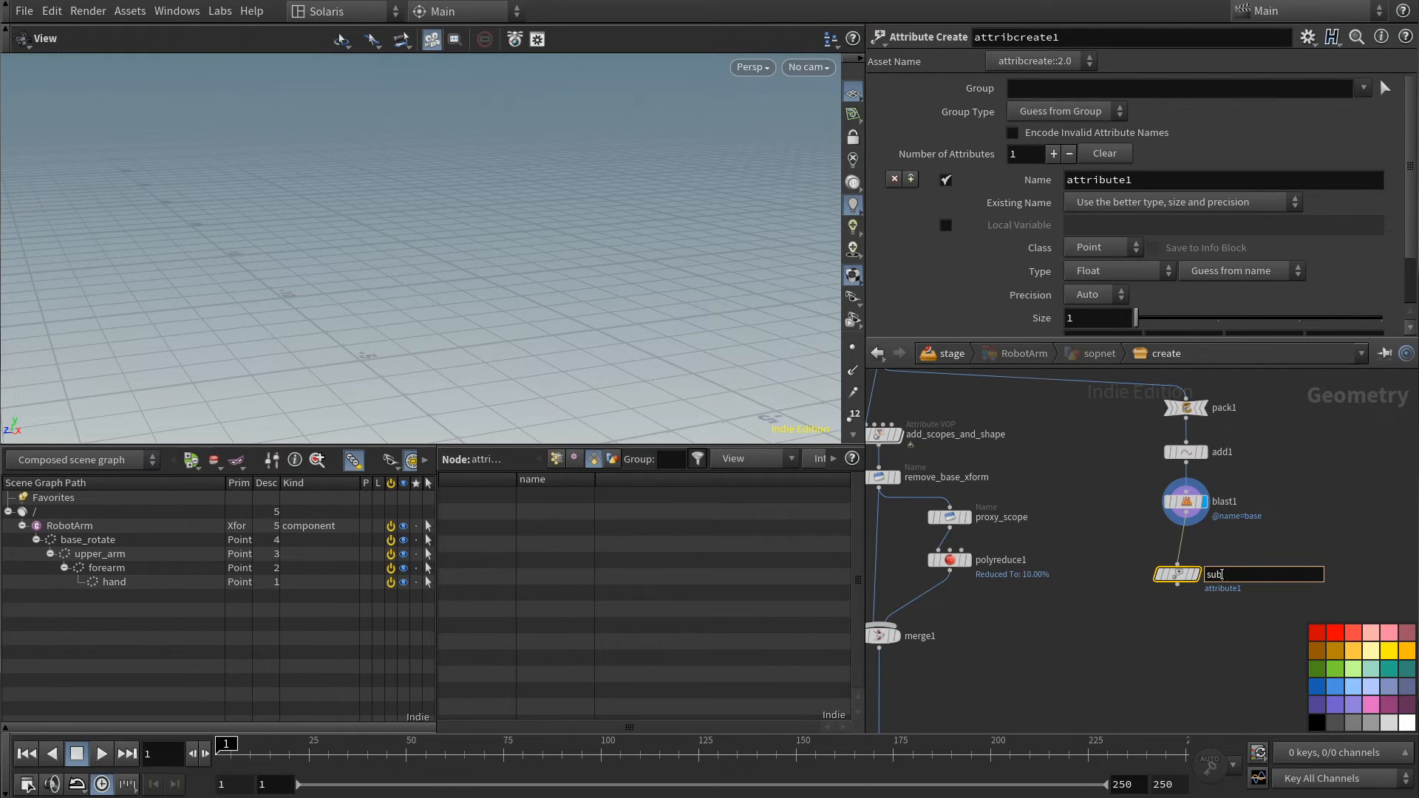
text(component_attrs)
key(Return)
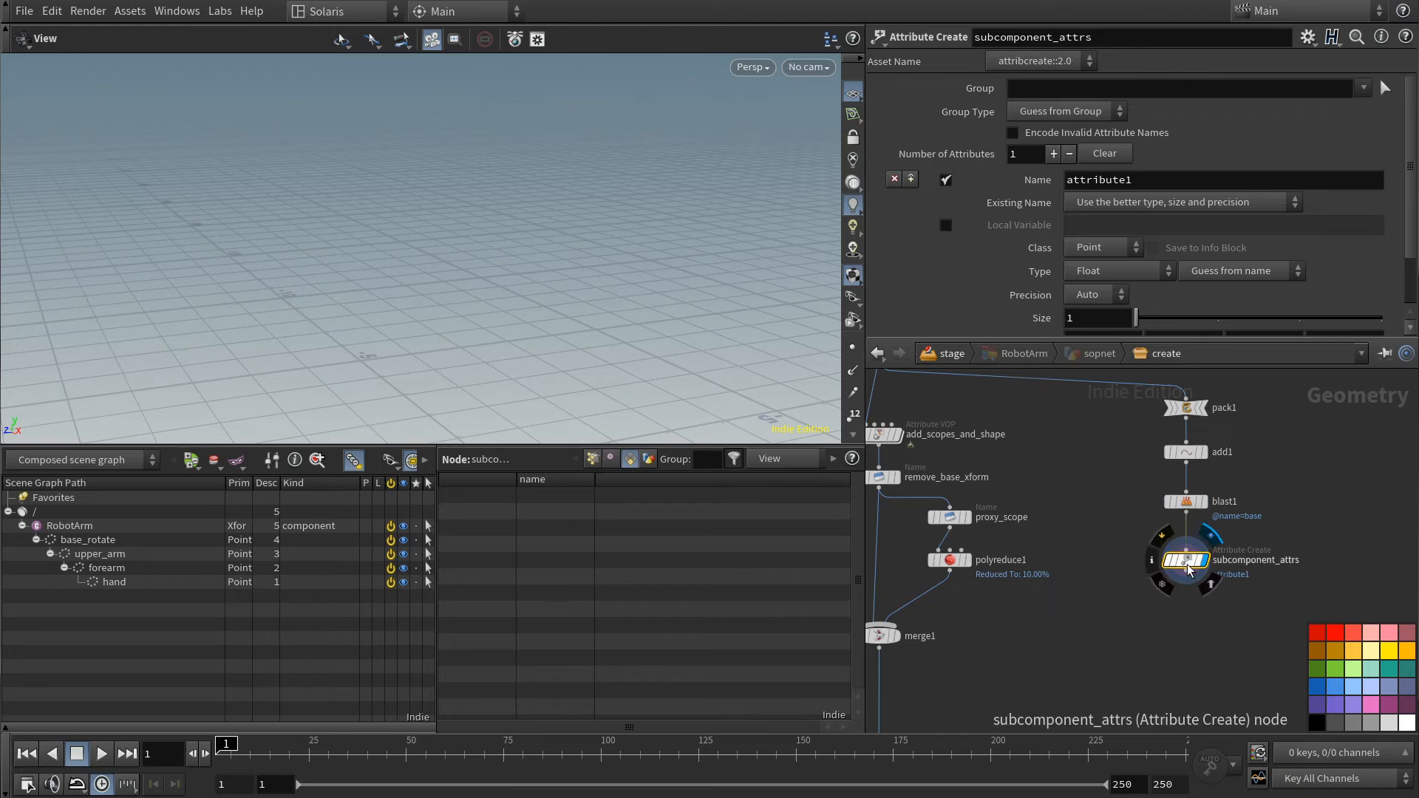
- Define its first attribute as a string named usdprimtype with the value Xform
double_click(1116, 180)
text(usdprimtype)
key(Return)
click(1120, 271)
click(1095, 346)
click(1102, 311)
text(Xform)
key(Return)
- Add a second string attribute named usdkind with the value subcomponent to subcomponent_attrs
click(1053, 154)
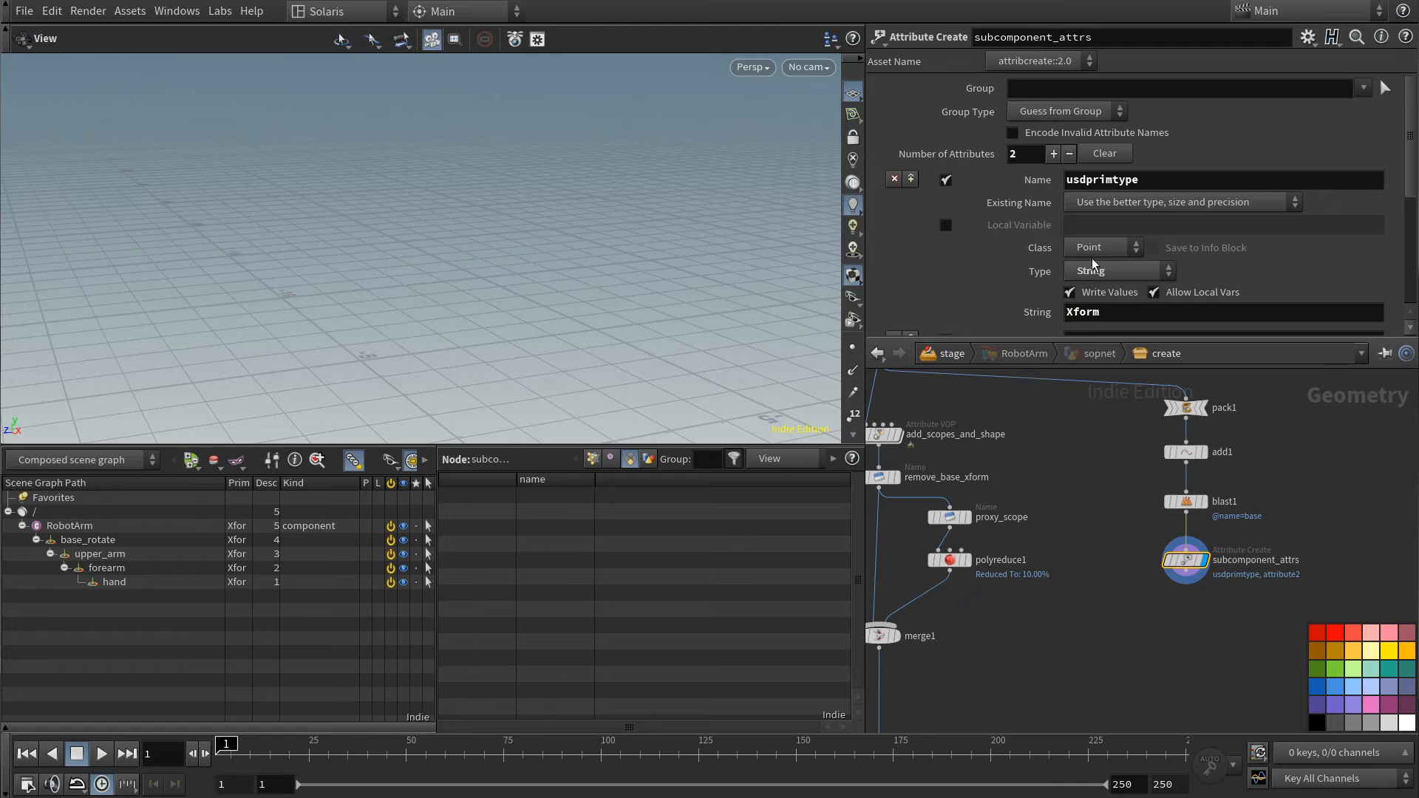
scroll(1093, 259, down, 3)
double_click(1090, 198)
text(usdkind)
key(Return)
click(1119, 289)
click(1096, 363)
click(1108, 330)
text(subcomponent)
key(Return)
- Insert a Merge node between merge1 and OUTPUT and name it merge_hierarchy
middle_drag(1059, 536, 1087, 424)
key(Tab)
text(merge)
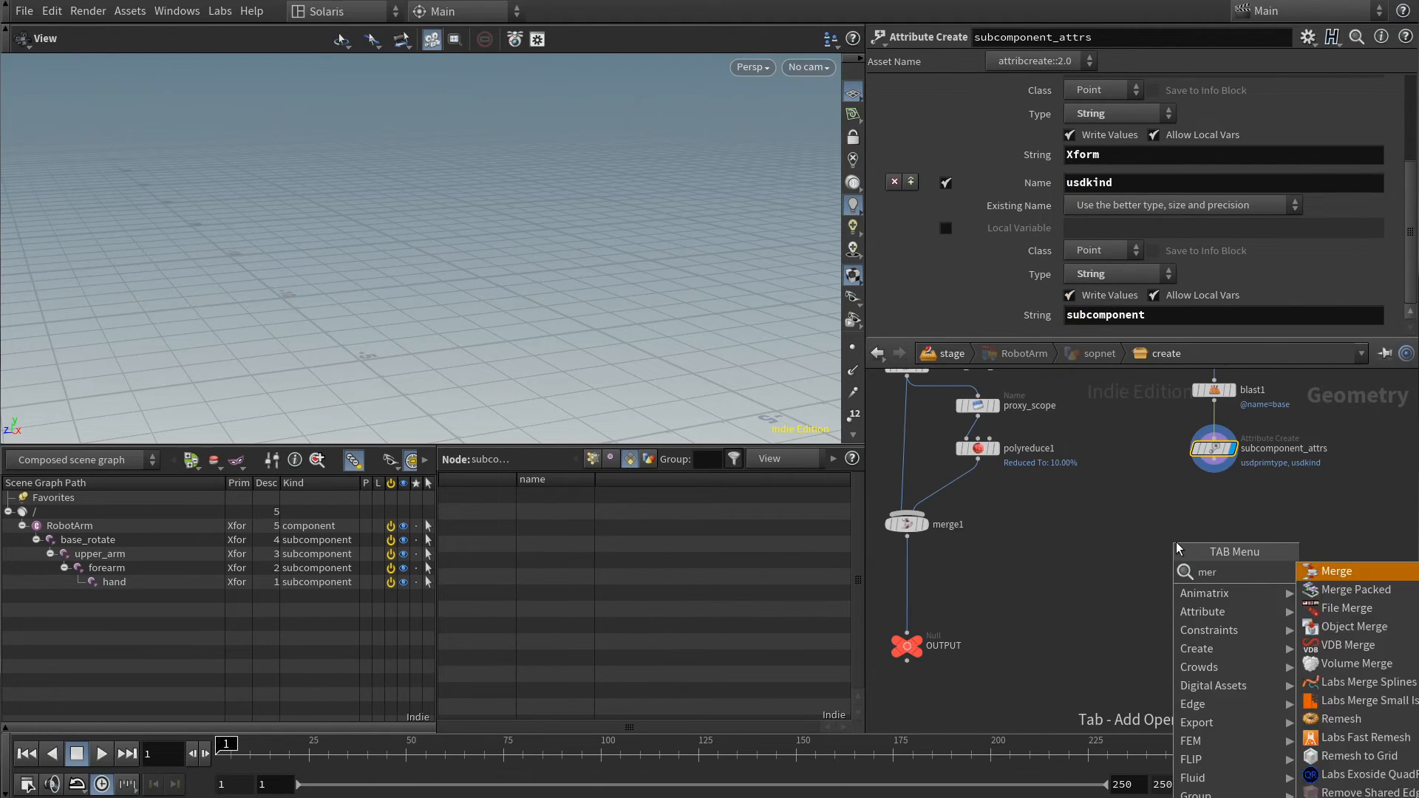
key(Return)
click(938, 615)
double_click(964, 614)
text(mer)
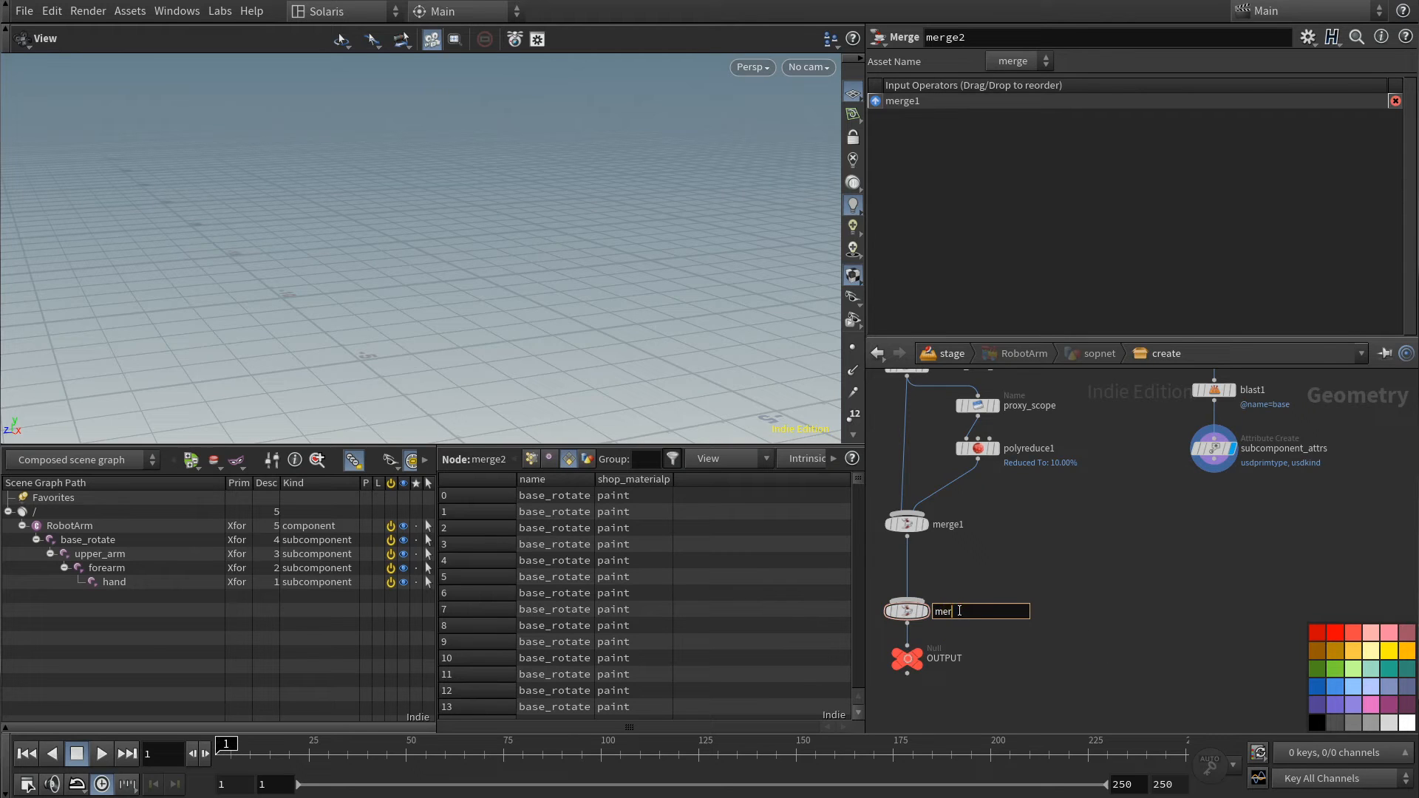
text(ge_hierarchy)
key(Return)
- Connect subcomponent_attrs to merge_hierarchy and display the OUTPUT node
click(1214, 473)
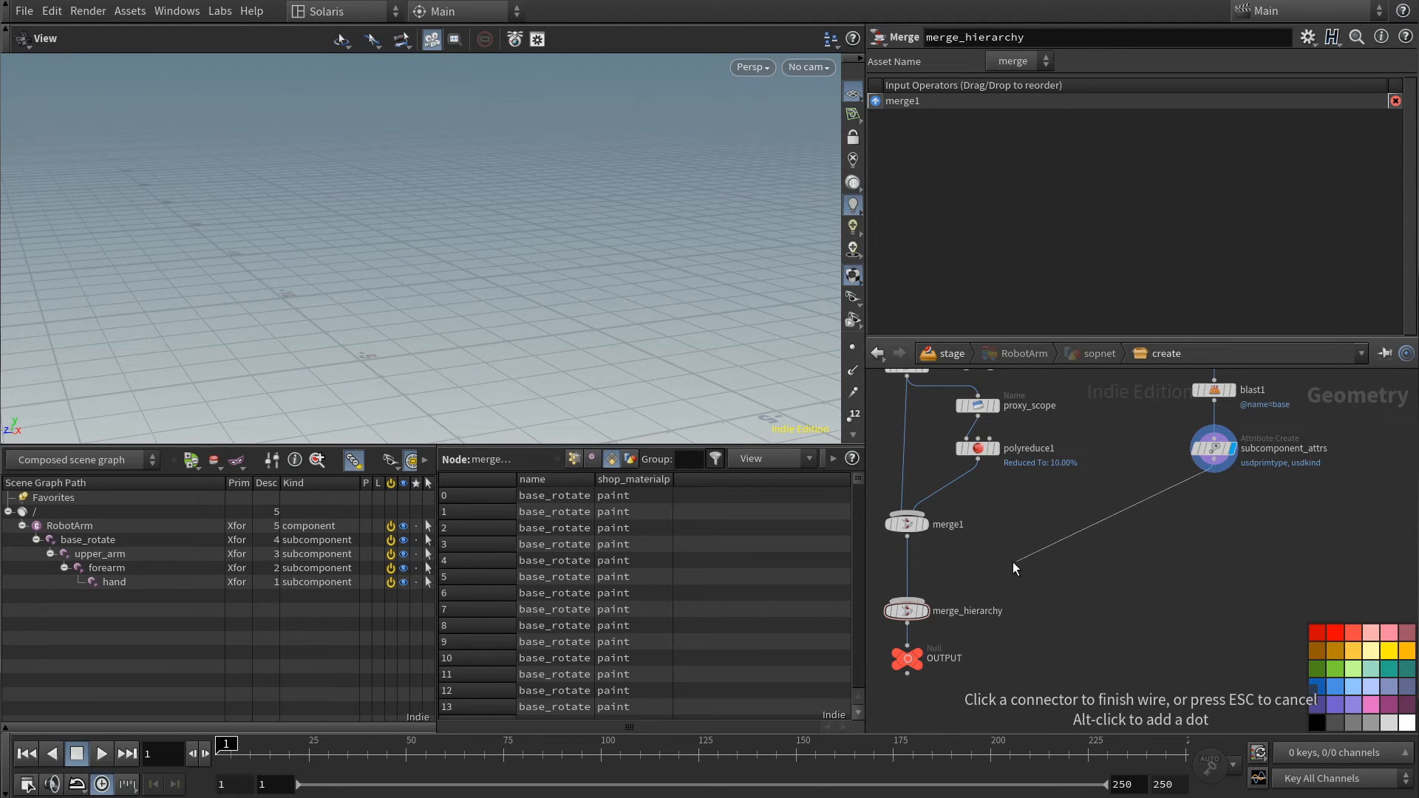
click(915, 599)
click(928, 640)
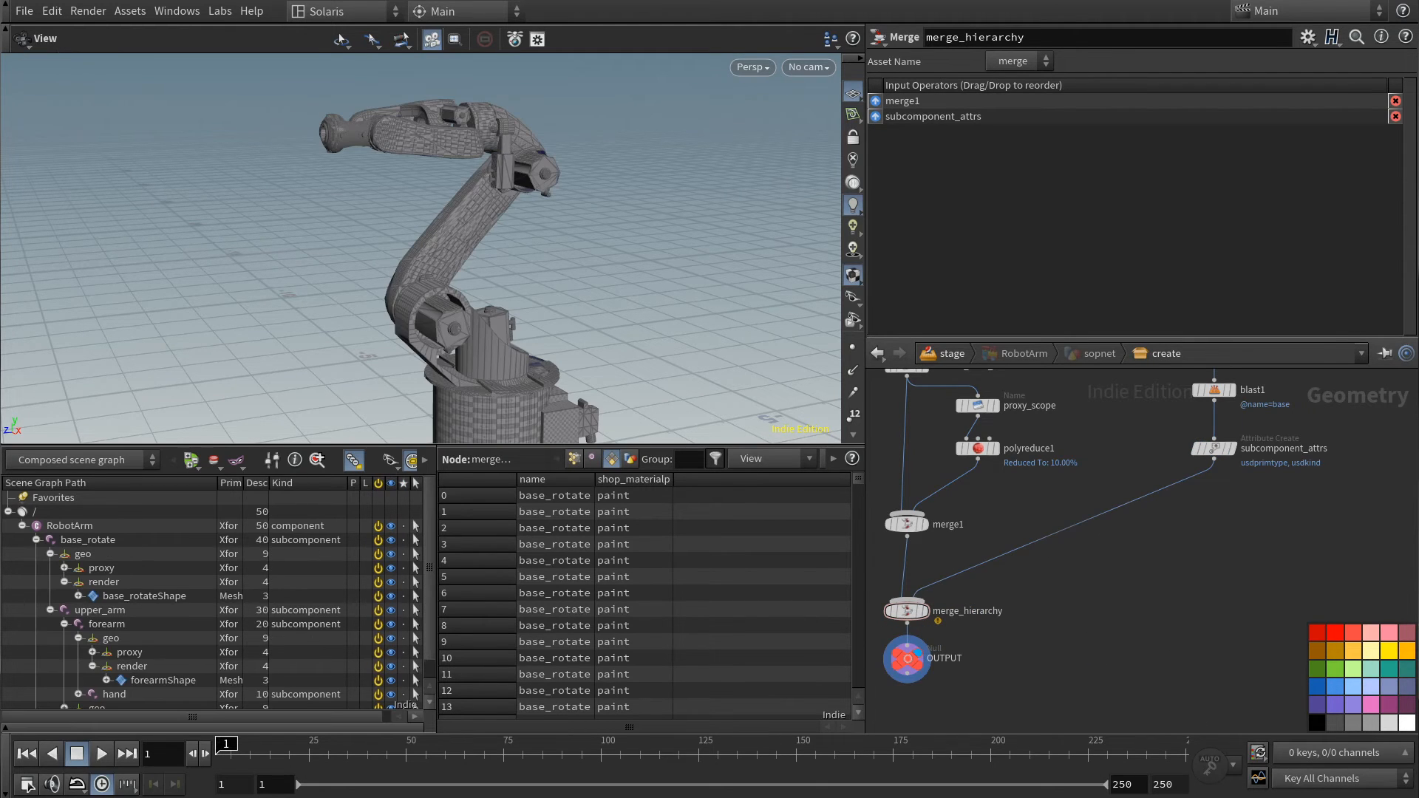
- Add a Name node beside the pack1 branch, connect add1 to it and name it scopes
middle_drag(1147, 552, 976, 694)
middle_drag(1103, 442, 1064, 502)
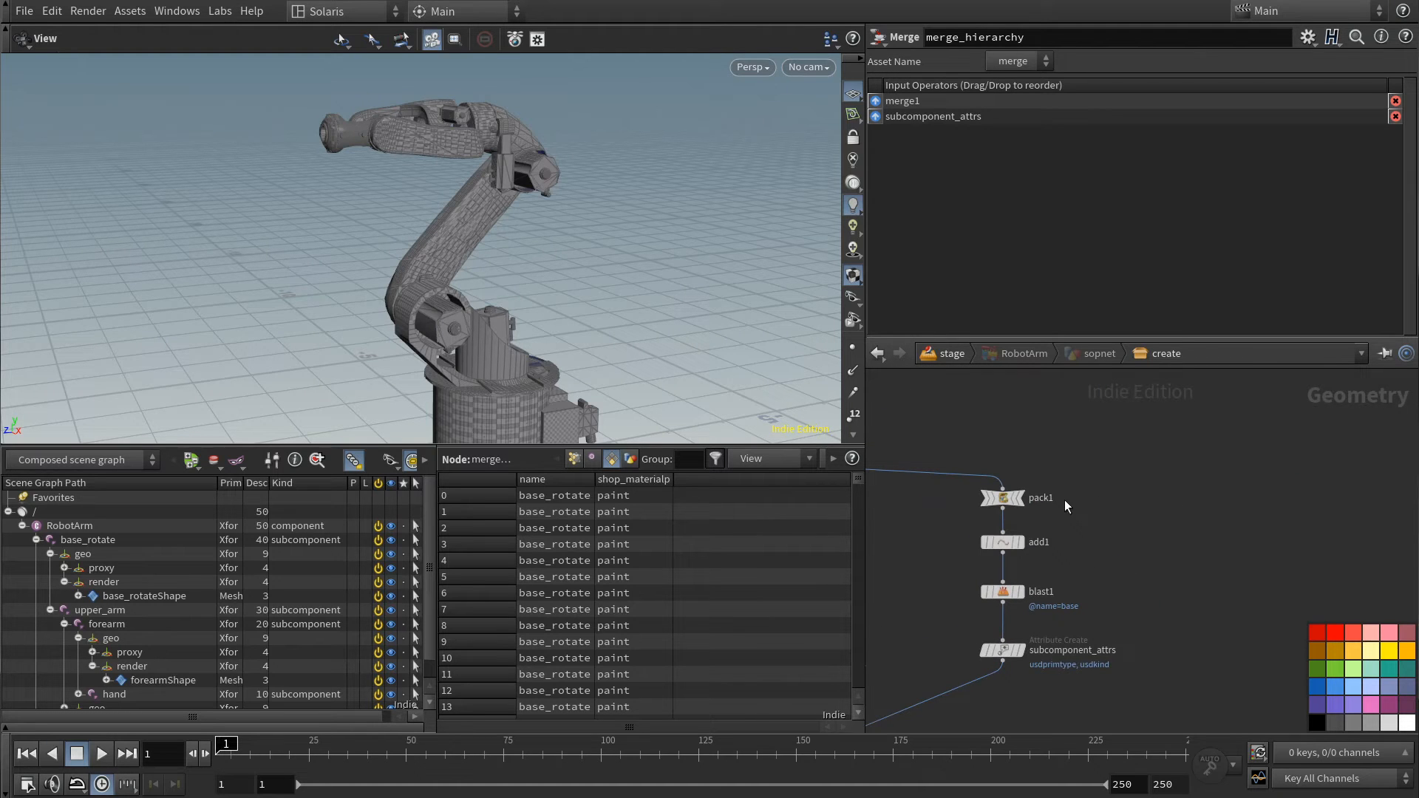
middle_drag(1138, 579, 1112, 549)
key(Tab)
text(na)
key(Return)
click(1252, 561)
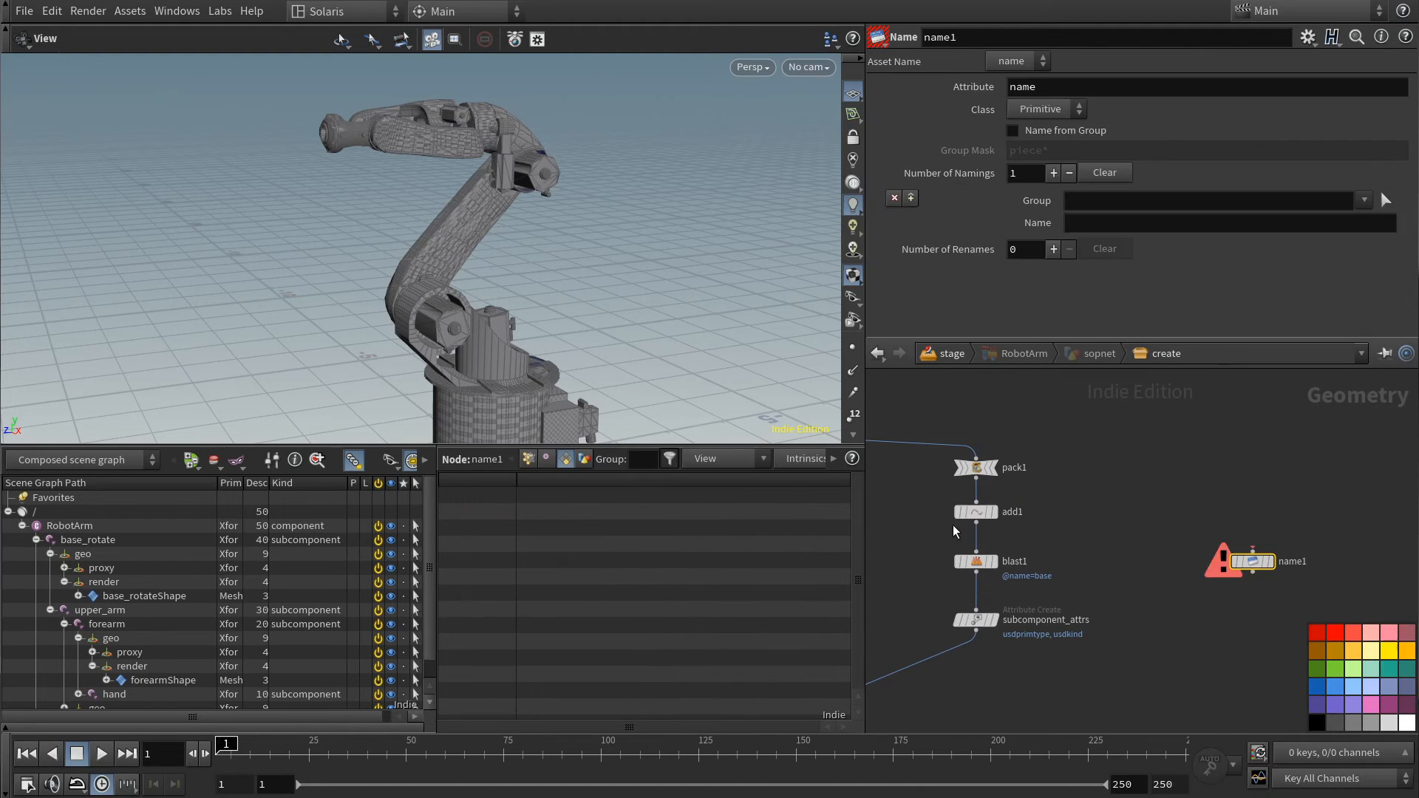
drag(977, 524, 1252, 551)
double_click(1292, 561)
text(scopes)
key(Return)
- Clear the namings on the scopes node and add a rename from * to */geo/render
click(1106, 173)
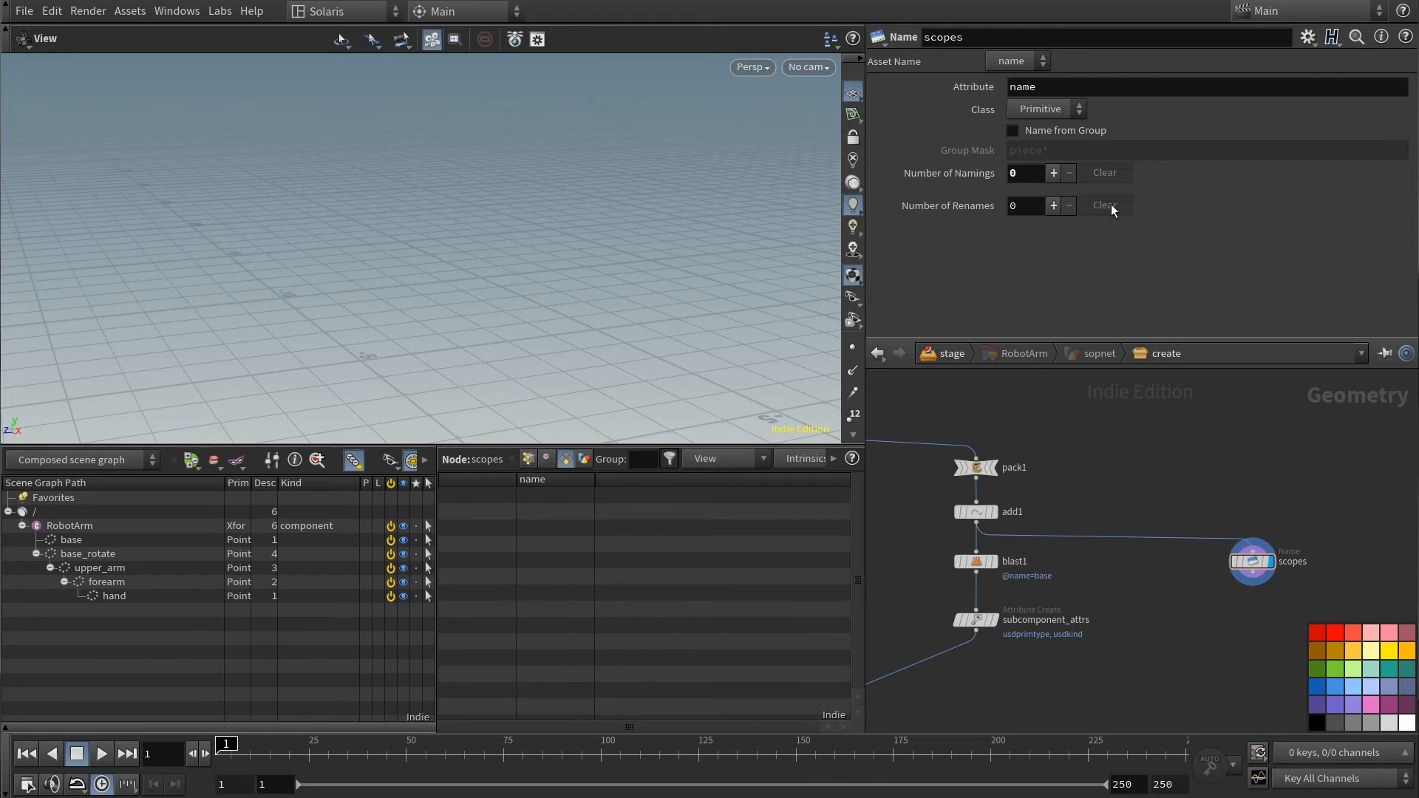
click(1054, 206)
click(1140, 269)
text(*)
key(Tab)
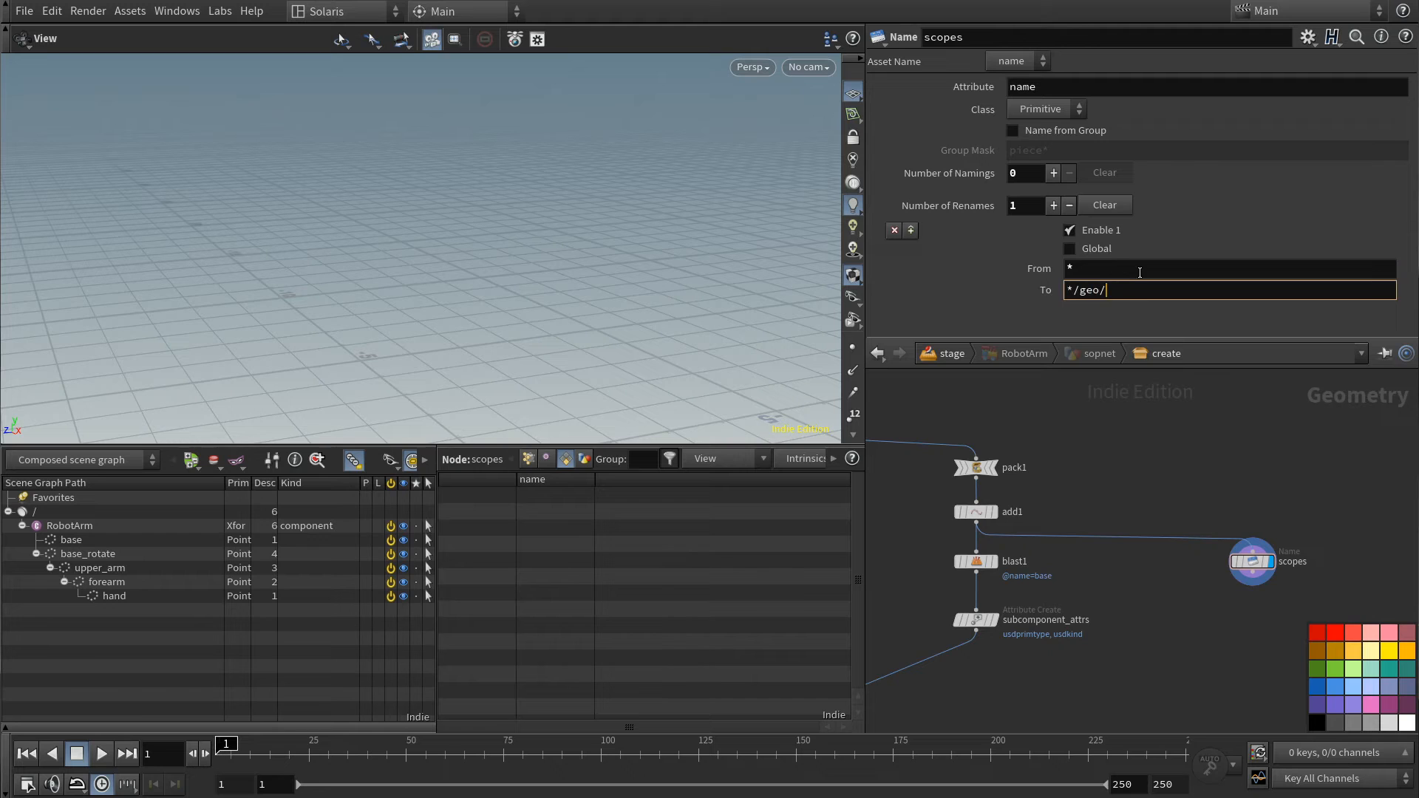
key(Return)
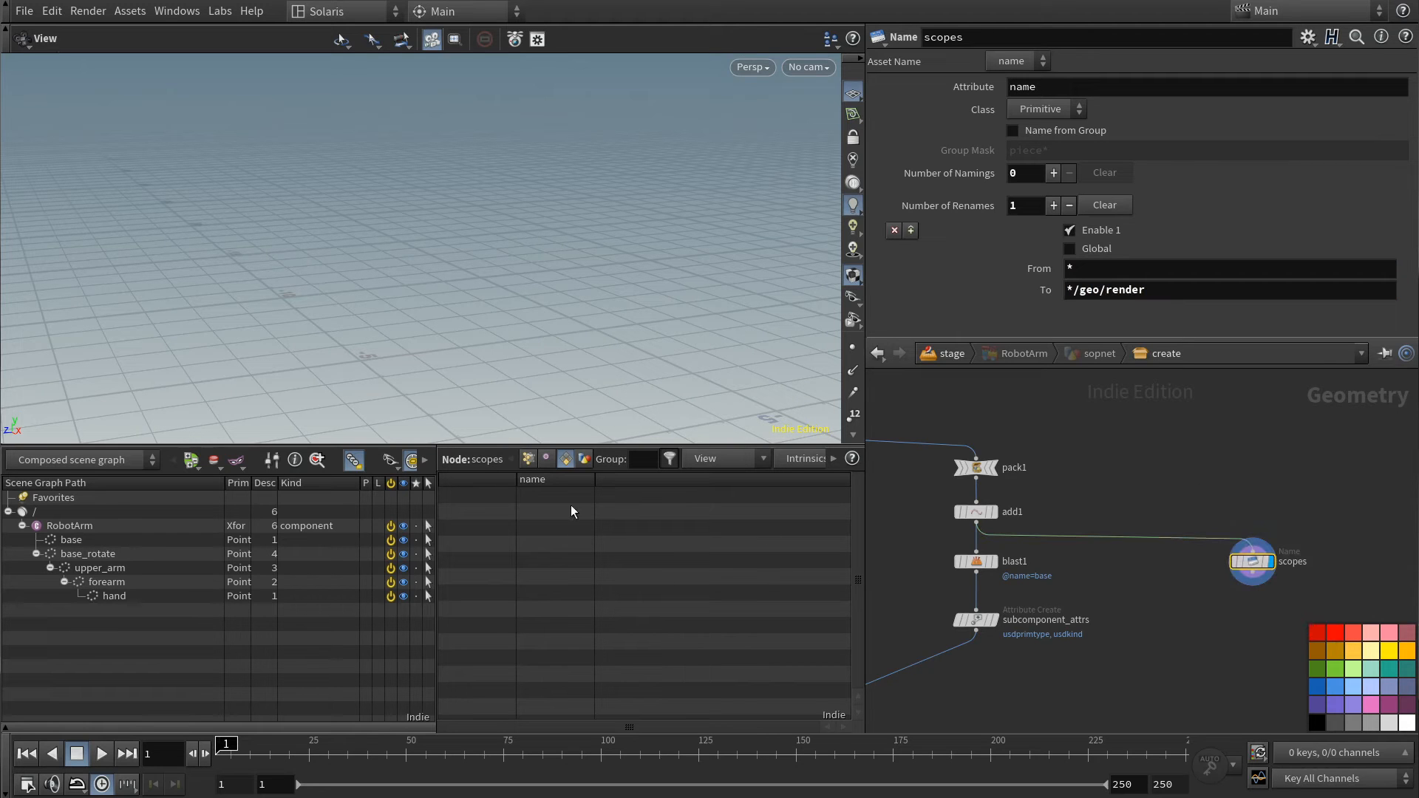
- Show point attributes in the geometry spreadsheet and set the scopes node's class to Point
click(529, 461)
click(1044, 109)
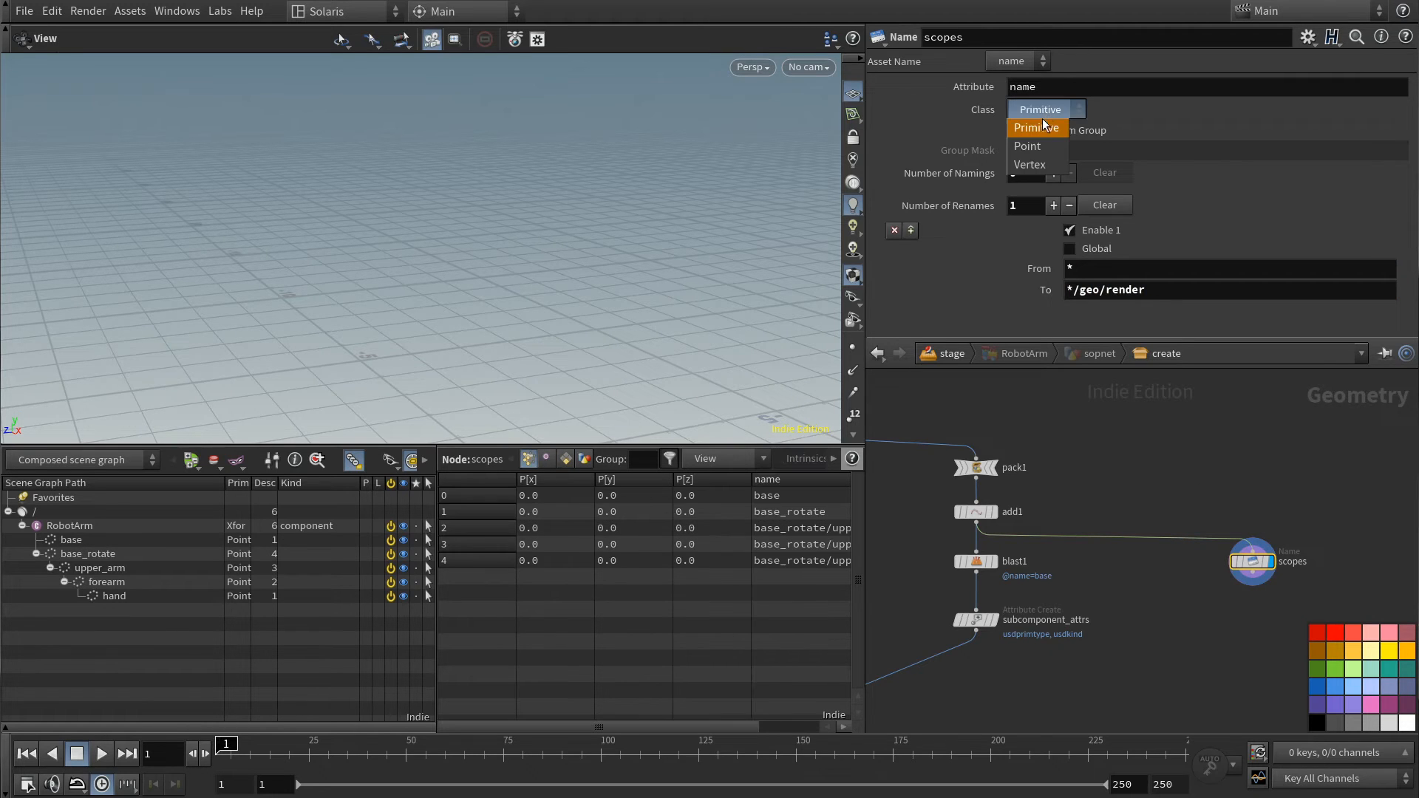
click(1028, 145)
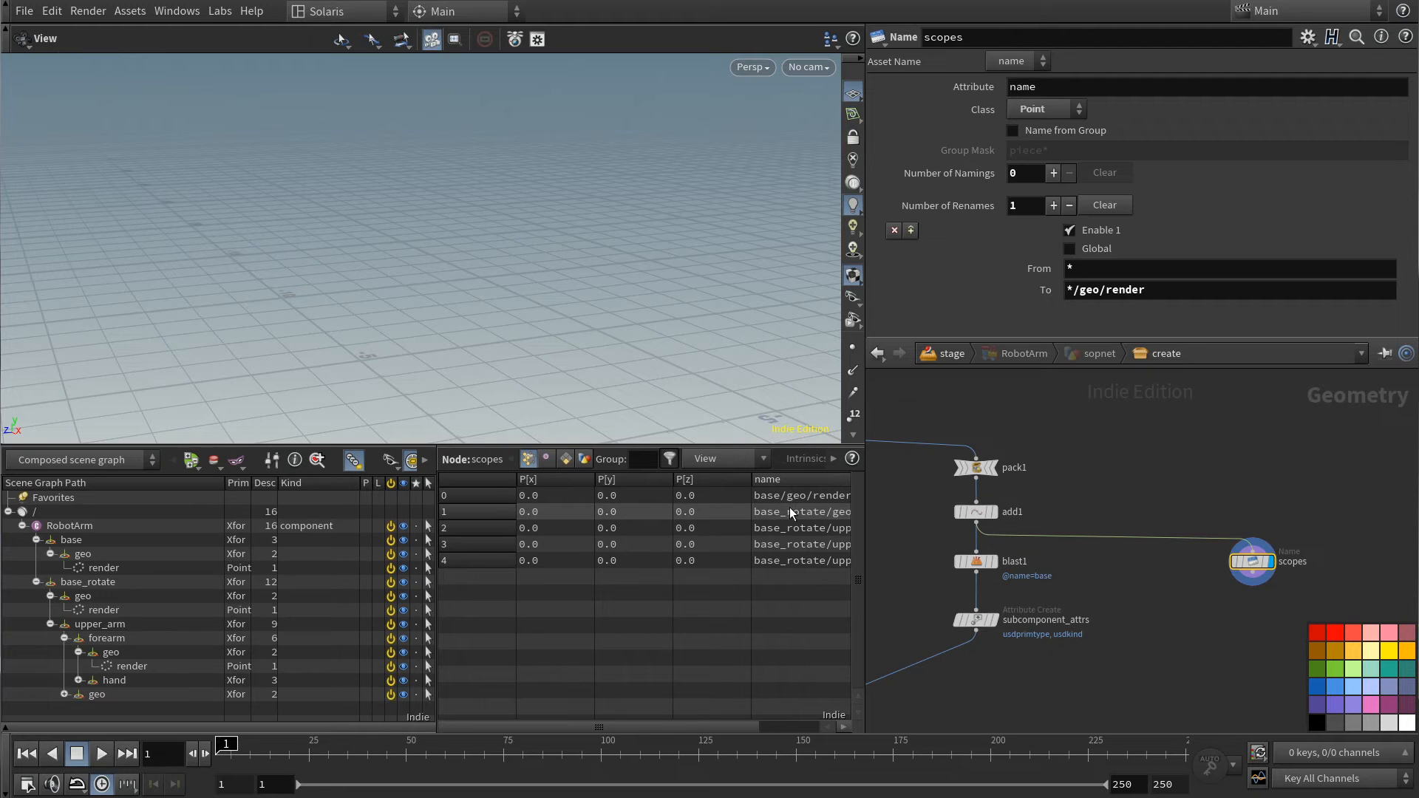
- Copy remove_base_xform below the scopes node, feed it from scopes and set its class to Point
scroll(1184, 395, down, 2)
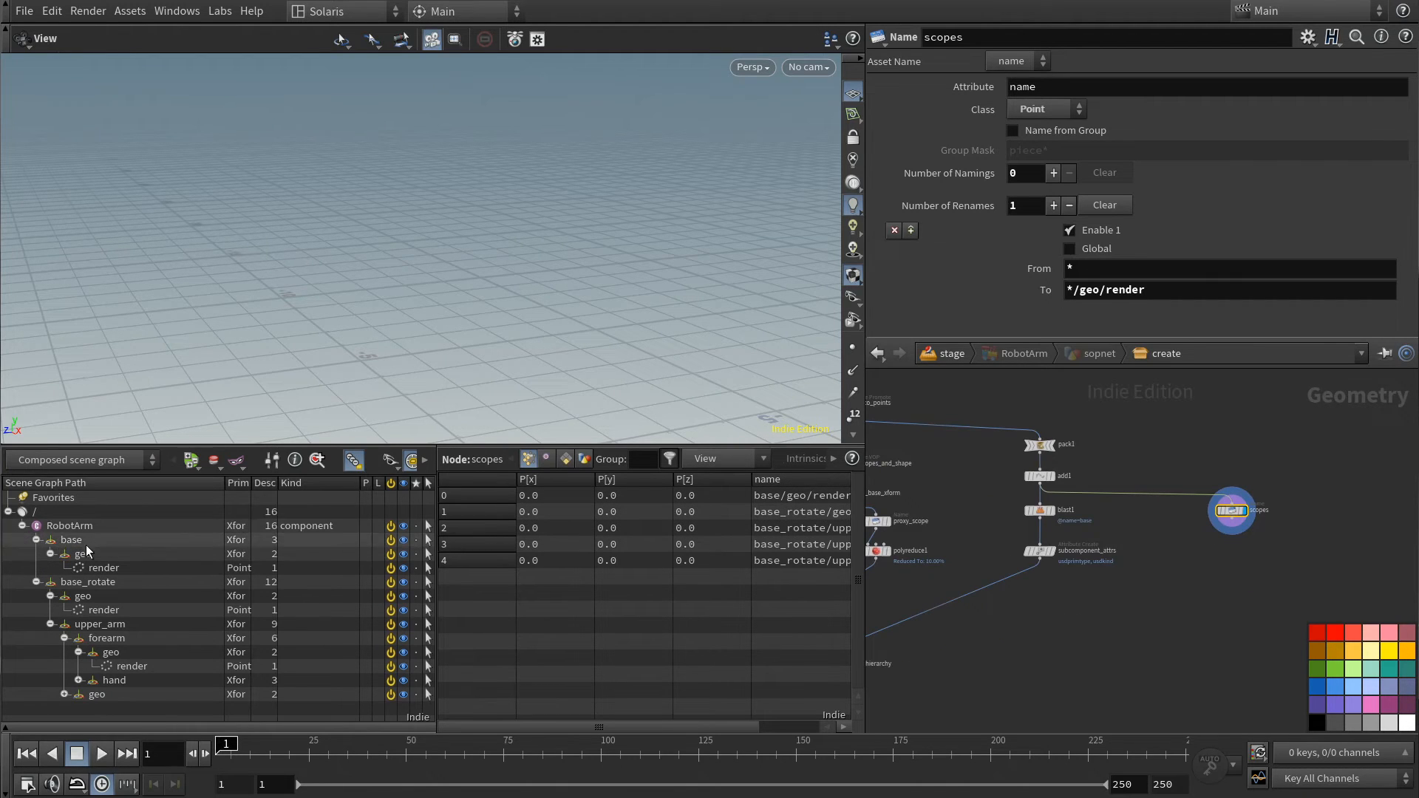
middle_drag(1055, 592, 1322, 589)
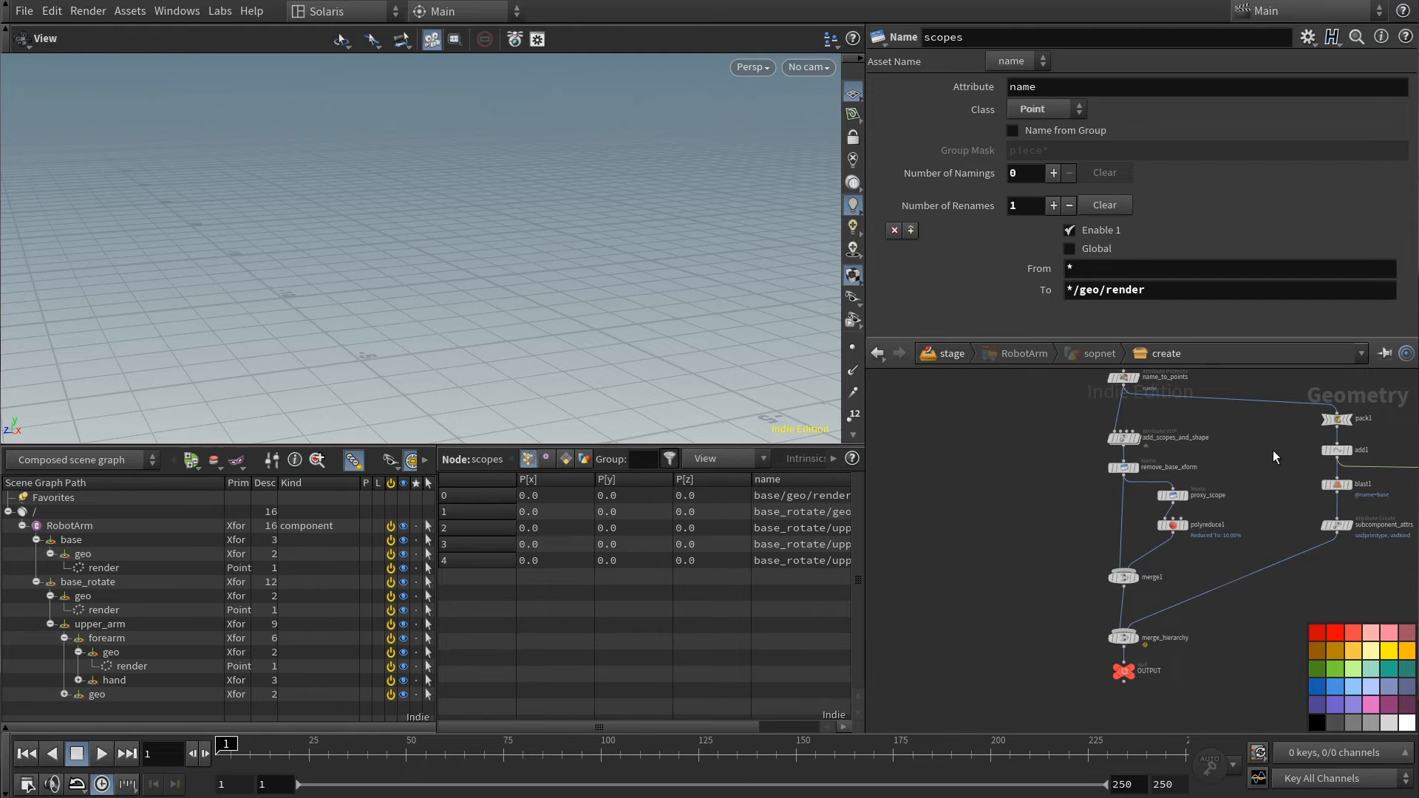
middle_drag(1273, 450, 1096, 542)
alt+drag(942, 557, 1345, 603)
scroll(1345, 603, up, 5)
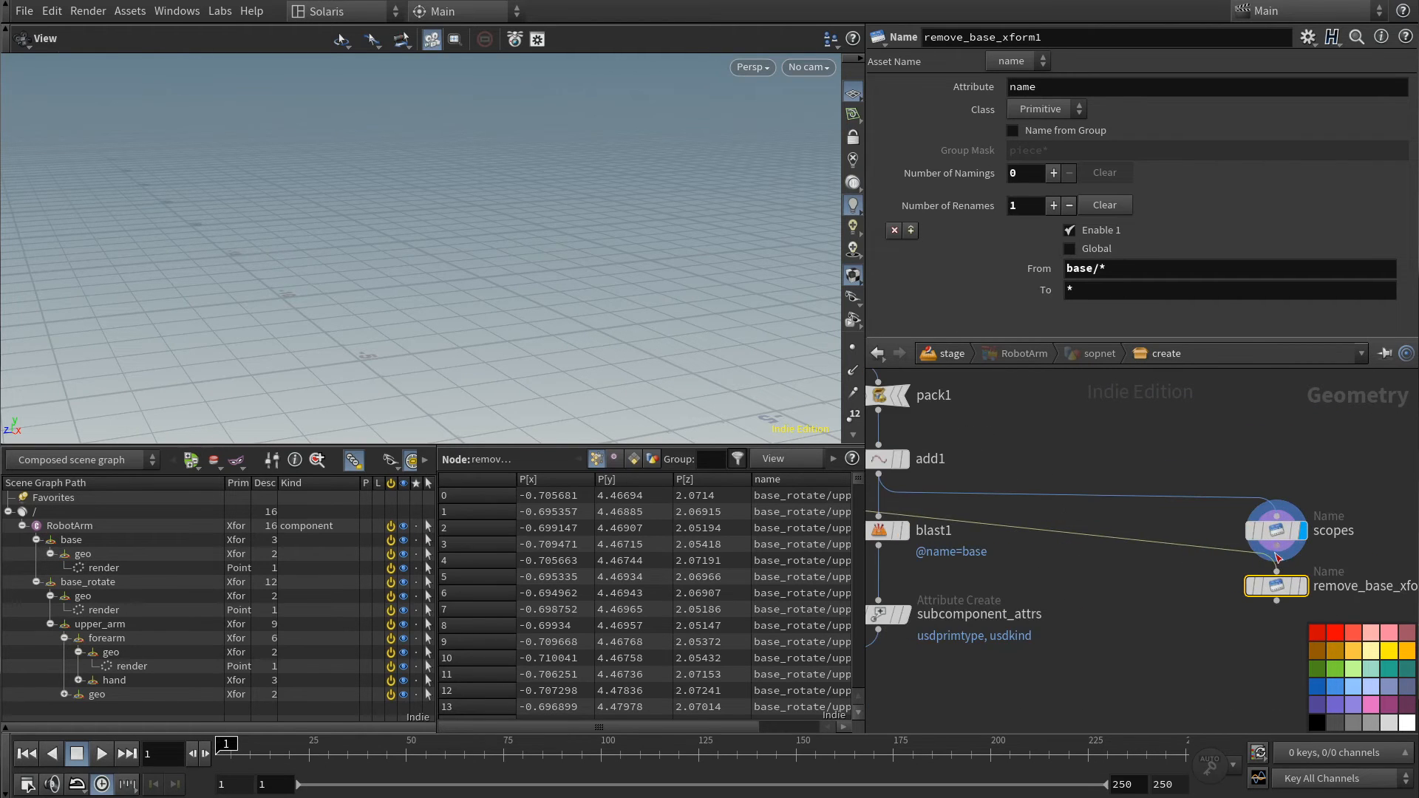
click(1278, 557)
click(1042, 111)
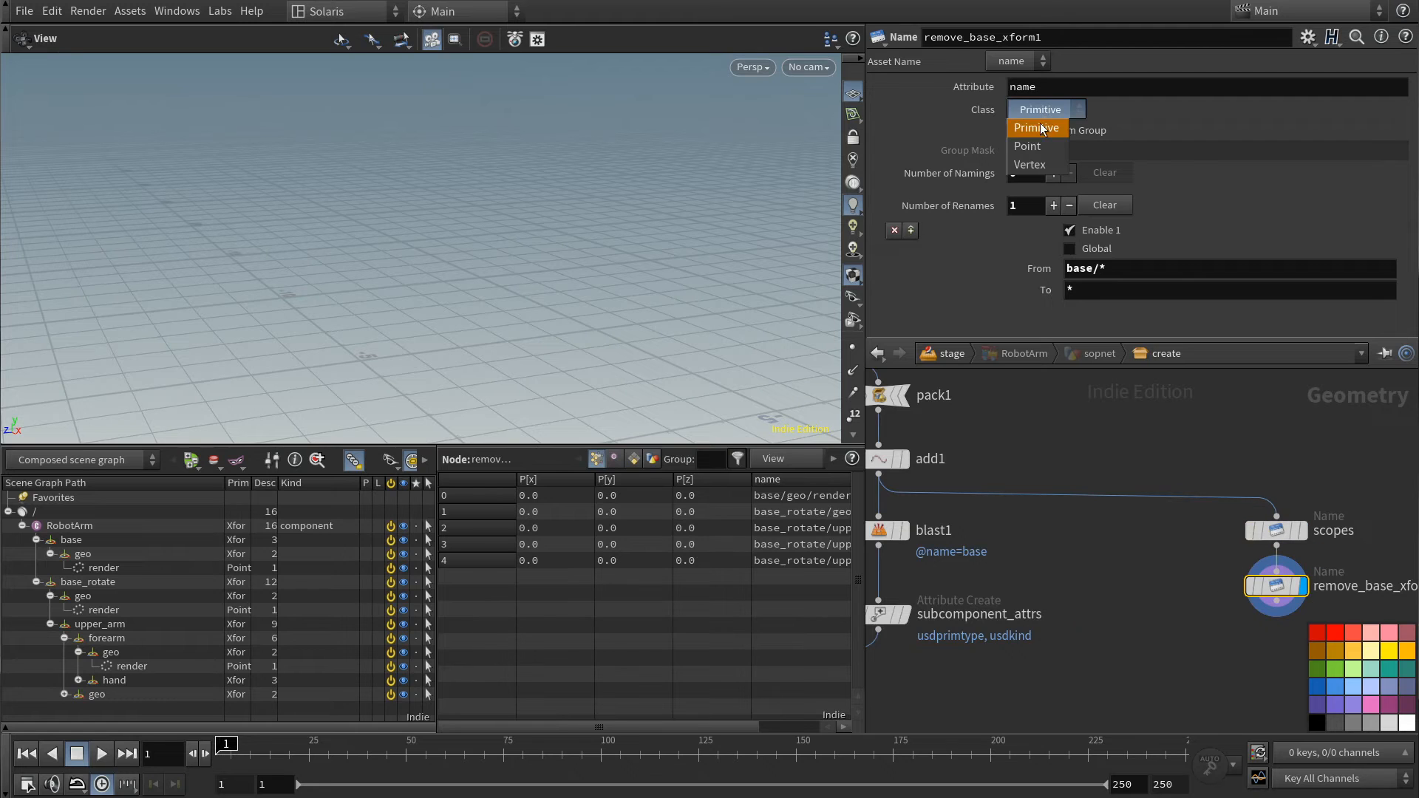
click(1027, 146)
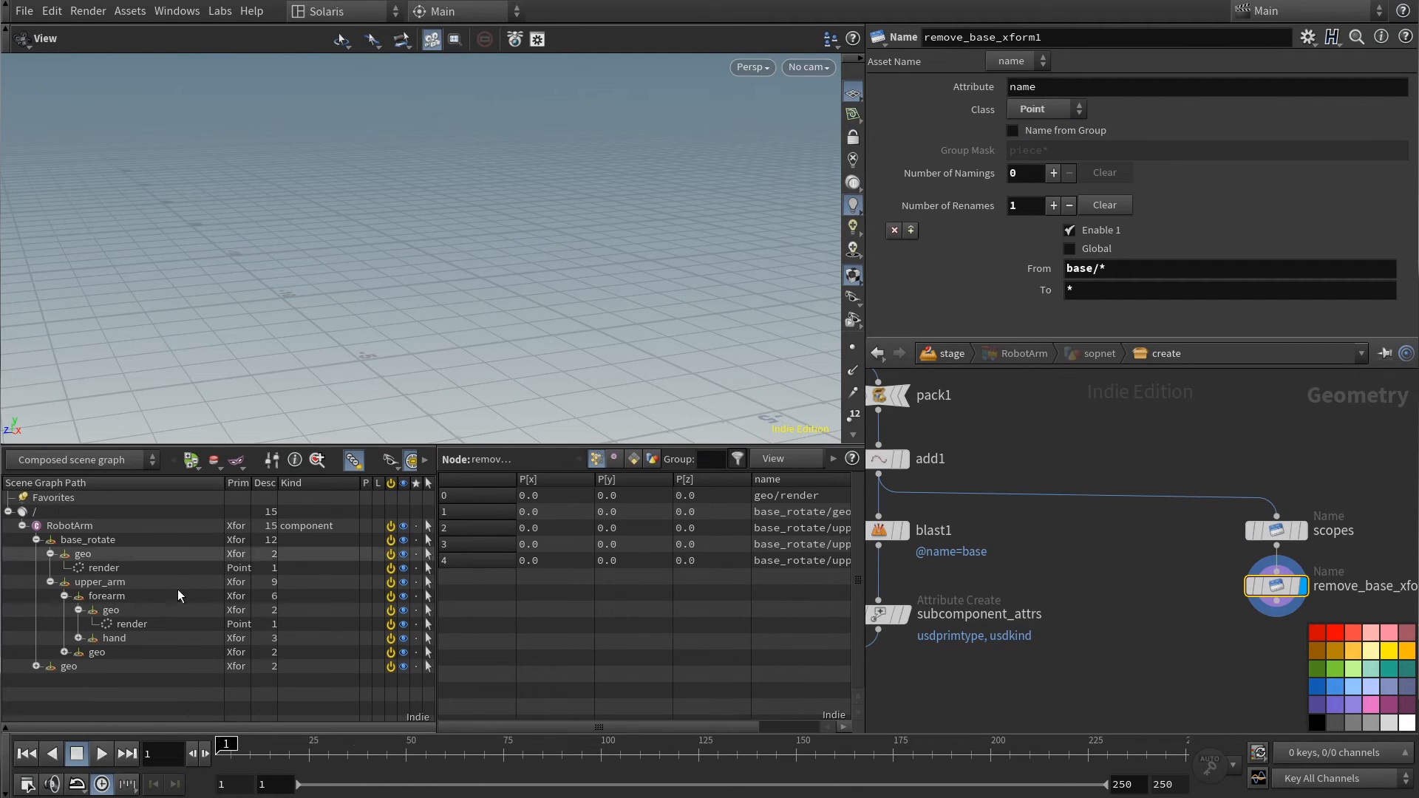
- Add another Name node below remove_base_xform1 and set its class to Point
middle_drag(1210, 653, 1063, 543)
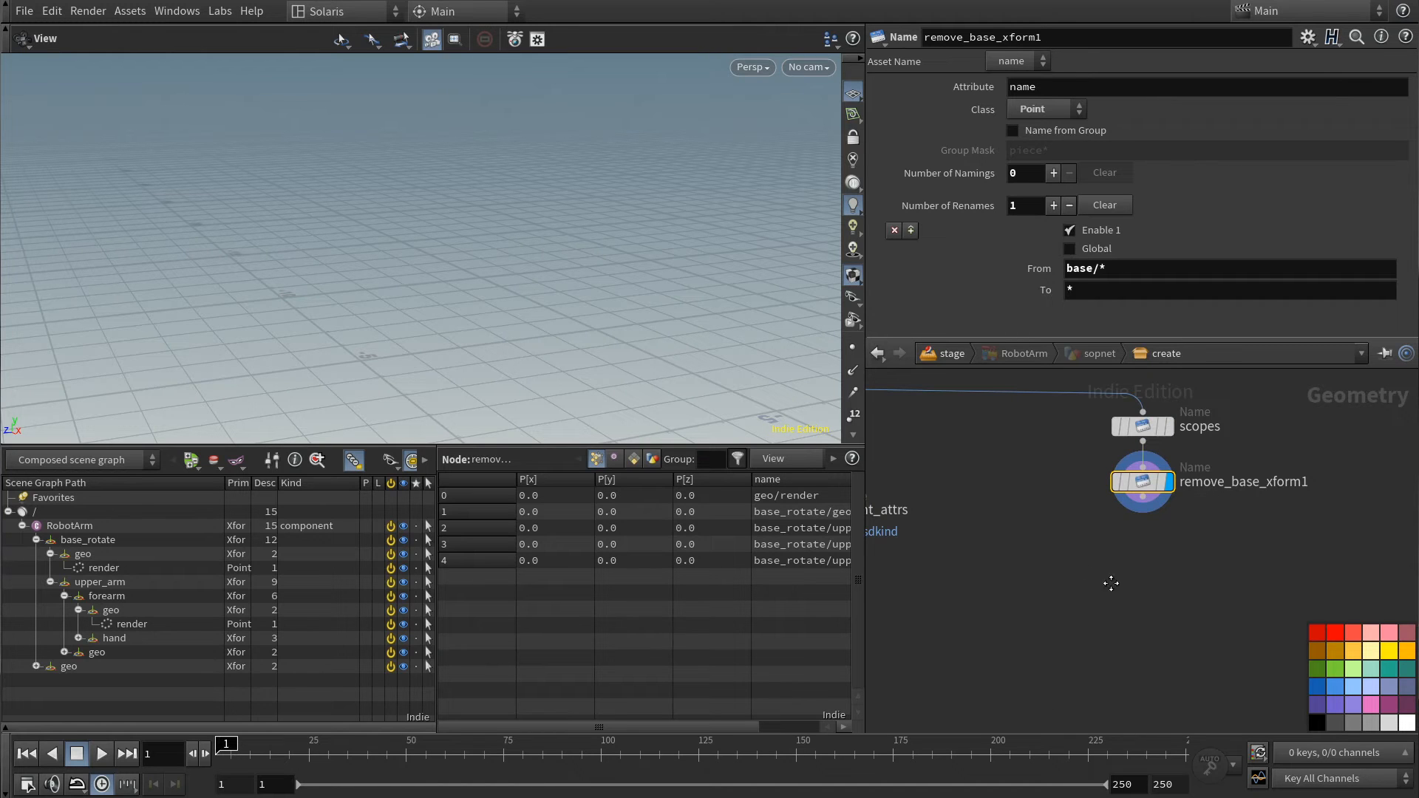
middle_drag(1108, 583, 1149, 595)
key(Tab)
text(name)
key(Return)
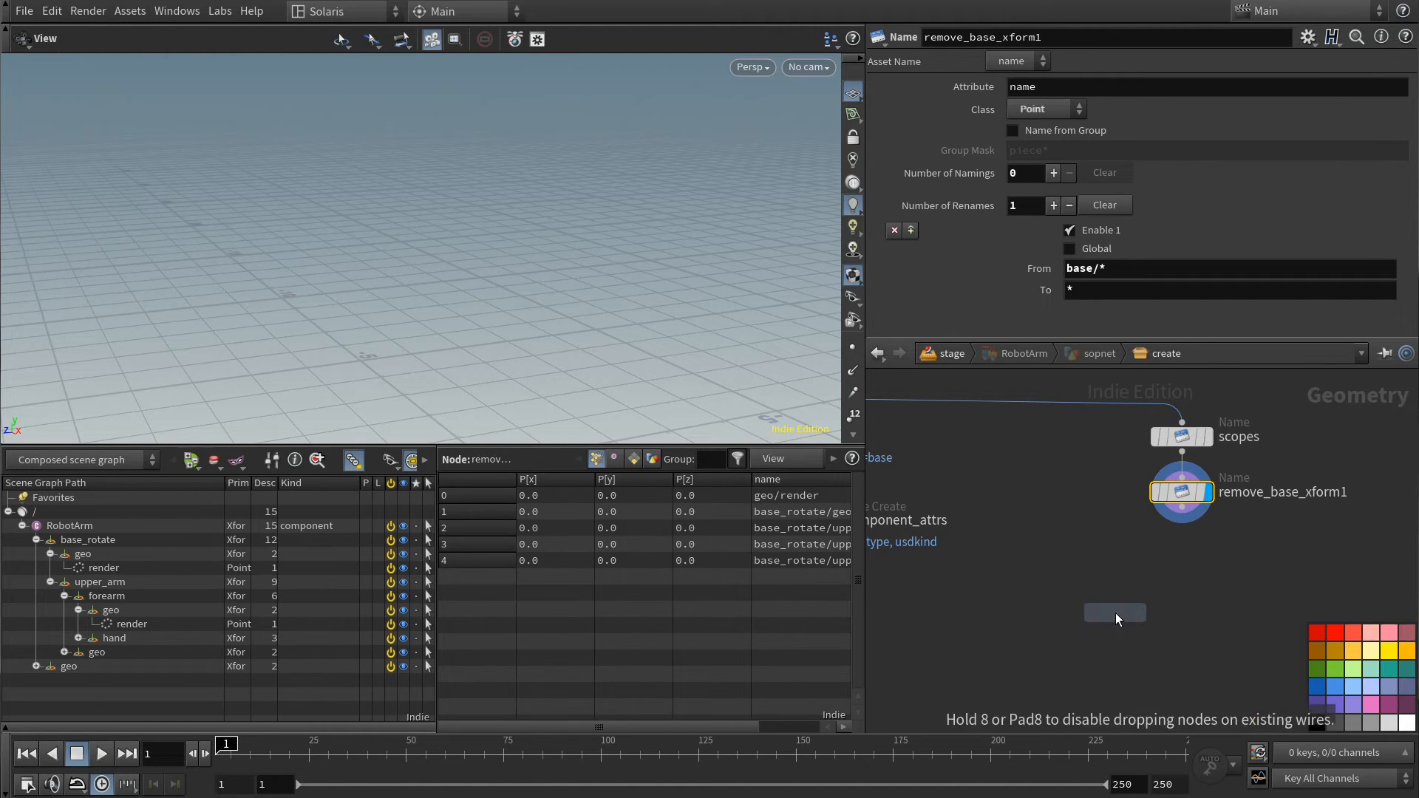
click(1115, 614)
click(1046, 109)
click(1029, 145)
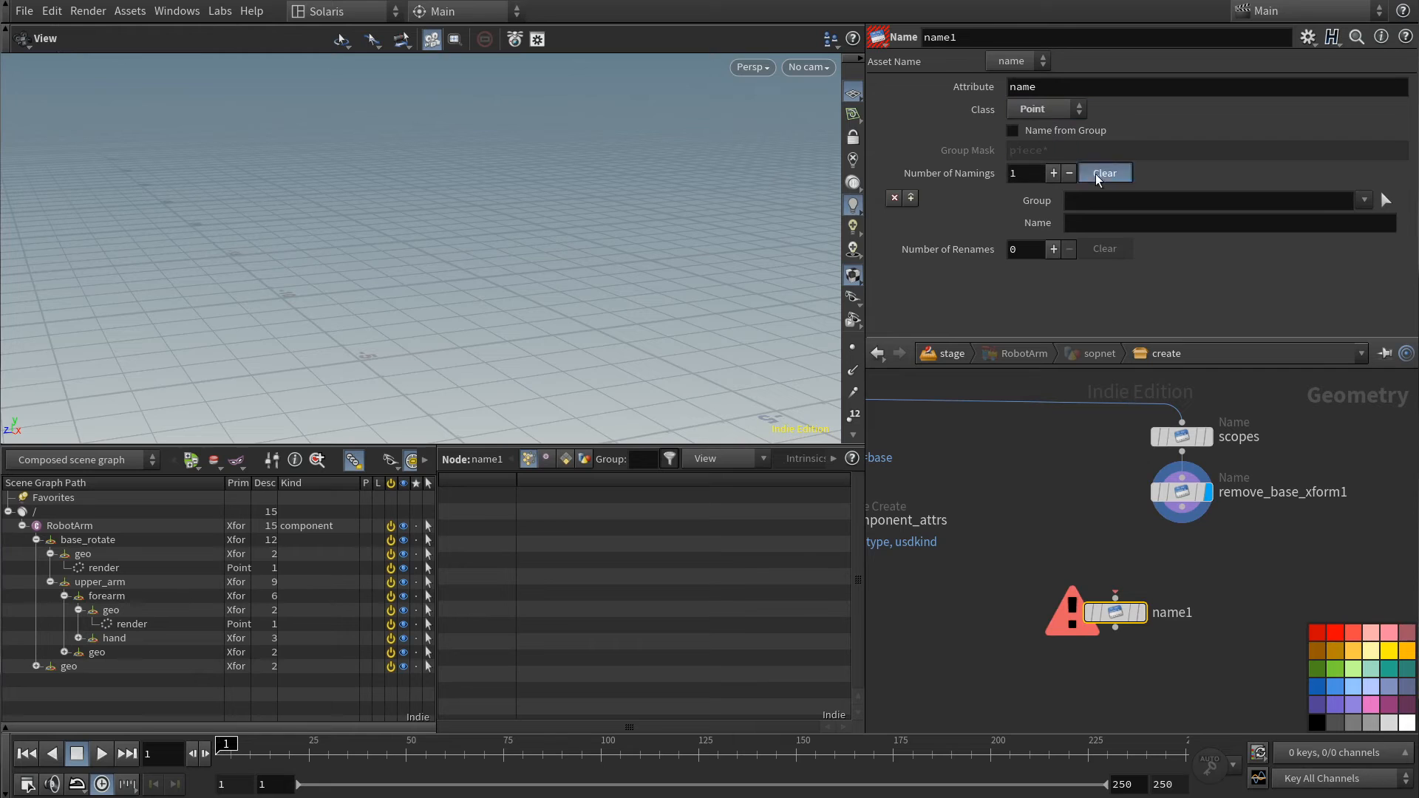
- Clear the new Name node's namings and add a rename from */render to *
click(1105, 172)
click(1053, 206)
click(1116, 269)
text(8/render)
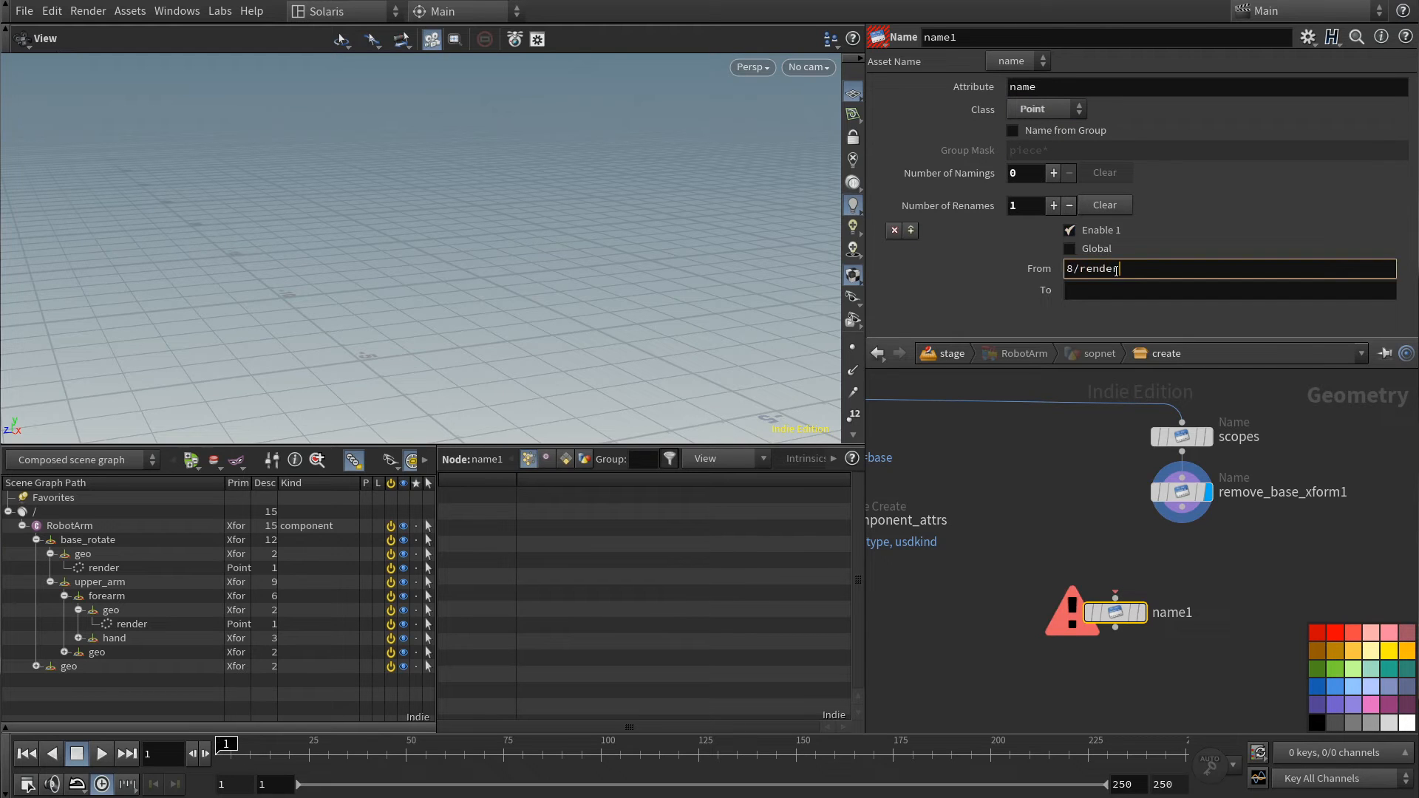
key(Tab)
text(*)
- Connect remove_base_xform1 to the new Name node and name it get_geo_scopes
drag(1181, 508, 1048, 601)
click(1158, 613)
text(get_geo_scopes)
key(Return)
- Rename the scopes node as render_scopes and display get_geo_scopes
double_click(1239, 437)
text(render_scopes)
key(Return)
click(1070, 603)
- Duplicate get_geo_scopes as get_proxy_scopes and set the copy to rename */render to */proxy
middle_drag(1143, 637, 1068, 626)
alt+drag(968, 593, 1221, 600)
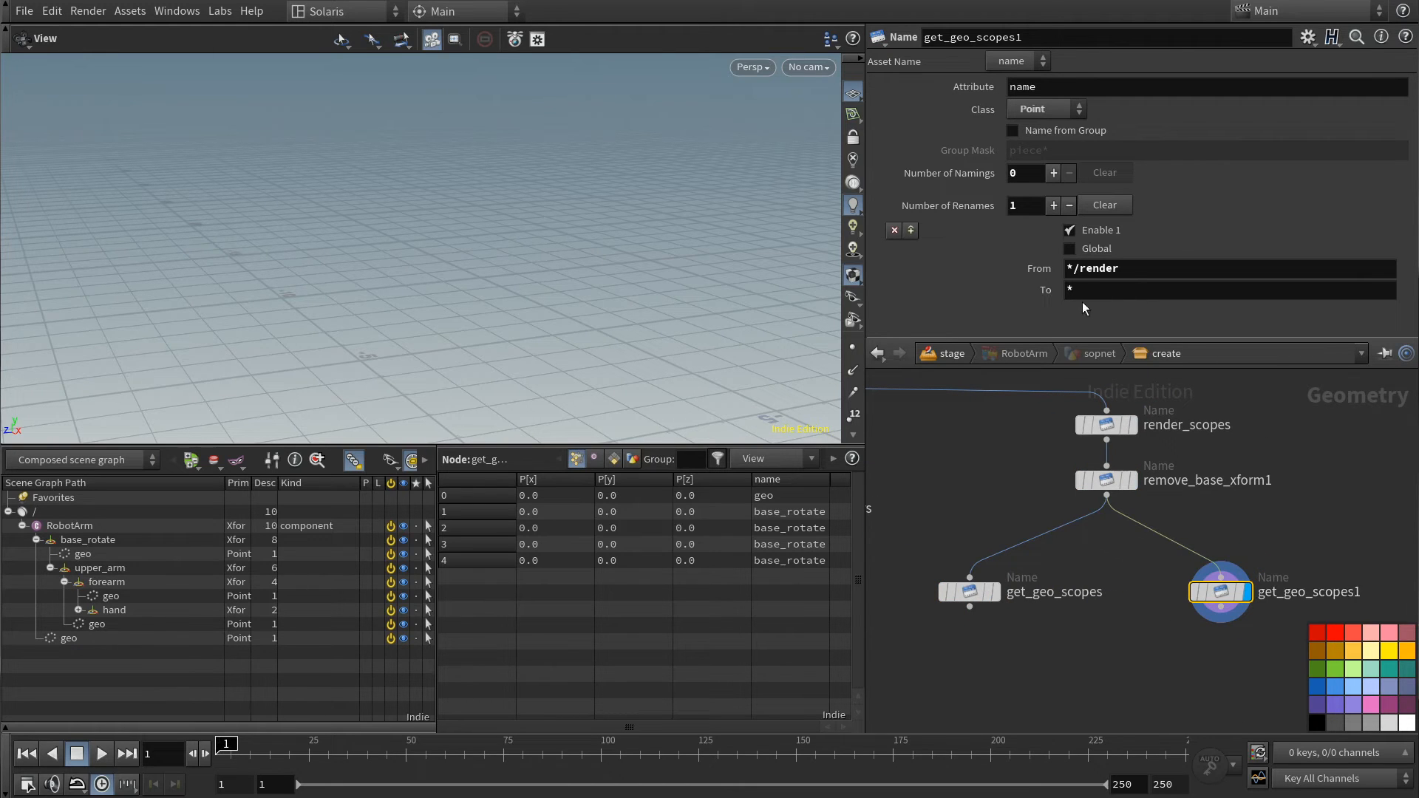
drag(1134, 275, 1079, 274)
key(Tab)
text(/proxy)
key(Return)
drag(1361, 592, 1286, 592)
text(proxy_scopes)
- Add a Merge node that combines get_geo_scopes, get_proxy_scopes and remove_base_xform1, and display it
middle_drag(1038, 711, 1051, 604)
key(Tab)
text(me)
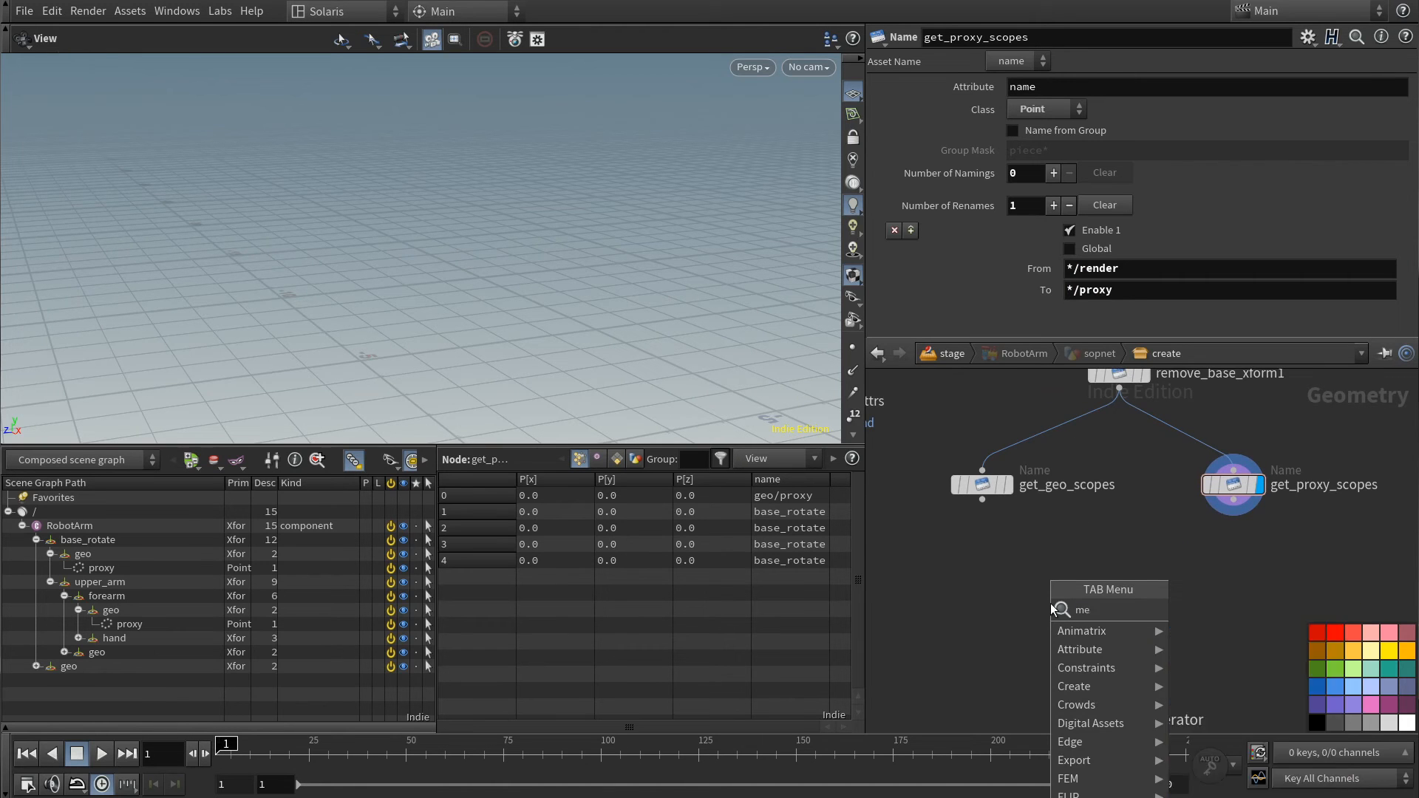
text(rge)
key(Return)
click(1119, 645)
middle_drag(1119, 645, 1114, 679)
drag(964, 596, 1241, 403)
drag(1113, 422, 1115, 663)
click(1140, 681)
- Append an Attribute Create node to merge2 and name it set_scopes
middle_drag(1127, 713, 1115, 562)
key(Tab)
text(attcr)
key(shift+Return)
double_click(1181, 591)
text(set_scopes)
key(Return)
- Define a string attribute named usdprimtype with the value Scope on set_scopes
double_click(1097, 115)
text(usdprimtype)
key(Return)
click(1108, 210)
click(1104, 290)
click(1092, 312)
text(Scope)
key(Return)
- Insert an Attribute Create node between remove_base_xform1 and merge2 and name it render_purpose
middle_drag(1195, 514, 1173, 649)
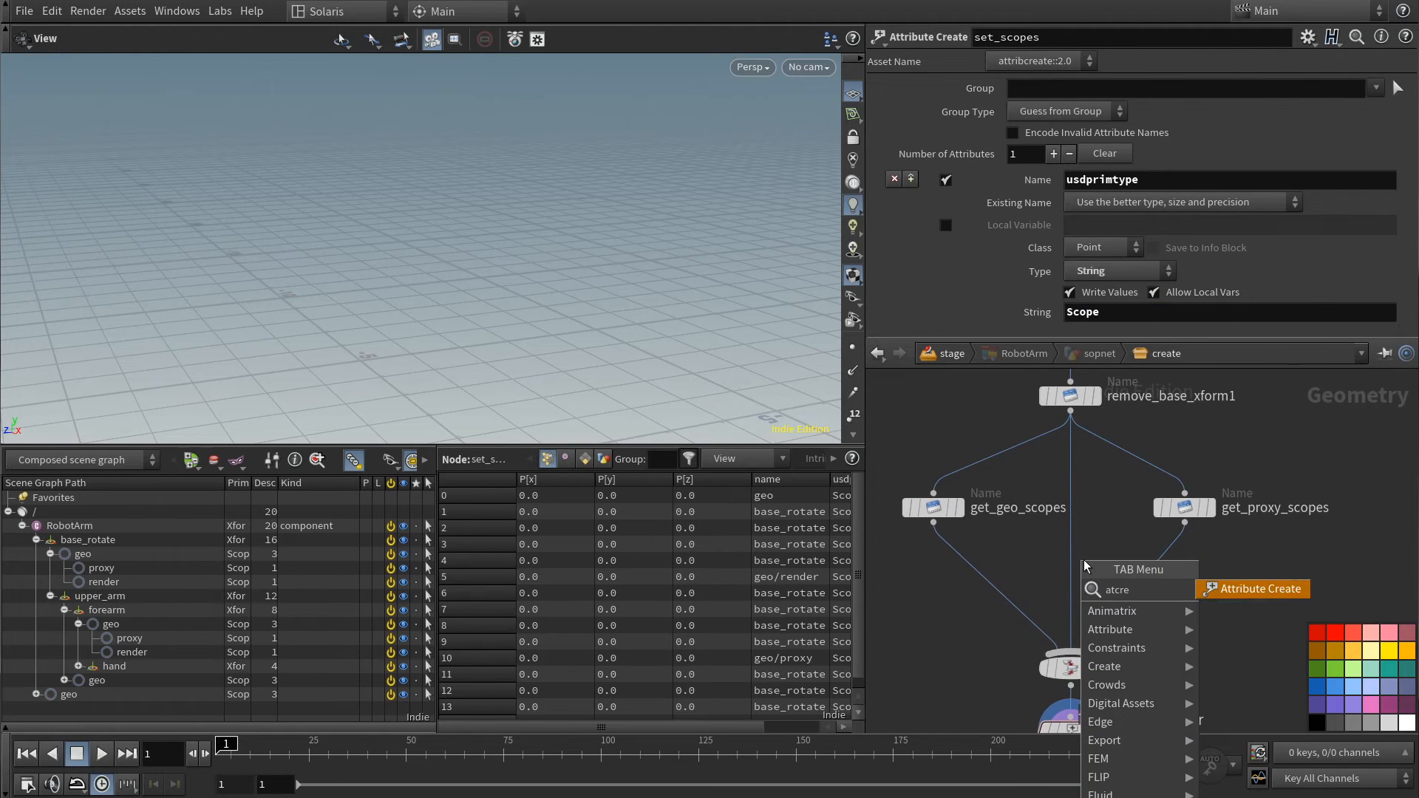
click(1223, 589)
click(1071, 558)
double_click(1131, 558)
text(render_purpose)
key(Return)
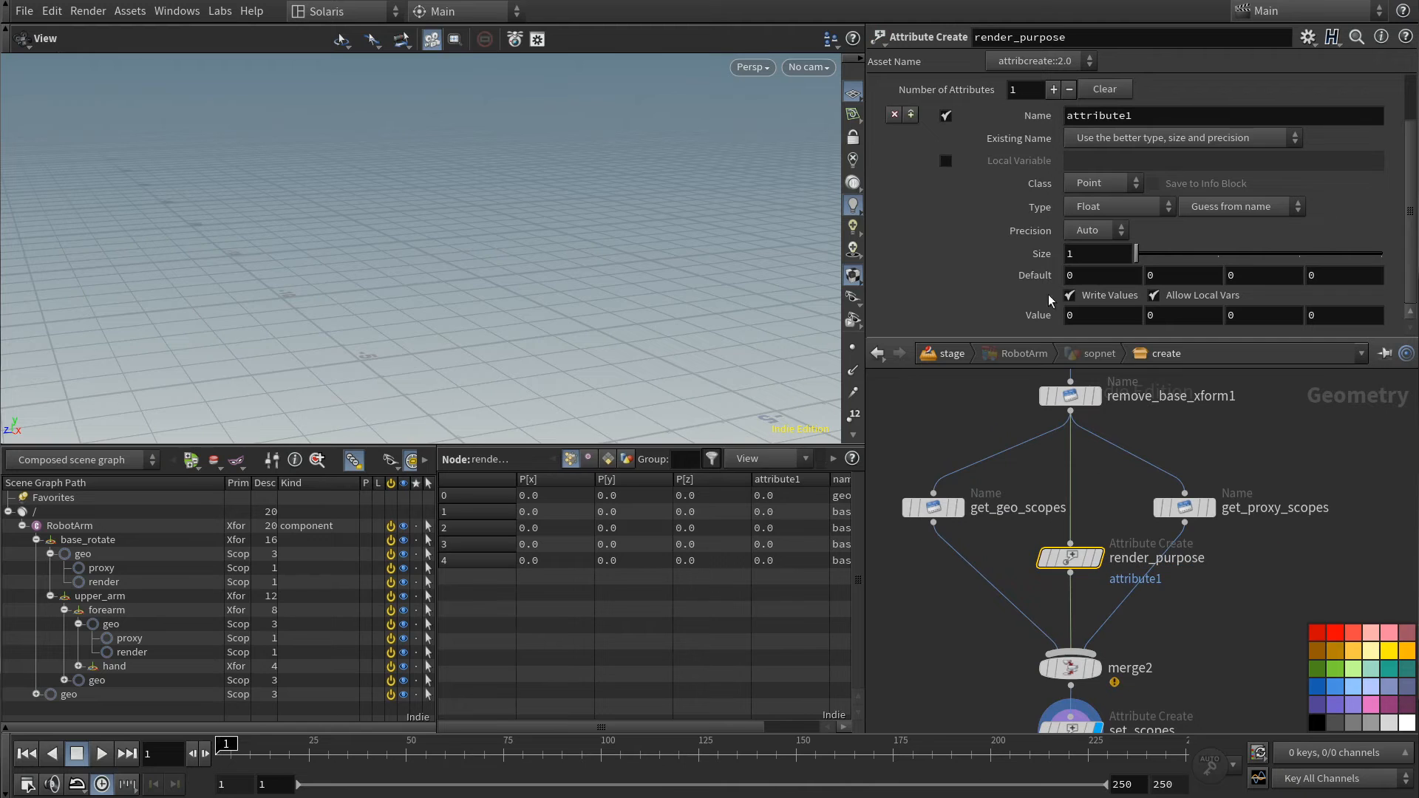
- Define a string attribute named usdpurpose with the value render on render_purpose
key(ctrl+a)
text(usdpurpose)
key(Return)
click(1128, 210)
click(1102, 264)
click(1183, 312)
text(render)
key(Return)
- Duplicate render_purpose onto the wire between get_proxy_scopes and merge2 and name the copy proxy_purpose
alt+drag(1150, 568, 1196, 570)
click(1269, 558)
text(proxy)
key(End)
key(BackSpace)
key(Return)
- Set the usdpurpose string value on proxy_purpose to proxy
drag(1120, 312, 1042, 314)
text(proxy)
key(Return)
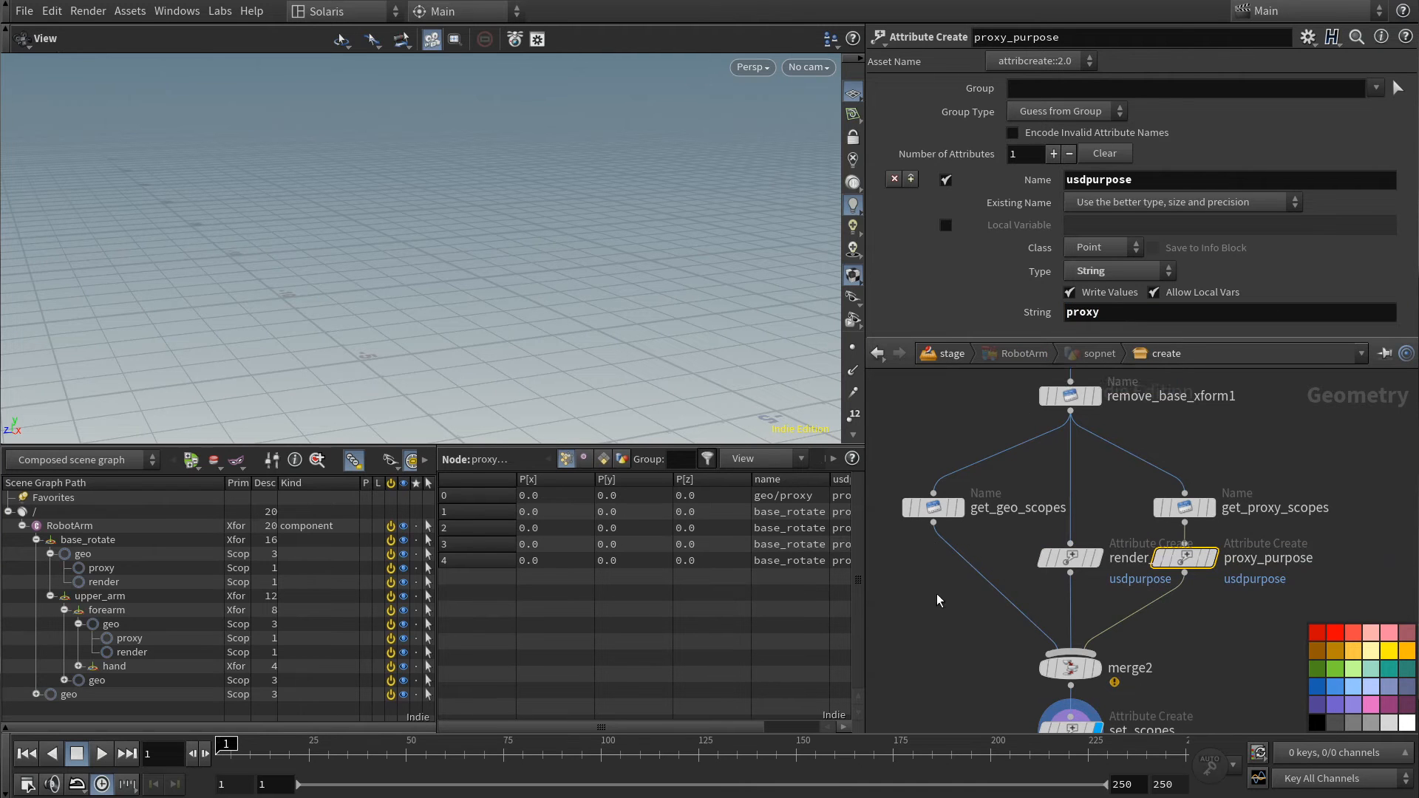
- Tidy the placement of the hierarchy branches above merge_hierarchy and display the OUTPUT null's result
middle_drag(1136, 702, 1131, 456)
scroll(1166, 560, down, 5)
drag(1069, 499, 1024, 489)
click(997, 511)
middle_drag(1211, 578, 1139, 680)
drag(951, 671, 910, 606)
drag(921, 619, 922, 701)
click(922, 717)
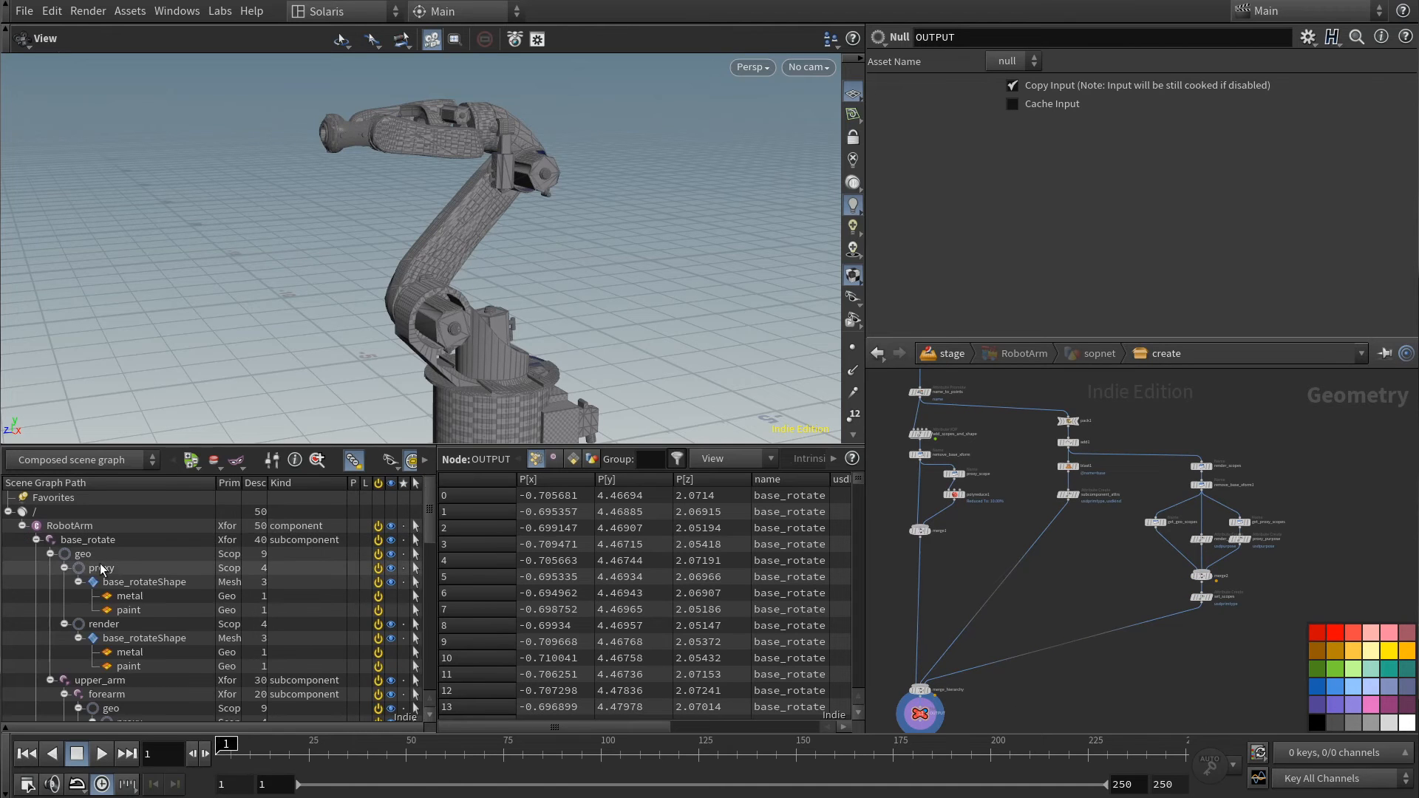
- Check the proxy and render scopes throughout RobotArm in the scene graph, and collapse the base_rotate branch
scroll(179, 584, down, 10)
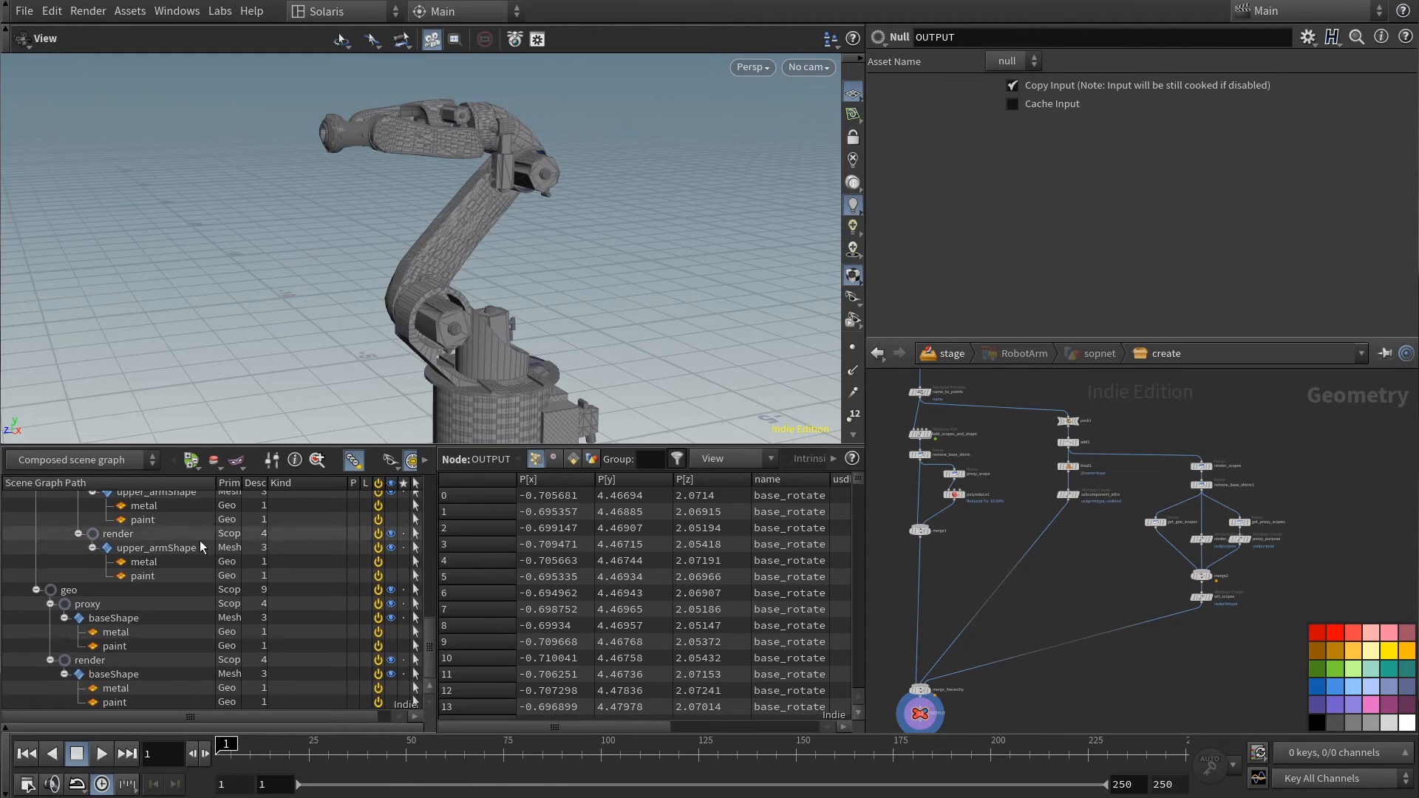
scroll(186, 623, up, 10)
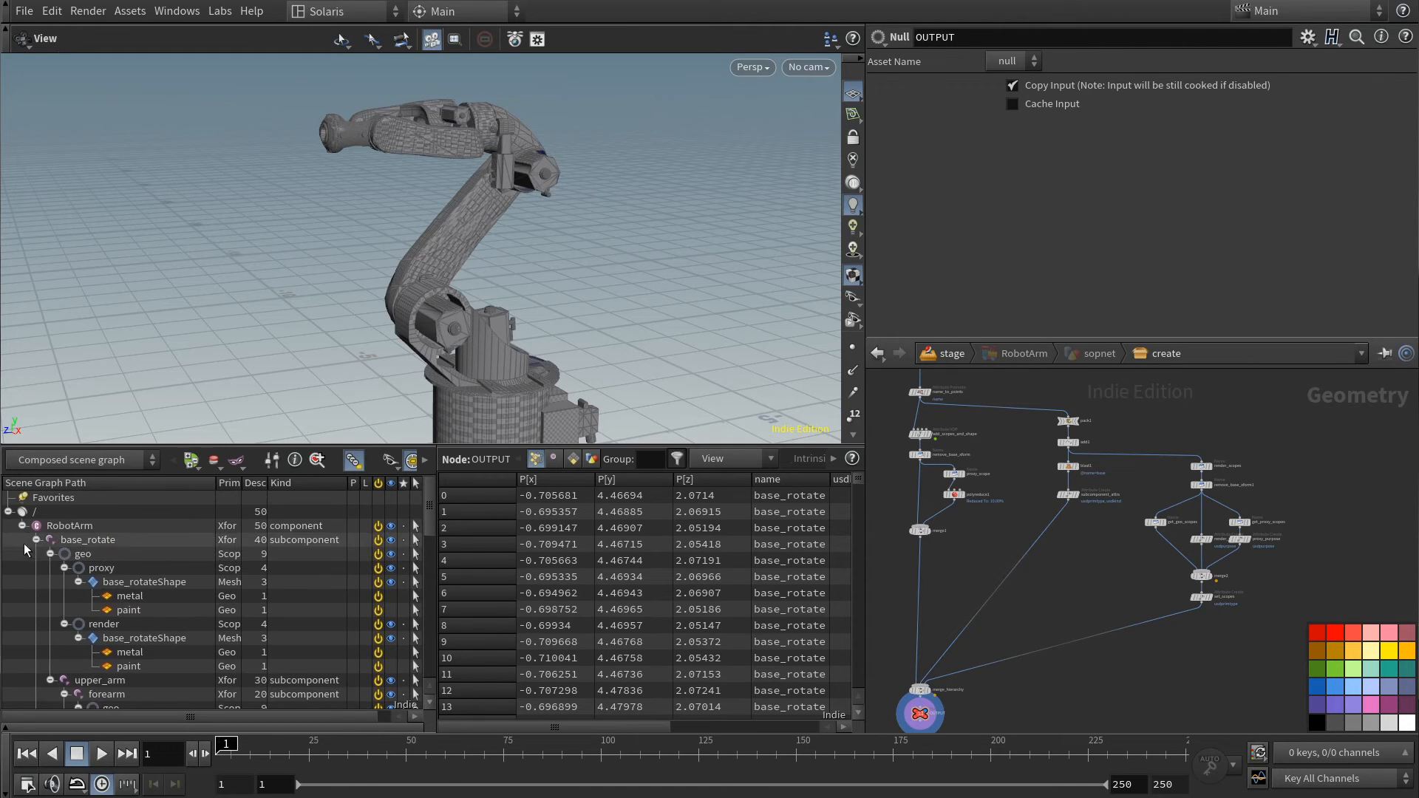
click(36, 540)
click(36, 554)
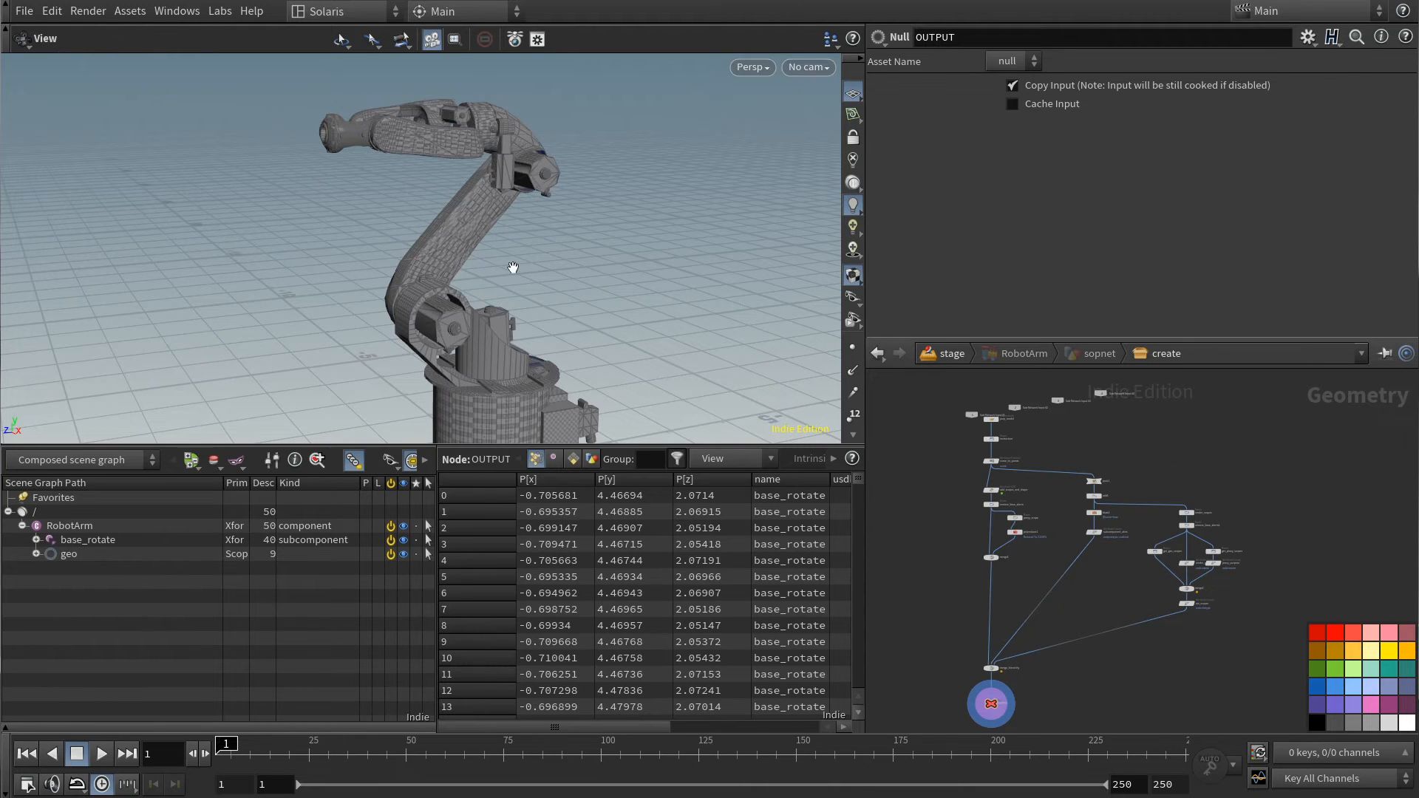
- Switch to the Right view, insert a Rig Pose node below subcomponent_attrs and name it set_pivots
key(space+4)
scroll(1089, 597, up, 5)
key(Tab)
text(rigpo)
key(Return)
click(1042, 560)
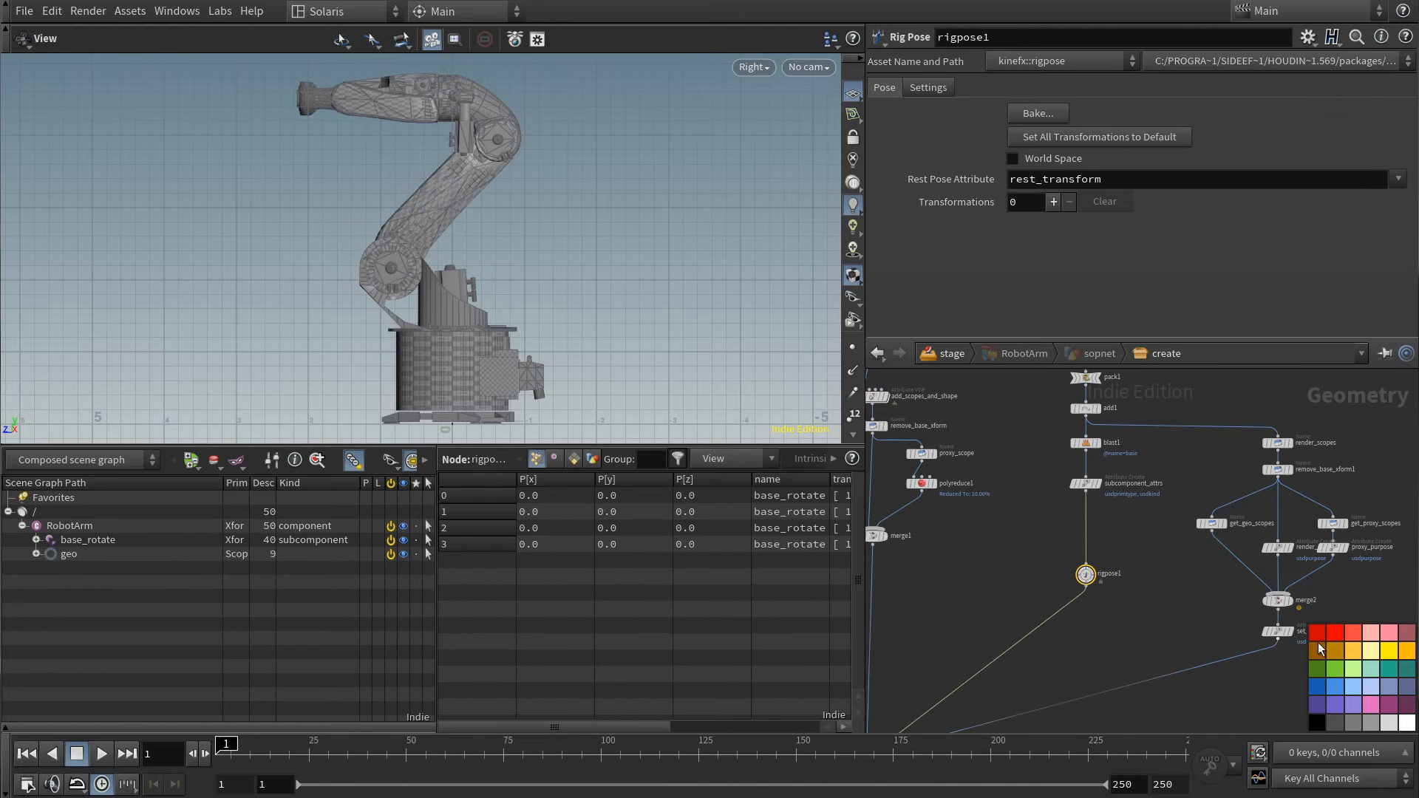
click(1114, 577)
text(set_pivots)
key(Return)
key(Return)
- Move the base_rotate joint up to about Y 1.33 and the upper_arm joint to about Y 2.17, Z 0.85
click(453, 419)
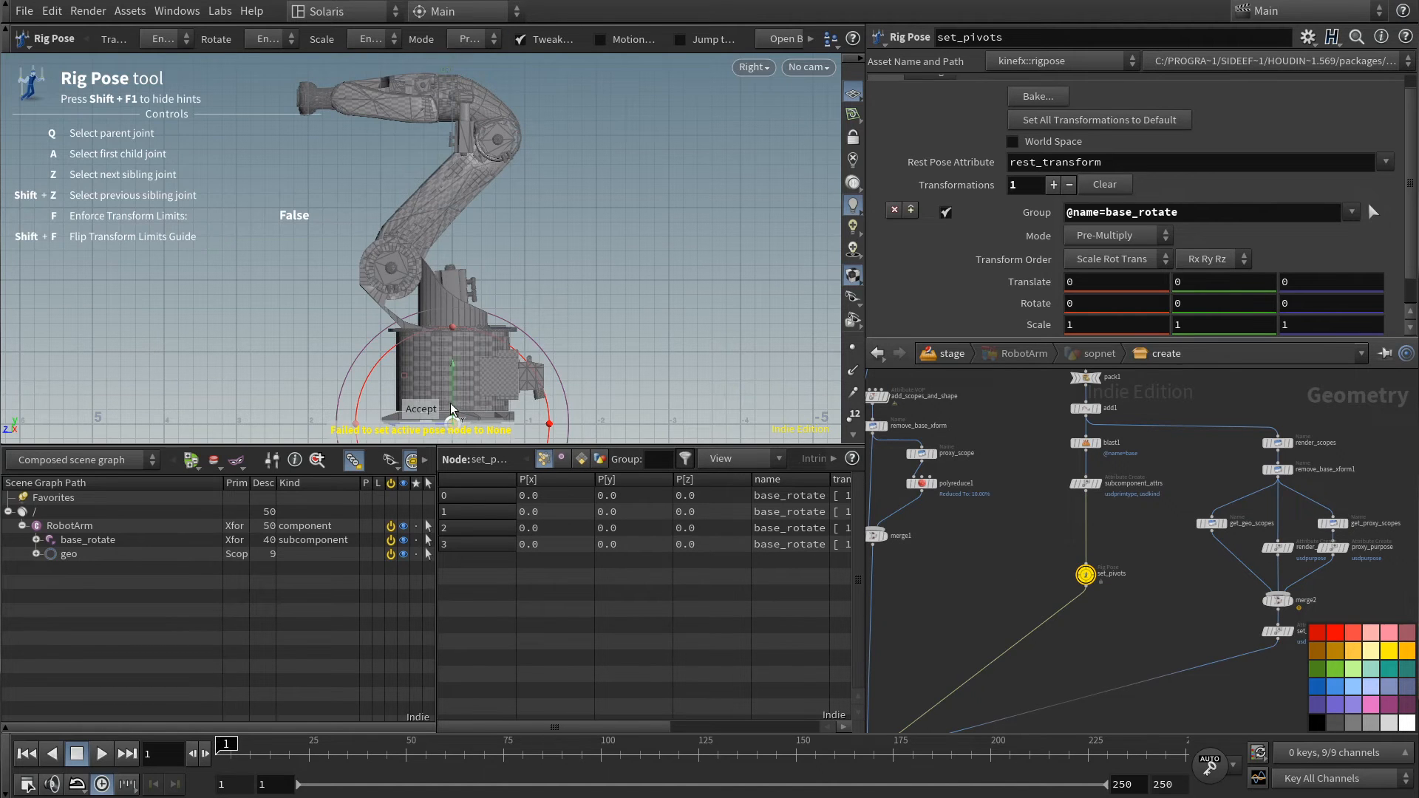
drag(451, 390, 454, 292)
scroll(481, 326, down, 2)
middle_drag(481, 332, 483, 315)
drag(512, 235, 518, 399)
click(464, 392)
drag(410, 336, 591, 173)
- Place the forearm joint at about Y 3.98, Z -0.64, and the hand joint at about Y 4.61, Z 1.50
click(464, 392)
drag(413, 342, 437, 111)
click(465, 392)
drag(416, 346, 333, 89)
- Using a wireframe display, refine the hand joint's position at the wrist to about Y 4.51, Z 1.44
key(w)
right_drag(387, 140, 324, 129)
middle_drag(324, 129, 440, 260)
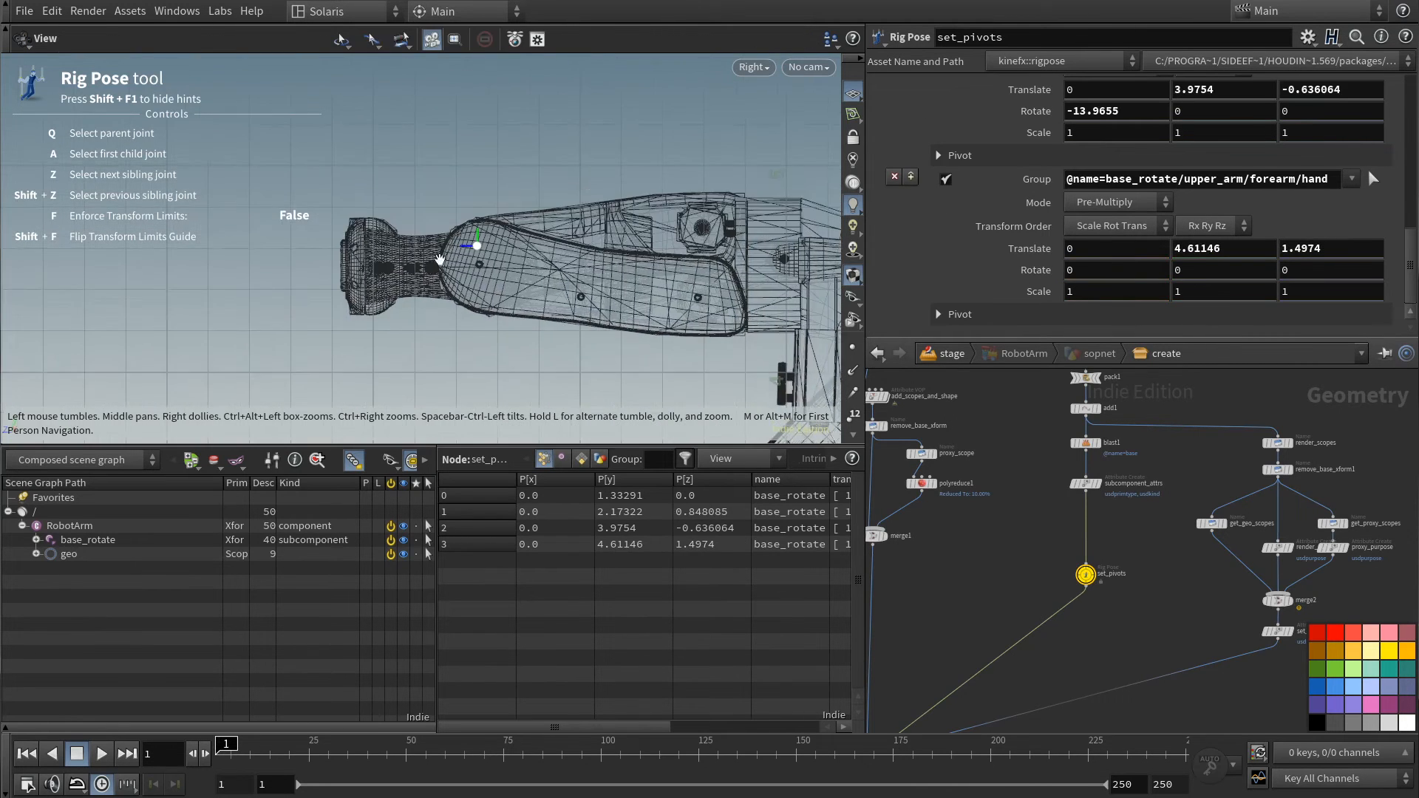
right_drag(442, 259, 523, 235)
click(527, 229)
drag(479, 179, 510, 235)
right_drag(557, 408, 437, 335)
middle_drag(437, 335, 292, 111)
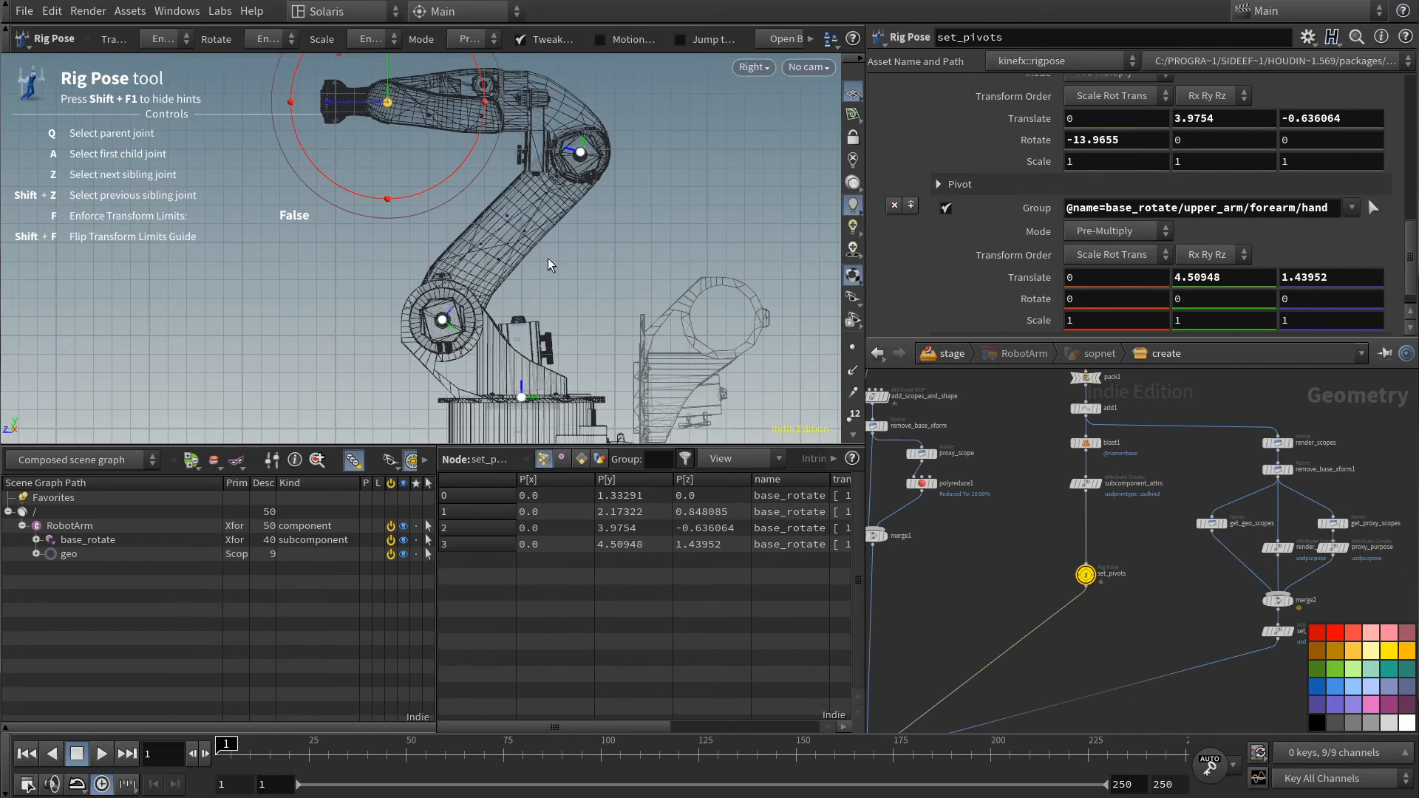
right_drag(547, 264, 639, 274)
key(w)
- Insert a Compute Transform node directly below set_pivots on the wire to merge_hierarchy
mouse_move(1119, 621)
middle_down()
mouse_move(1117, 569)
mouse_move(1154, 554)
middle_up()
click(1118, 569)
scroll(1118, 569, up, 3)
key(Tab)
text(comput)
key(Return)
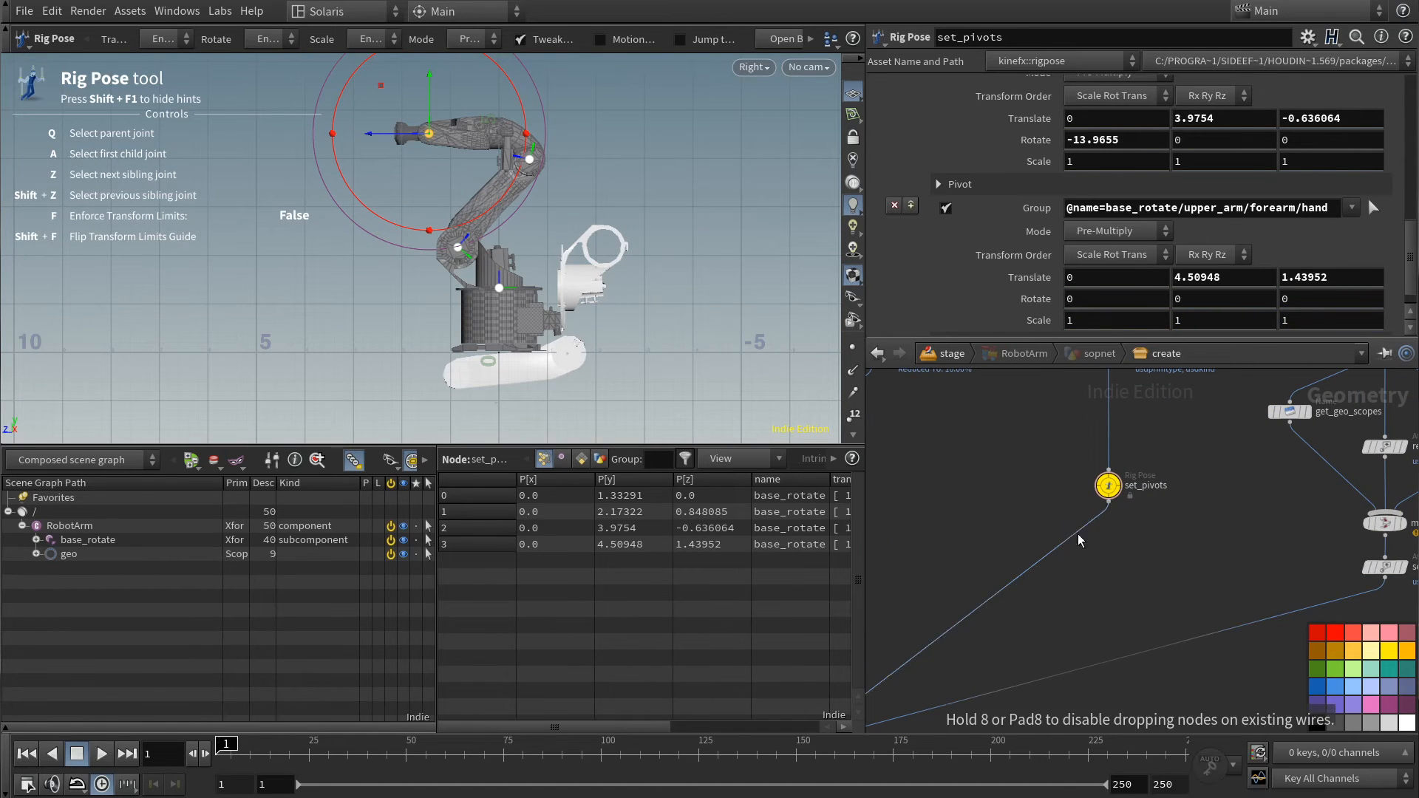
click(1078, 535)
drag(1077, 535, 1109, 533)
- Insert an Attribute Copy below merge1, wire computetransform1 into its second input and name it copy_local_transform
middle_drag(964, 602, 1149, 663)
key(Tab)
text(atcop)
key(Return)
click(988, 627)
drag(996, 615, 991, 648)
click(1055, 646)
text(cop)
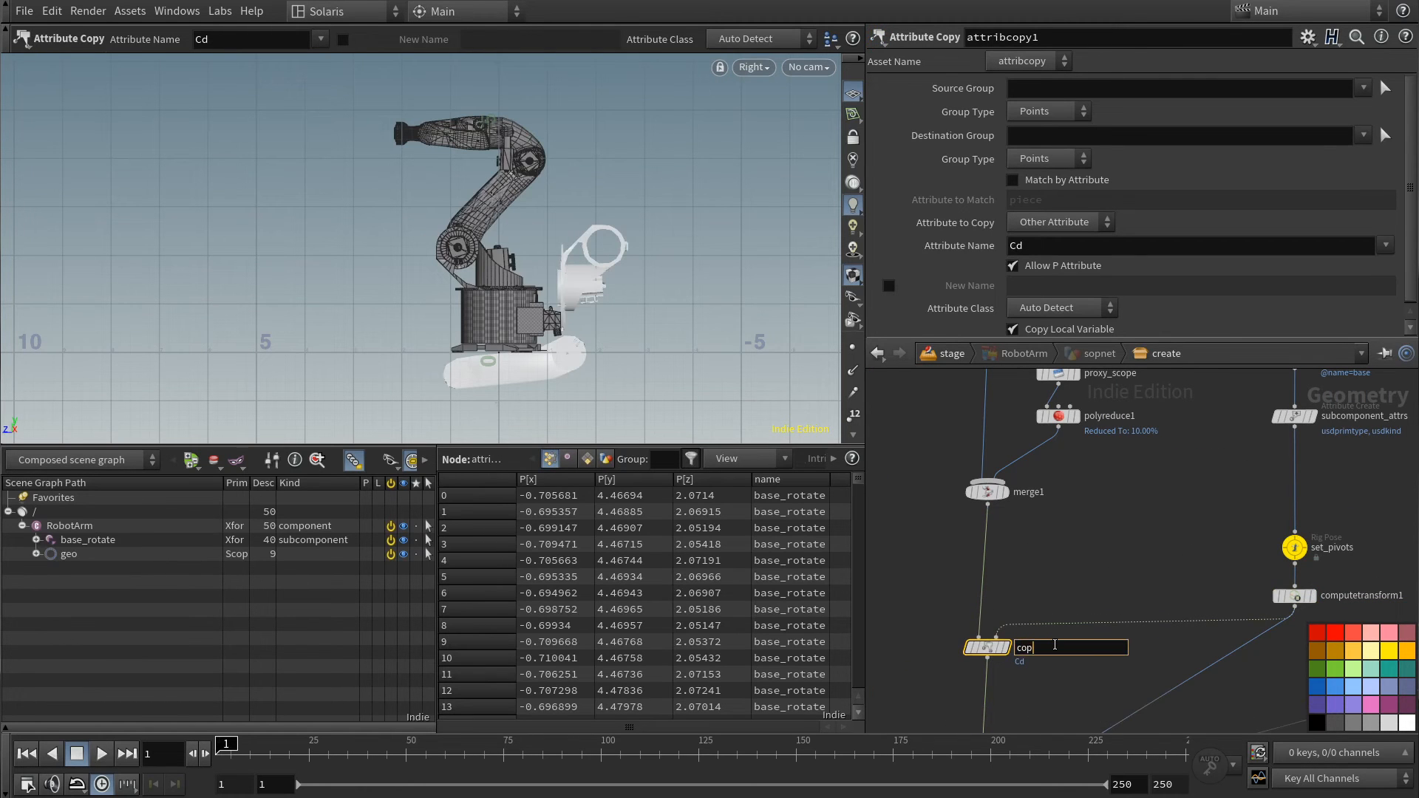
text(y_local_transform)
key(Return)
- Make copy_local_transform copy the localtransform attribute, matching elements by the name attribute
drag(1028, 245, 998, 246)
key(BackSpace)
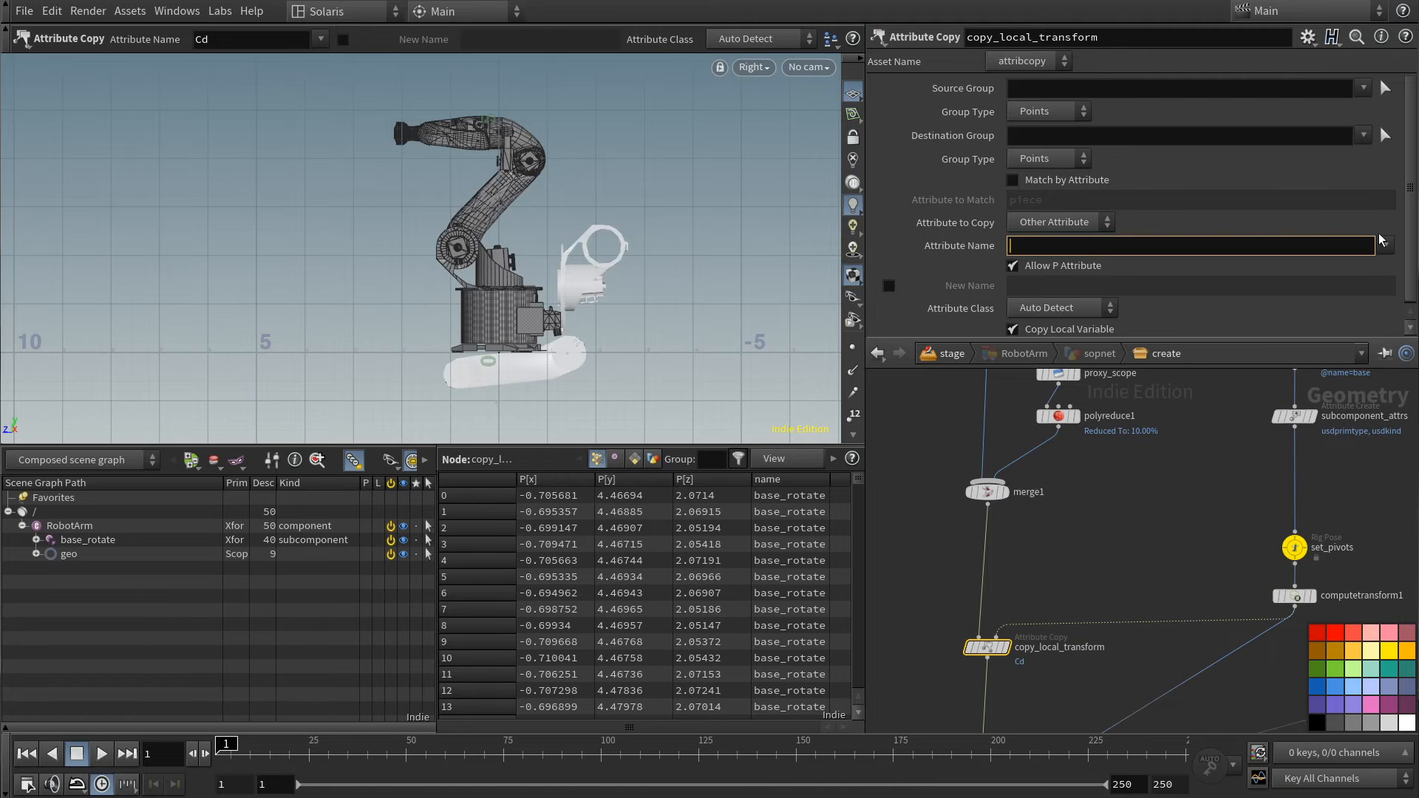
click(1388, 244)
click(1399, 283)
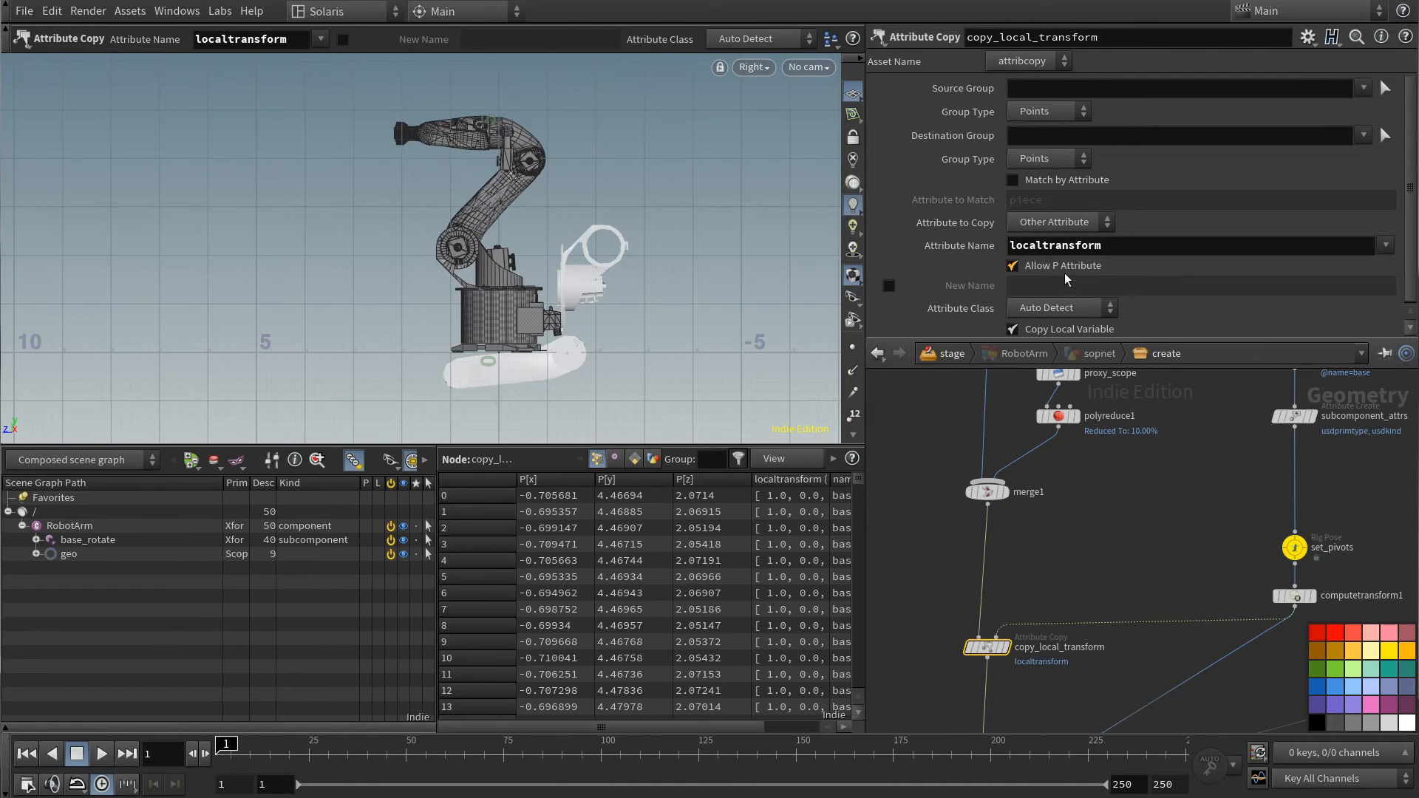
click(1011, 180)
drag(1053, 199, 957, 207)
text(name)
key(Return)
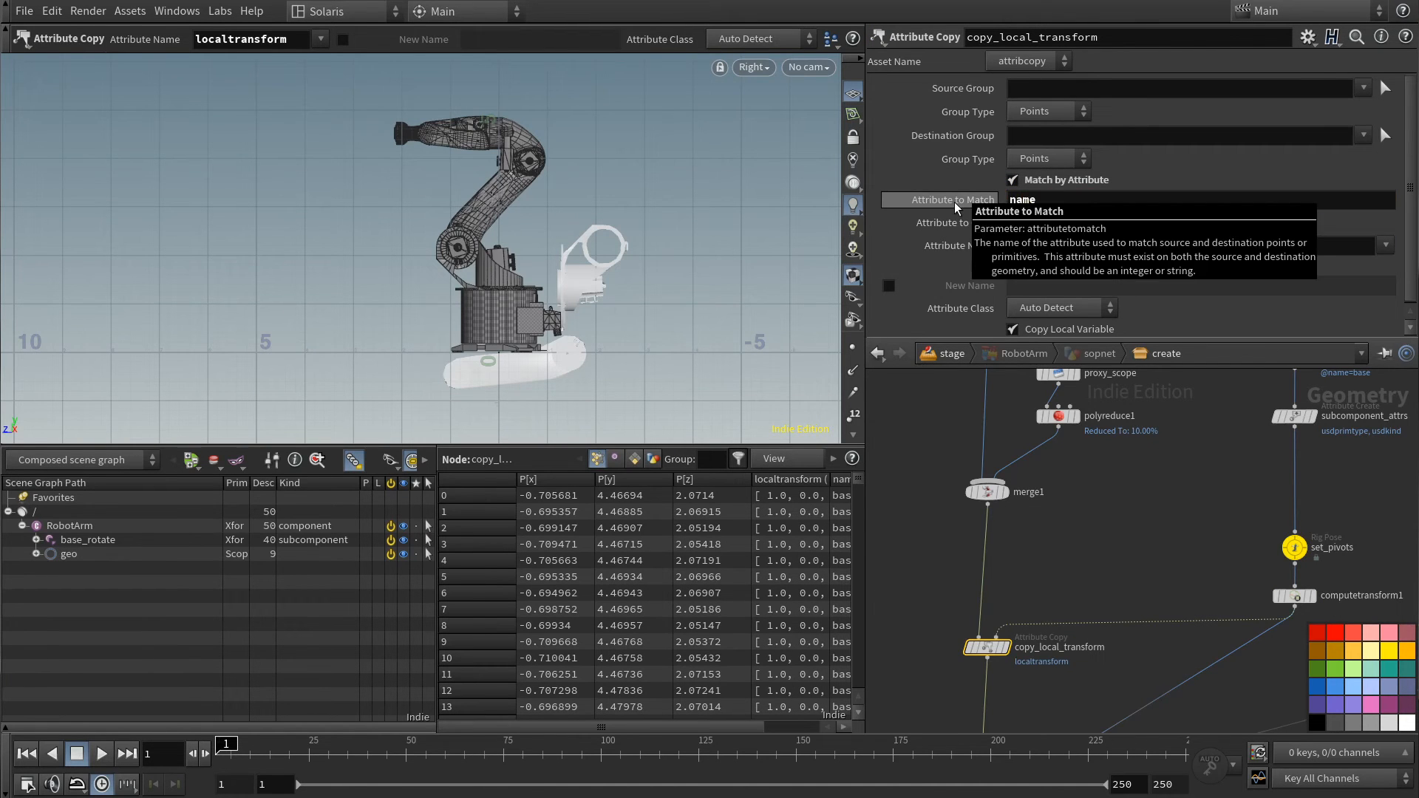
- Insert a Transform by Attribute node below copy_local_transform and name it apply_inverse_transform
middle_drag(917, 650, 961, 460)
key(Tab)
text(transformb)
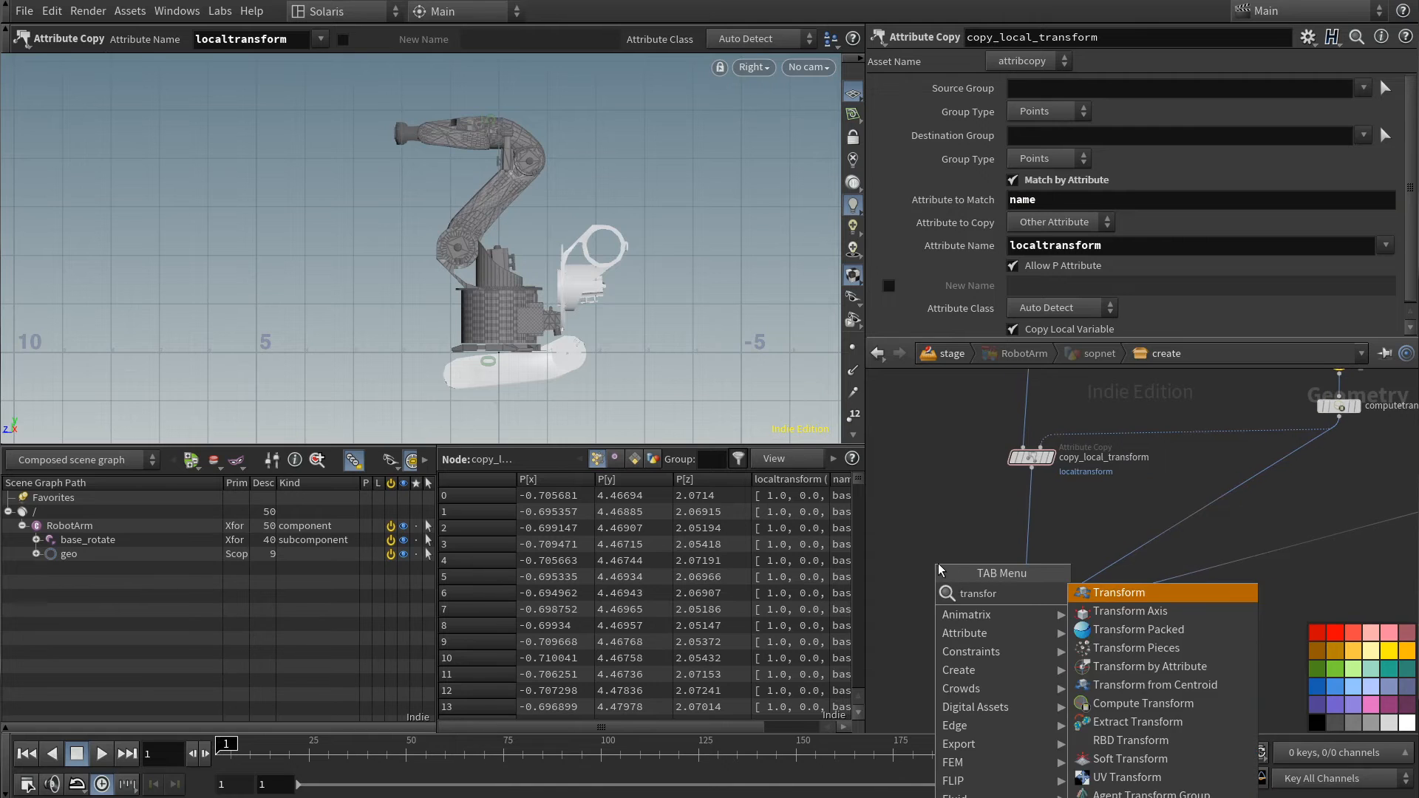
key(Return)
click(1032, 499)
double_click(1098, 500)
text(apply_inverse_transform)
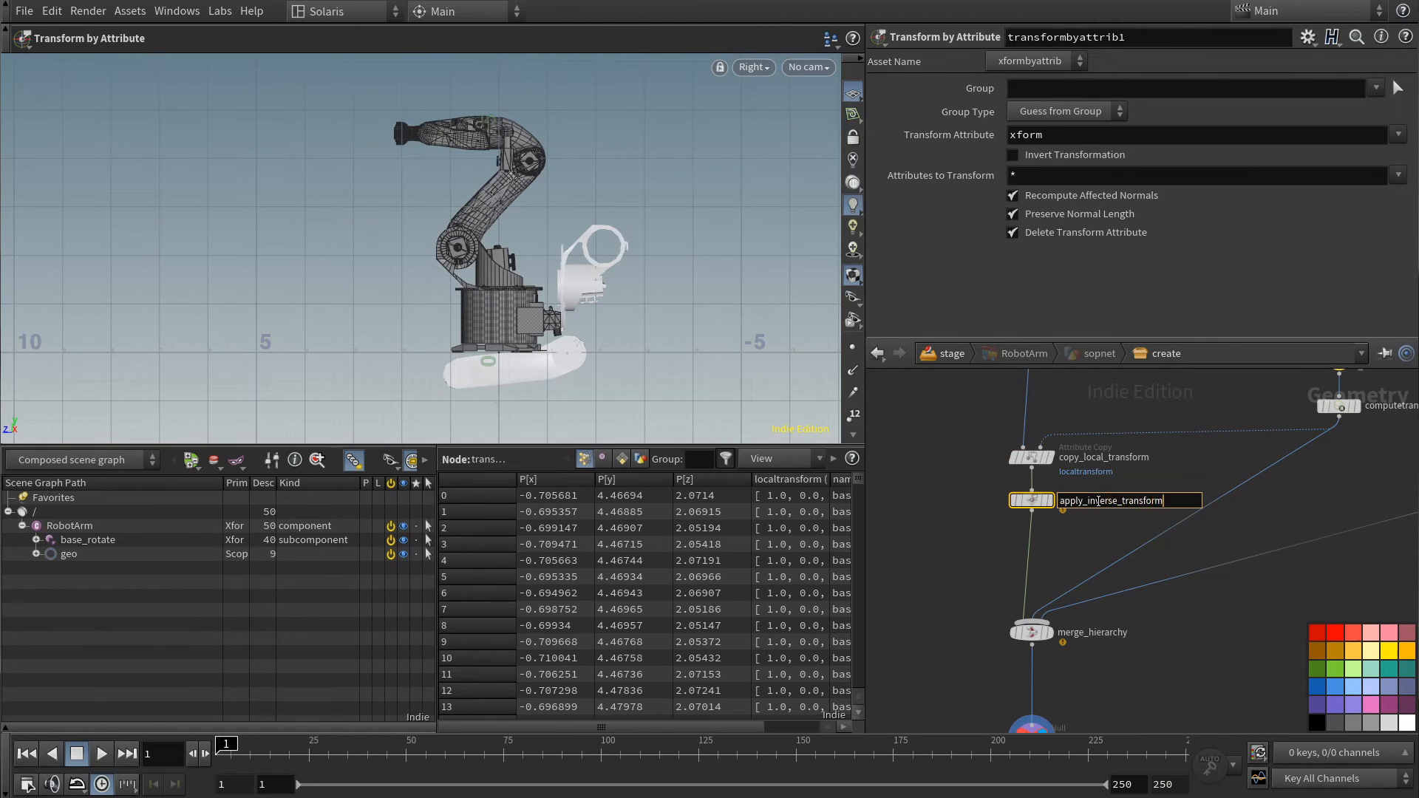
key(Return)
- Set apply_inverse_transform's transform attribute to localtransform and invert the transformation
click(1397, 135)
click(1402, 158)
click(1033, 154)
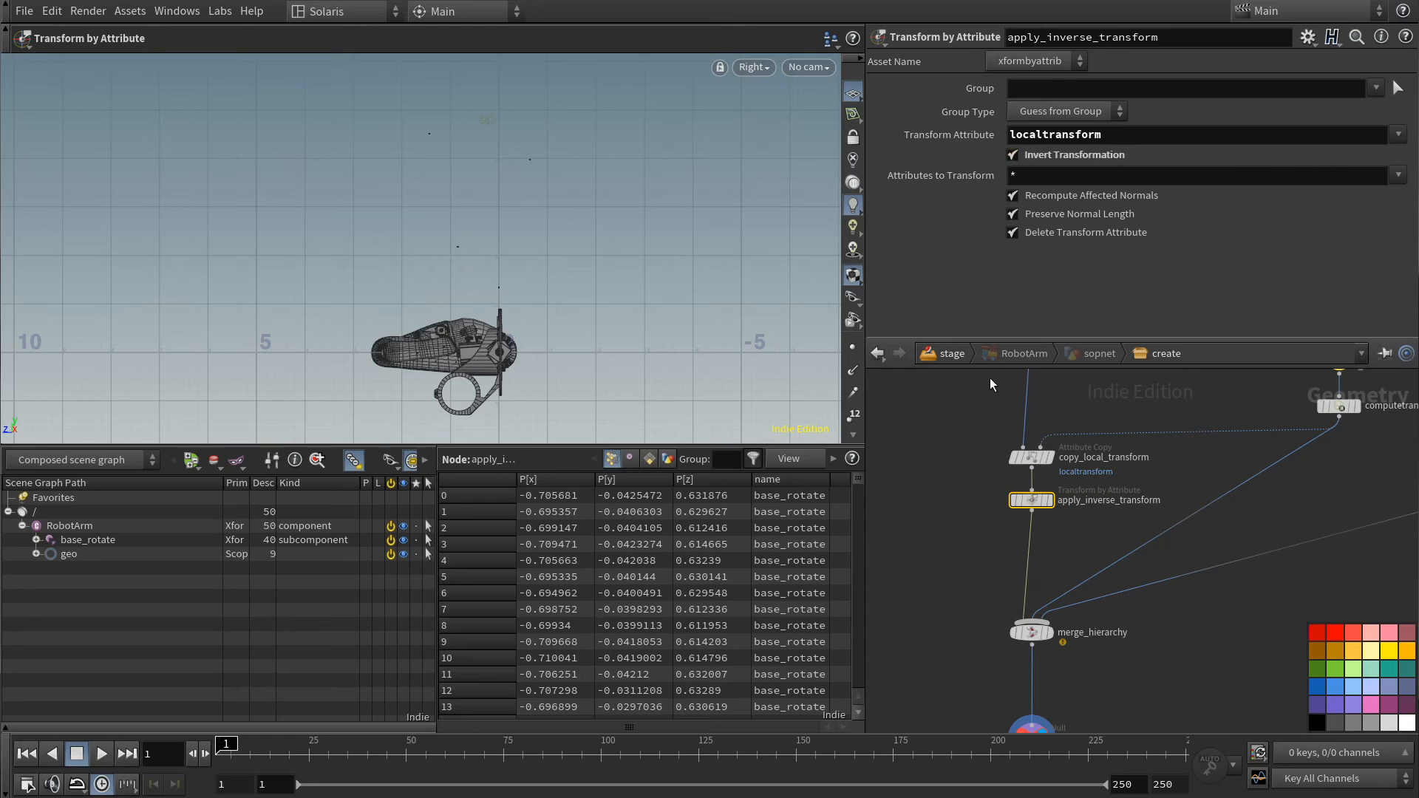
- Display the OUTPUT null's result and return to the stage level
click(983, 657)
middle_drag(980, 668, 1013, 518)
scroll(976, 562, down, 1)
middle_drag(1031, 461, 1065, 532)
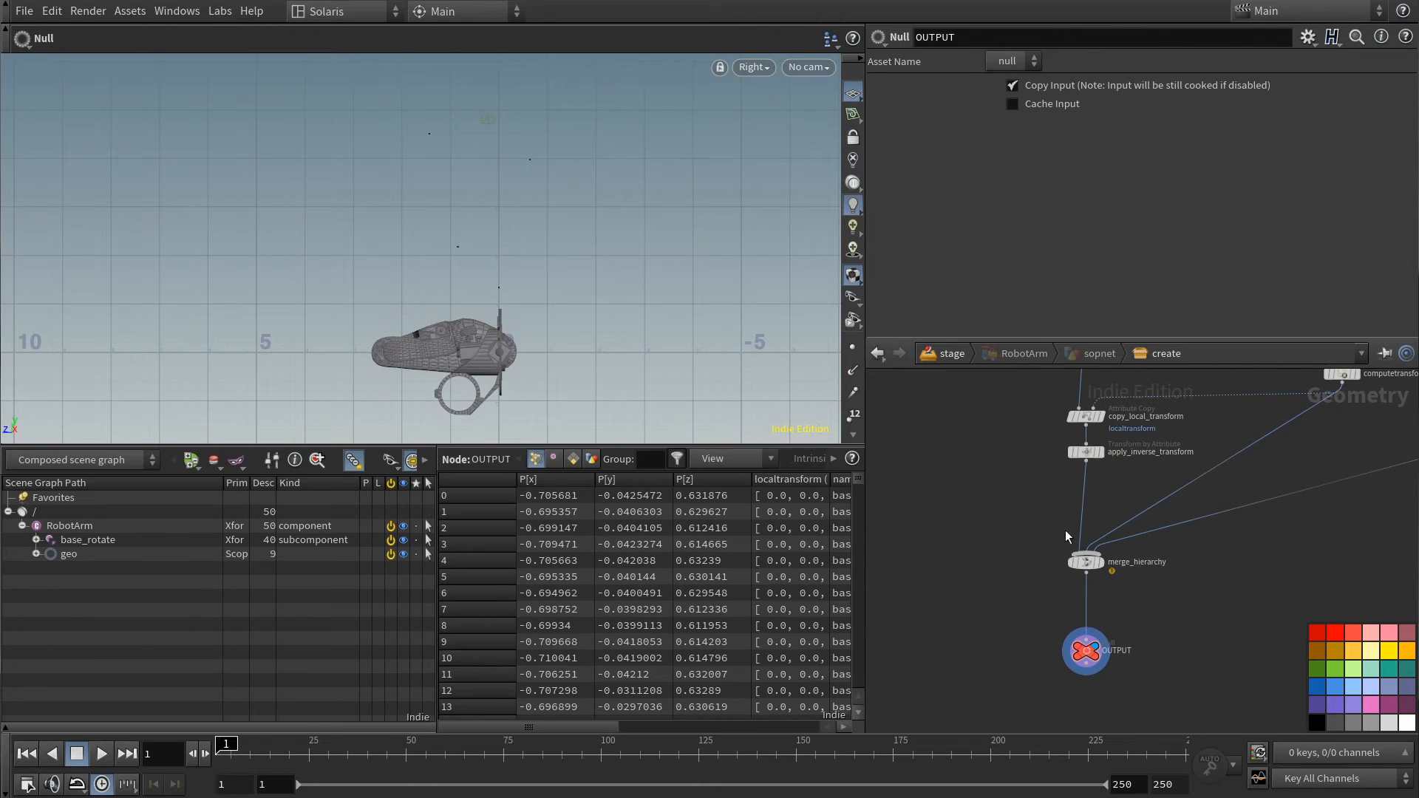
click(949, 354)
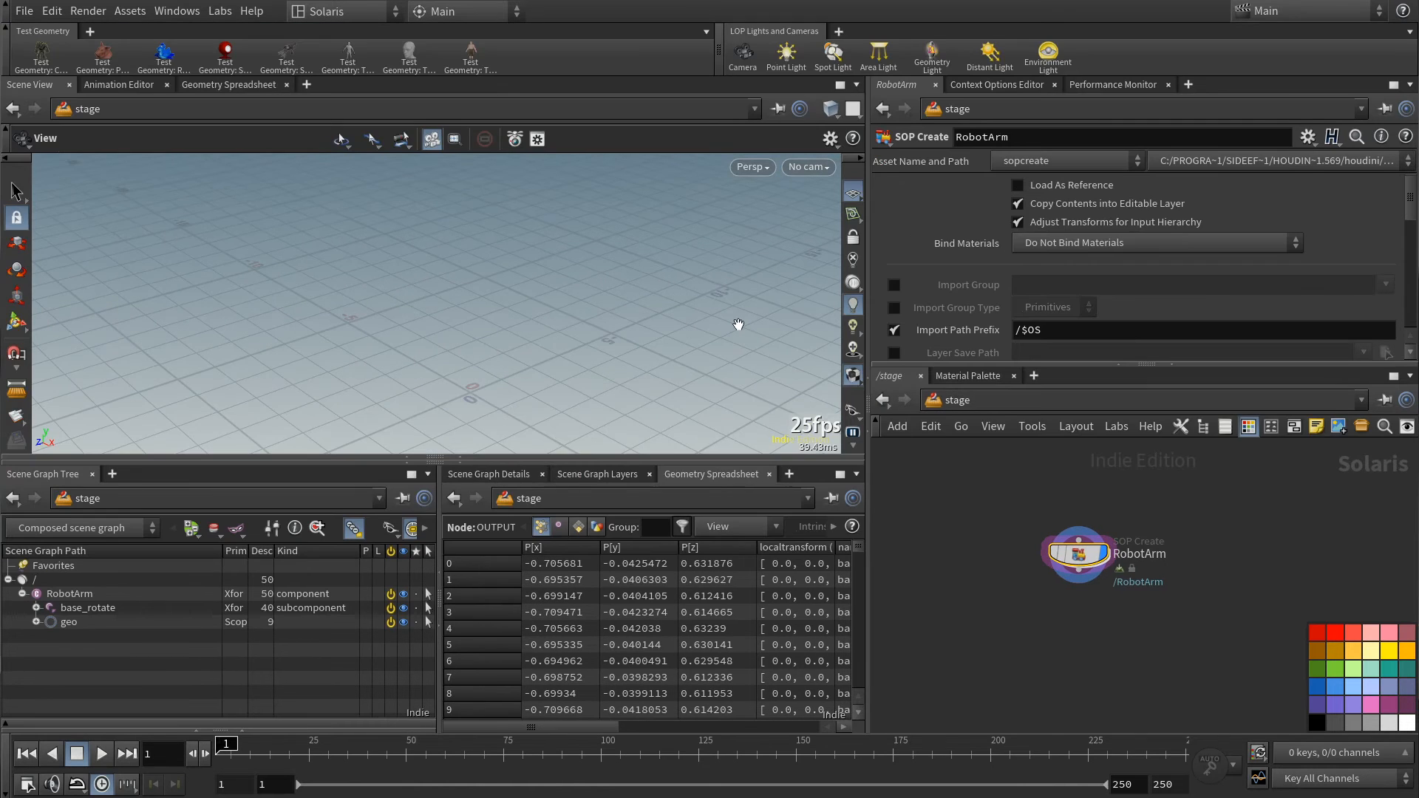
- Toggle the viewport's Render purpose display on and off to compare the render and proxy geometry
click(853, 411)
click(879, 517)
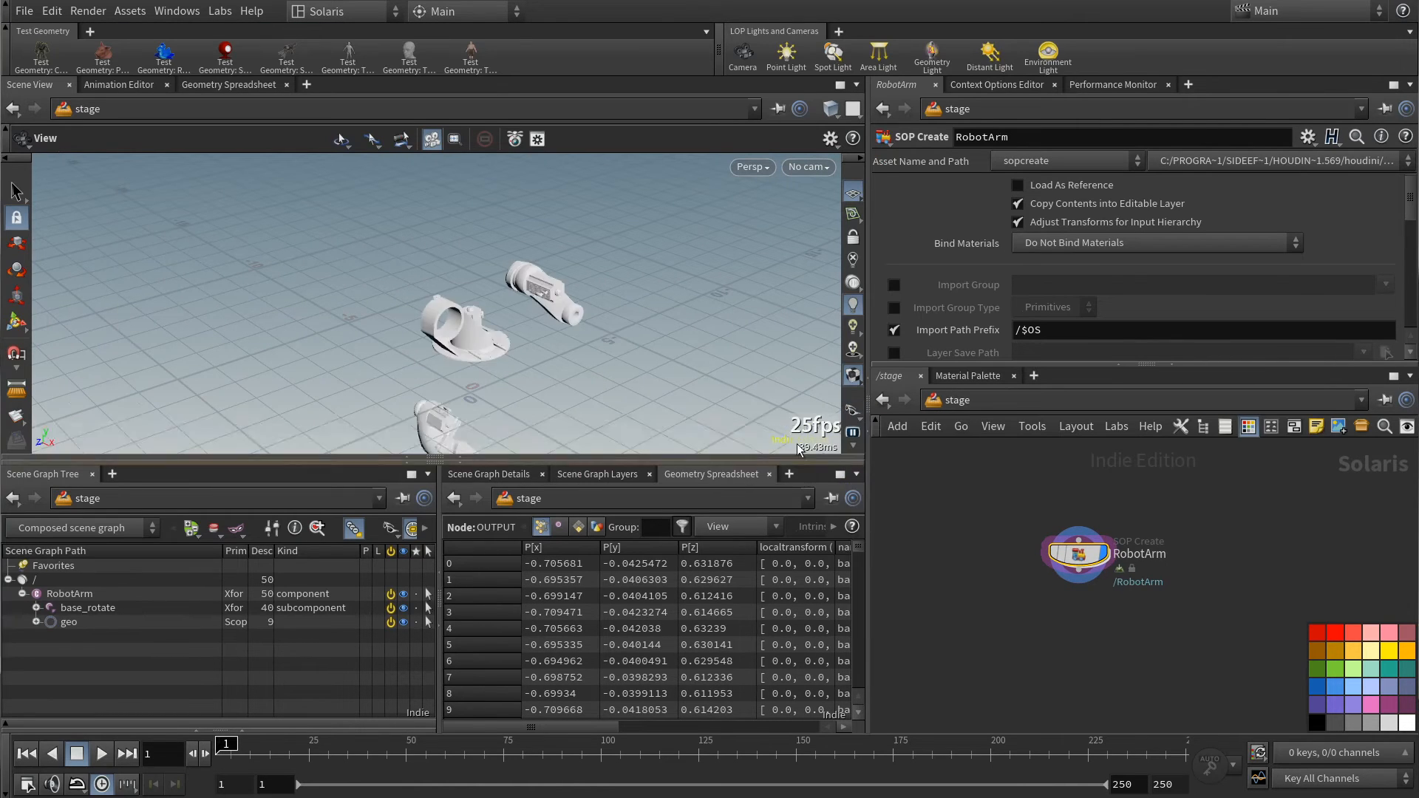
click(850, 410)
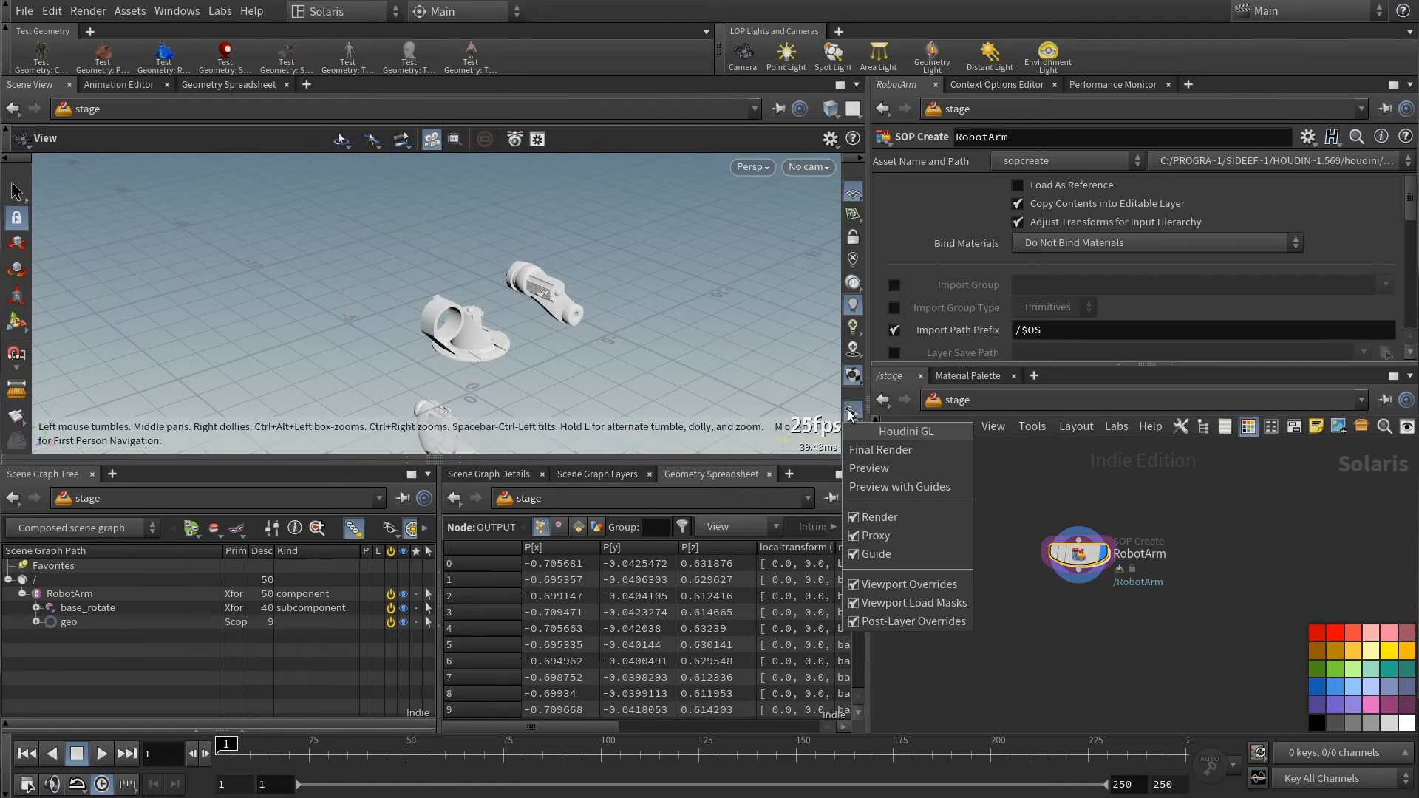
click(870, 517)
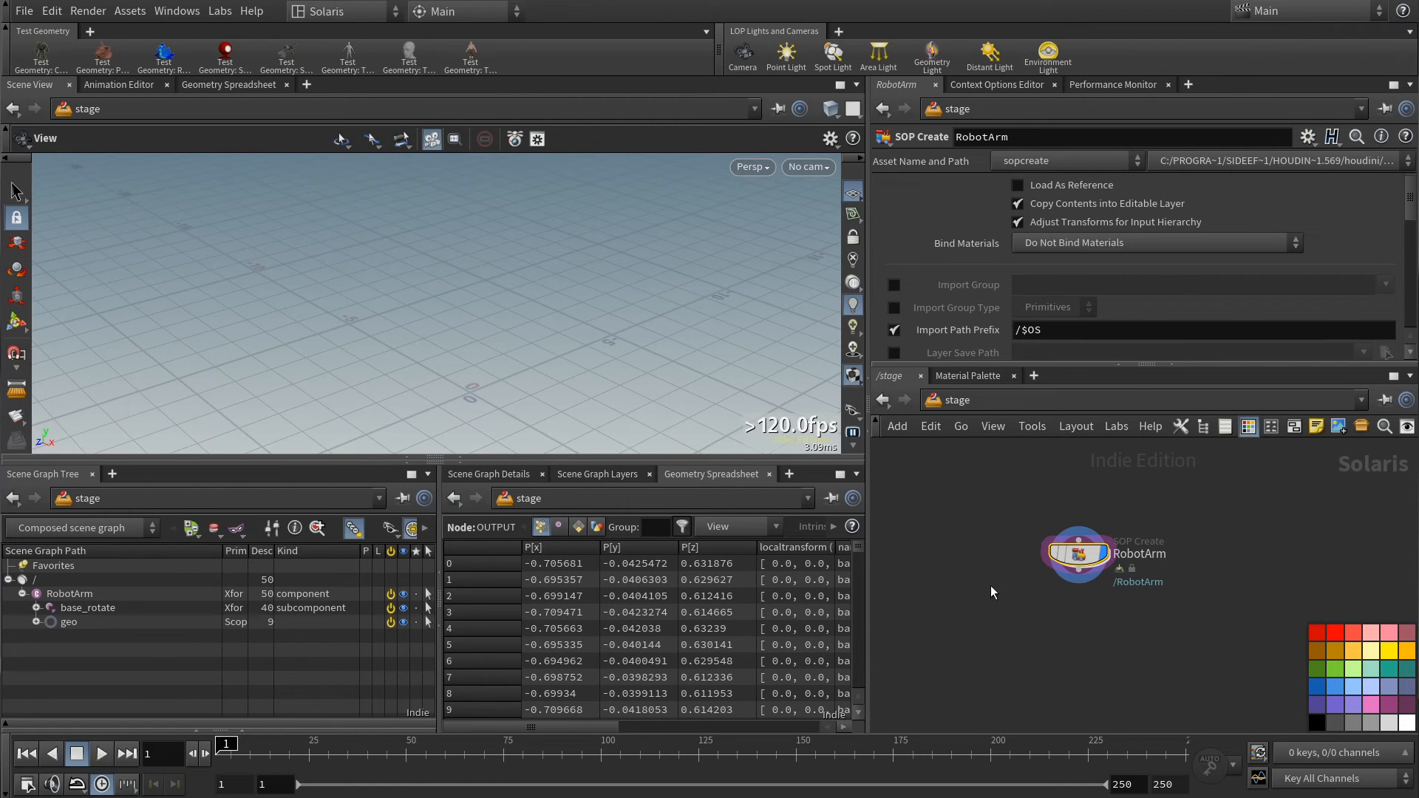
- Make polyreduce1's reduction sensitive to the name attribute and return to the stage level
double_click(1078, 555)
click(1091, 559)
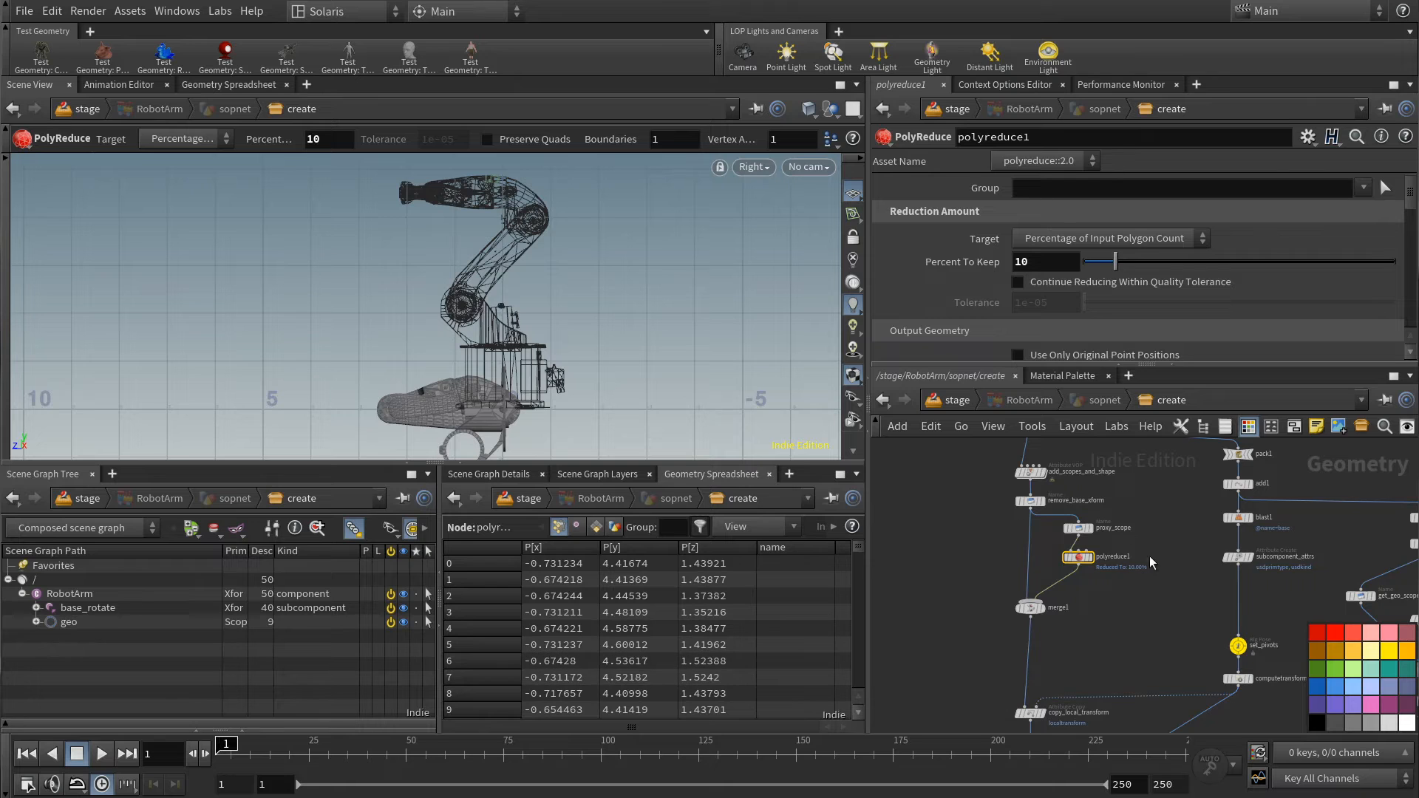
scroll(1129, 260, down, 10)
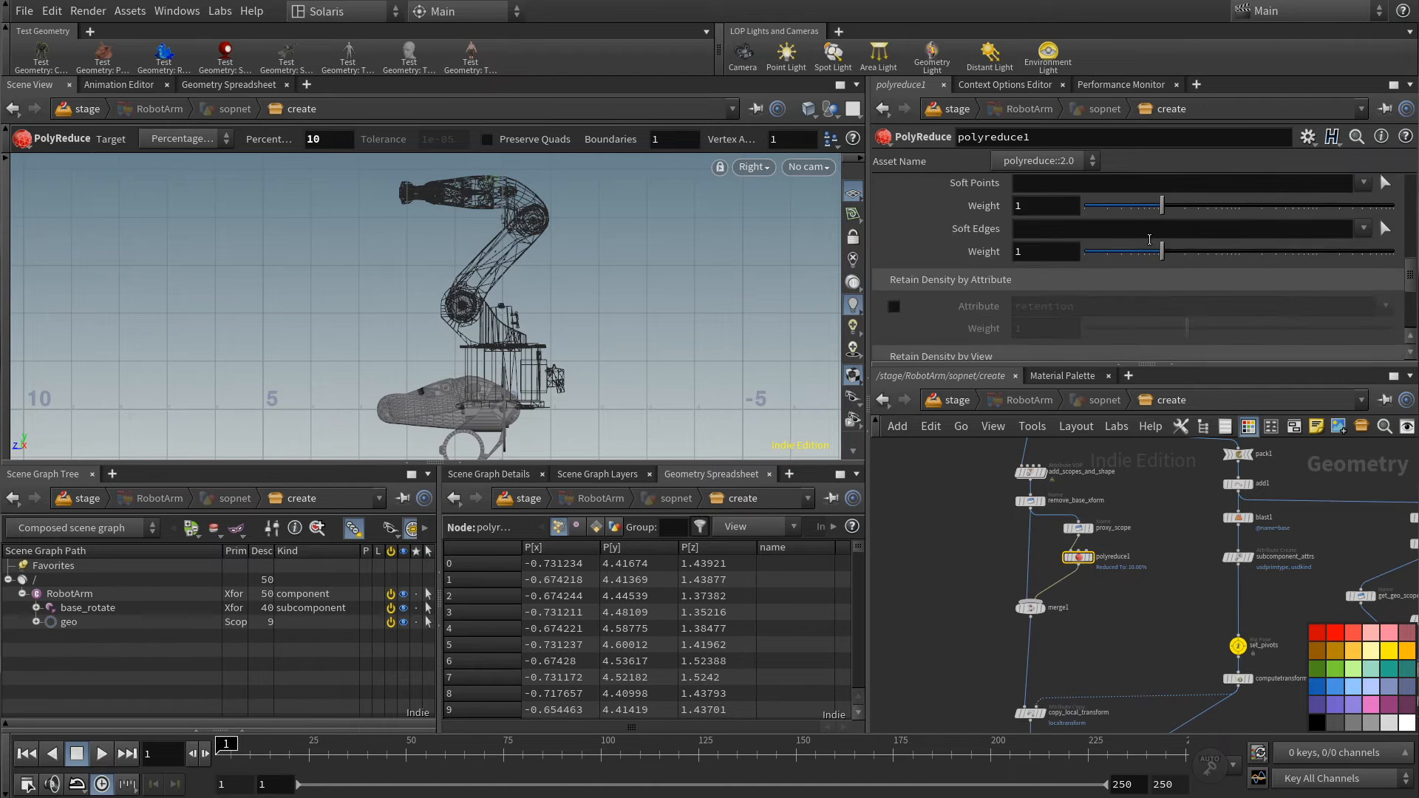
click(1059, 334)
click(1278, 325)
text(name)
key(Return)
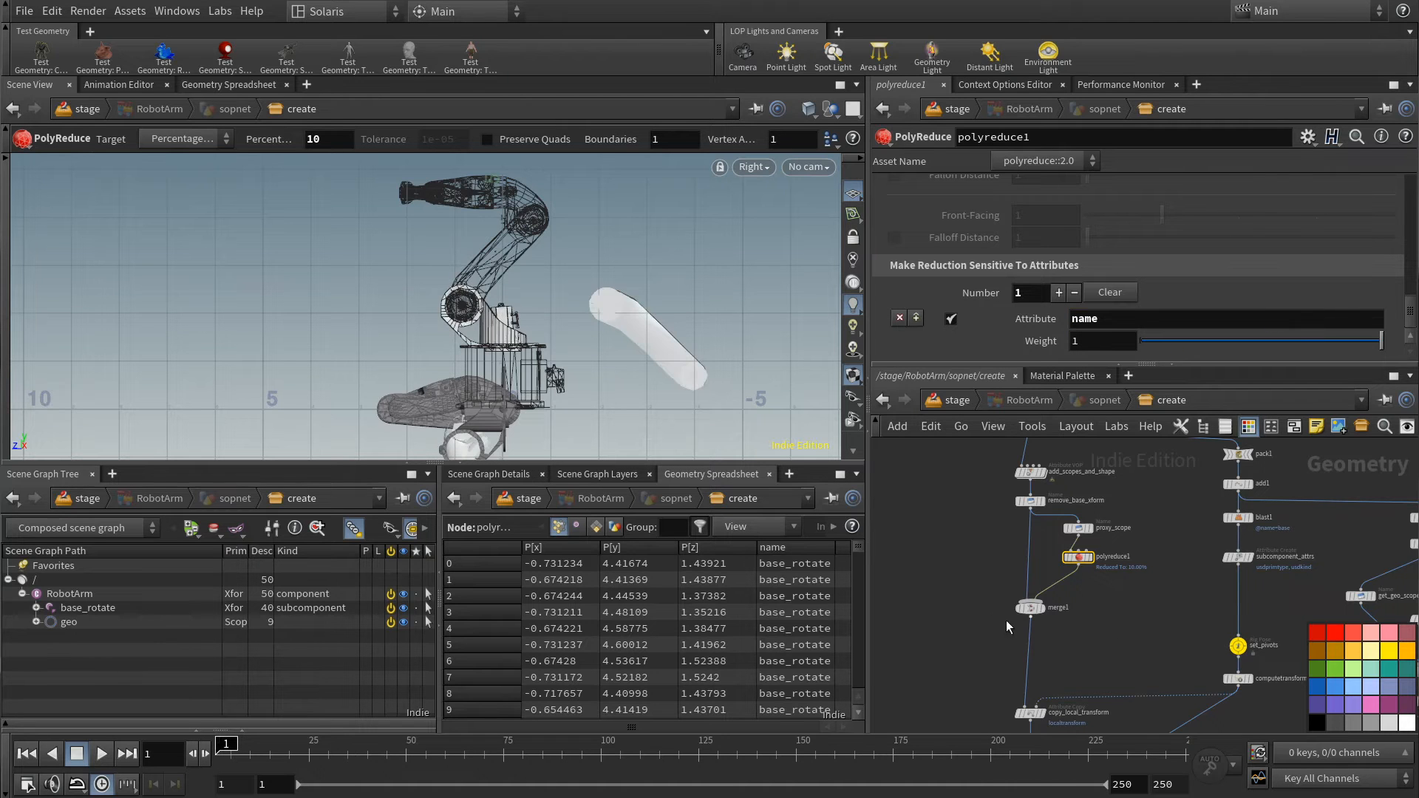
click(957, 400)
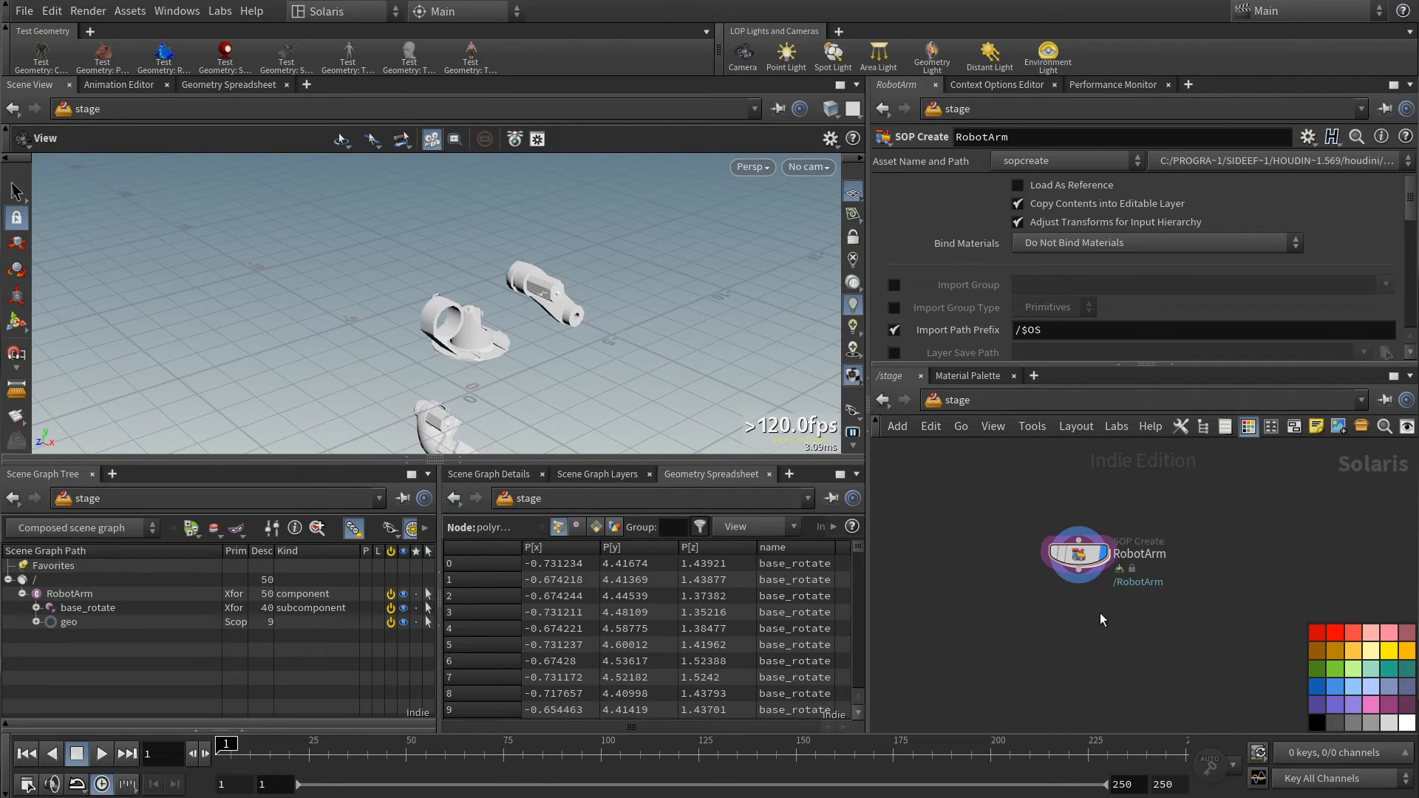
- Inside RobotArm, display computetransform1, append an Add node to it and name the new node make_skeleton
double_click(1076, 556)
middle_drag(1228, 712, 1113, 581)
scroll(1060, 566, up, 3)
click(1042, 524)
key(r)
key(Tab)
text(ad)
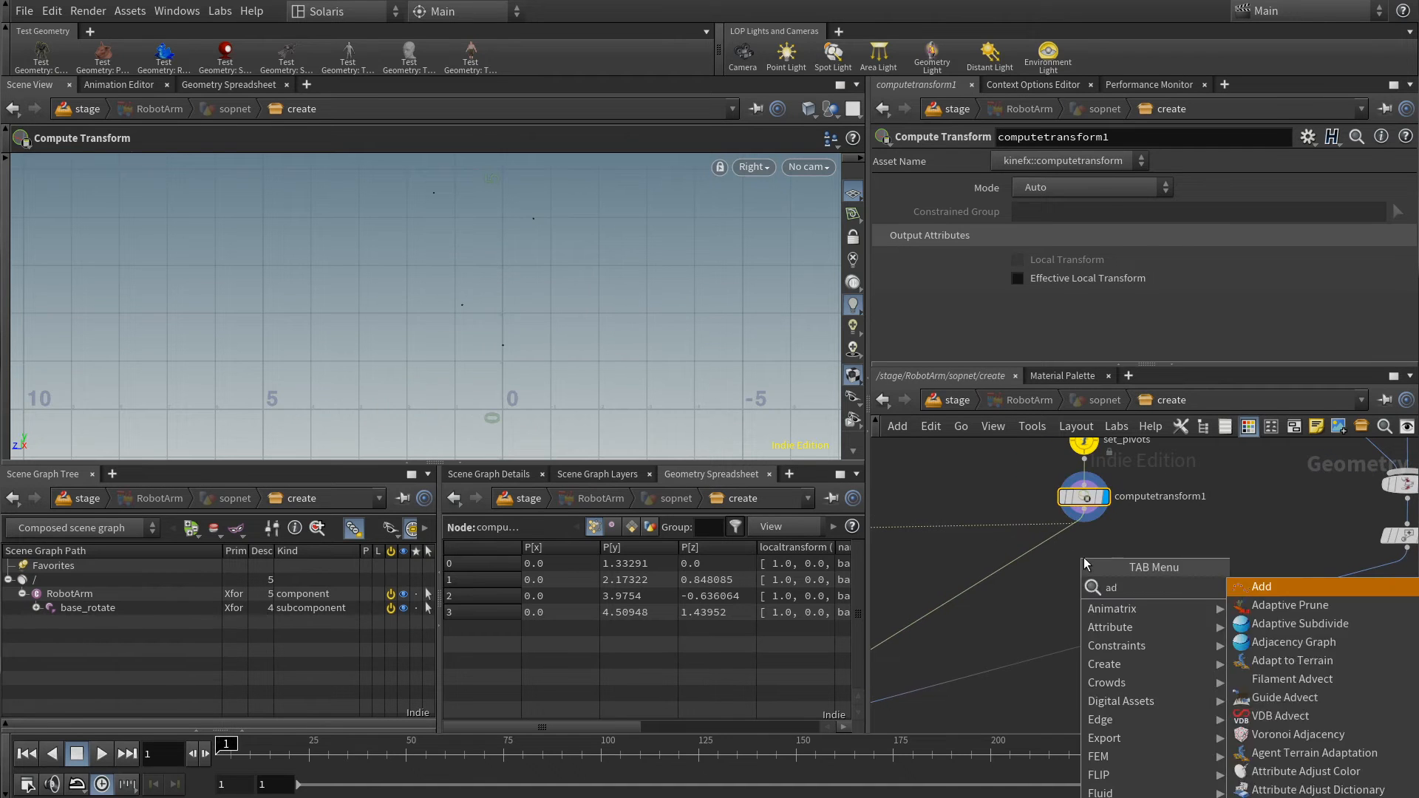
key(Return)
double_click(1128, 546)
text(make_skeleton)
key(Return)
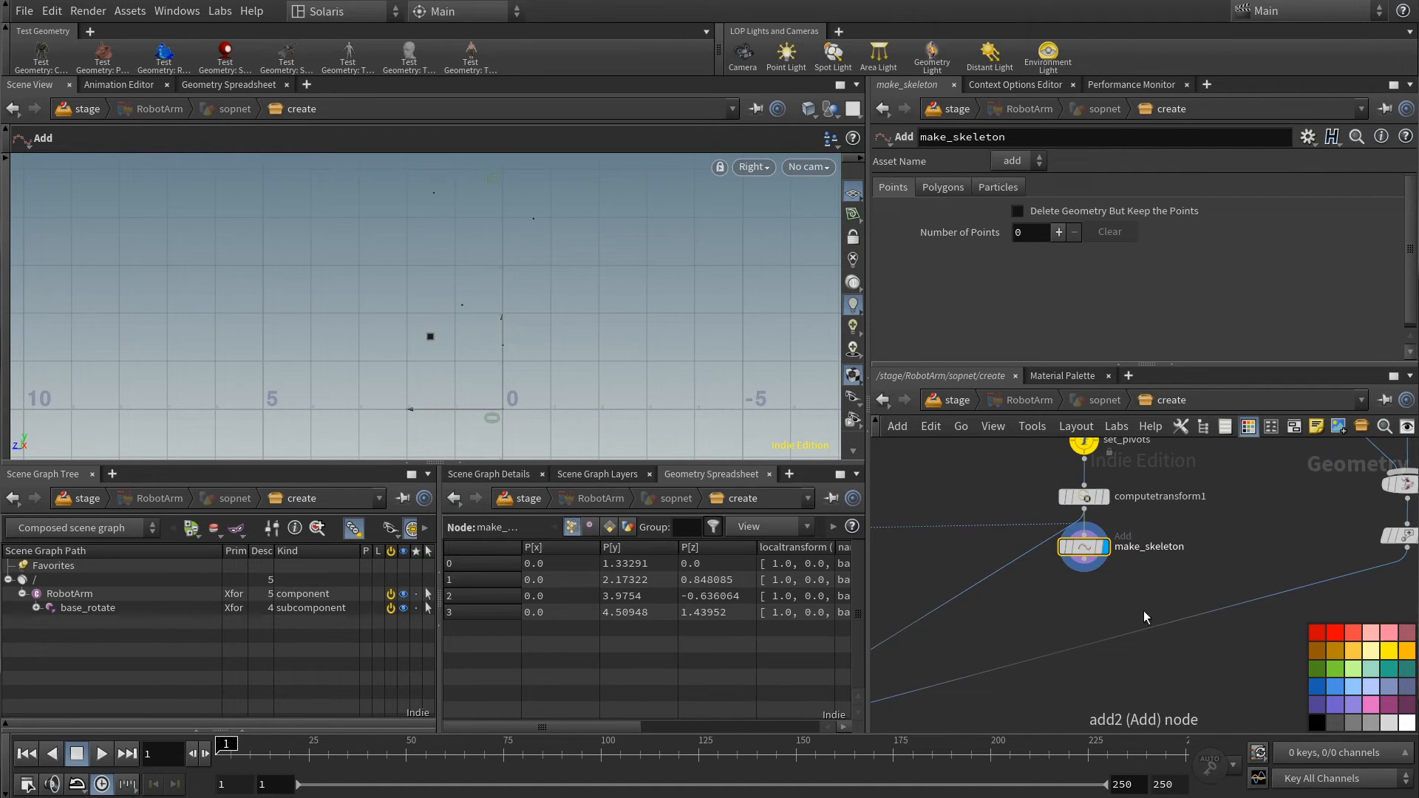
- Set make_skeleton to build polygons by group from all points, and append a Compute Transform node
click(964, 187)
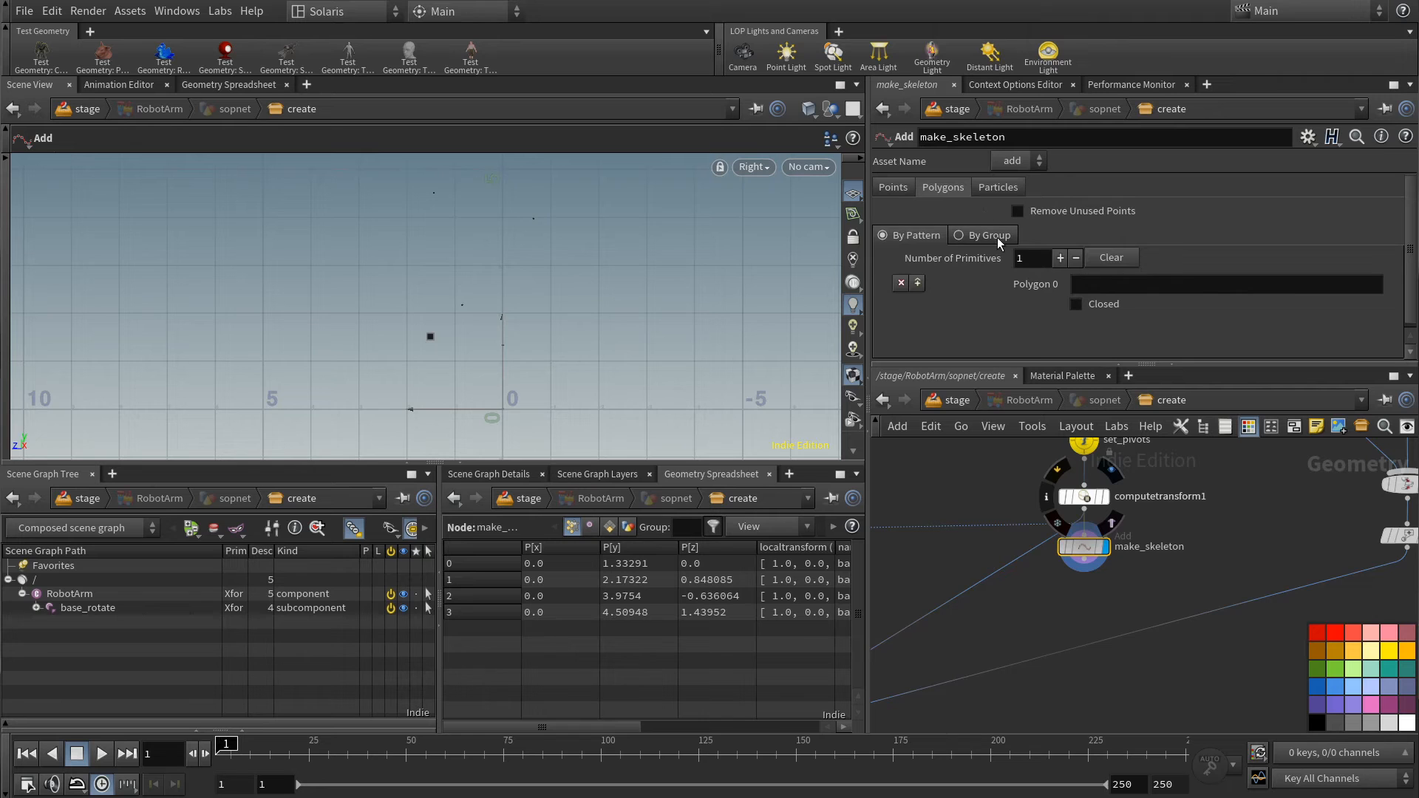
click(996, 237)
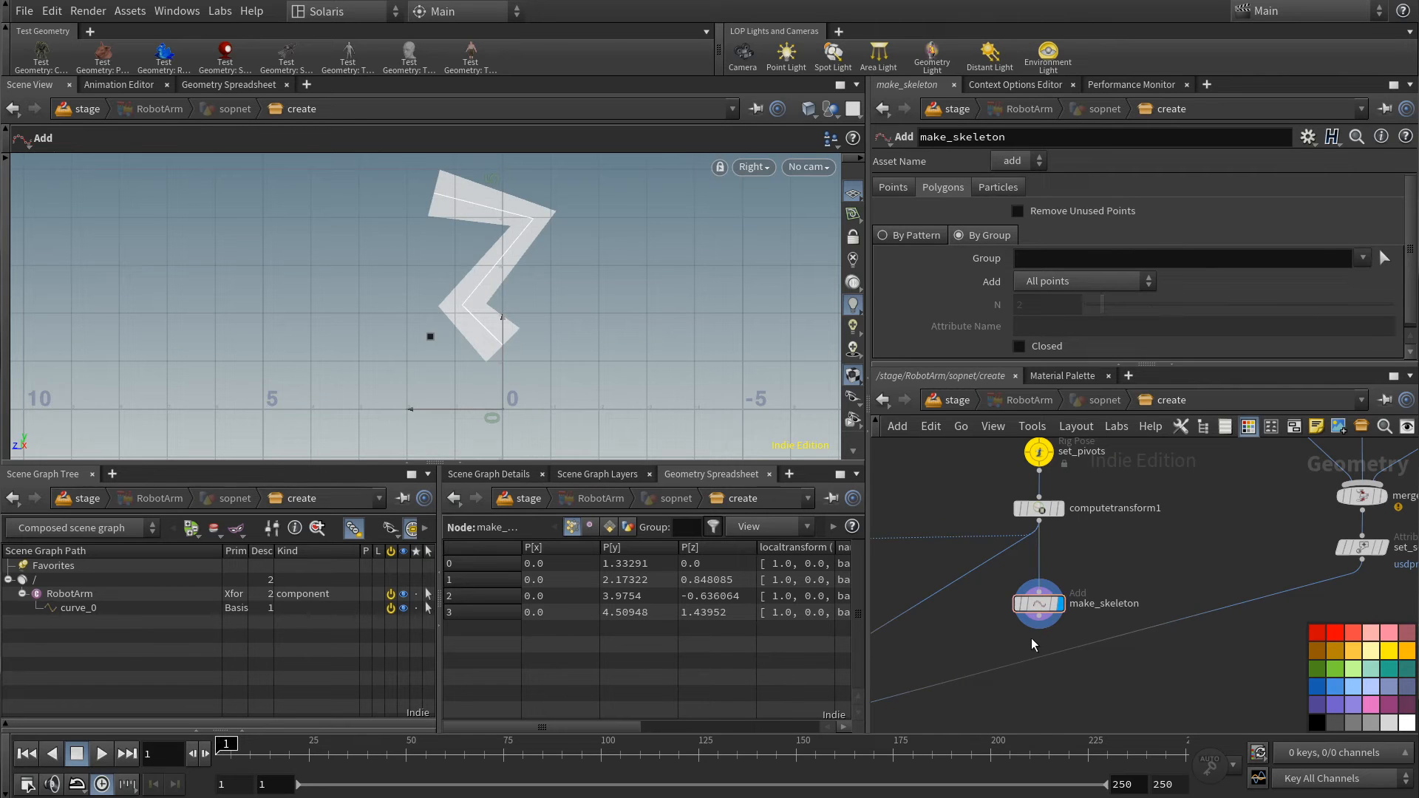
key(Tab)
text(compute)
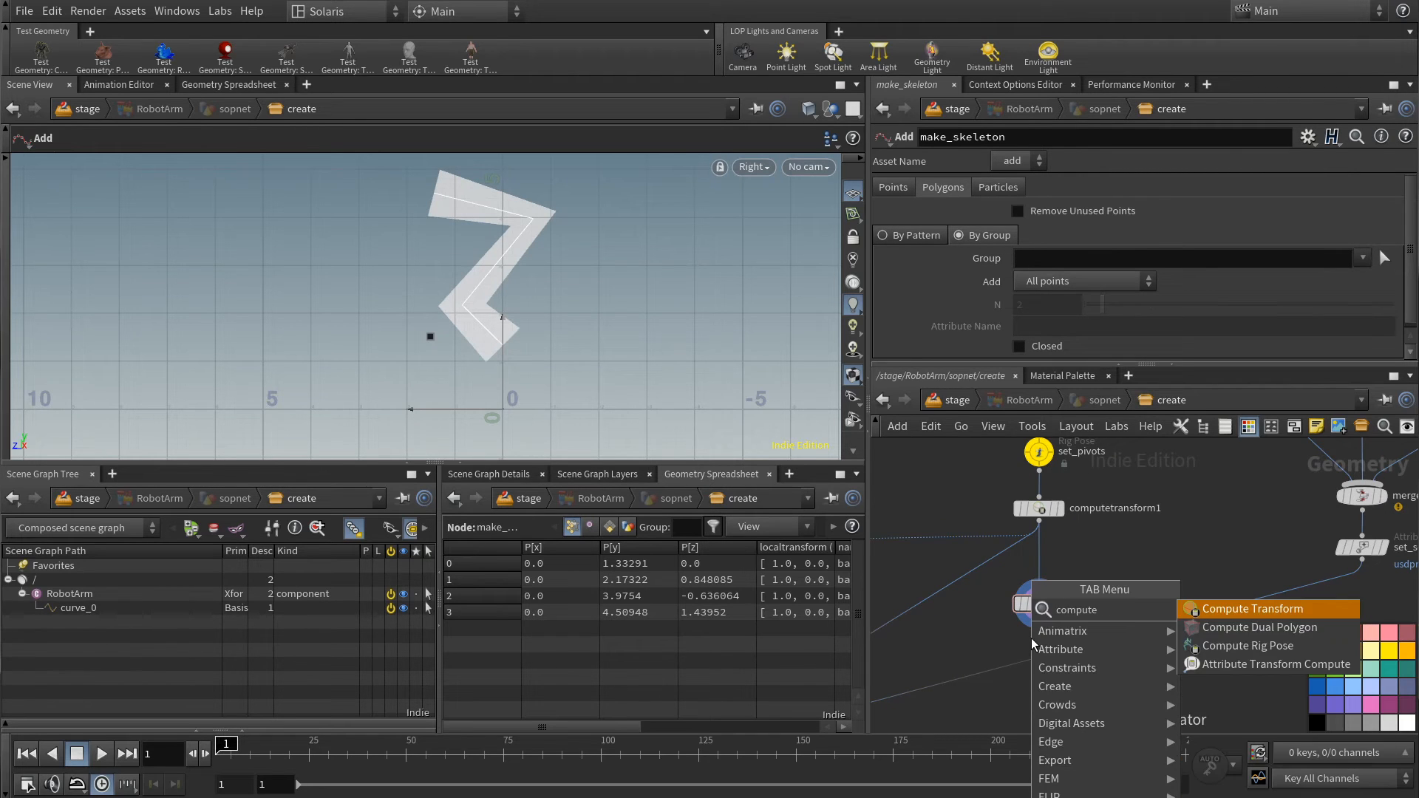
key(Return)
click(1032, 641)
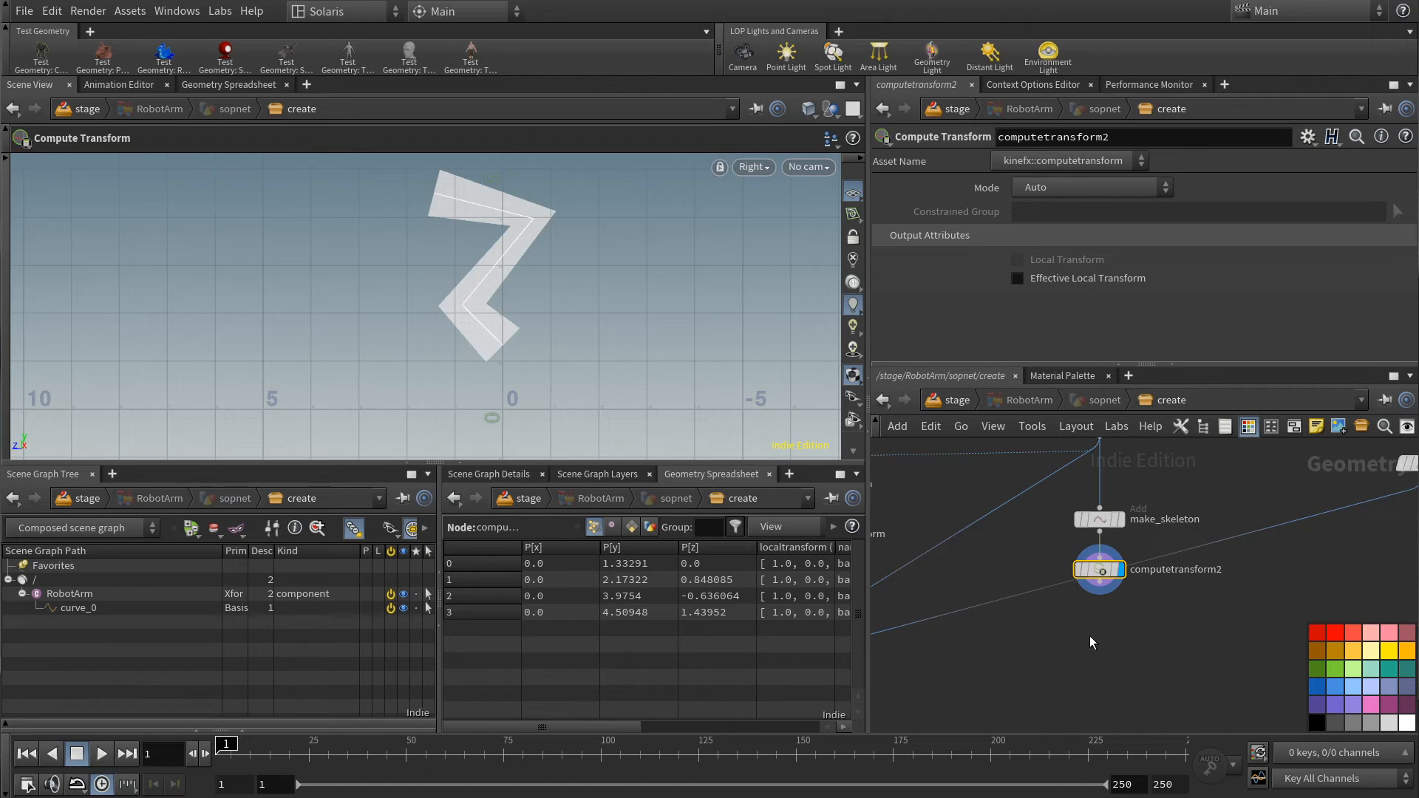
- Append a Point VOP below computetransform2 and name it apply_local_transform
key(Tab)
text(povop)
key(Return)
text(apply_local_transform)
key(Return)
- Feed apply_local_transform into merge_hierarchy and rearrange the network so merge_hierarchy and OUTPUT sit below the skeleton branch
scroll(1085, 538, down, 3)
drag(1085, 520, 1143, 600)
scroll(1240, 599, down, 3)
middle_drag(1242, 596, 1135, 619)
scroll(1219, 630, down, 2)
drag(1246, 625, 1137, 450)
scroll(1118, 681, up, 3)
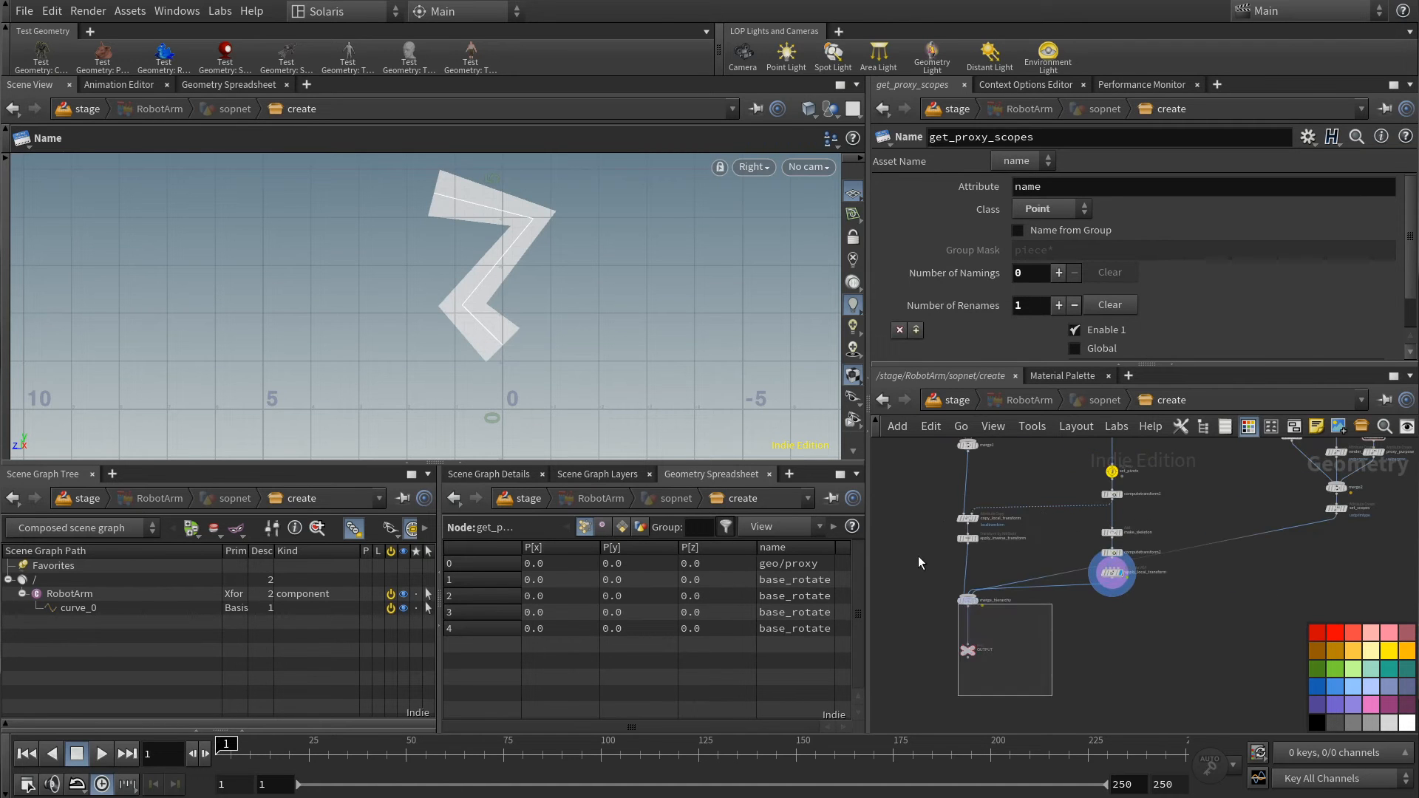
drag(918, 555, 918, 556)
drag(968, 600, 1112, 677)
click(1165, 597)
middle_drag(1124, 626, 1119, 682)
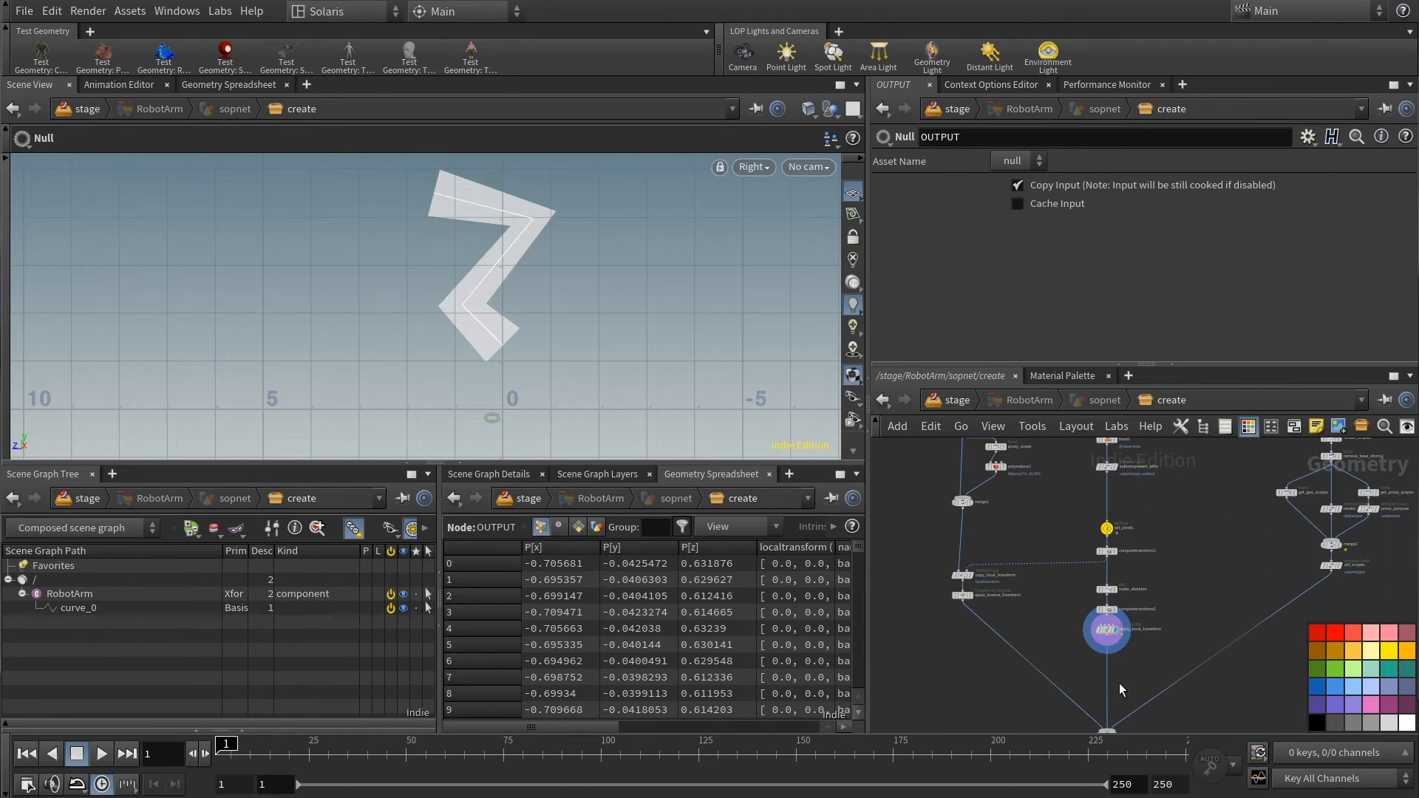
- Inside apply_local_transform, add a Bind node and set its attribute name to localtransform
double_click(1107, 630)
key(Tab)
text(bin)
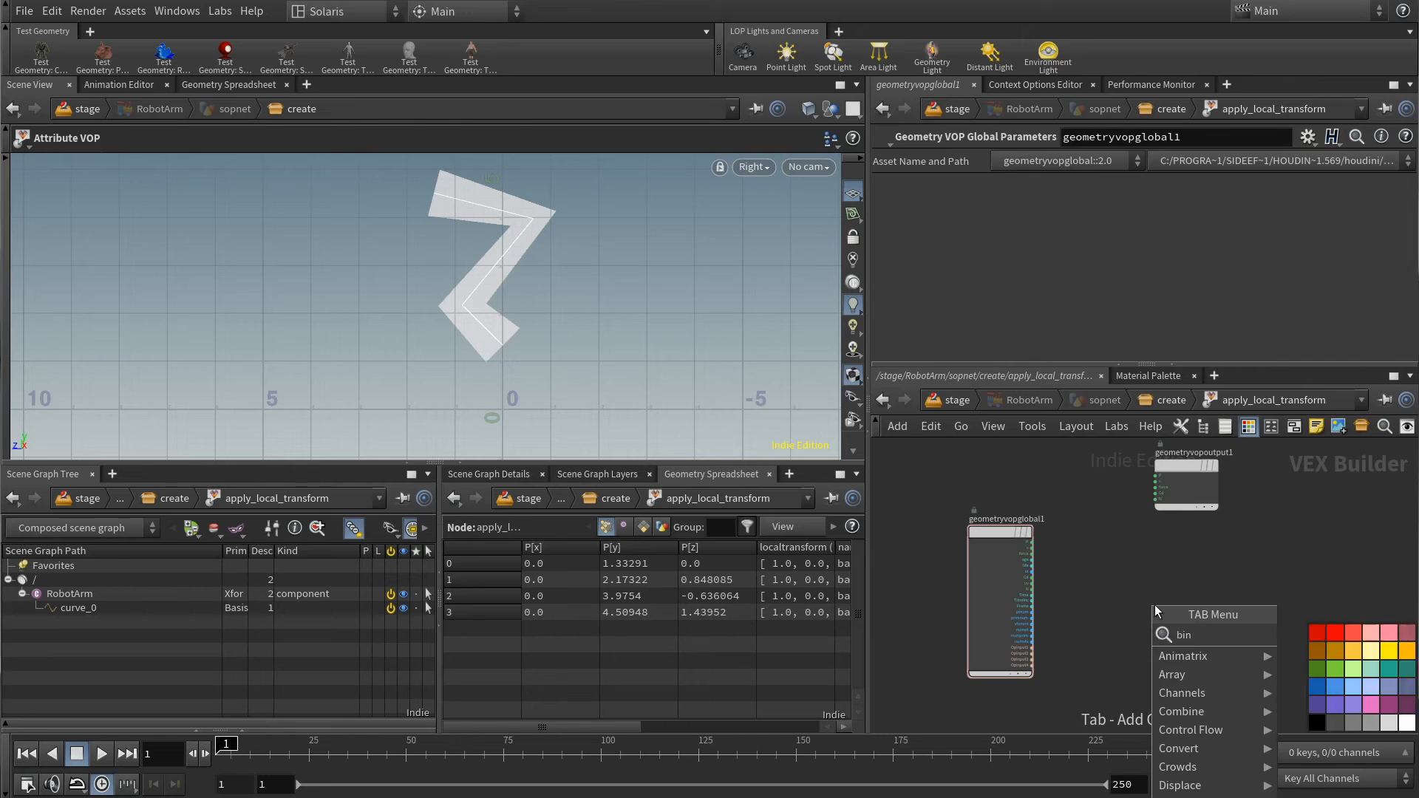
key(Return)
click(1110, 628)
double_click(1158, 186)
text(localtransform)
key(Return)
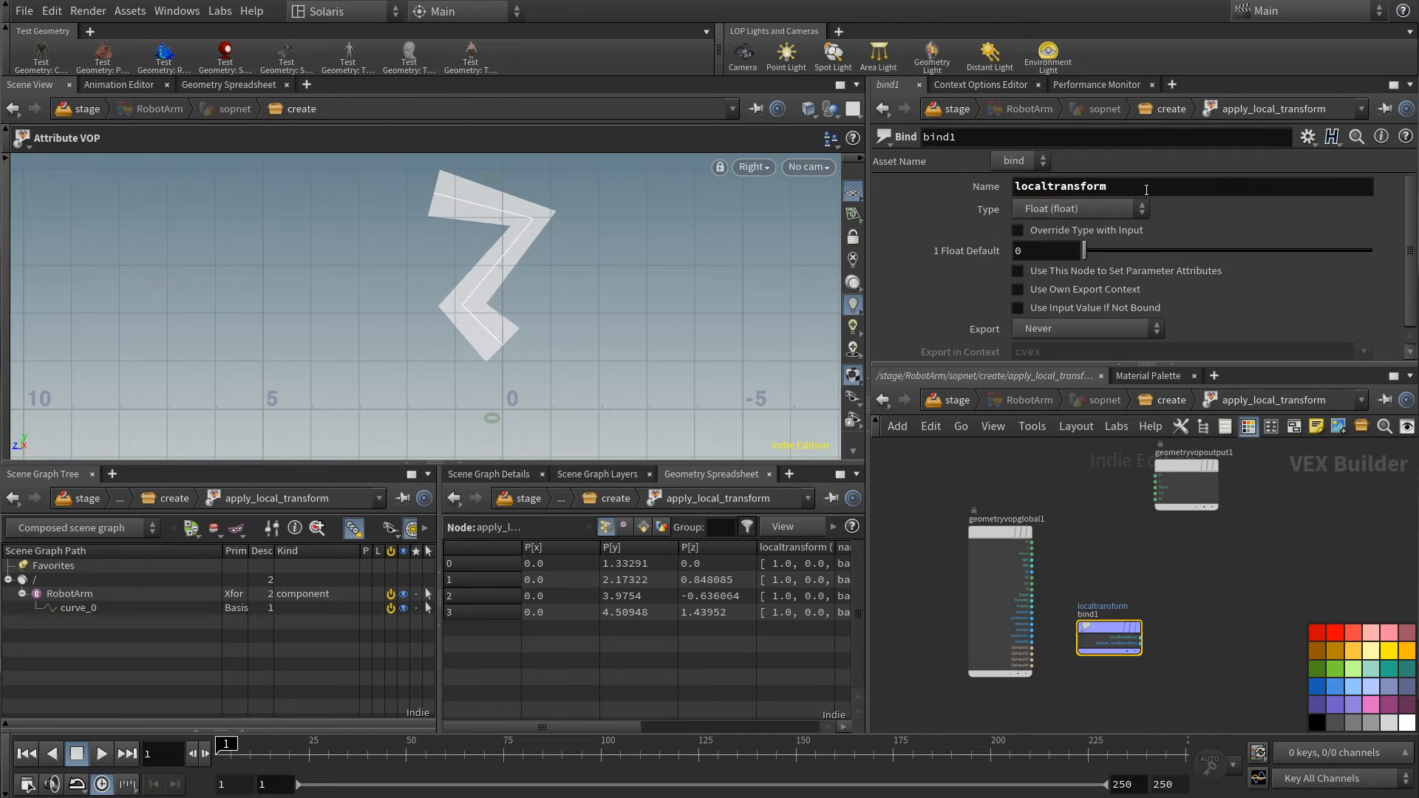
- Set the localtransform bind's type to 16 Floats (matrix) and add a Bind Export node beside it
click(1102, 208)
click(1068, 470)
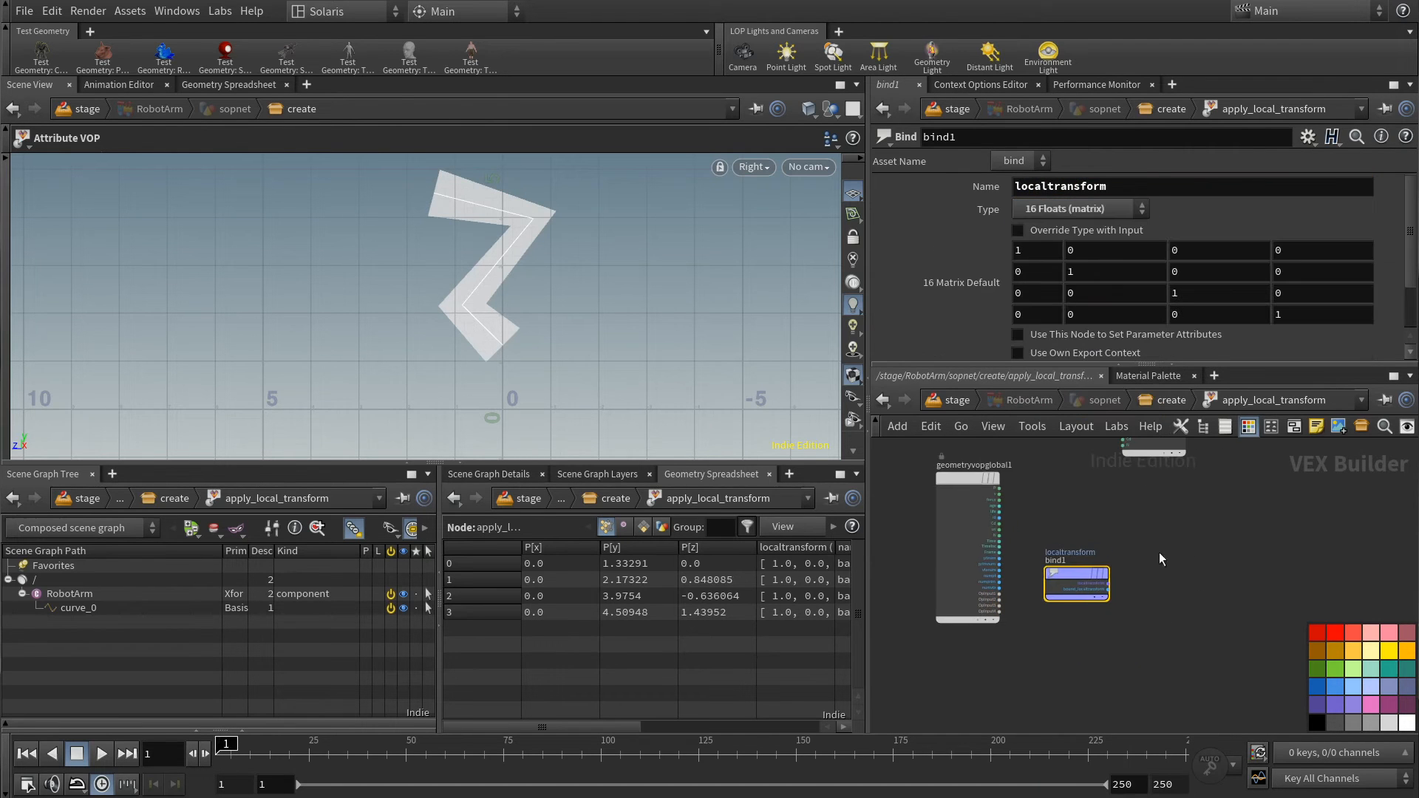
key(Tab)
text(bind expo)
key(Return)
click(1227, 583)
- Set the new export bind's attribute name to transform and its type to 9 Floats (matrix3)
double_click(1077, 187)
text(transform)
key(Return)
click(1079, 208)
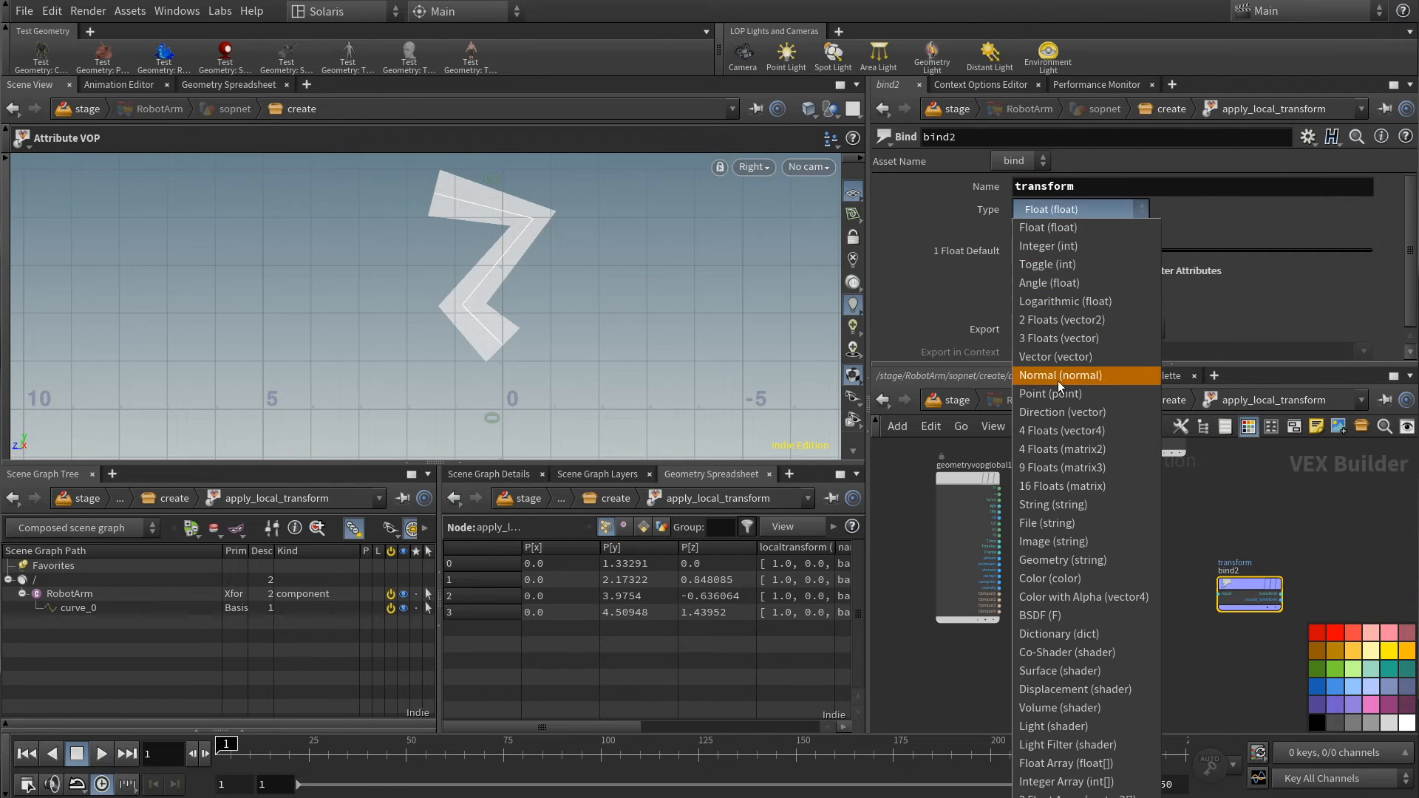
click(1064, 471)
scroll(1158, 580, up, 3)
middle_drag(1174, 580, 1155, 599)
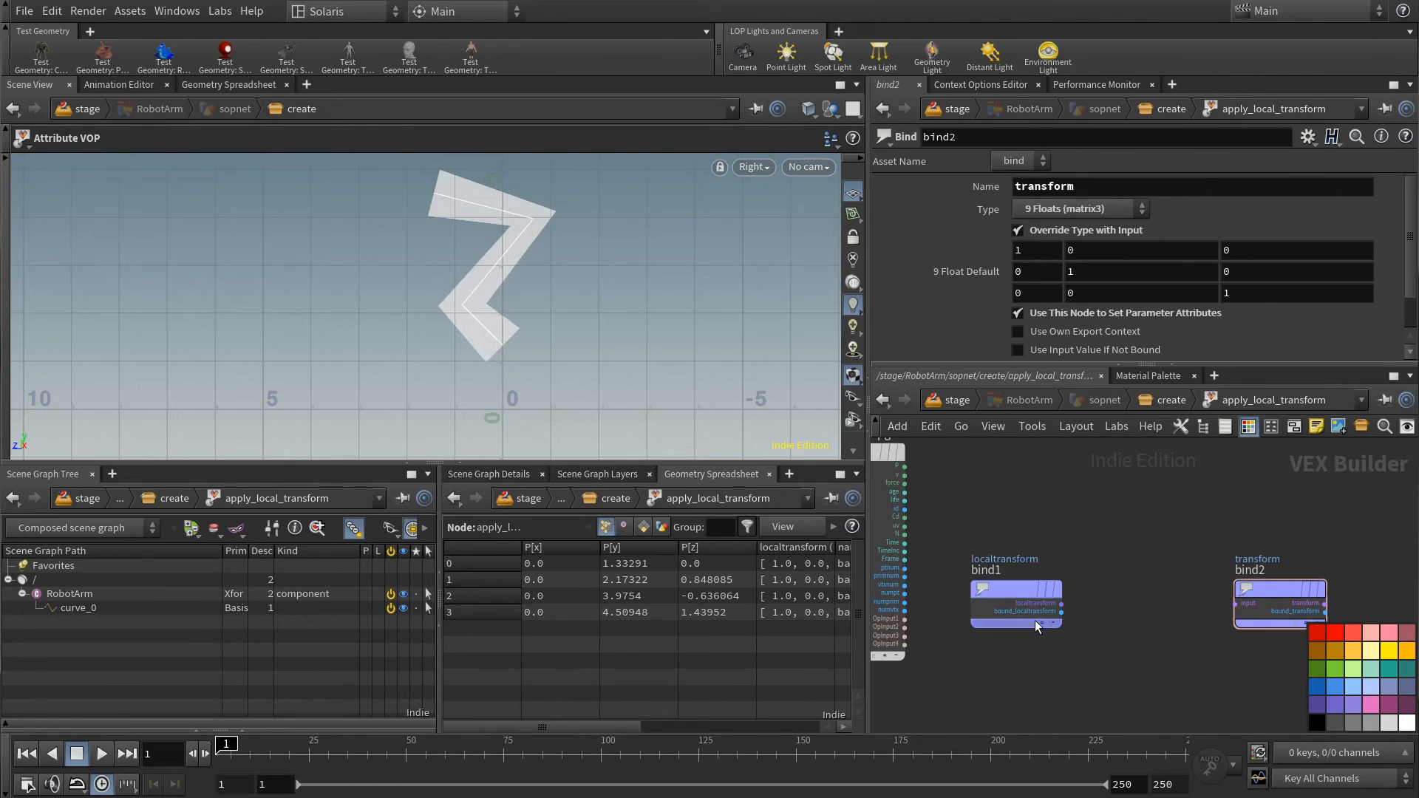
- Wire localtransform into the transform bind's input and turn off Override Type with Input on that bind
click(1062, 603)
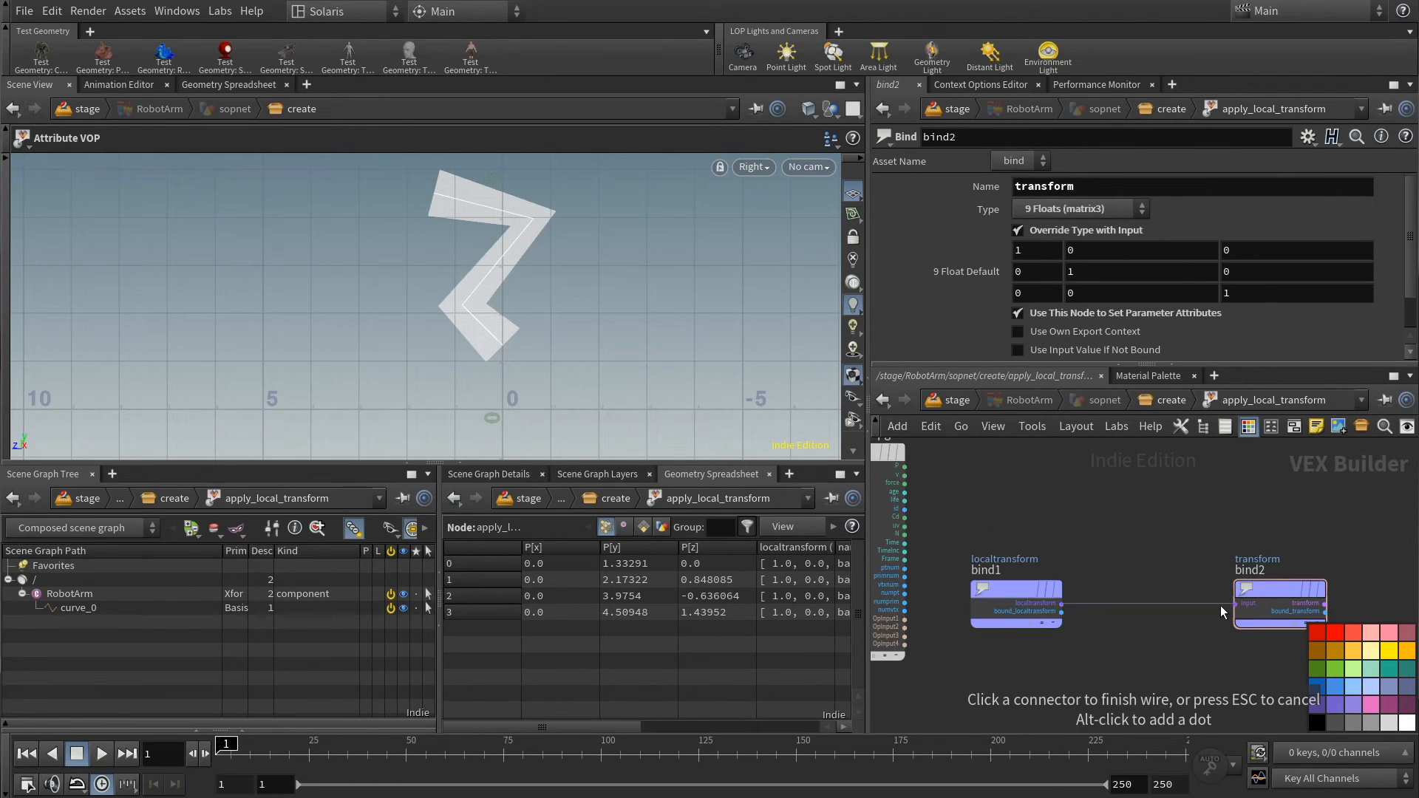
click(1222, 606)
click(1280, 626)
click(1089, 231)
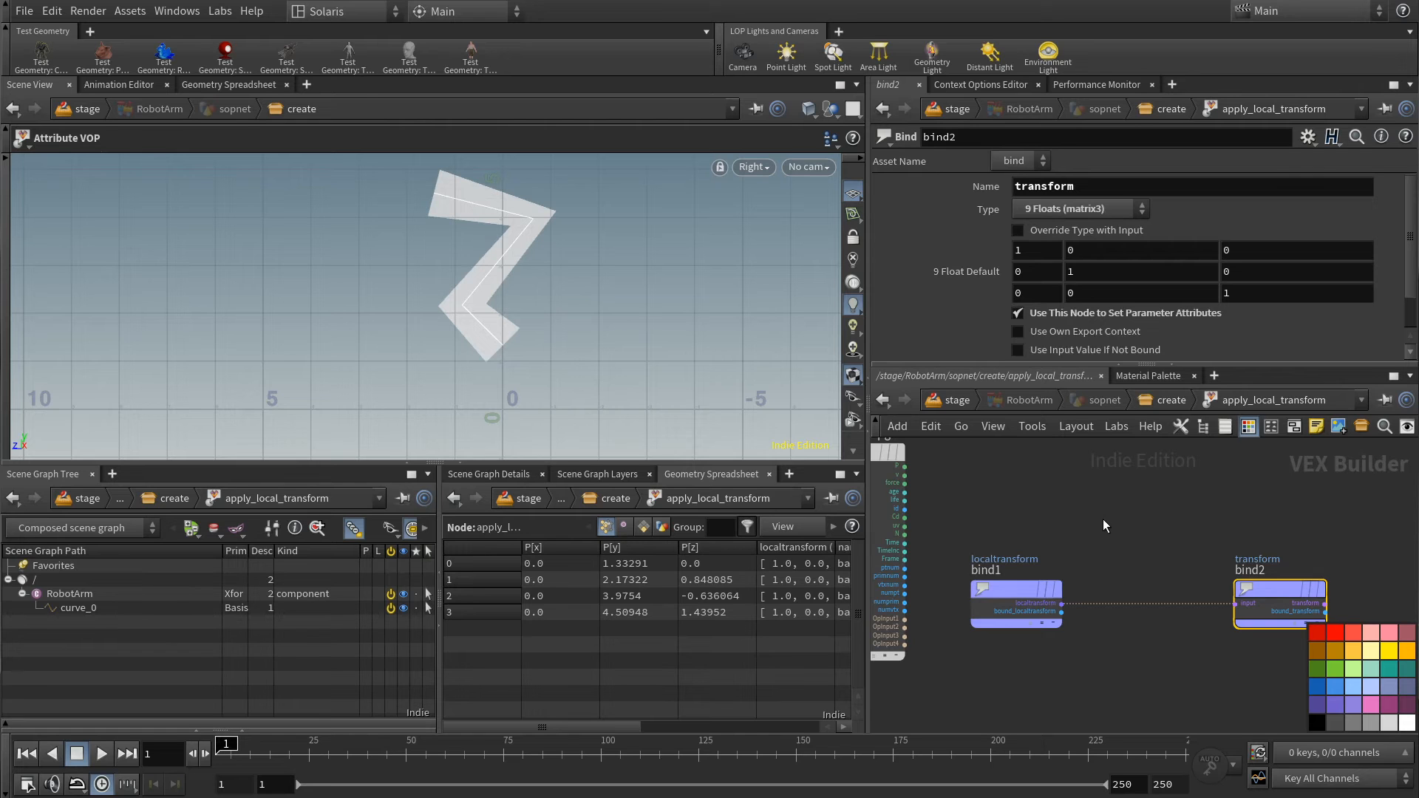
- Add an Extract Transform node and feed the localtransform matrix into its xform input
key(Tab)
text(extrac)
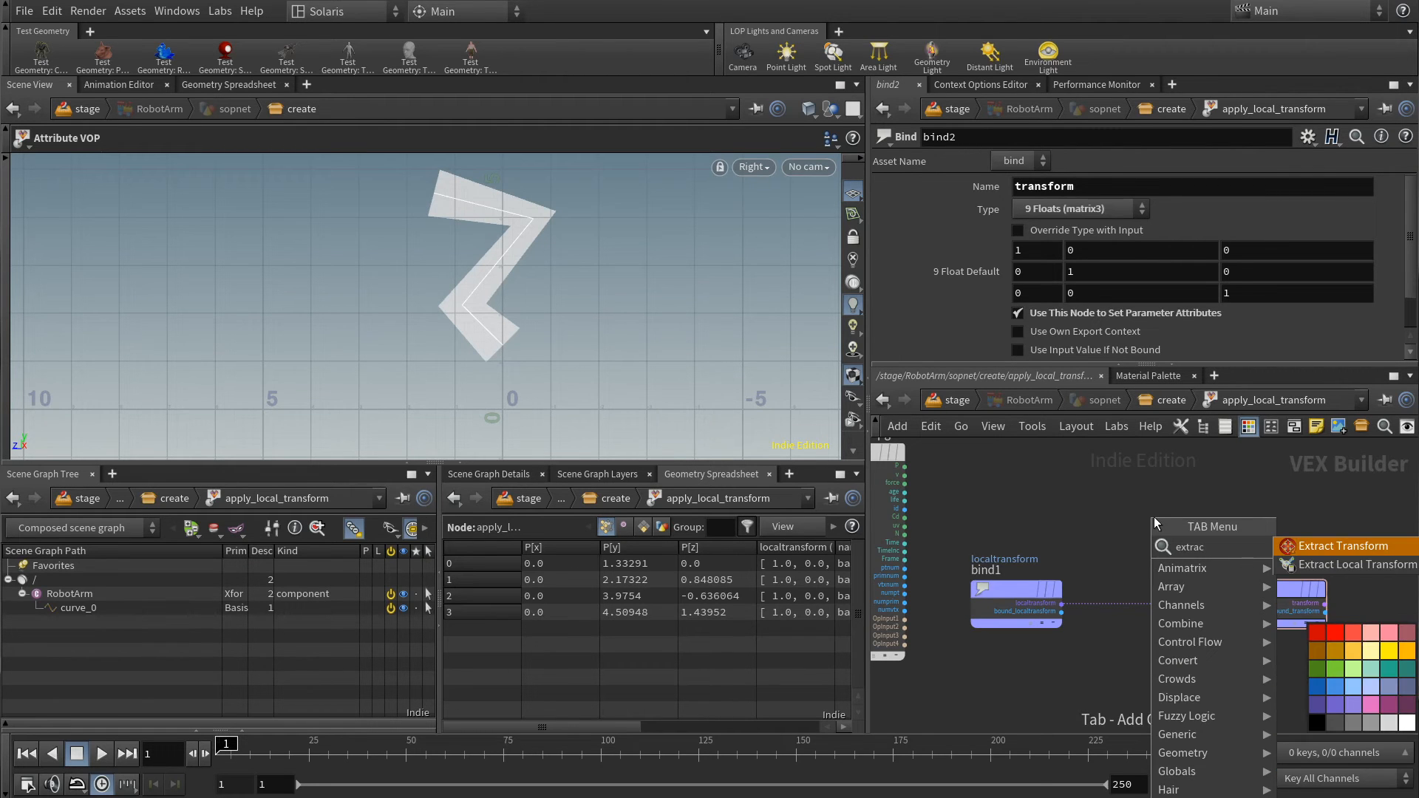
key(Return)
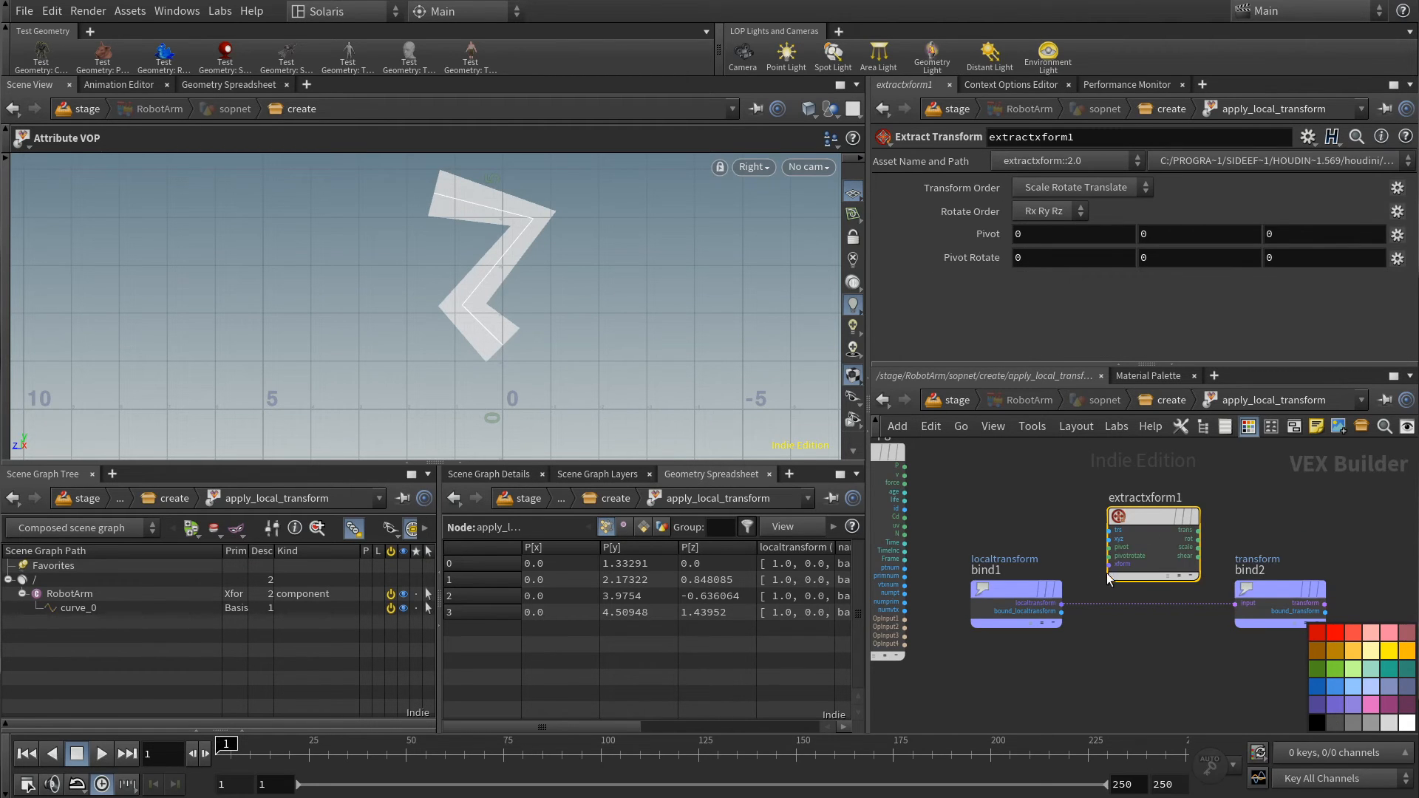
click(1062, 603)
click(1108, 565)
- Connect the Extract Transform node's translation output to P on geometryvopoutput1 and tidy the node layout
middle_drag(1266, 528, 1139, 596)
click(1073, 602)
middle_drag(1096, 526, 1158, 581)
click(1019, 510)
drag(1054, 482, 1217, 570)
middle_drag(1035, 721, 1013, 607)
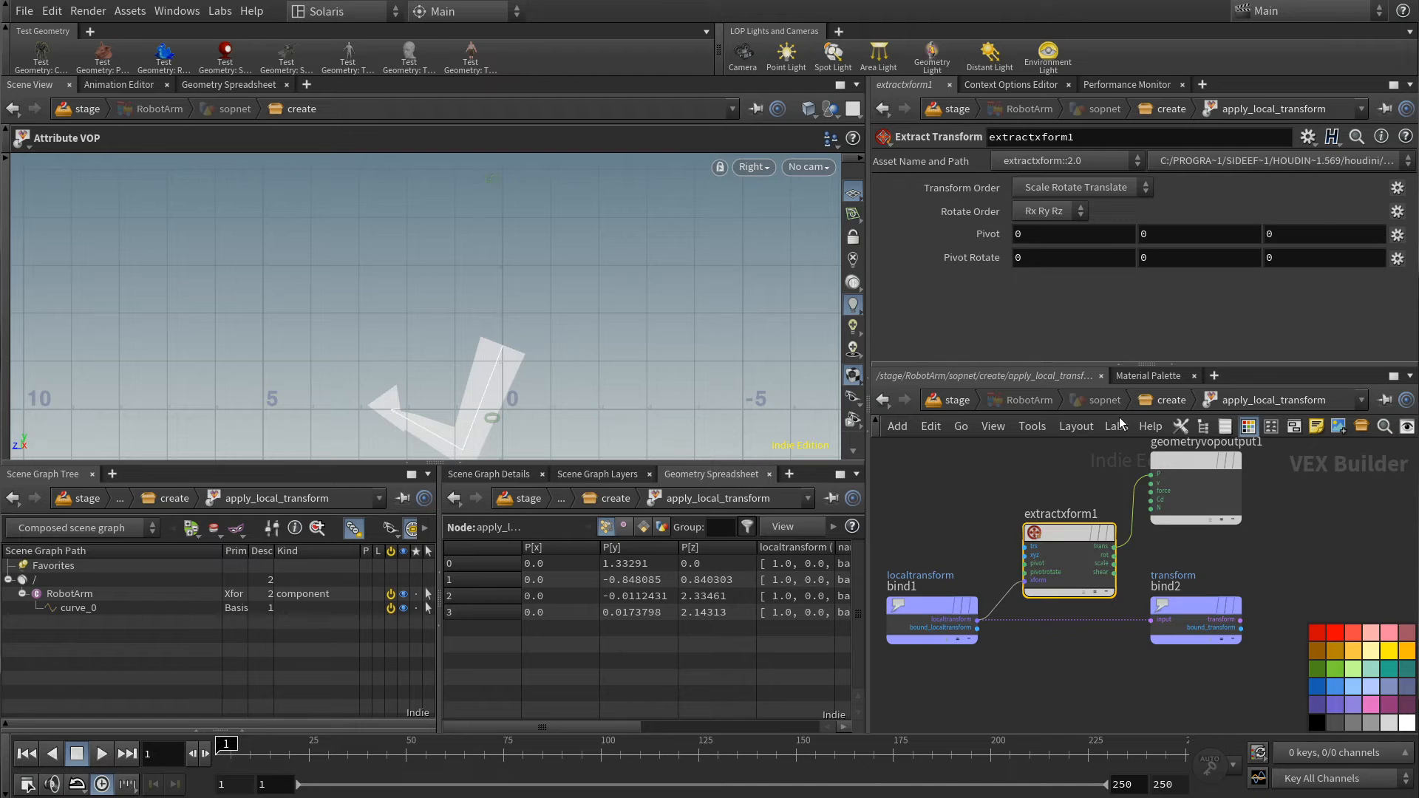
- Return to the create network and insert an Add node between apply_local_transform and merge_hierarchy
click(882, 400)
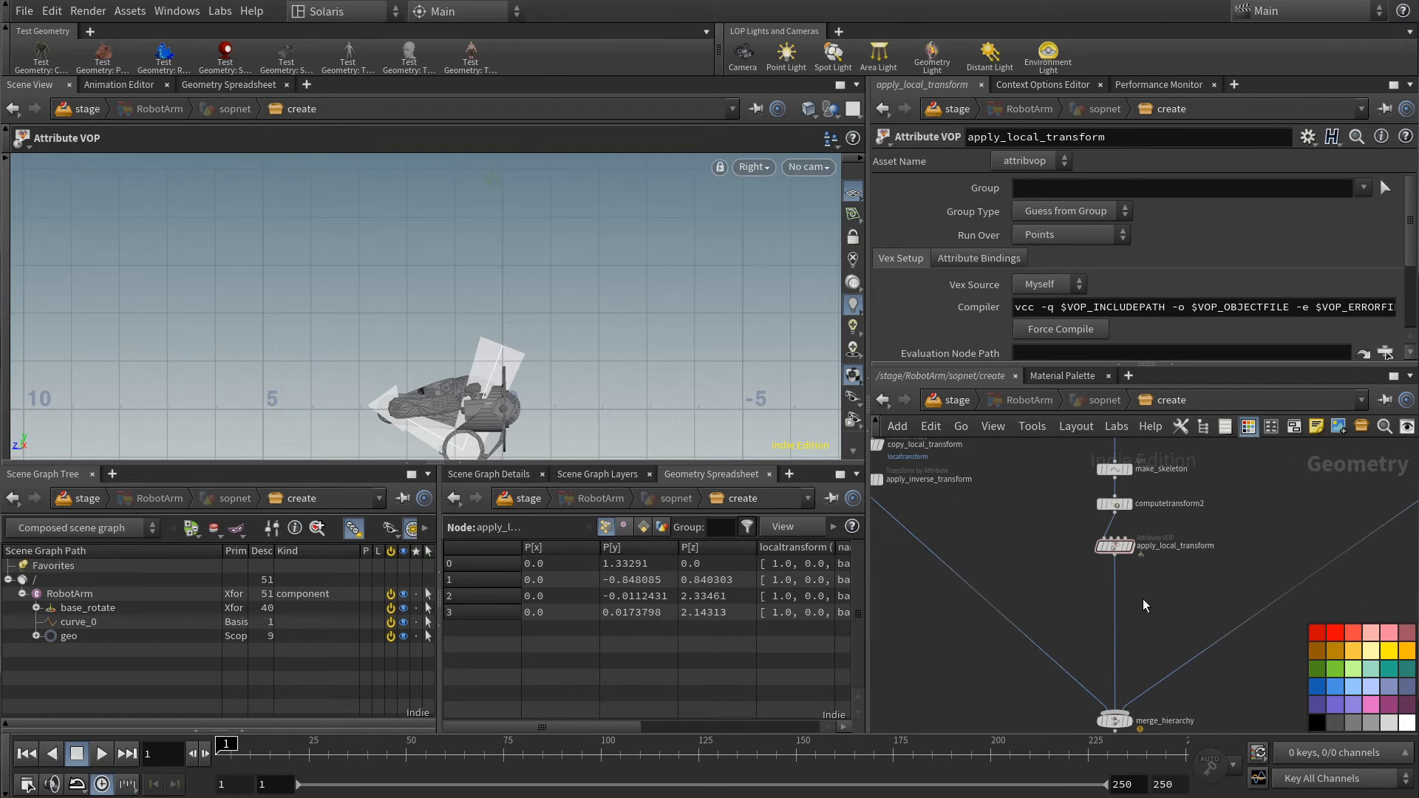
key(Tab)
text(null)
key(Return)
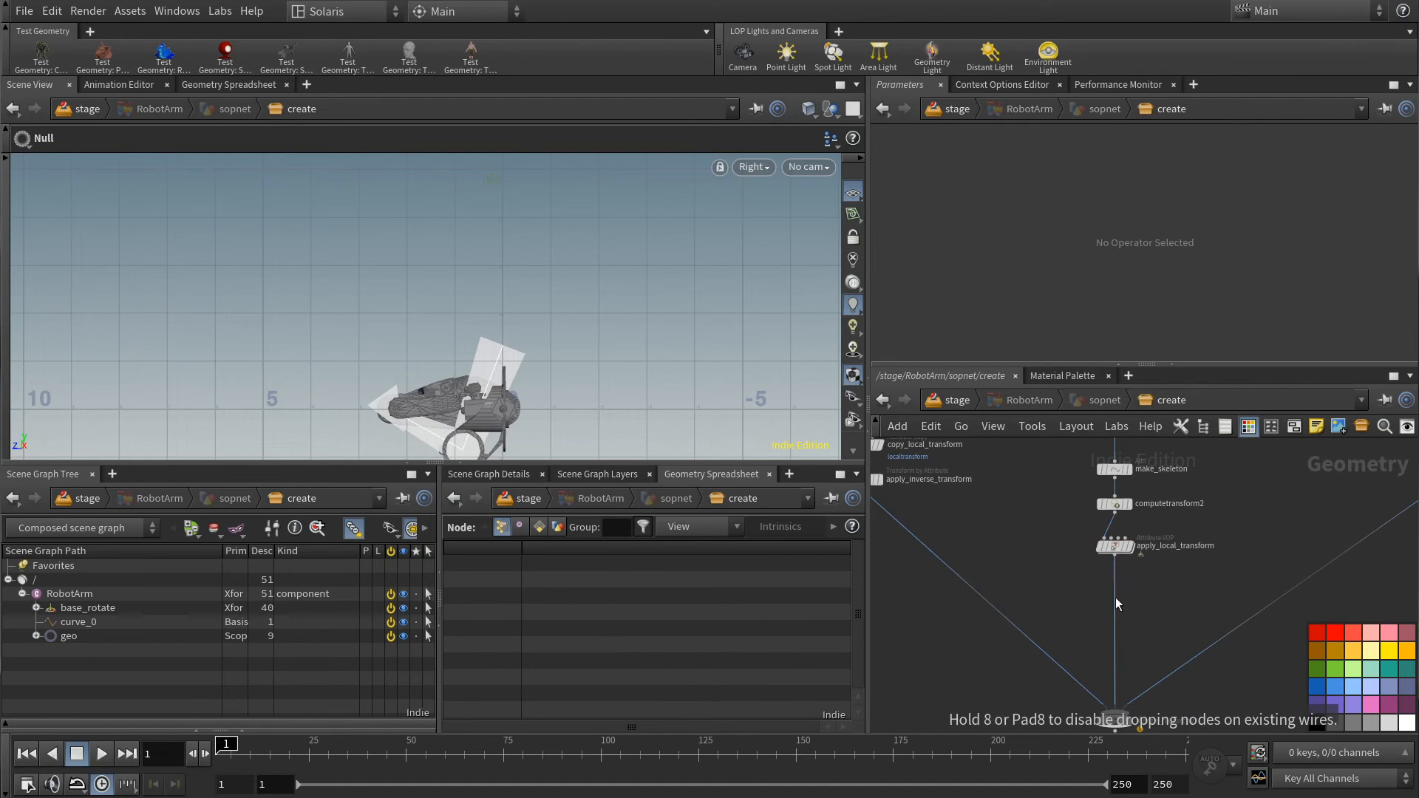
click(1116, 597)
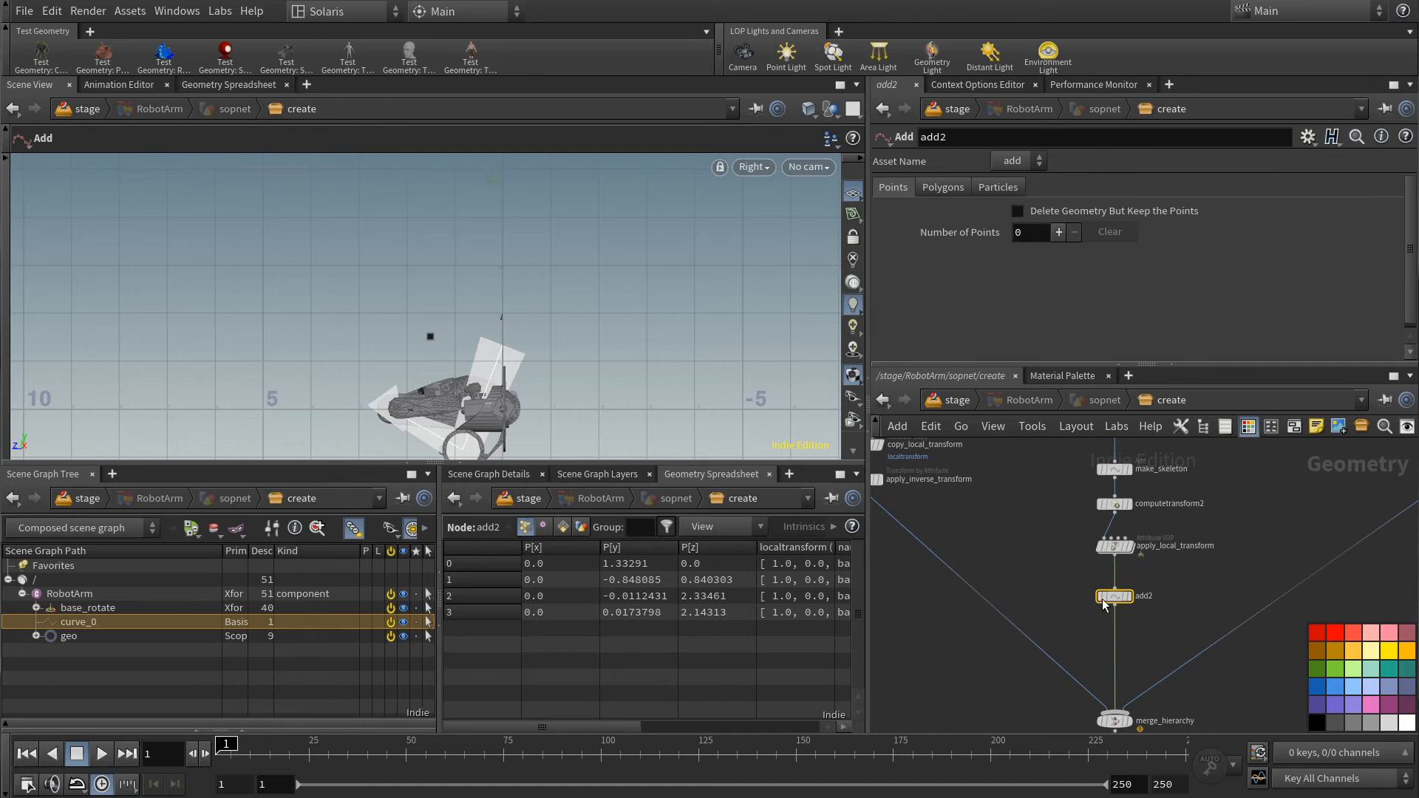
- Make the Add node delete geometry but keep the points, and rename it delete_skeleton
click(1018, 212)
double_click(1146, 596)
text(delete_skeleton)
key(Return)
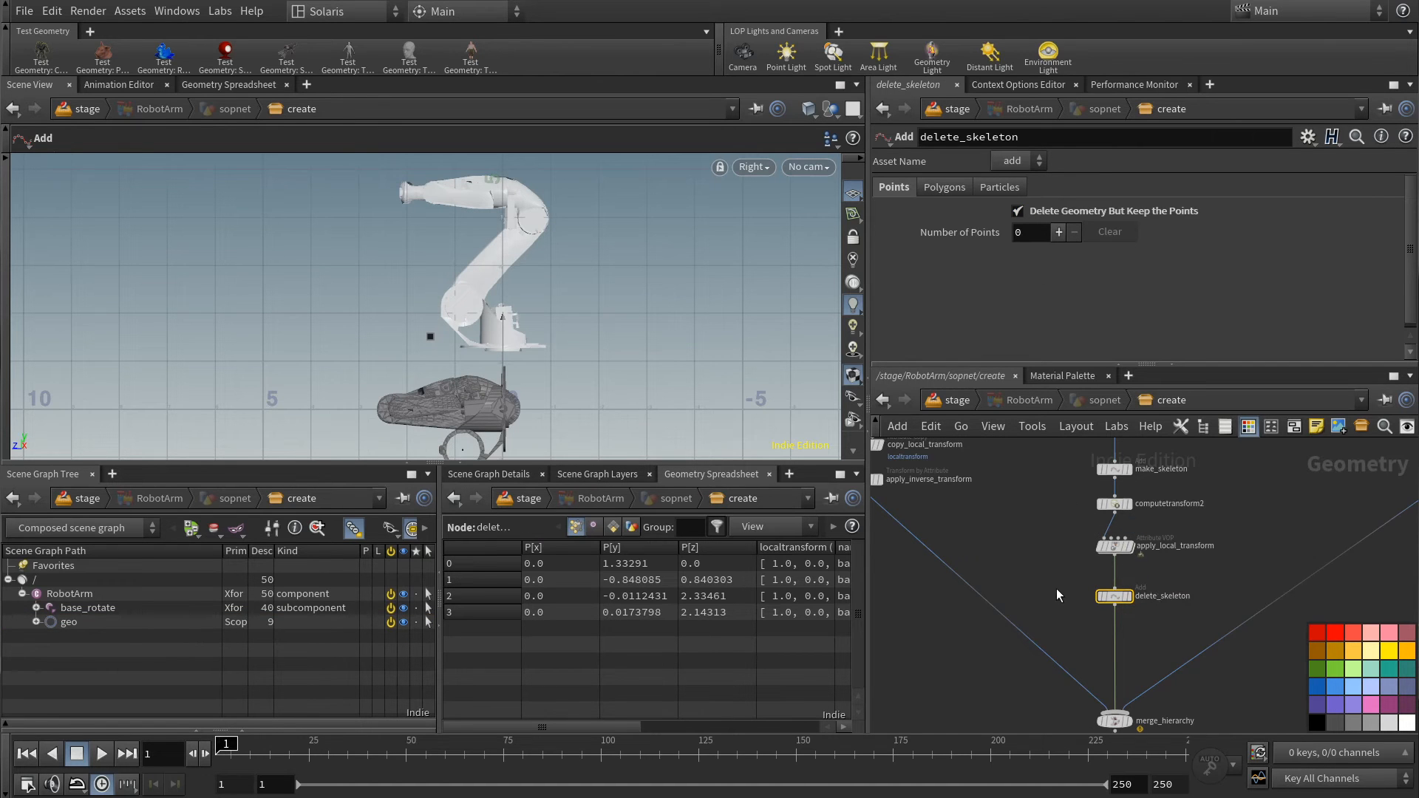
- Inspect the imported RobotArm at stage level and return to its create network
scroll(1080, 624, down, 3)
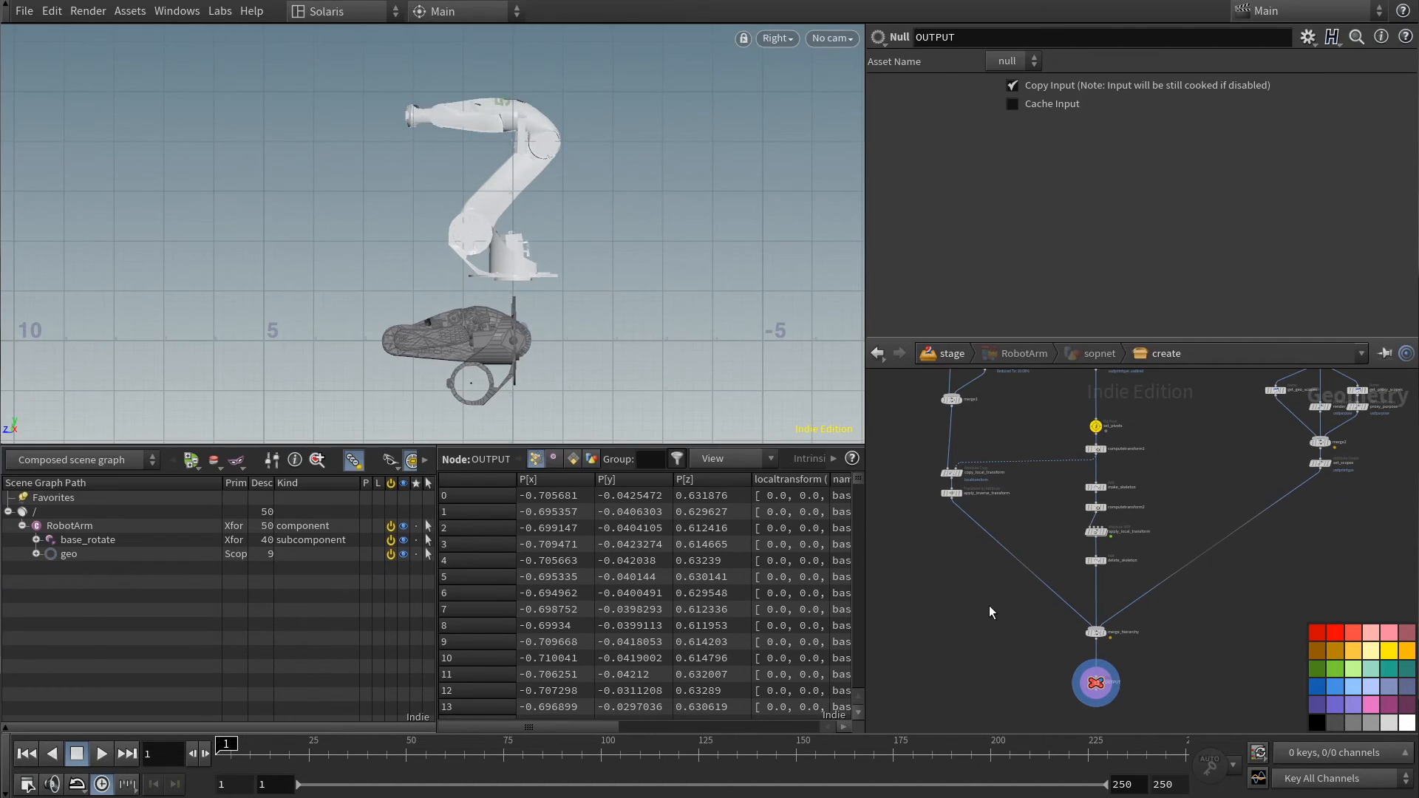
click(949, 360)
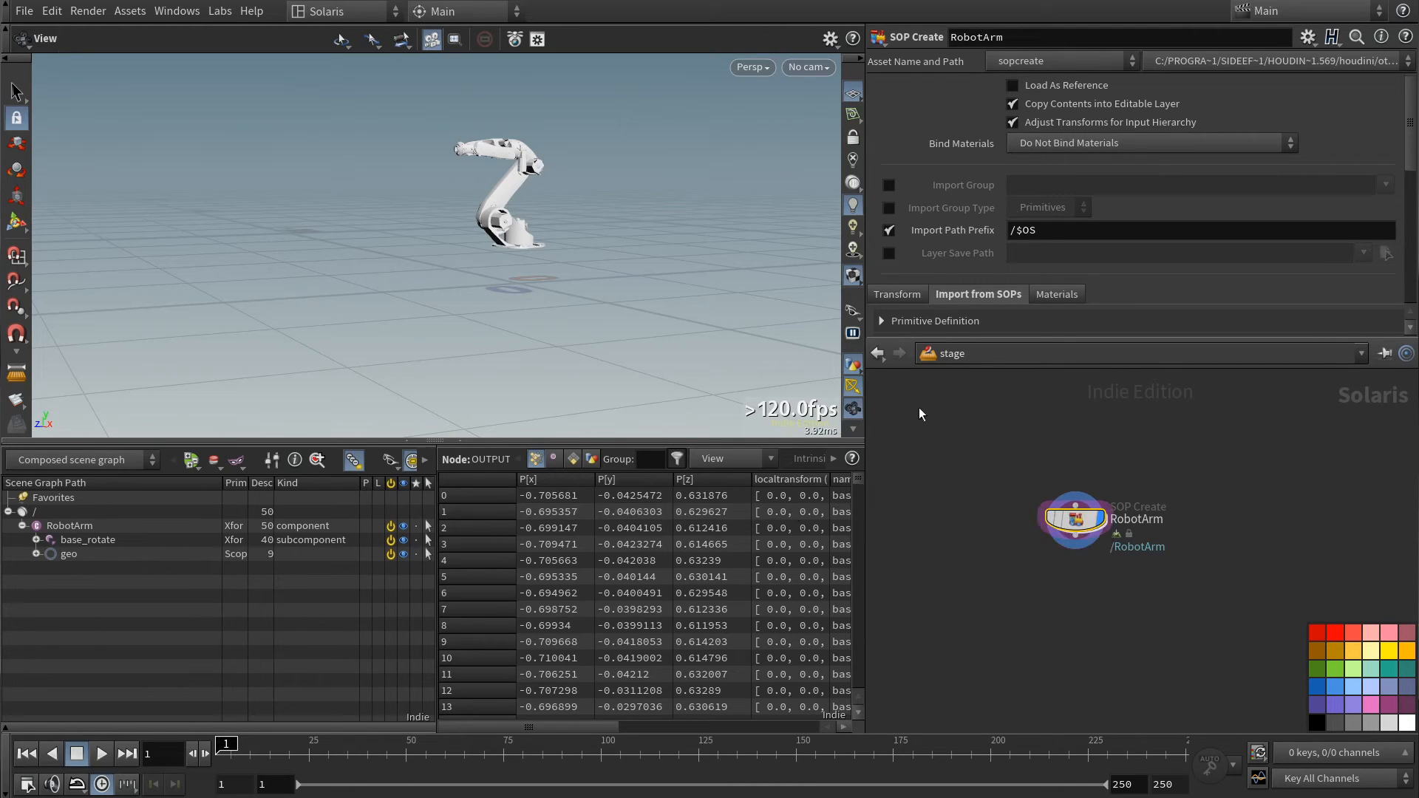
double_click(1081, 516)
middle_drag(1025, 436, 1102, 535)
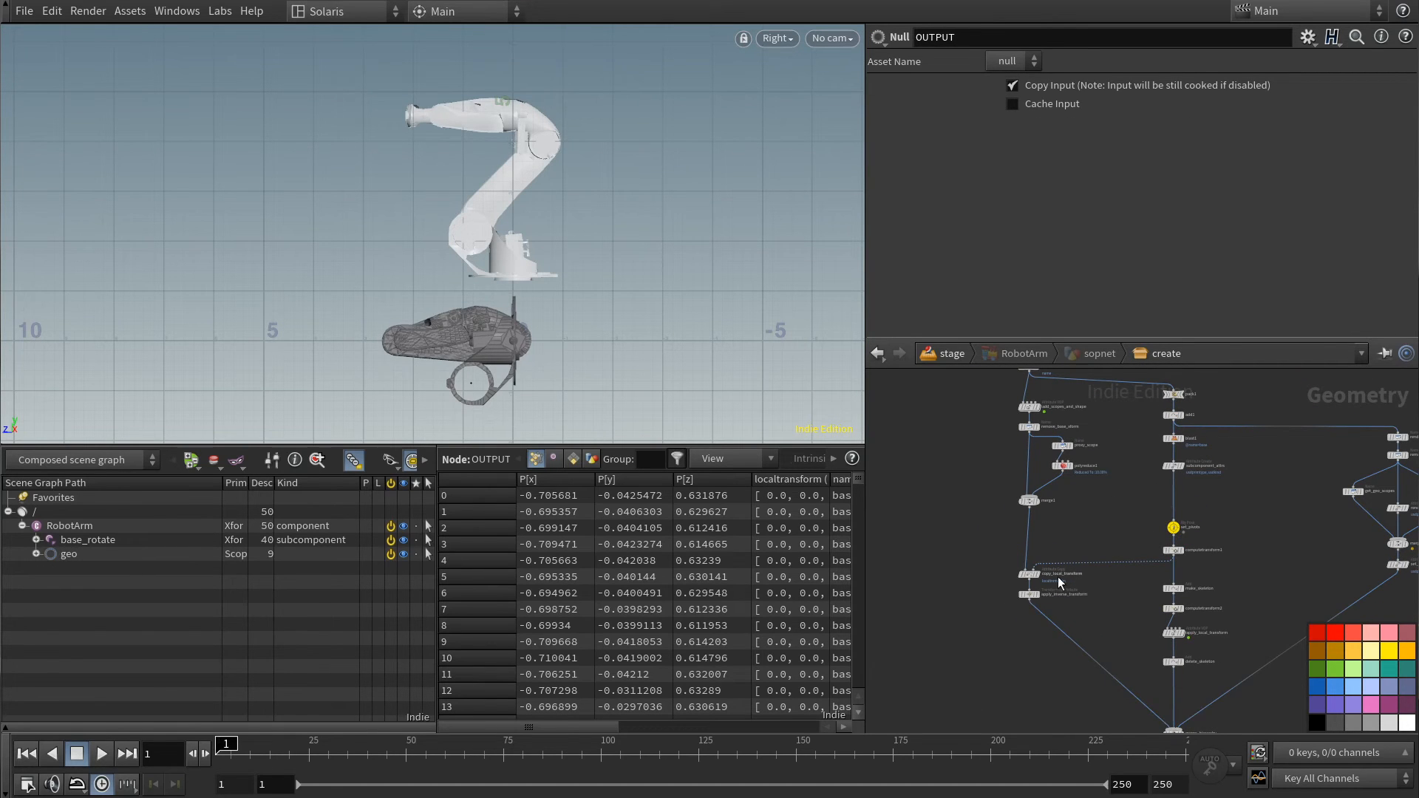
scroll(1027, 591, up, 4)
click(1091, 605)
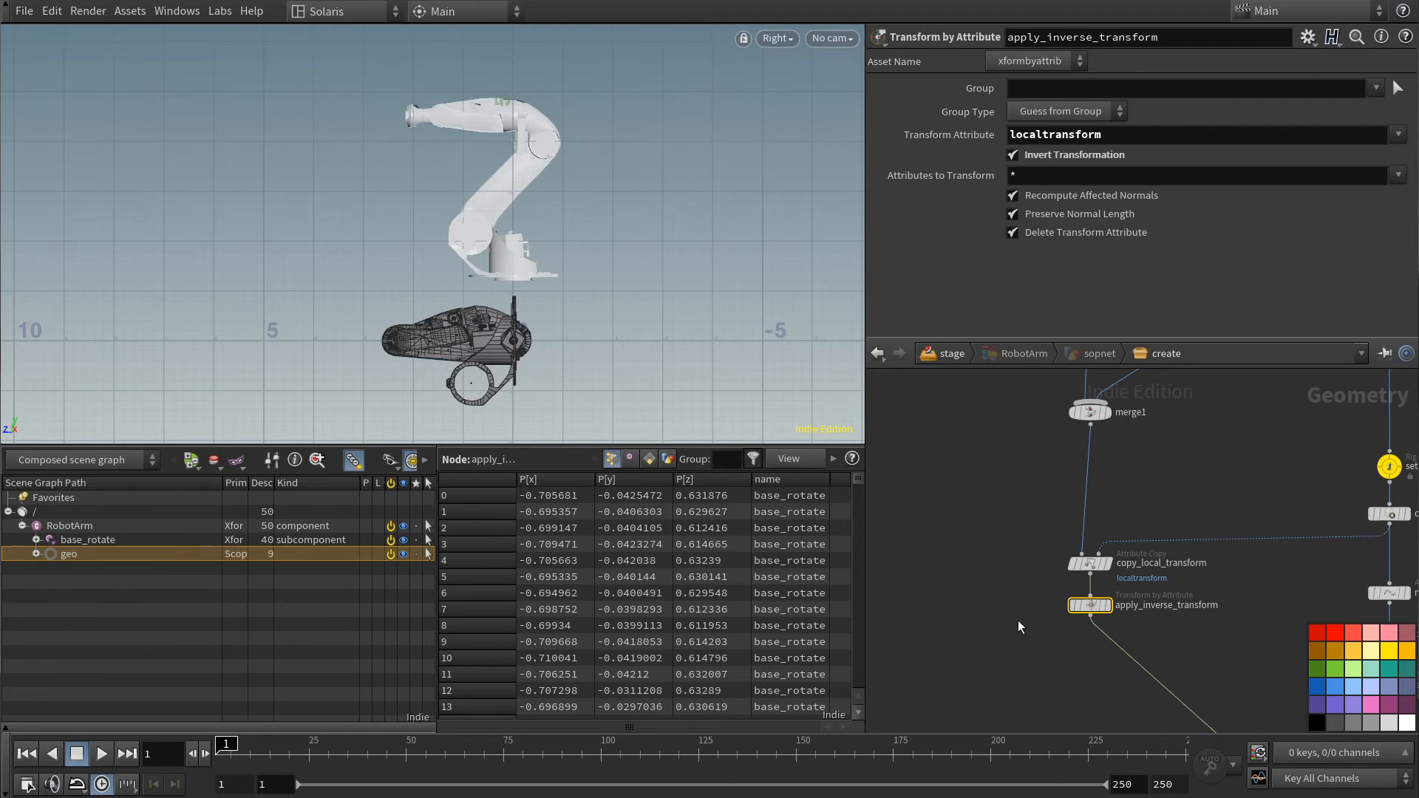
click(1031, 93)
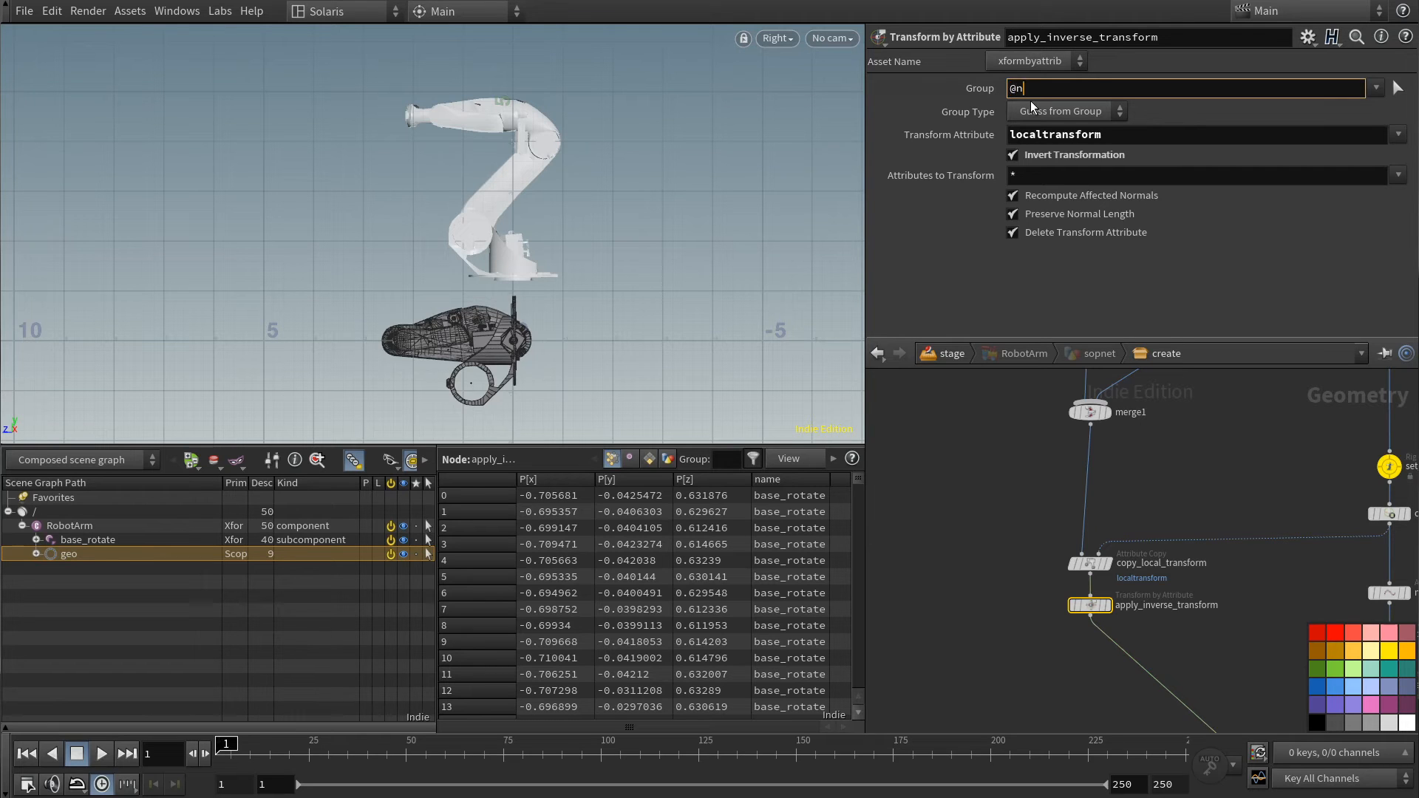
text(@name!=geo/*)
key(Return)
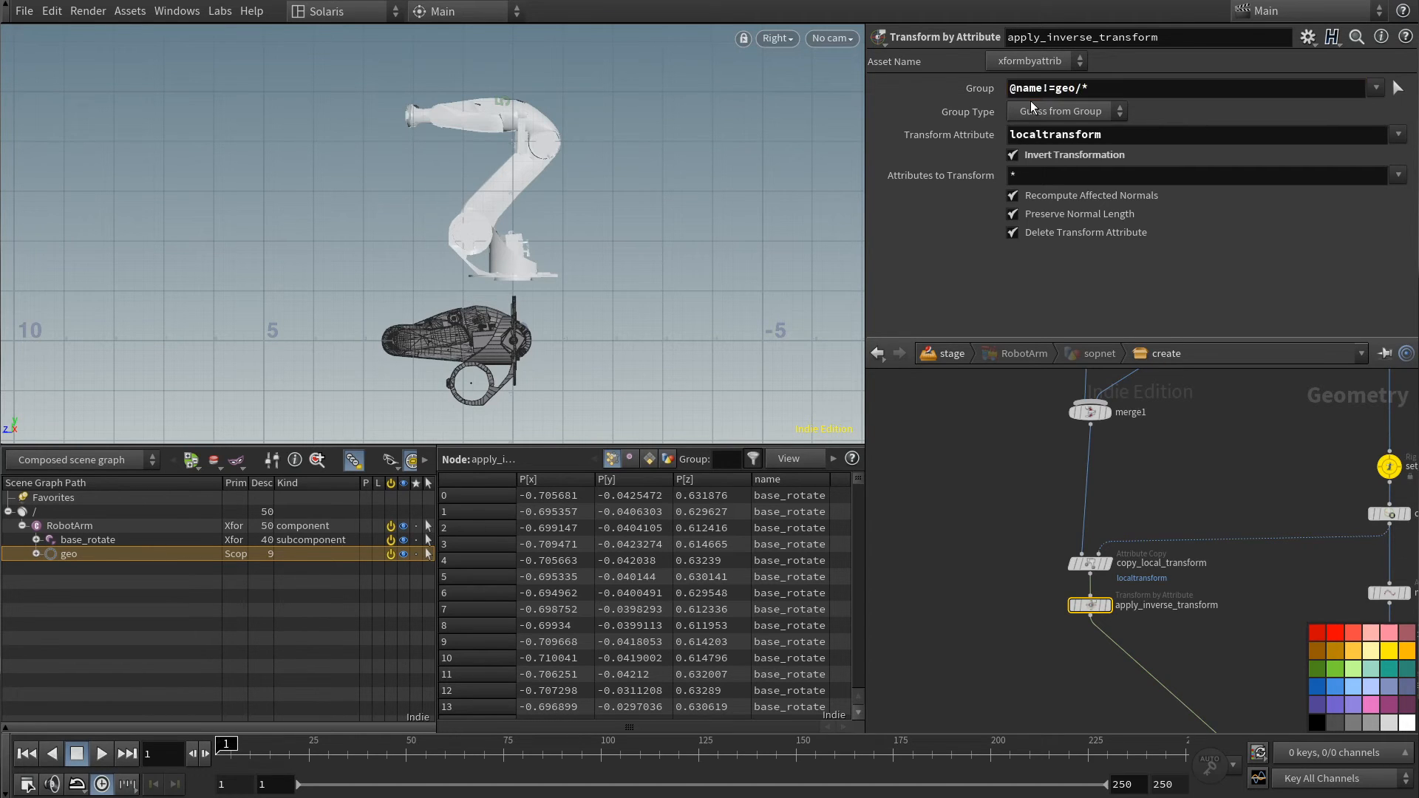
click(1065, 111)
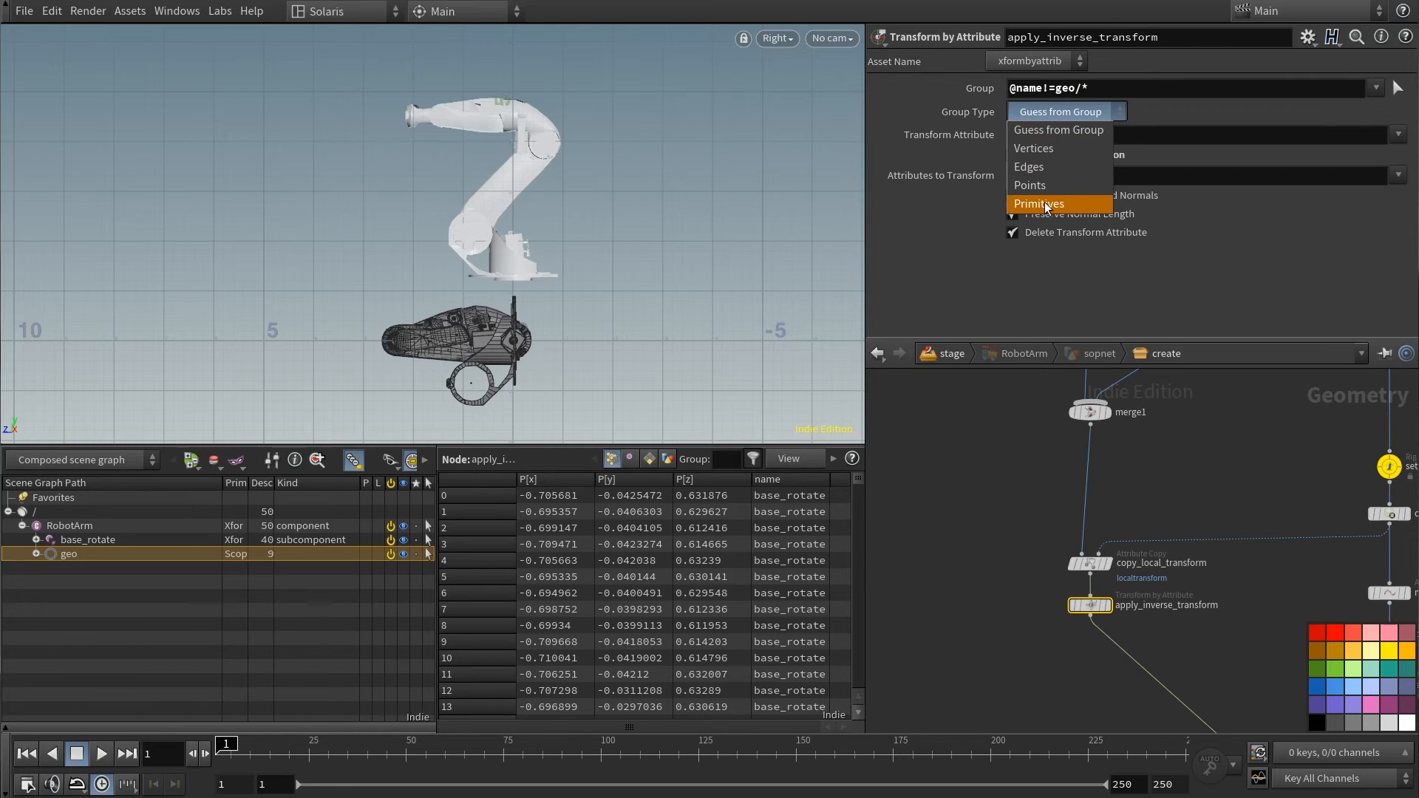
click(1045, 199)
click(1104, 607)
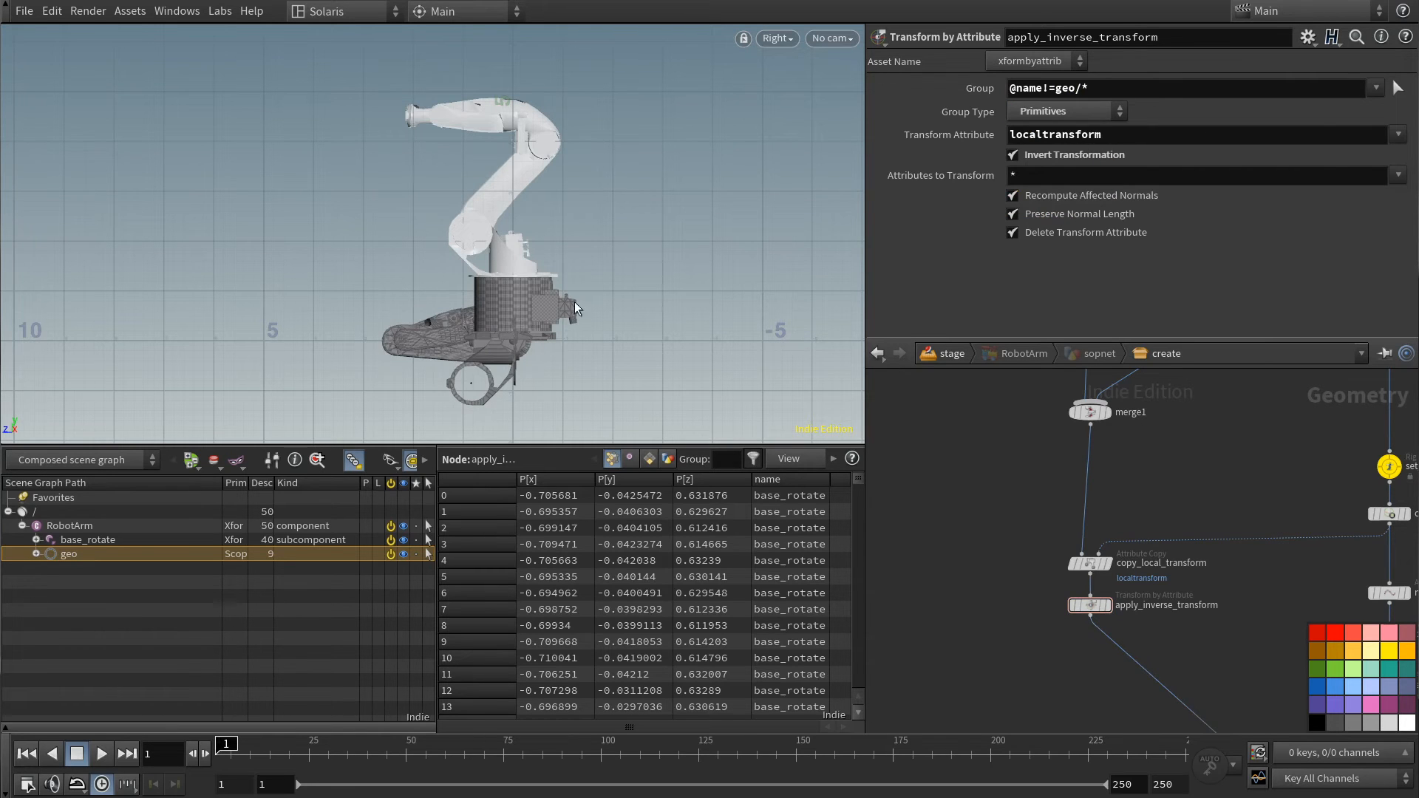
- Examine the RobotArm on the stage, including its base placement and the prims under base_rotate
scroll(1032, 672, down, 3)
middle_drag(1061, 556, 977, 471)
click(951, 353)
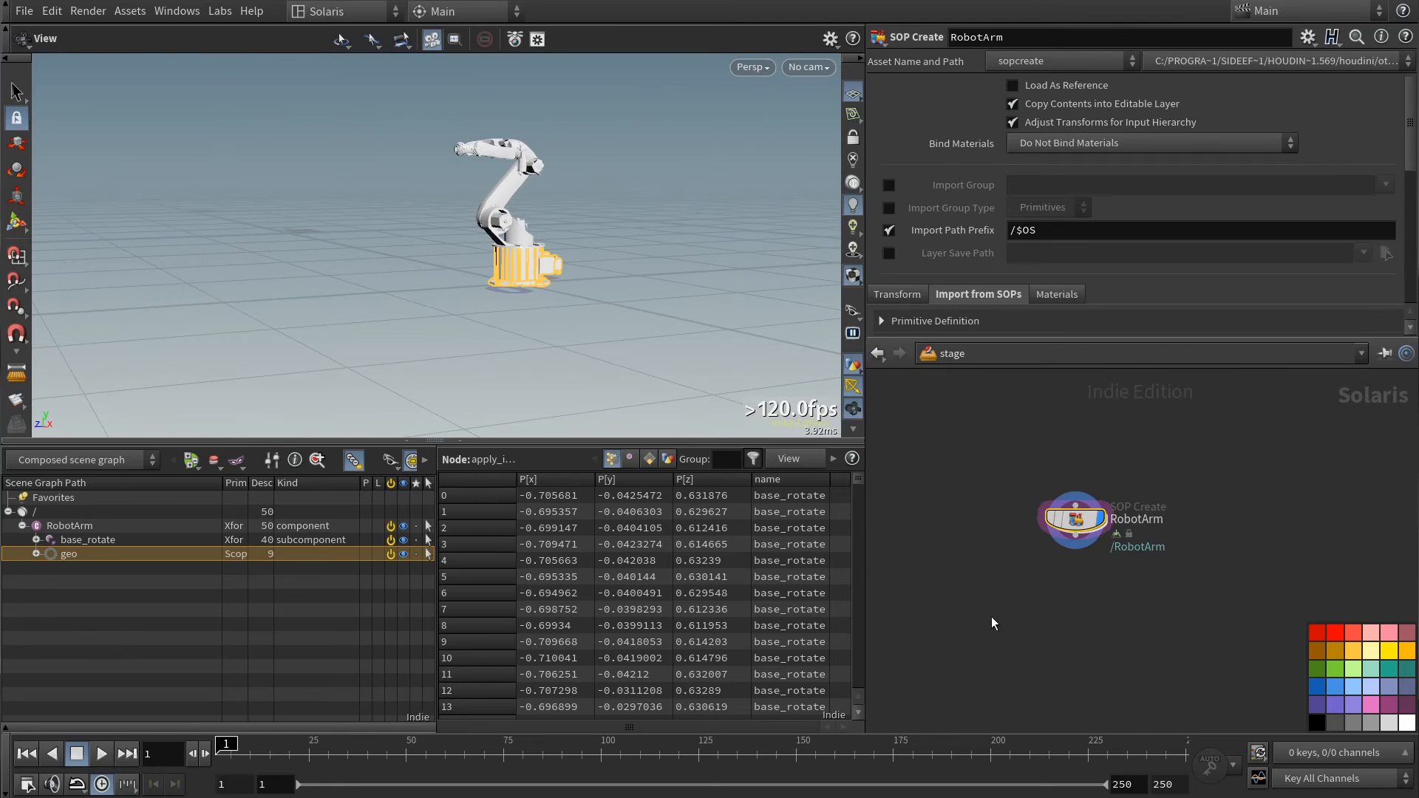
click(554, 185)
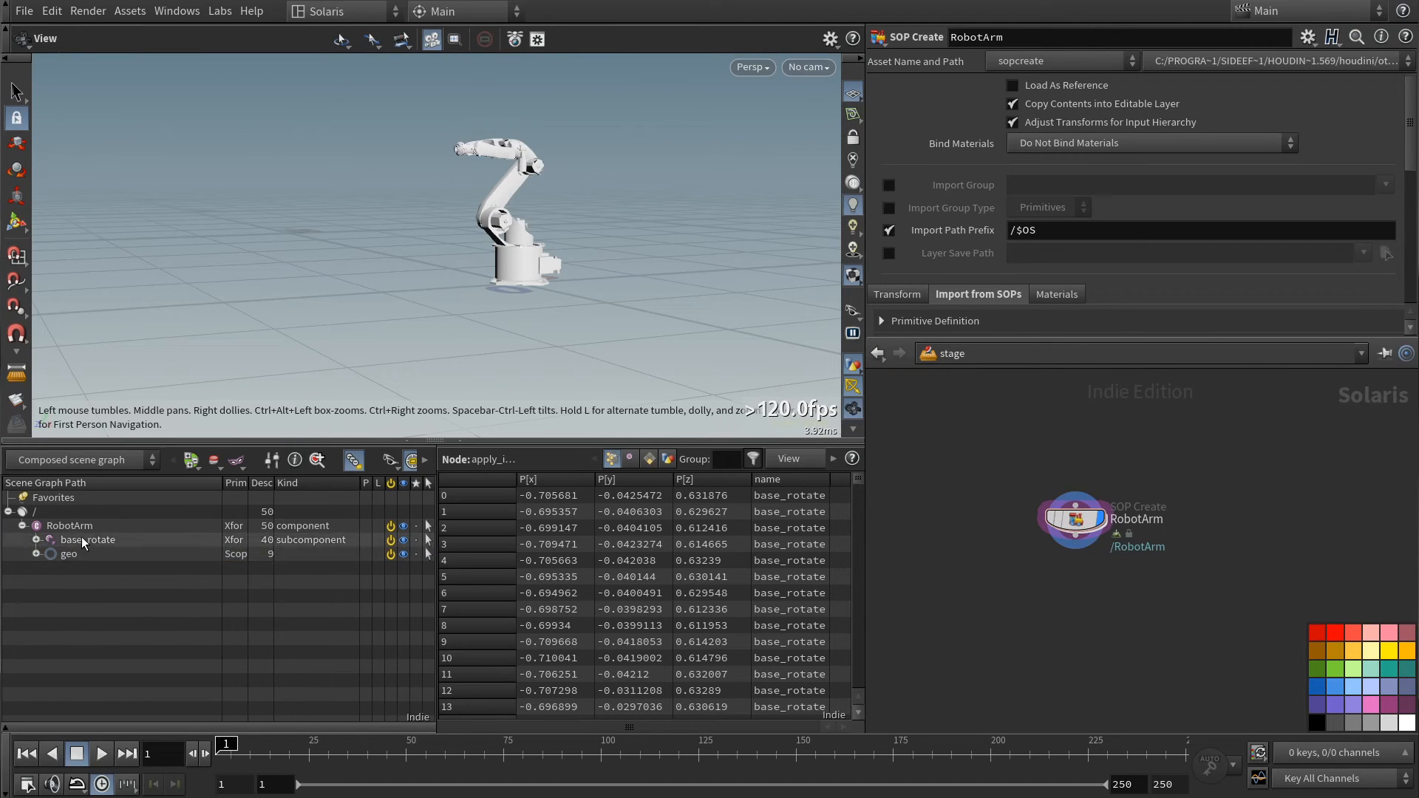
shift+click(36, 541)
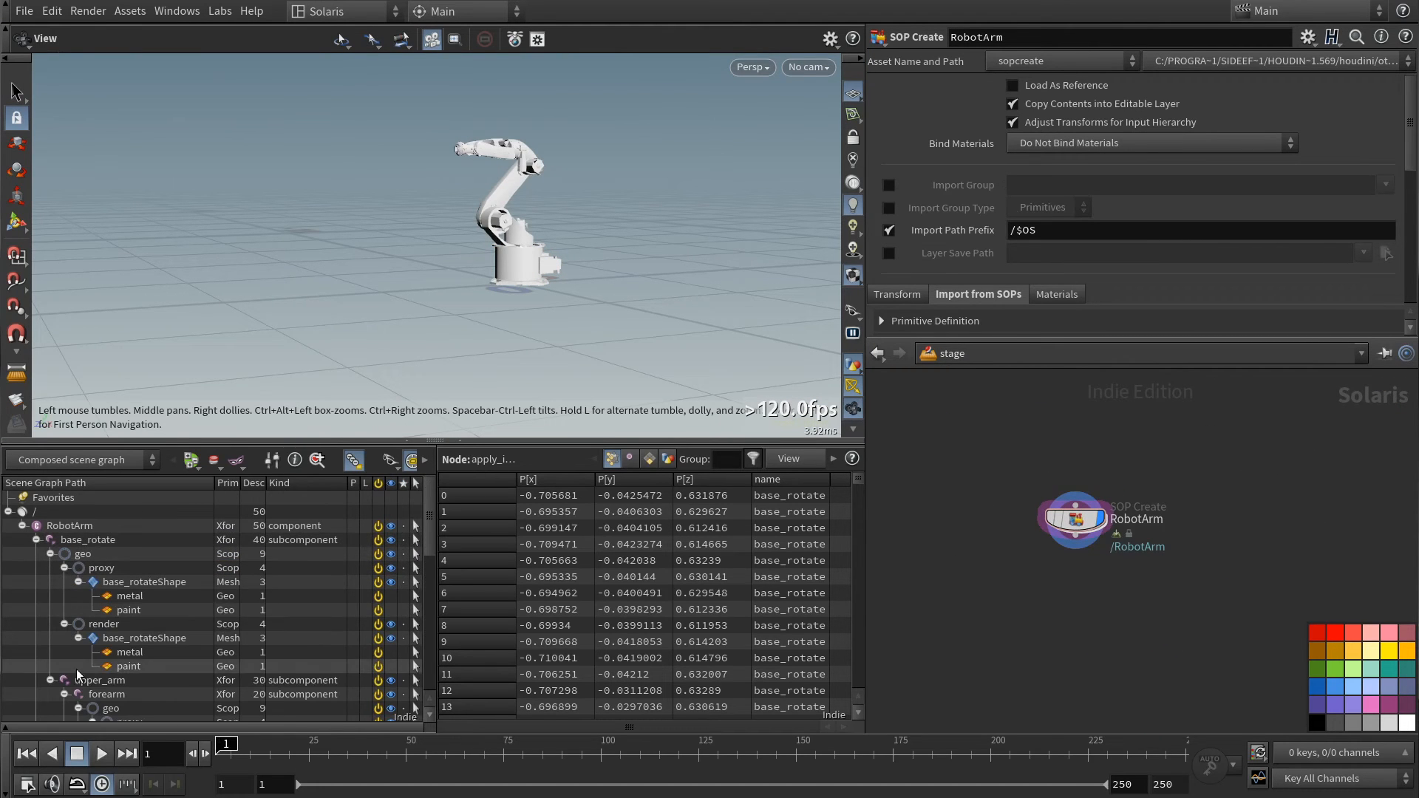
click(36, 540)
- Insert a Rig Pose node between make_skeleton and computetransform2 in the create network and name it set_pose
double_click(1076, 519)
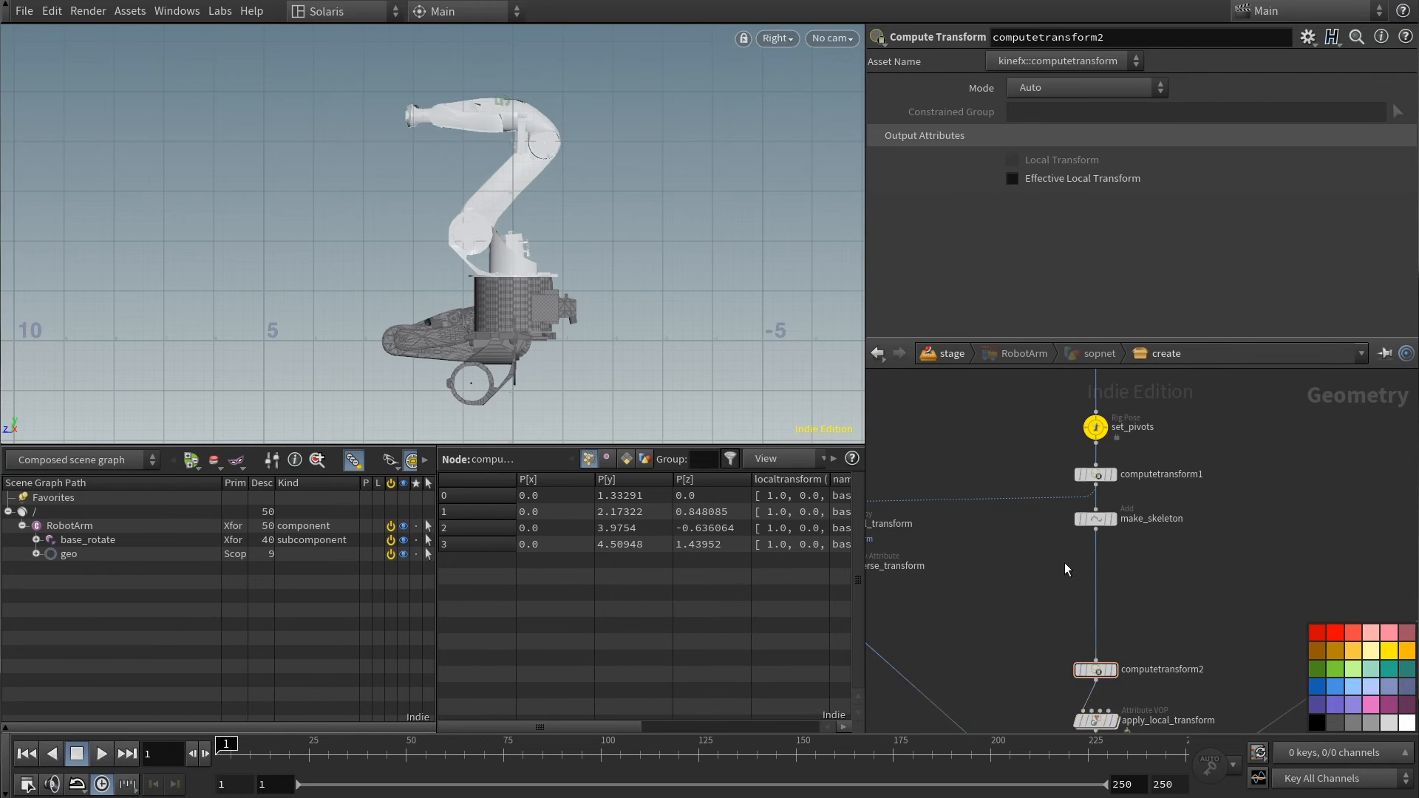
key(Tab)
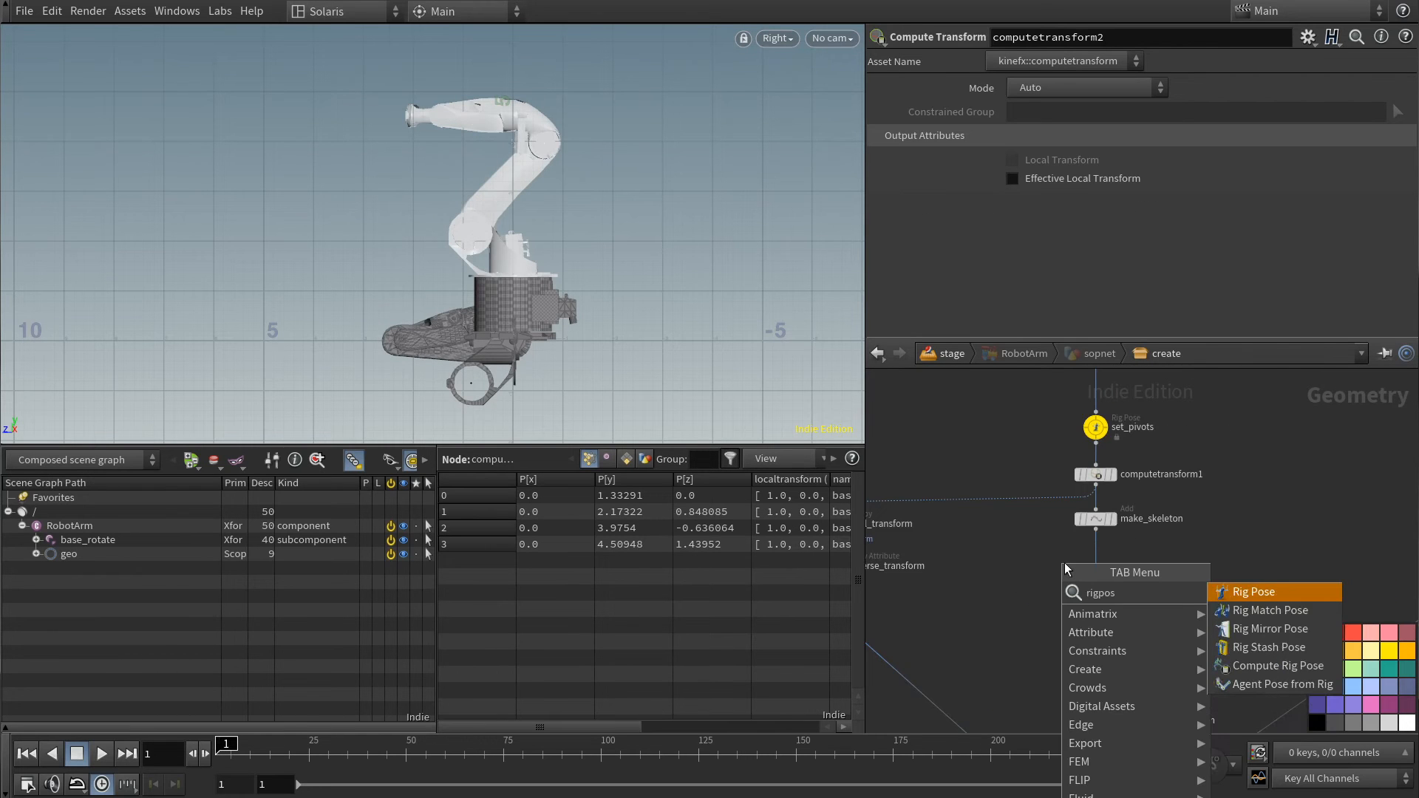
click(1251, 674)
click(1099, 597)
double_click(1135, 590)
text(set_pose)
key(Return)
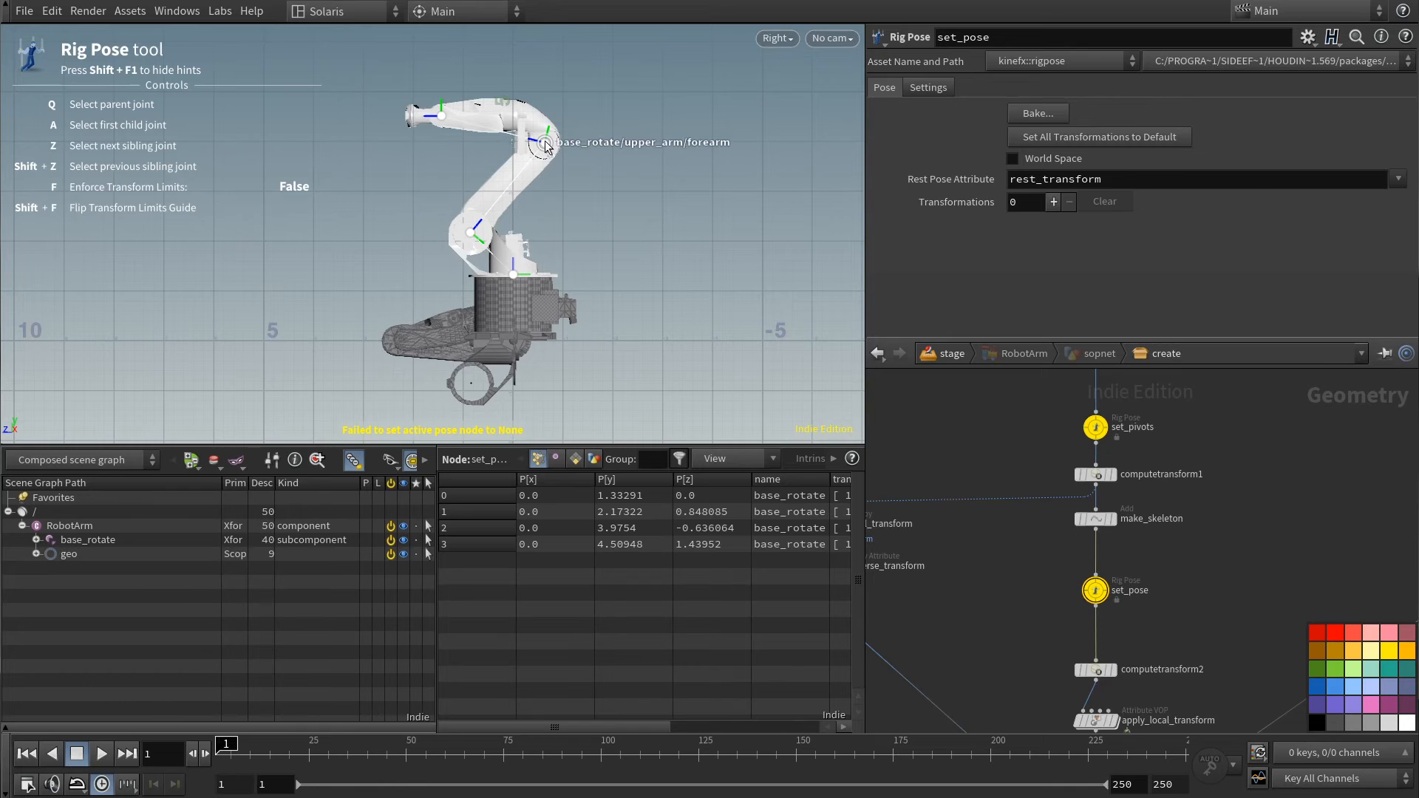
- Try posing the arm in set_pose by rotating the forearm joint about -50.25 degrees in X and tilting the upper_arm joint
click(544, 140)
drag(613, 111, 592, 46)
click(470, 232)
mouse_move(547, 183)
mouse_down()
mouse_move(513, 121)
mouse_move(589, 123)
mouse_move(447, 82)
mouse_move(519, 93)
mouse_move(531, 196)
mouse_up()
click(423, 125)
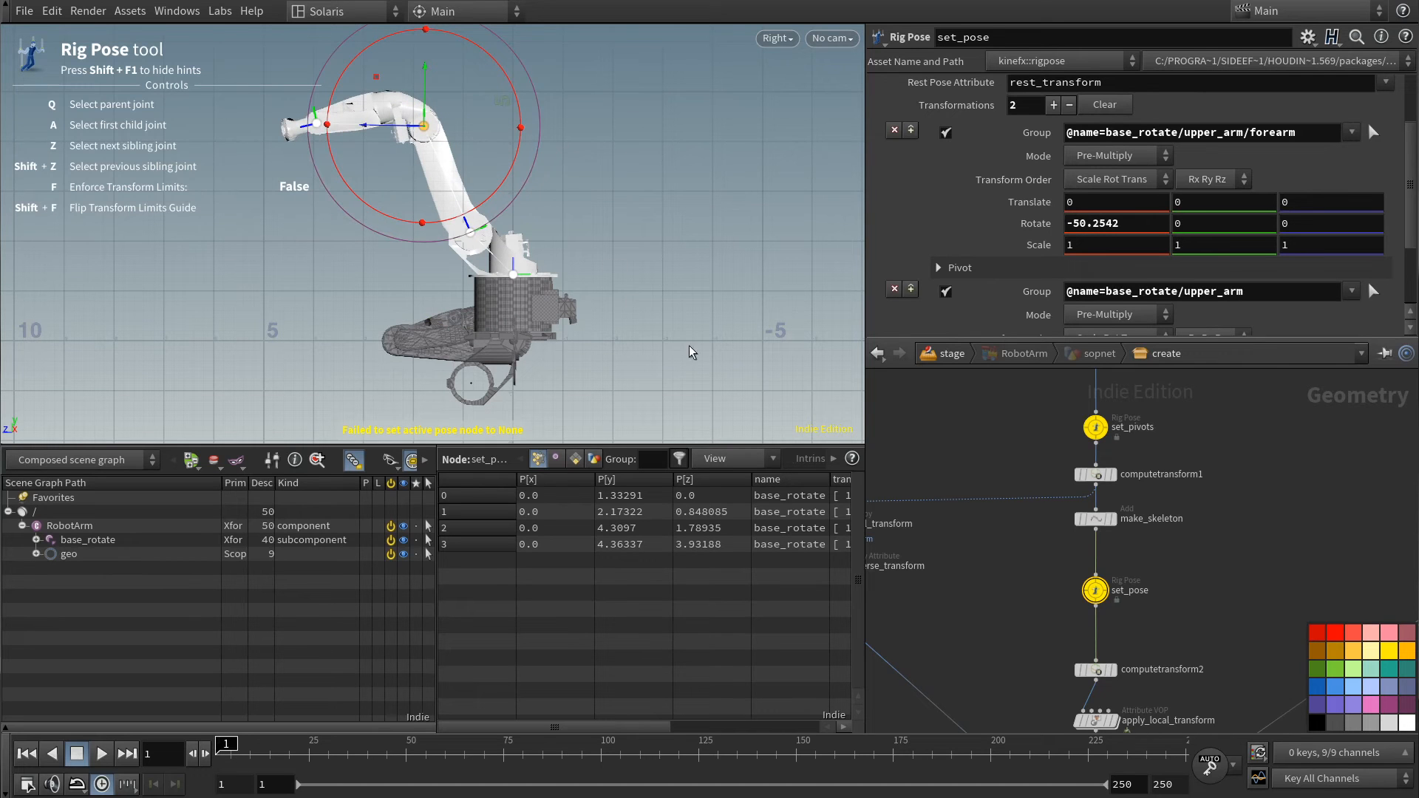
middle_drag(1031, 644, 1013, 531)
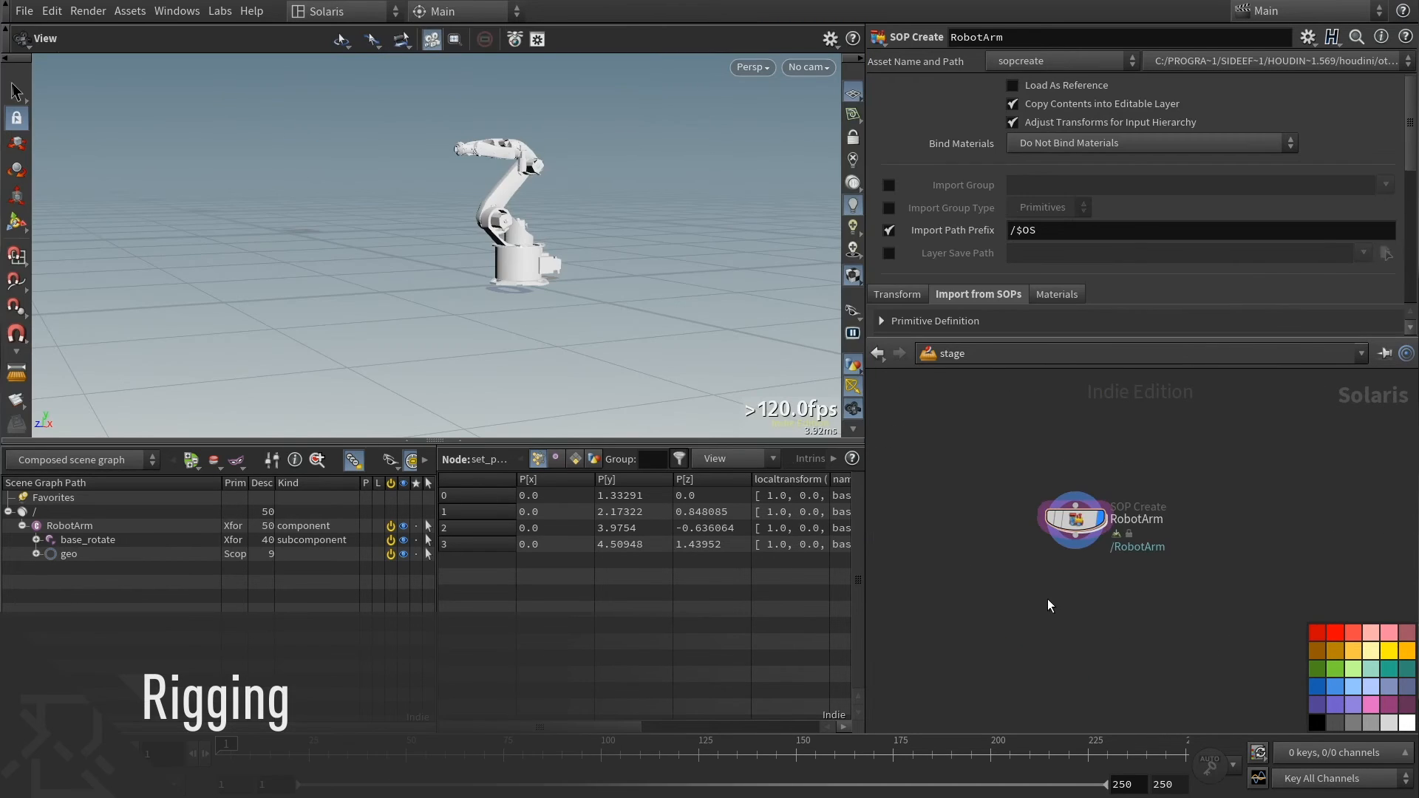
- Append a Transform node below RobotArm on the stage
key(Tab)
text(transform)
key(Return)
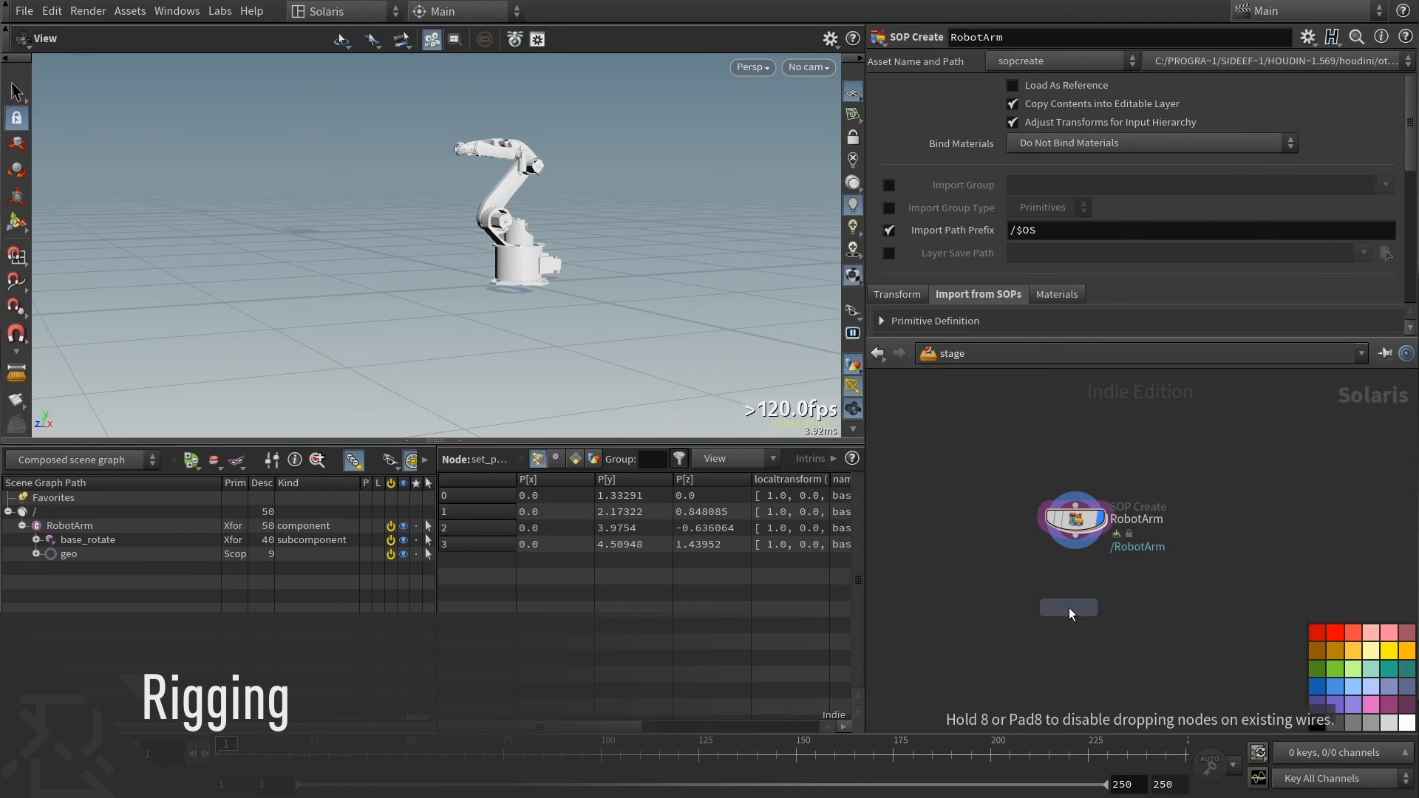
click(1069, 607)
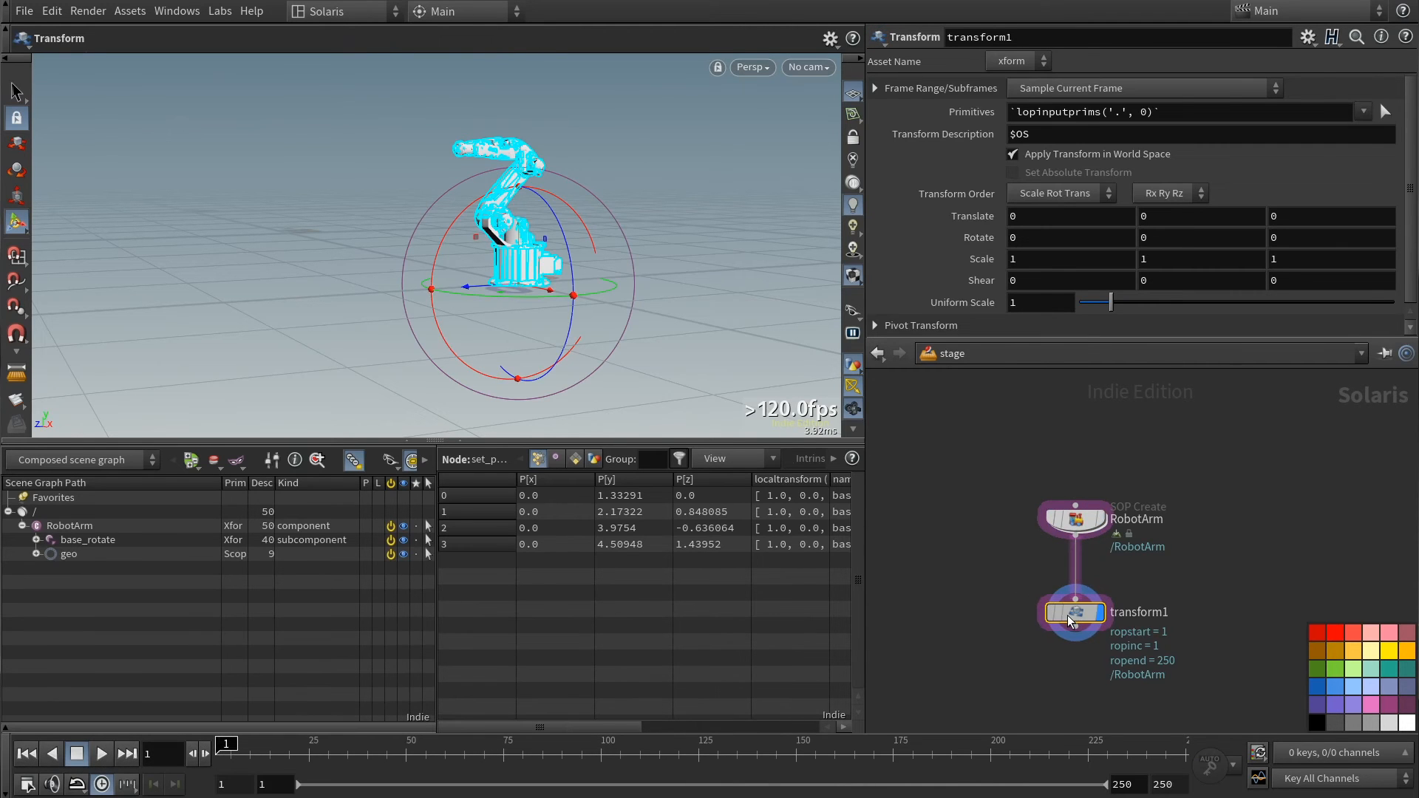
- Set transform1's primitives to the upper_arm, forearm and hand prims from the scene graph
double_click(103, 540)
ctrl+click(111, 568)
ctrl+click(106, 582)
ctrl+click(117, 610)
drag(117, 612, 1138, 117)
- Try a local-space X rotation of -670 on the three arm parts, and delete transform1
click(1014, 155)
middle_drag(1038, 238, 1140, 272)
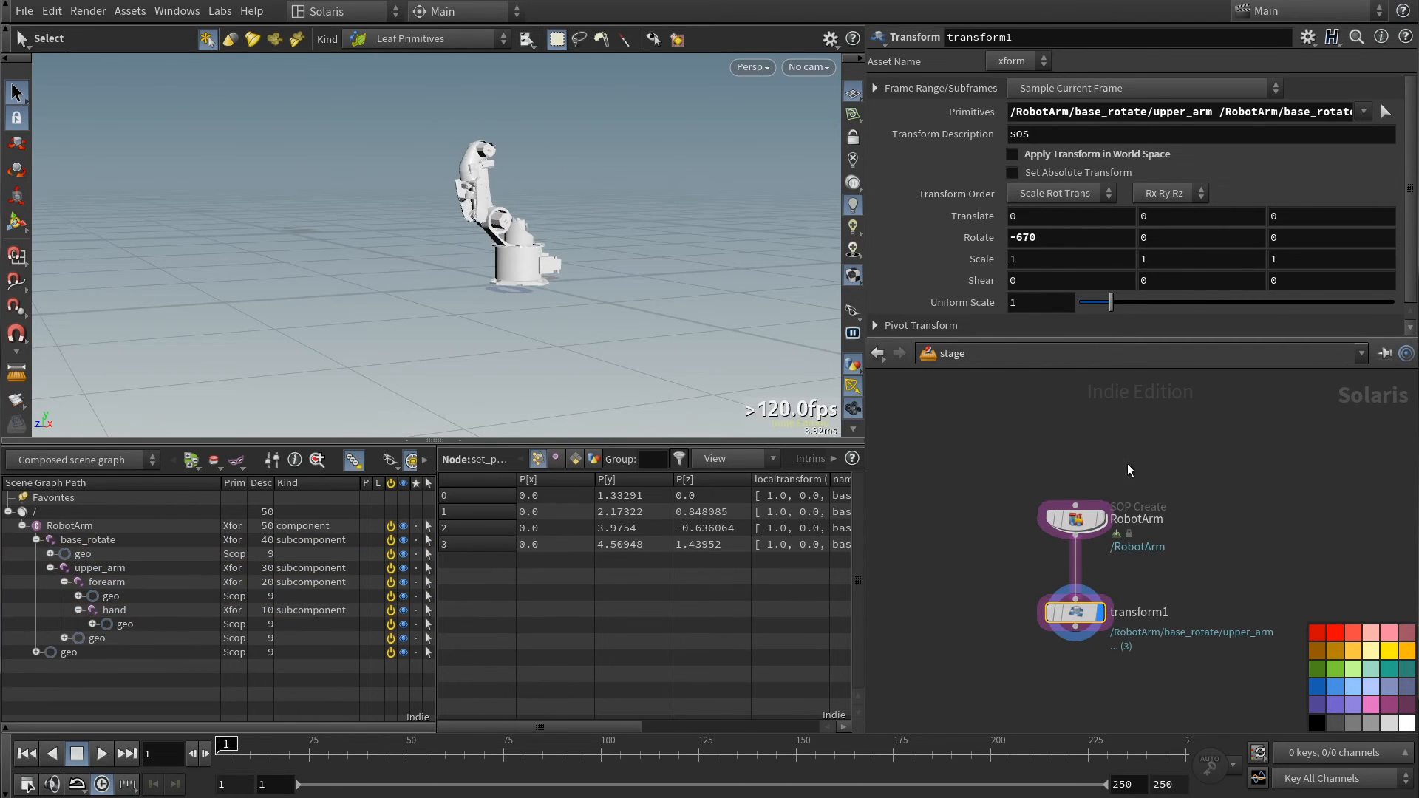
key(Delete)
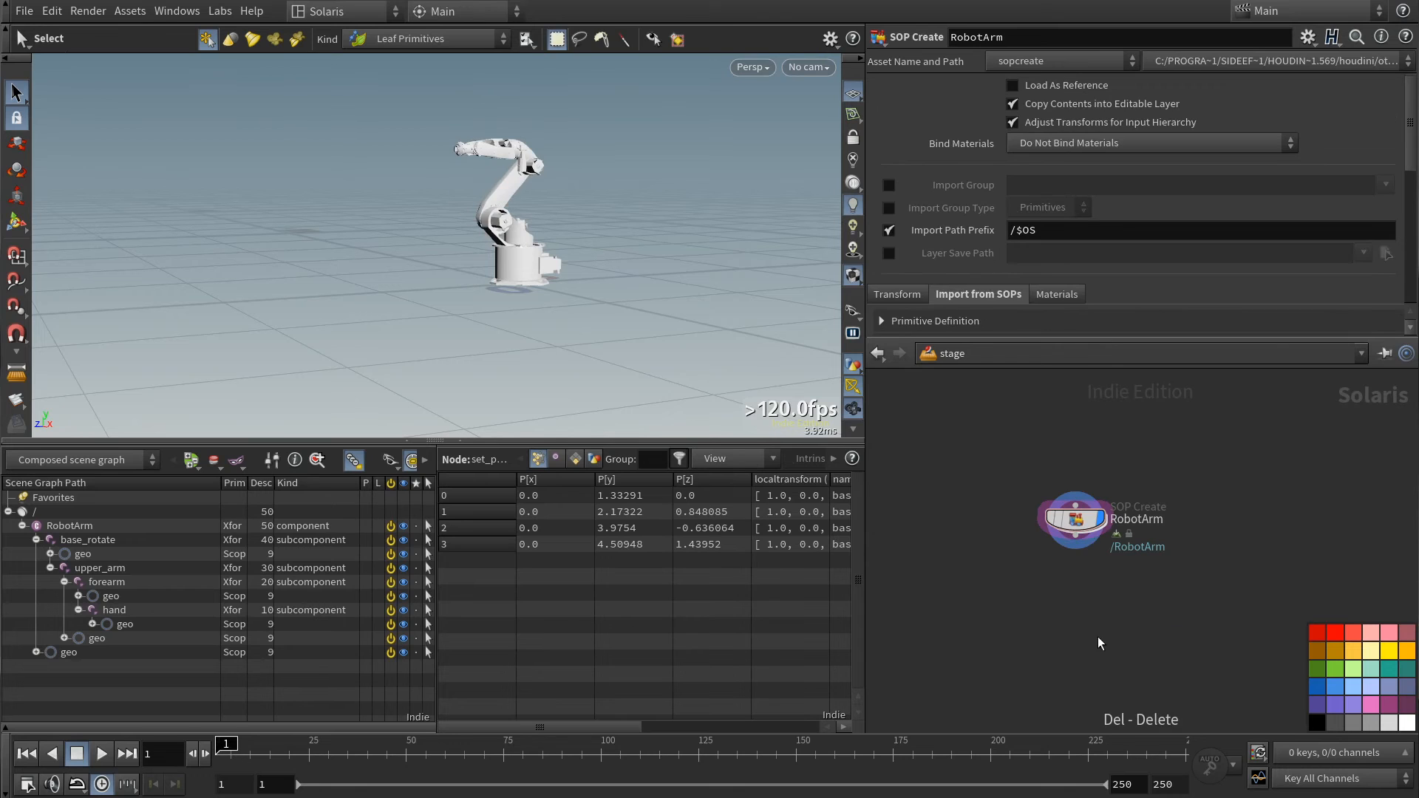
- Append a SOP Modify node below RobotArm and display it
key(Tab)
text(sopmod)
key(Return)
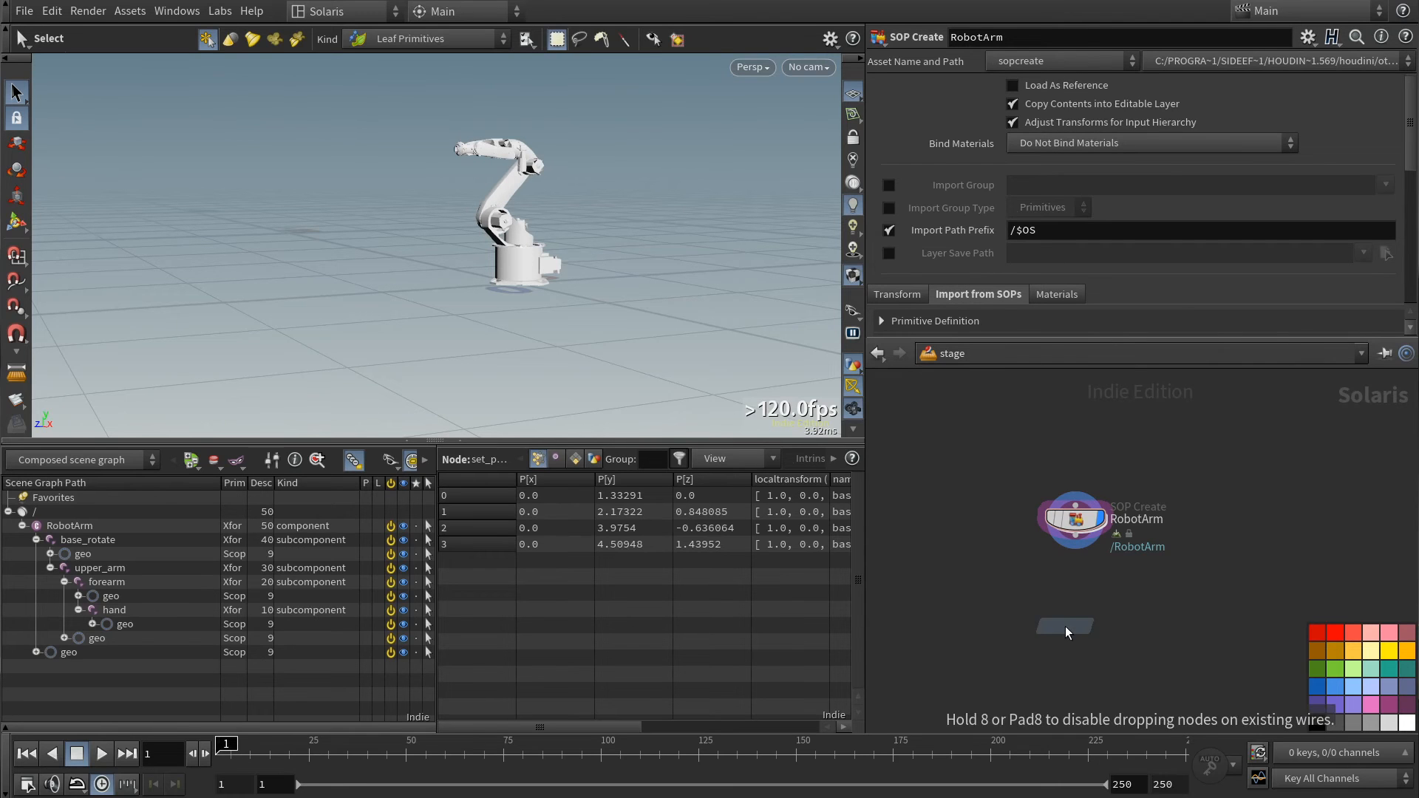
click(1067, 627)
click(1076, 538)
click(1066, 614)
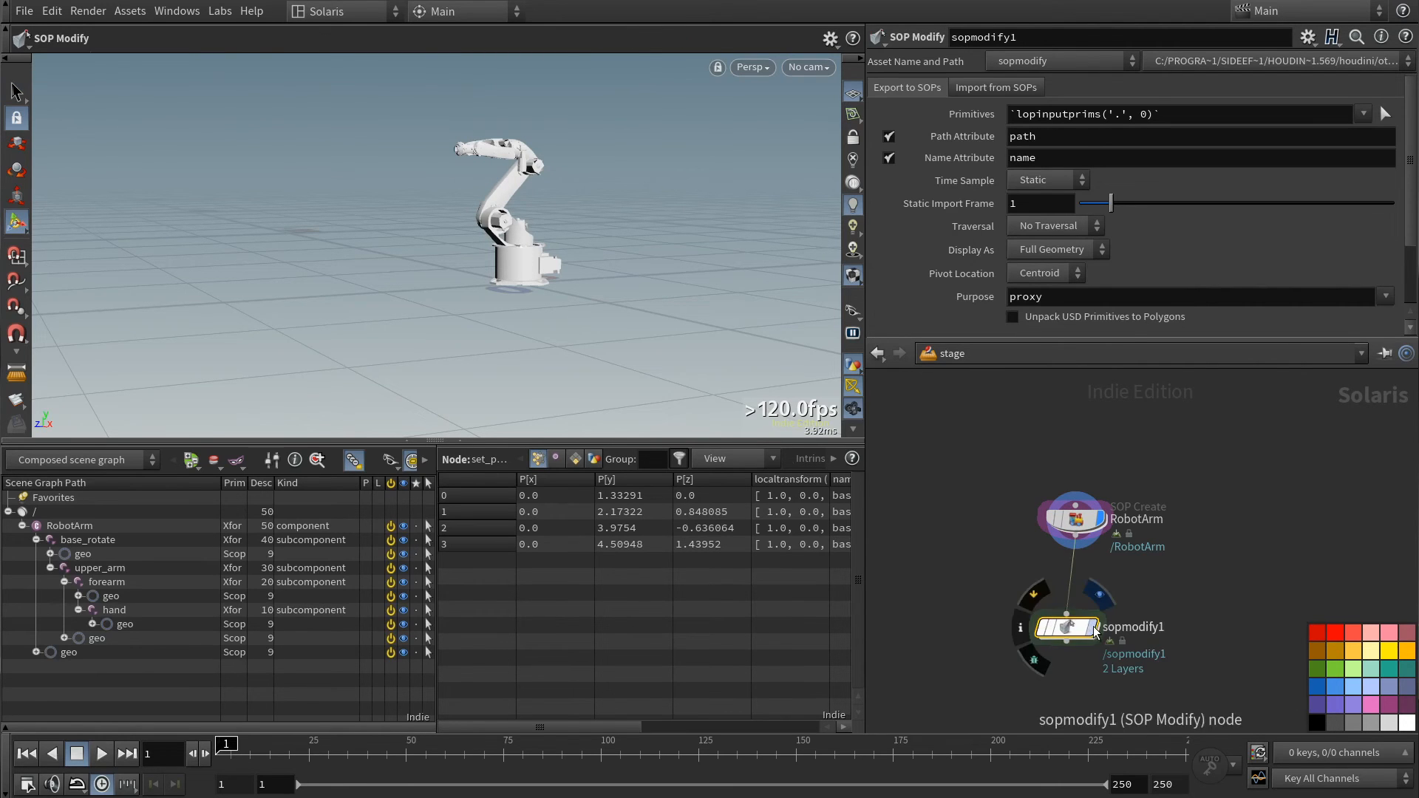
click(1093, 627)
- Align the SOP Modify node under RobotArm and rename it anim_rig
drag(1072, 628, 1081, 630)
click(1144, 627)
text(anim_rig)
key(Return)
- Set anim_rig's primitives to %kind:subcomponent and its pivot location to Origin
click(1140, 115)
text(%kind:subcom)
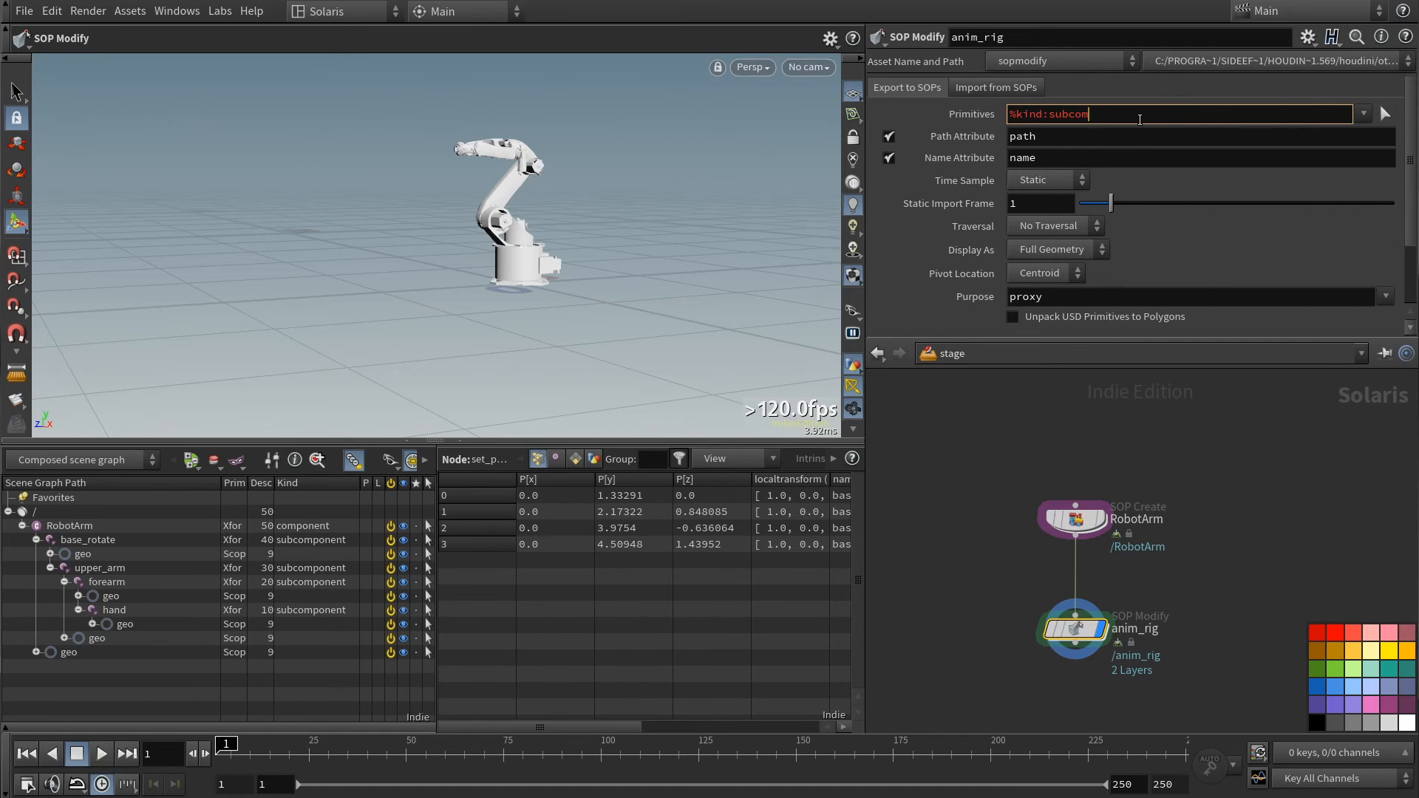
text(ponent)
key(Return)
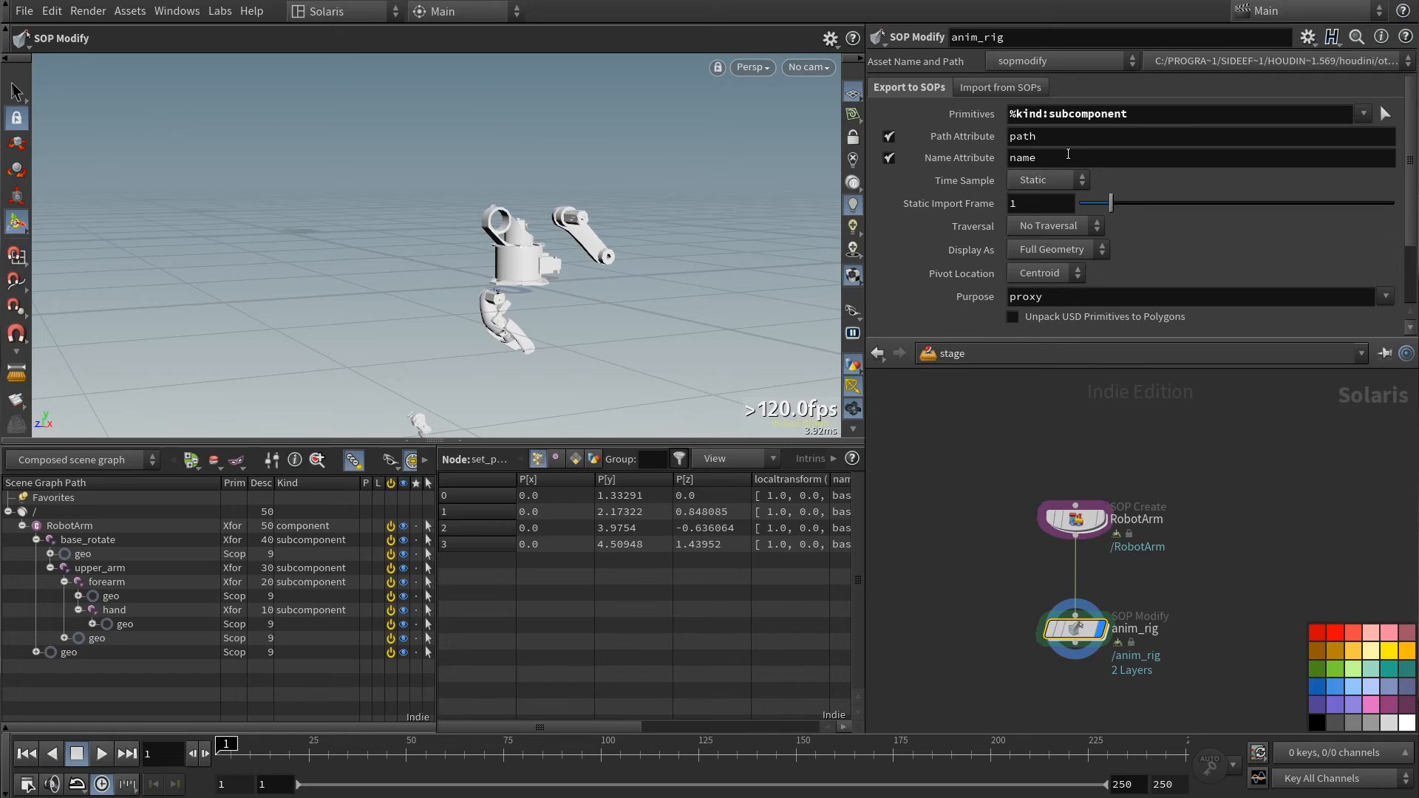
click(1043, 267)
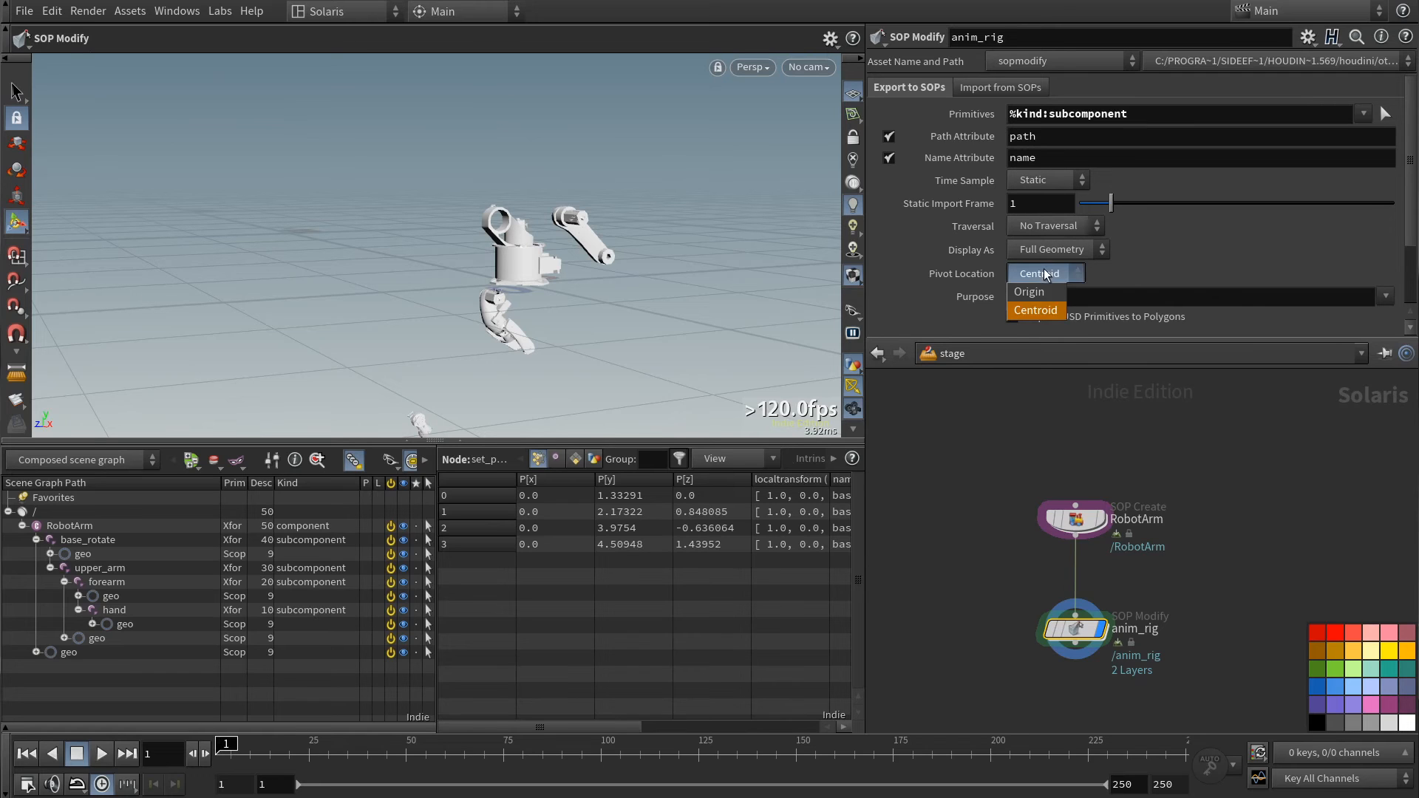
click(1045, 295)
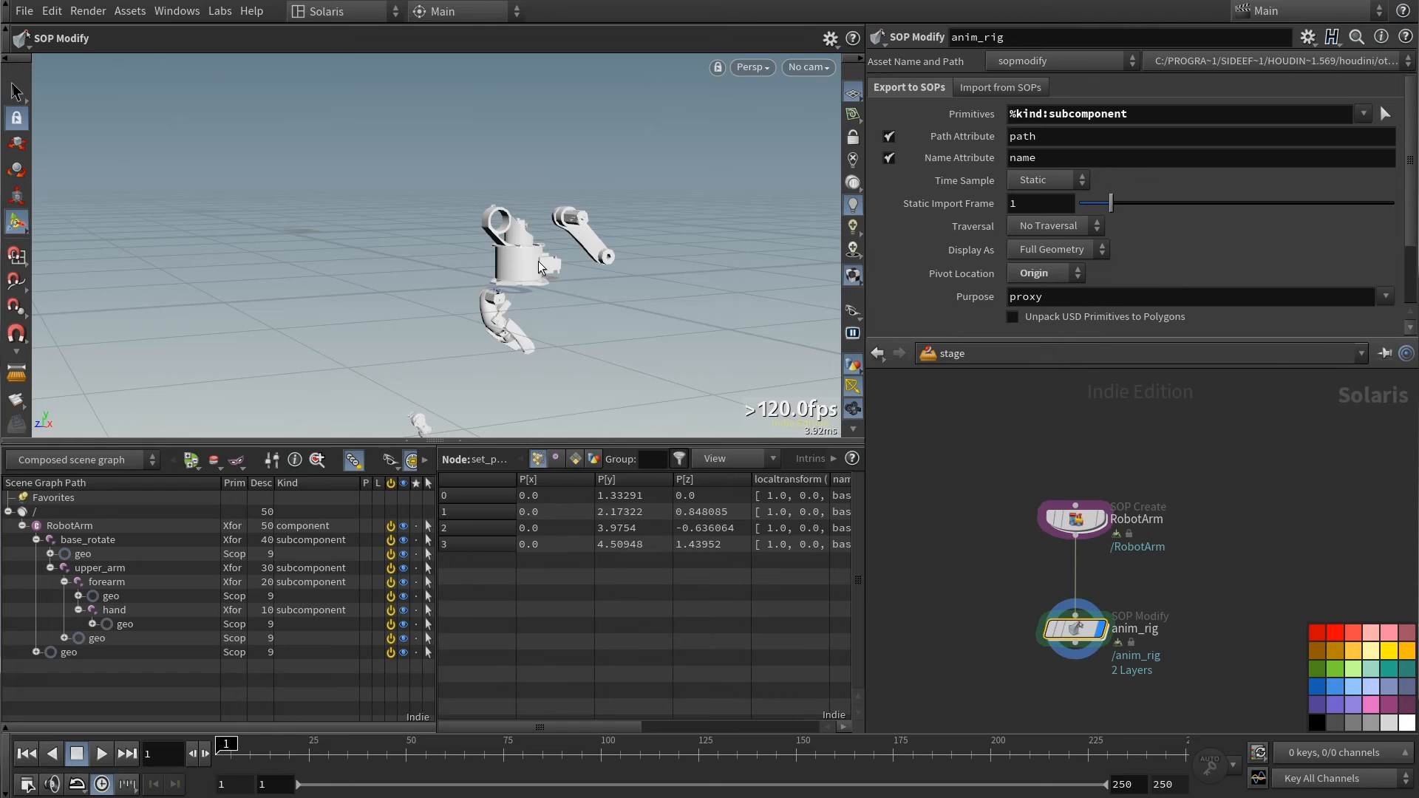
- Inside anim_rig's modify network, insert an Attribute Promote after the first sub-network input and rename it path_to_point_name
double_click(1075, 629)
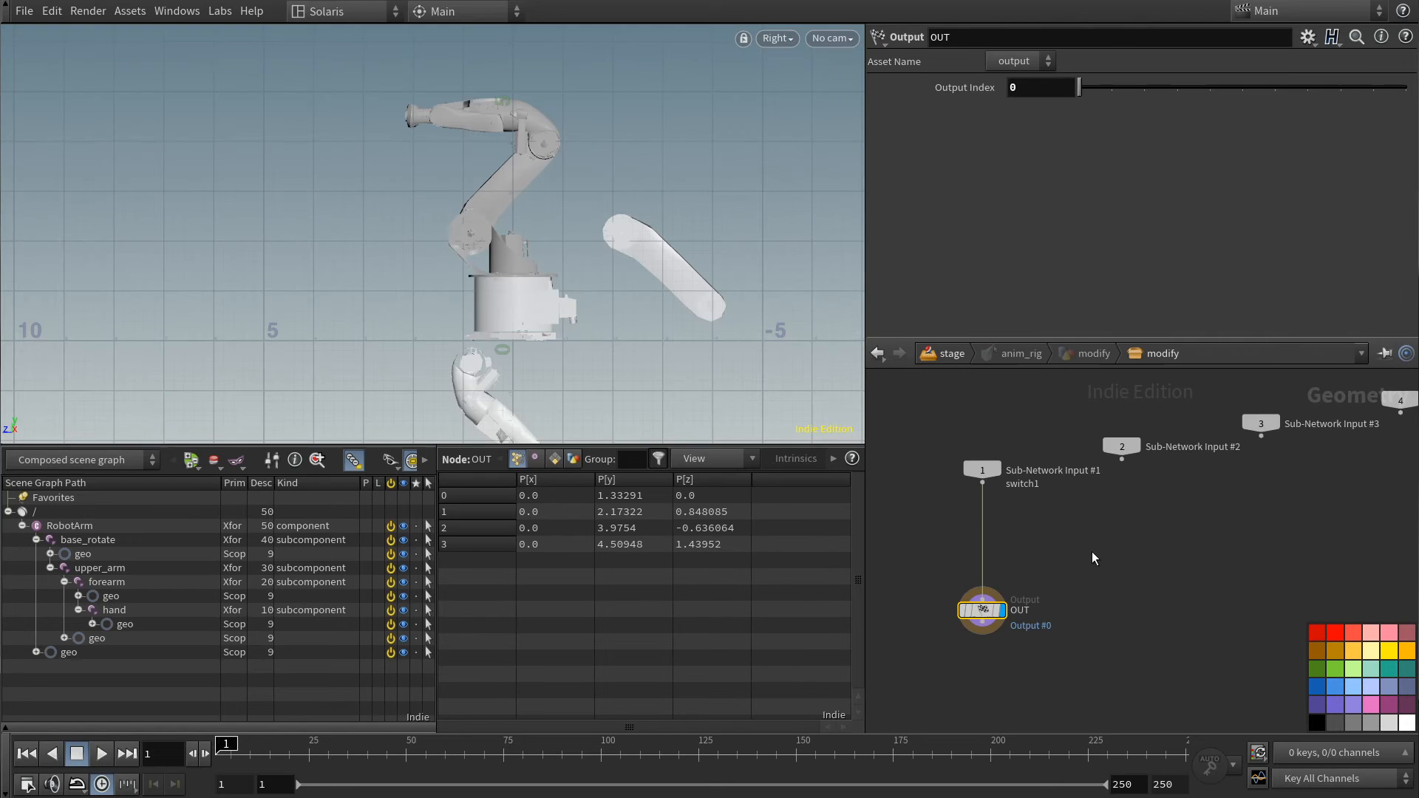
middle_click(978, 471)
key(Tab)
text(promo)
key(Return)
click(983, 513)
double_click(1042, 517)
text(path_to_point_name)
key(Return)
- Promote the path attribute from primitive to point class and give it the new name "name"
click(1042, 111)
click(1042, 139)
click(1397, 87)
click(1398, 127)
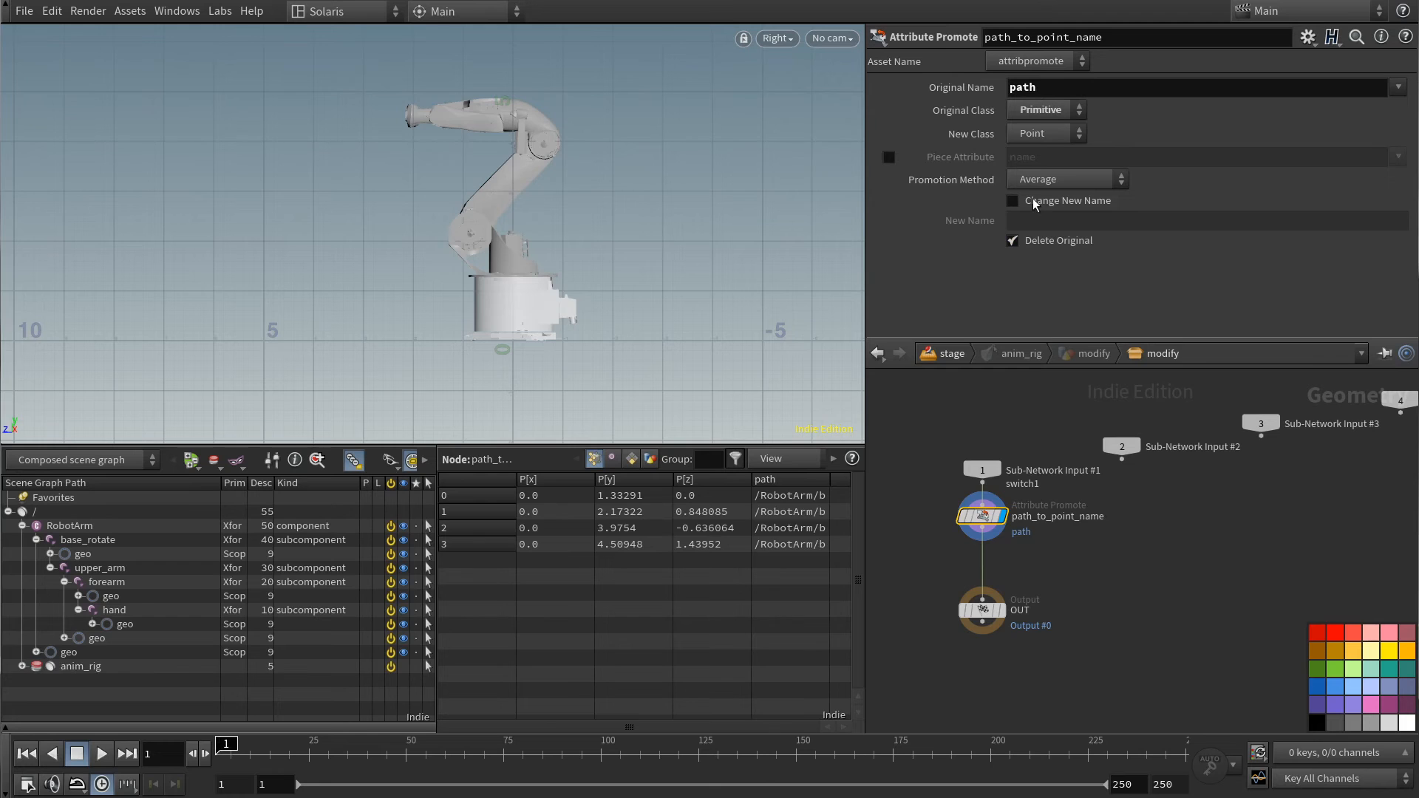
click(1032, 200)
click(1046, 220)
text(name)
key(Return)
- Insert an Add node after path_to_point_name that deletes geometry but keeps the points, and rename it delete_usd
drag(982, 610, 983, 674)
key(Tab)
text(a)
key(Return)
click(985, 461)
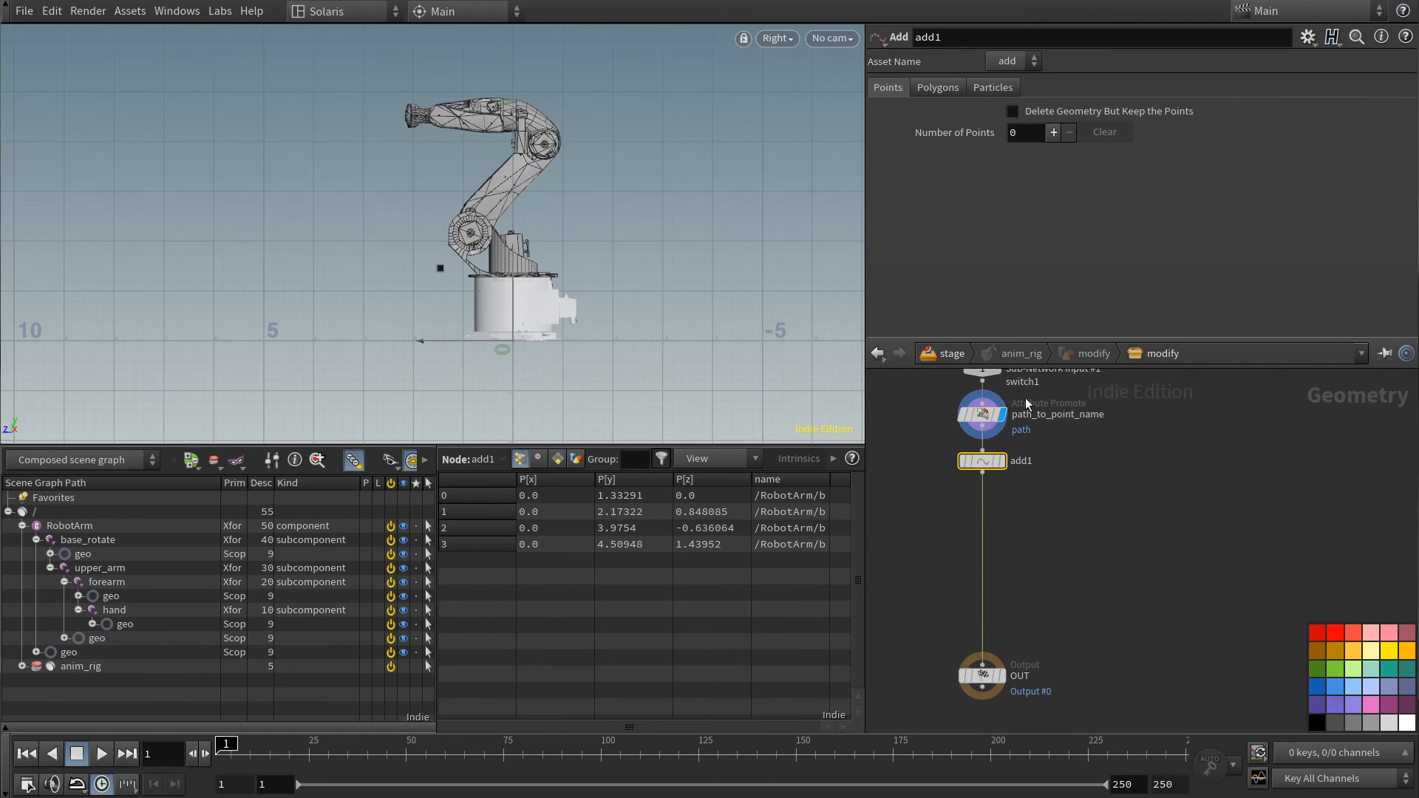
click(1014, 112)
double_click(1021, 460)
text(delet)
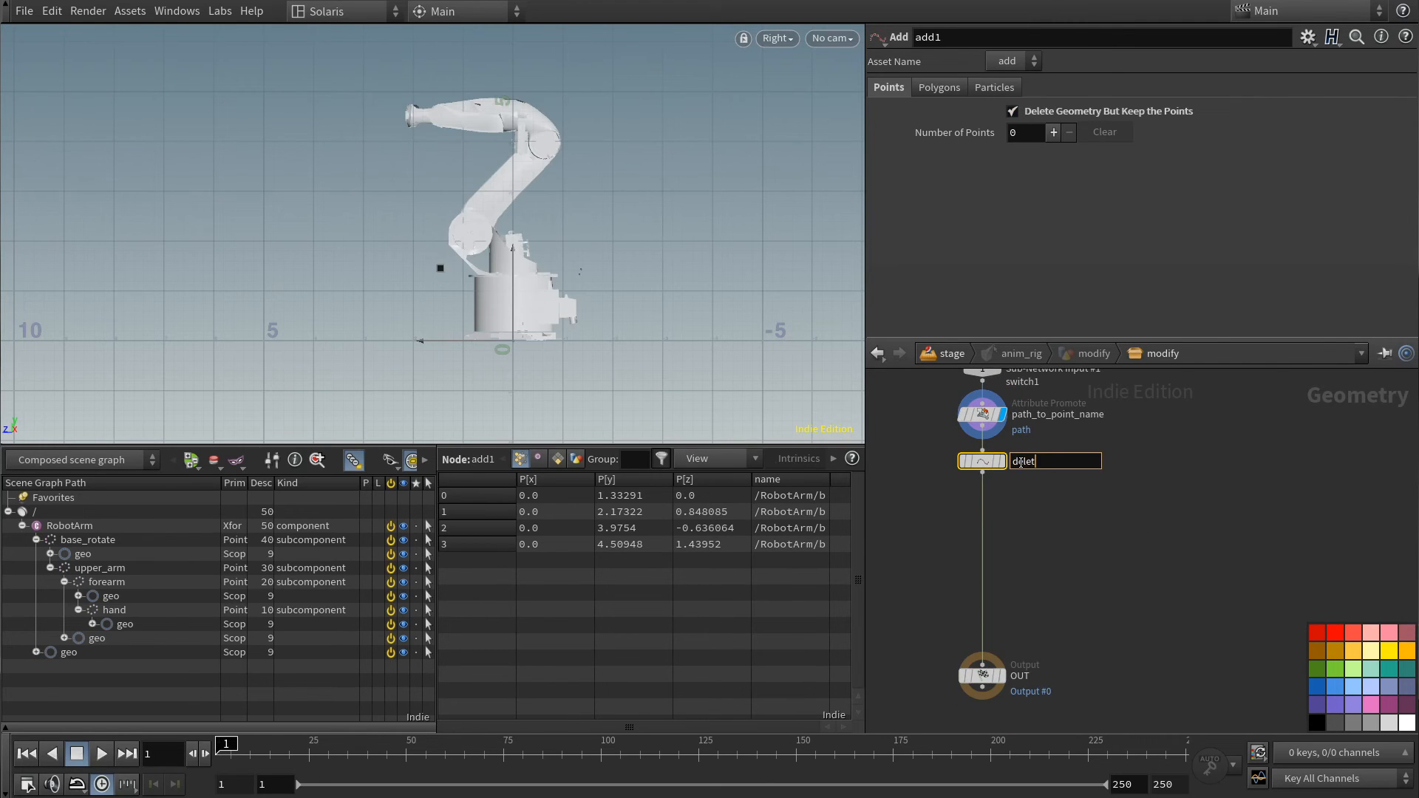
text(e_usd)
key(Return)
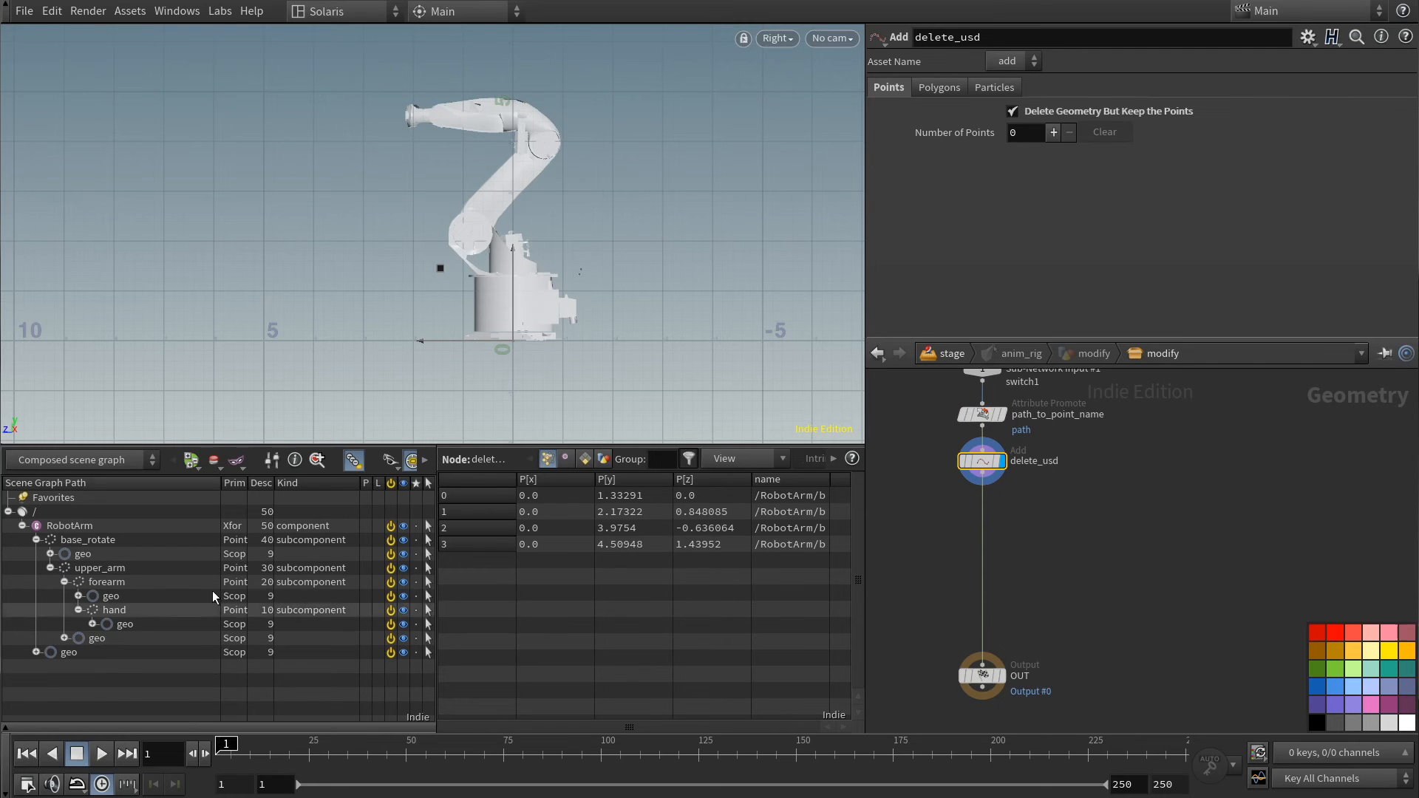
- Insert an Attribute Create node below delete_usd and rename it usdprimtype
key(Tab)
text(atcre)
key(Return)
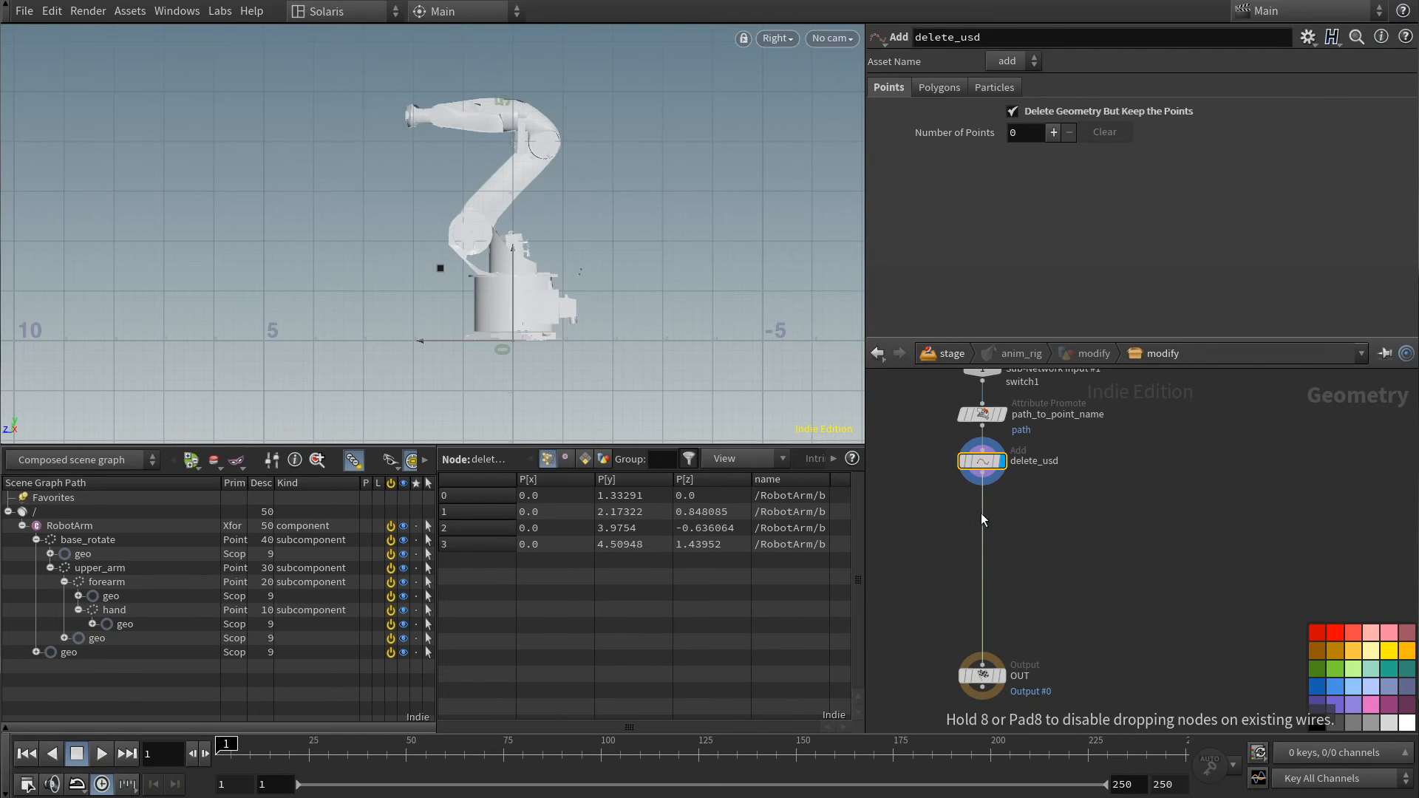
click(981, 520)
double_click(1039, 512)
text(usdprimtype)
key(Return)
- Configure the node to create a string point attribute usdprimtype with the value Xform
double_click(1174, 115)
text(usdprimtype)
key(Return)
click(1114, 208)
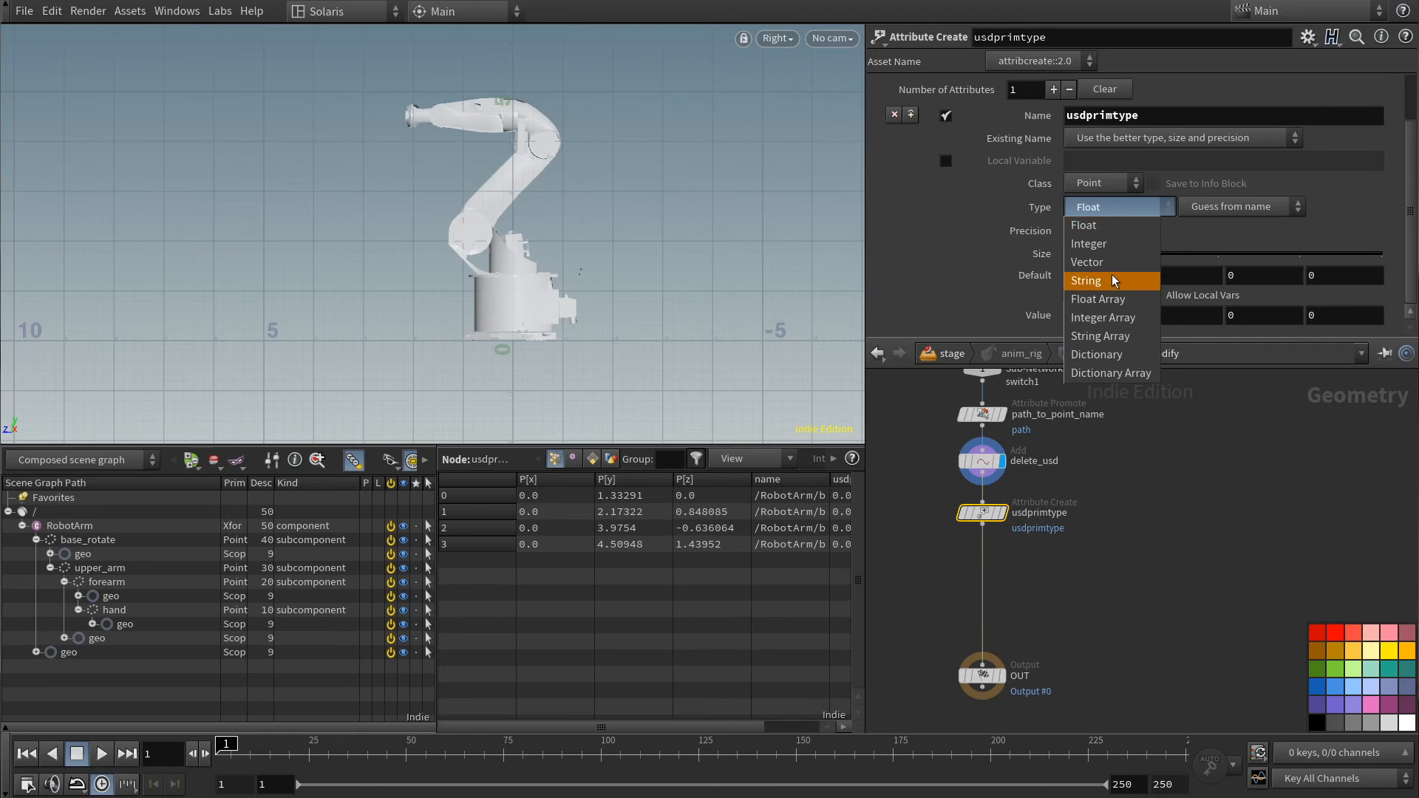
click(1112, 277)
click(1093, 315)
text(Xform)
key(Return)
- Rename delete_usd to delete_usd_and_setup_skeleton and have it add polygons by group through all points
click(997, 460)
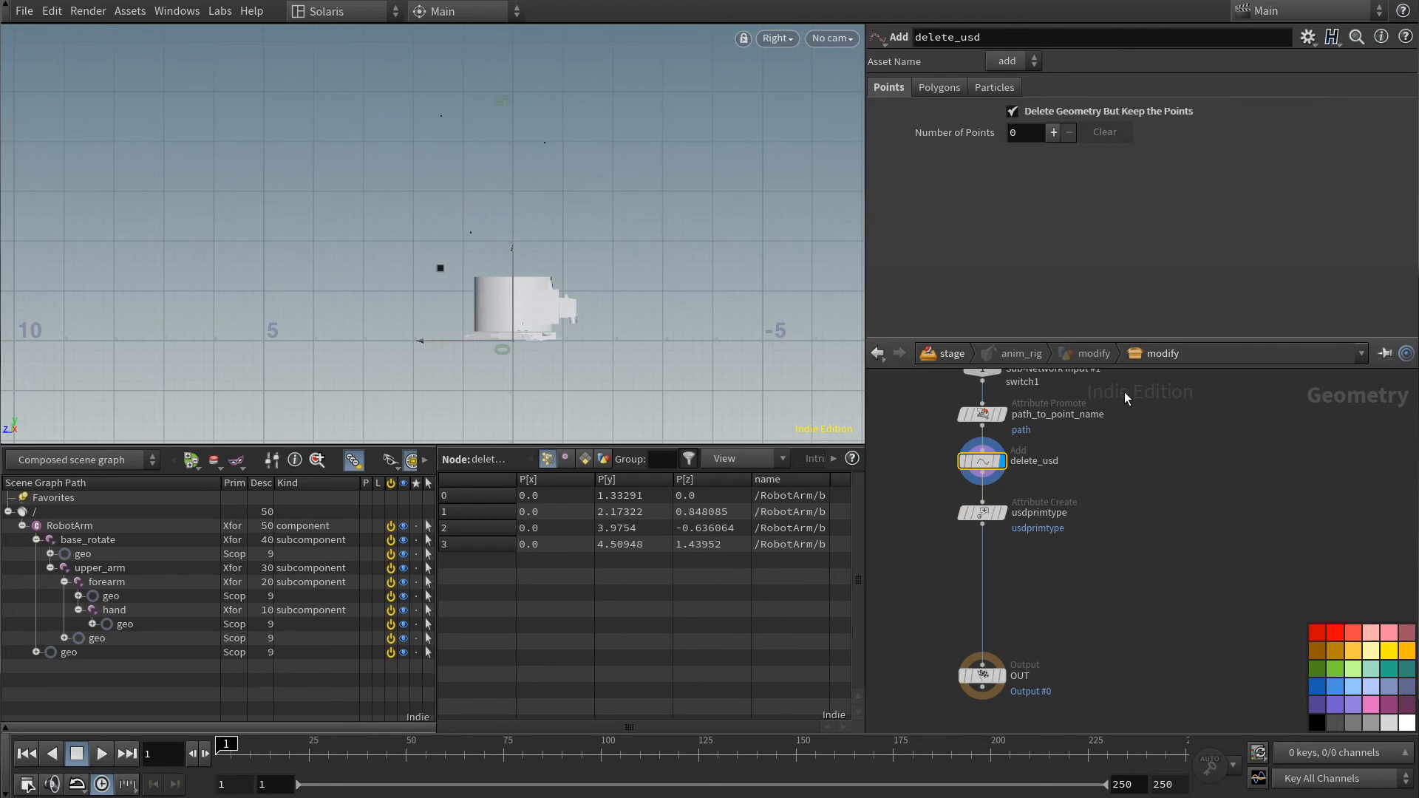
double_click(1062, 460)
text(_and_setup_skeleton)
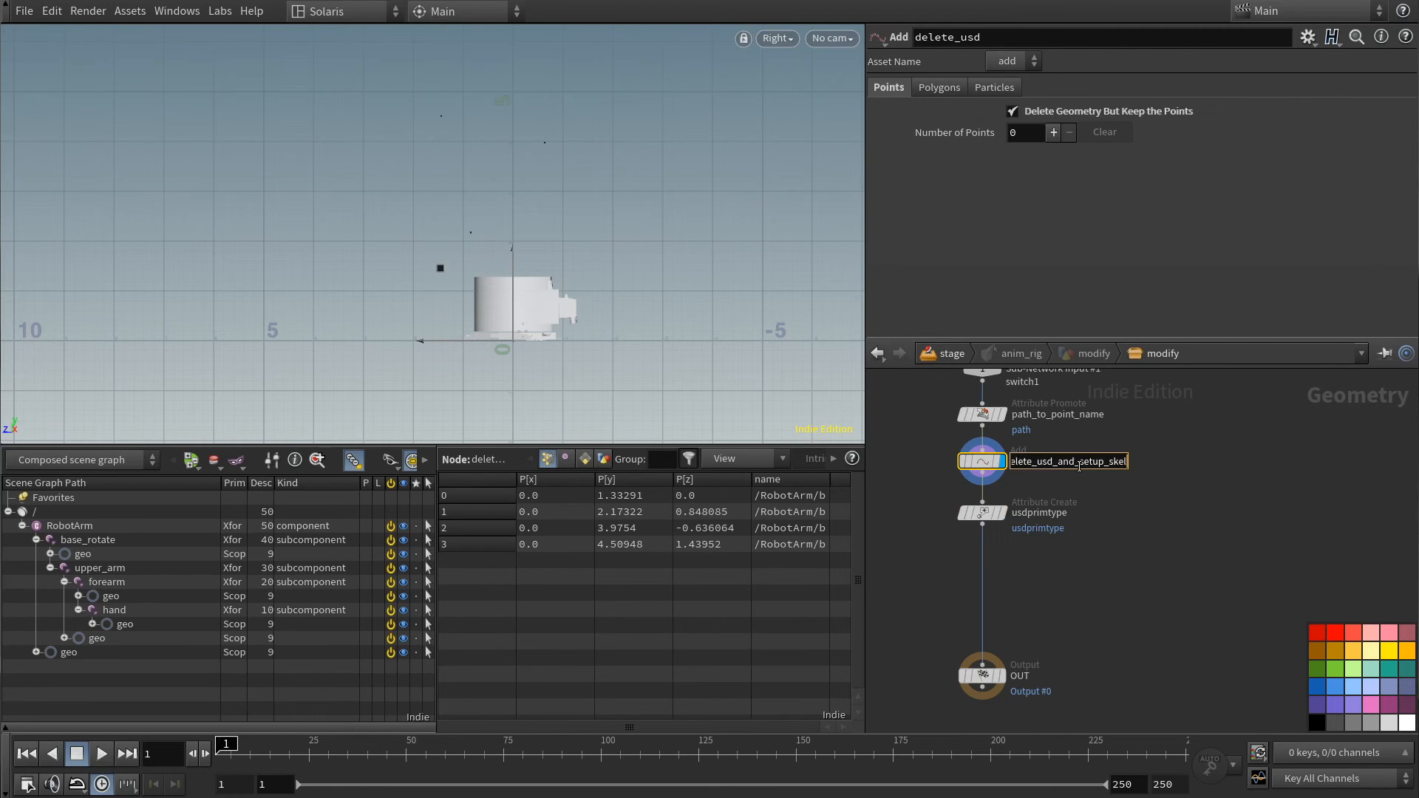
key(Return)
click(943, 88)
click(978, 136)
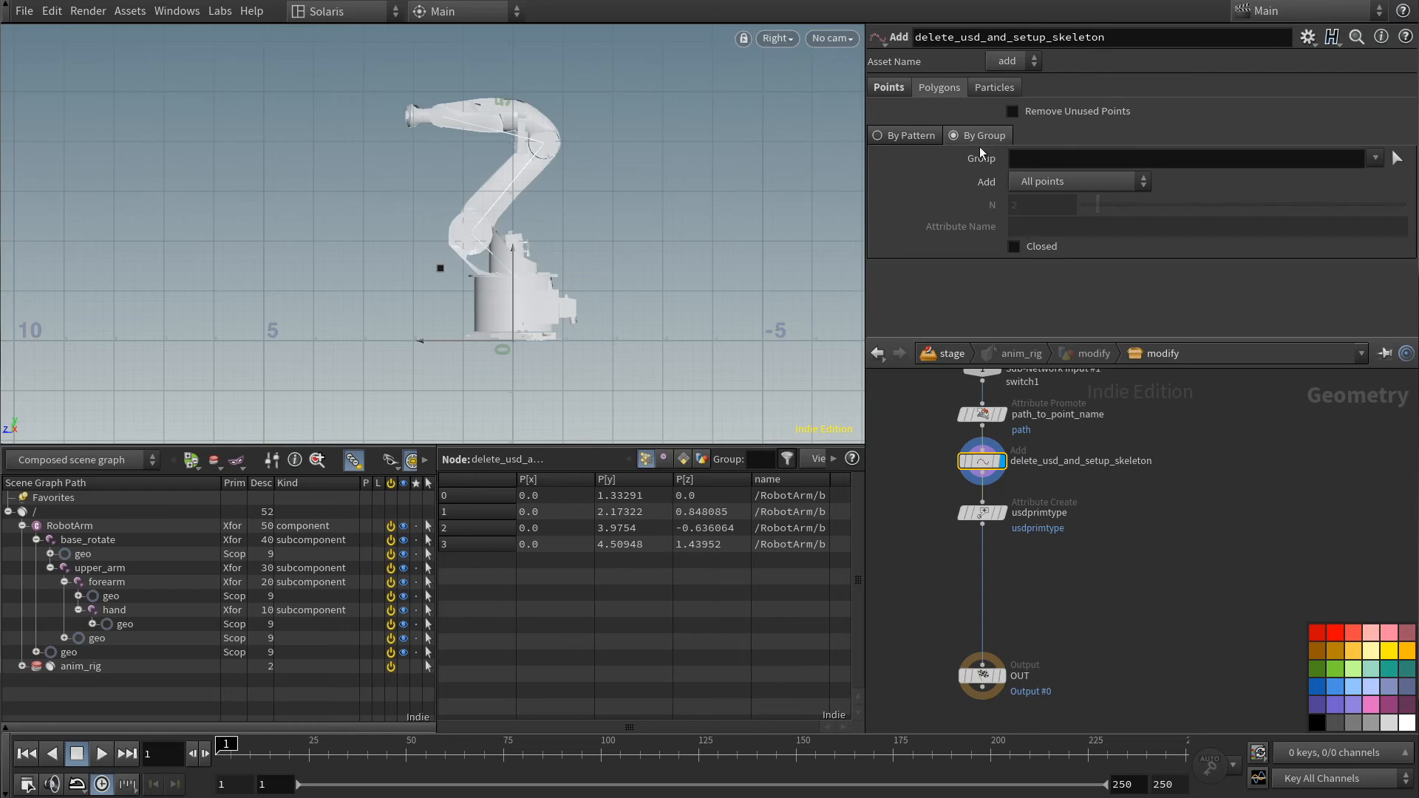
- Make room above the OUT node and append a Compute Transform node below usdprimtype
middle_drag(1100, 583, 1184, 458)
drag(1064, 551, 1067, 650)
scroll(1141, 461, down, 1)
key(Tab)
text(compu)
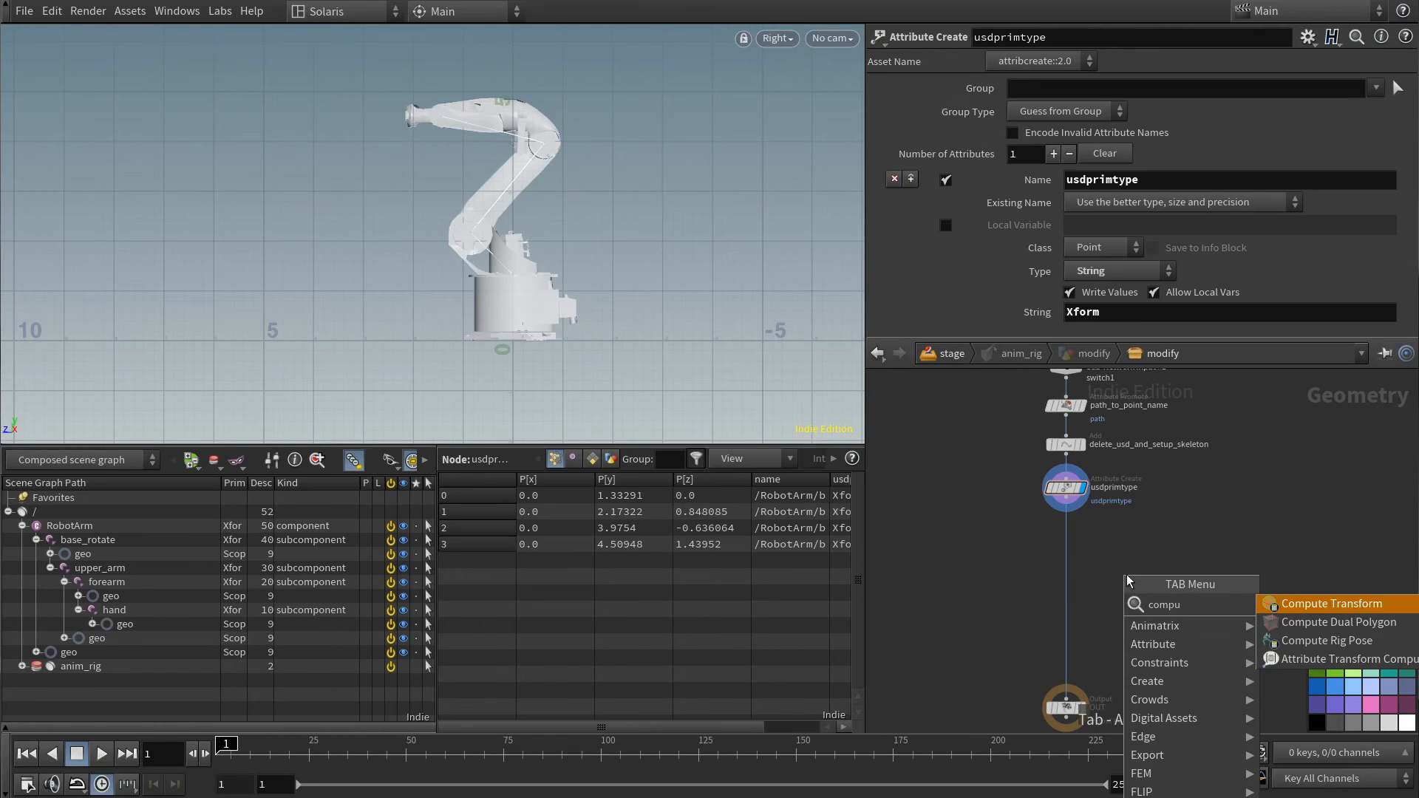
key(shift+Return)
- Append an Add node that deletes geometry but keeps the points, and rename it delete_skeleton
key(Tab)
text(ad)
key(shift+Return)
click(1044, 114)
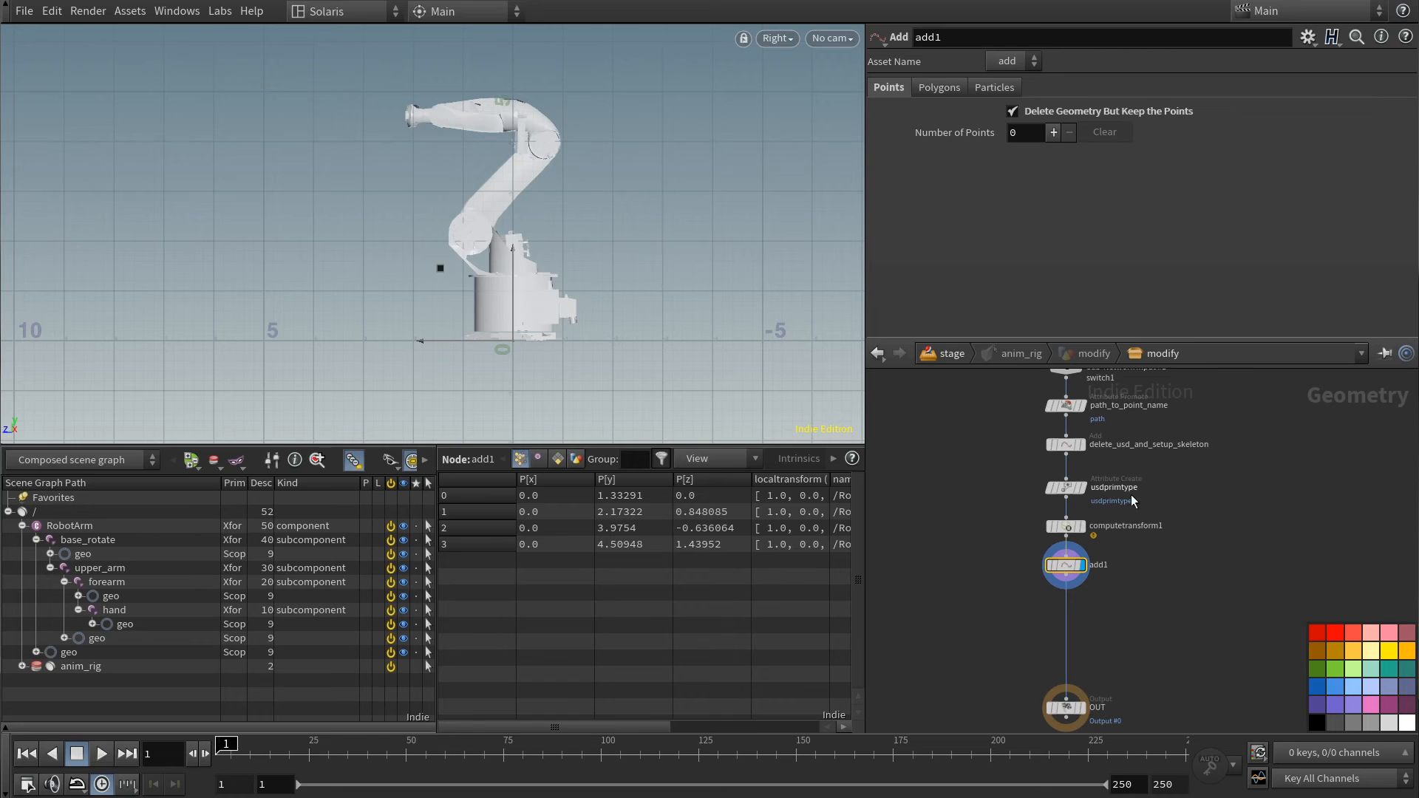
double_click(1098, 564)
text(delete_skeleton)
key(Return)
- Append a point Attribute VOP below delete_skeleton and rename it apply_local_transform
key(Tab)
text(pointvop)
key(shift+Return)
drag(1068, 606, 1067, 613)
double_click(1104, 613)
text(apply_local_transform)
key(Return)
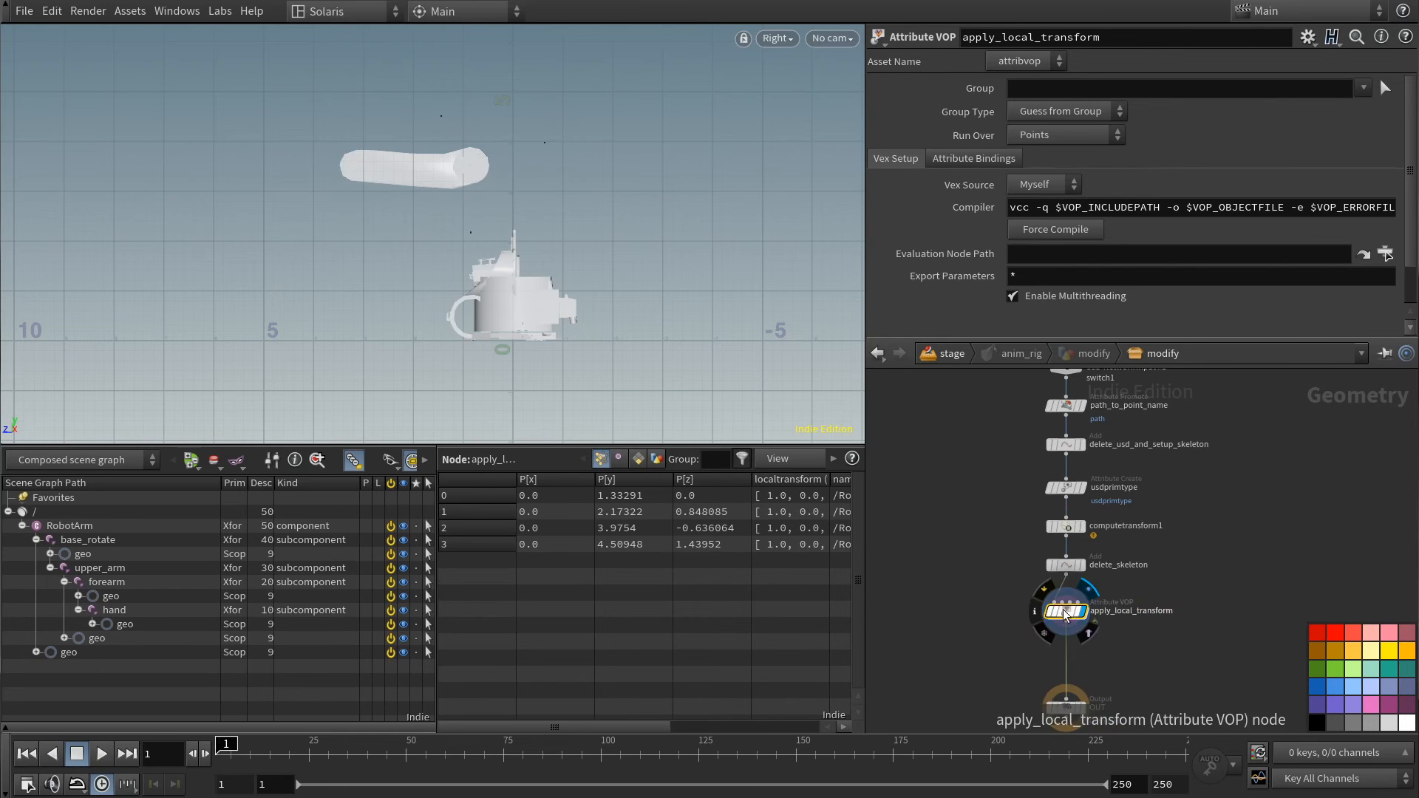
- Inside apply_local_transform, add a Bind node for localtransform with type 16 Floats (matrix)
double_click(1065, 611)
key(Tab)
text(bind)
key(Return)
click(1154, 575)
double_click(1107, 84)
text(localtransform)
key(Return)
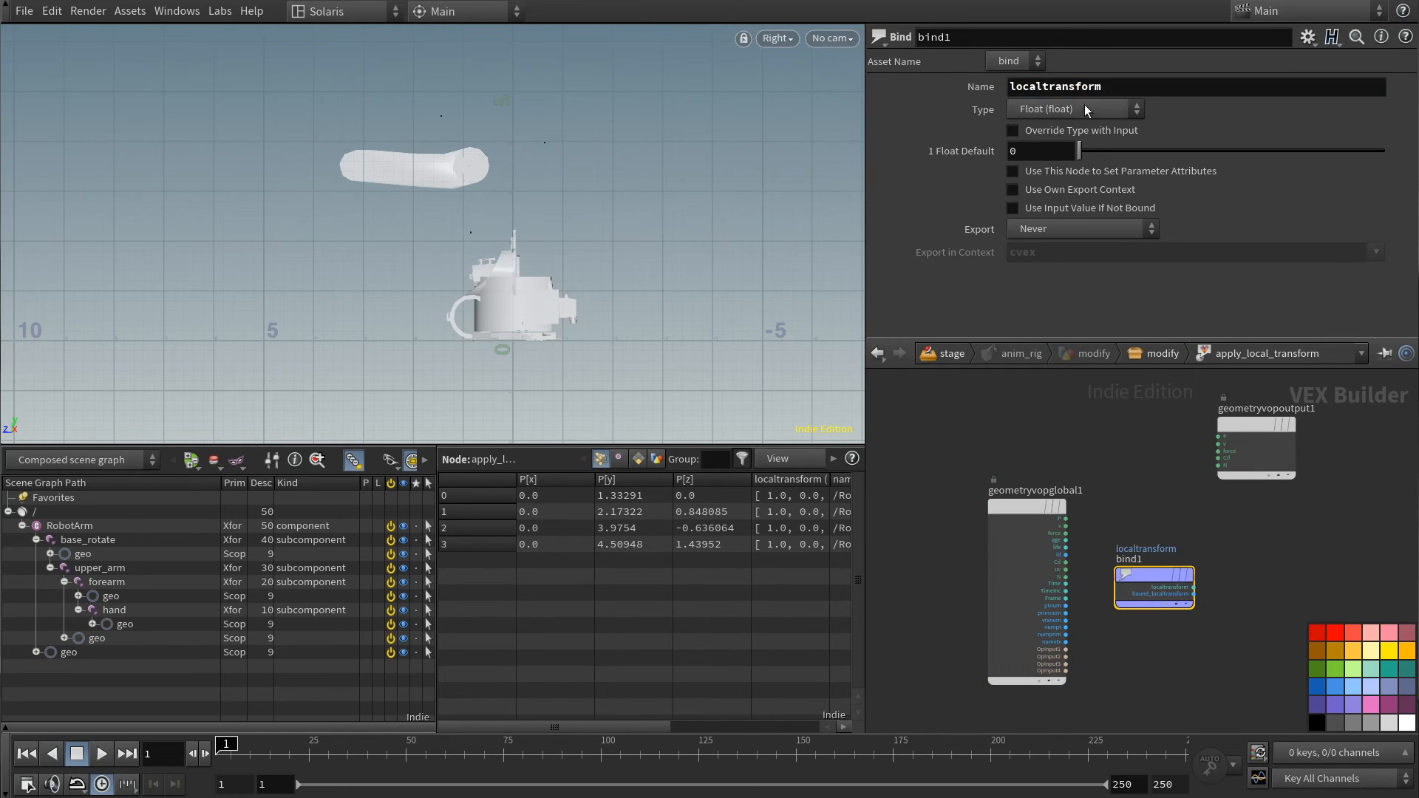
click(1086, 110)
click(1052, 386)
- Add an Extract Transform node, feed localtransform into it, and wire its translation to P on the geometry output
key(Tab)
text(ext)
key(Return)
click(1261, 569)
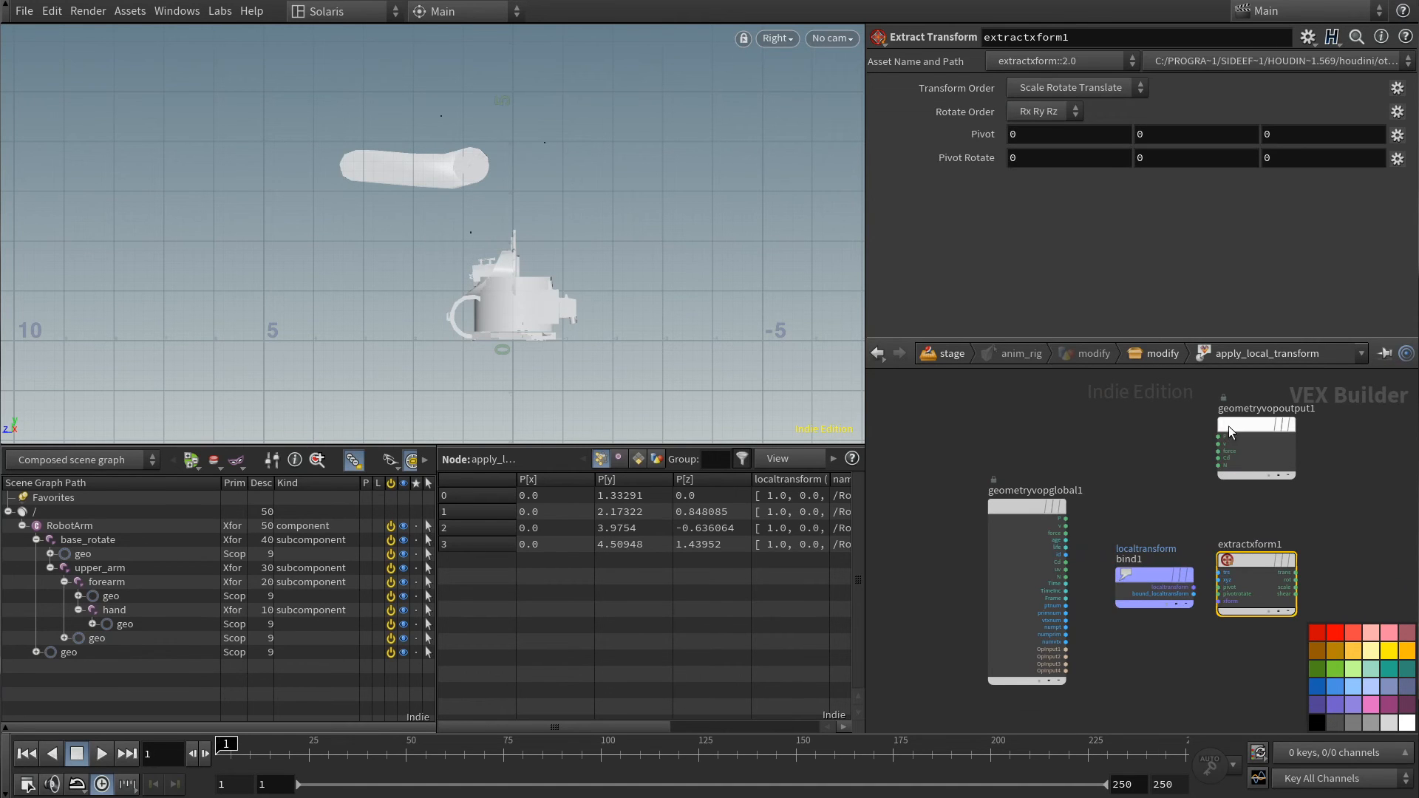
drag(1243, 429, 1370, 461)
drag(1256, 560, 1275, 513)
click(1193, 587)
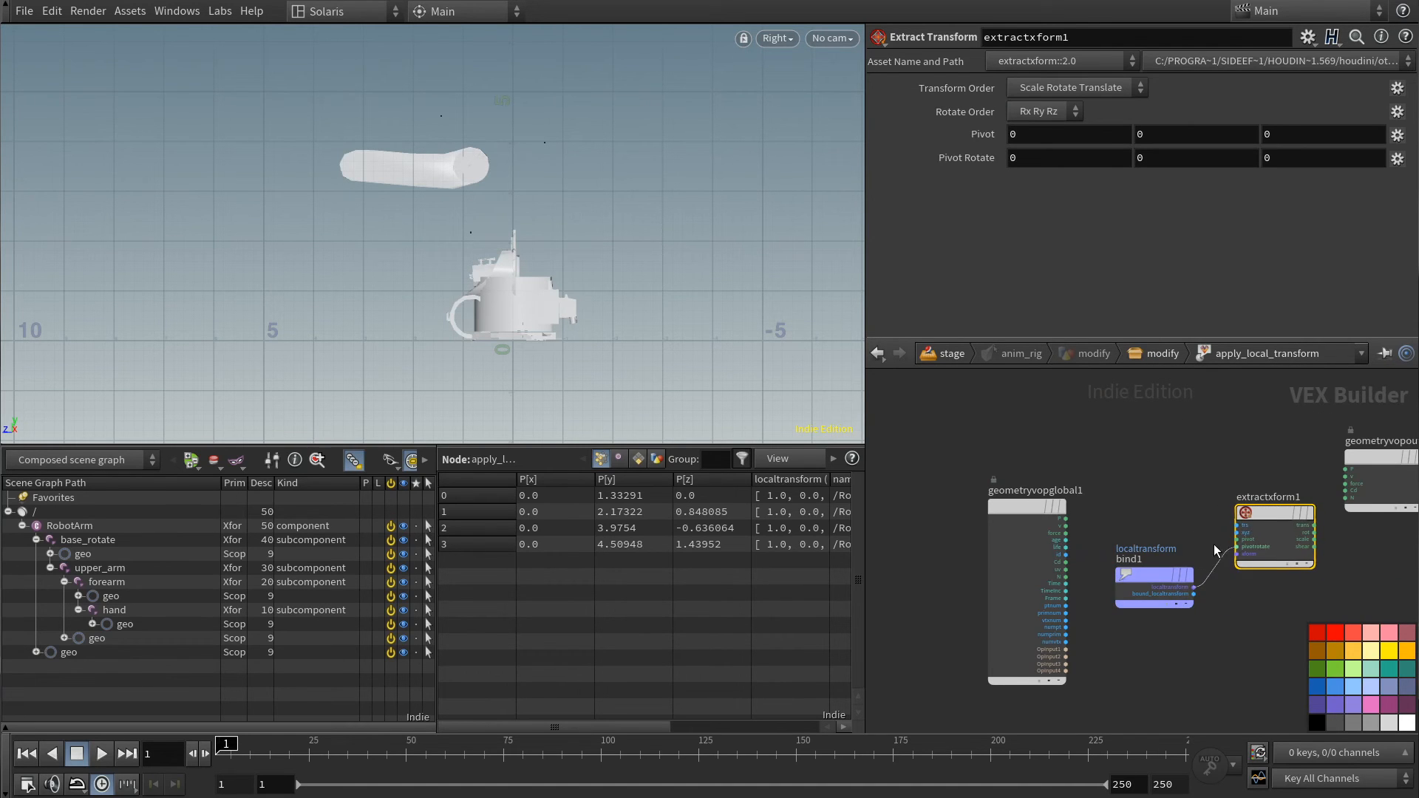
click(1238, 554)
click(1313, 525)
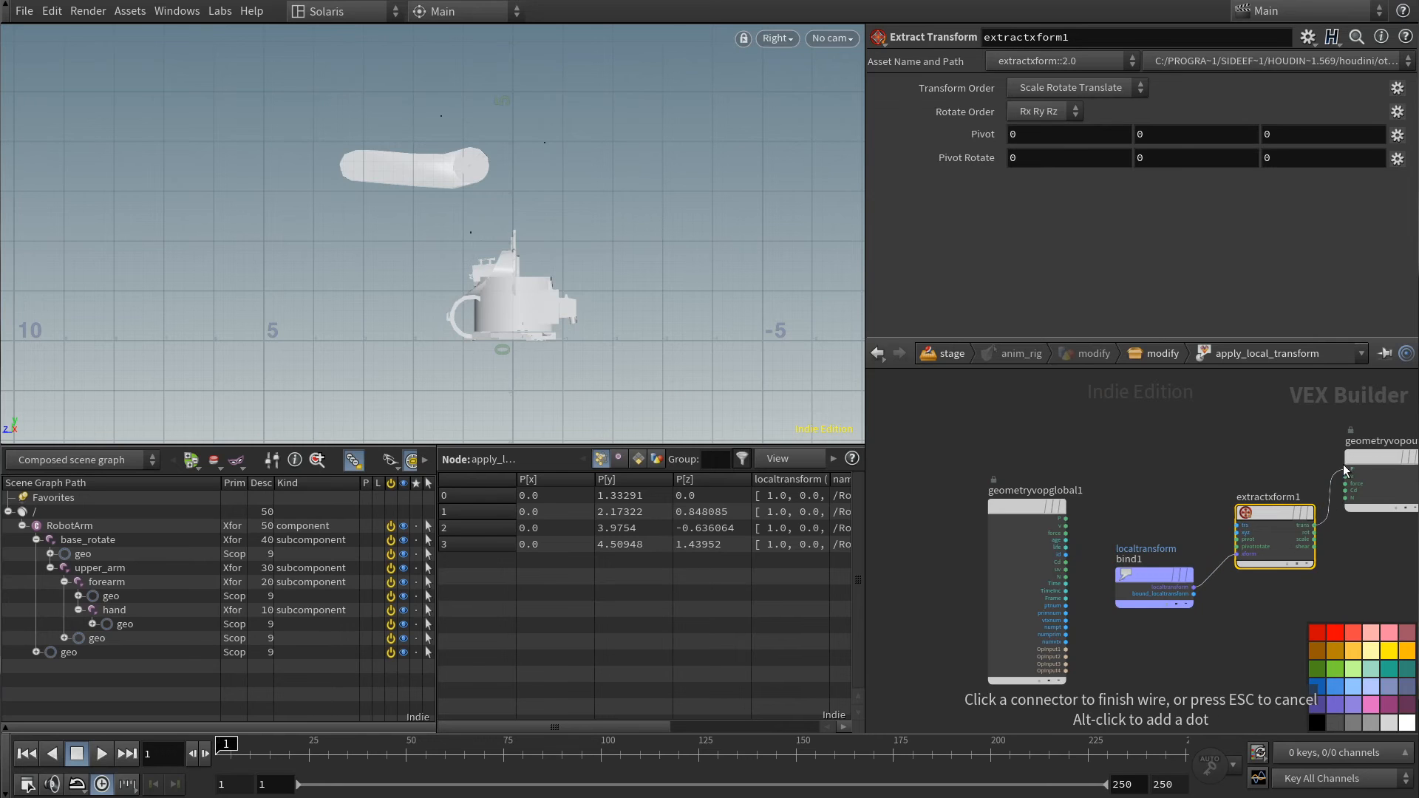
click(1345, 468)
- Add a Bind export named transform of type 9 Floats (matrix3), without input type override, and feed it from localtransform
key(Tab)
text(bind)
key(Return)
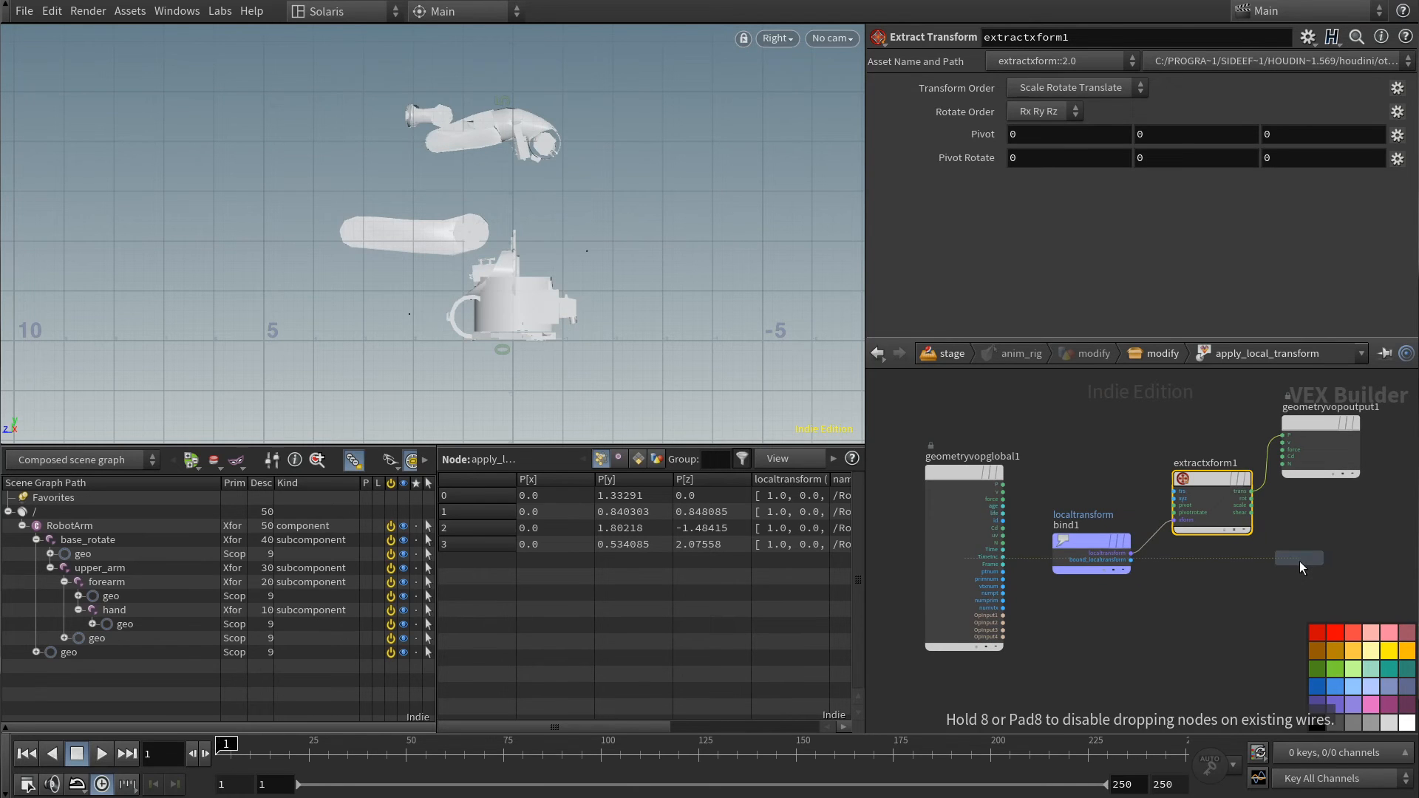
click(1299, 561)
click(1045, 109)
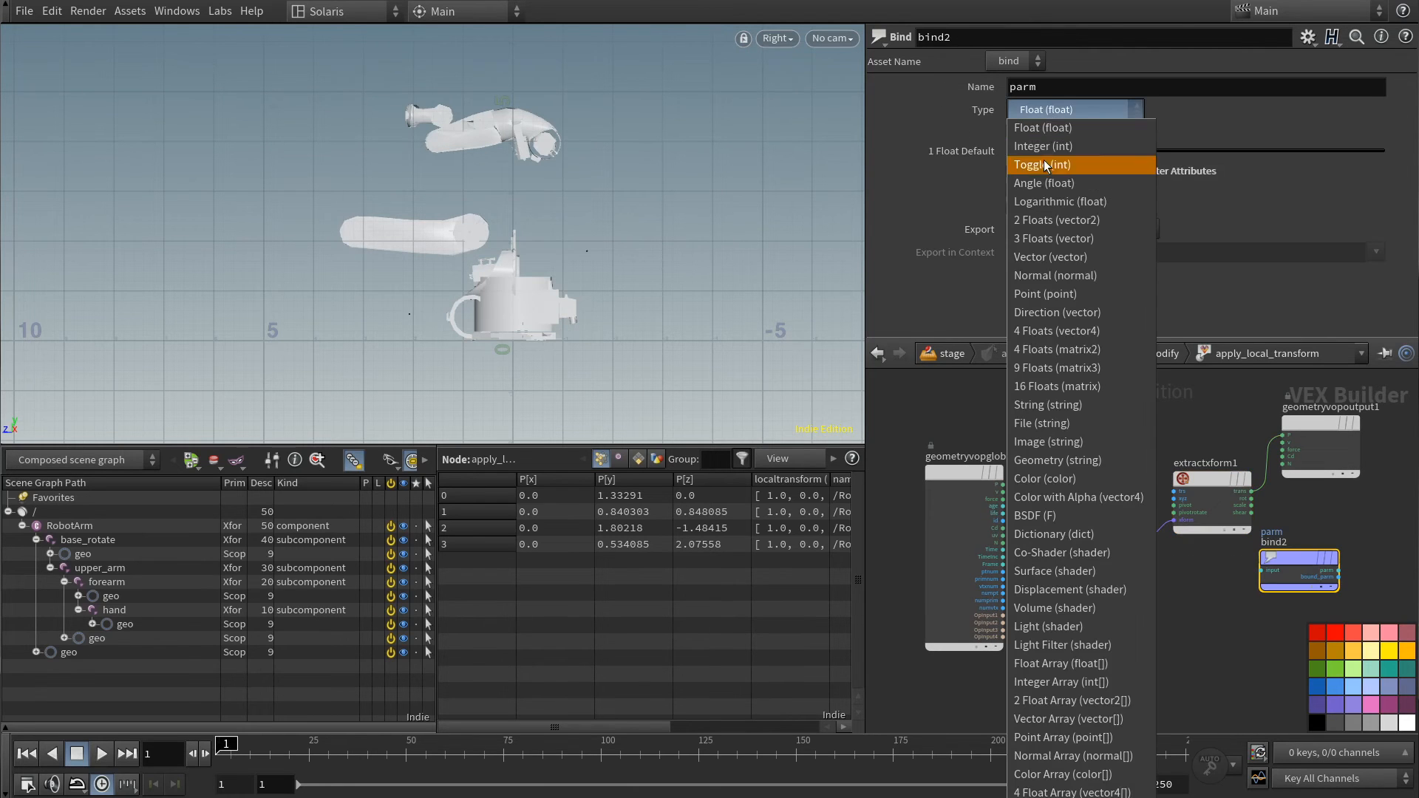
click(1046, 363)
double_click(1060, 87)
text(transform)
key(Return)
click(1080, 126)
drag(1130, 553, 1213, 561)
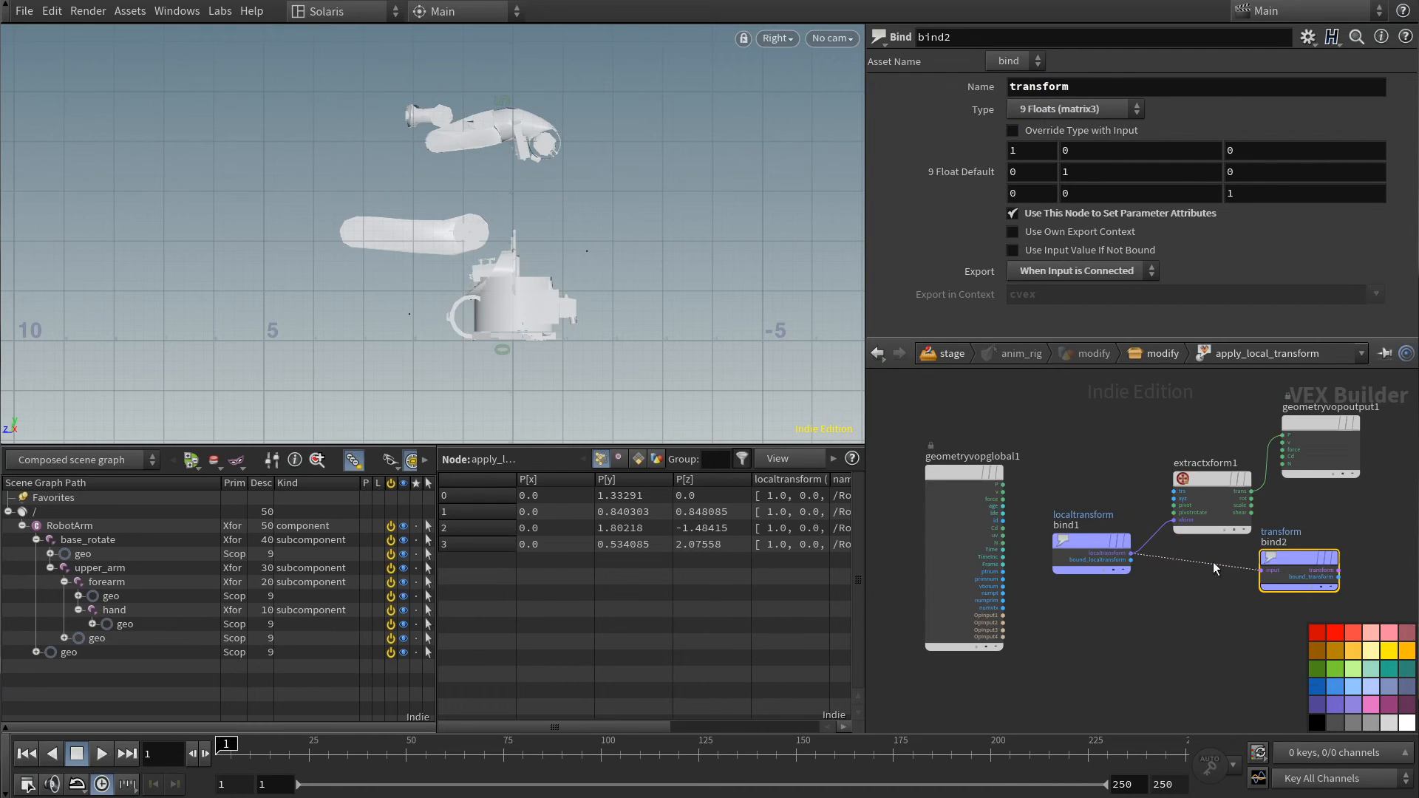
key(u)
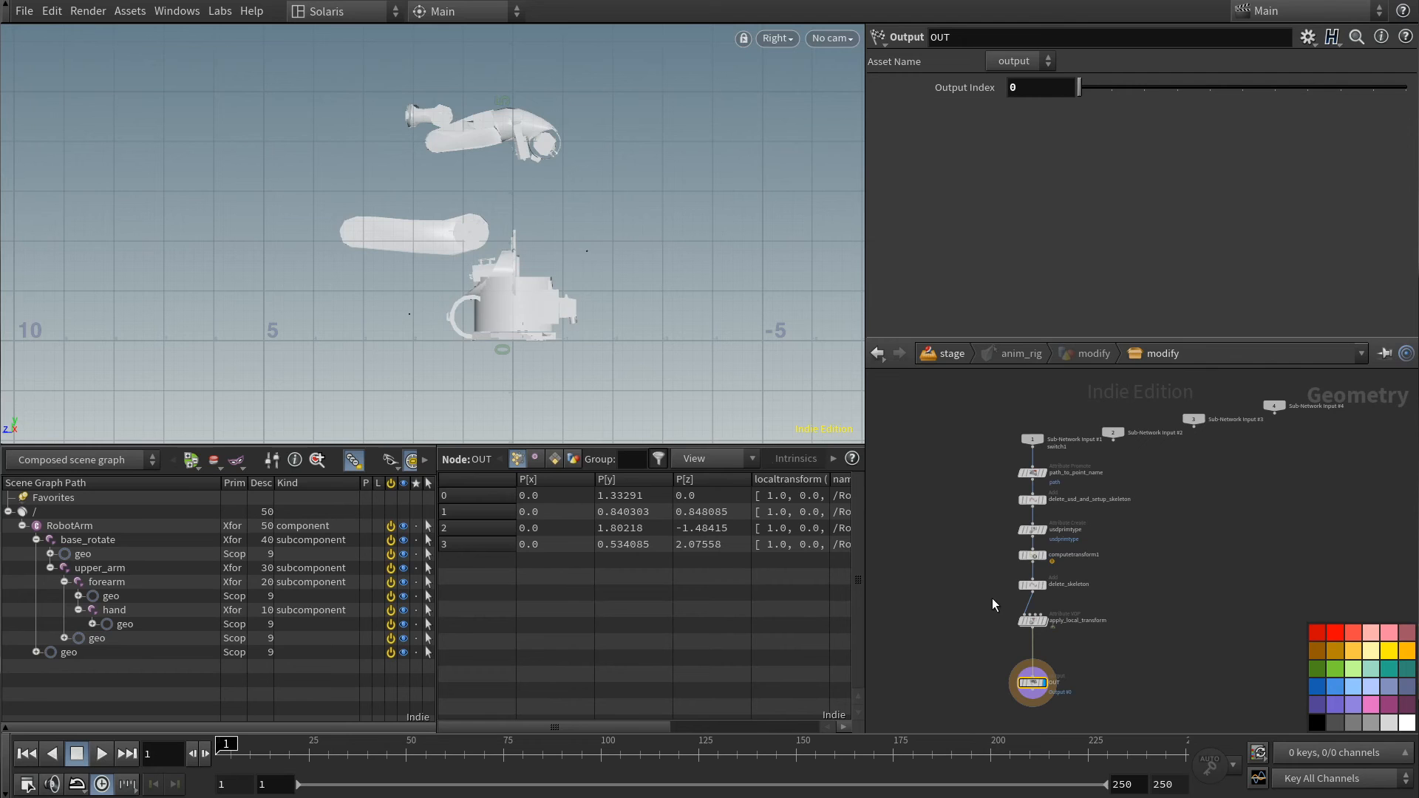
- Insert a point Attribute VOP between the first sub-network input and path_to_point_name, and rename it get_usd_transforms
drag(597, 274, 408, 271)
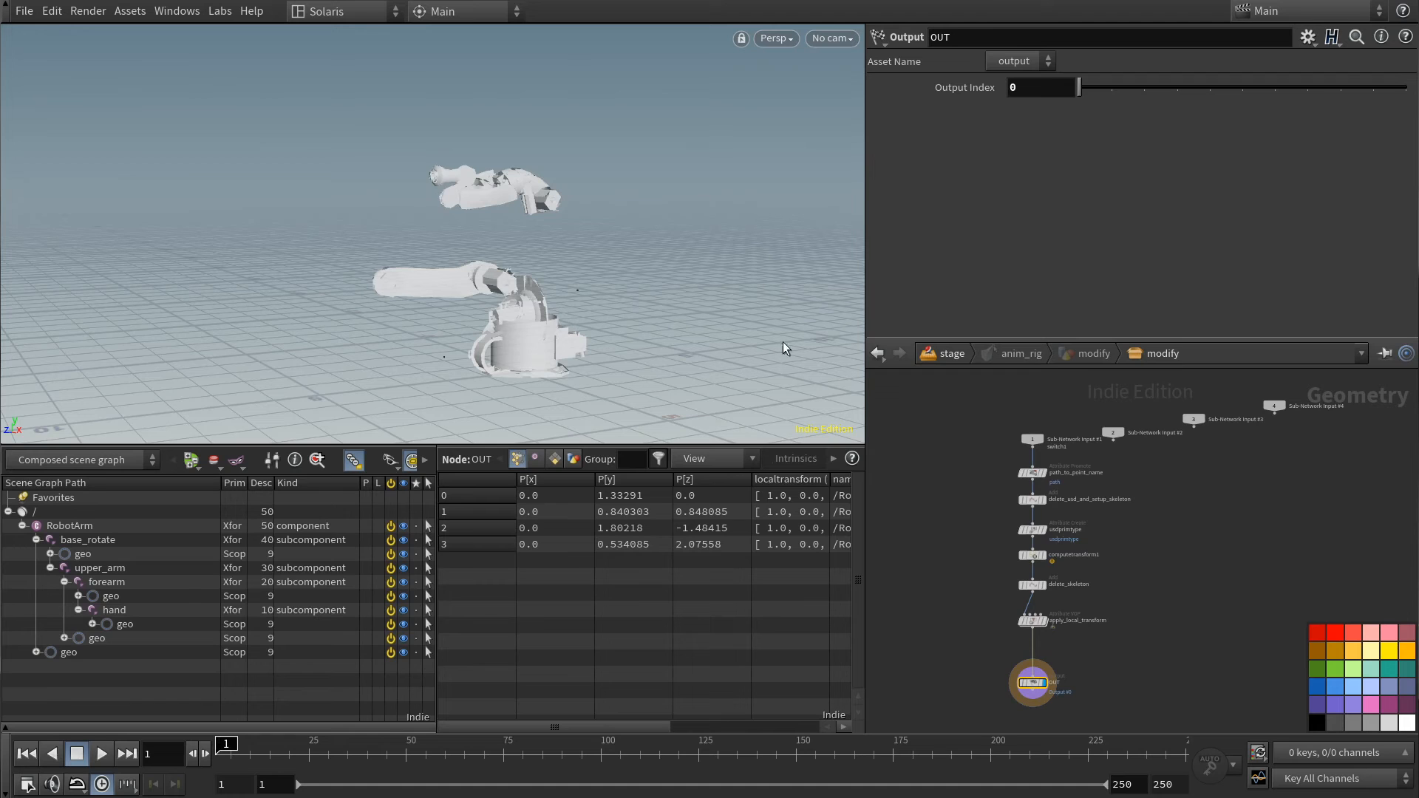
scroll(961, 521, up, 3)
drag(1047, 563, 1050, 479)
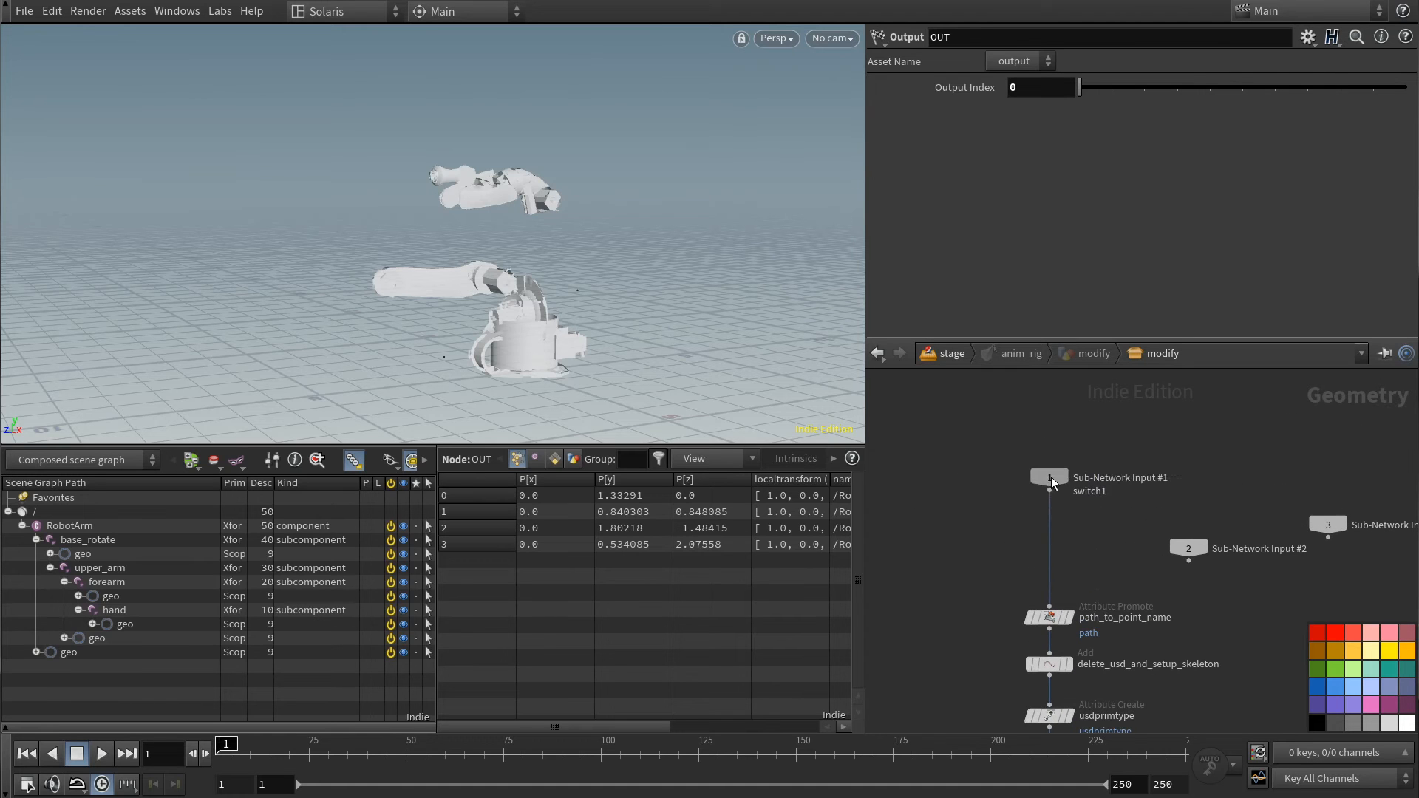
key(Tab)
text(pointvop)
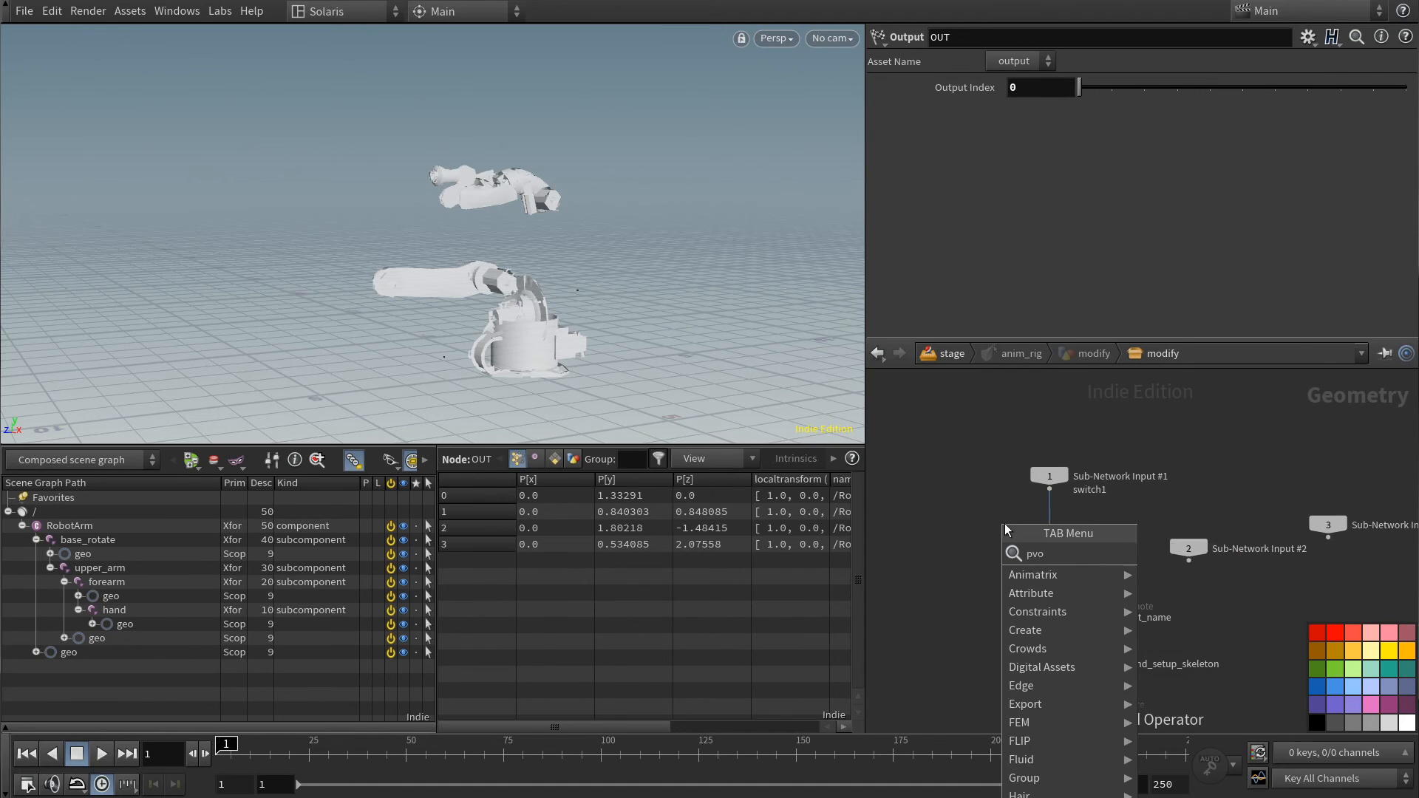
key(Return)
click(1070, 559)
click(1125, 563)
text(ge)
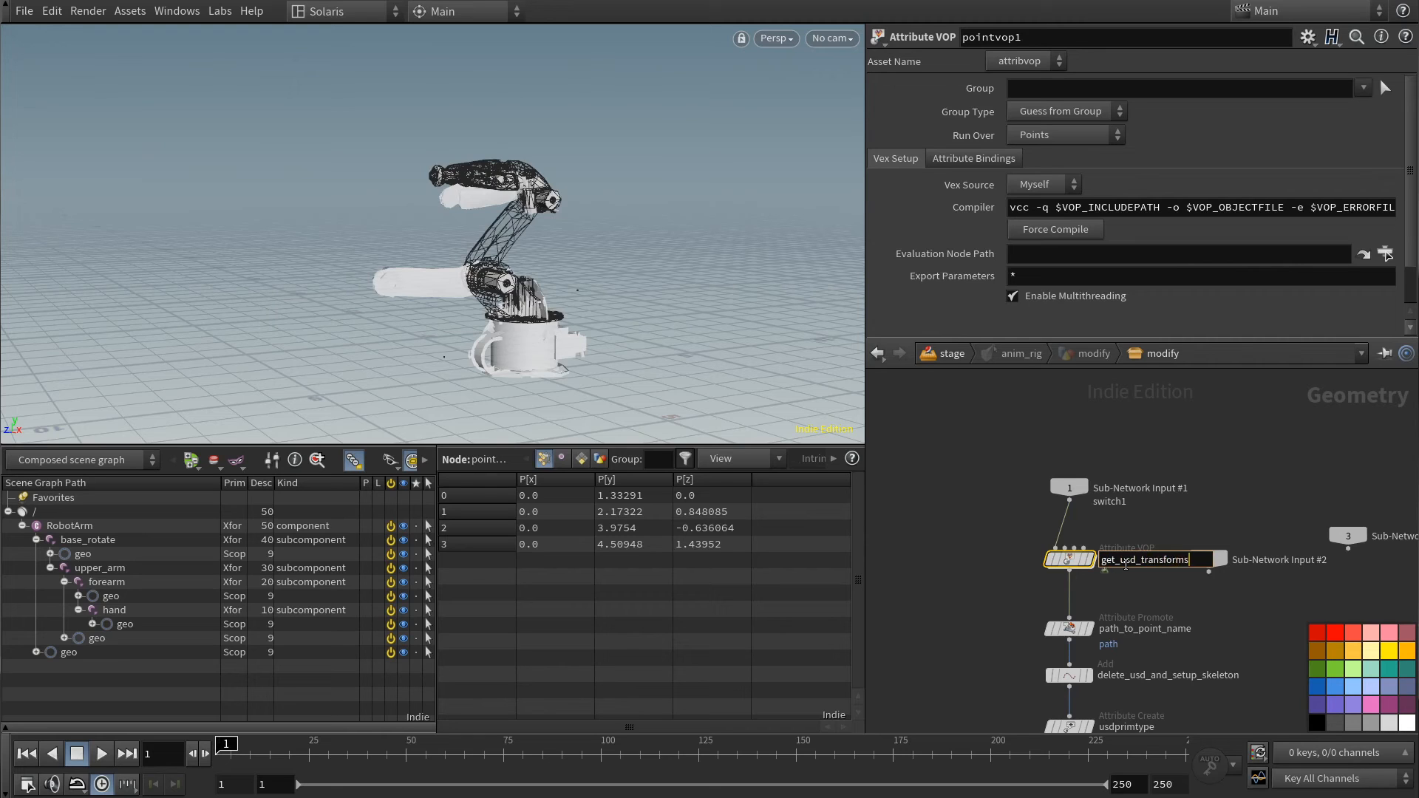
text(t_usd_transforms)
key(Return)
- Add a Primitive Intrinsic node inside get_usd_transforms
double_click(1070, 560)
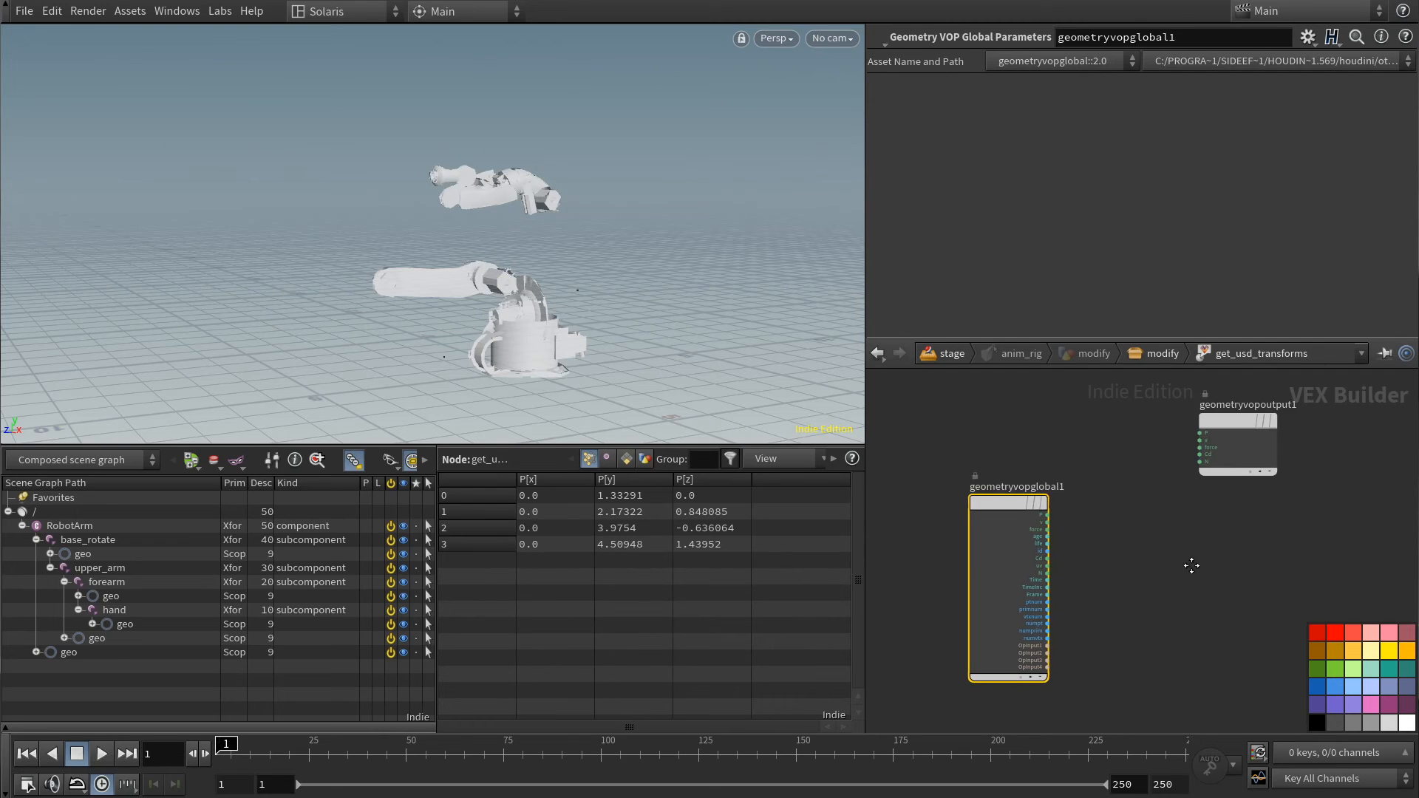
key(Tab)
text(primin)
key(Return)
click(1118, 536)
- Make the Primitive Intrinsic read usdLocalToWorldTransform as Matrix 4 from the first input, and feed it the global primitive number
click(1050, 87)
click(1052, 234)
click(1057, 111)
click(1072, 142)
click(1086, 155)
text(usdLocalToWorldTransform)
key(Return)
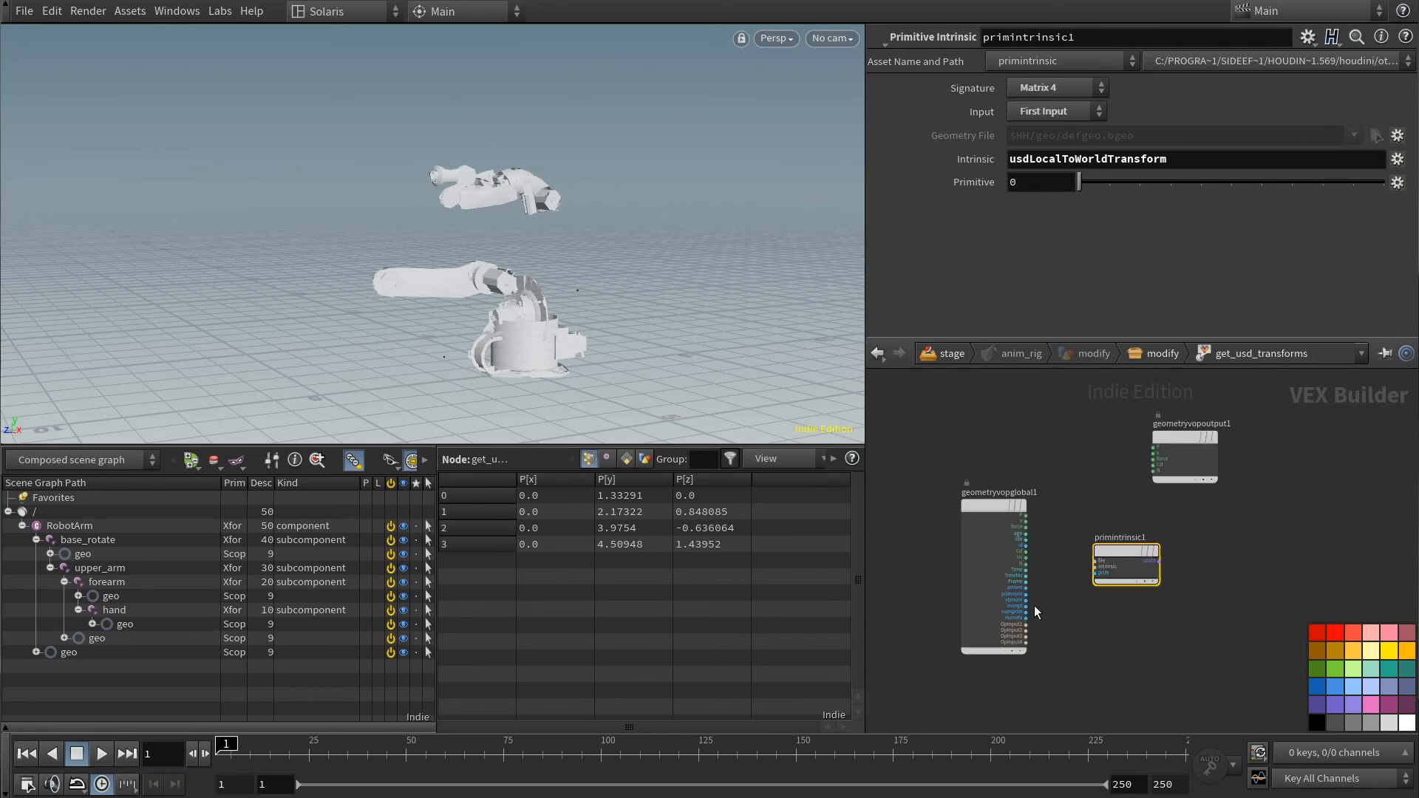
click(1026, 594)
click(1095, 573)
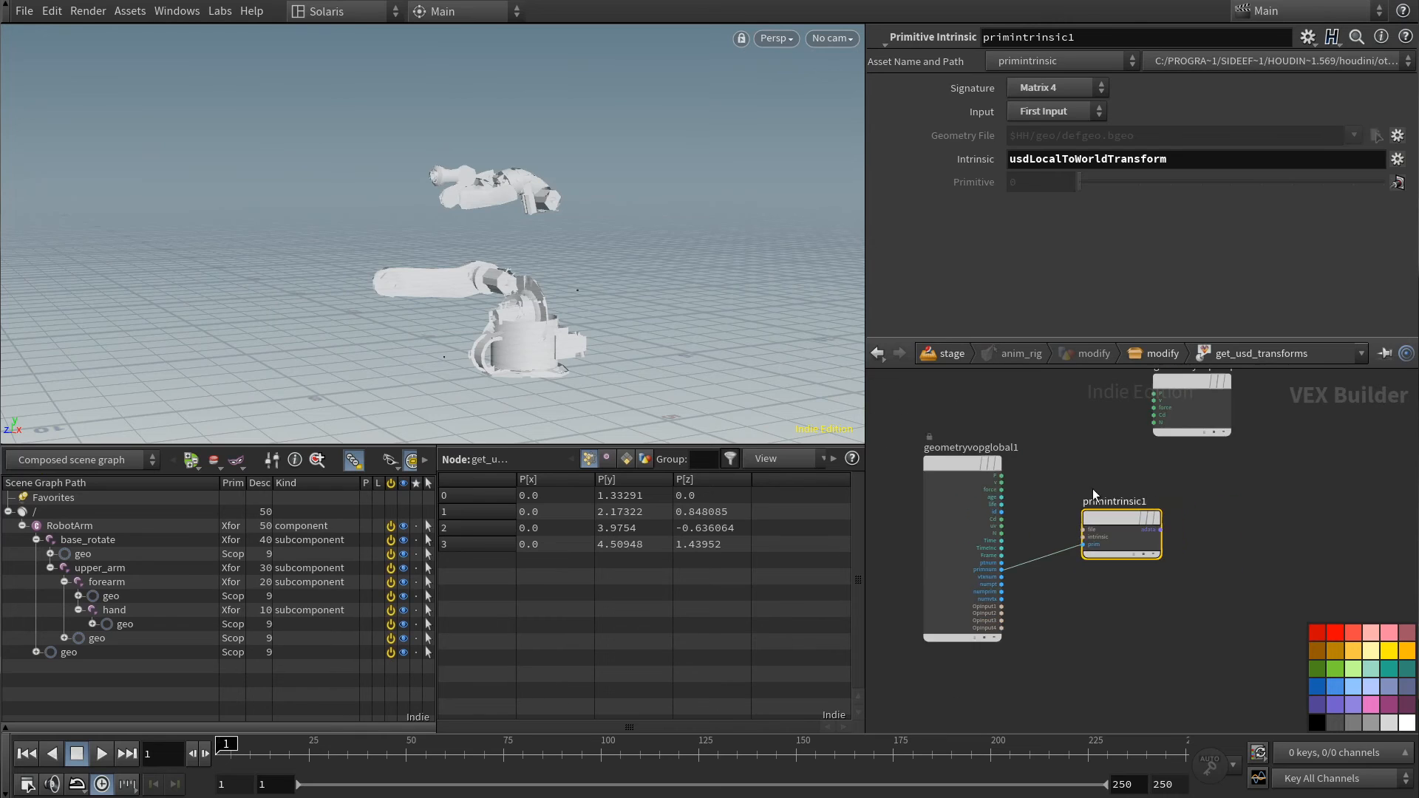
- Move the geometry output node aside and place a Bind node after the Primitive Intrinsic
middle_drag(1093, 495, 1063, 553)
drag(1153, 449, 1279, 470)
middle_drag(1199, 593, 1132, 576)
key(Tab)
text(bind)
key(Return)
click(1166, 579)
- Name the Bind transform with type 9 Floats (matrix3), wire the intrinsic value into it, and turn off Override Type with Input
click(1077, 87)
text(transform)
click(1075, 110)
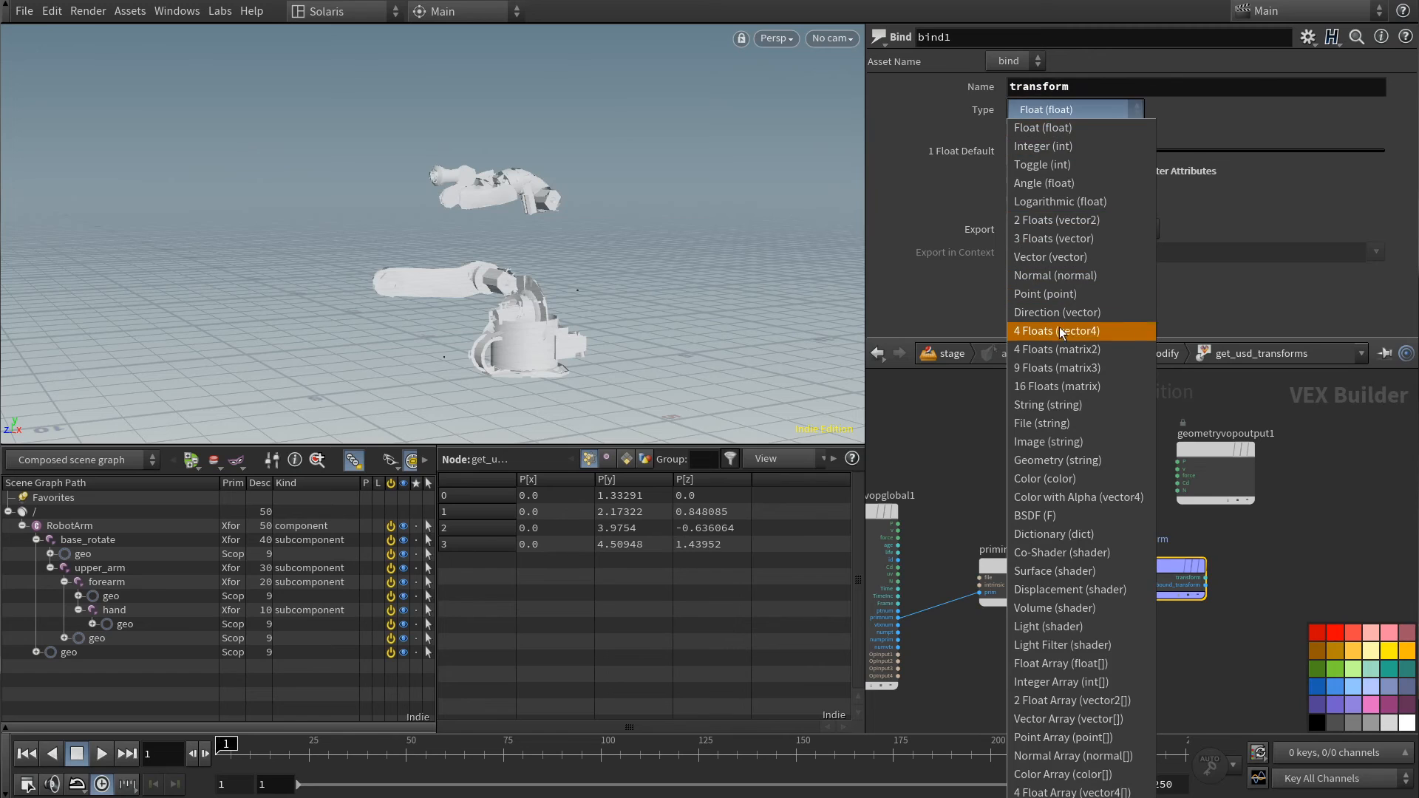
click(1063, 367)
drag(1063, 581, 1130, 578)
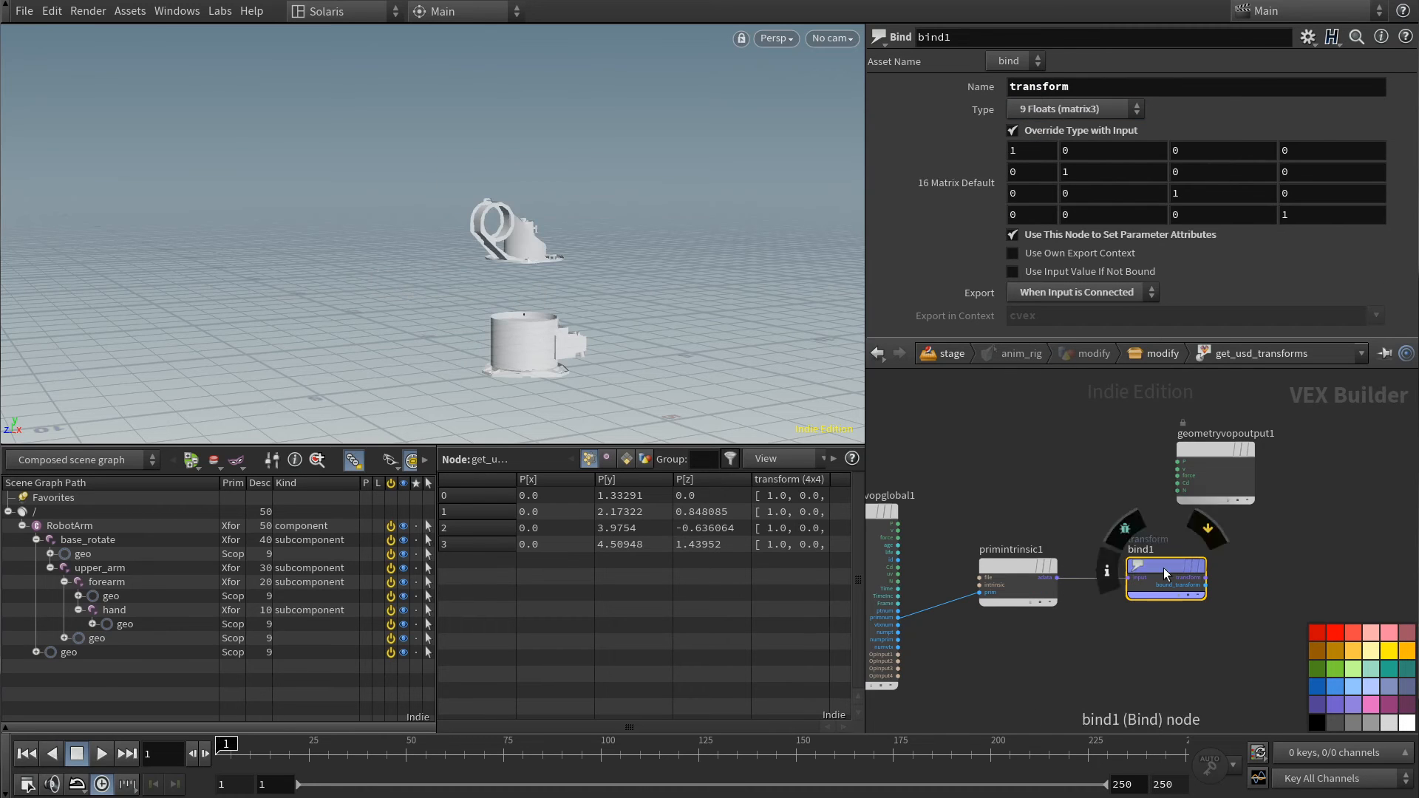
click(1058, 132)
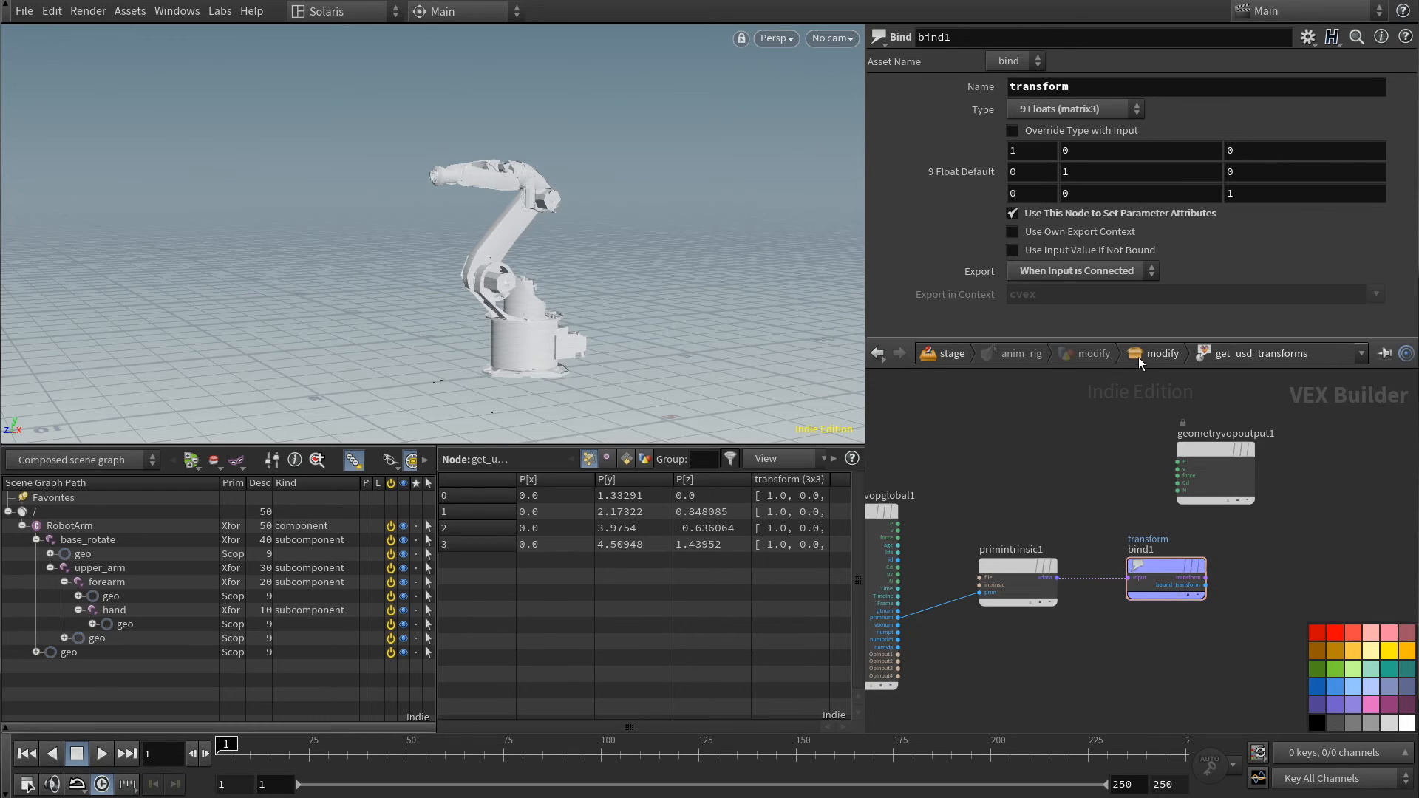
- Return to the modify network and move the nodes after usdprimtype down, leaving a wide gap in the chain
click(1157, 354)
middle_drag(968, 643, 1032, 516)
scroll(975, 494, down, 4)
scroll(1031, 458, up, 1)
drag(1024, 431, 1108, 726)
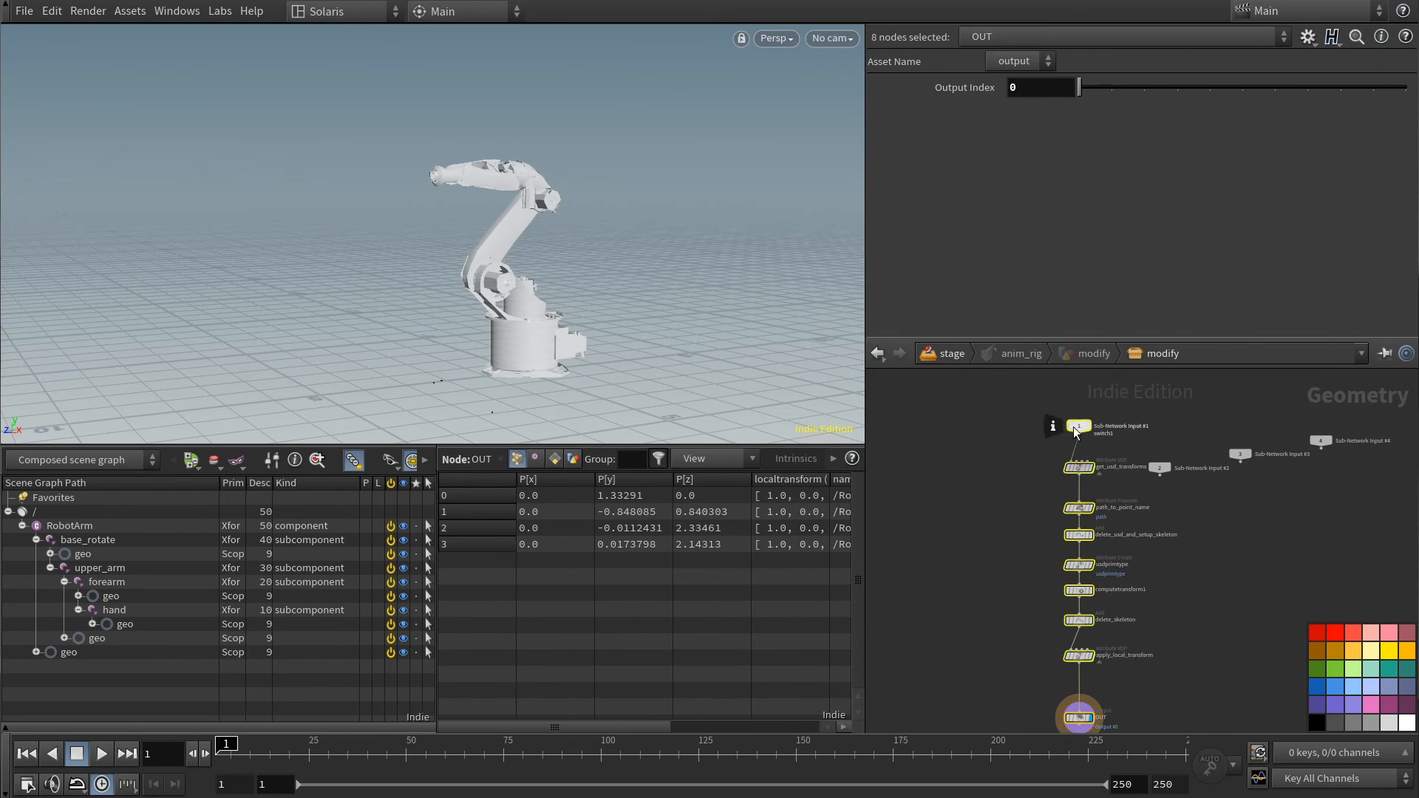
drag(1018, 702, 1165, 552)
middle_drag(986, 622, 1052, 482)
drag(1075, 472, 1078, 632)
middle_drag(1061, 476, 1059, 579)
- Enclose the four nodes from get_usd_transforms to usdprimtype in a network box titled SETUP
drag(1009, 602, 1153, 432)
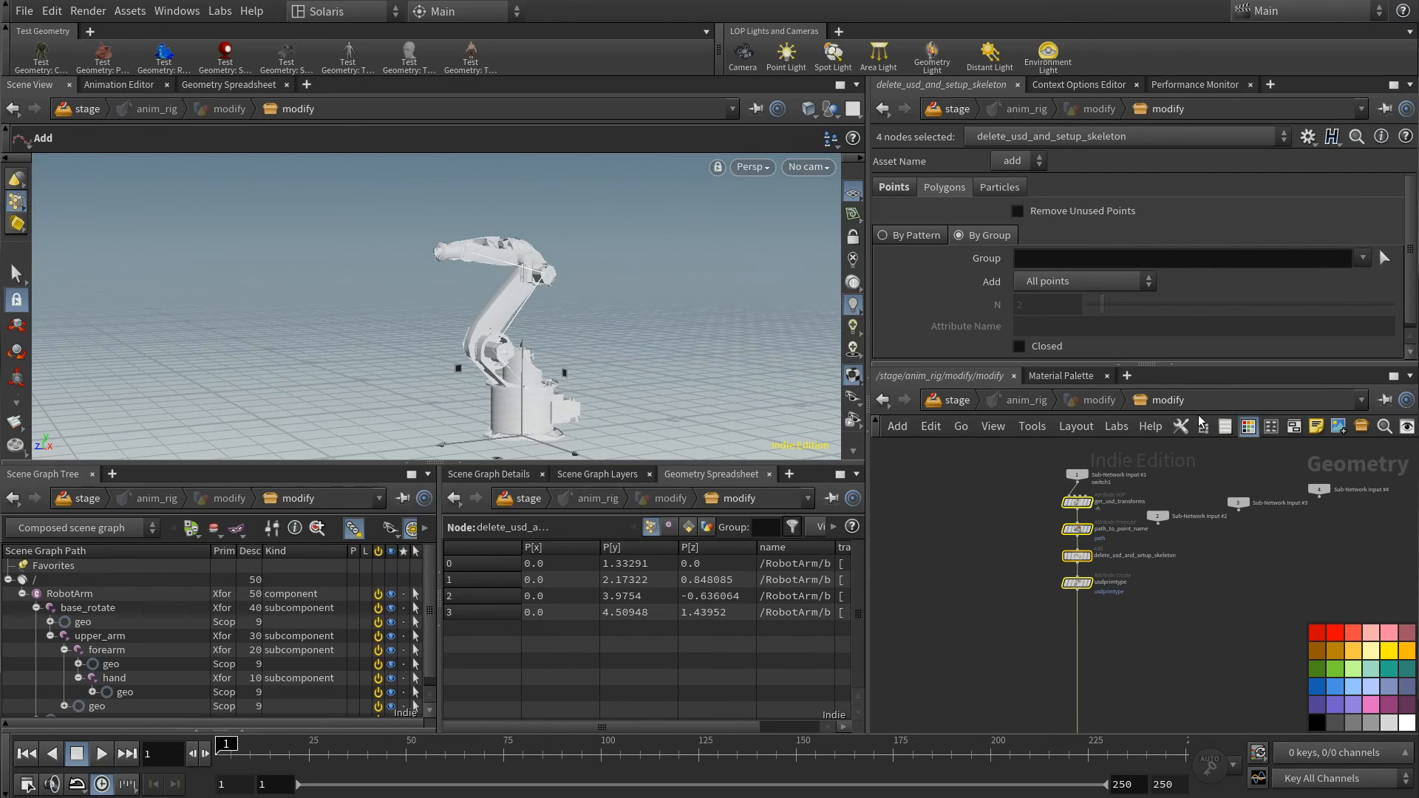
click(1294, 426)
click(1094, 488)
text(SETUP)
- Enclose the compute transform, delete_skeleton and apply_local_transform nodes in a network box titled EXPORT
middle_drag(1011, 589, 1001, 532)
drag(1023, 584, 1131, 691)
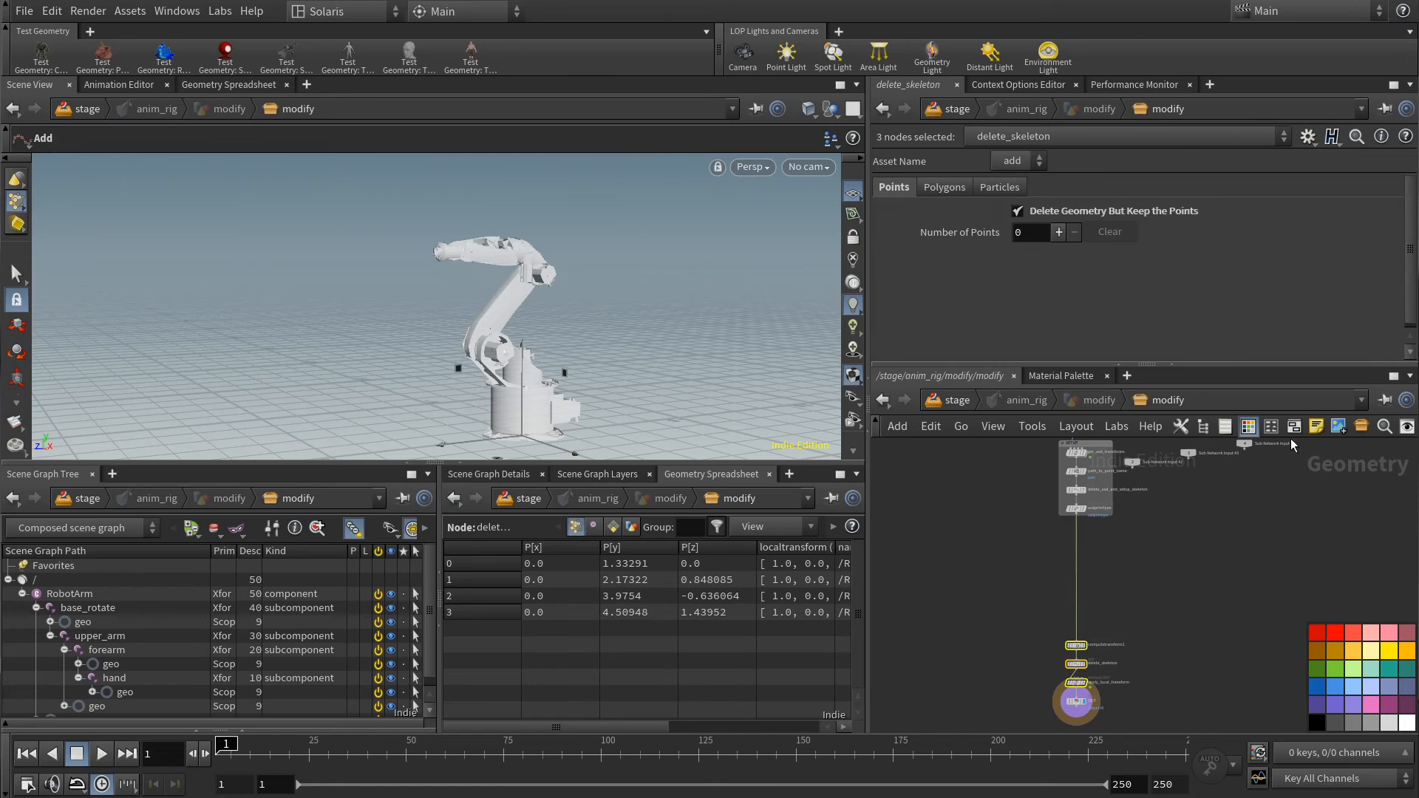
click(1294, 426)
click(1101, 637)
text(E)
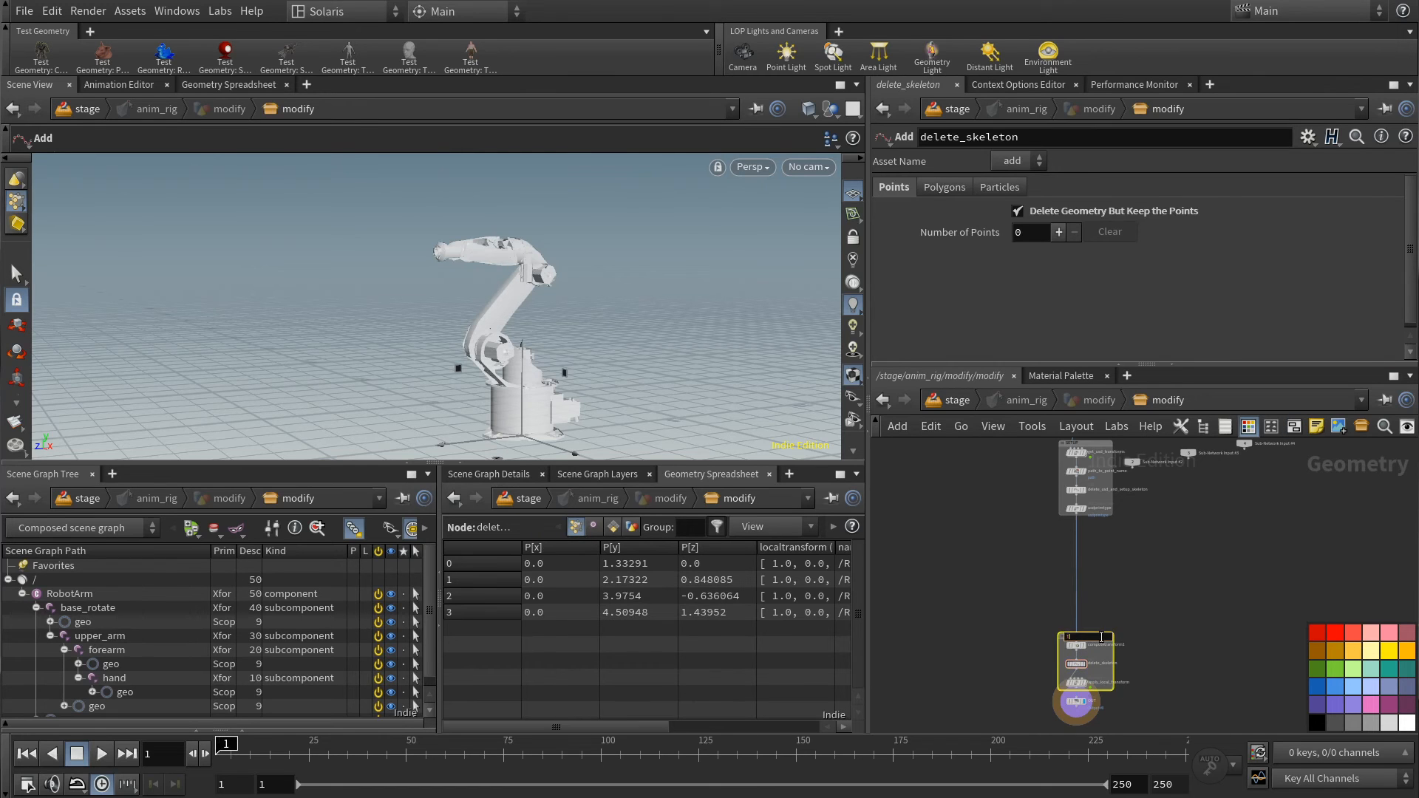
text(XPORT)
key(Return)
- Colour the SETUP network box green and the EXPORT network box red
key(h)
click(1076, 482)
click(1353, 669)
click(1078, 643)
click(1317, 634)
- Insert a Rig Pose node on the wire between SETUP and EXPORT, name it FK and colour it yellow
scroll(1027, 558, up, 2)
key(Tab)
text(rig p)
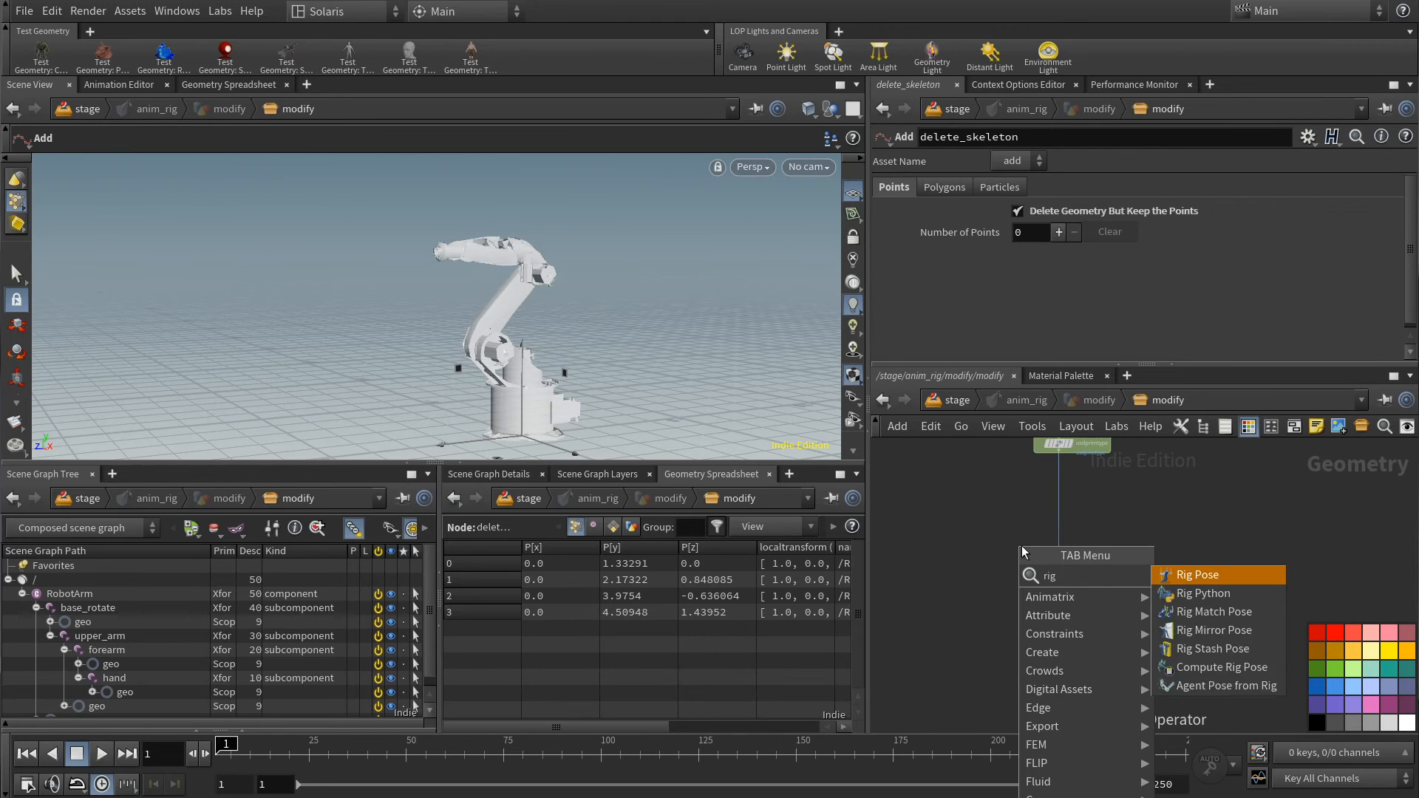
key(Return)
click(1058, 535)
click(1075, 534)
text(FK)
key(Return)
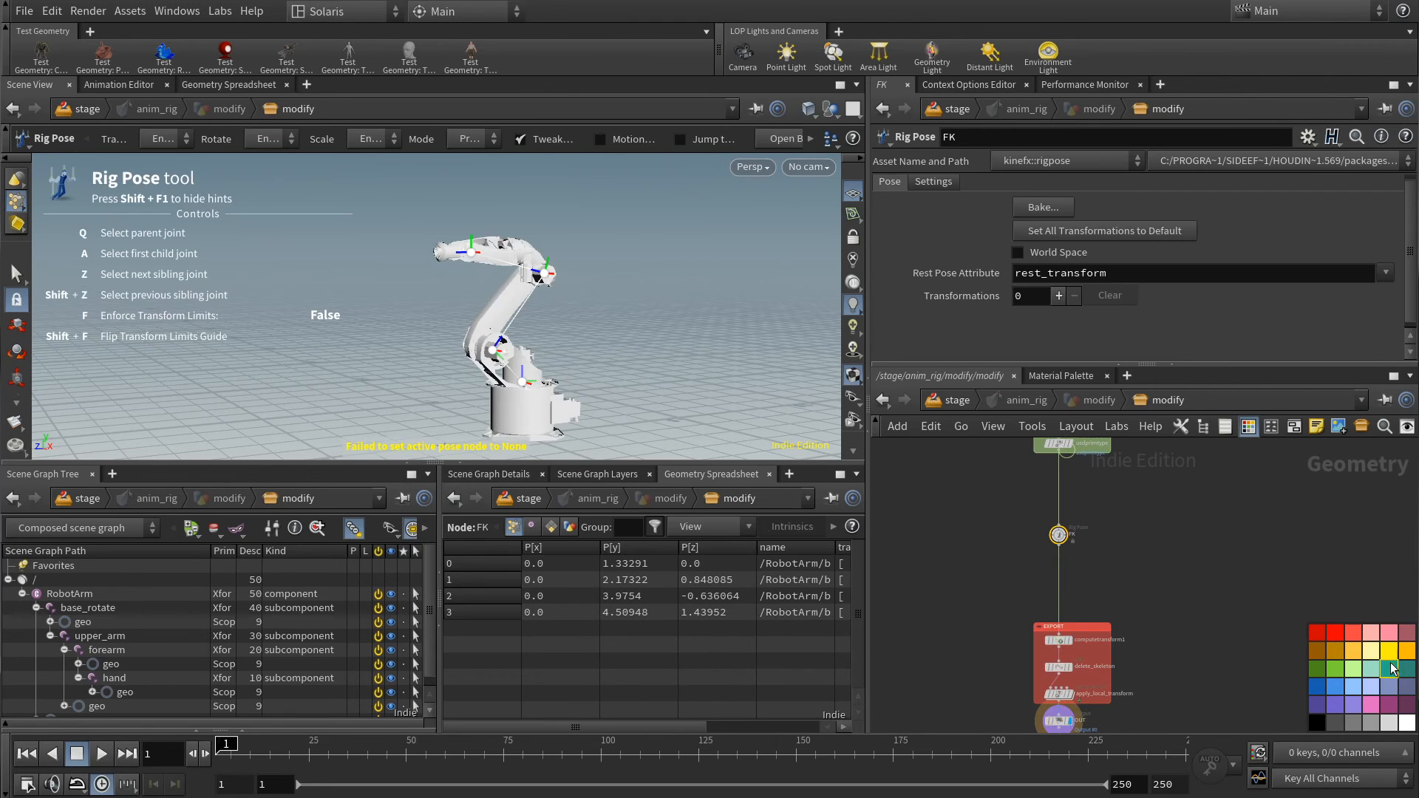
scroll(1019, 591, up, 2)
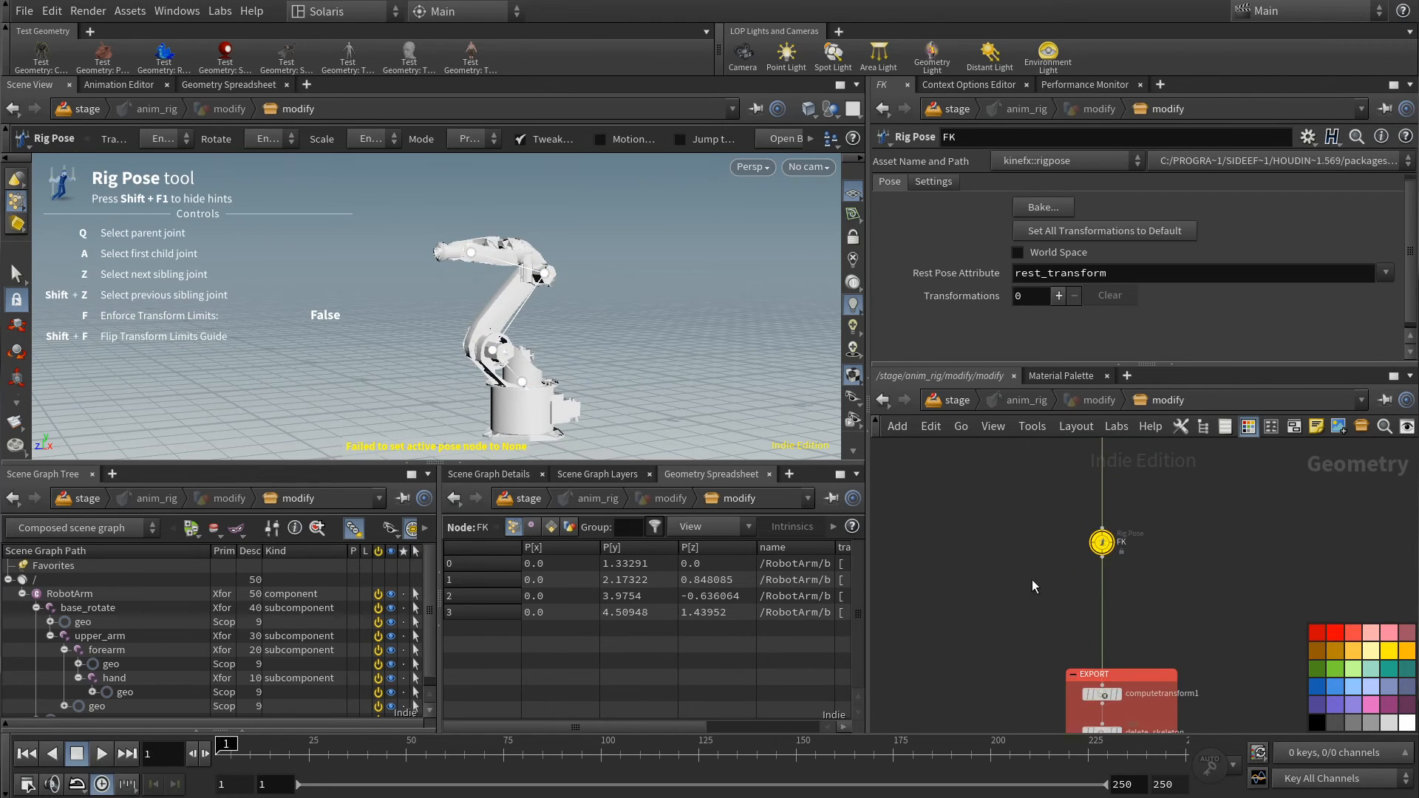
- Pose the arm with FK by rotating the upper arm joint and turning base_rotate to 129.785 degrees about Z
click(490, 348)
drag(495, 252, 379, 214)
click(416, 298)
click(522, 382)
drag(510, 397, 607, 375)
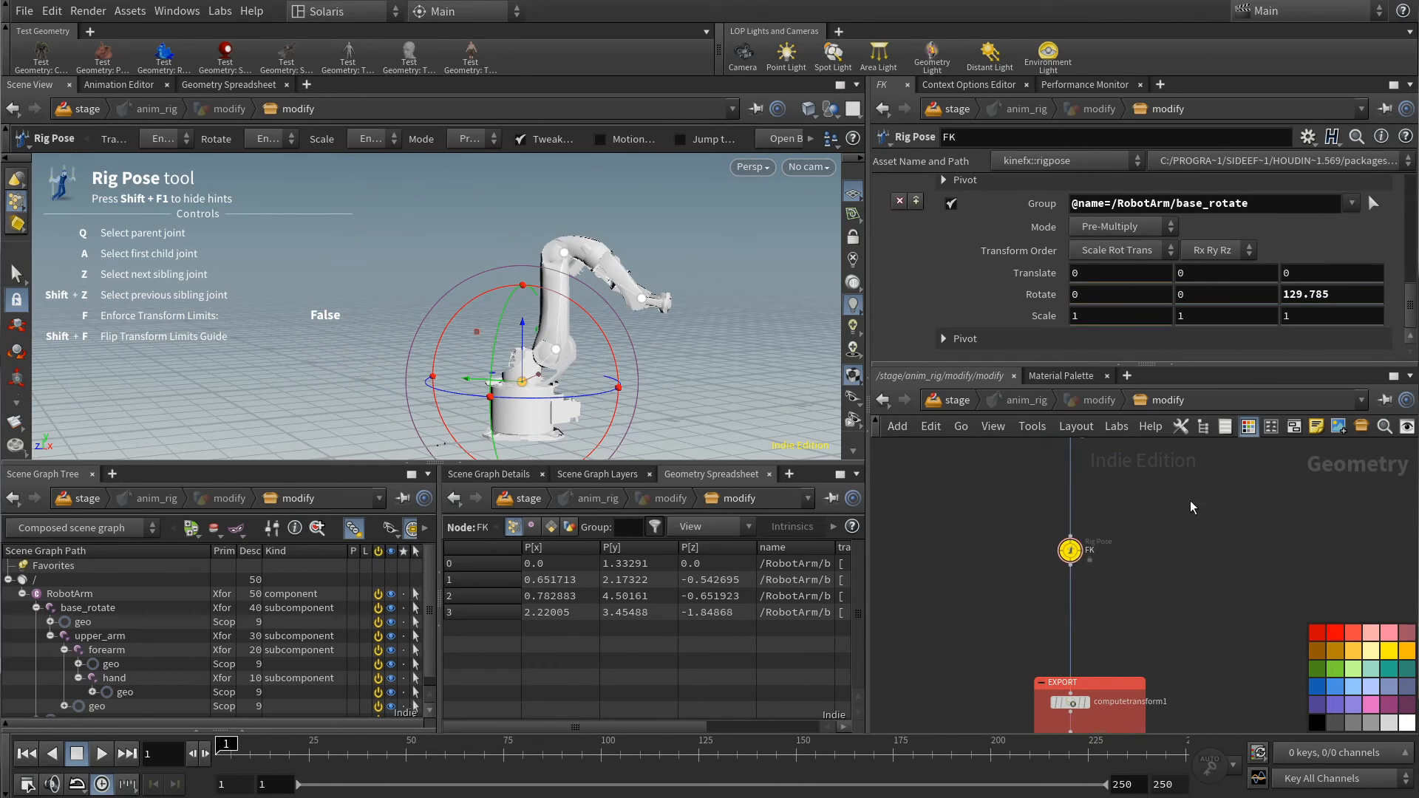
- Place a Delete Joints node beside FK, wire usdprimtype's output into it and name it keep_hand
middle_drag(1190, 507, 1159, 603)
key(Tab)
text(de)
key(Return)
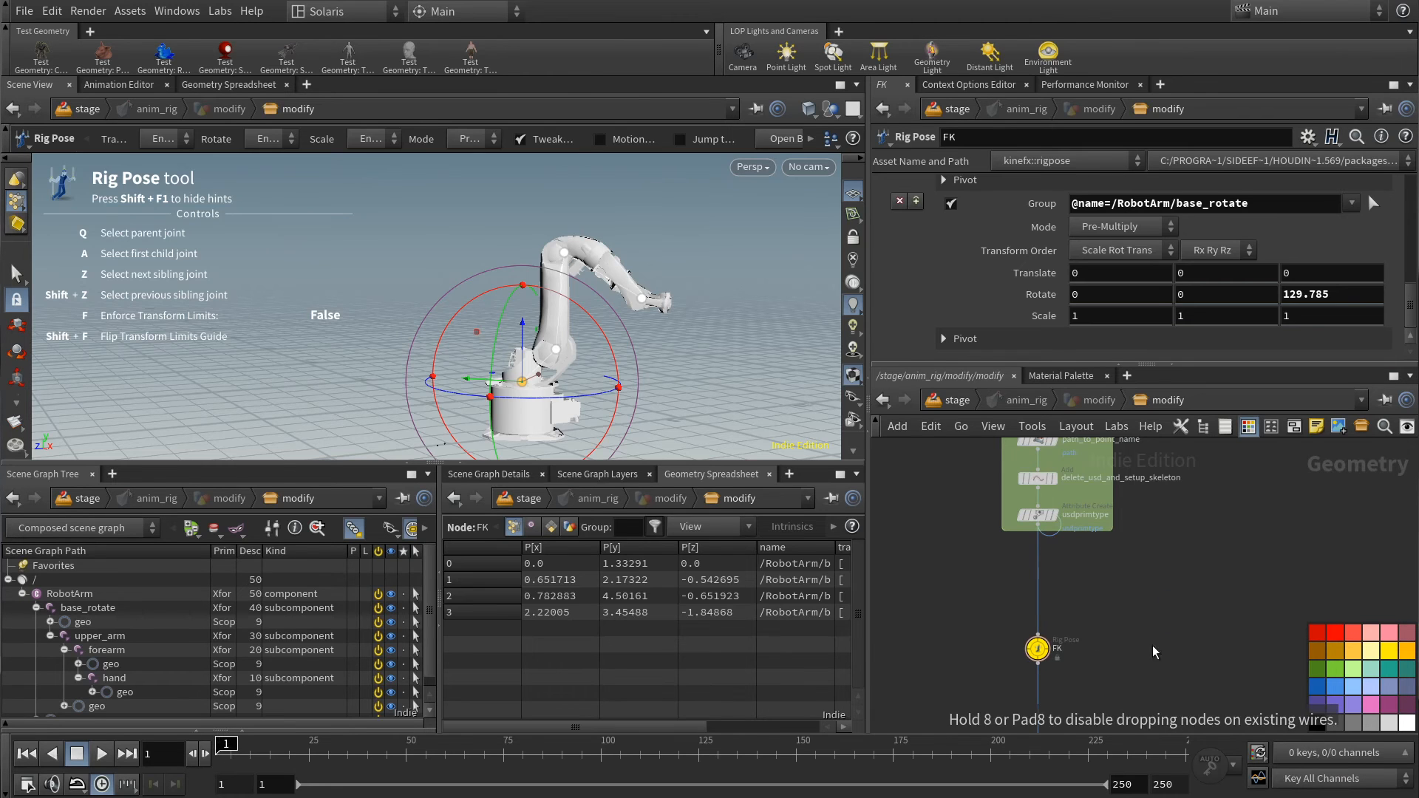
click(1154, 649)
click(1156, 640)
click(1038, 525)
drag(1157, 652, 1169, 630)
double_click(1216, 630)
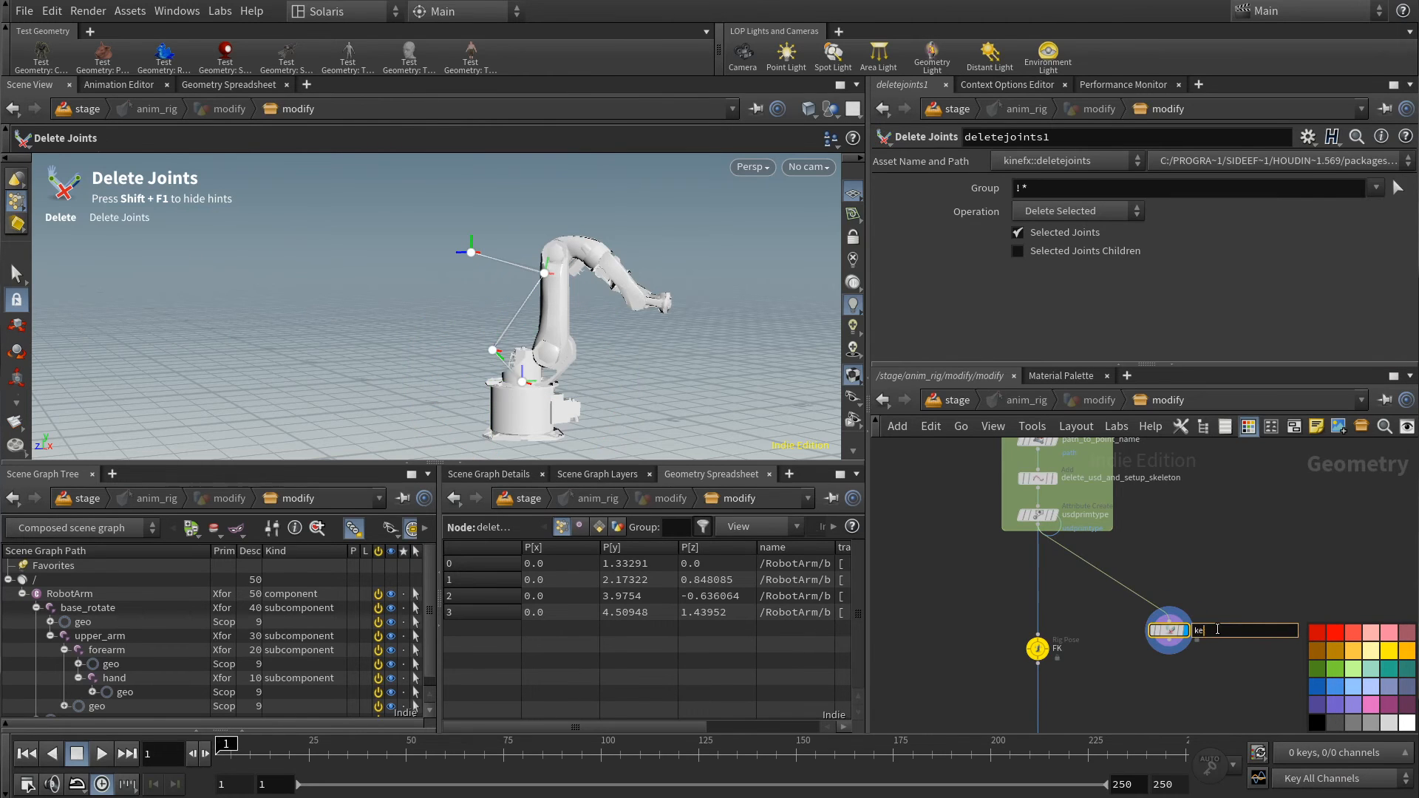
text(keep_hand)
key(Return)
- Set keep_hand's group to the hand joint and its operation to Delete Non-Selected
click(1398, 188)
click(1272, 177)
click(1289, 193)
double_click(1335, 210)
click(1059, 211)
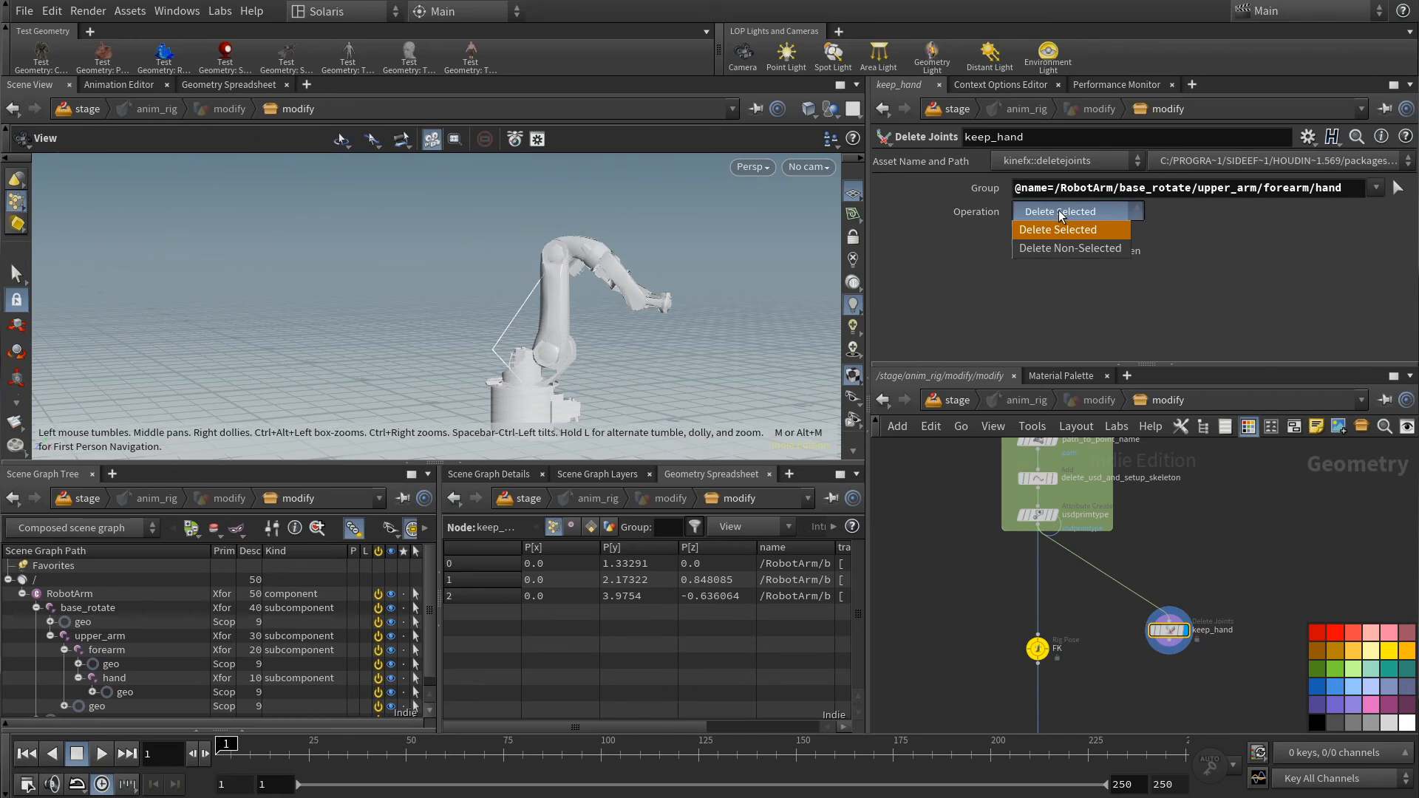
click(1058, 247)
- Place a Rig Pose node below keep_hand and wire keep_hand's output into it
middle_drag(1190, 678, 1144, 545)
key(Tab)
text(rig)
key(Return)
click(1123, 548)
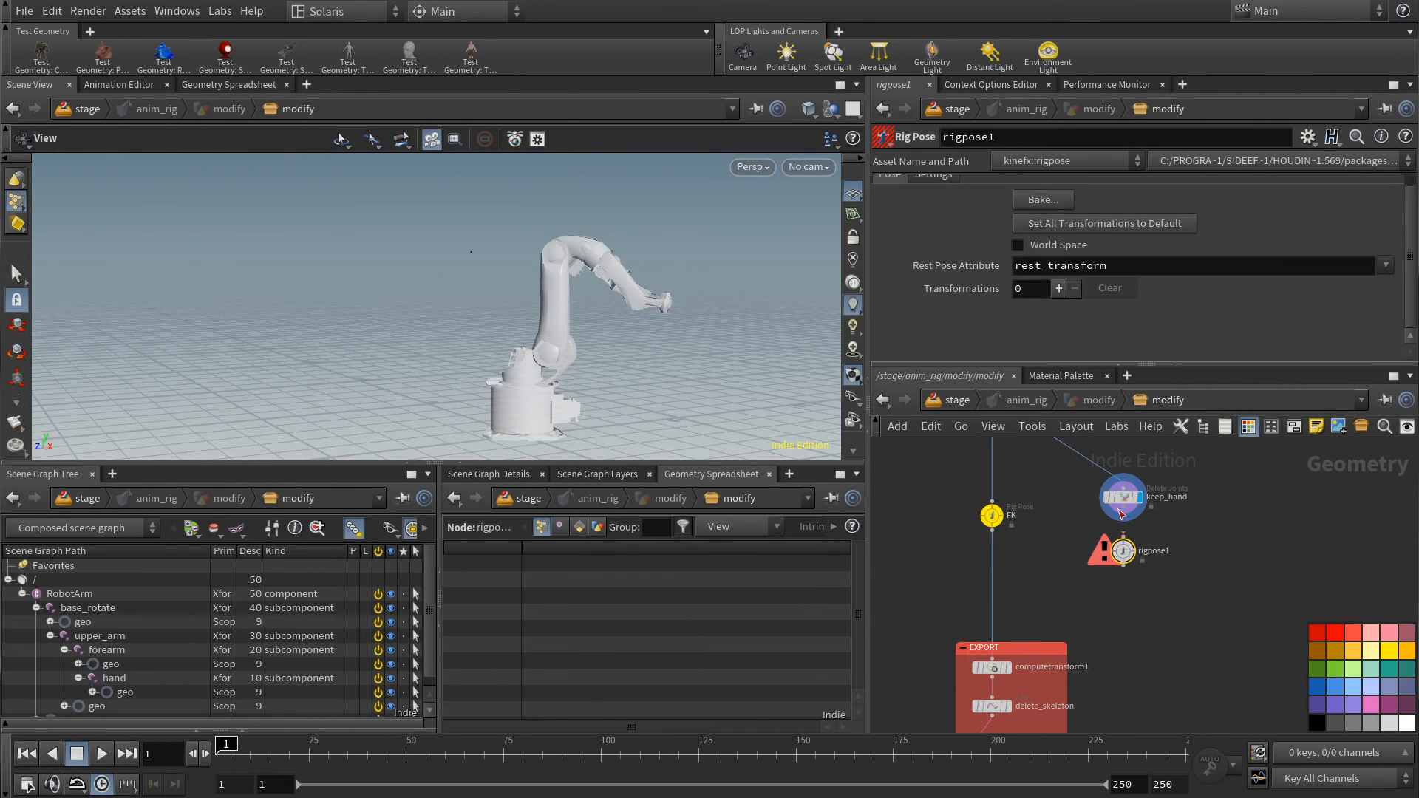
drag(1123, 507, 1123, 538)
- Name the new Rig Pose IK, colour it yellow, and shift it together with keep_hand away from the main chain
double_click(1158, 551)
text(IK)
key(Return)
click(1388, 650)
drag(1191, 604, 1108, 484)
drag(1123, 550, 1197, 518)
- Place a Rig Attribute VOP node below the IK Rig Pose
middle_drag(1172, 504, 1128, 622)
key(ctrl+backslash)
scroll(1117, 615, down, 1)
click(1117, 615)
scroll(1125, 627, up, 2)
key(Tab)
text(rig)
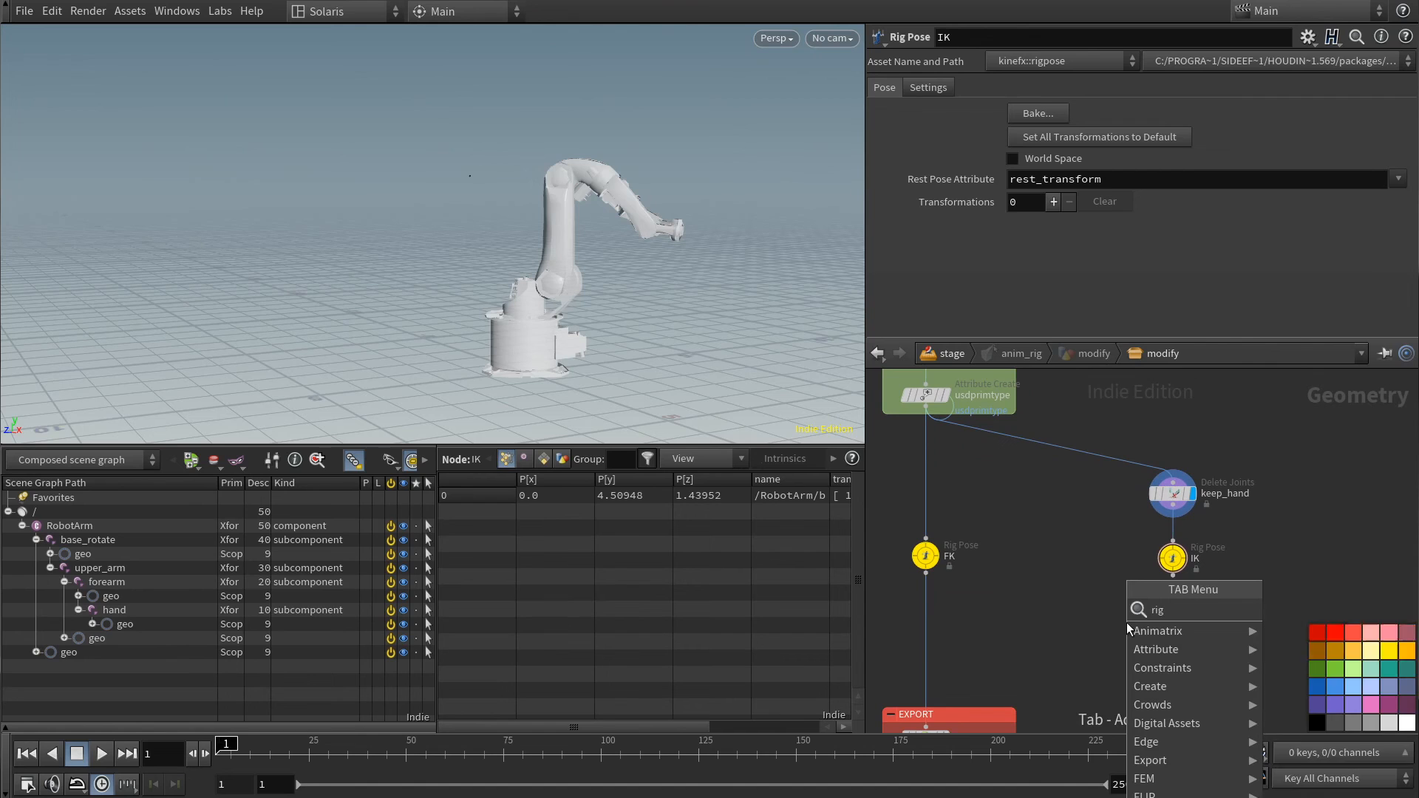
key(Return)
click(1126, 622)
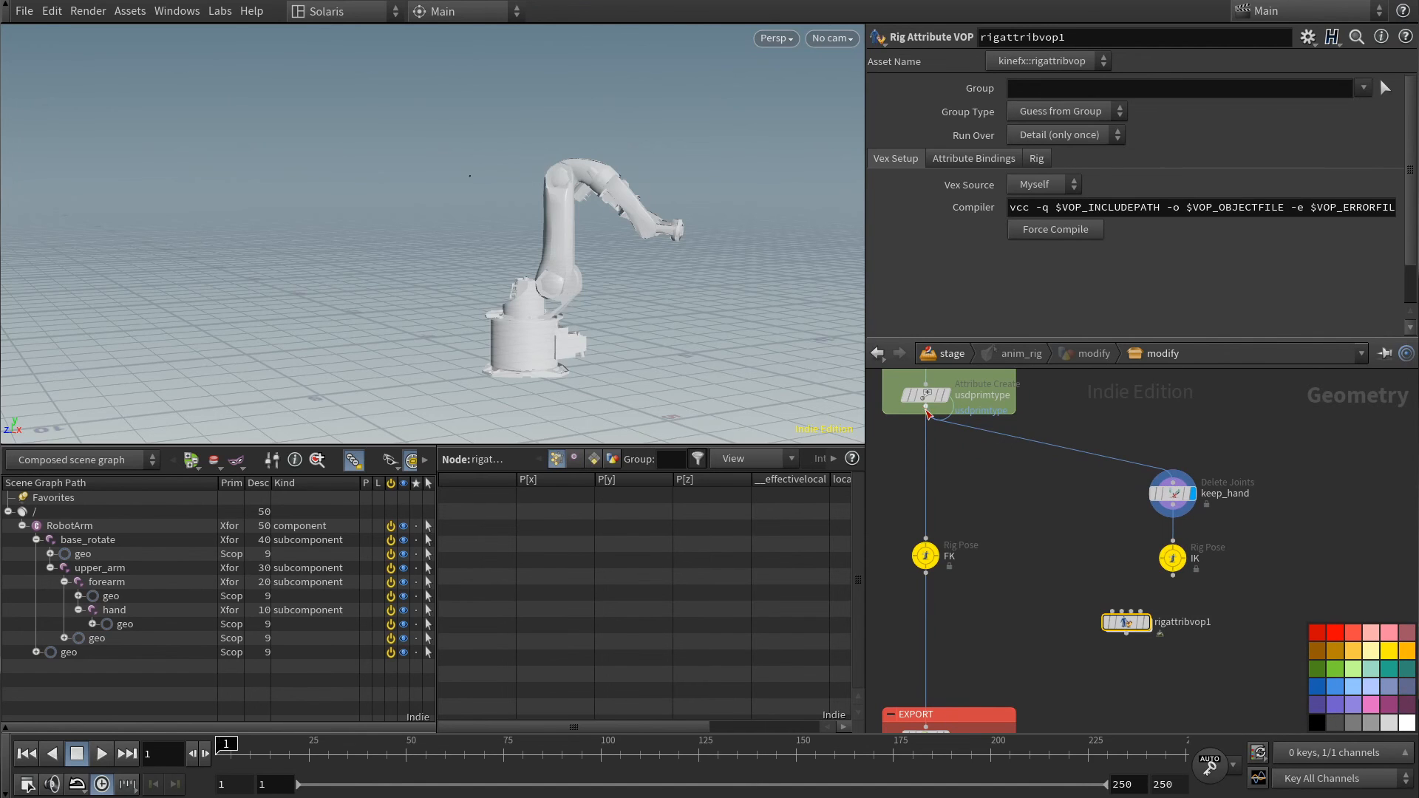
- Wire usdprimtype into the Rig Attribute VOP's first input and IK into its second input
click(926, 409)
click(1112, 611)
click(1173, 576)
click(1122, 611)
- Name the Rig Attribute VOP aim_at_hand and wire its output into the EXPORT chain
click(1169, 621)
text(aim_at_hand)
key(Return)
click(1126, 634)
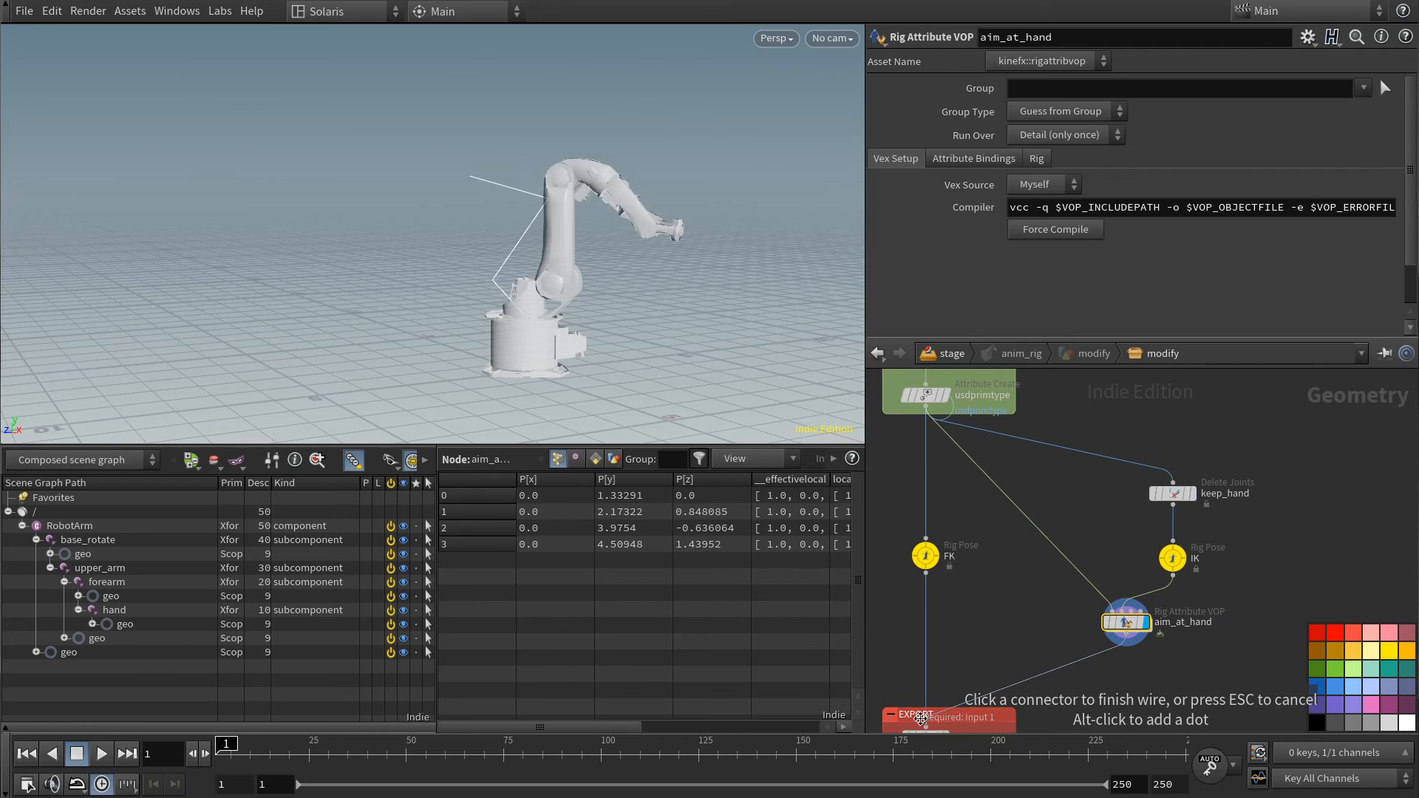
click(920, 718)
- Inside aim_at_hand, place a Get Point Transform node and name it get_base_rotate
double_click(1124, 621)
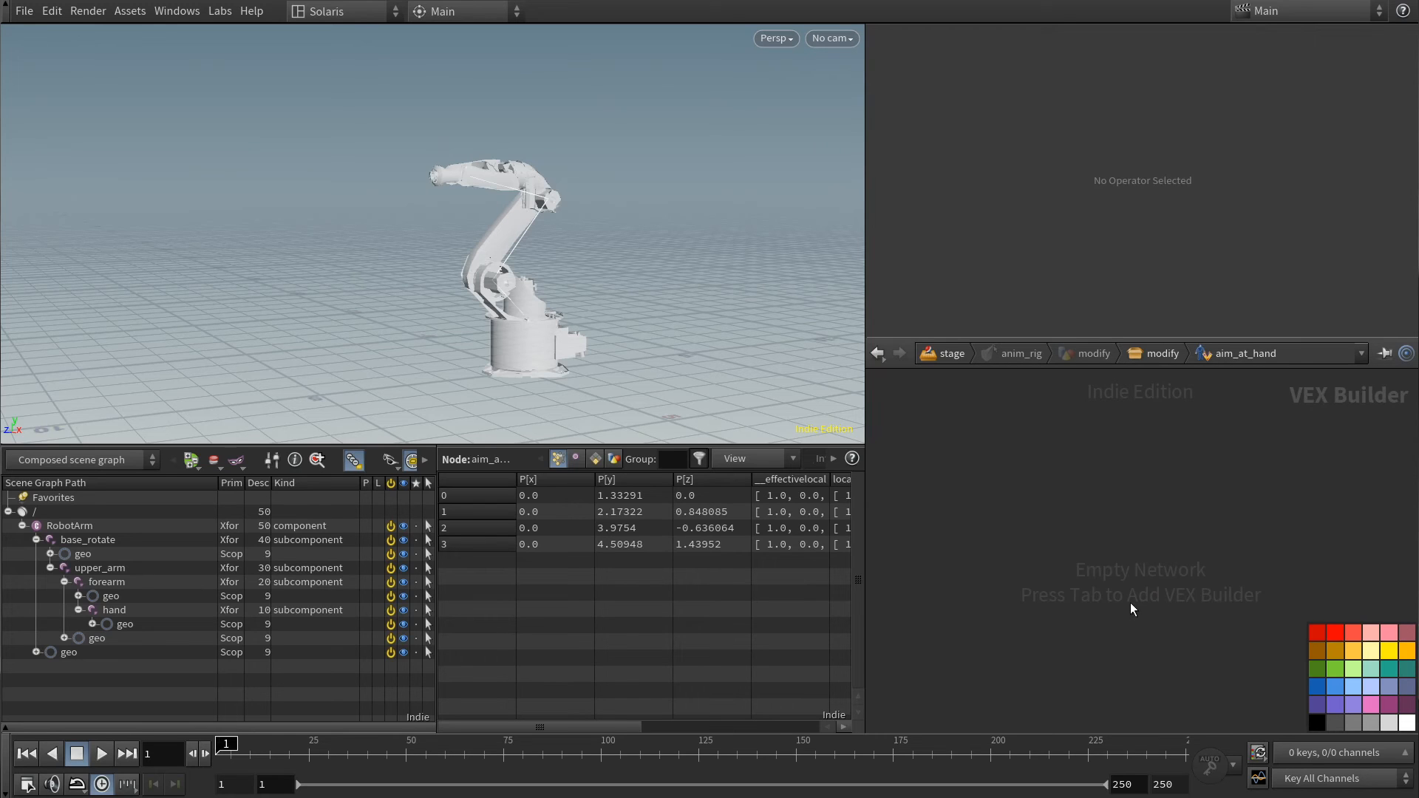
key(Tab)
text(getpoint)
key(Return)
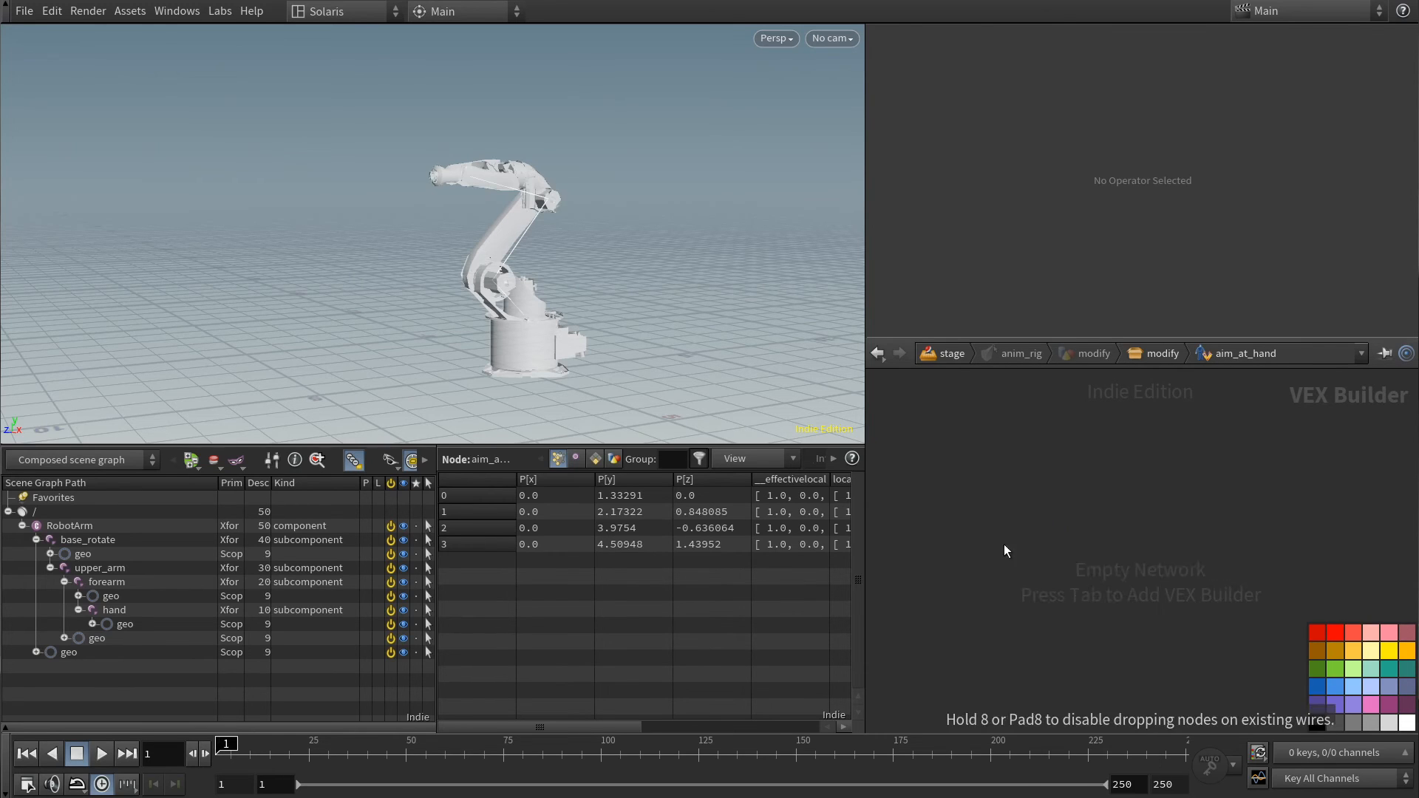
click(1004, 544)
double_click(1004, 528)
text(get_base_rotate)
key(Return)
- Set get_base_rotate's signature to By Name and its point name to /RobotArm/base_rotate, copied from the name attribute
click(1080, 87)
click(1061, 120)
click(1054, 108)
click(1054, 108)
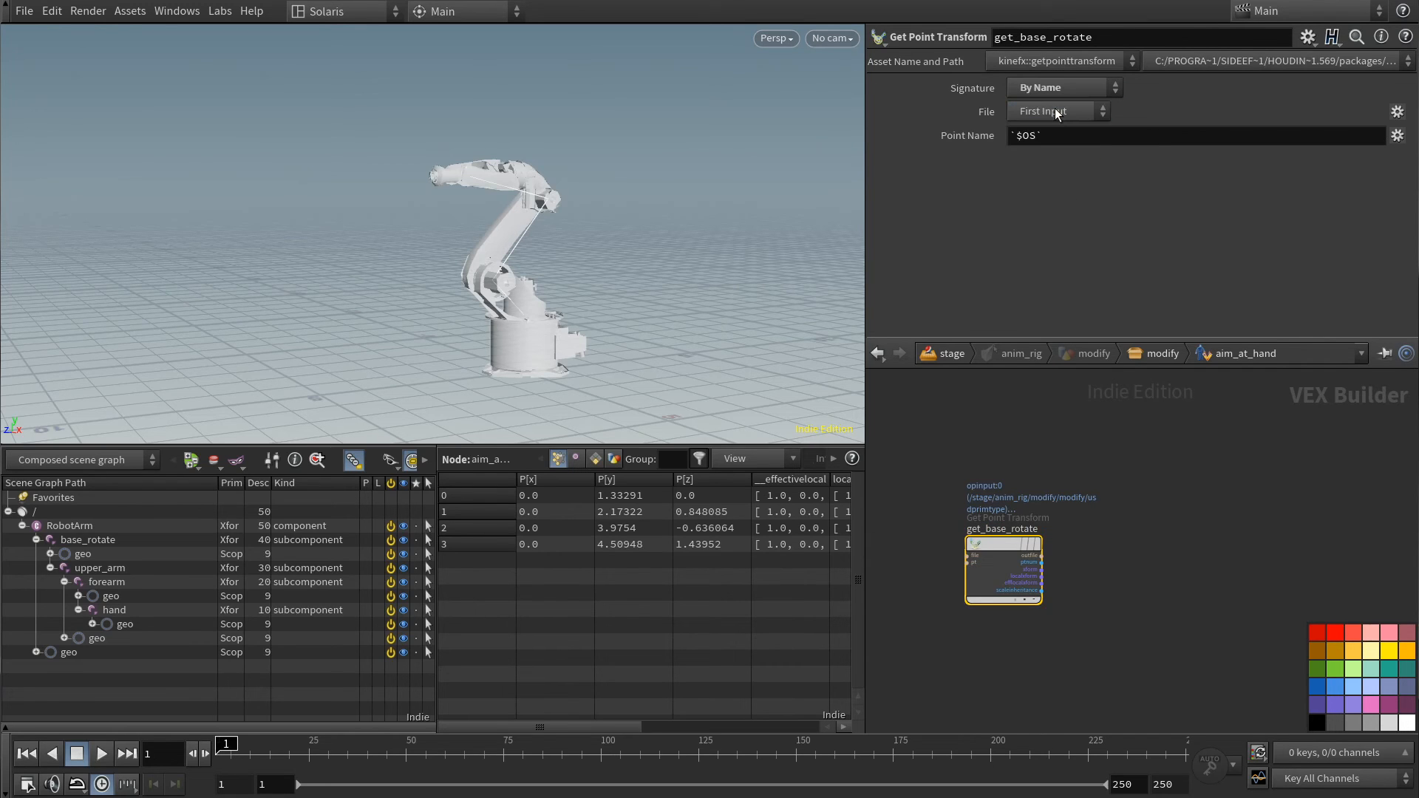
drag(488, 727, 665, 726)
click(658, 502)
triple_click(583, 285)
key(ctrl+c)
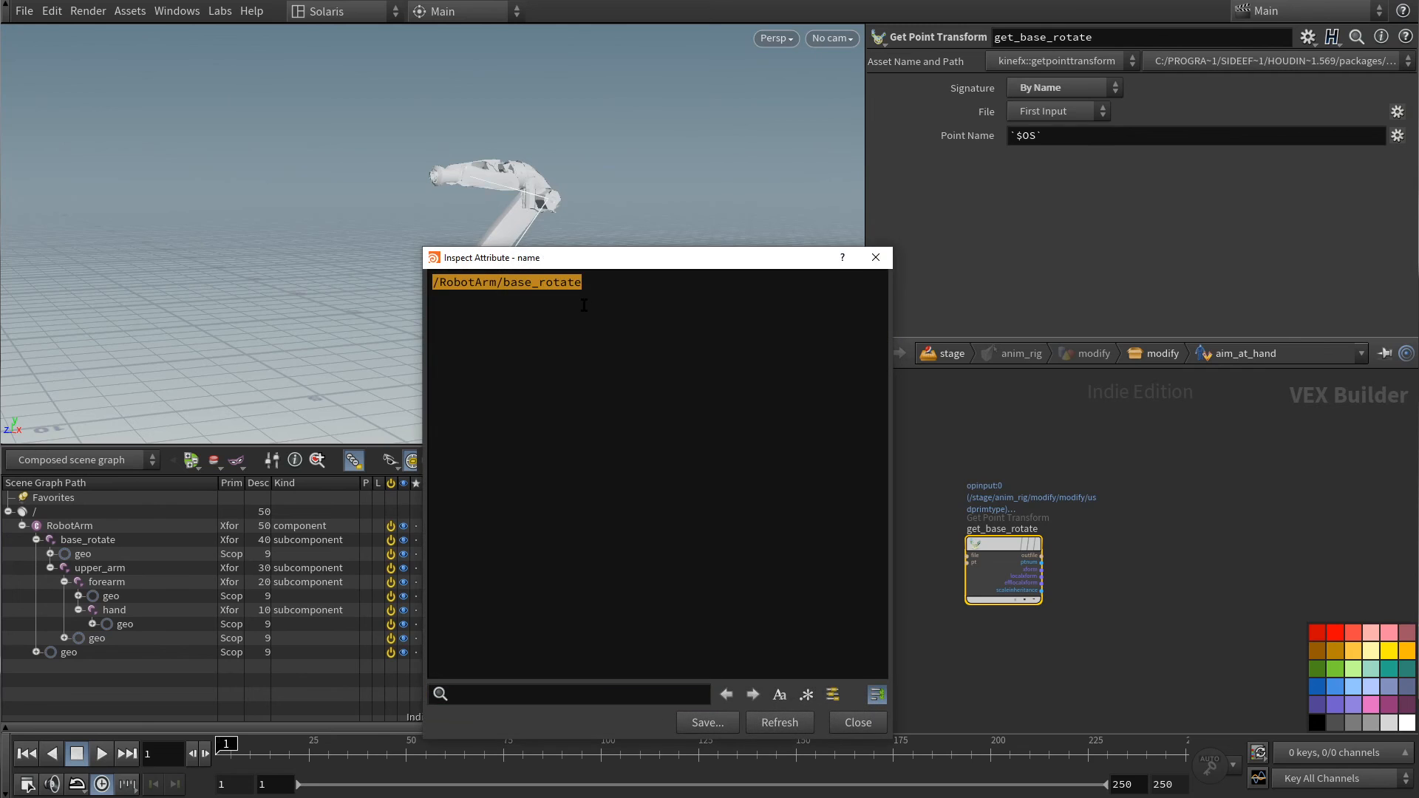
click(1060, 138)
key(ctrl+v)
key(Return)
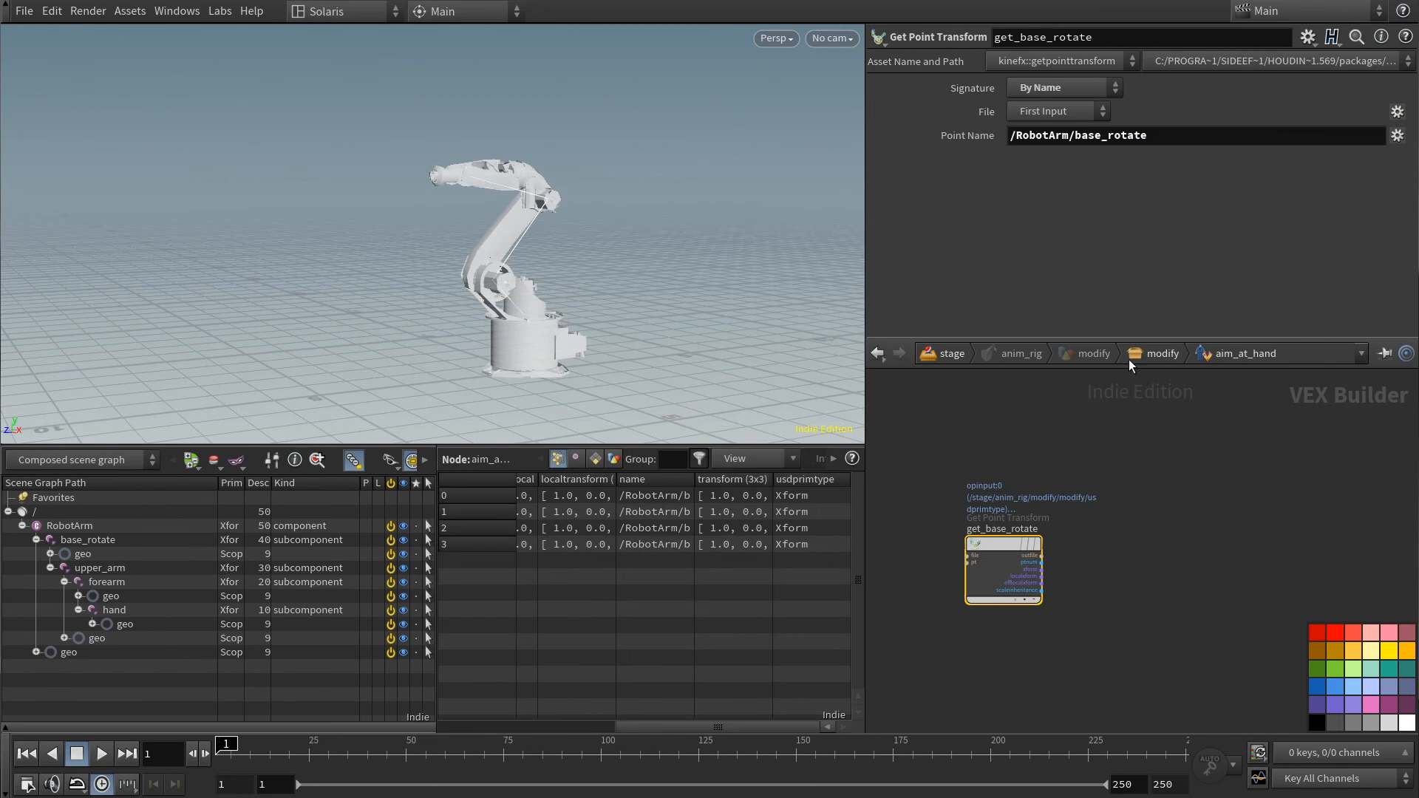
- Add a Set Point Transform node with signature By Name and point name /RobotArm/base_rotate
key(Tab)
text(setpo)
key(Return)
click(1240, 561)
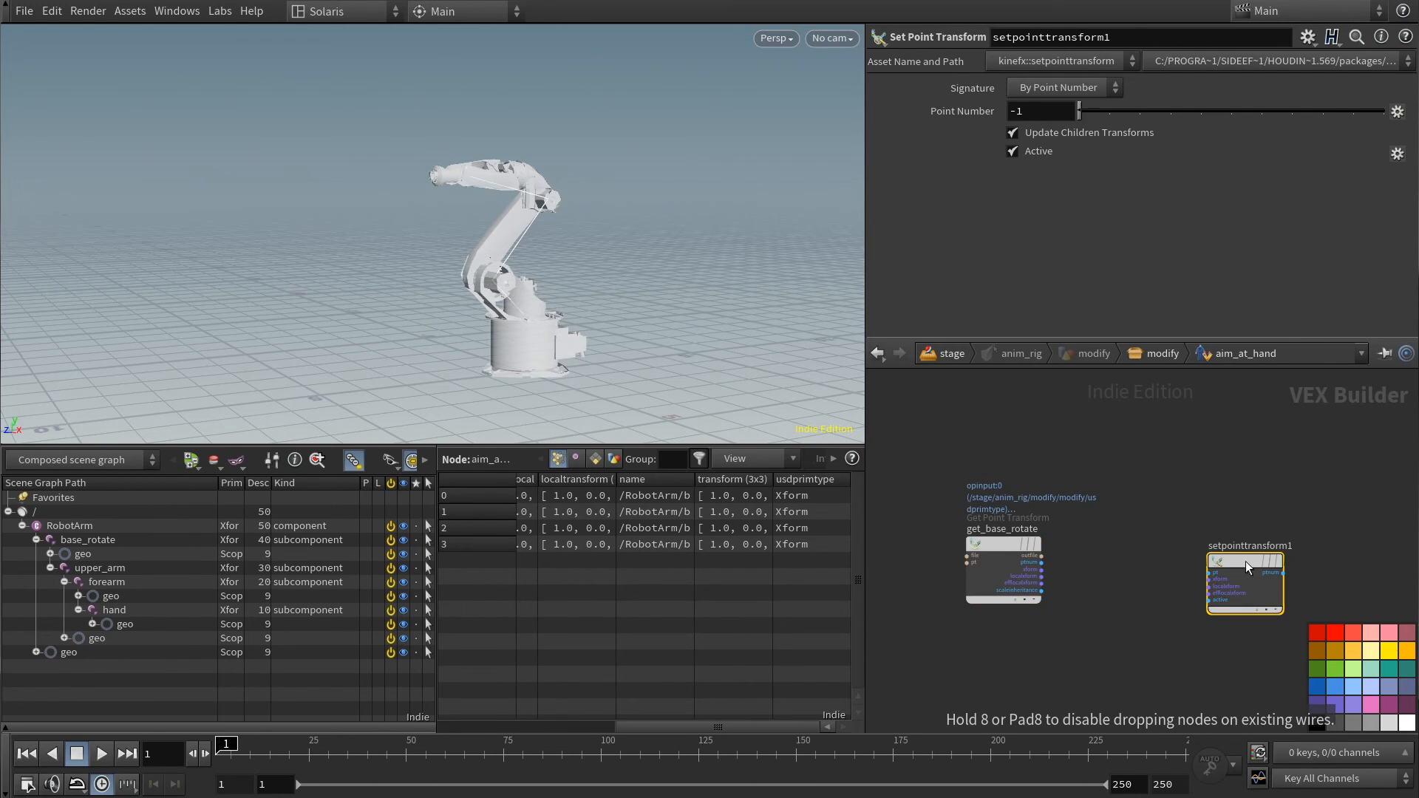
click(1058, 87)
click(1053, 110)
click(1049, 111)
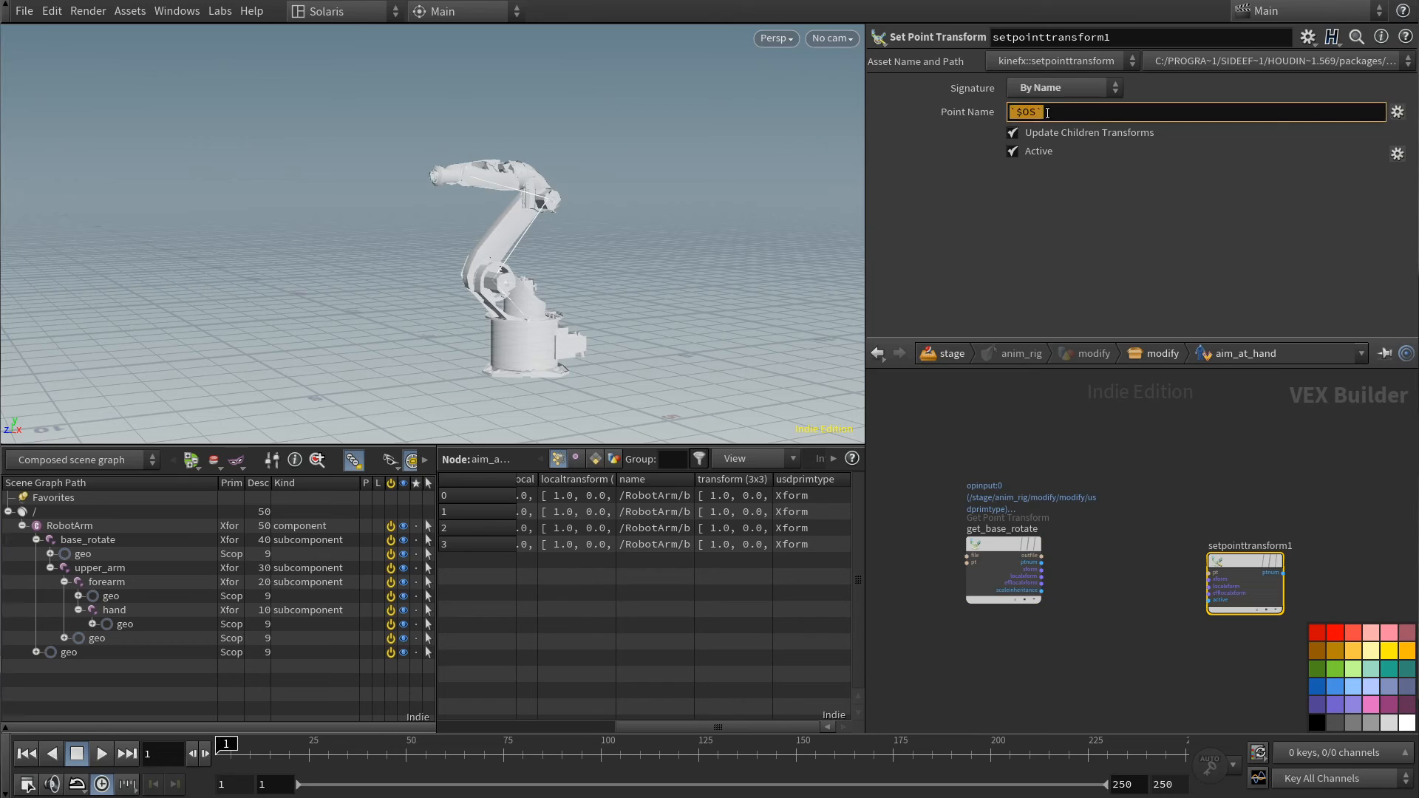
key(ctrl+v)
- Name the Set Point Transform set_base_rotate and wire get_base_rotate's xform output into its xform input
double_click(1239, 545)
text(set_base_rotate)
key(Return)
drag(1241, 557, 1252, 547)
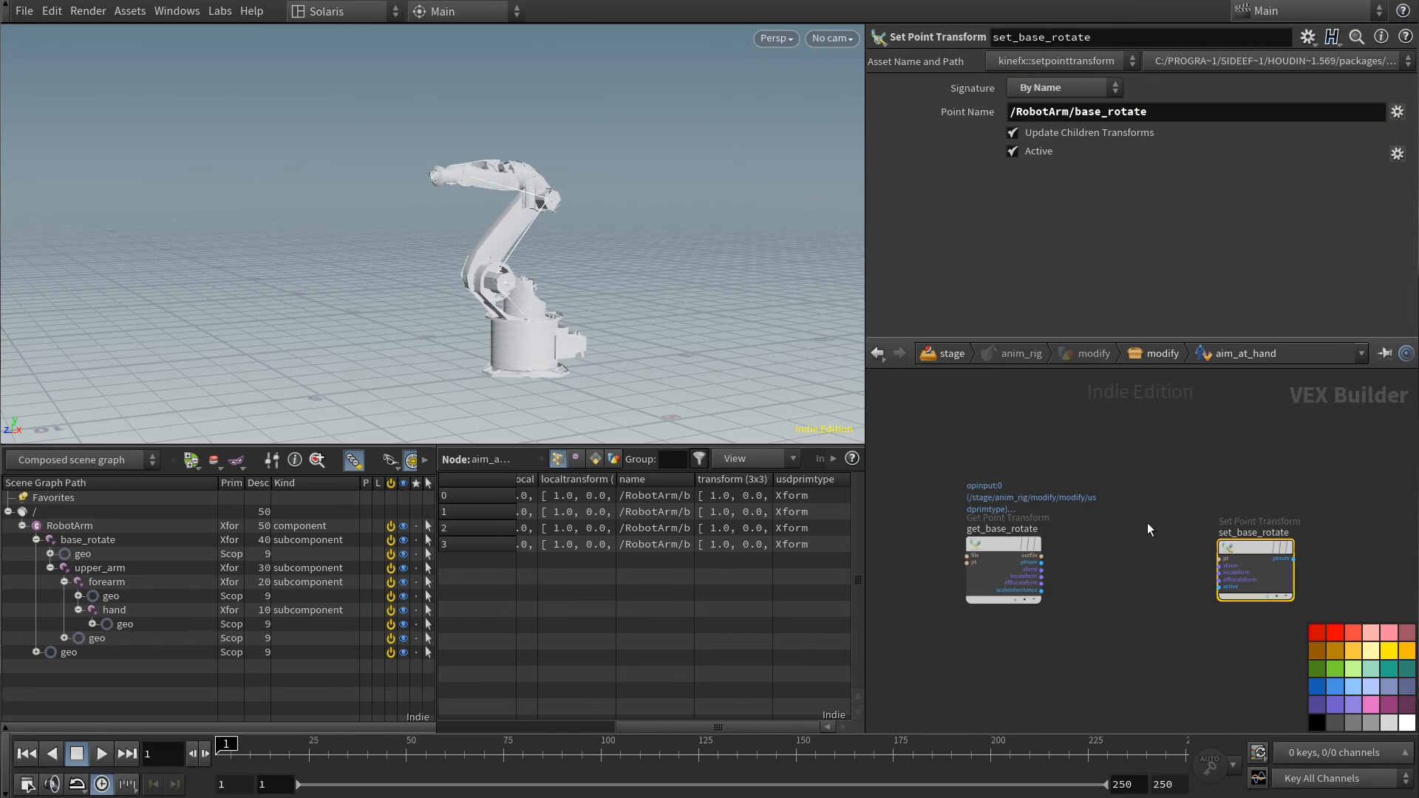
scroll(1059, 606, up, 3)
click(1028, 543)
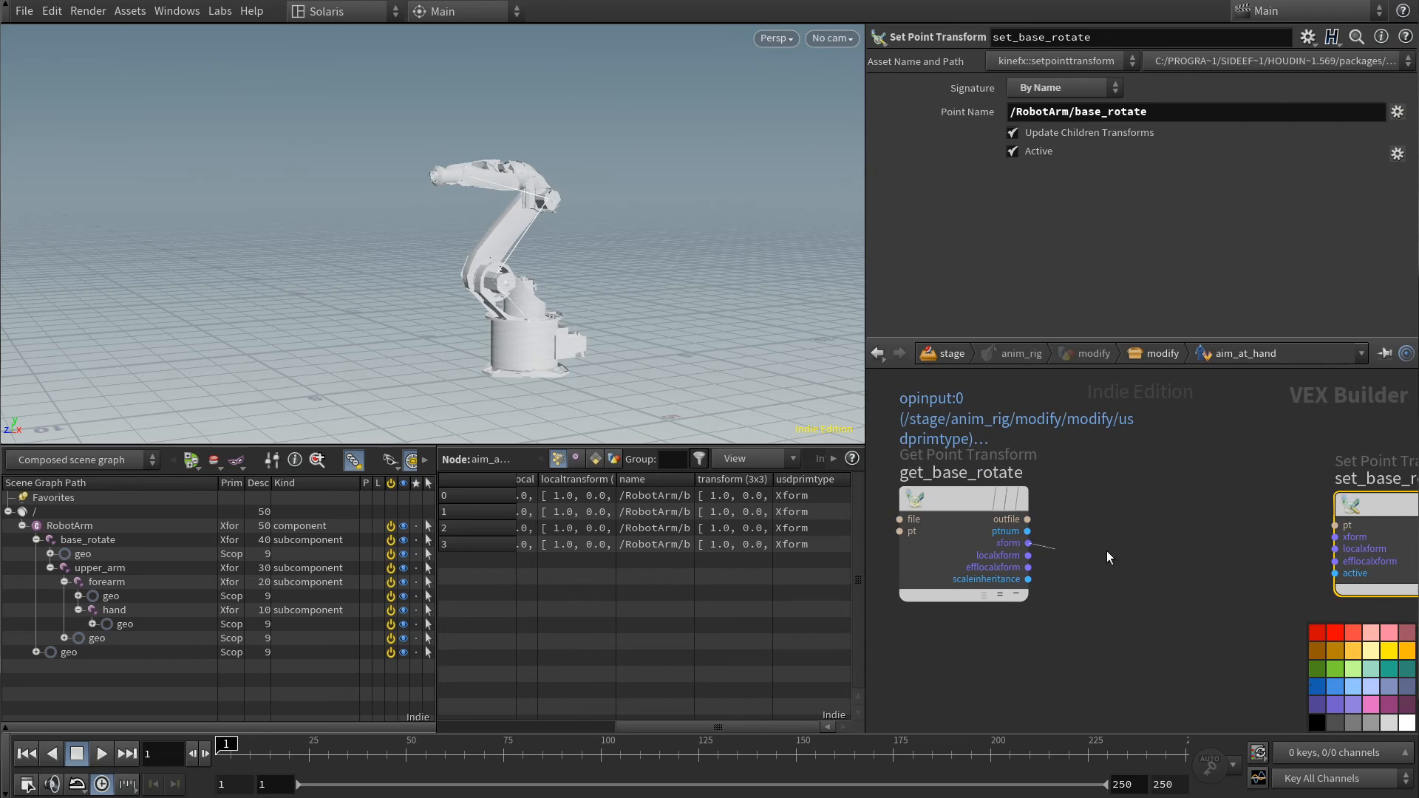
click(1330, 538)
scroll(1235, 605, down, 4)
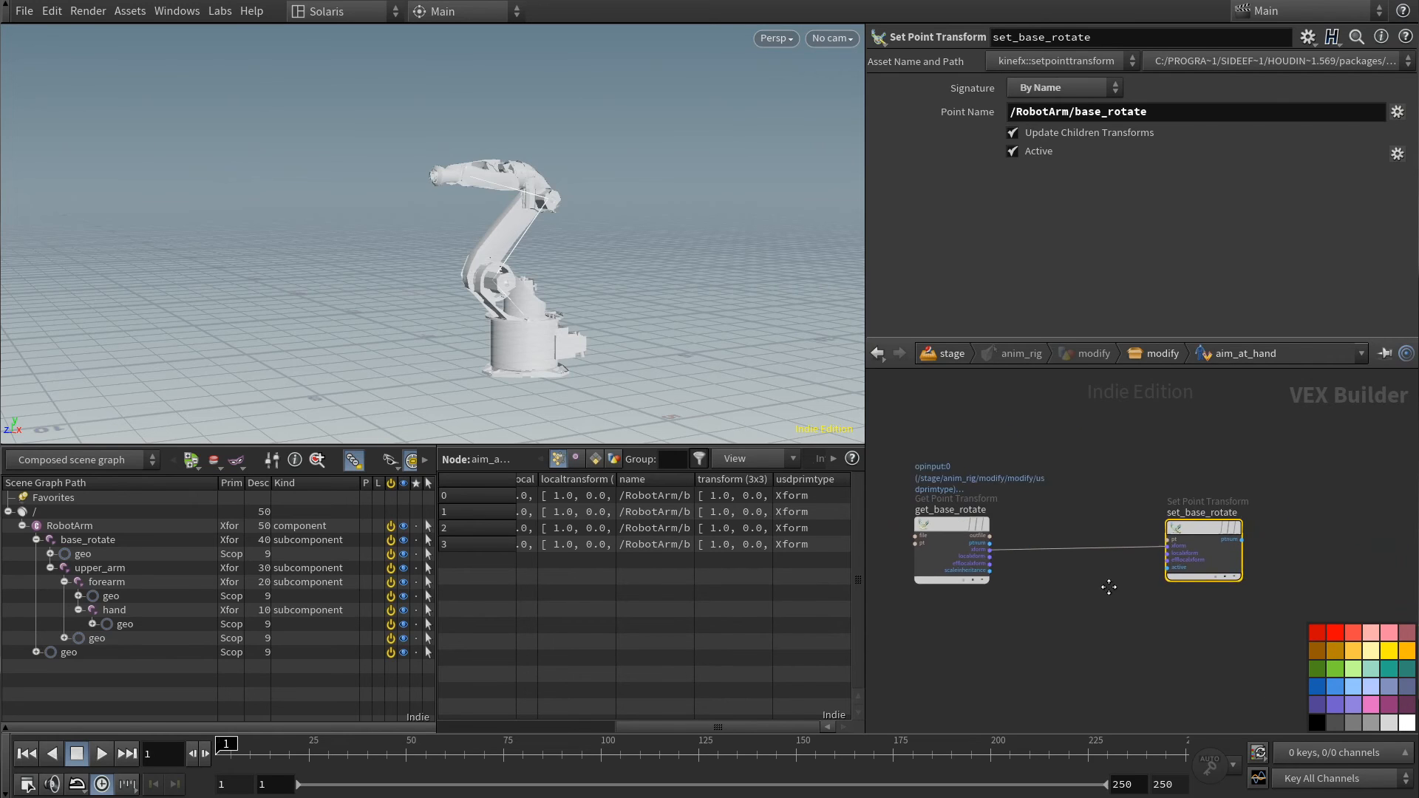
- Duplicate get_base_rotate as get_IK, reading the second input with point name /RobotArm/base_rotate/upper_arm/forearm/hand
middle_drag(1040, 624, 1056, 606)
alt+drag(971, 517, 984, 626)
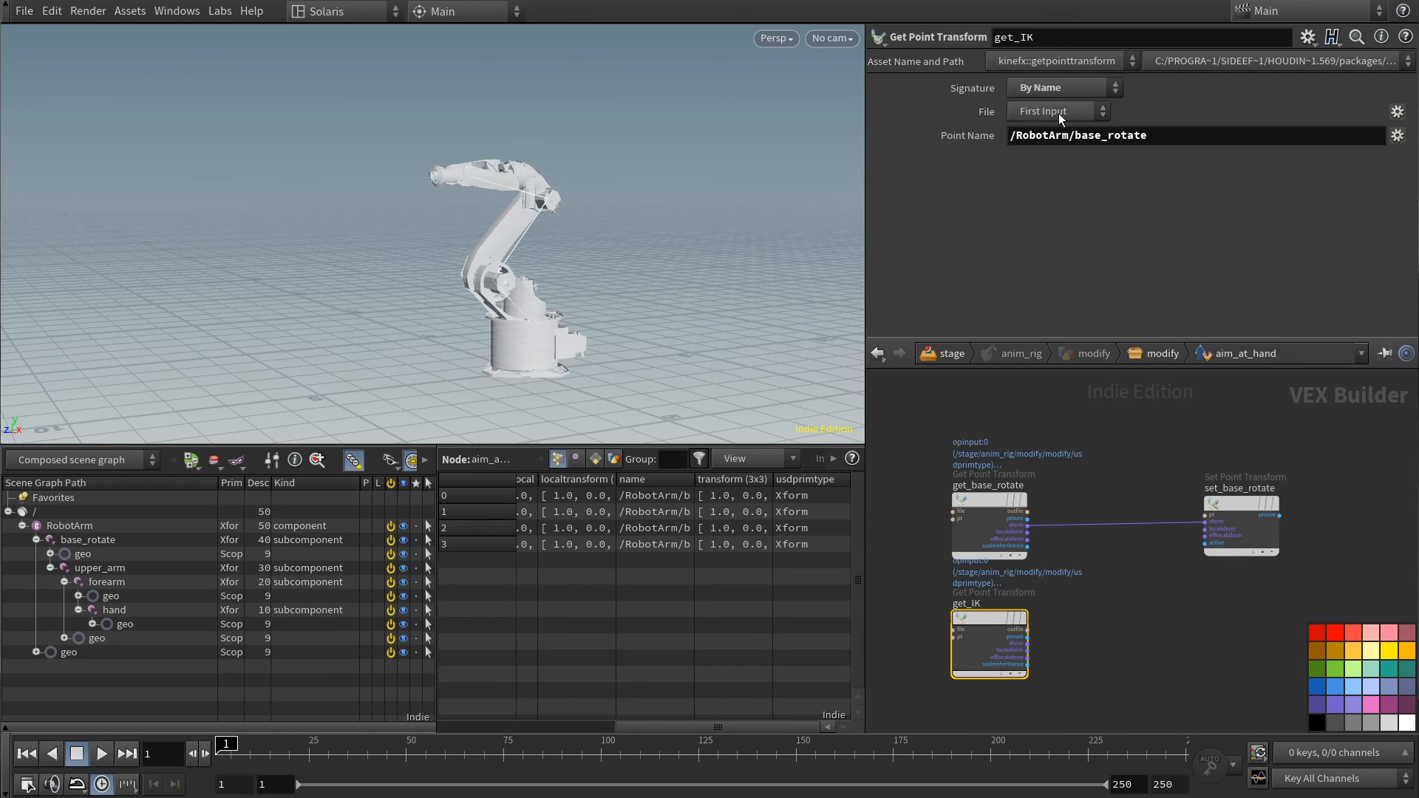
click(1058, 113)
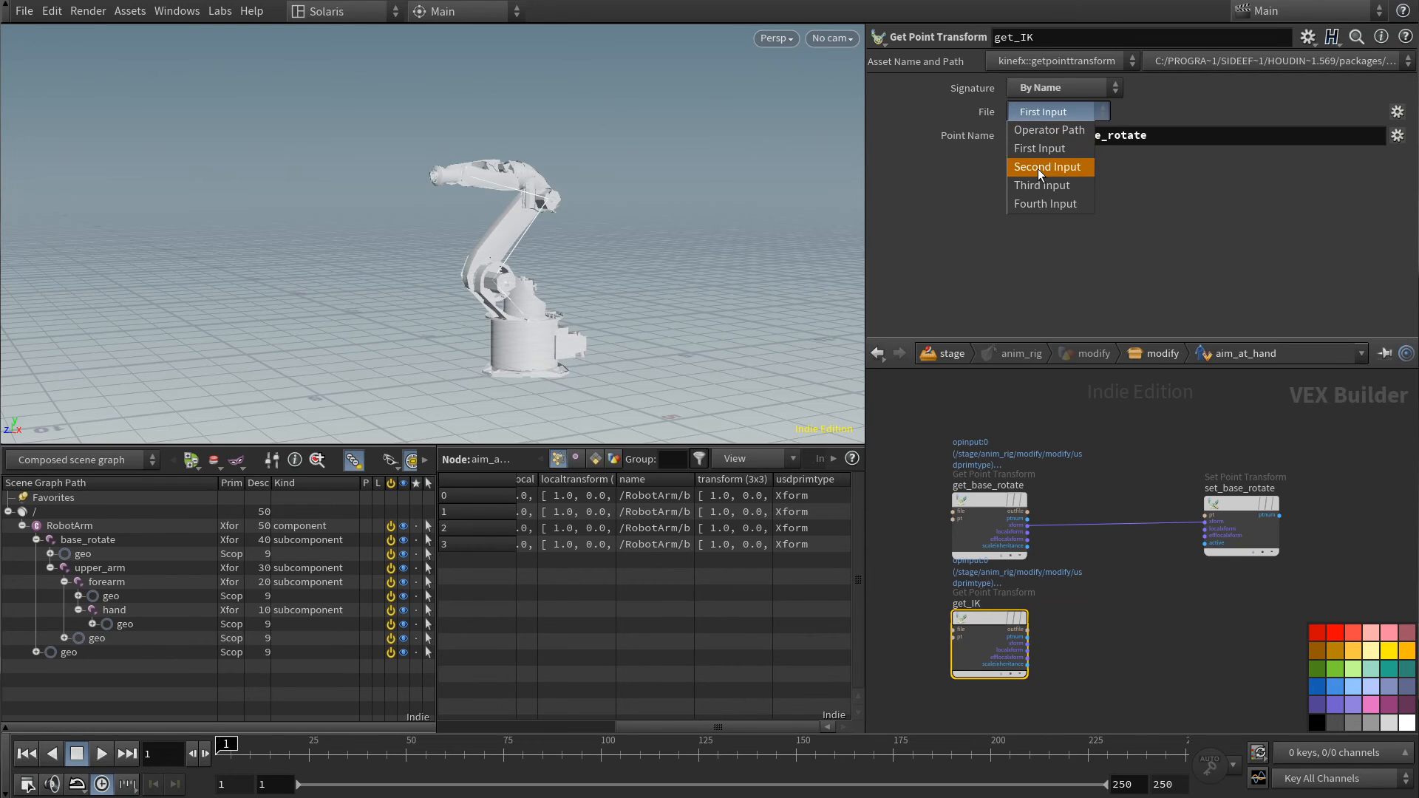
click(1038, 169)
click(681, 558)
triple_click(739, 336)
key(ctrl+c)
click(898, 309)
triple_click(1130, 136)
key(ctrl+v)
key(Return)
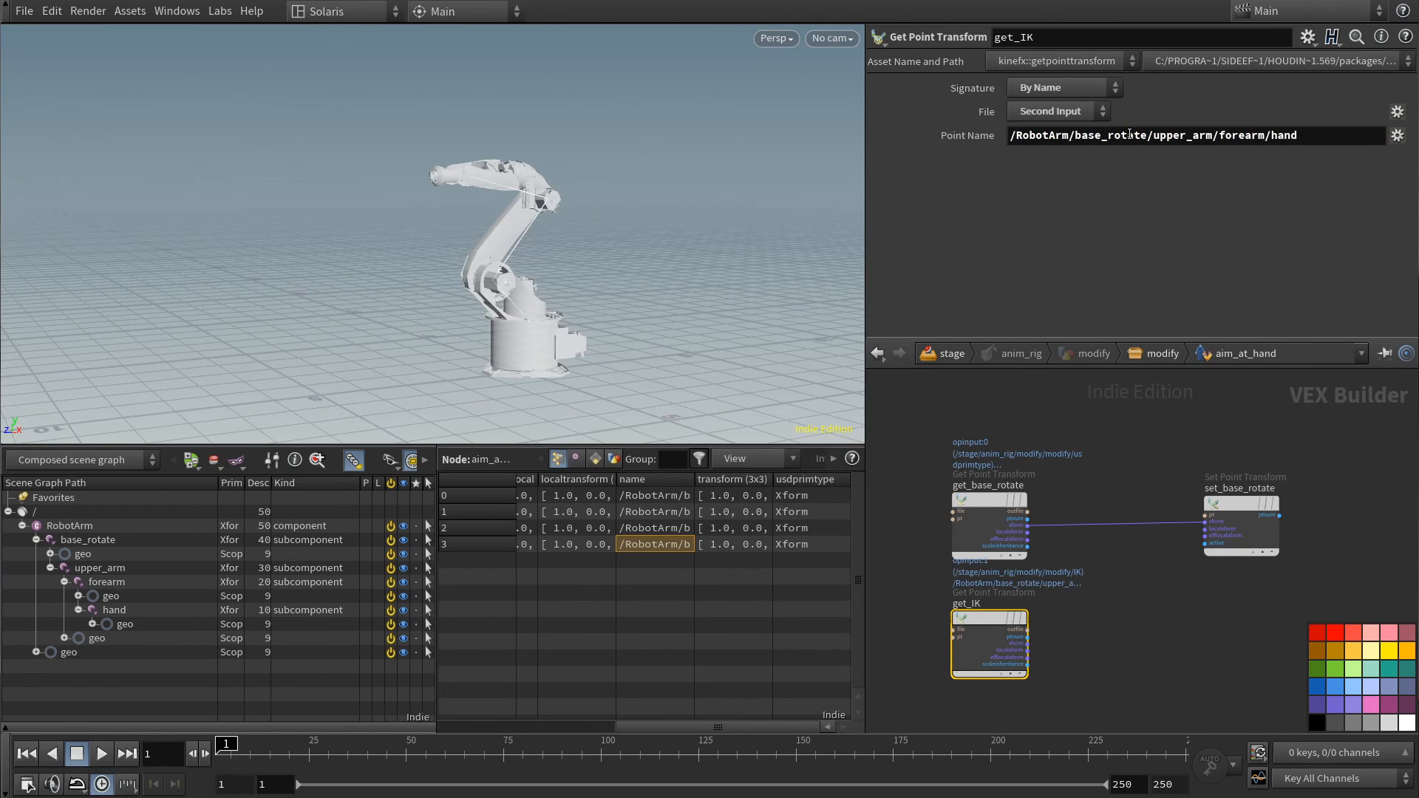
- Insert a Look At Constraint on the wire between get_base_rotate and set_base_rotate
click(1116, 617)
middle_drag(1116, 617, 1085, 606)
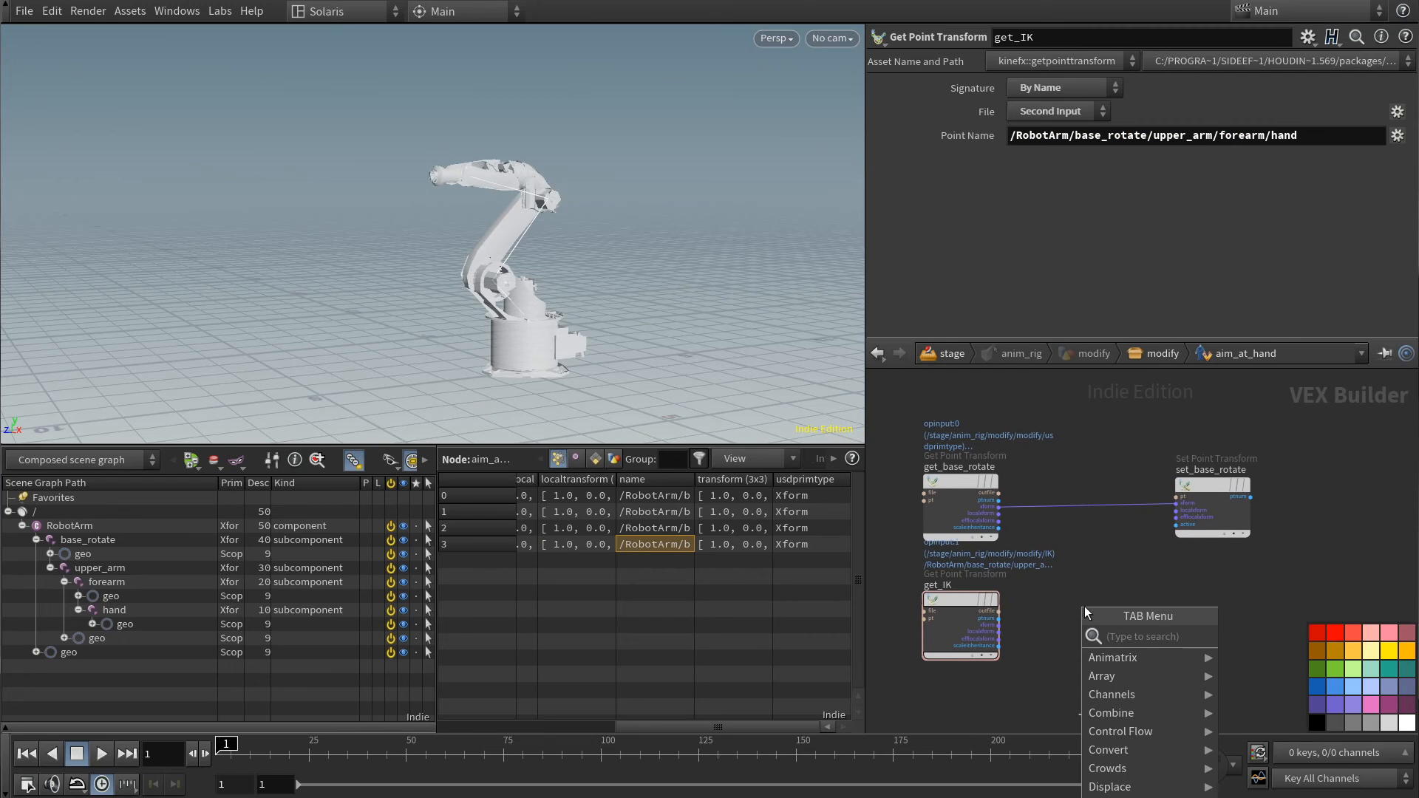
key(Tab)
text(lookat)
key(Down)
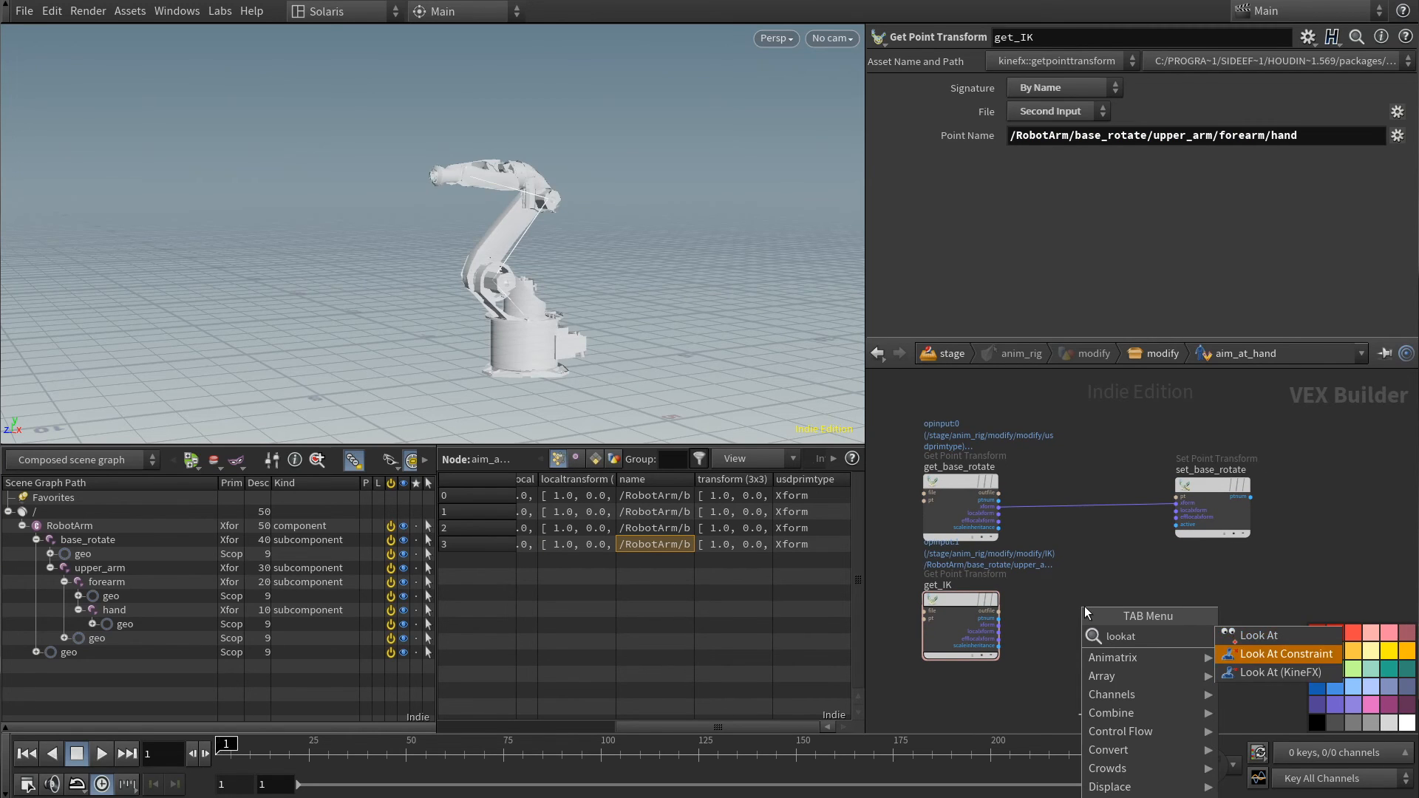
key(Return)
click(1101, 503)
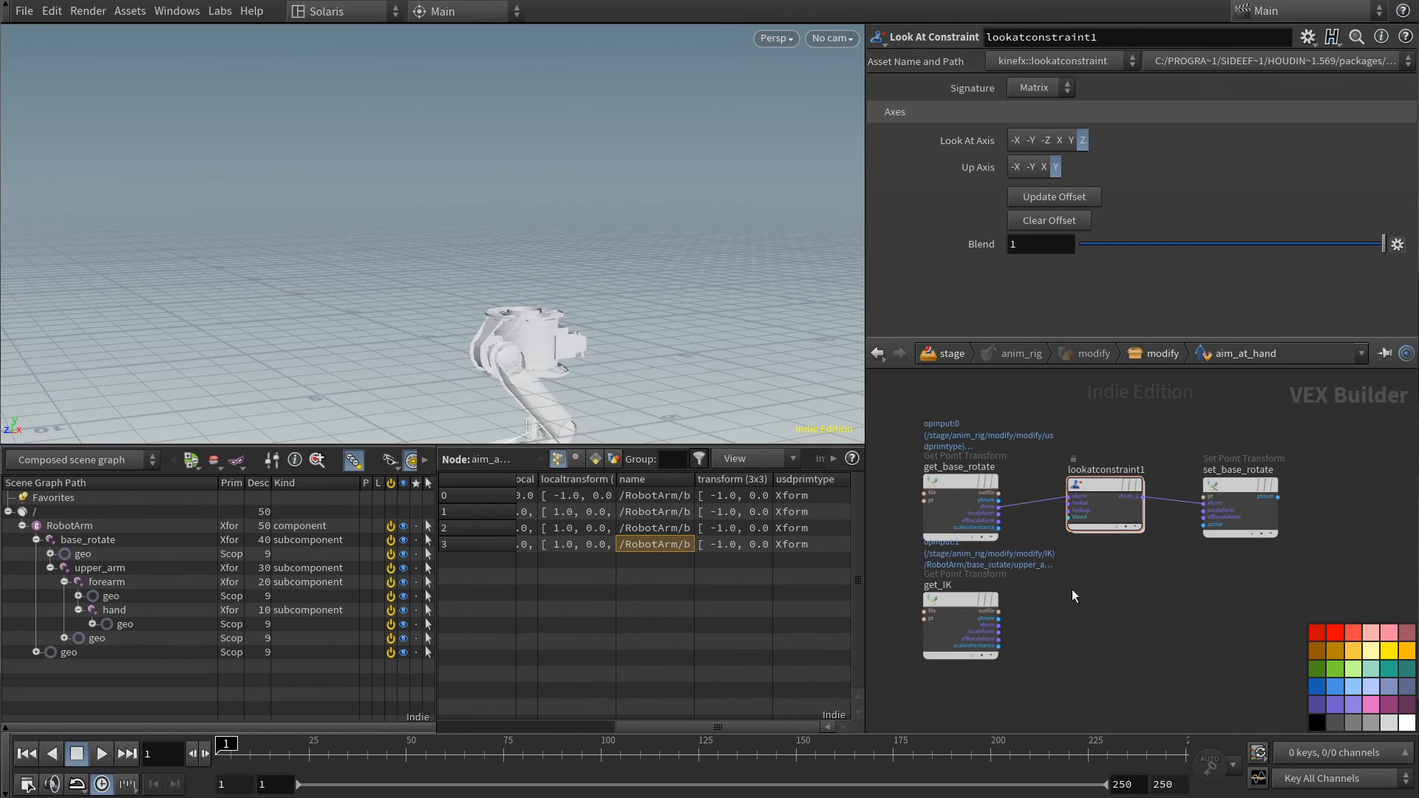
- Return to the modify network and test the aim by moving the IK hand control to translate 1.38697, -7.70067e-10, -2.95951
key(u)
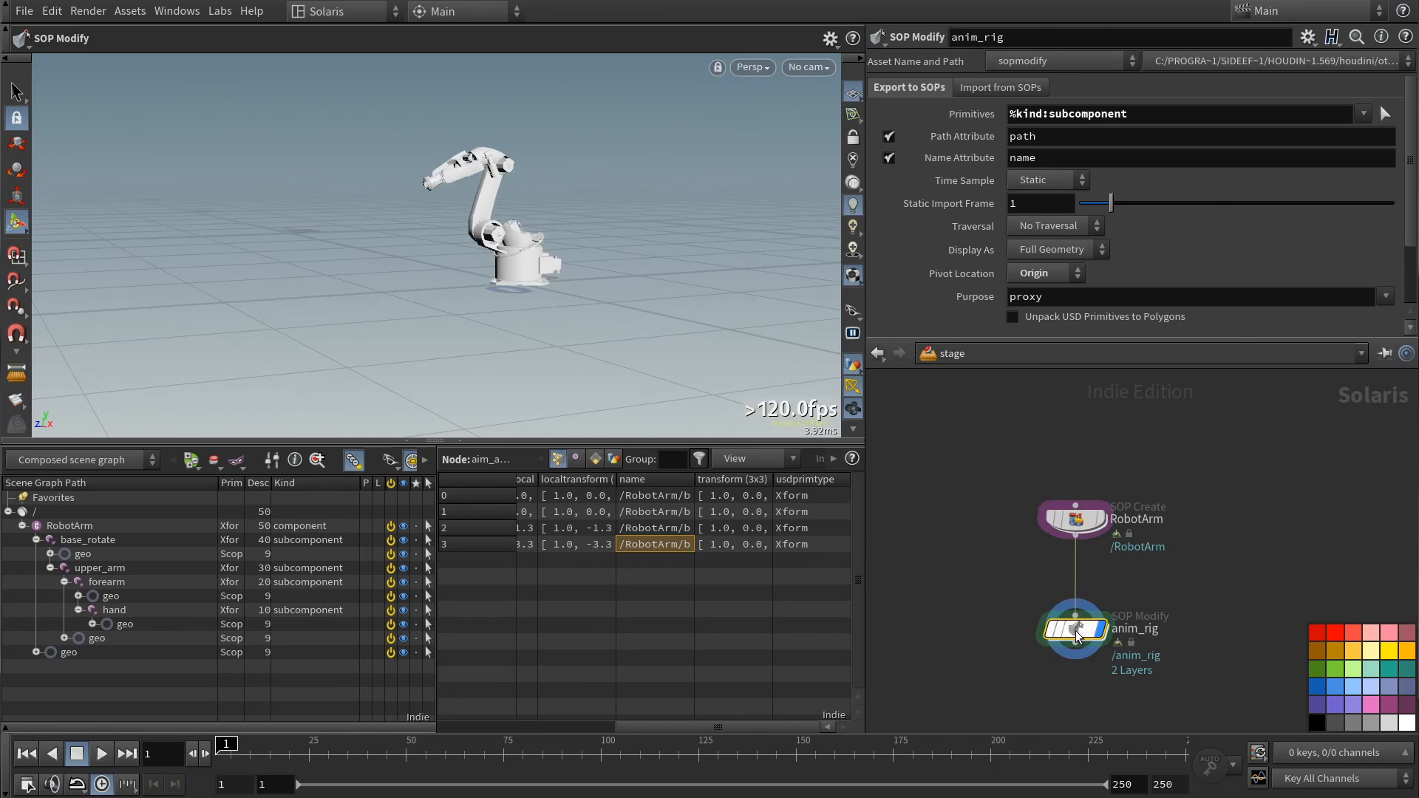
click(1166, 568)
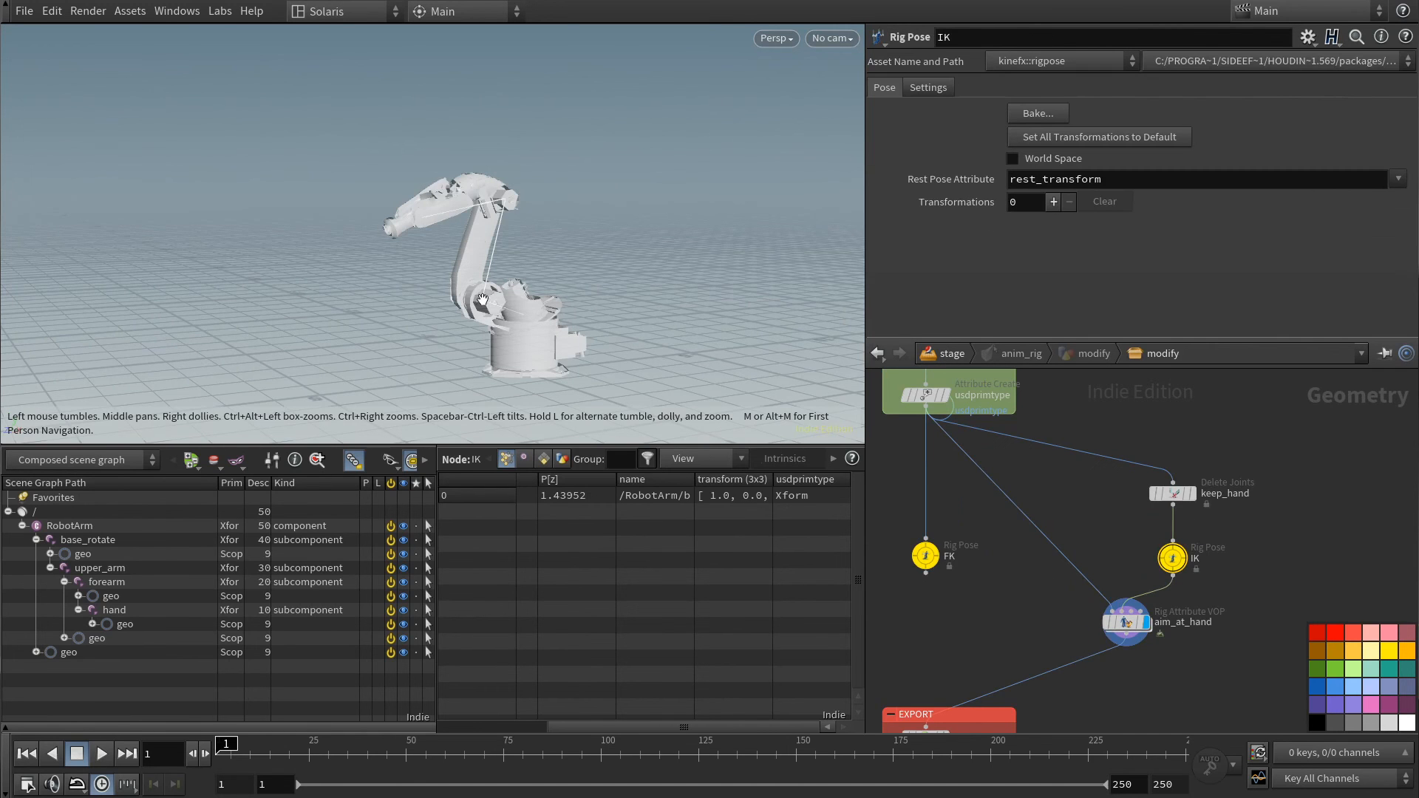
key(Return)
click(468, 176)
alt+drag(467, 181, 659, 236)
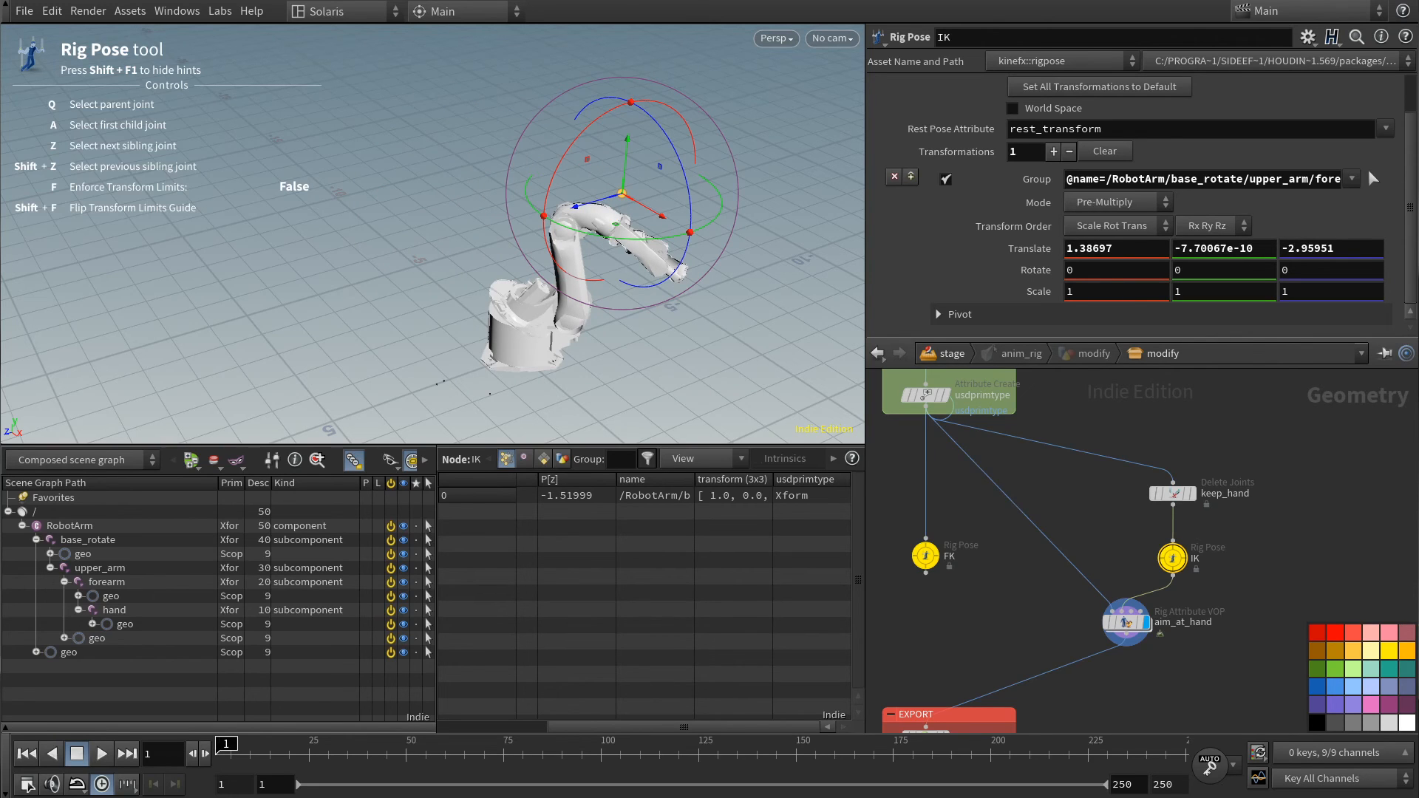
double_click(1125, 623)
key(Tab)
text(cons)
key(Return)
click(1167, 623)
click(1084, 88)
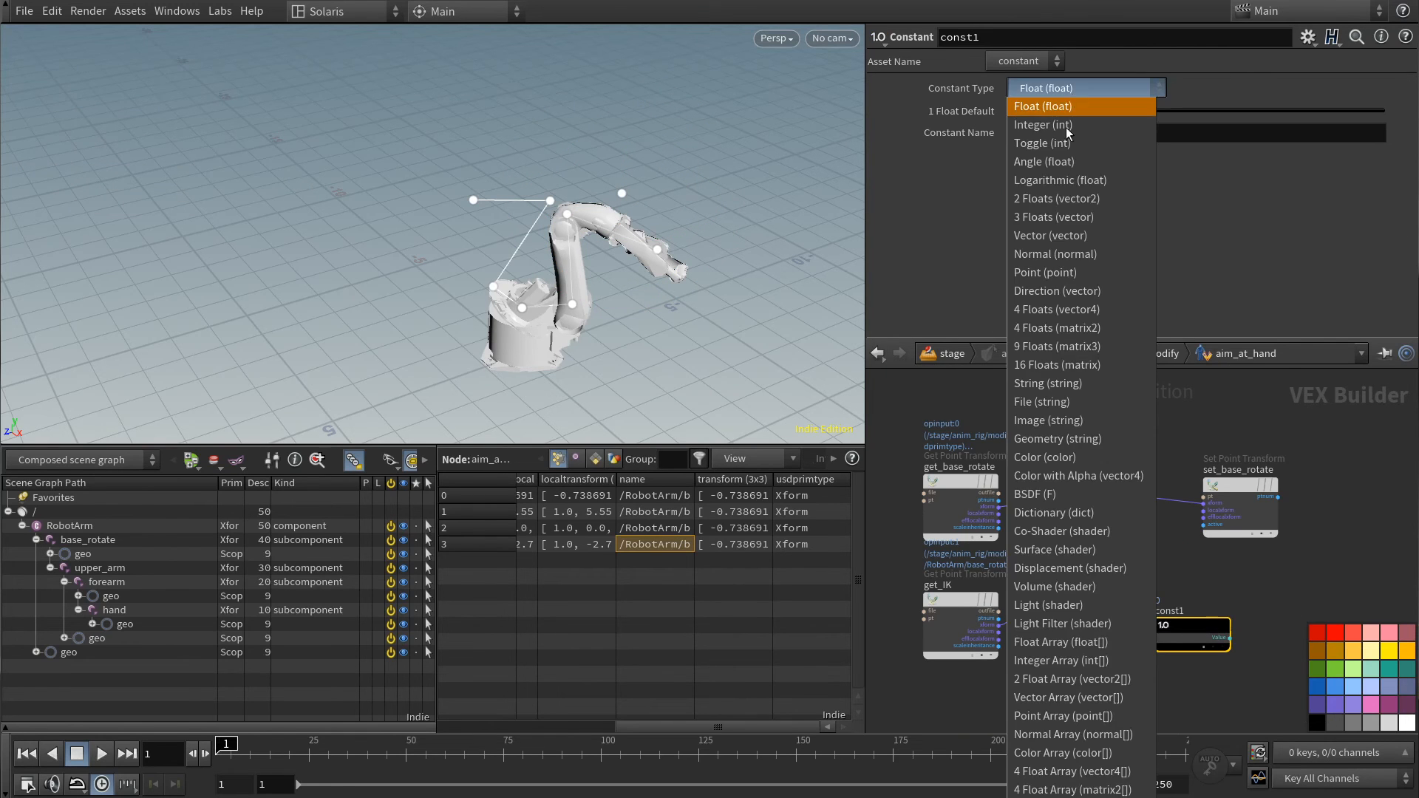
click(1050, 370)
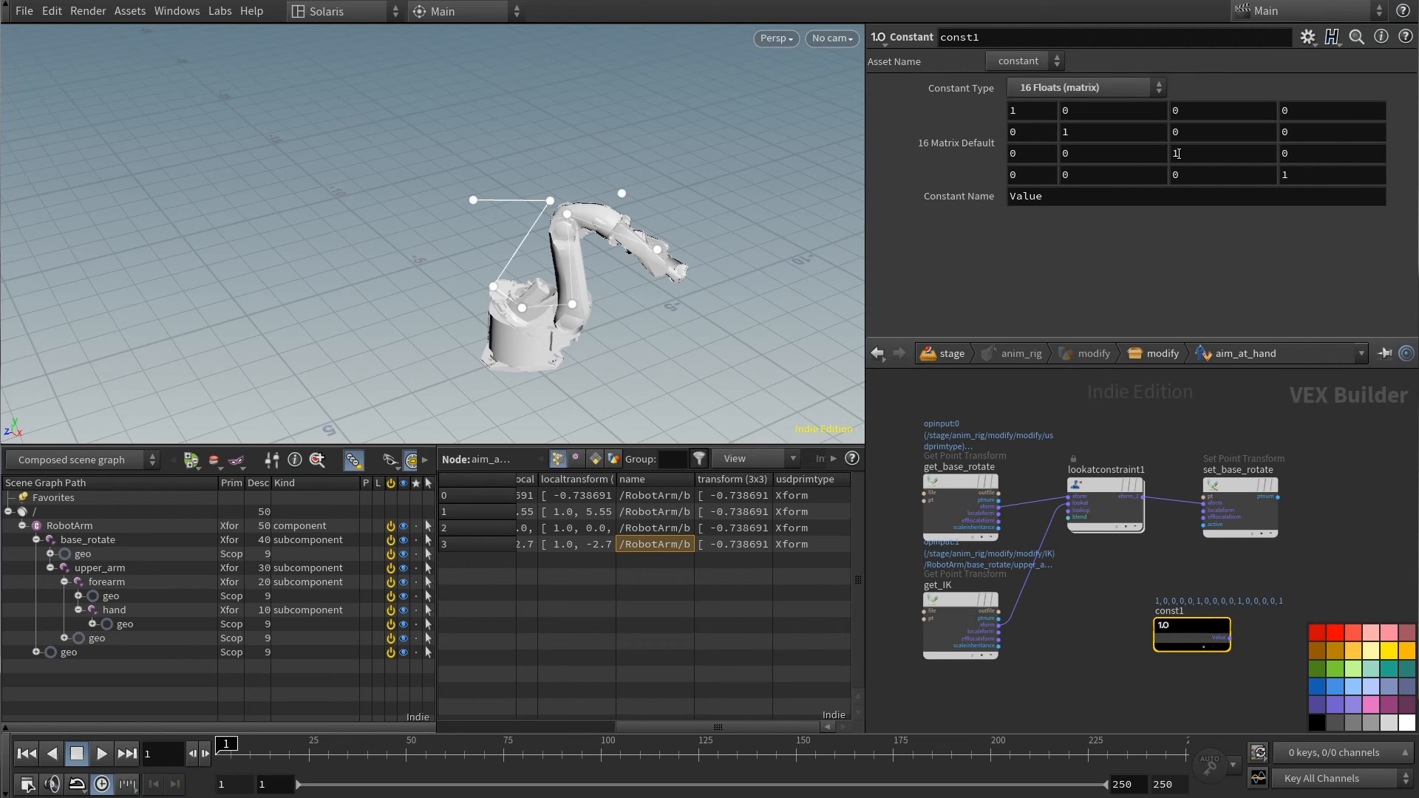
click(1087, 176)
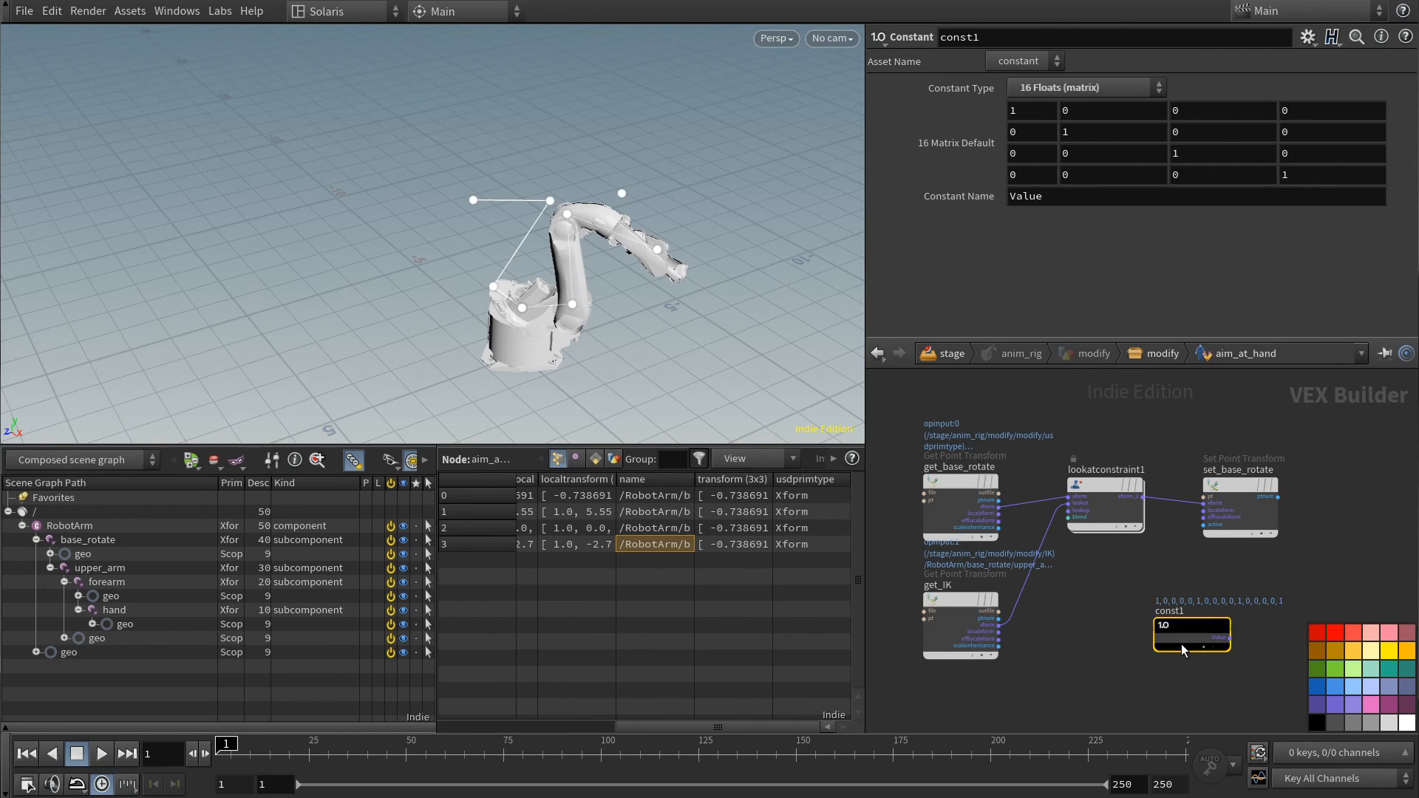
key(Delete)
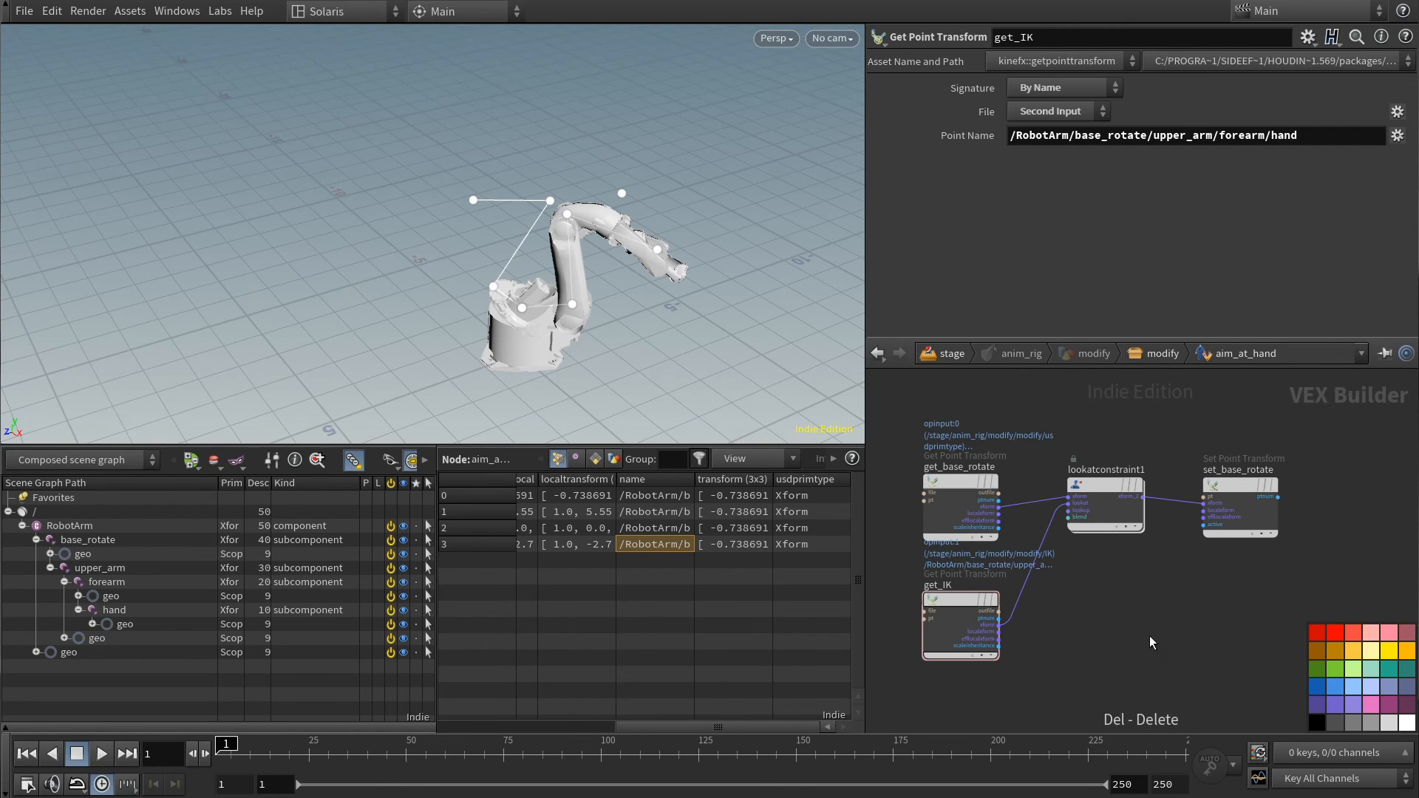
- Add a Get Matrix Component node and wire get_base_rotate's xform output into it
key(Tab)
text(getma)
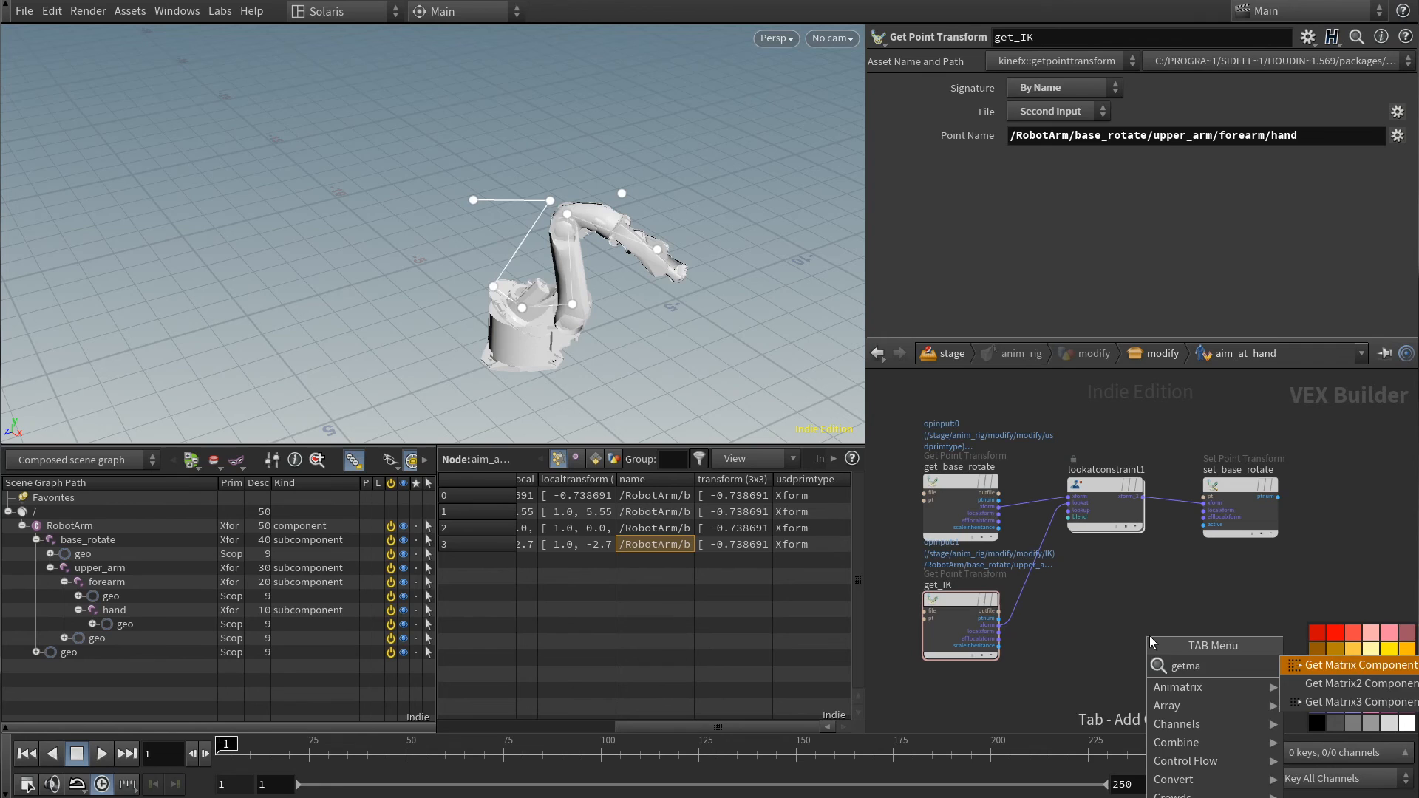
key(Return)
click(1150, 604)
click(999, 507)
click(1140, 595)
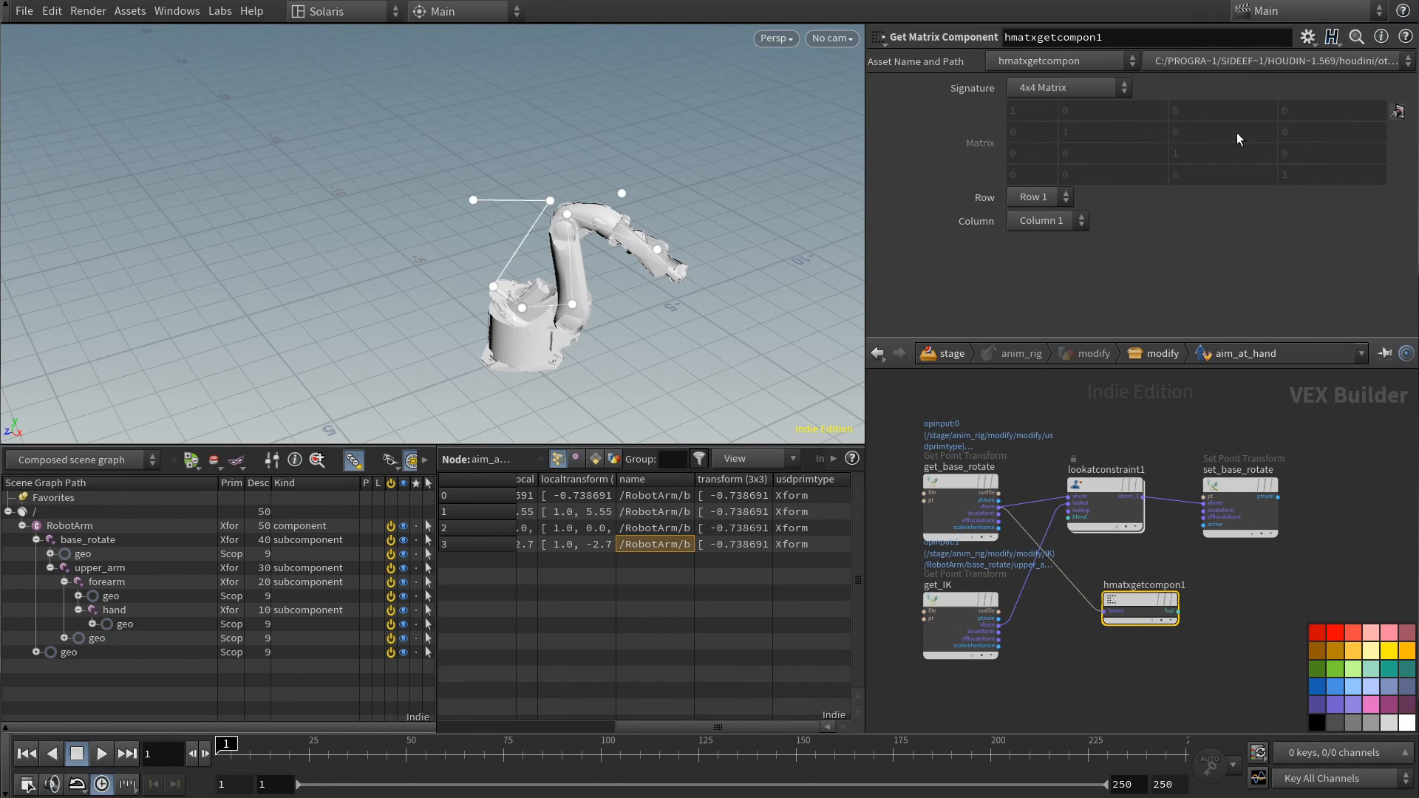
- Set the Get Matrix Component to Row 4, Column 2 and rearrange it and get_IK to make room
click(1048, 197)
click(1031, 272)
click(1057, 220)
click(1061, 246)
drag(1144, 596, 1108, 580)
middle_drag(1108, 684, 1113, 639)
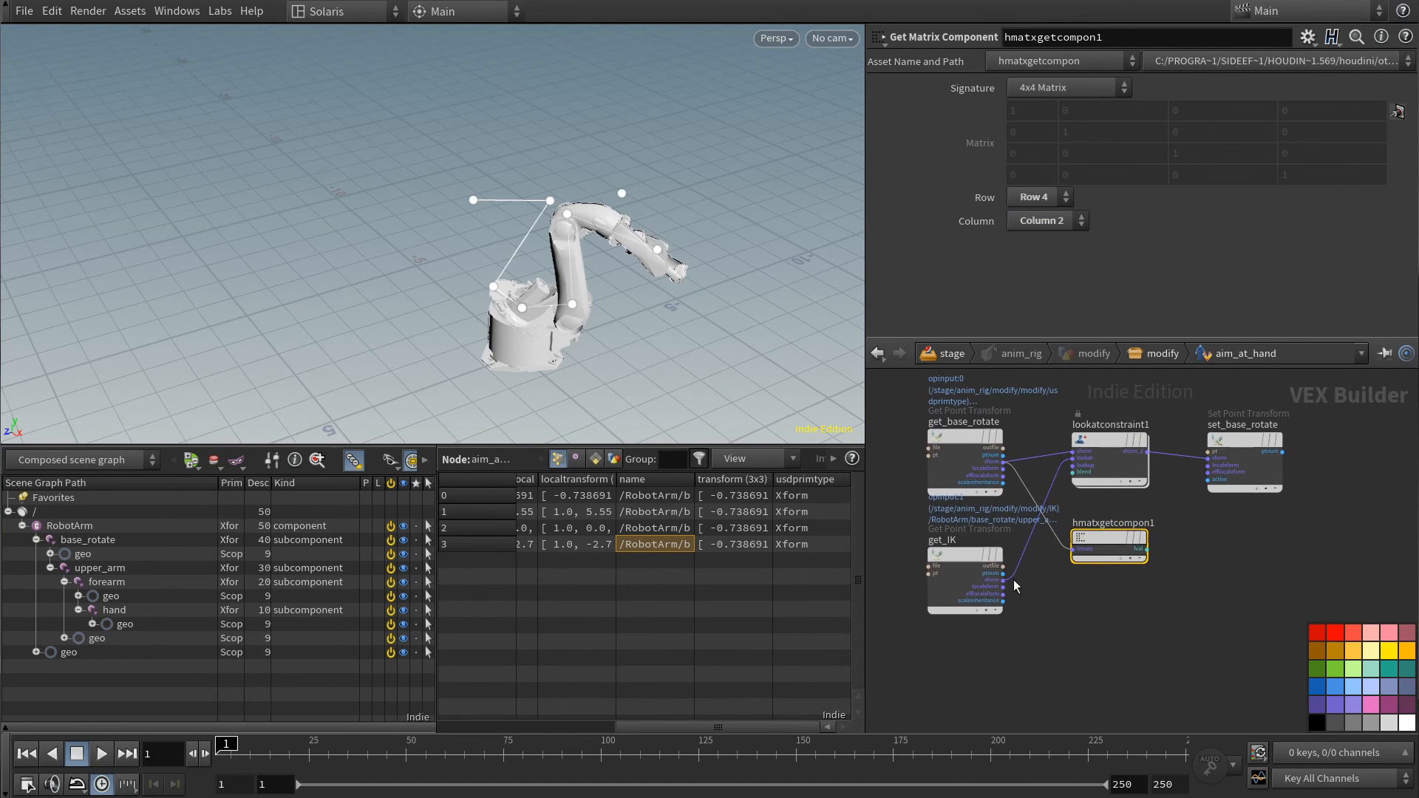
drag(970, 554, 969, 631)
drag(1108, 542, 1091, 577)
- Add a Set Matrix Component node, wiring get_IK's xform as its matrix and the Get Matrix Component's output as its value
key(Tab)
text(setma)
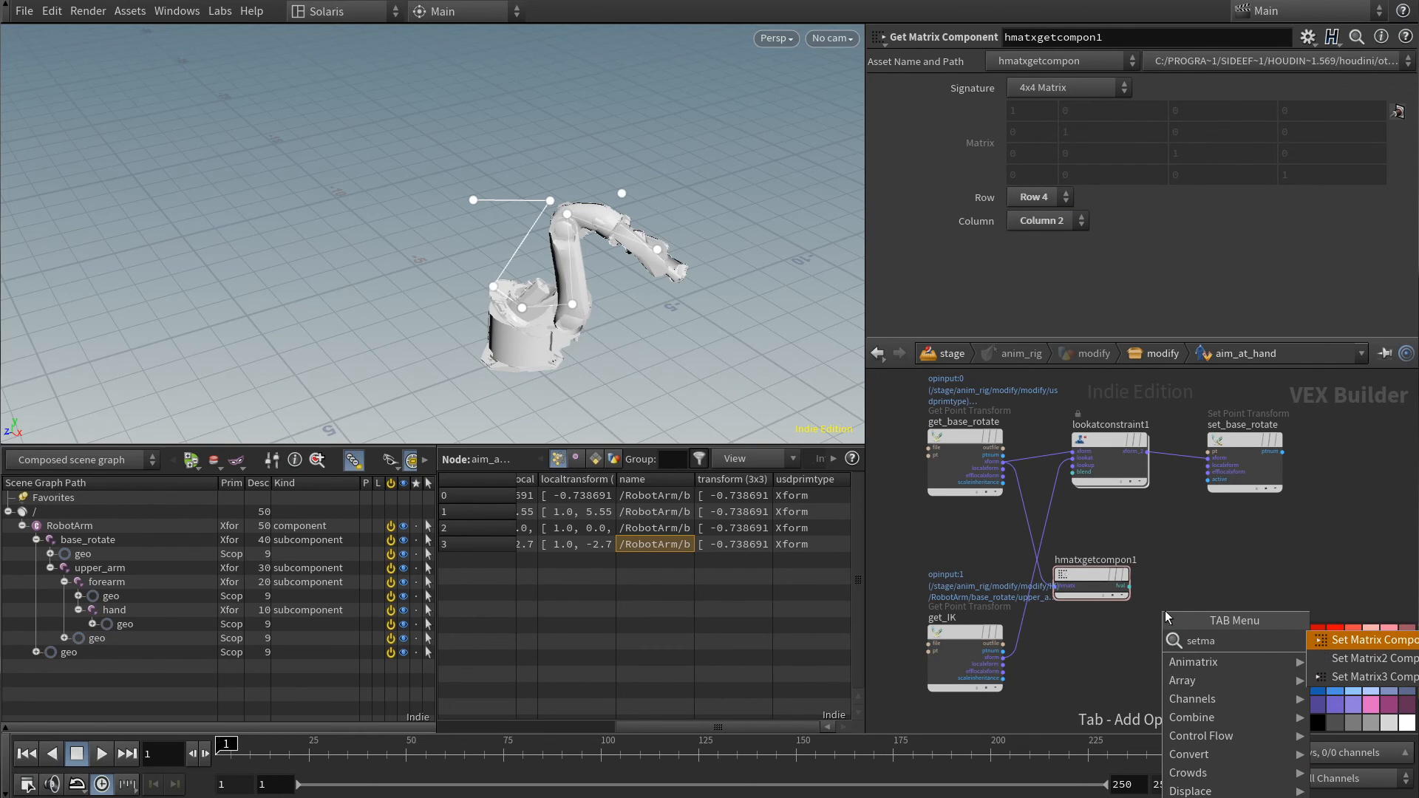
key(Return)
click(1165, 611)
drag(1165, 610, 1240, 598)
click(1130, 586)
click(1203, 612)
click(1003, 657)
click(1203, 605)
drag(1093, 593, 1089, 702)
drag(1235, 598, 1178, 650)
- Set the Set Matrix Component to Row 4, Column 2 and wire it into lookatconstraint1 in place of get_IK's connection
click(1045, 176)
click(1035, 248)
click(1045, 197)
click(1042, 234)
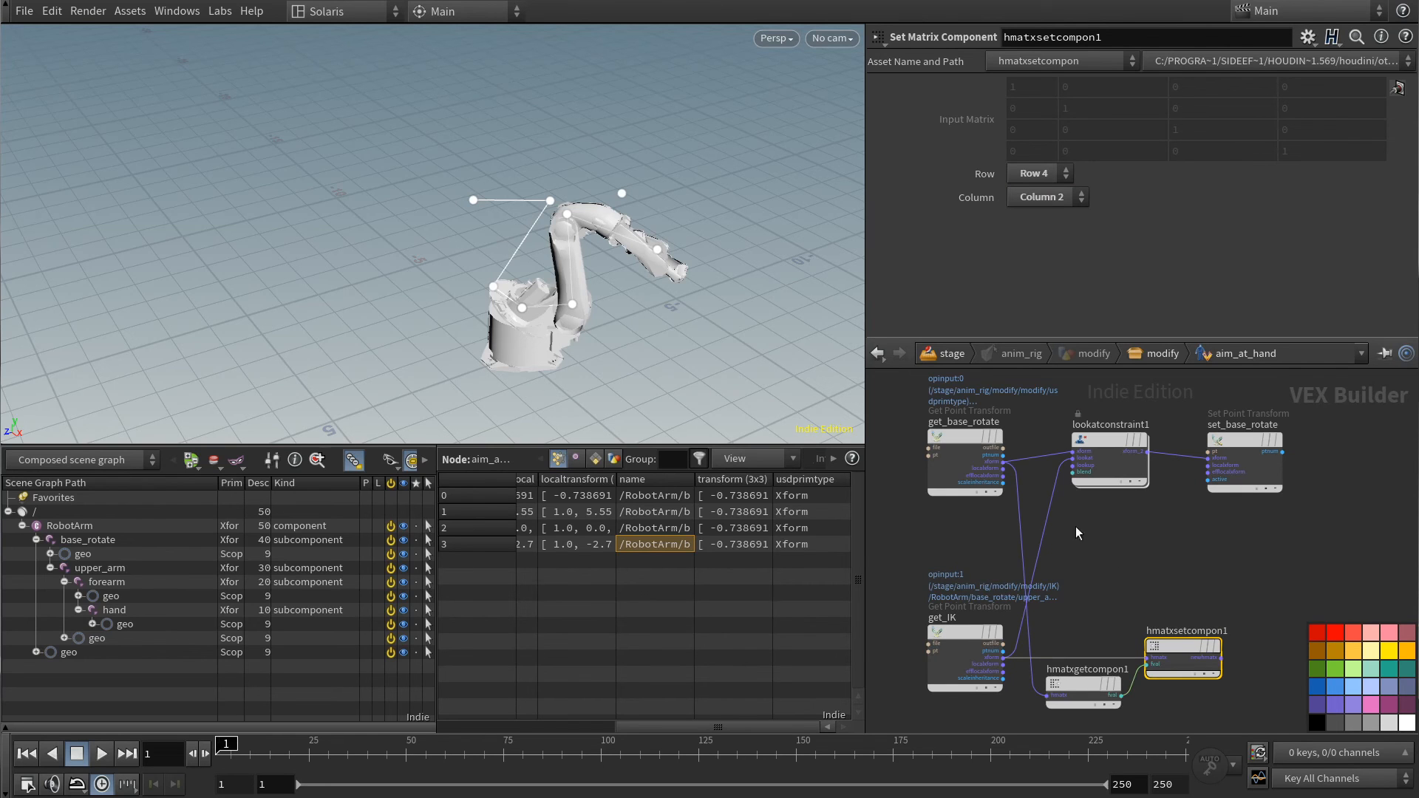
click(1221, 658)
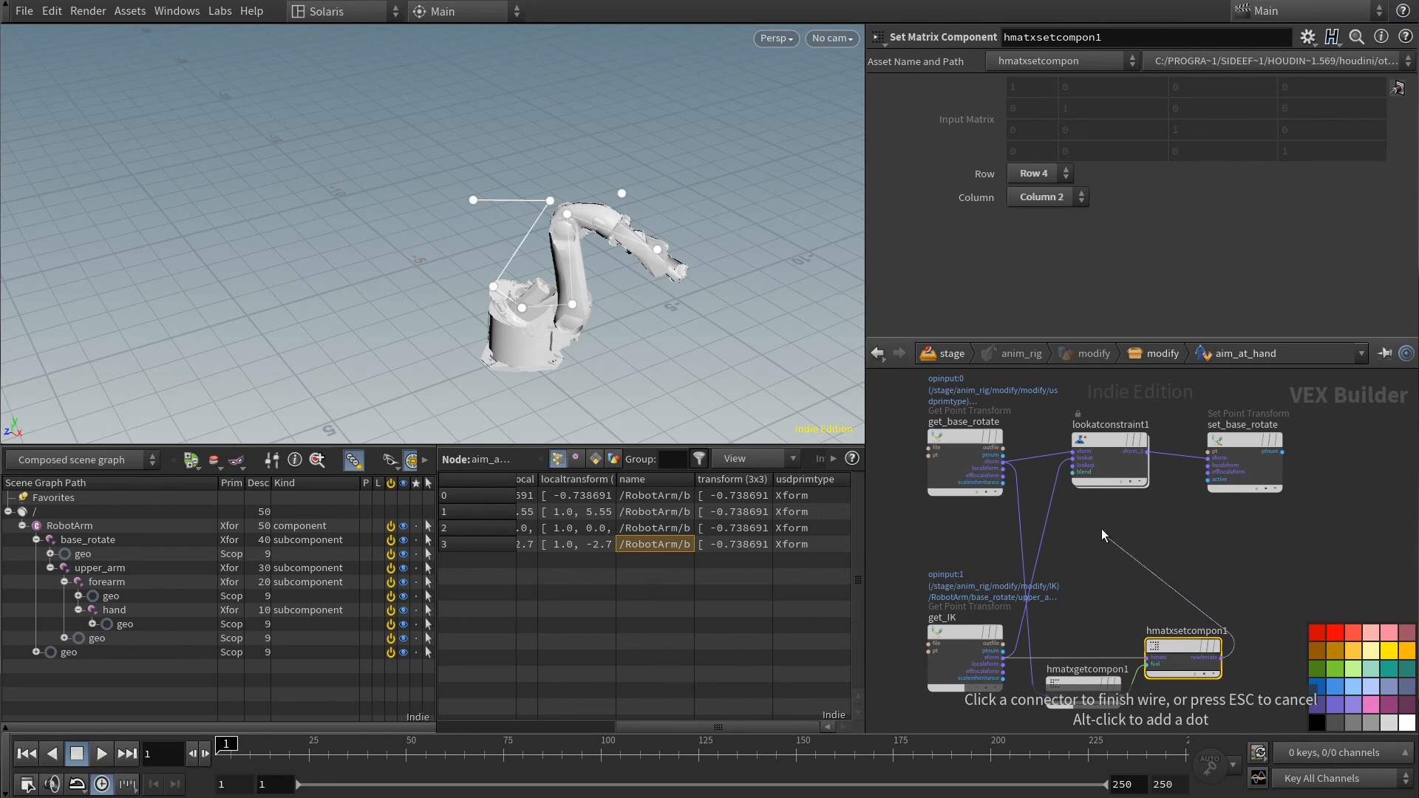
click(1072, 465)
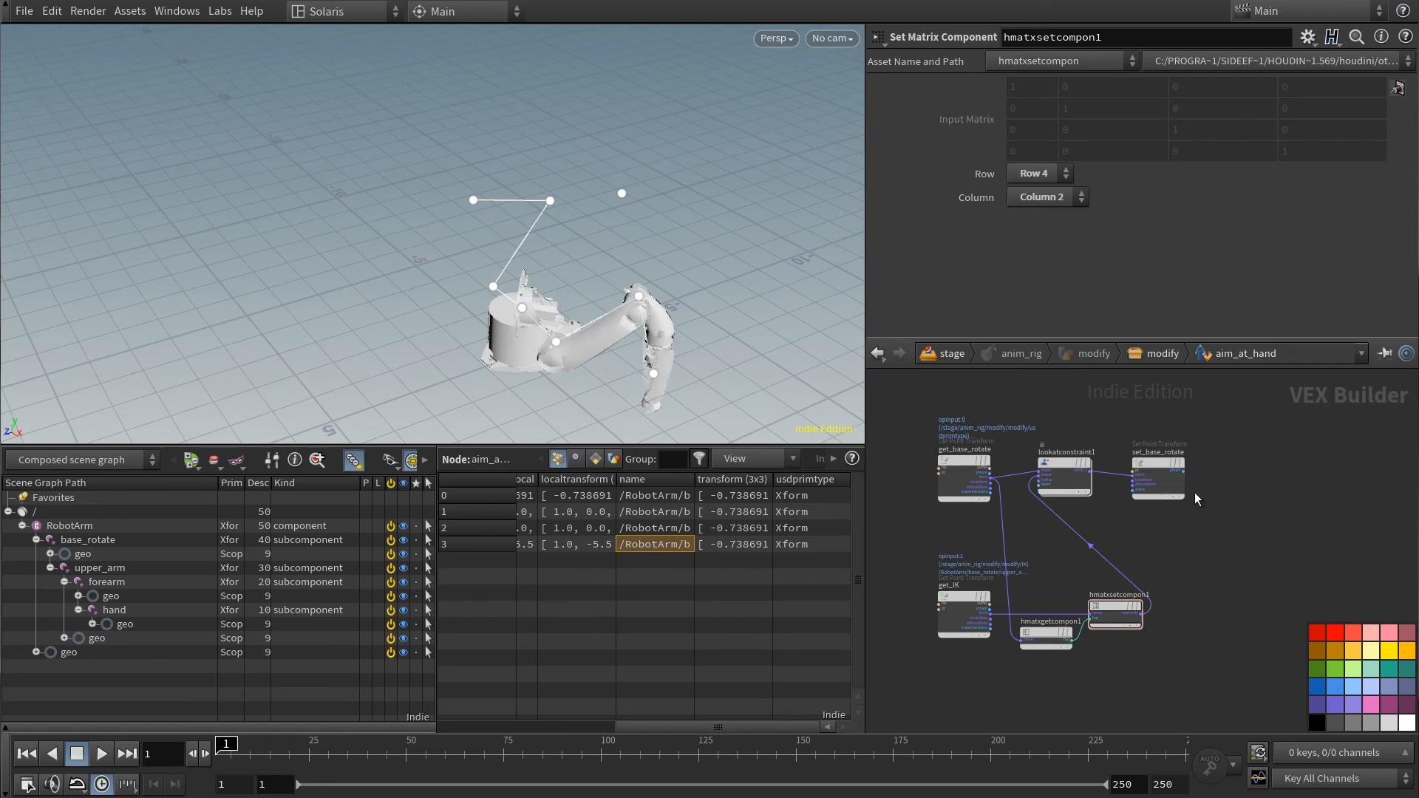
- Bypass the IK pose, update lookatconstraint1's offset inside aim_at_hand, and return to the modify network
click(1151, 361)
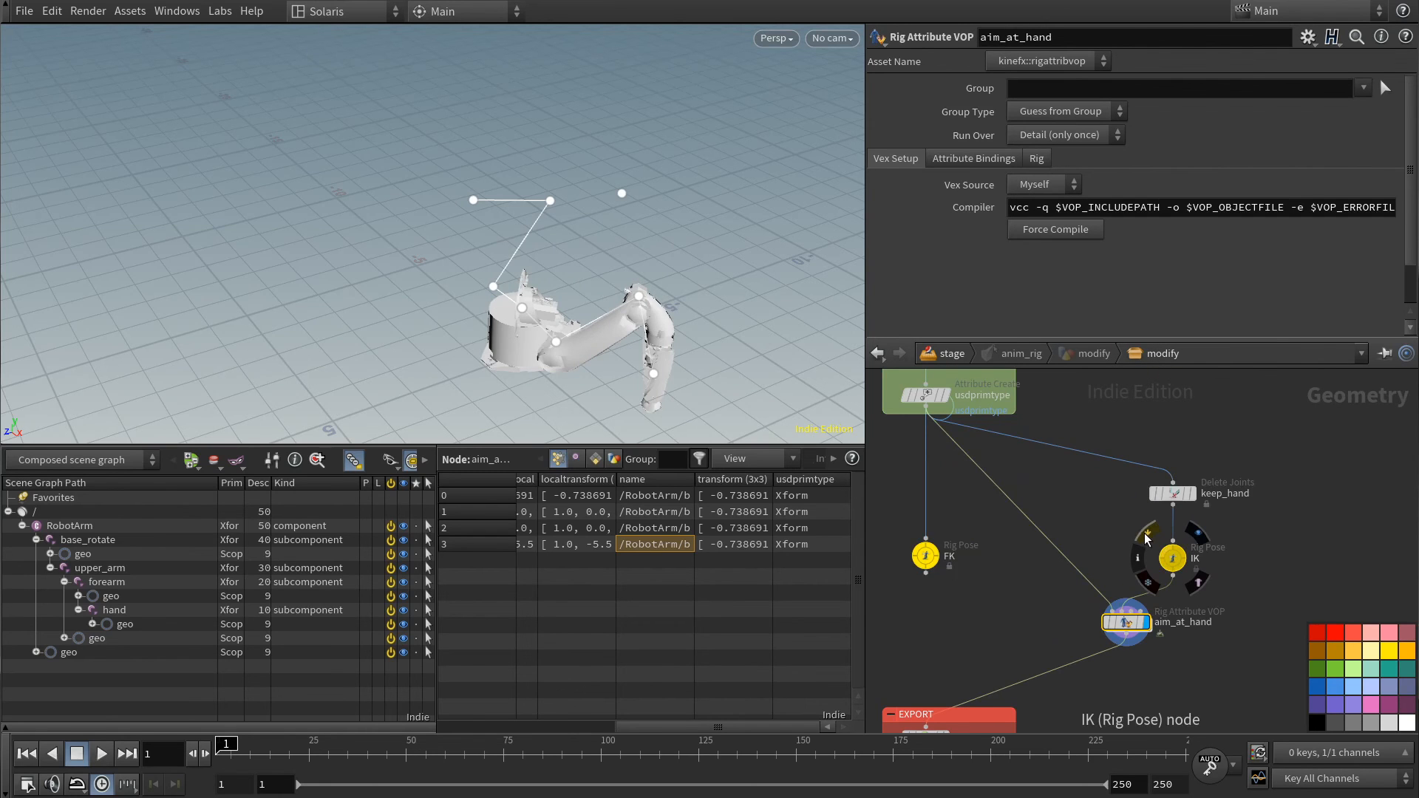
click(1146, 535)
double_click(1139, 622)
drag(1193, 519, 1041, 474)
drag(1090, 462, 1248, 466)
click(1172, 636)
drag(1065, 635, 1062, 652)
click(1039, 206)
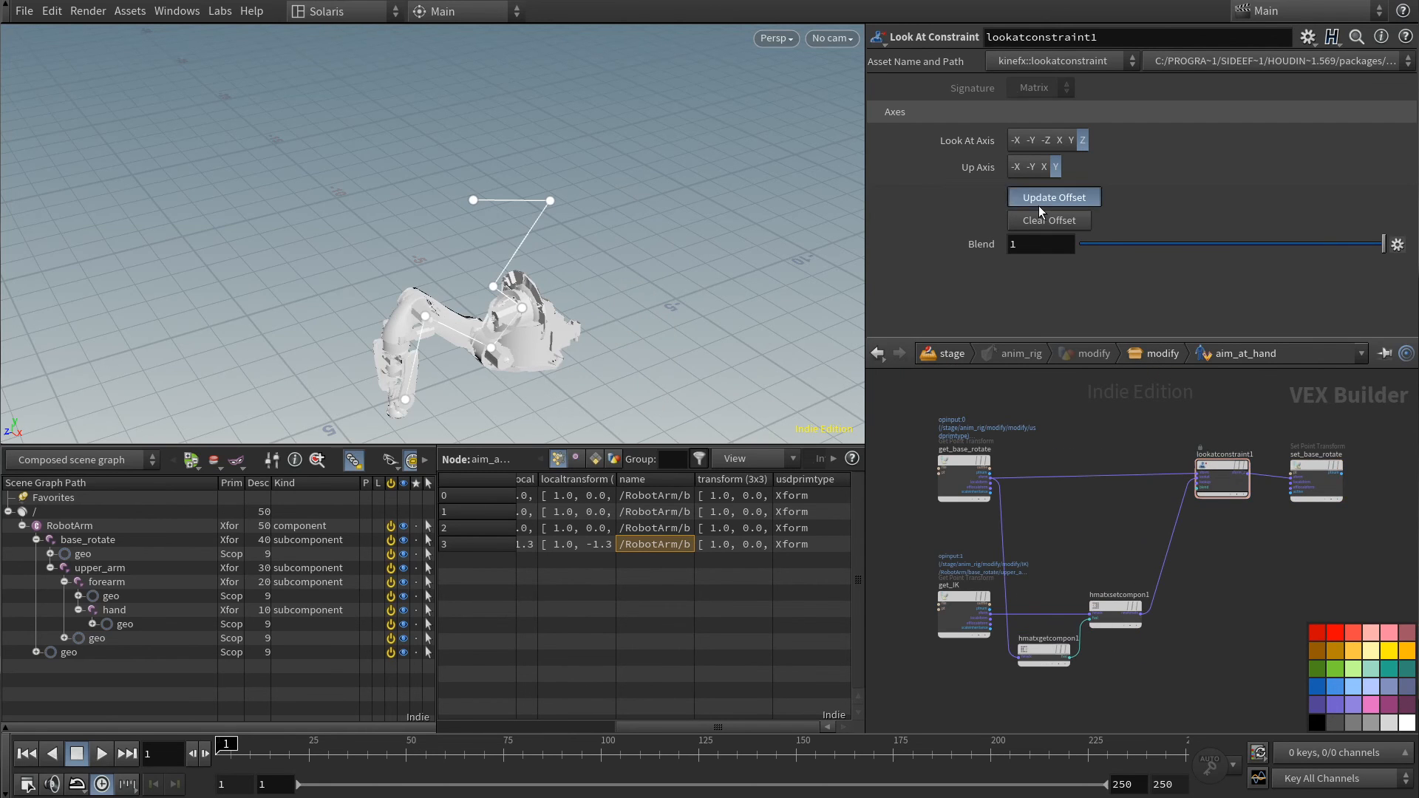
key(u)
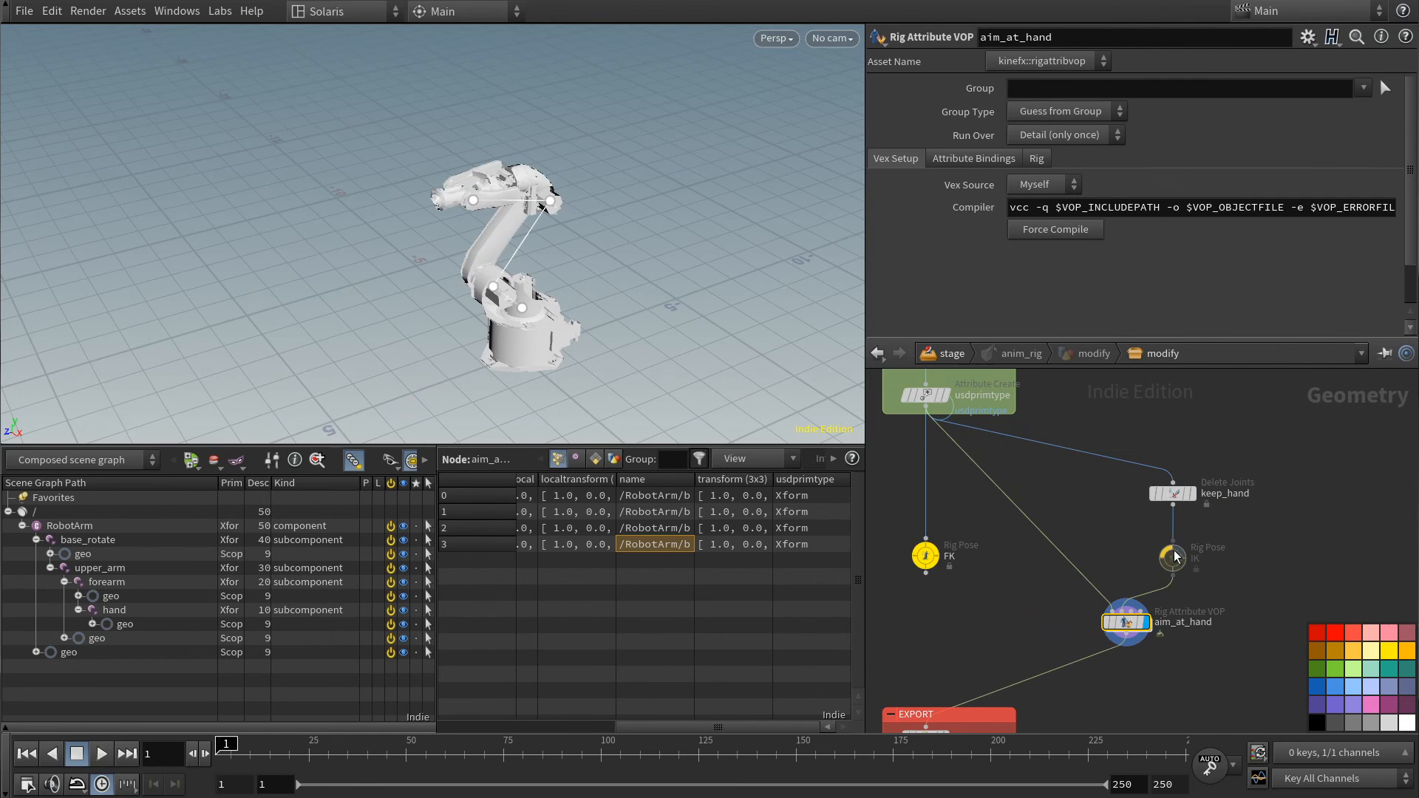
- Re-enable the IK pose and test the corrected aim by moving the hand control across the ground plane
click(1147, 535)
click(1172, 557)
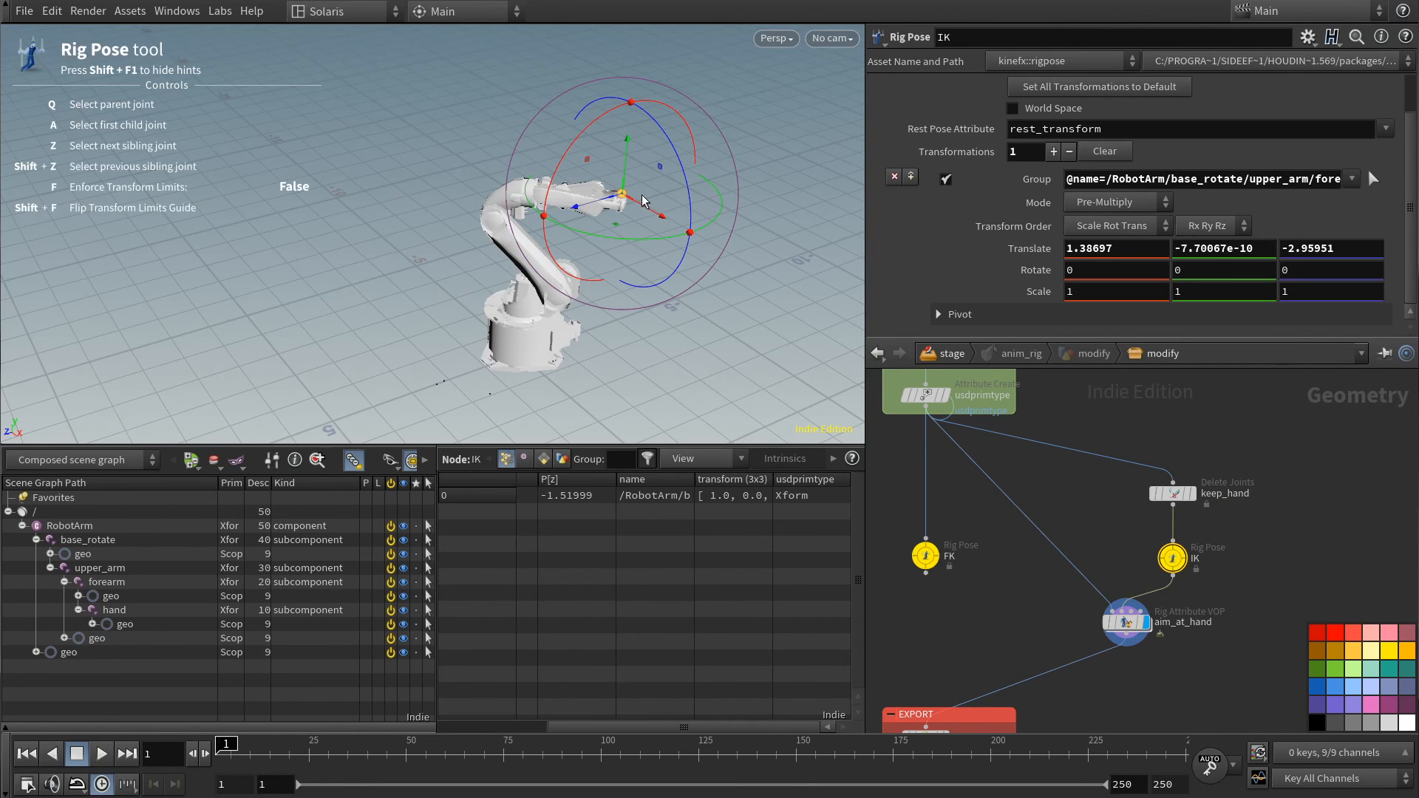
drag(615, 224, 590, 380)
alt+drag(589, 381, 579, 320)
- Insert an IK Chains node between aim_at_hand and the EXPORT section and lay out the nodes around it
middle_drag(1184, 689, 1171, 453)
key(Tab)
text(ikcha)
key(Return)
click(1097, 578)
right_drag(1171, 454, 1042, 617)
drag(1042, 618, 957, 481)
drag(993, 490, 992, 619)
middle_drag(1195, 512, 1177, 679)
scroll(1147, 658, up, 2)
drag(1157, 601, 1094, 664)
middle_drag(1137, 615, 1125, 560)
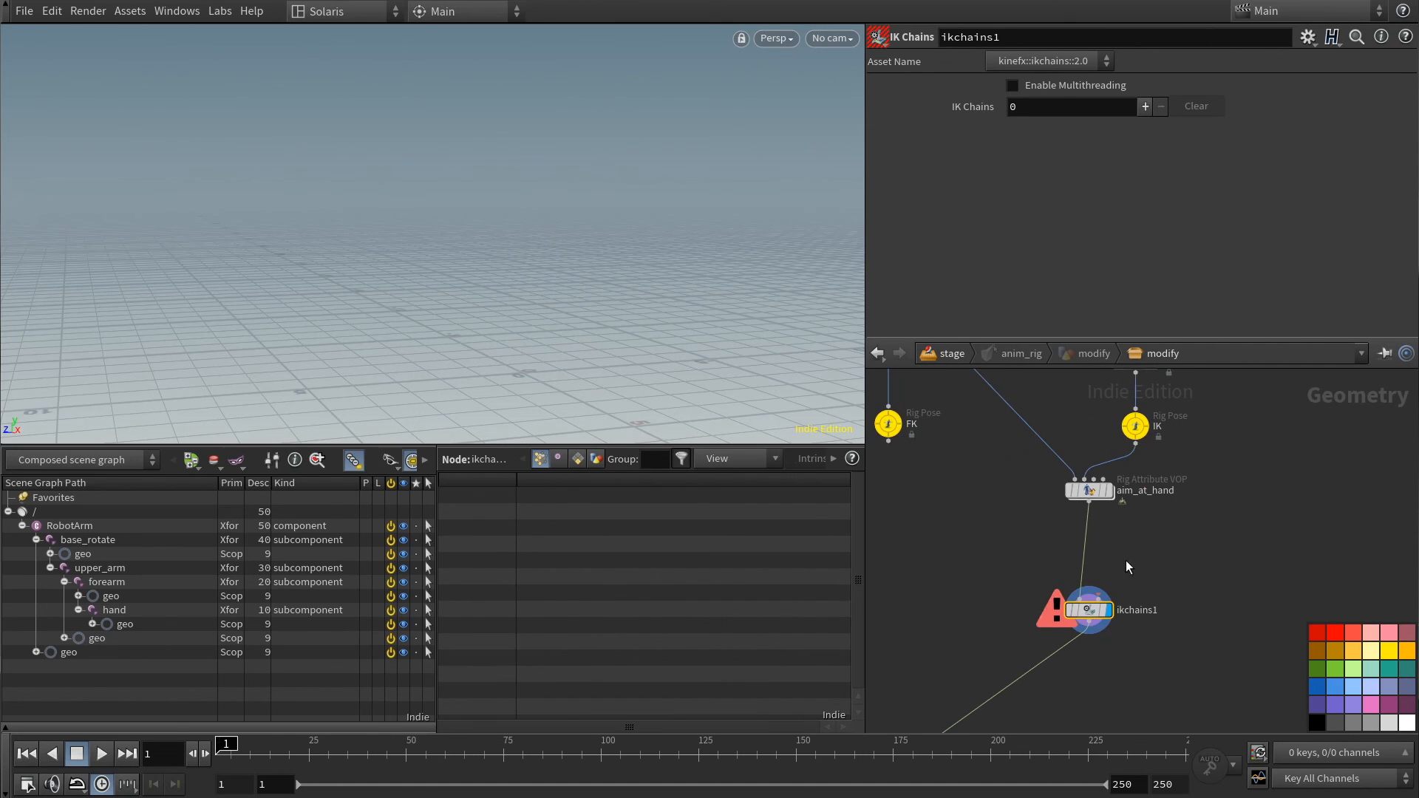
- Add one IK chain with upper_arm as root, forearm as mid and hand as tip, and enable Match By Name
click(1144, 106)
click(1373, 153)
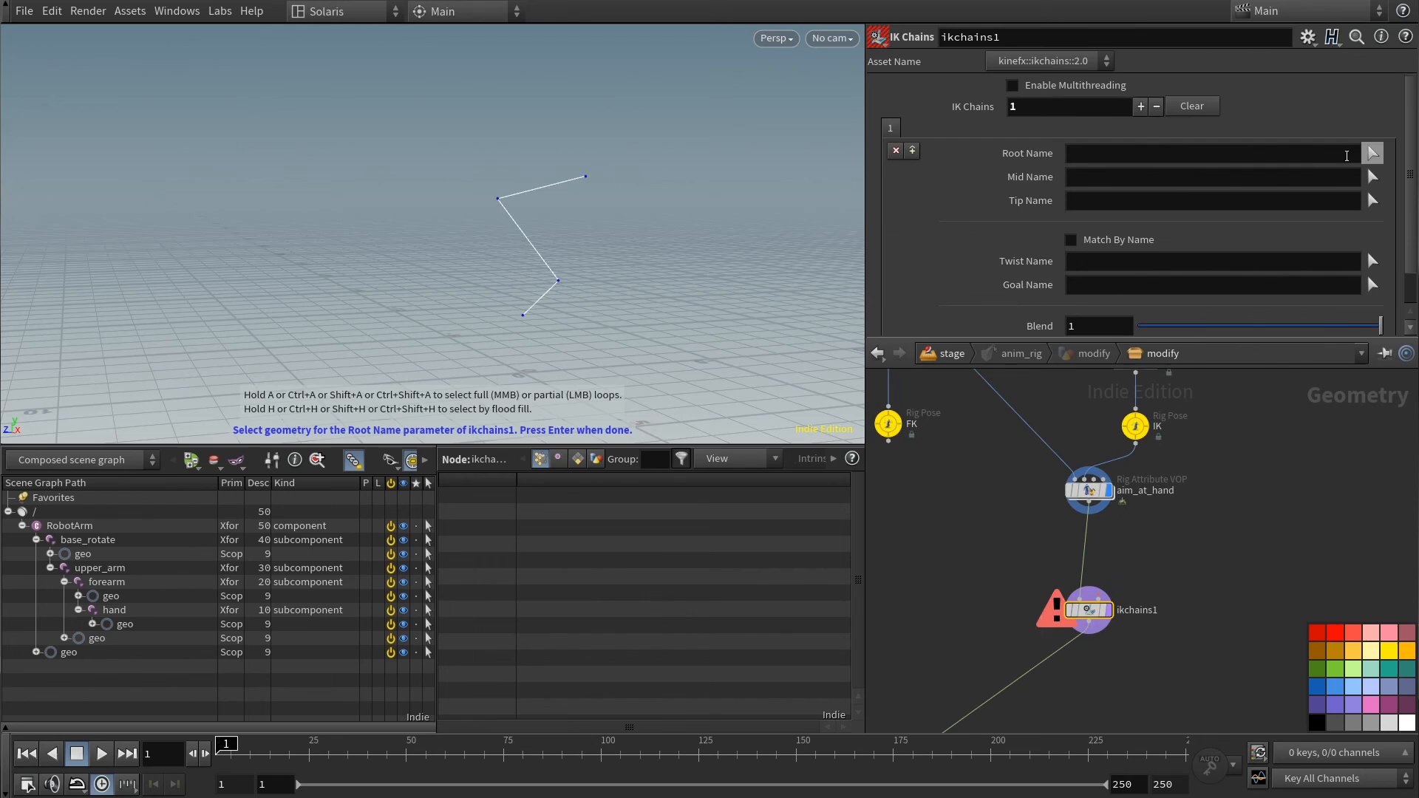
click(559, 285)
key(Return)
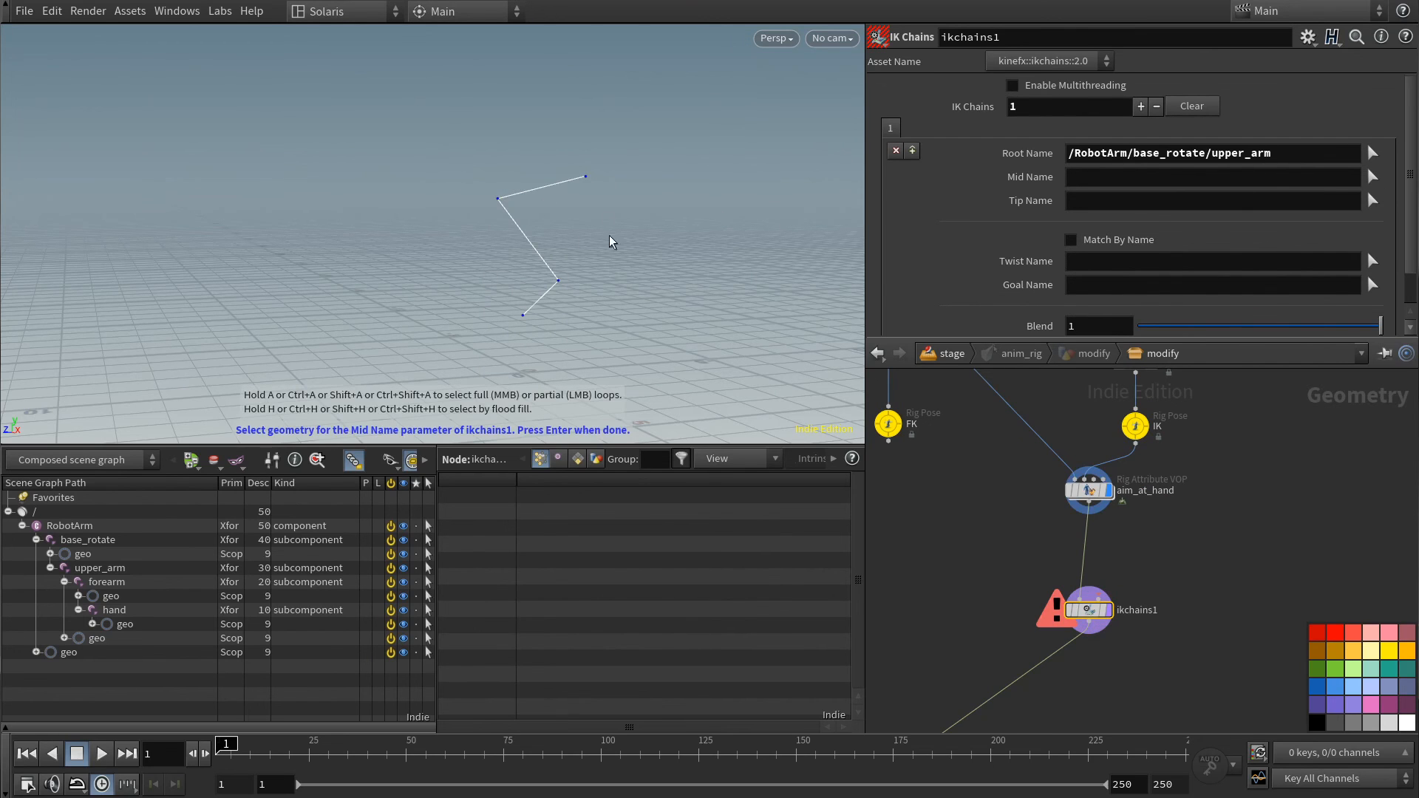
click(501, 212)
key(Return)
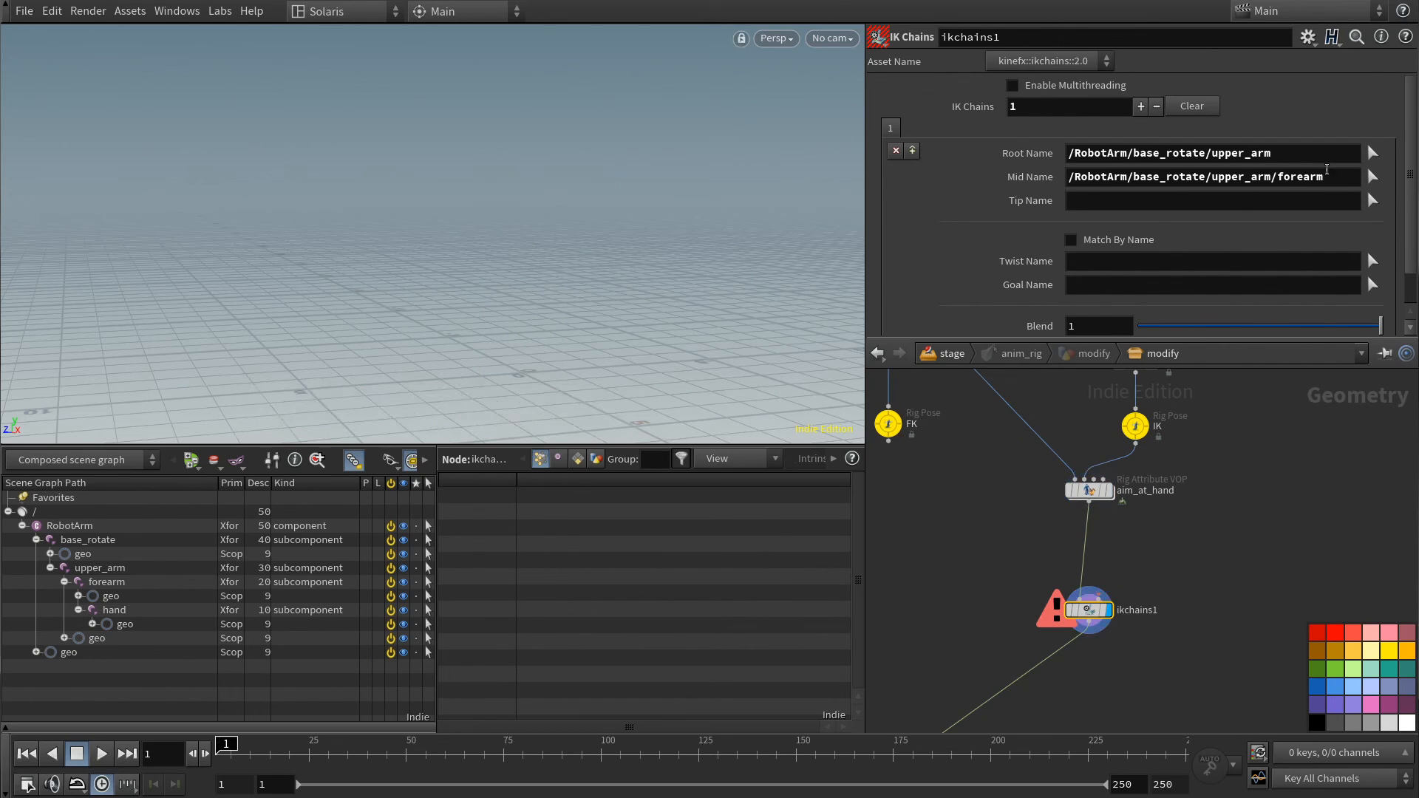
click(587, 178)
key(Return)
click(1071, 240)
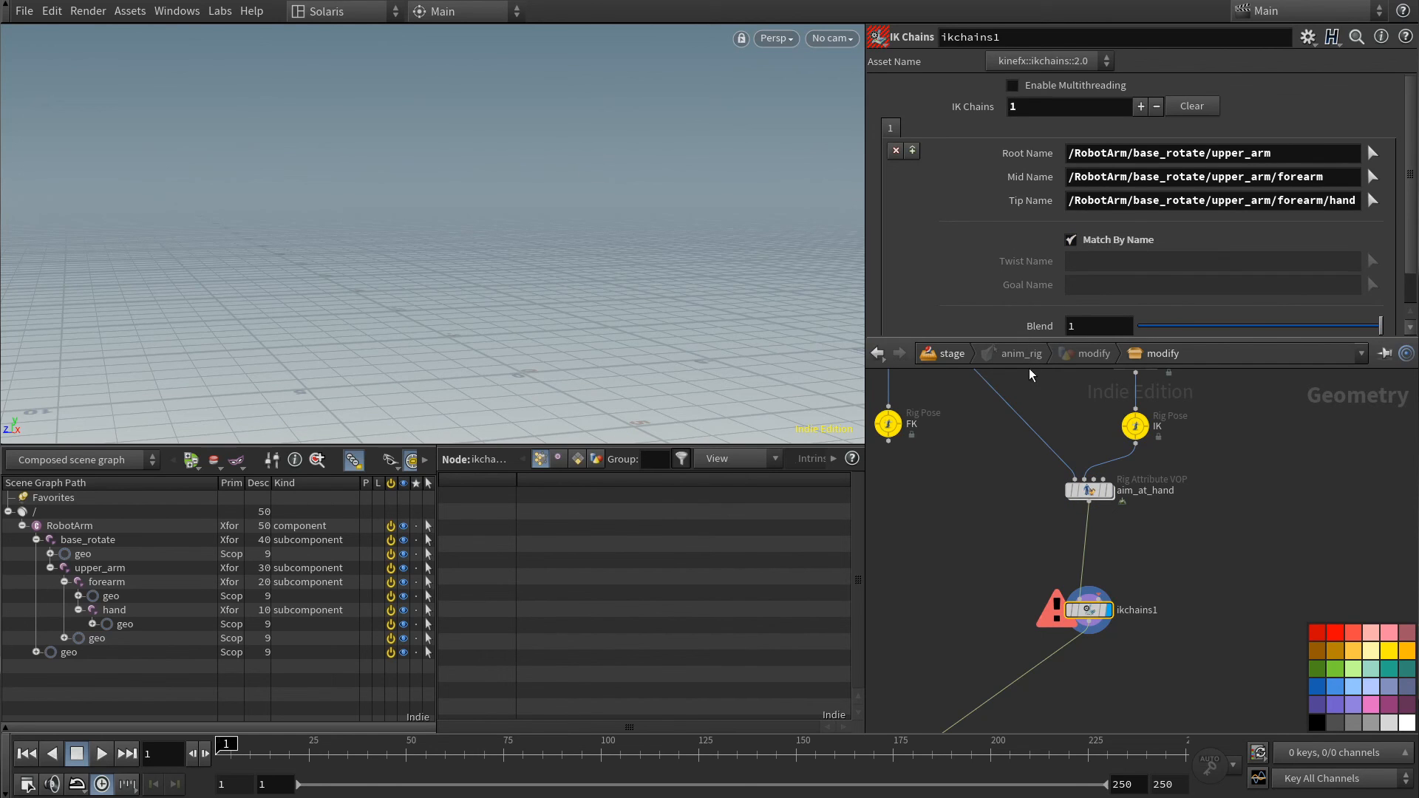
- Add a Skeleton Blend node with aim_at_hand as its first input and the IK pose as its second
middle_click(1142, 433)
key(Tab)
text(skeletonbl)
key(Return)
click(1159, 562)
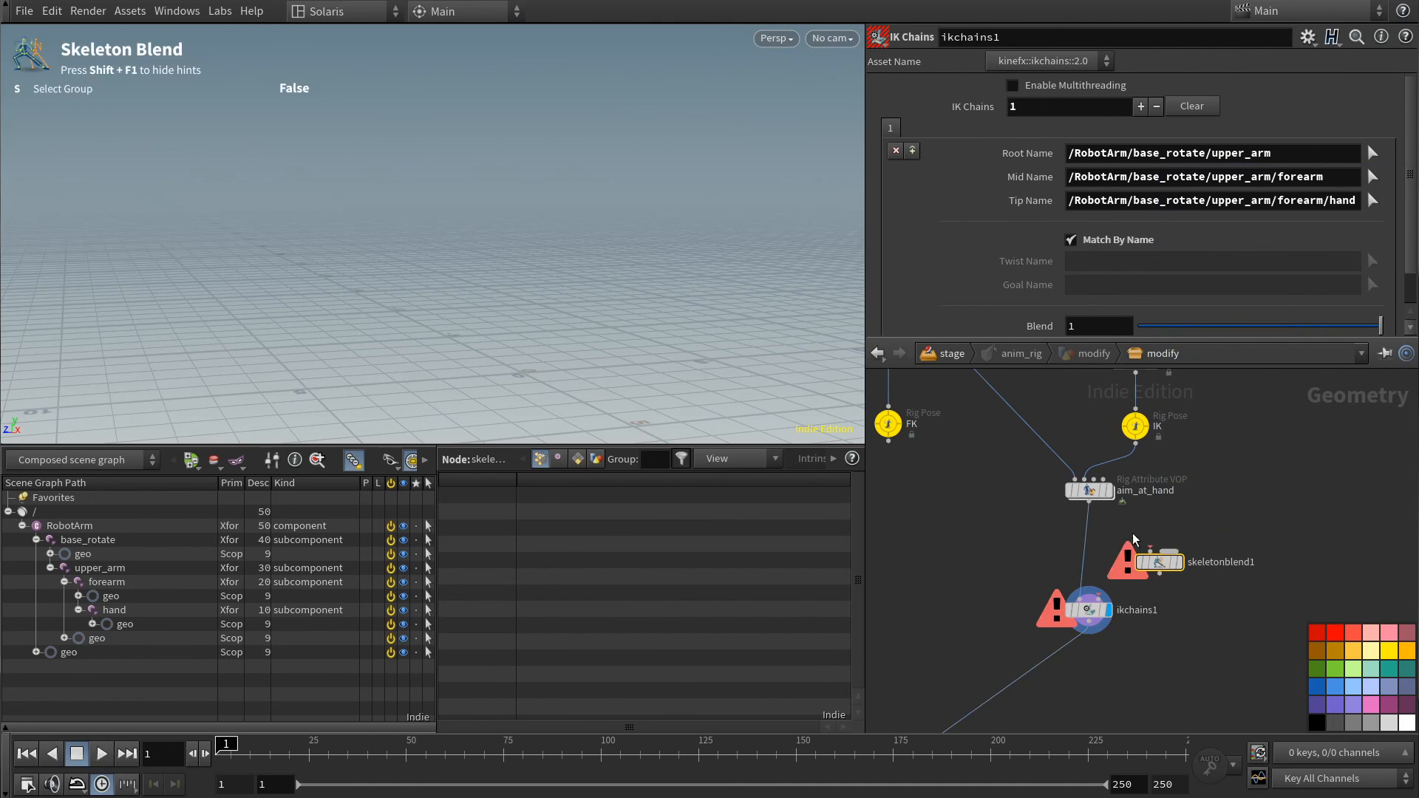
drag(1088, 503, 1150, 551)
middle_drag(1193, 475, 1207, 548)
drag(1219, 532, 1135, 418)
drag(1150, 496, 1174, 497)
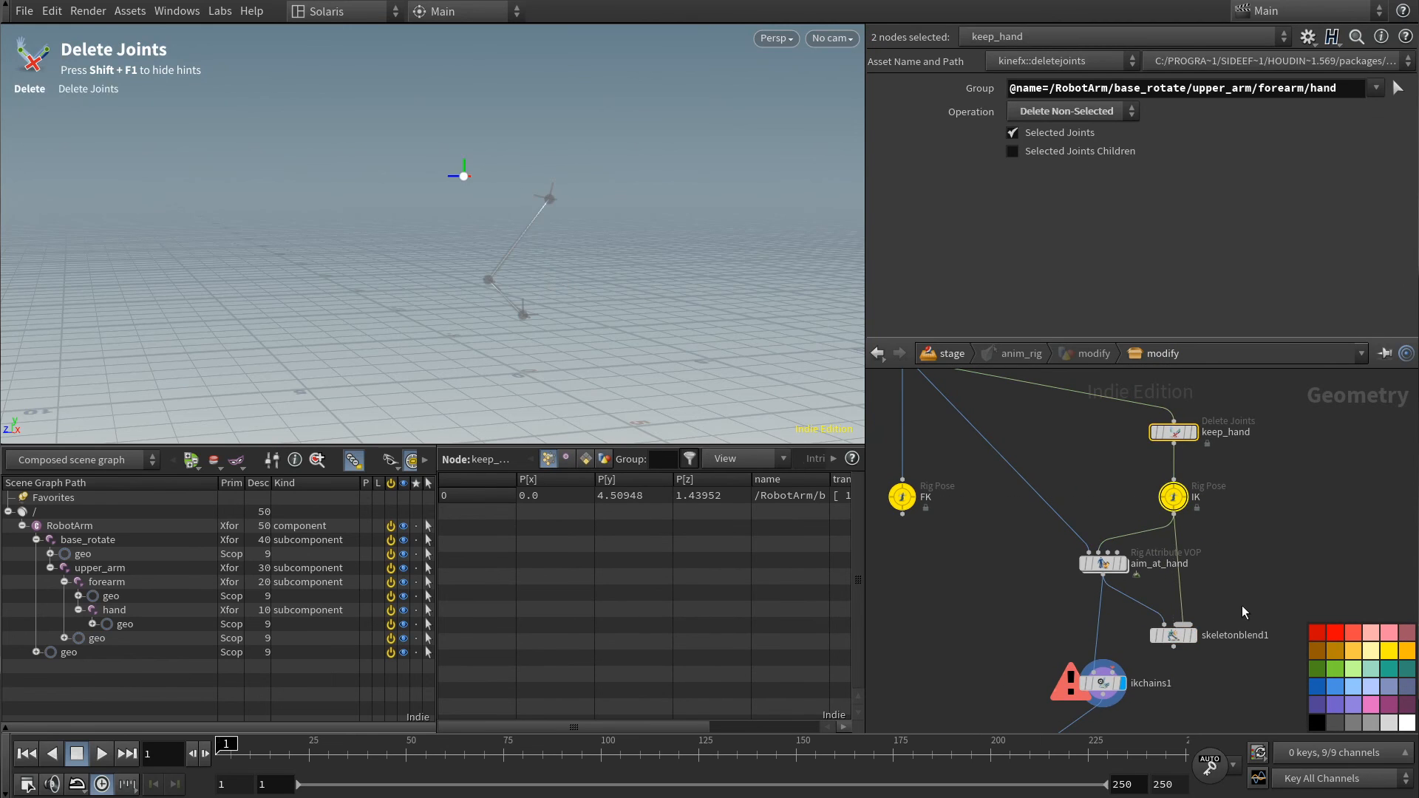
- Display skeletonblend1, enable World Space blending and set weight1 to 1
click(1190, 634)
click(1172, 635)
scroll(974, 227, down, 4)
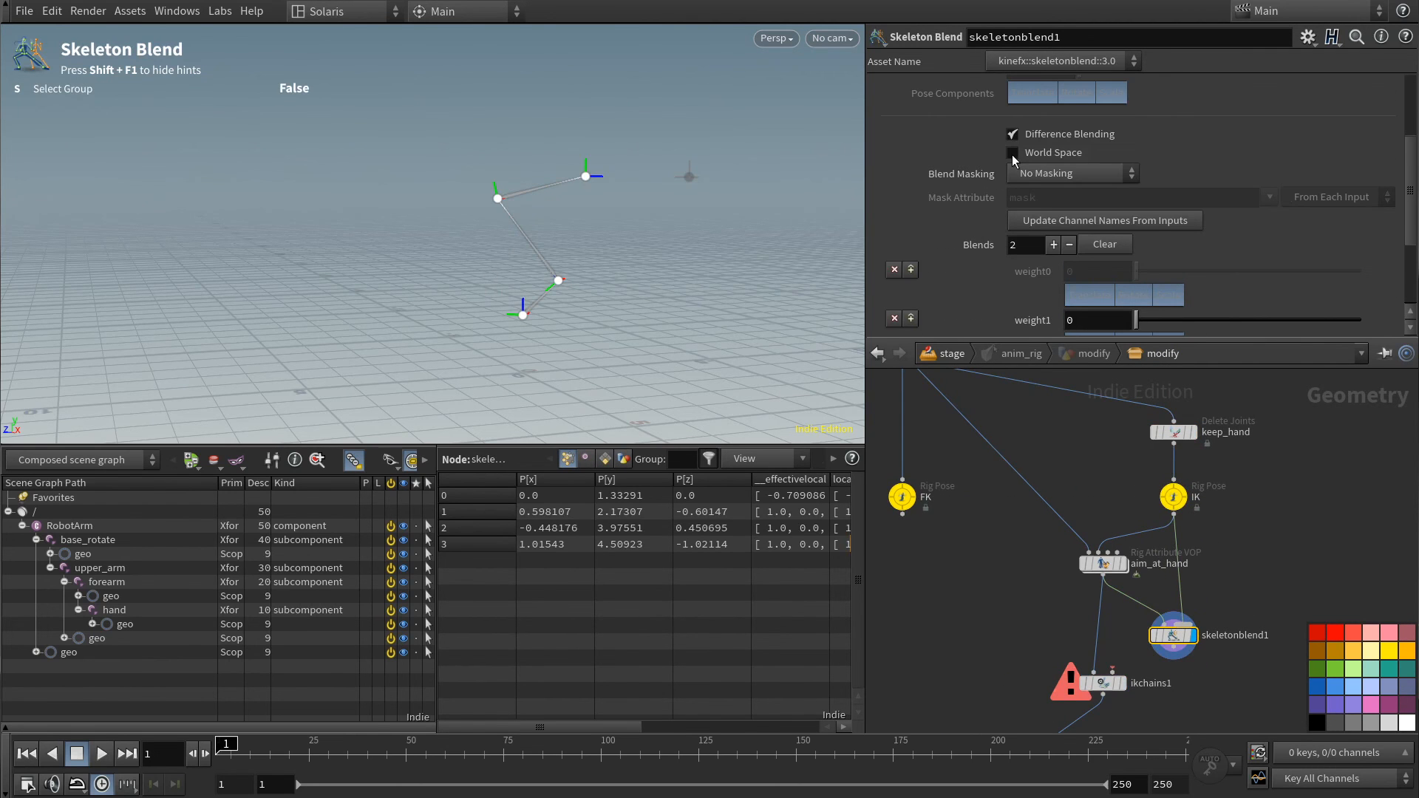
click(1013, 154)
drag(1137, 319, 1374, 339)
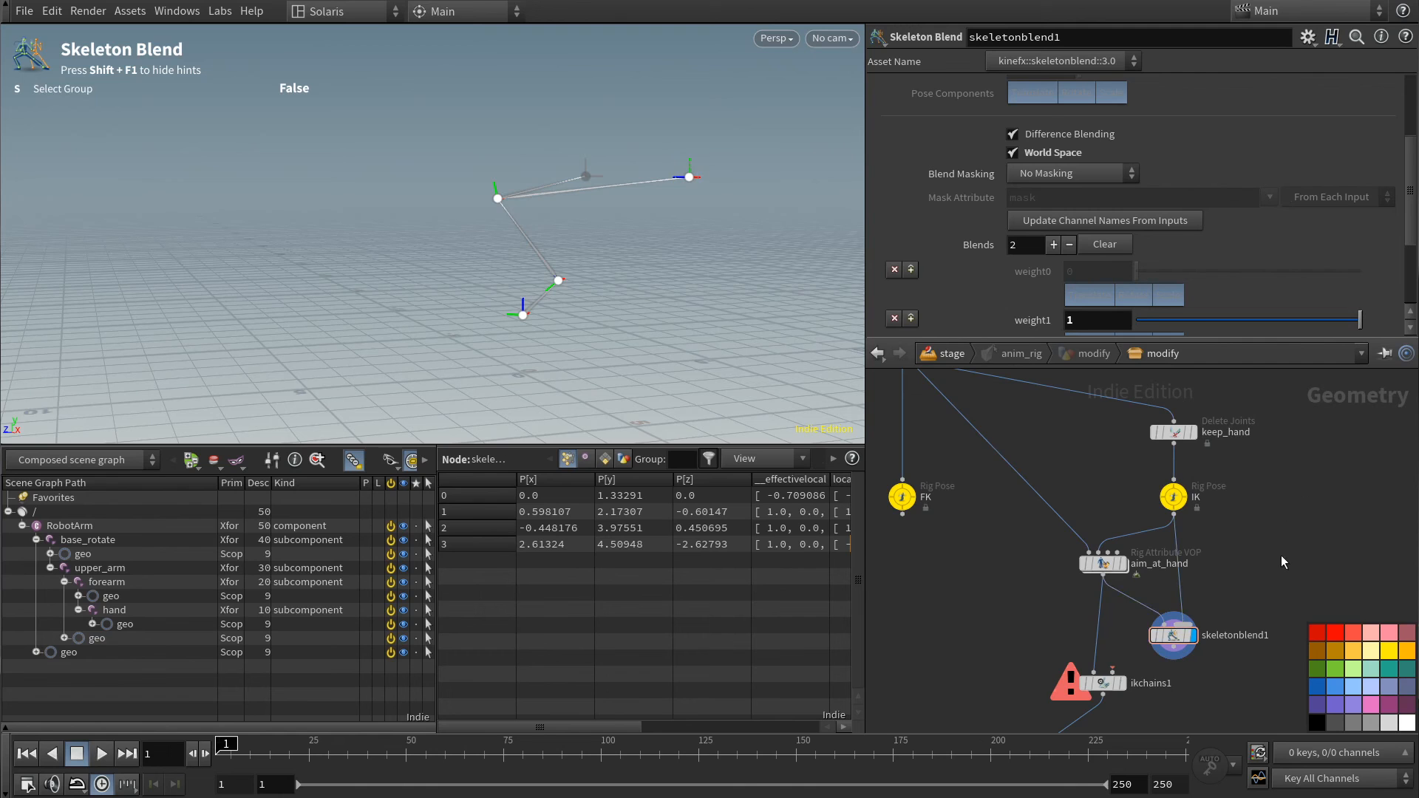
- Wire skeletonblend1 into the second input of ikchains1 and display ikchains1
scroll(1256, 547, down, 3)
click(1174, 510)
click(1118, 535)
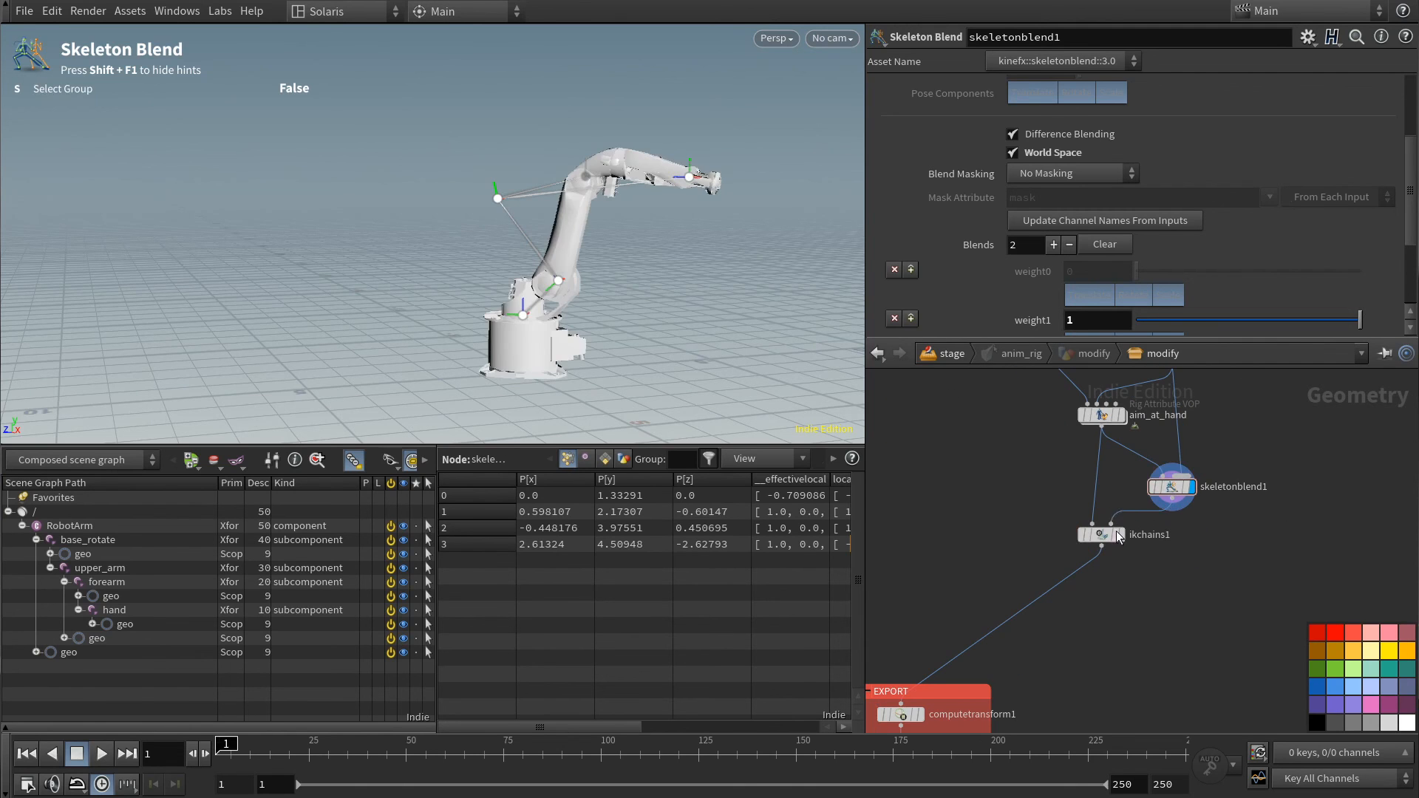
click(1119, 535)
- Test the IK chain by moving the IK hand control in perspective and across the ground plane in the Top view
scroll(1160, 575, down, 4)
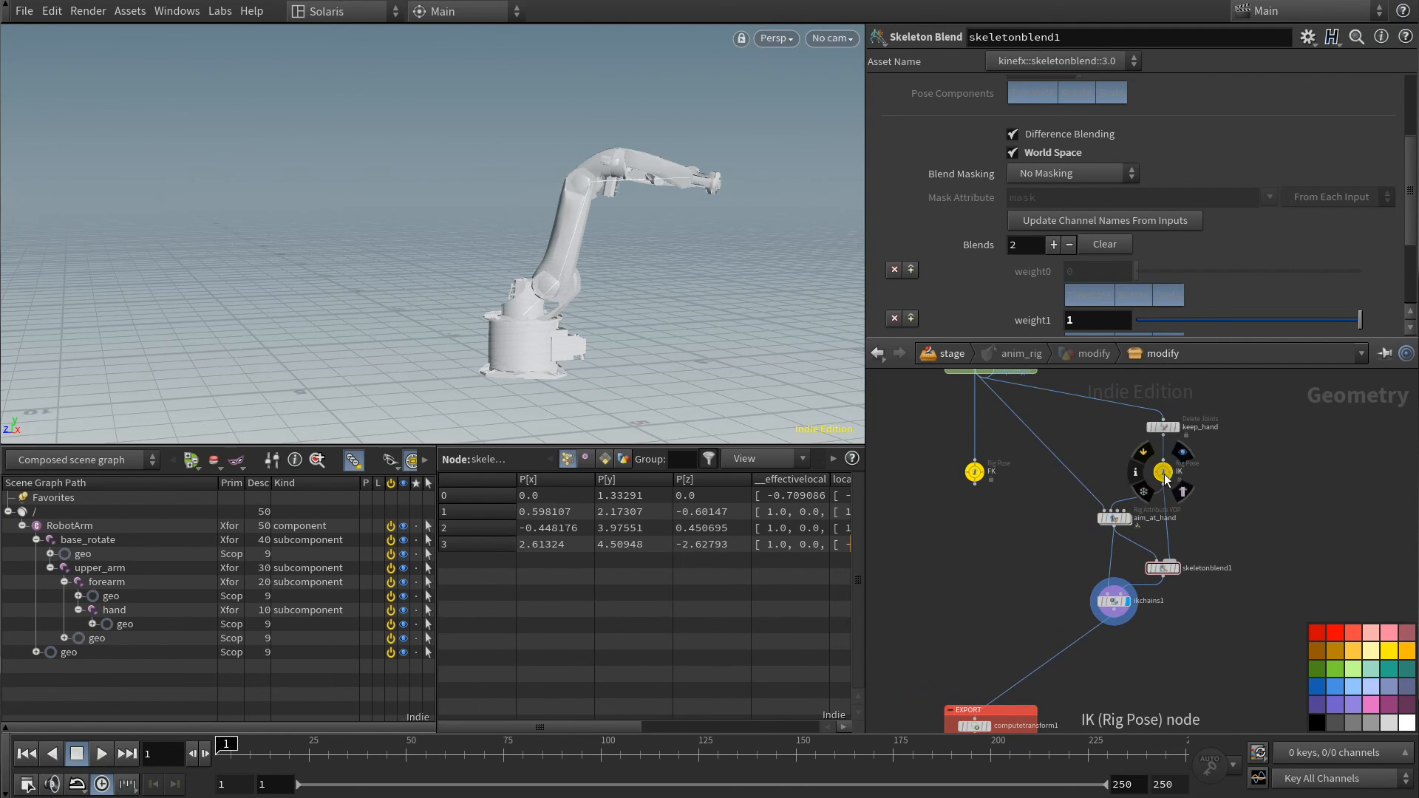
click(1164, 476)
drag(691, 179, 629, 188)
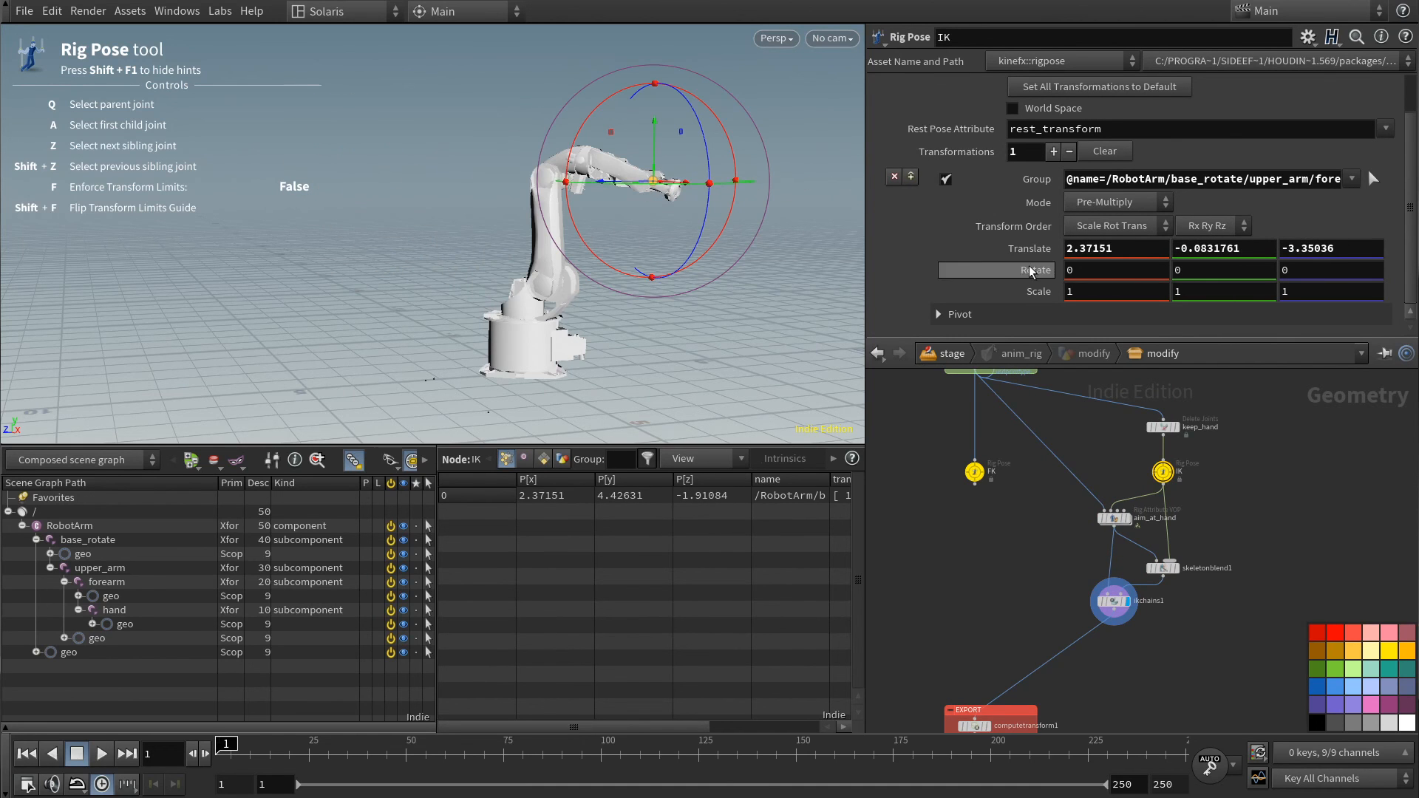
click(1114, 601)
scroll(1057, 292, down, 1)
click(1163, 472)
drag(654, 181, 672, 218)
scroll(606, 214, up, 5)
click(1114, 601)
click(1070, 308)
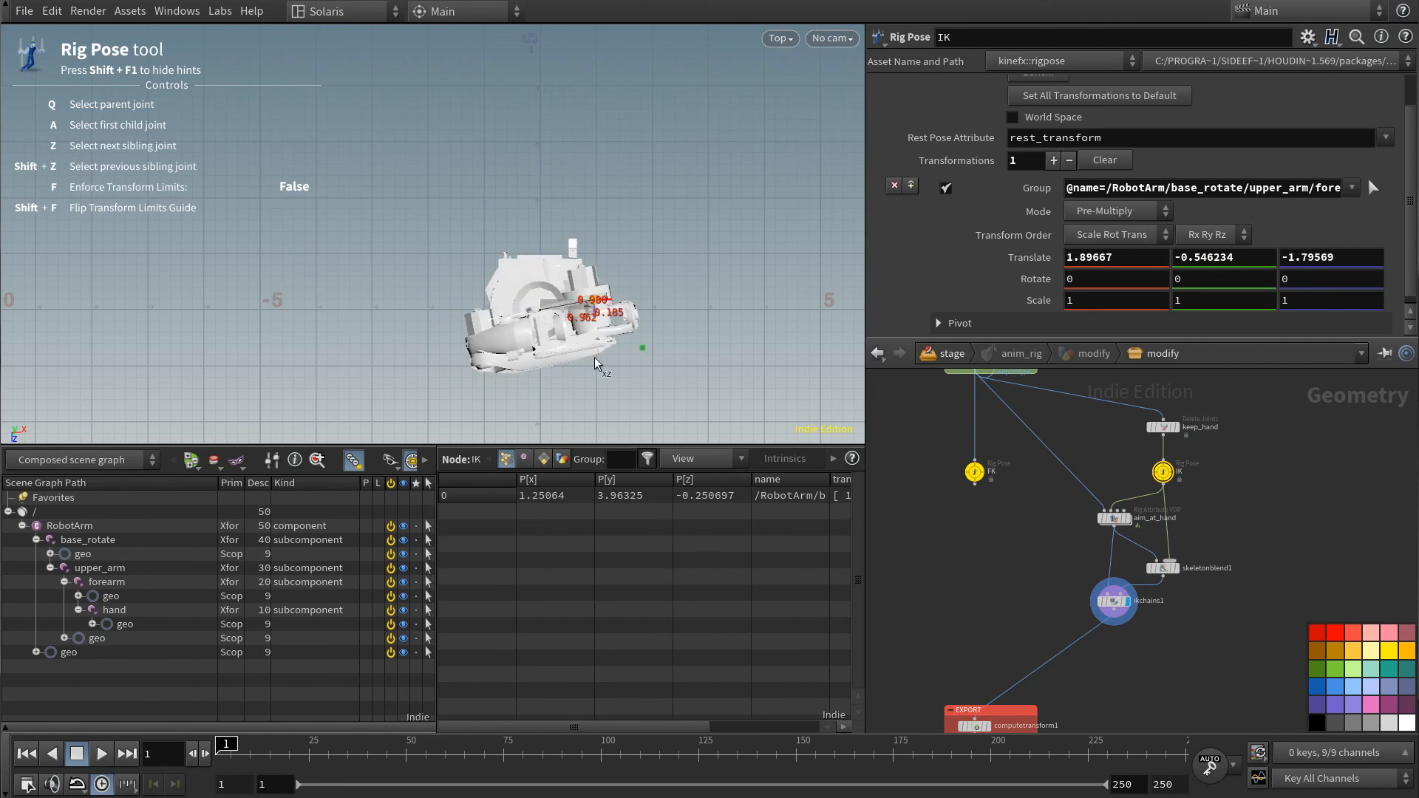
drag(597, 362, 729, 264)
- Insert a Point VOP between ikchains1 and the EXPORT section and name it stabilise_hand
scroll(1124, 637, up, 3)
middle_drag(1123, 637, 1185, 551)
key(Tab)
text(pointvop)
key(Return)
key(Return)
drag(1257, 441, 1172, 673)
middle_drag(1226, 713, 1197, 570)
click(1210, 535)
text(stabilise)
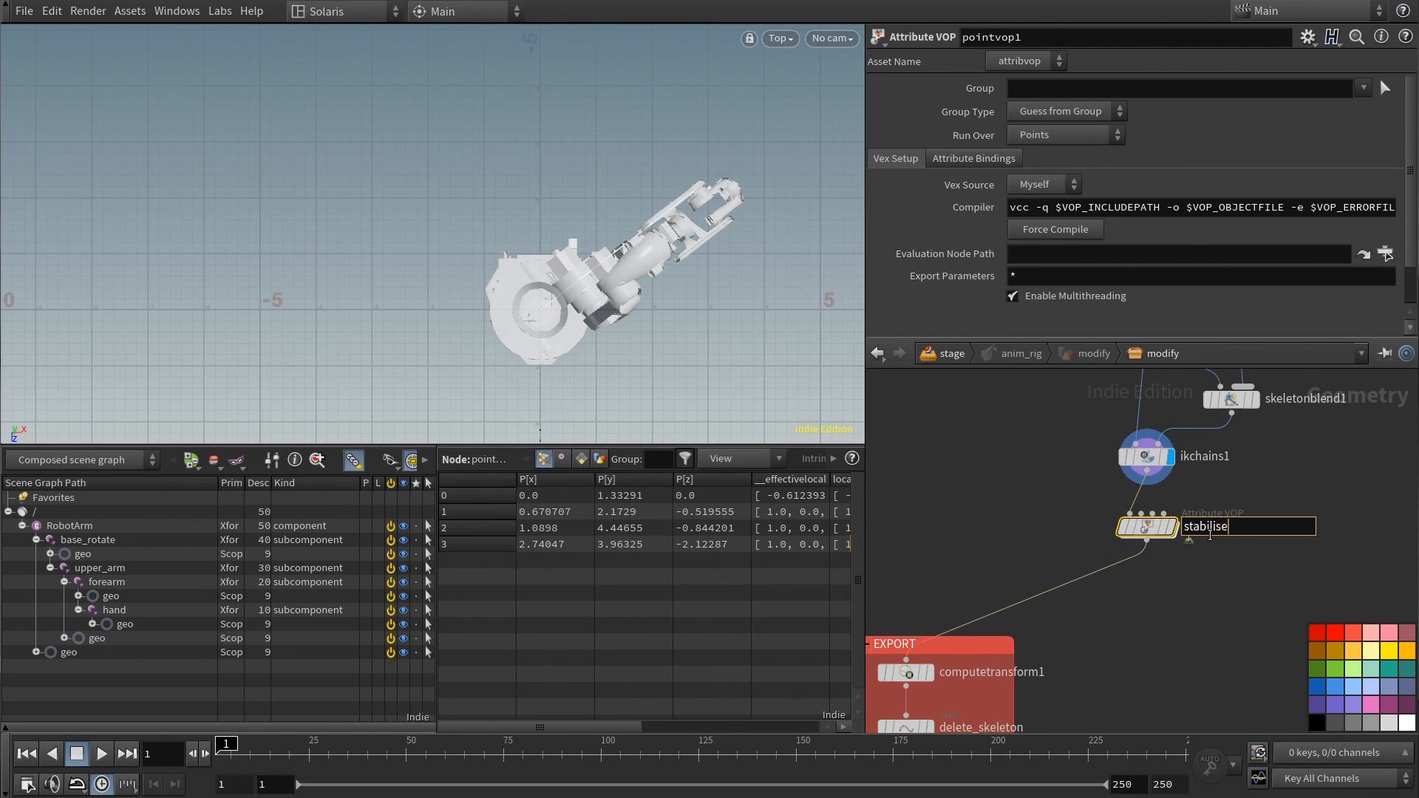
text(_hand)
key(Return)
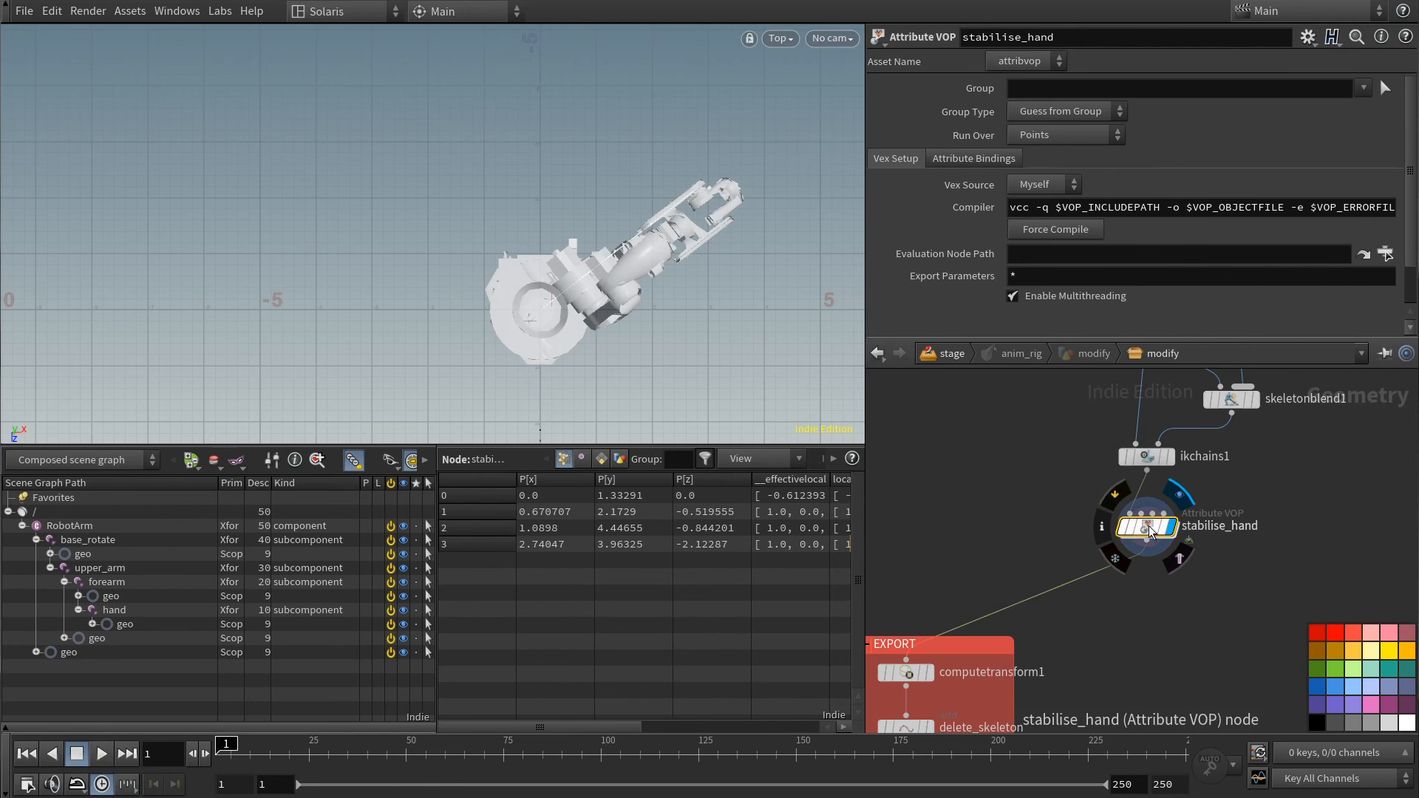
- Inside stabilise_hand, add a Multiply node and wire the global P output into its first input
double_click(1145, 526)
key(Tab)
text(mul)
key(Return)
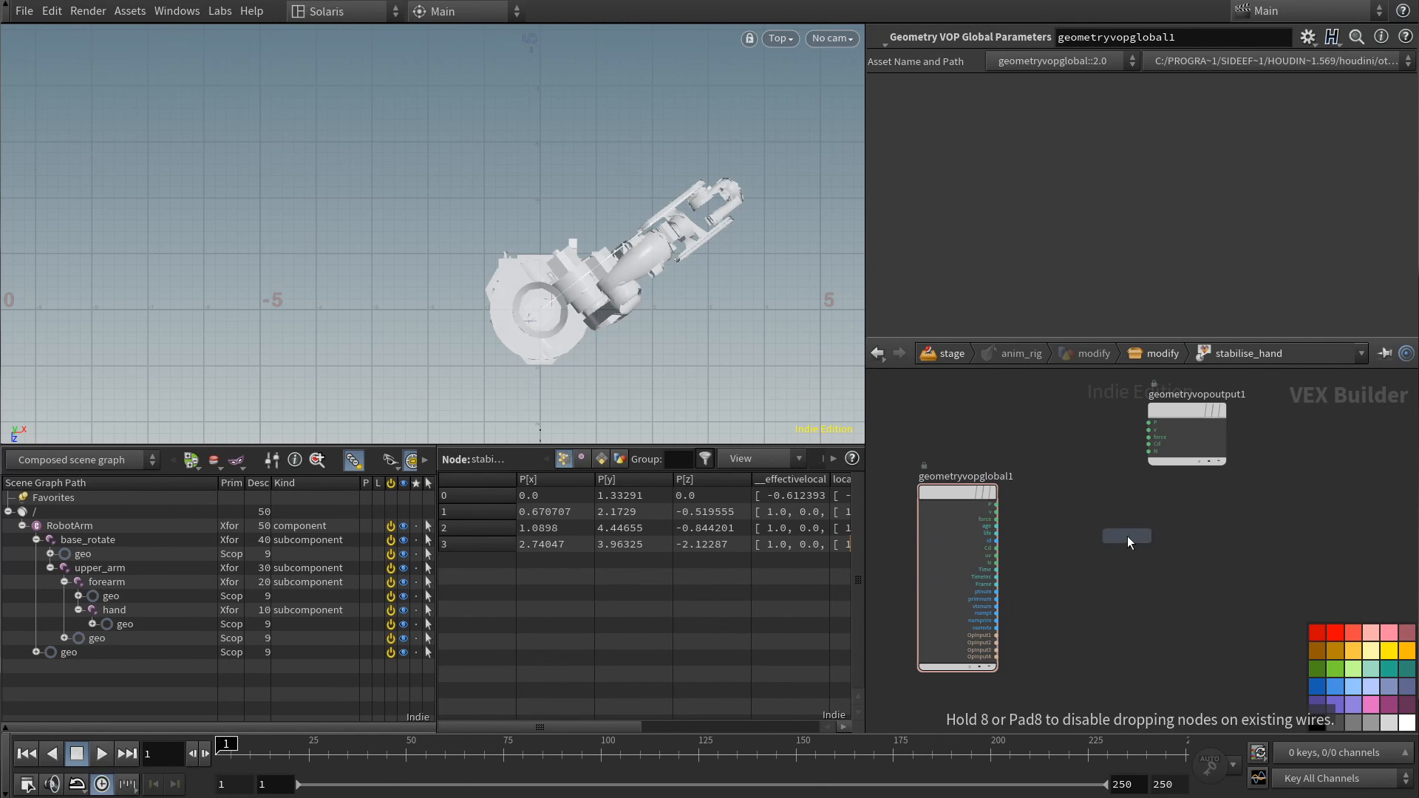
click(1128, 541)
drag(997, 505, 1187, 525)
- Add a Constant node of type Vector and wire it into the Multiply's second input
key(Tab)
text(const)
key(Return)
click(1072, 595)
click(1085, 87)
click(1073, 288)
click(1111, 601)
click(1149, 545)
- Set the constant's vector default to 1, 0, 1
click(1068, 110)
text(1)
key(Tab)
key(Tab)
text(1)
key(Return)
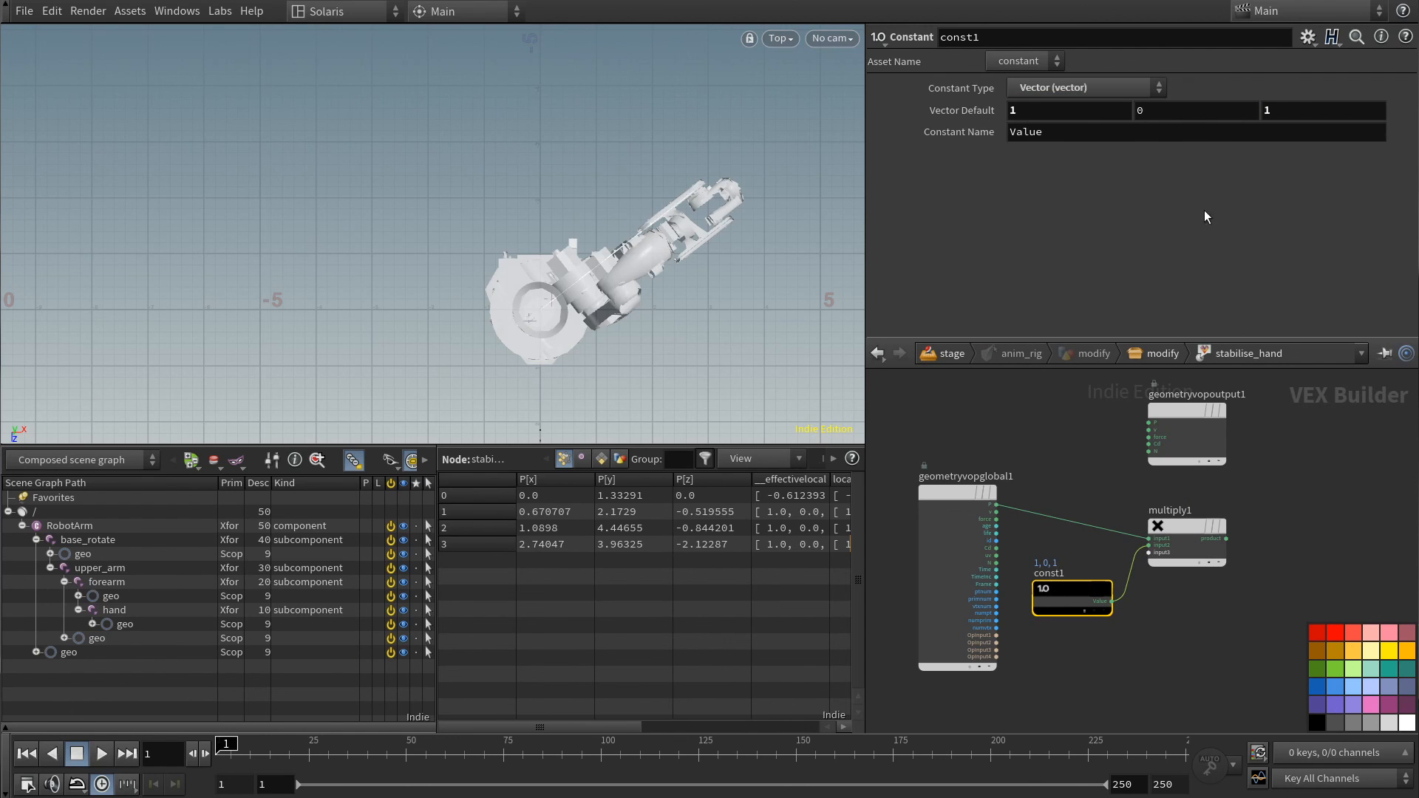
- Add an Align node and wire the Multiply's product into its Vector To Rotate To input
middle_drag(1367, 551, 1198, 554)
key(Tab)
text(ali)
key(Return)
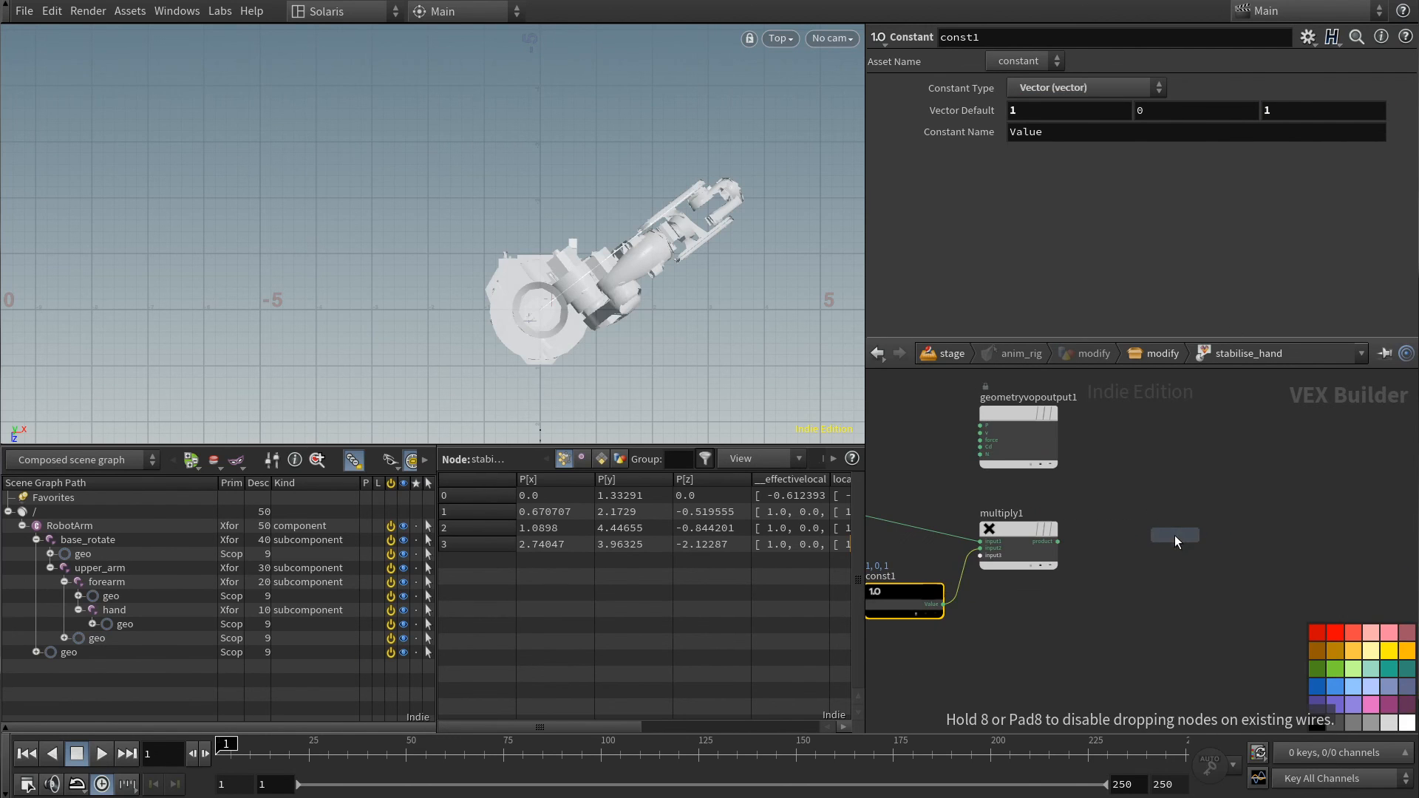
click(1175, 541)
click(1058, 541)
click(1136, 555)
drag(1165, 535, 1146, 525)
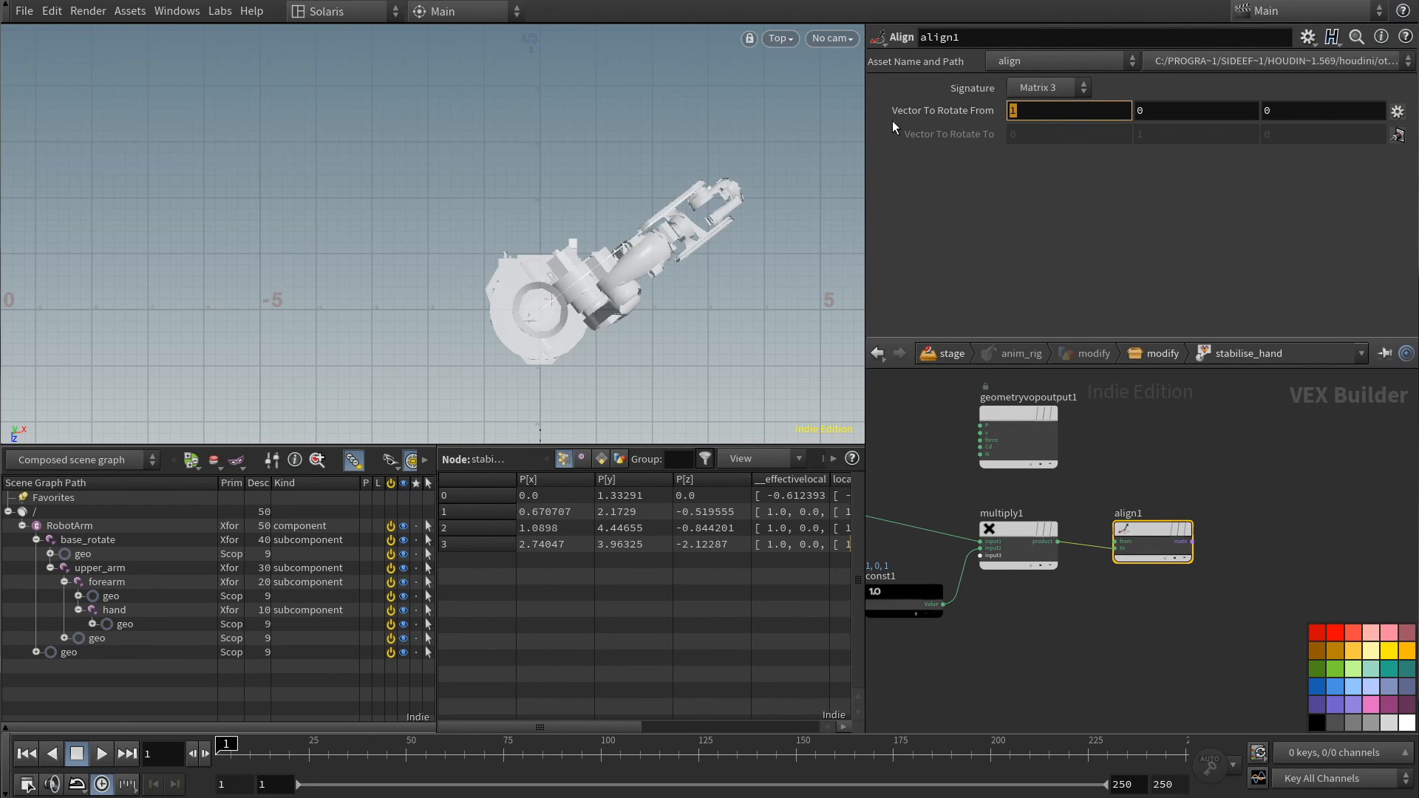
- Set the Align node's Vector To Rotate From to 0, 0, 1
text(0)
key(Tab)
middle_drag(1078, 483, 1010, 478)
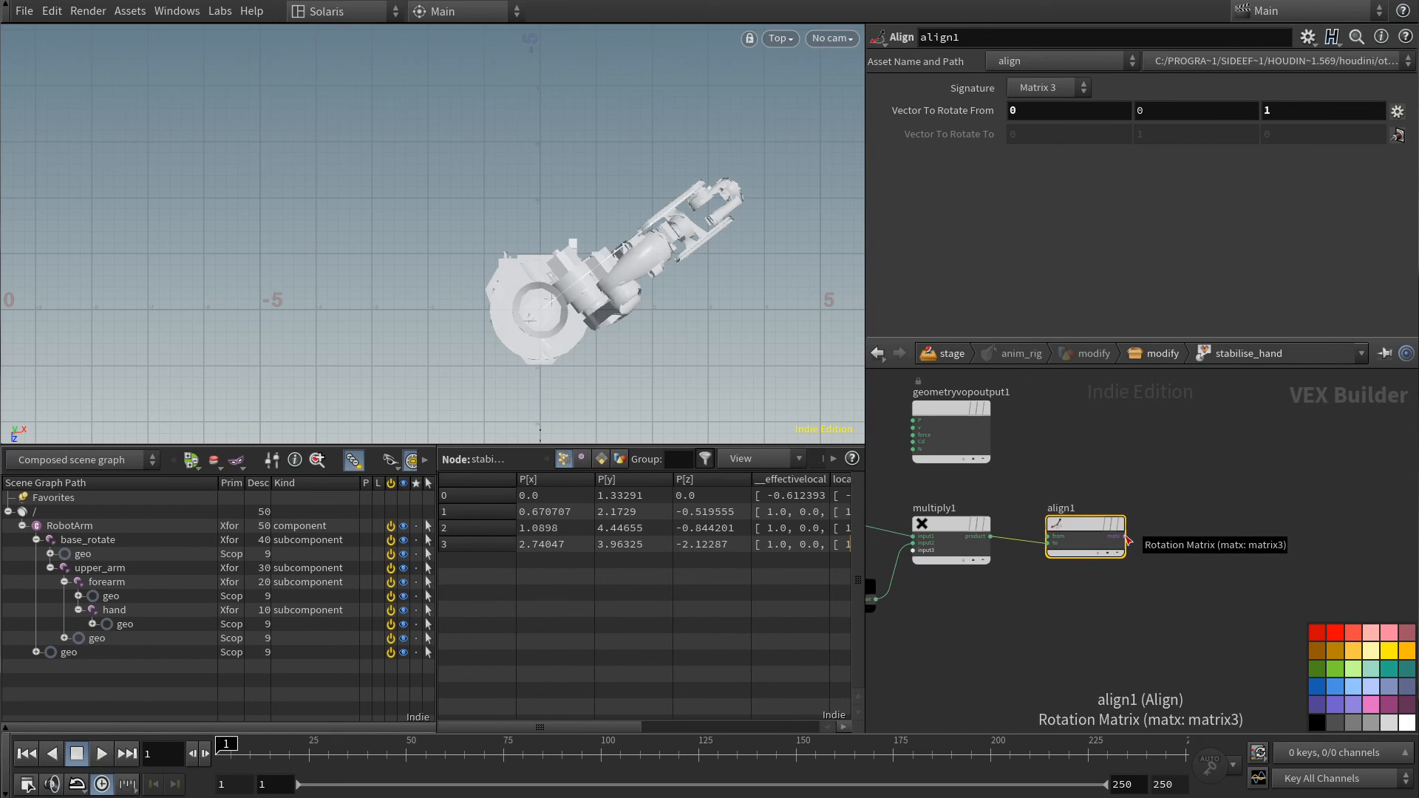
- Add a Bind node named transform, set its type to match the Align's matrix output, and wire the rotation matrix into it
key(Tab)
text(bind)
key(Return)
click(1228, 542)
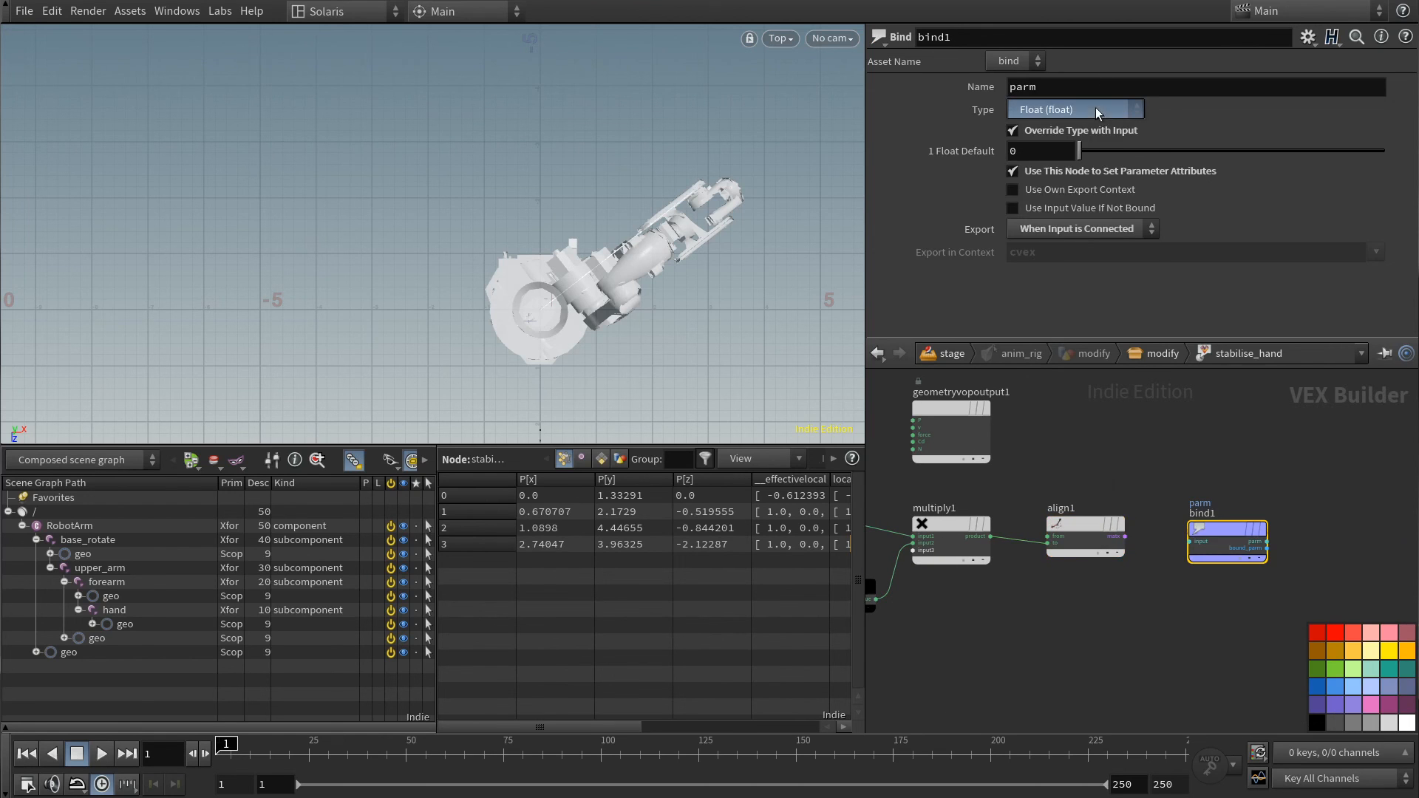
click(1096, 109)
click(1064, 372)
click(1057, 89)
text(transform)
key(Return)
drag(1124, 537, 1188, 542)
key(u)
drag(561, 259, 782, 370)
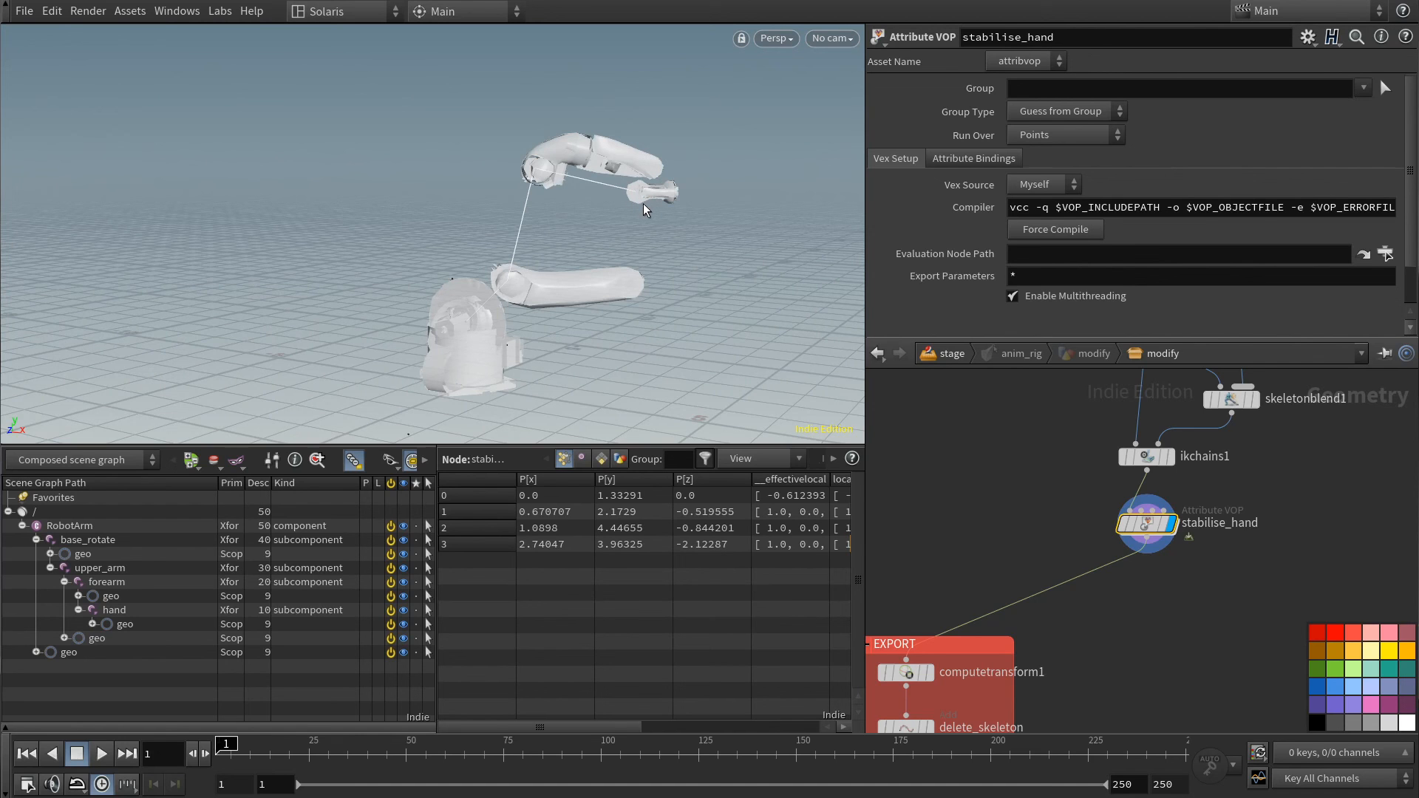
click(1386, 89)
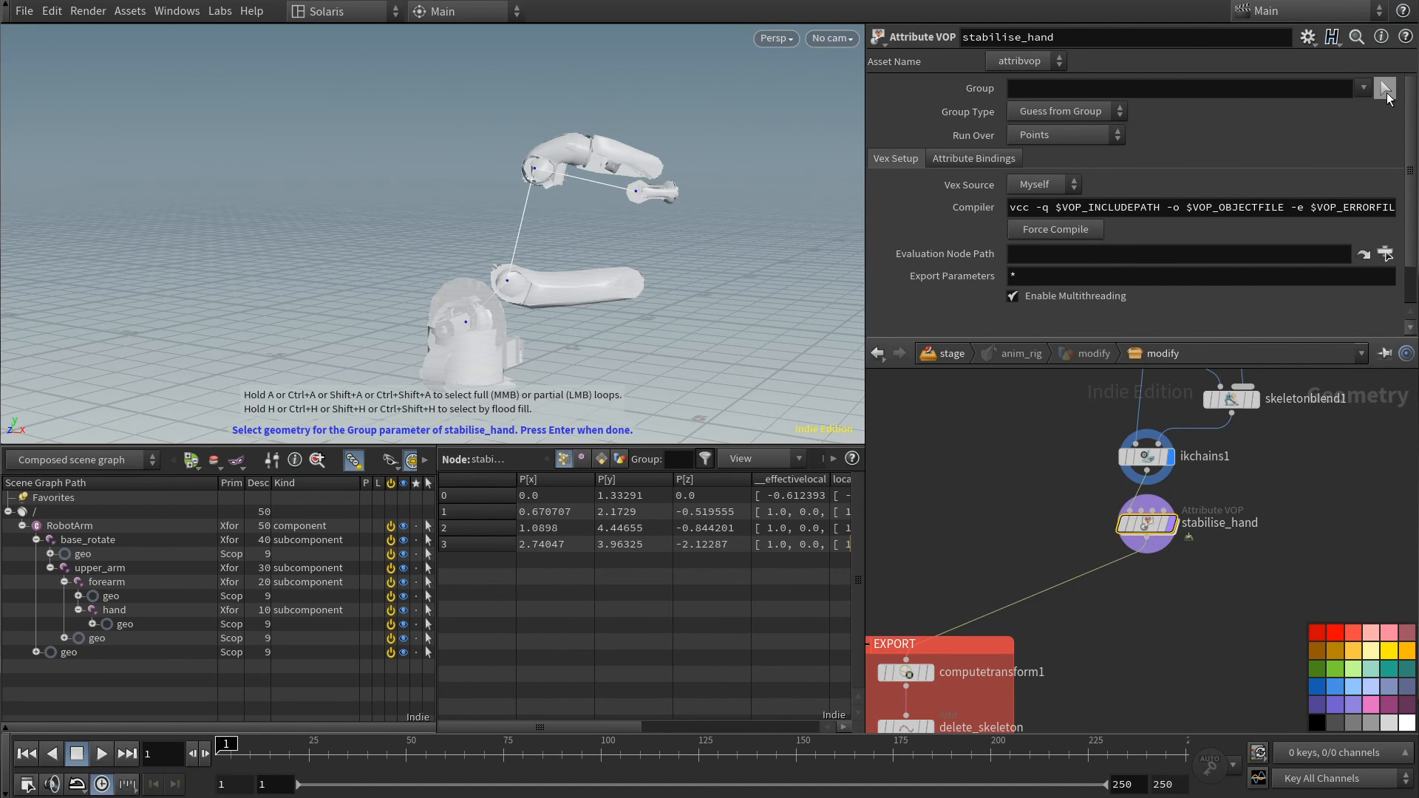
key(ctrl+b)
click(407, 139)
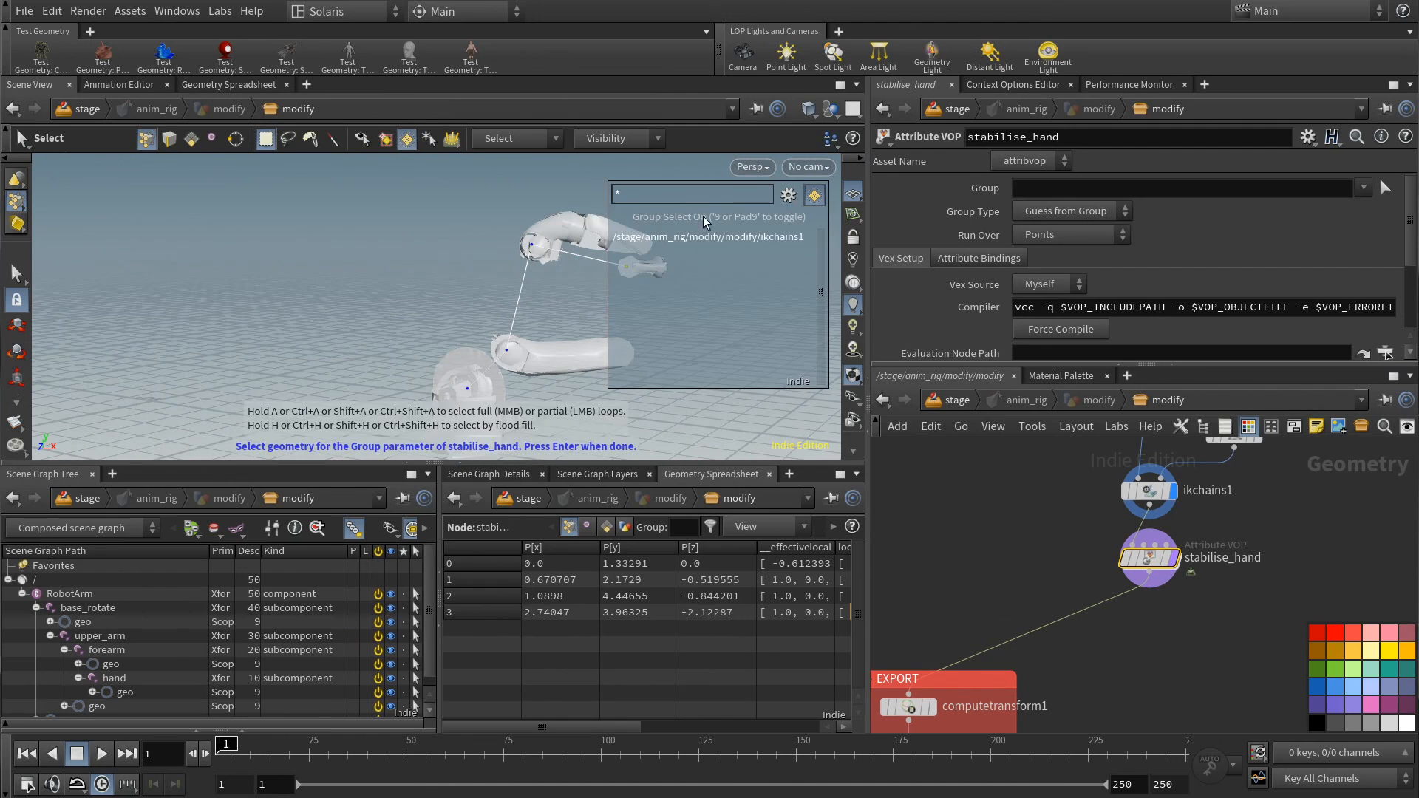
click(788, 199)
mouse_move(872, 492)
click(983, 512)
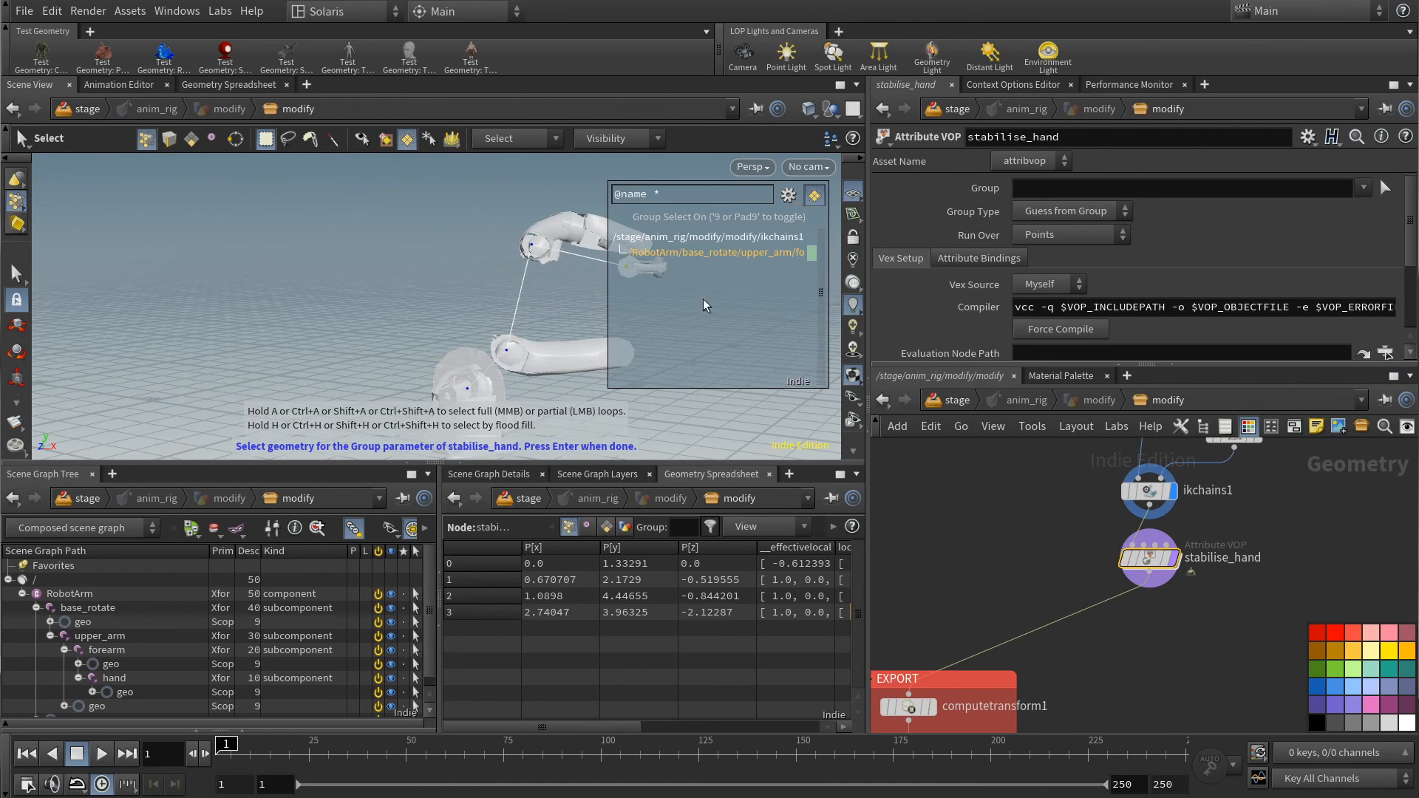
click(697, 259)
key(Return)
key(ctrl+b)
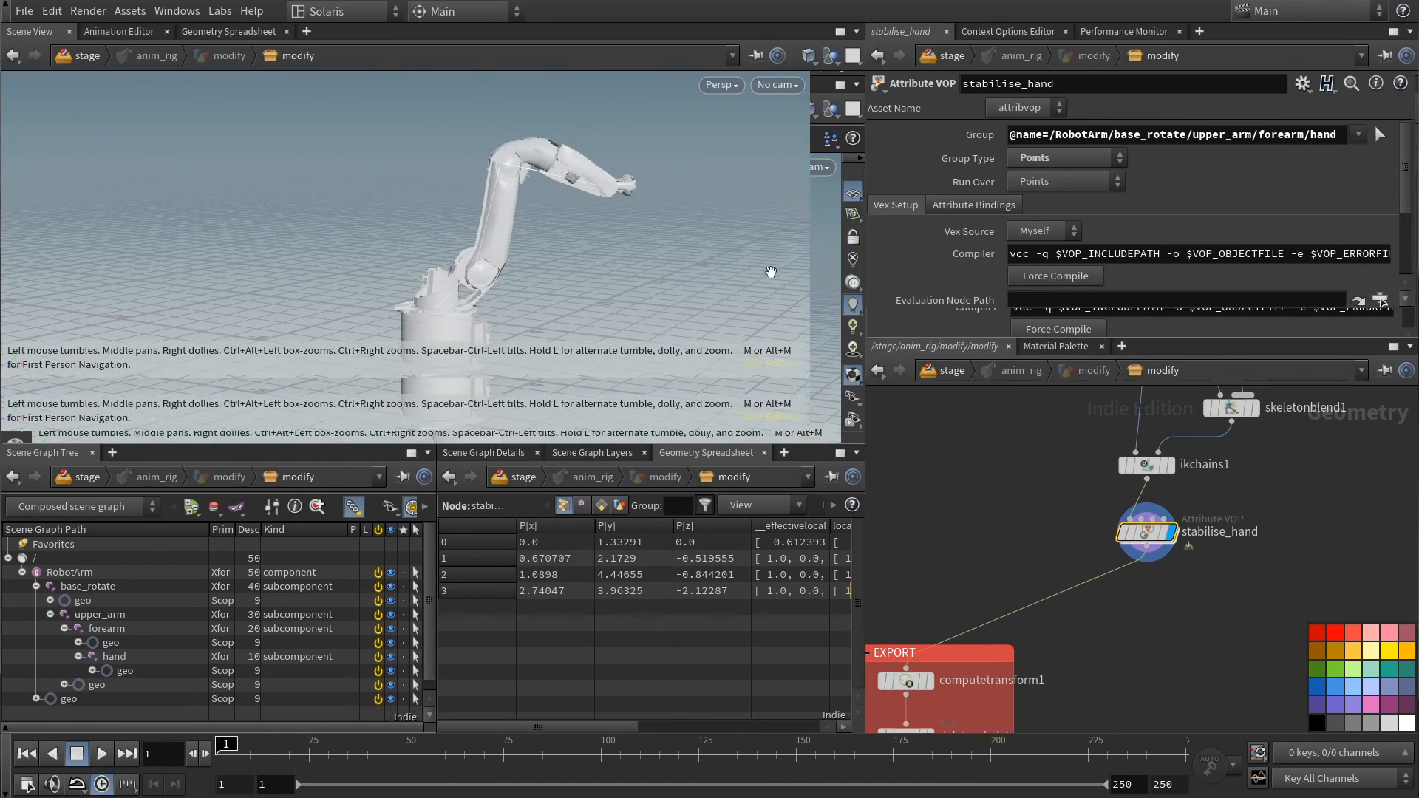
- Lower the hand with the IK Rig Pose control to test the stabilised hand
alt+drag(665, 198, 606, 198)
middle_drag(1239, 485, 1161, 651)
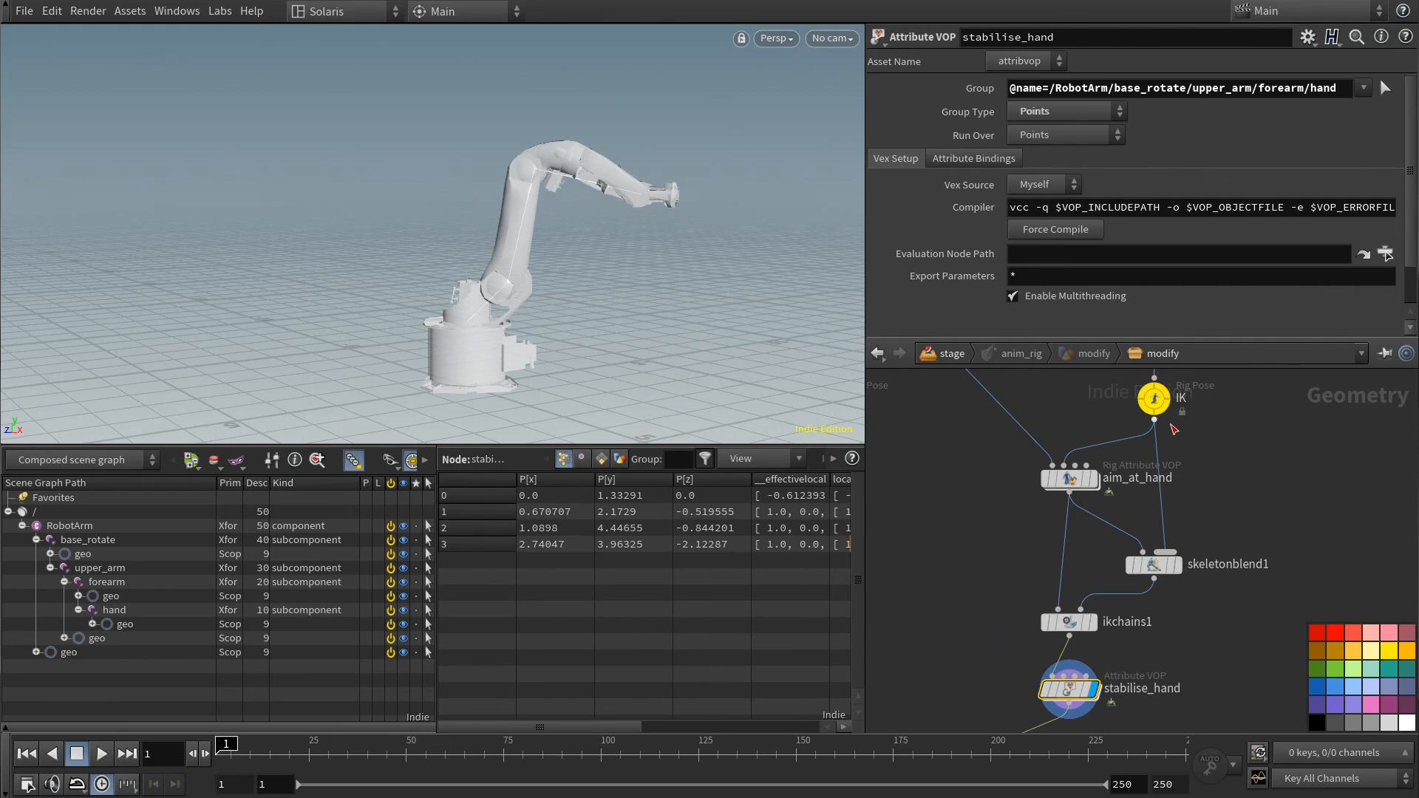
click(1152, 401)
drag(643, 196, 660, 298)
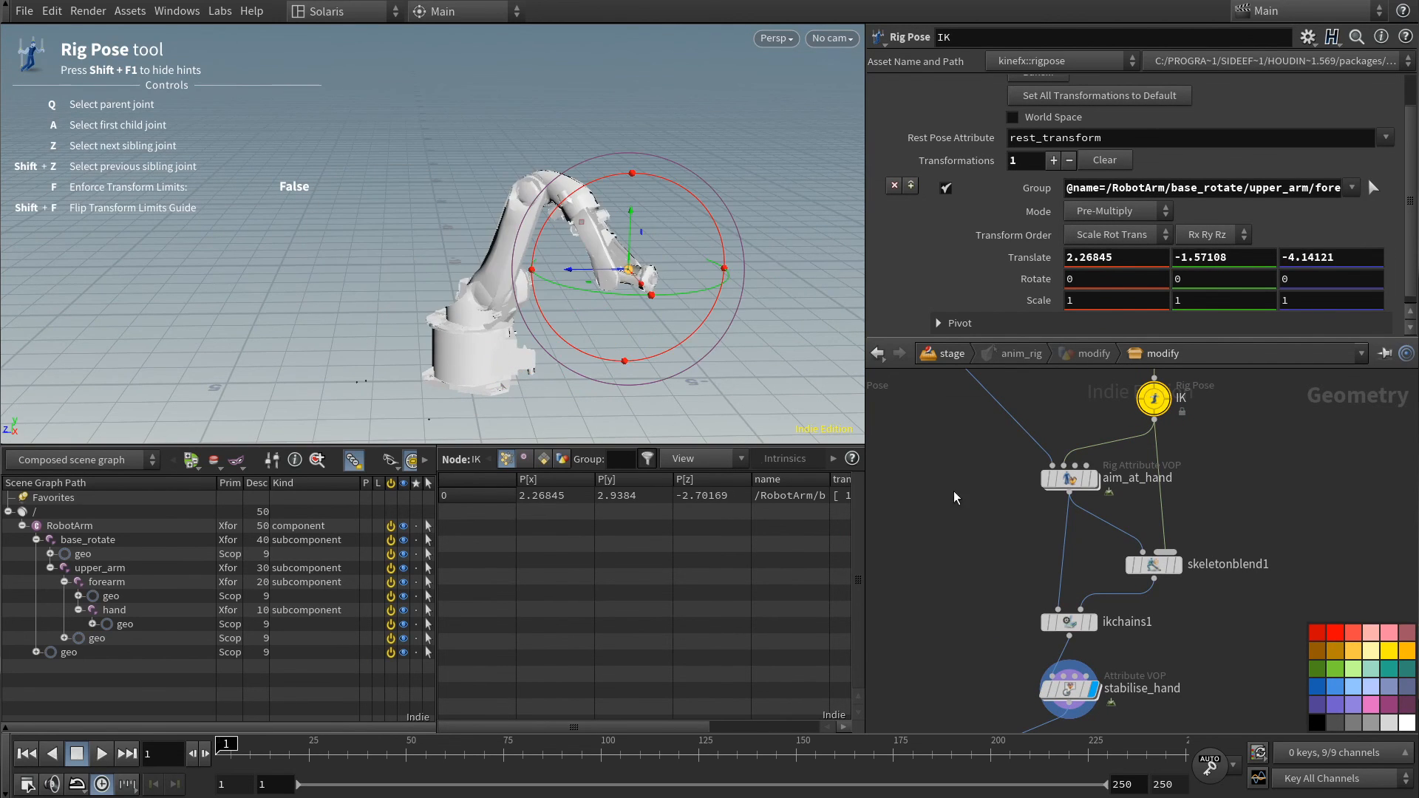
- Add a Rig Pose node between stabilise_hand and the EXPORT section and name it rotate_hand
middle_drag(964, 642, 1001, 455)
key(Tab)
text(null)
key(Return)
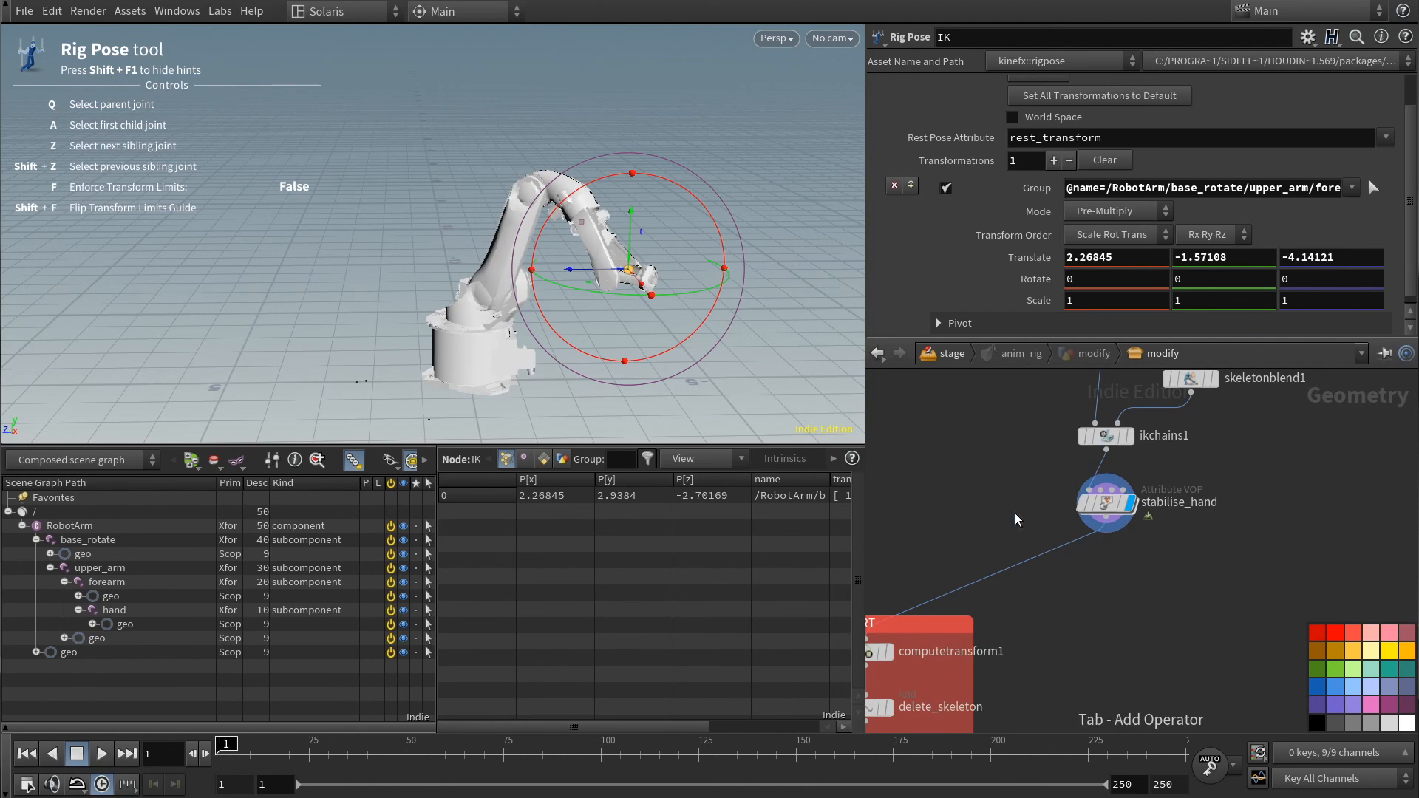
click(1103, 564)
double_click(1161, 564)
text(rotate_hand)
key(Return)
- Copy the IK pose's Rotate parameter and paste it as relative references into rotate_hand's Rotate for the hand joint
scroll(1137, 512, up, 5)
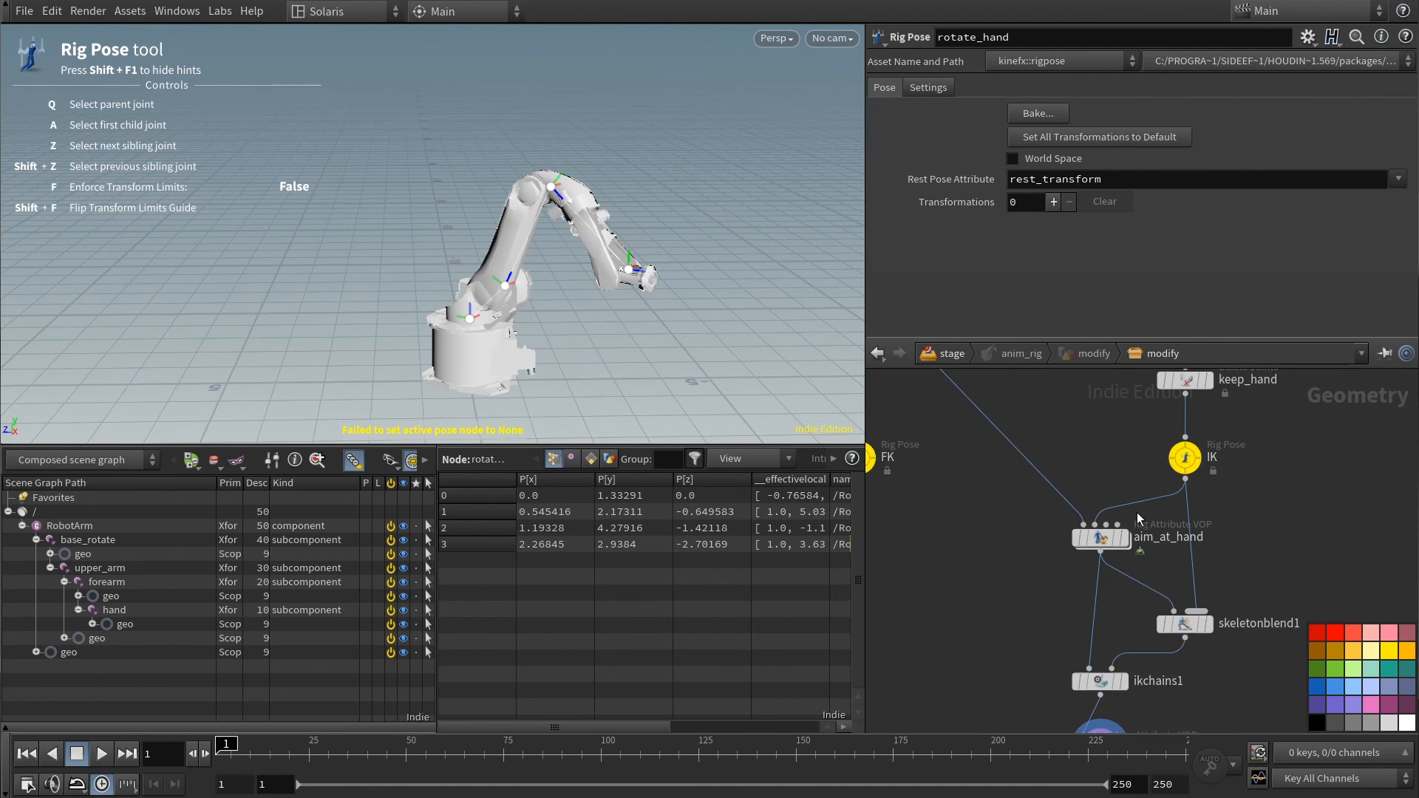
click(1186, 463)
right_click(1025, 272)
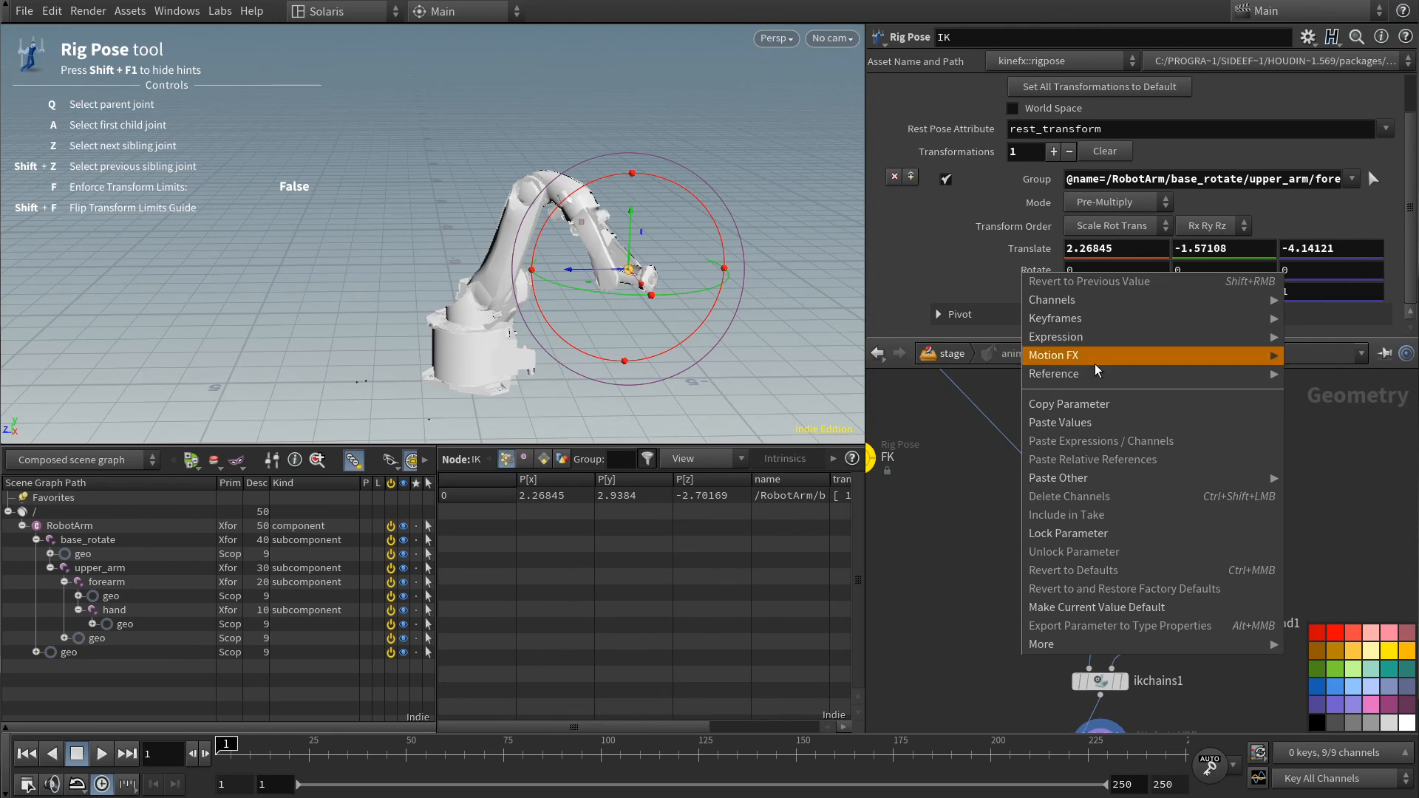
click(1071, 403)
middle_drag(992, 626, 985, 404)
click(1093, 586)
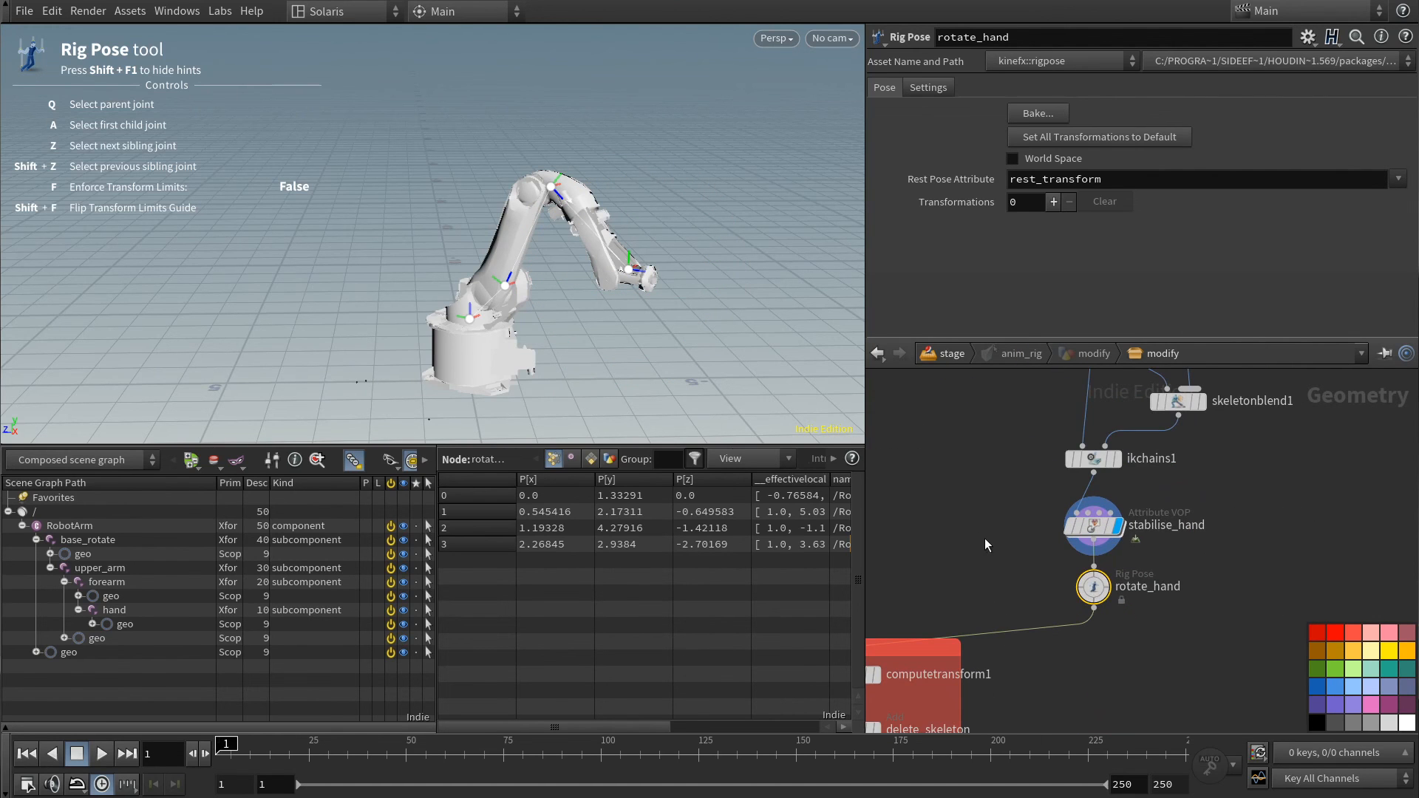
click(627, 270)
right_click(1039, 270)
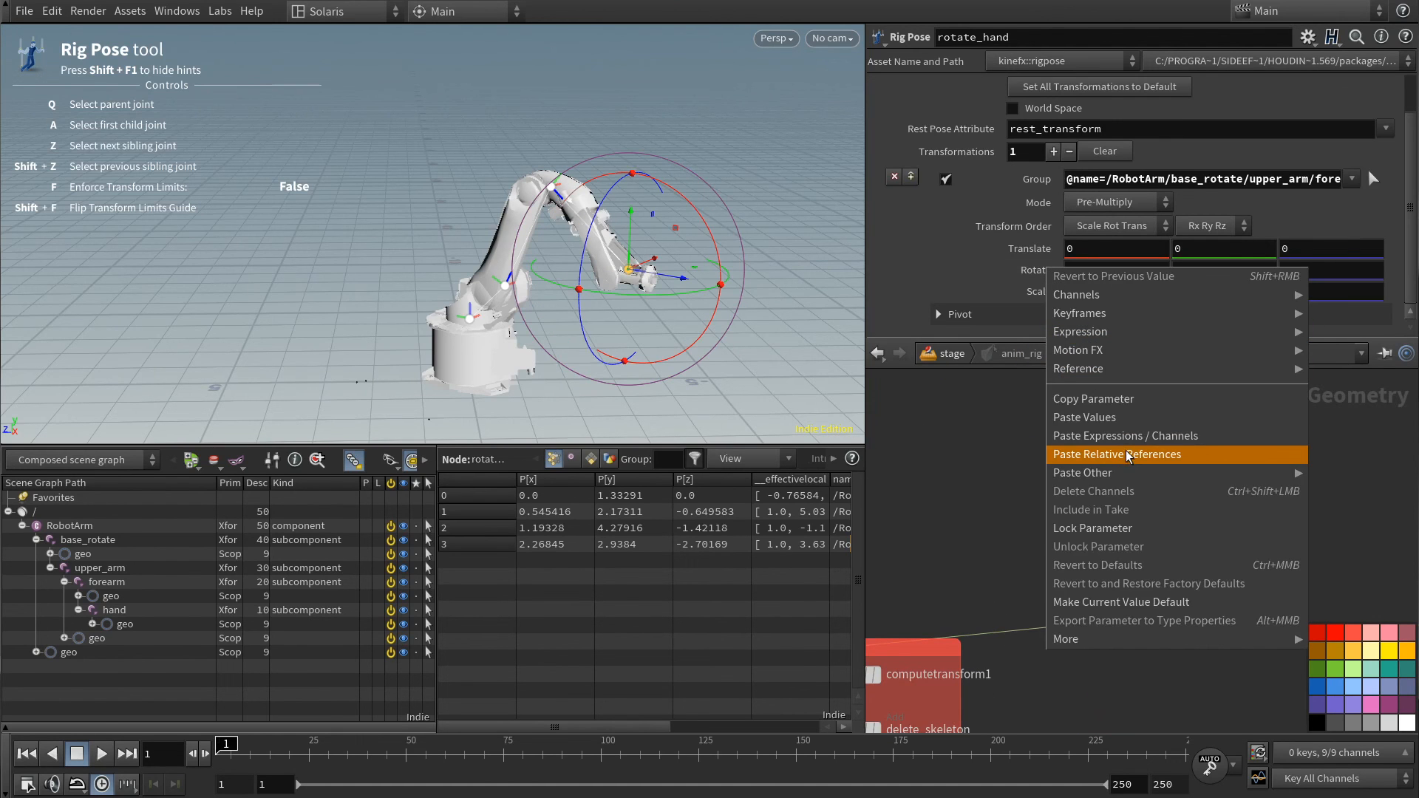
click(1129, 459)
click(1014, 436)
- Add a Rig Visualiser configuration to rotate_hand and turn off Show Joint, Show Polygon Lines and Show Packed Geometry
middle_drag(1245, 496, 1191, 459)
click(1042, 553)
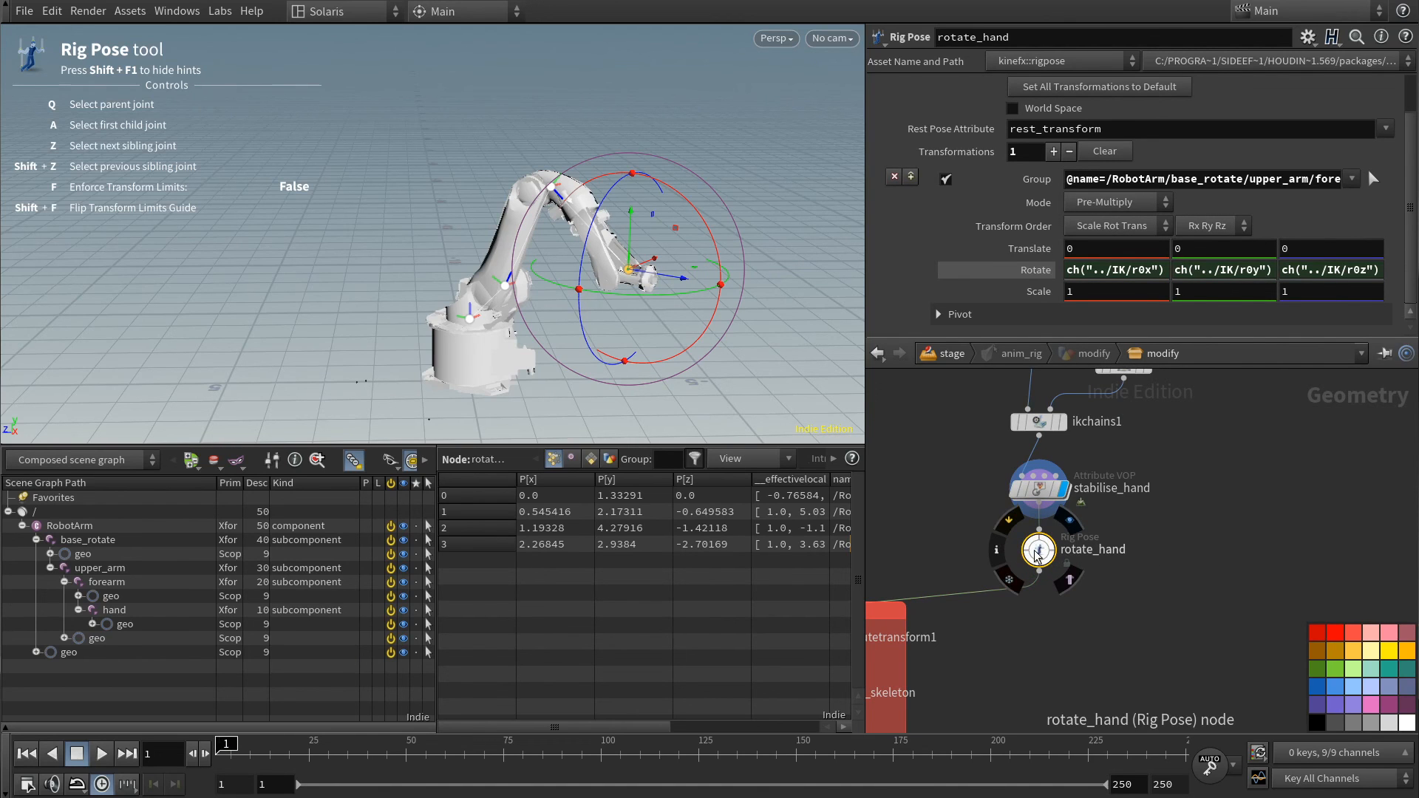
scroll(998, 229, up, 2)
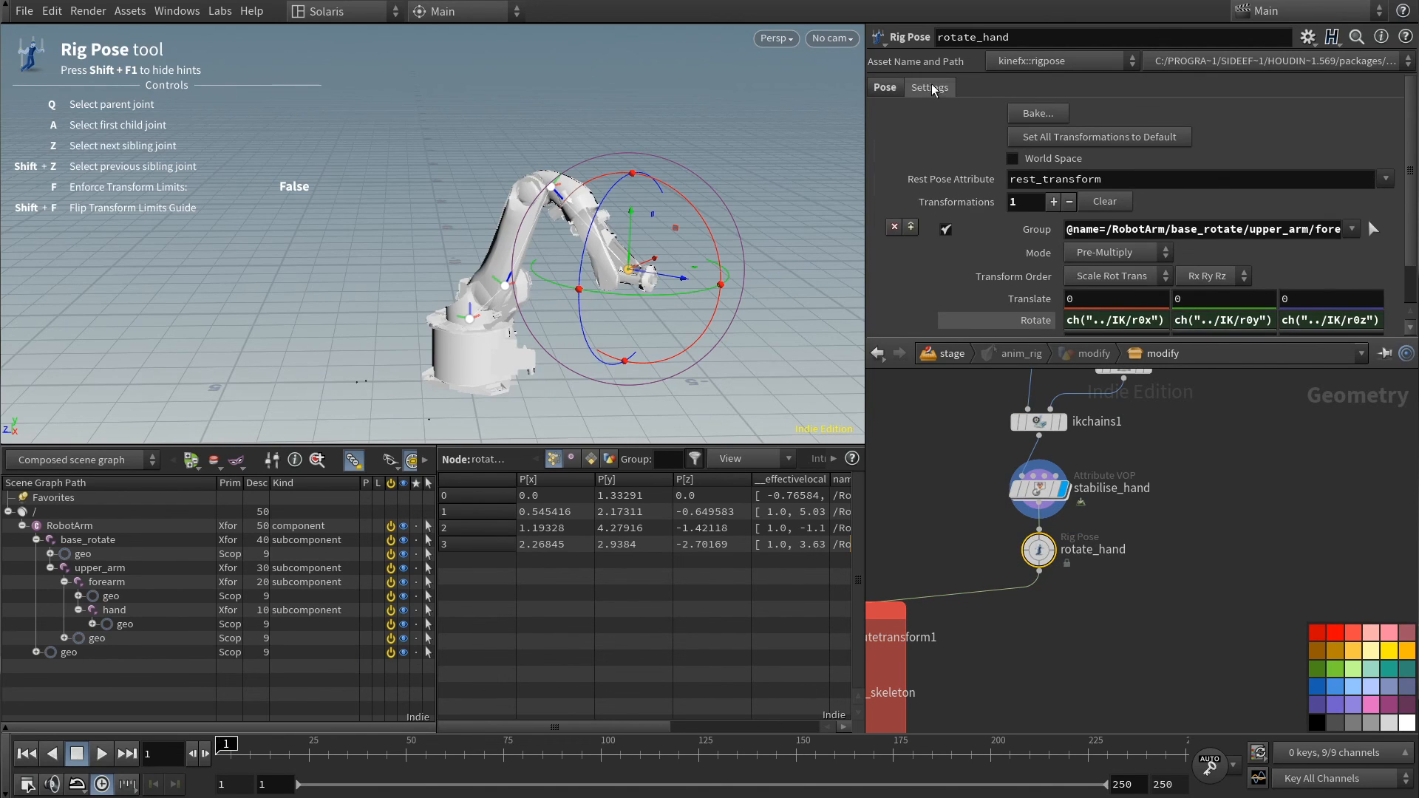
click(929, 87)
click(885, 214)
scroll(977, 221, down, 2)
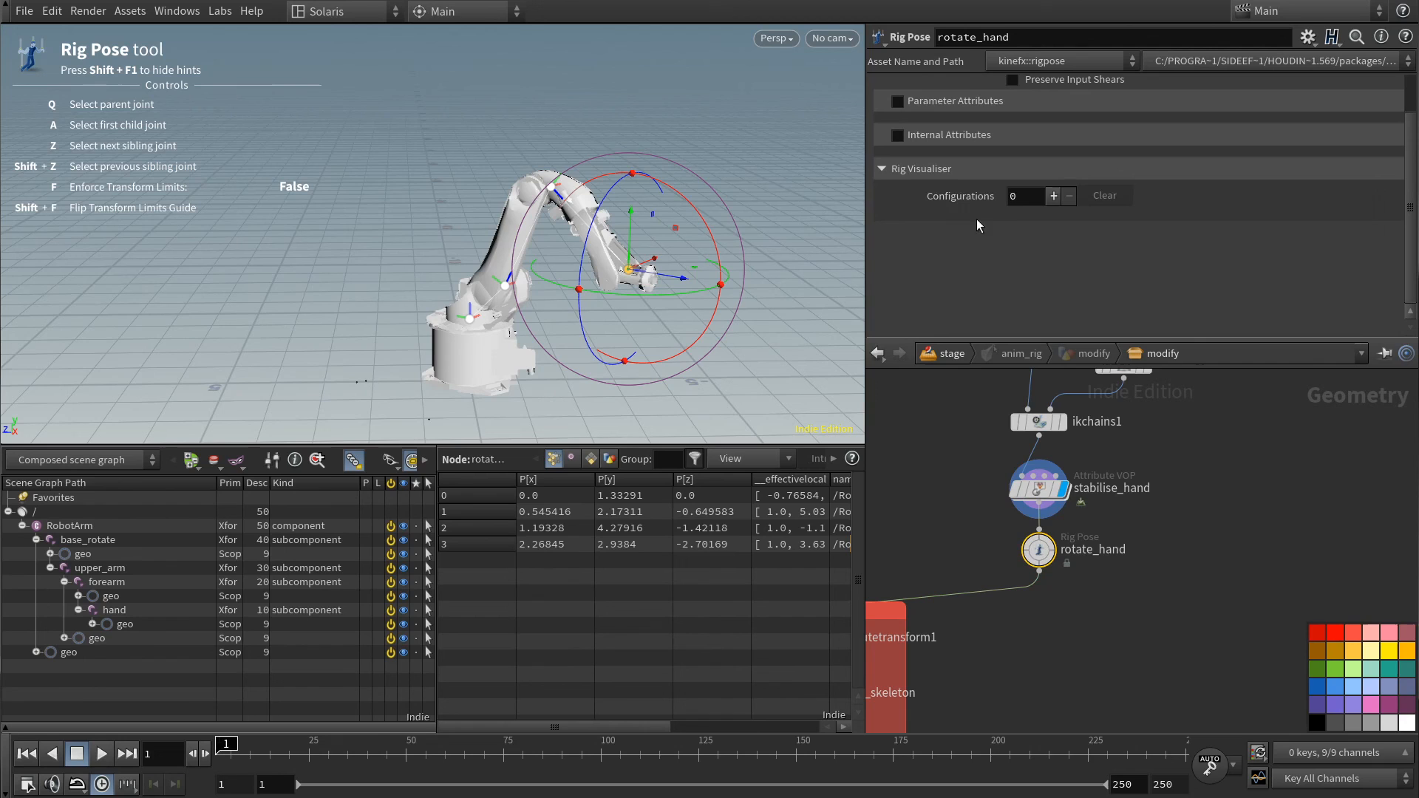
click(1053, 195)
click(944, 248)
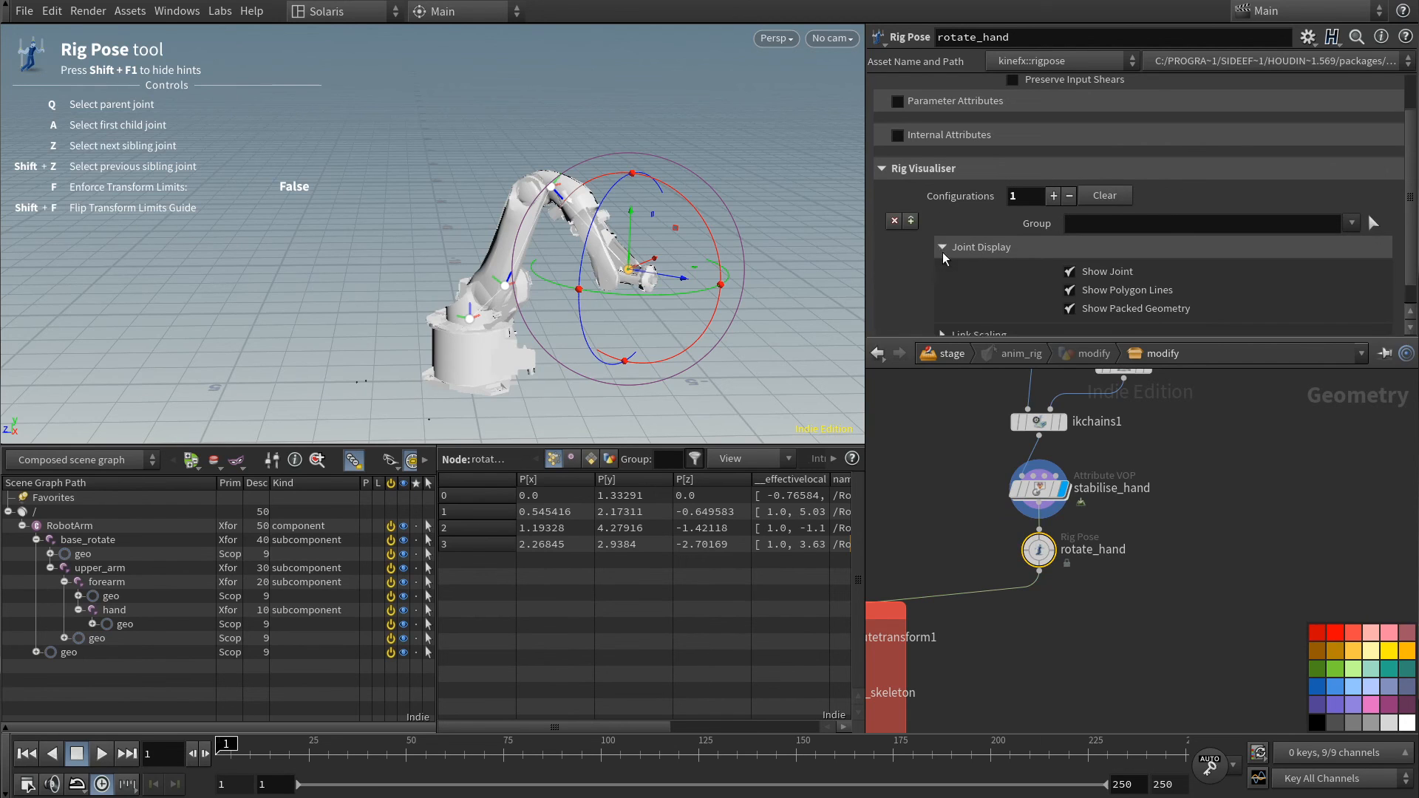
scroll(955, 227, down, 1)
click(1069, 246)
click(1068, 264)
click(1069, 283)
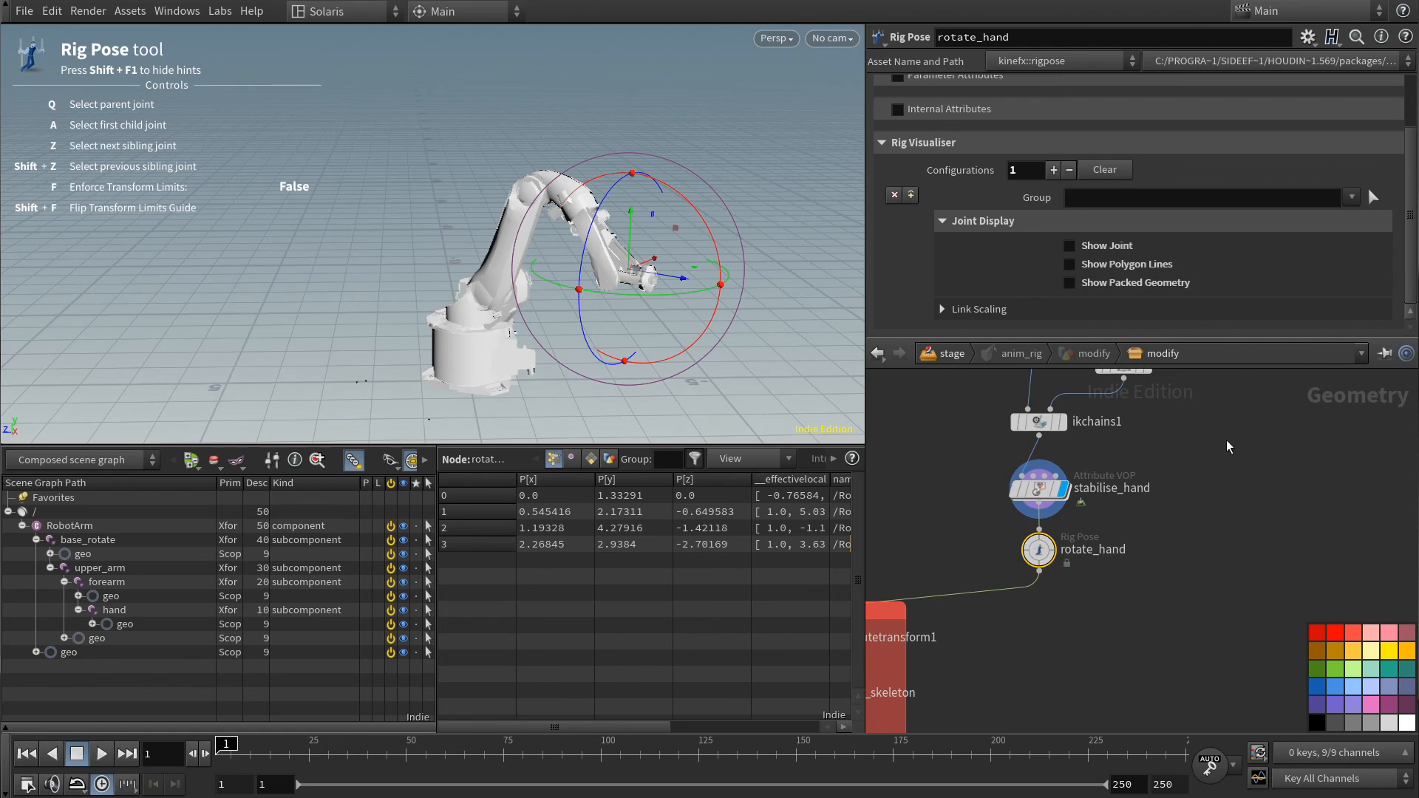
- Test the IK hand control by moving and rotating it around the arm, undoing one of the changes
middle_drag(1226, 446, 1229, 545)
click(1116, 554)
drag(628, 268, 316, 261)
drag(264, 156, 209, 216)
key(ctrl+z)
alt+drag(542, 291, 551, 285)
drag(358, 254, 576, 230)
- Add a Skeleton Blend node just above the EXPORT section
middle_drag(1037, 528, 1167, 420)
scroll(1168, 420, down, 3)
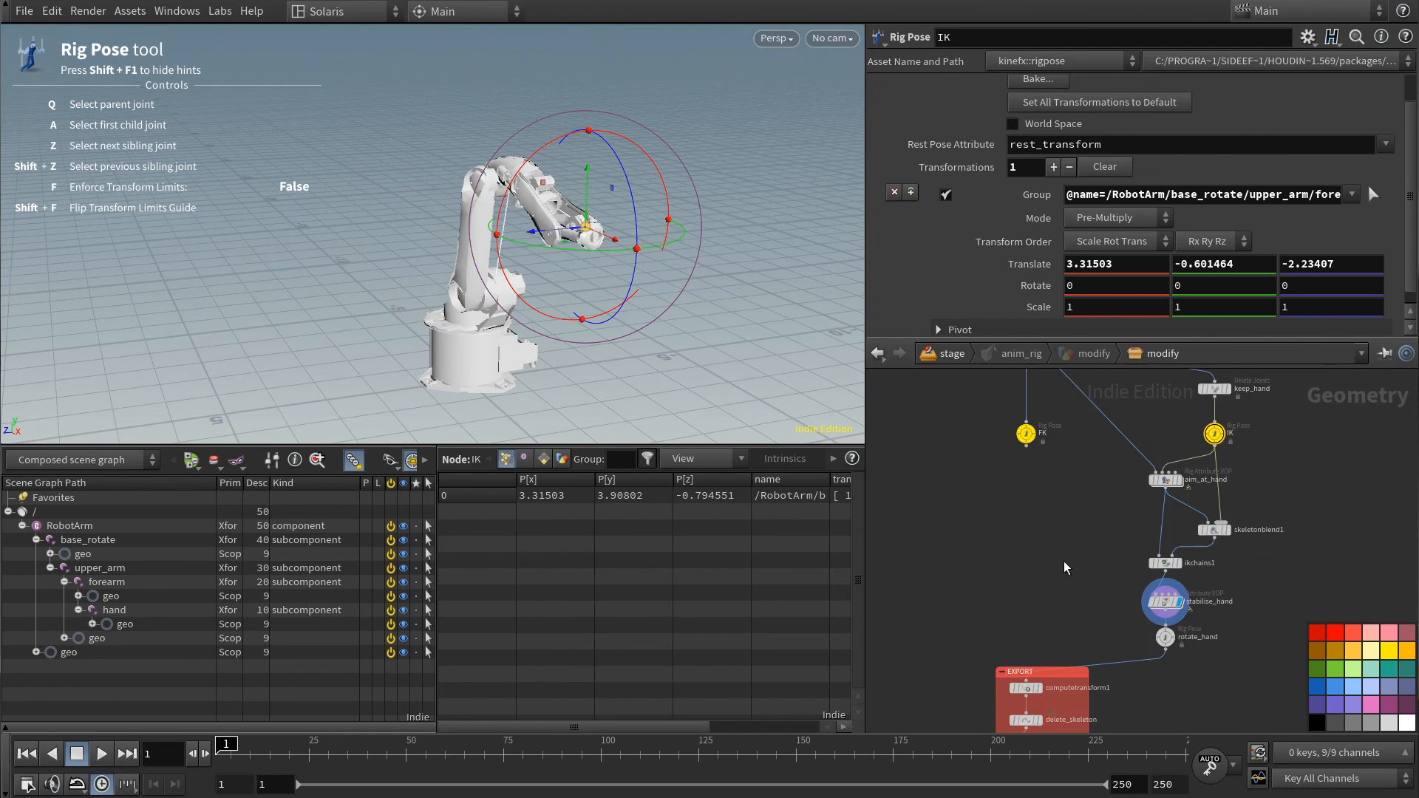
middle_drag(1064, 567, 1090, 560)
key(Tab)
key(Escape)
key(Tab)
text(sklb)
key(Return)
click(1053, 637)
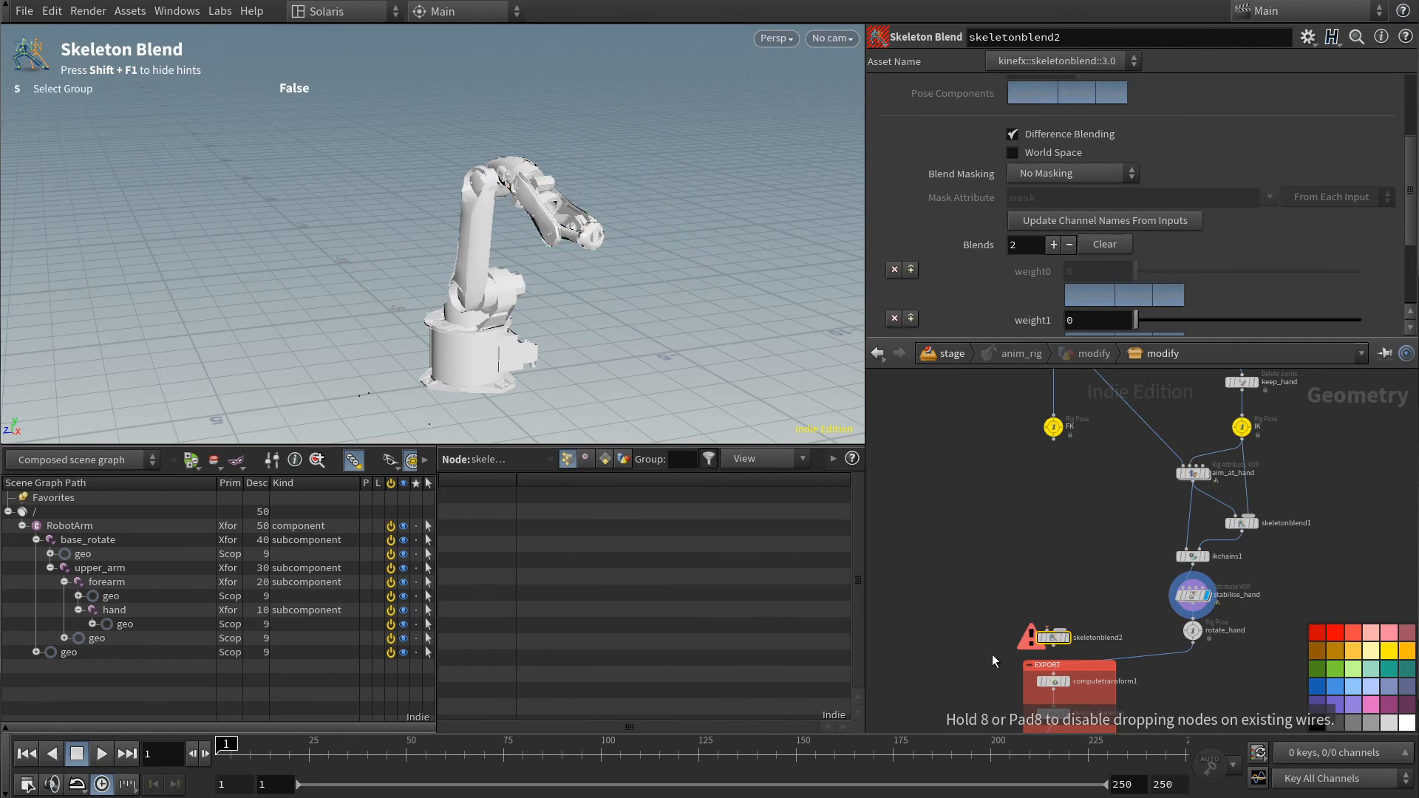
- Rearrange the network vertically to make room around the new Skeleton Blend node
middle_drag(990, 657, 981, 511)
drag(972, 459, 1116, 657)
drag(1048, 489, 1048, 549)
scroll(1026, 468, down, 3)
middle_drag(1025, 468, 1029, 591)
drag(1038, 643, 1040, 645)
- Wire FK and rotate_hand into the new Skeleton Blend's first and second inputs, and its output into computetransform1
scroll(1005, 504, up, 3)
click(1067, 439)
middle_drag(1047, 584, 1045, 479)
click(1056, 631)
click(1228, 582)
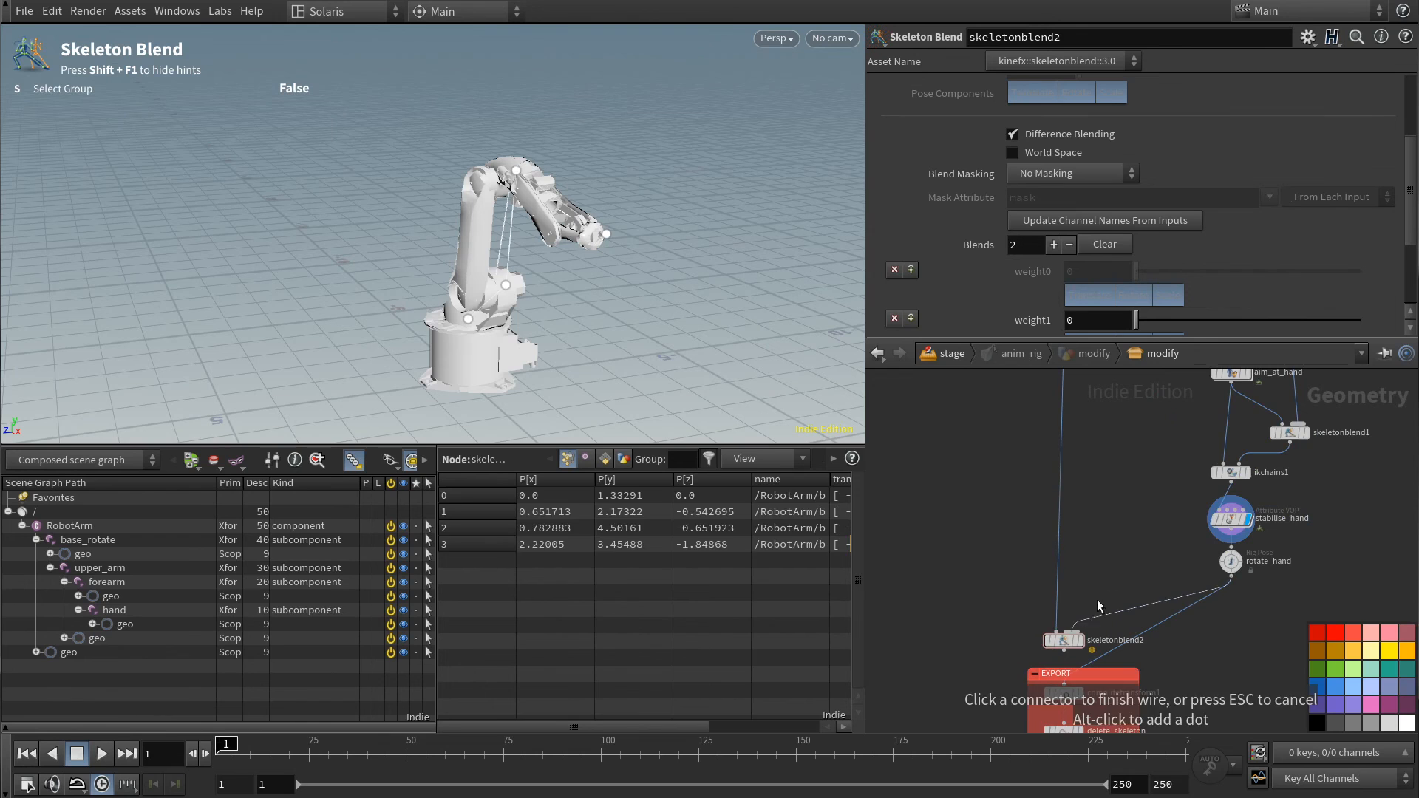
click(1061, 689)
scroll(1009, 473, down, 1)
middle_drag(1004, 511, 998, 498)
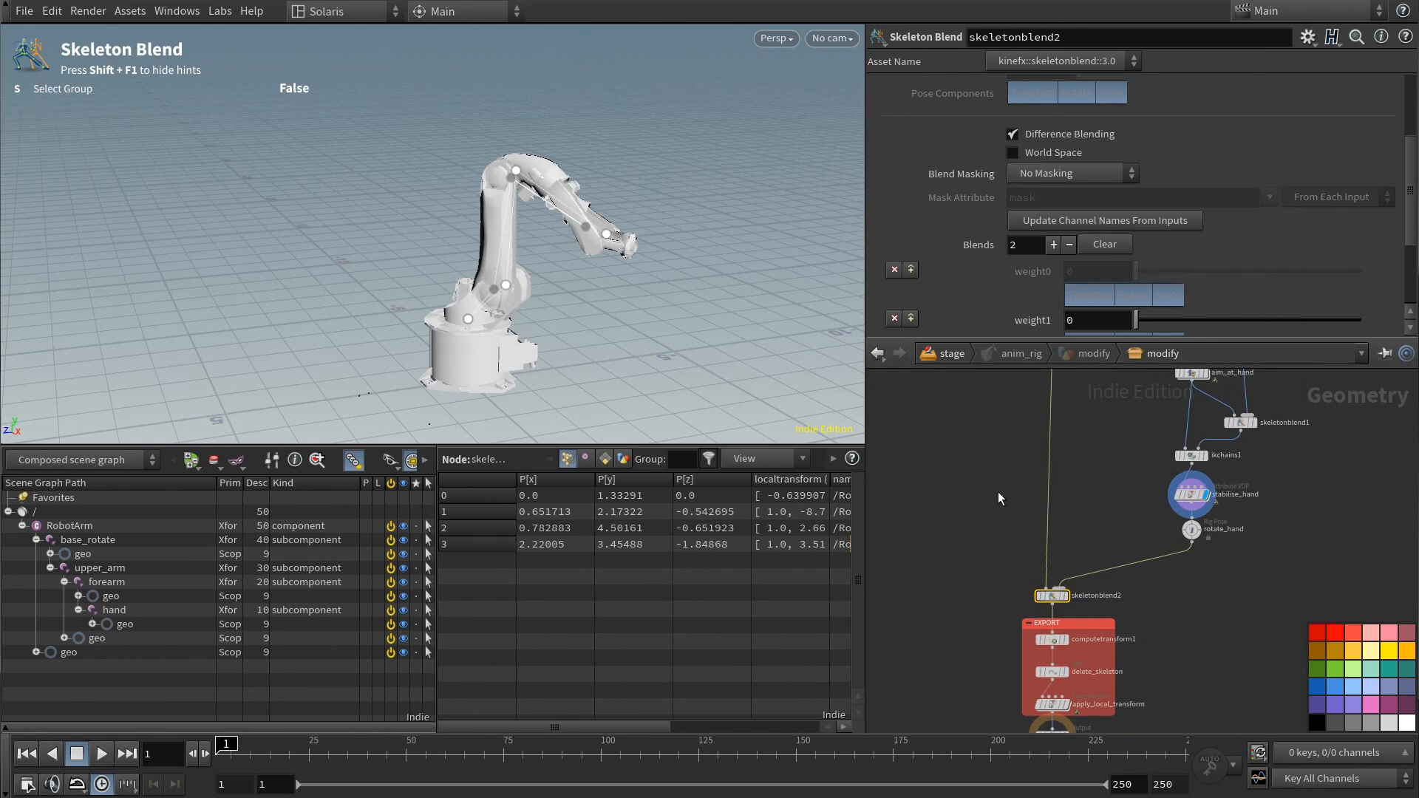
- Rename the new Skeleton Blend blend_FKIK and set its weight1 to 1
click(1092, 602)
text(blend_FKIK)
key(Return)
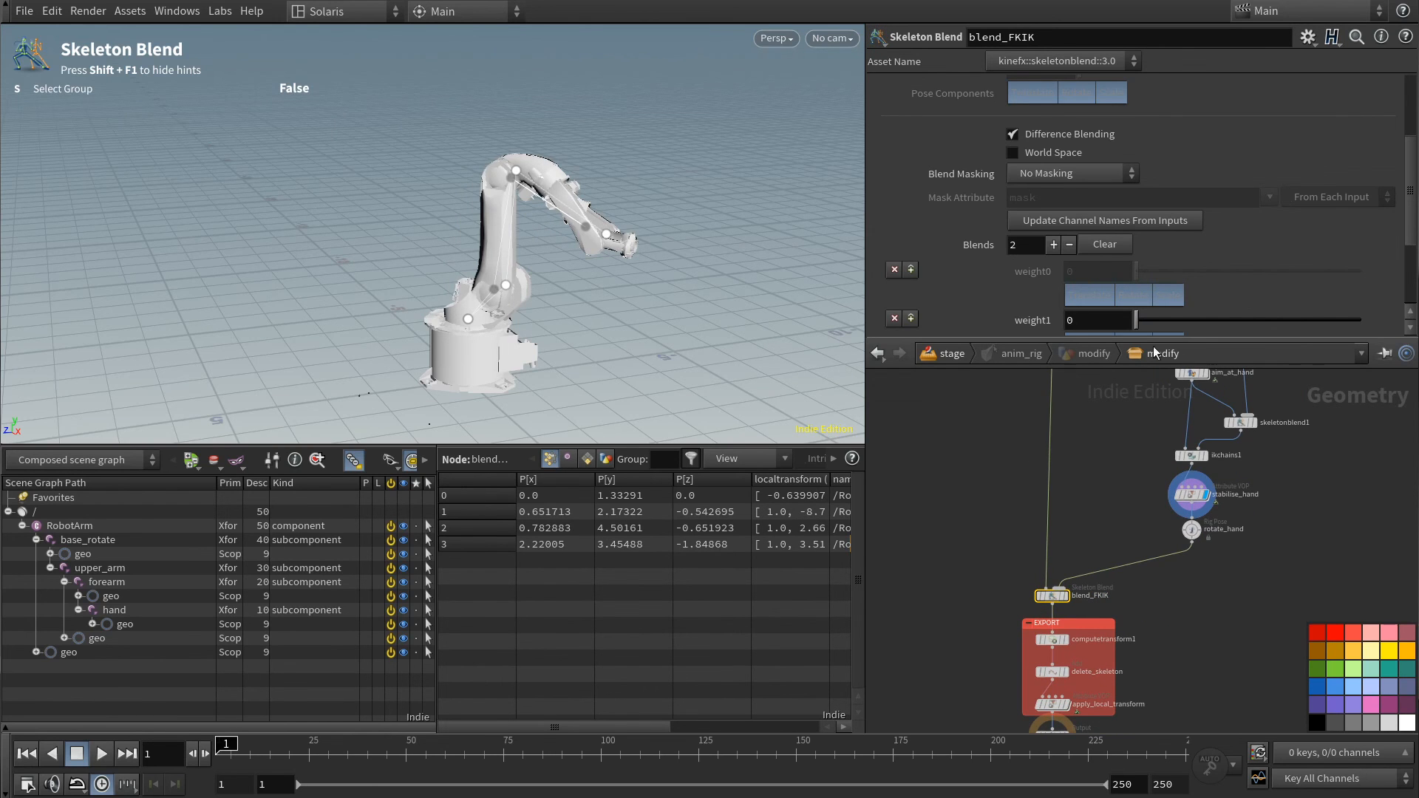
drag(1136, 320, 1362, 320)
- Move the IK hand control low in front of the base to test the blended rig
middle_drag(1297, 424, 1283, 610)
click(1226, 513)
drag(586, 228, 673, 362)
middle_drag(968, 644, 988, 539)
- Pose the FK rig by rotating its base, forearm and hand joints, and set blend_FKIK's weight1 to 1
click(1057, 677)
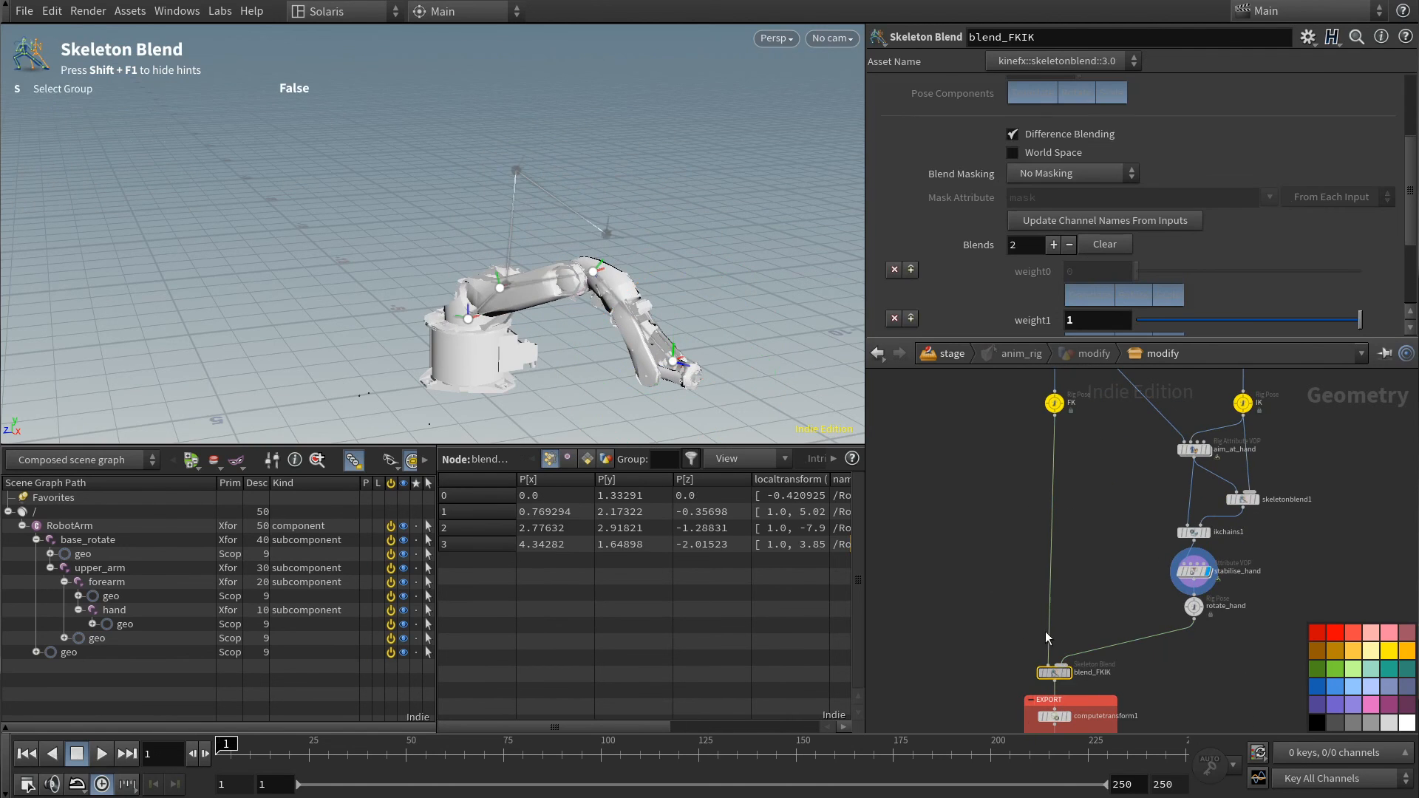
click(1057, 406)
drag(506, 355, 374, 336)
click(434, 172)
drag(366, 153, 399, 99)
click(356, 159)
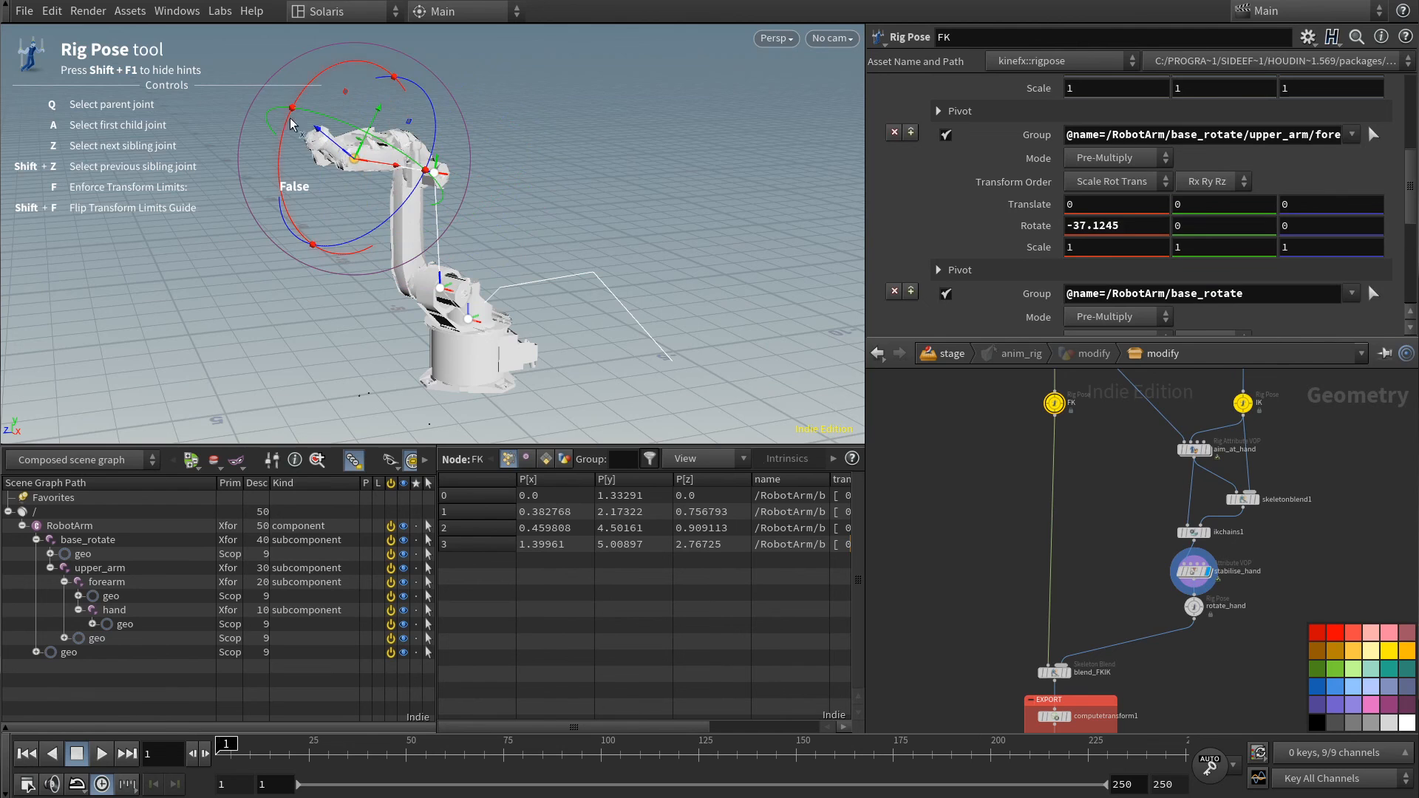
drag(310, 118, 296, 185)
click(1053, 672)
drag(1136, 320, 1364, 320)
- Enclose the nodes from keep_hand and FK through blend_FKIK in a blue network box titled RIG
scroll(1114, 547, down, 2)
scroll(1114, 547, down, 2)
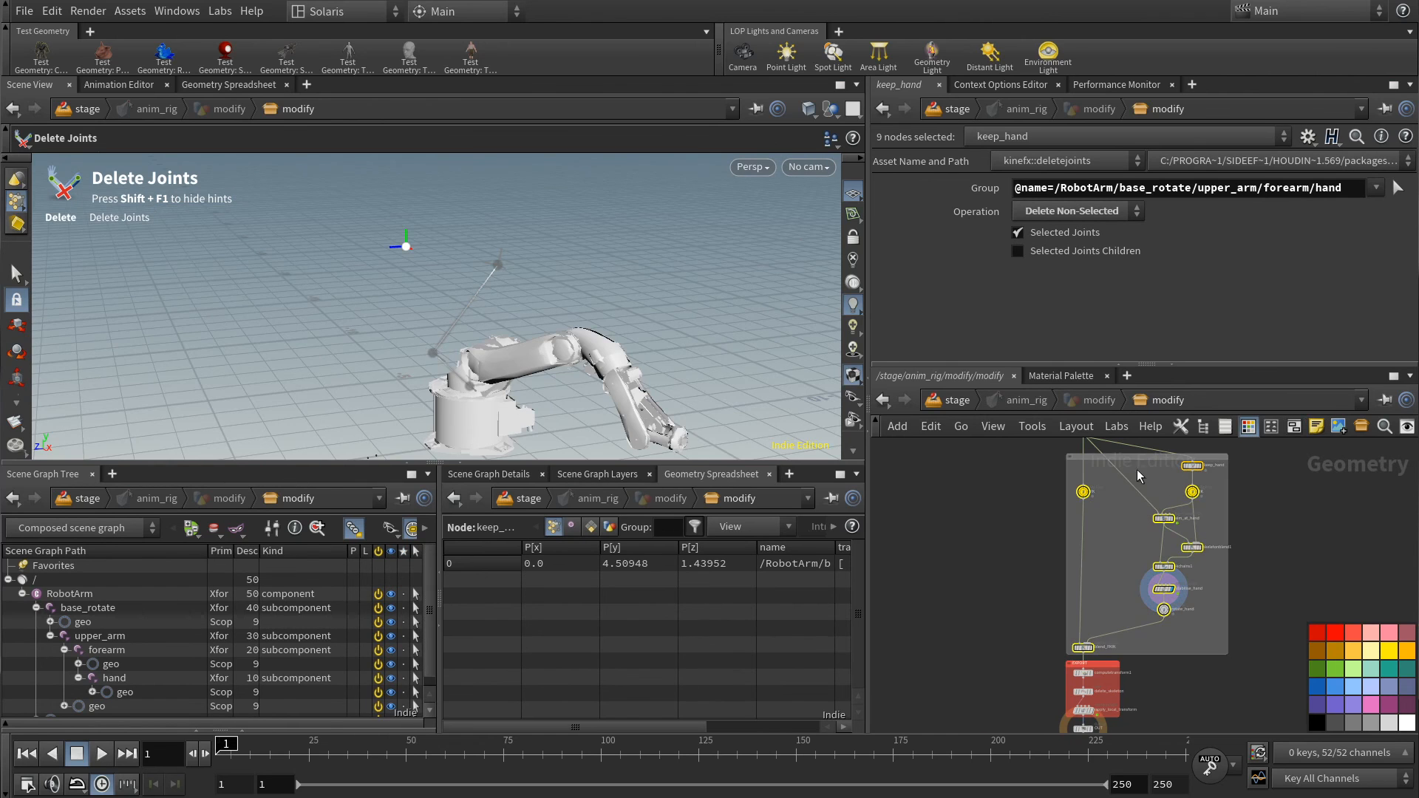
double_click(1128, 458)
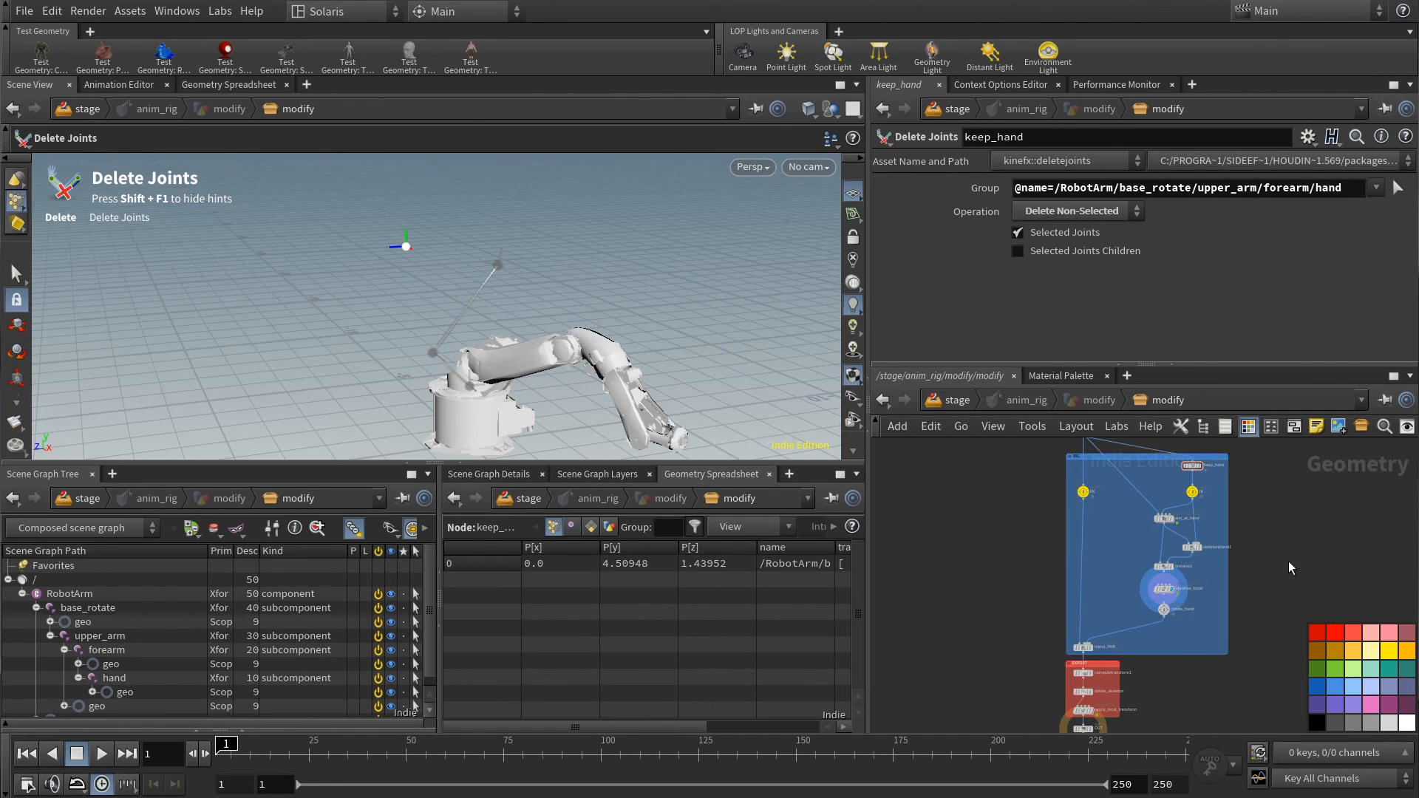
scroll(1227, 537, up, 4)
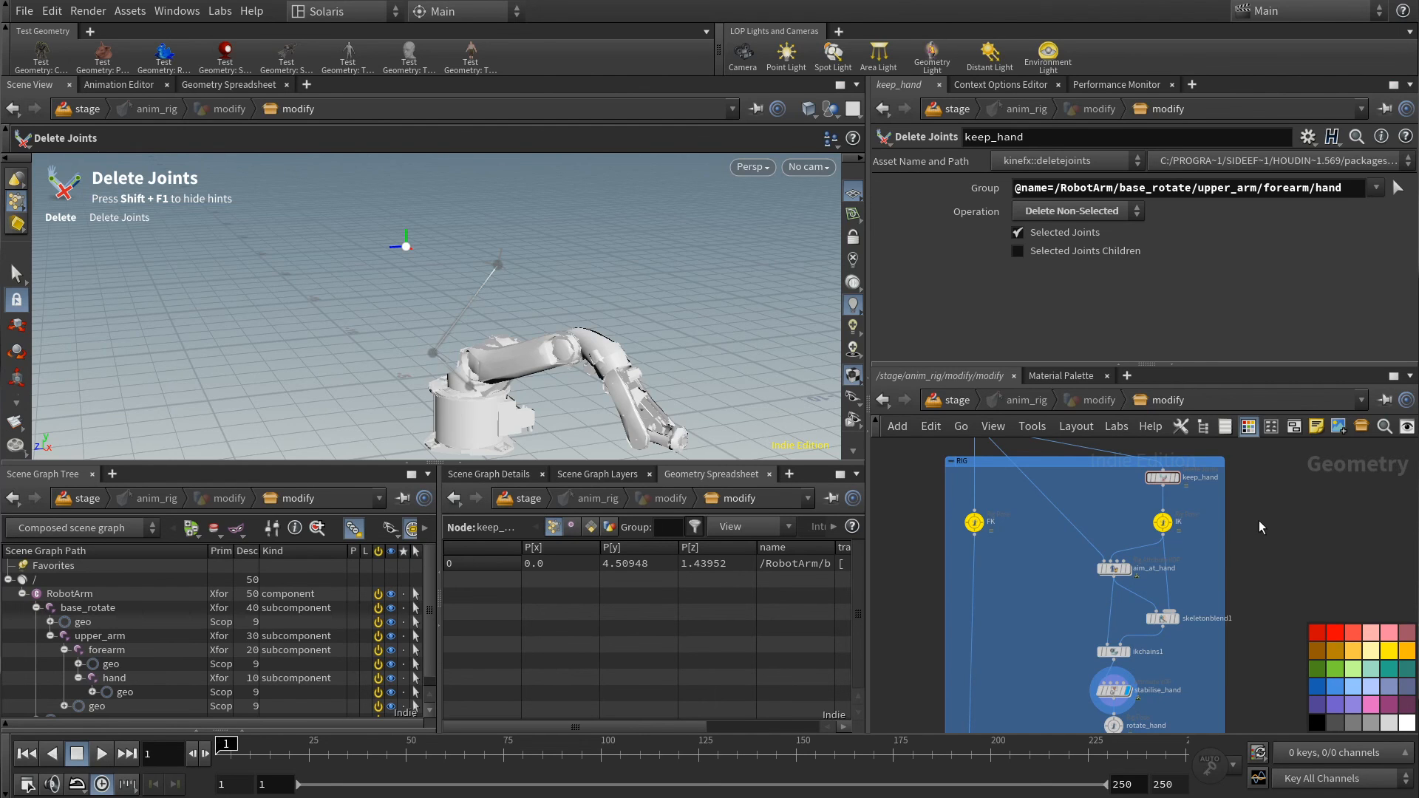
- Add a Sphere node at the stage level beside anim_rig and name it IK
click(963, 403)
key(Tab)
text(sph)
key(Return)
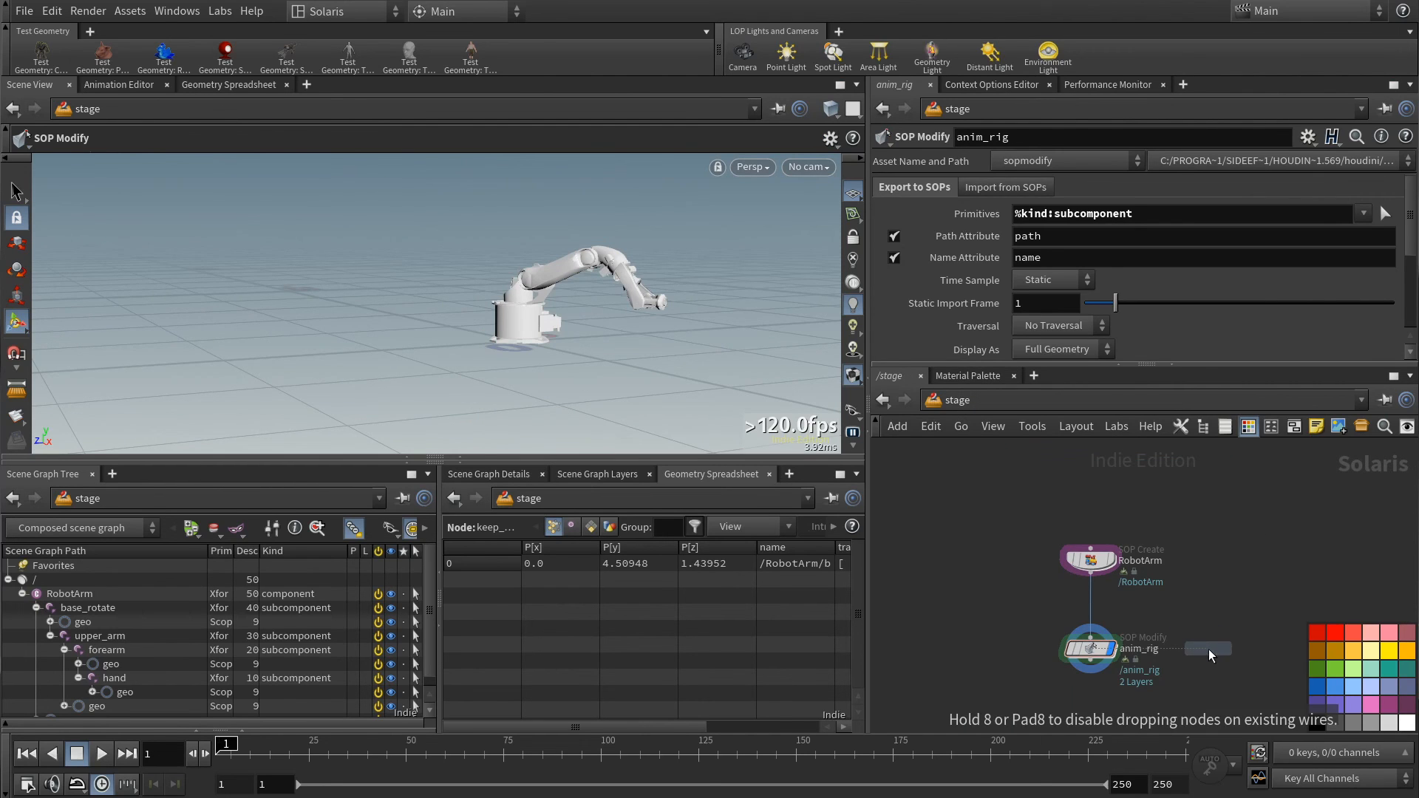
click(1209, 649)
double_click(1249, 649)
text(IK)
key(Return)
- Add a LOP Import node above keep_hand inside anim_rig's modify network
middle_drag(1099, 656, 1064, 589)
double_click(1062, 589)
key(Tab)
text(lop)
key(Return)
click(1173, 549)
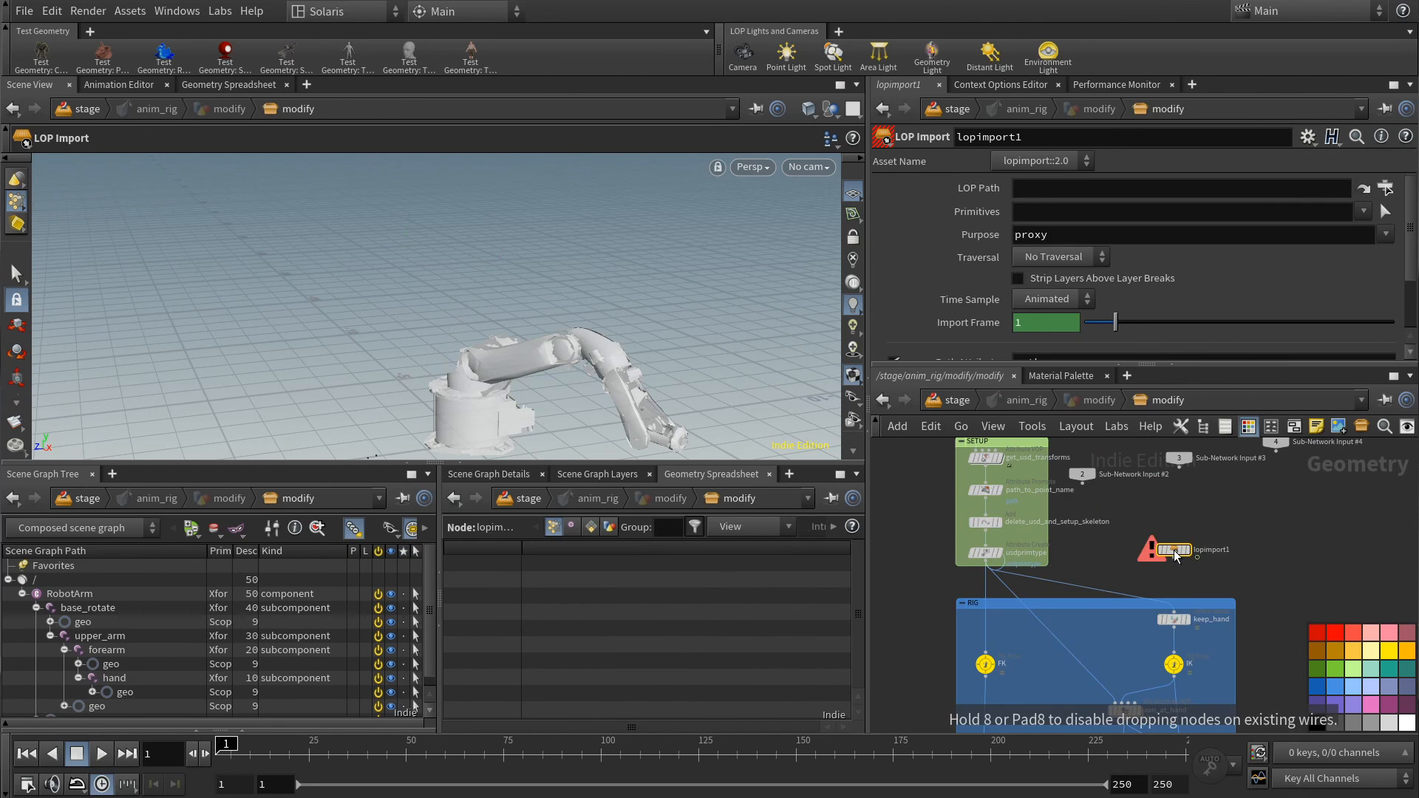
- Set the LOP Import's LOP Path to /stage/IK and its Primitives to /IK
click(1386, 188)
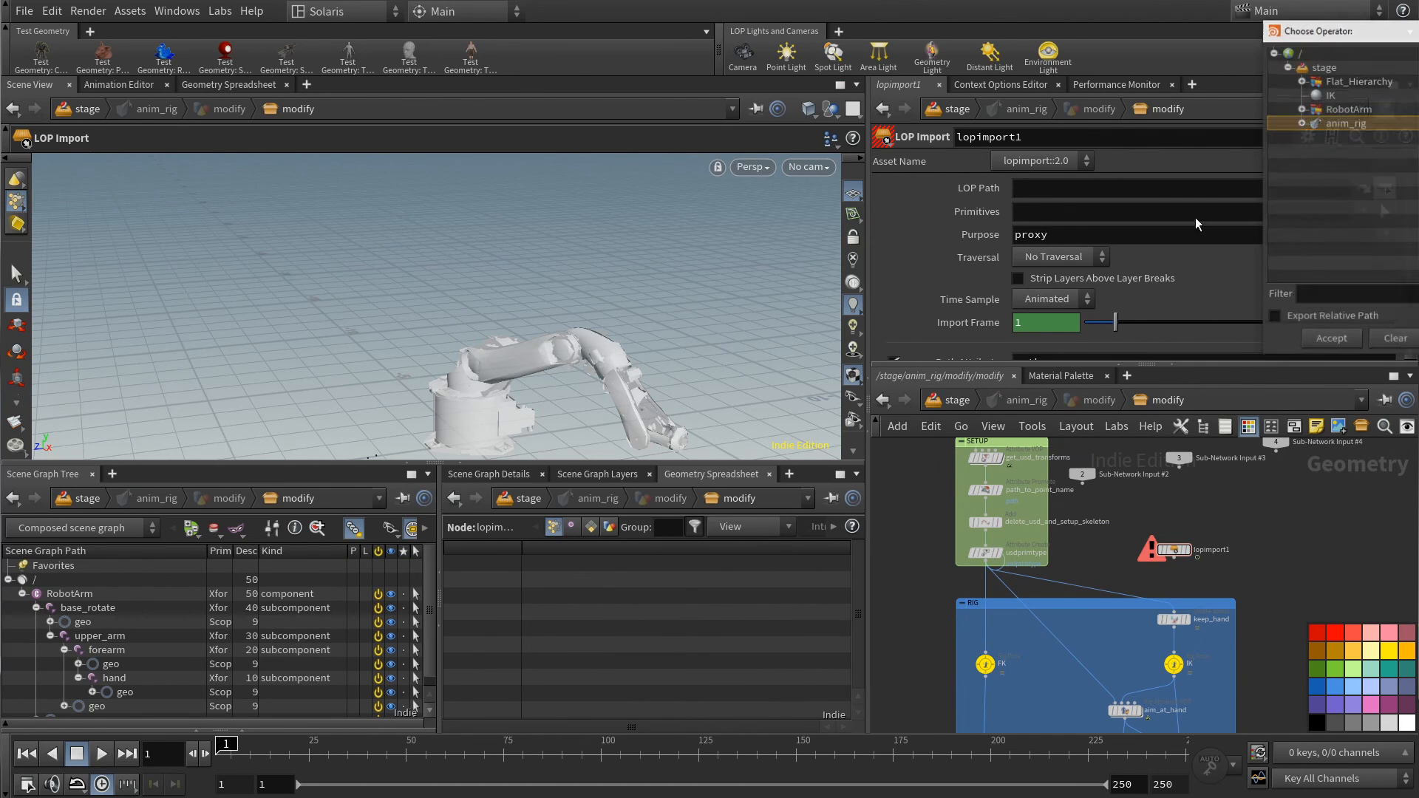
click(1344, 340)
click(1386, 213)
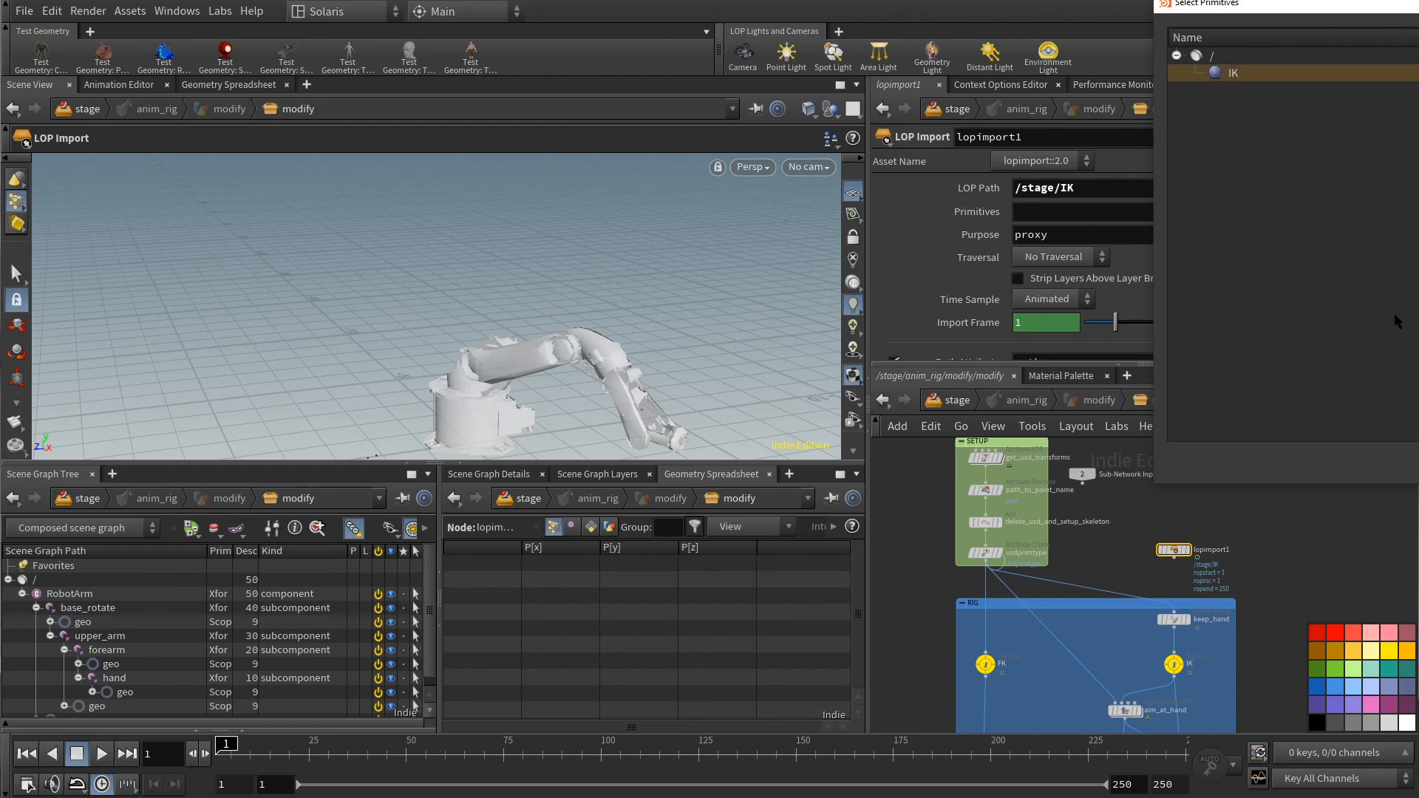
click(1277, 466)
- Add an Attribute Copy node between the LOP Import and keep_hand
scroll(1278, 563, up, 2)
middle_drag(1277, 571, 1354, 575)
drag(1213, 547, 1213, 524)
key(Tab)
text(aw)
key(Return)
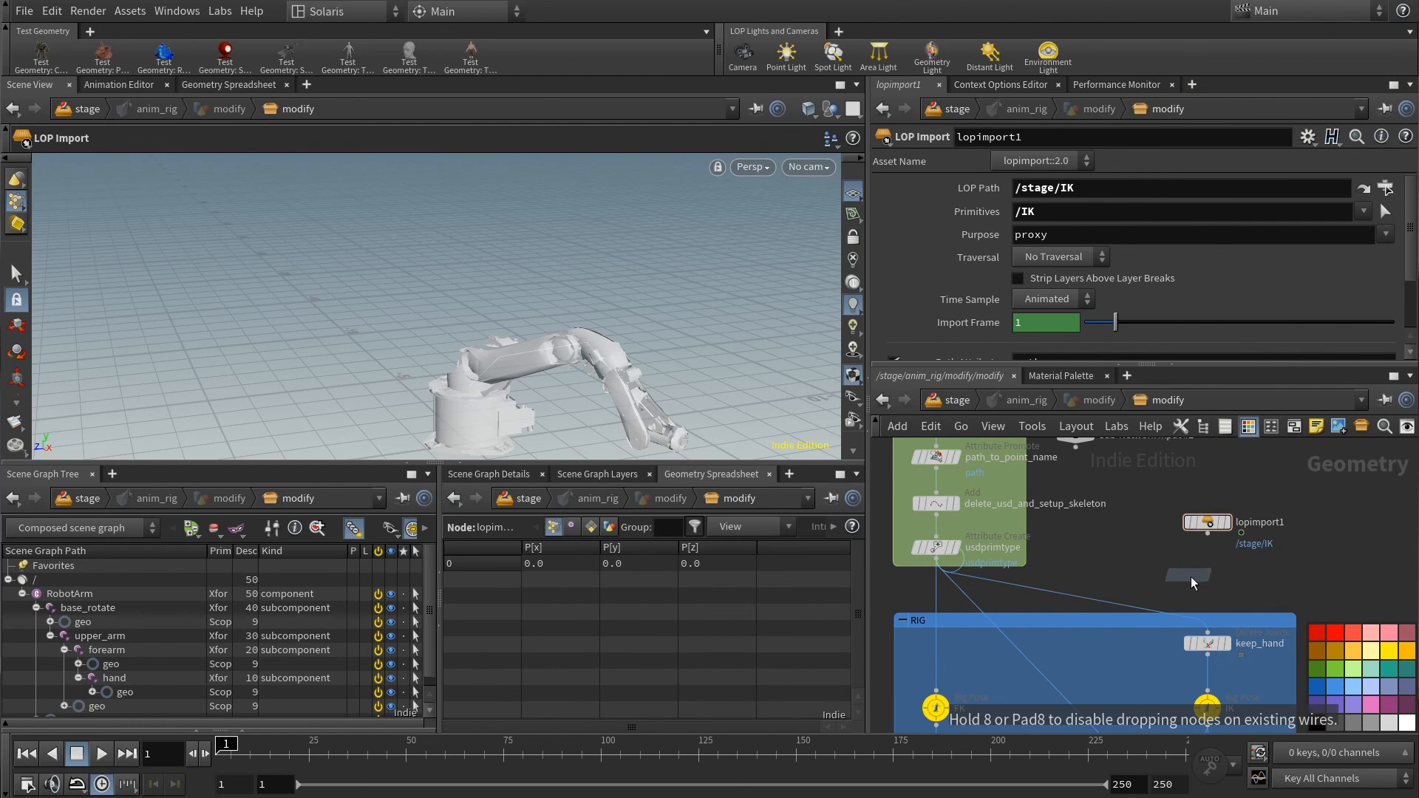
click(1205, 585)
- Wire usdprimtype and the LOP Import into the Attribute Copy's two inputs, and its output into keep_hand
click(1197, 581)
drag(1208, 534, 1216, 579)
click(1208, 601)
click(1207, 632)
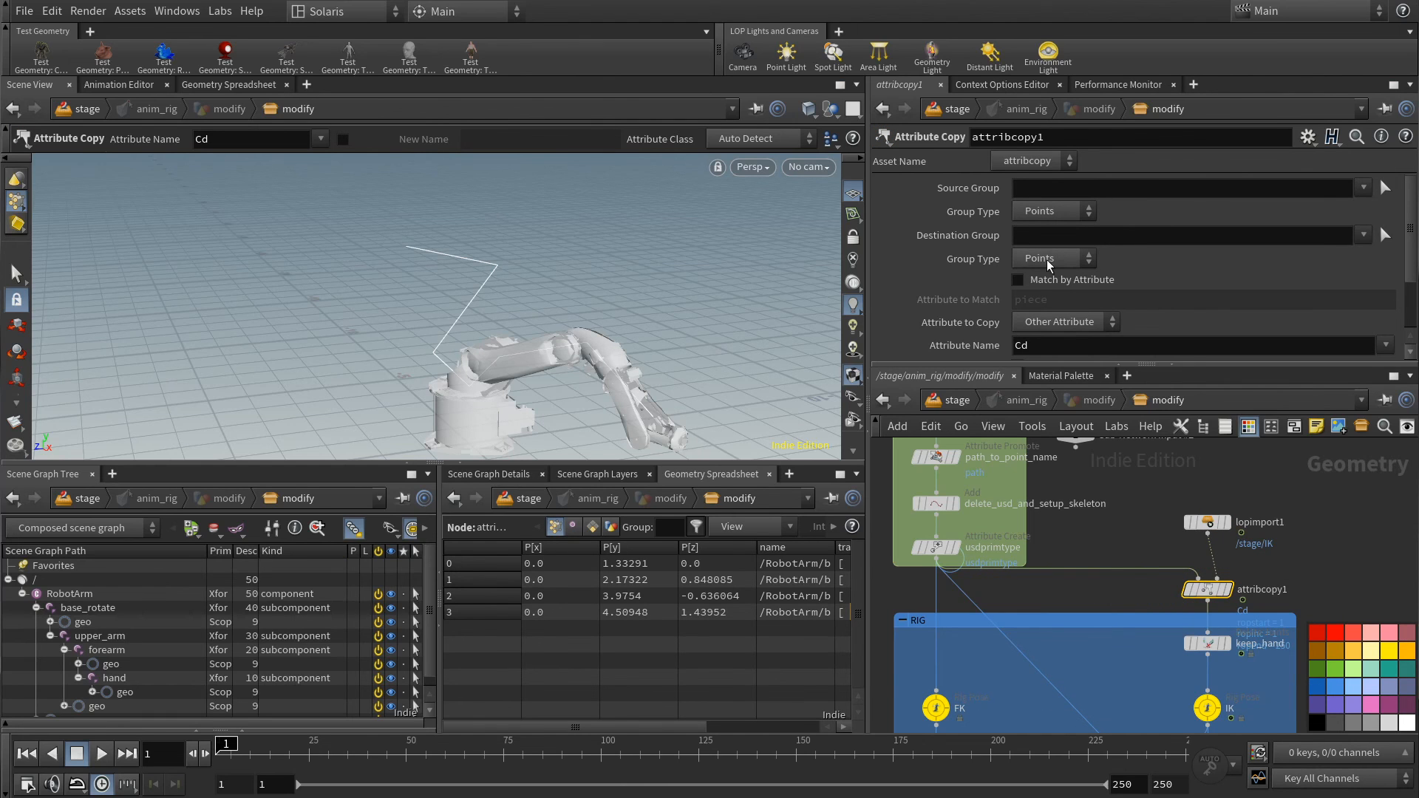
click(1385, 235)
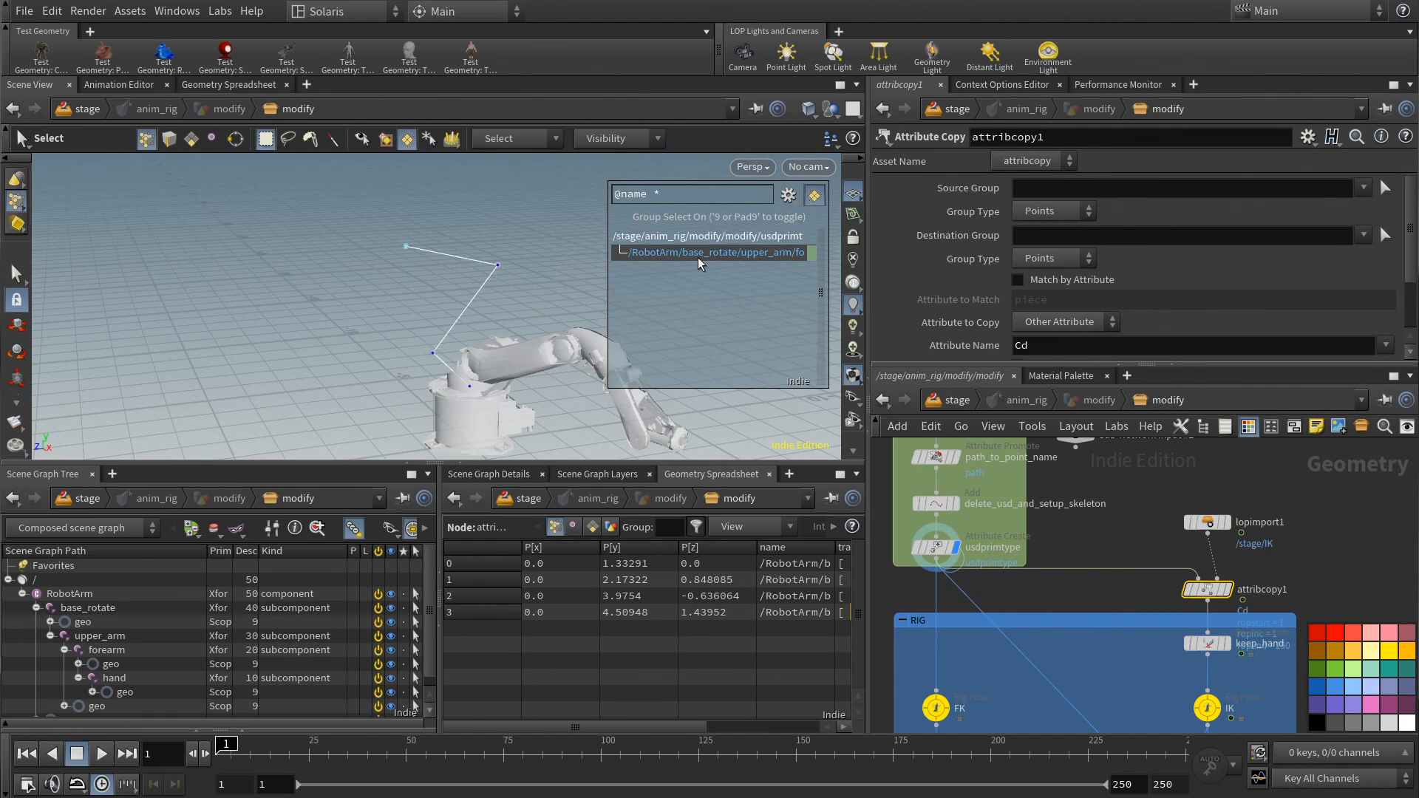
key(Return)
double_click(1238, 345)
text(P)
key(Return)
- Clear the translation offset on the IK Rig Pose and select the IK sphere in the stage network
middle_drag(1326, 571, 1289, 505)
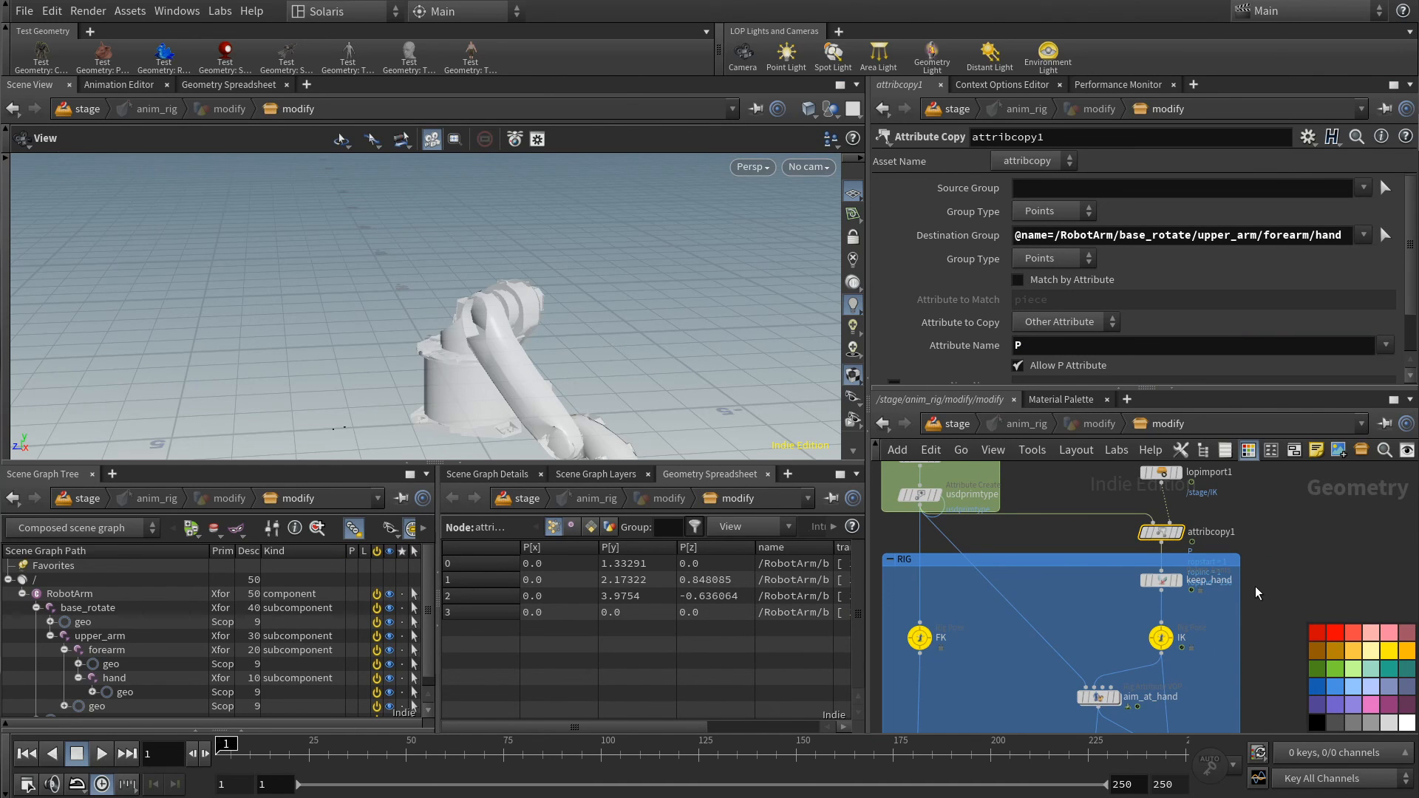
click(1168, 645)
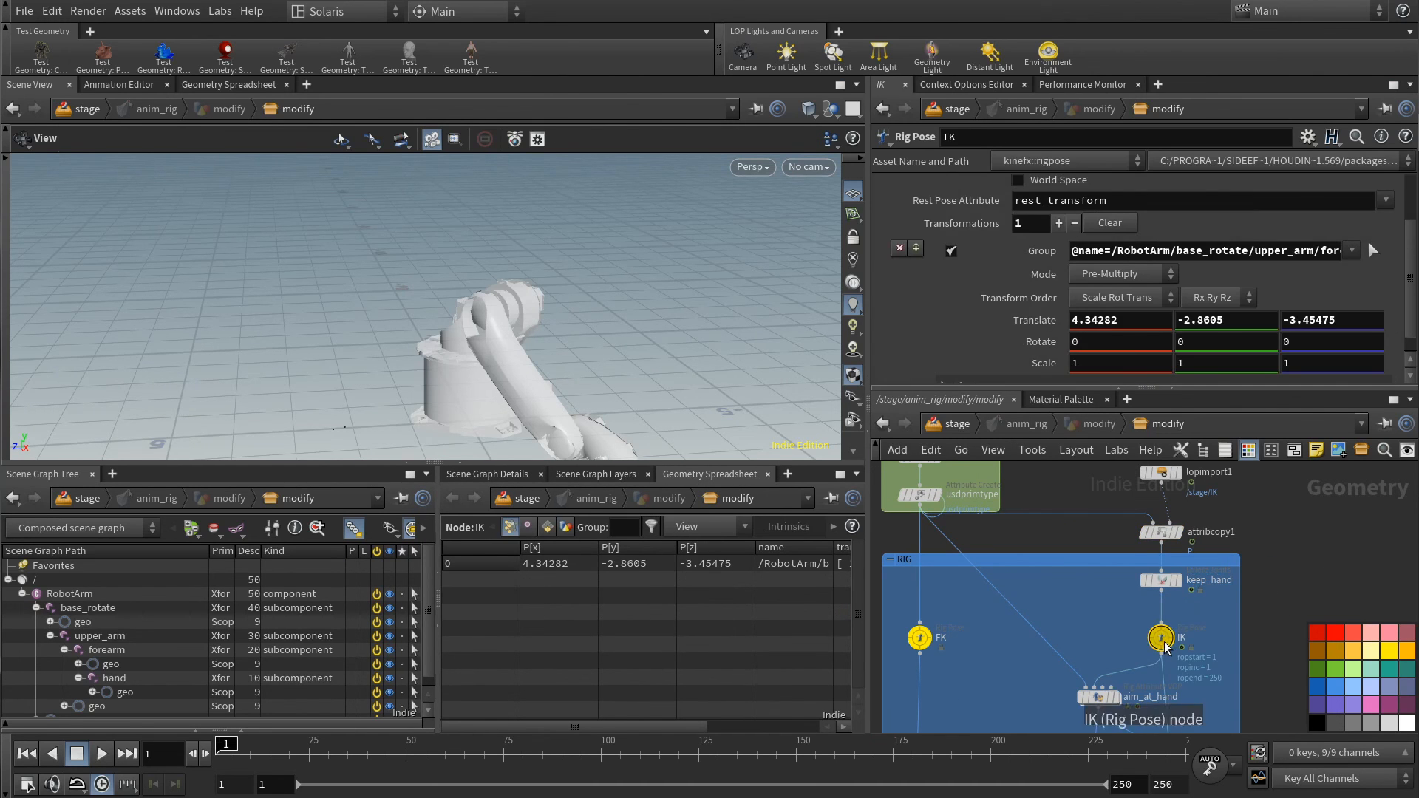
click(946, 422)
click(1235, 605)
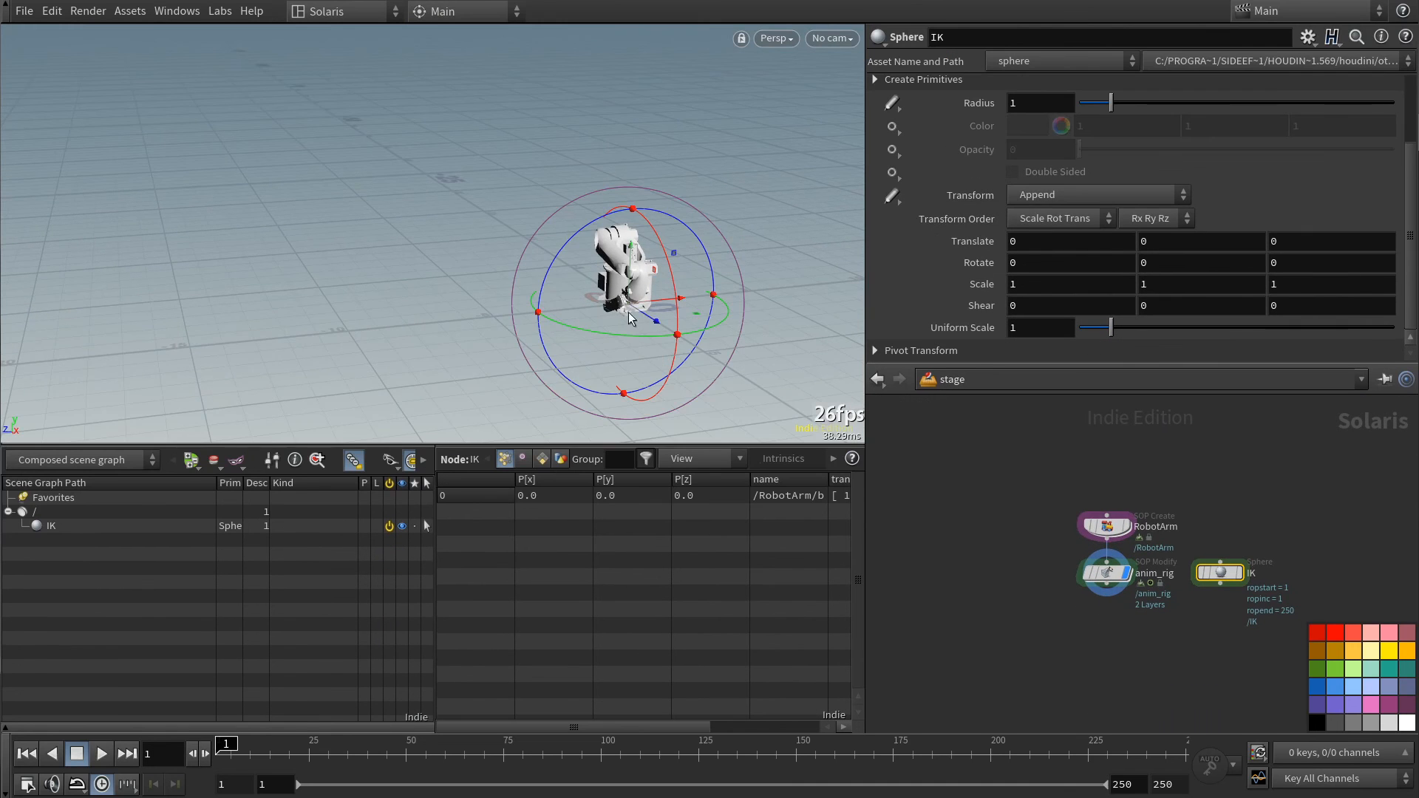
- Pose the arm by moving the IK sphere to about X -0.86, Y 1.10, Z -4.15, and switch the viewport out of Karma rendering
drag(414, 280, 473, 292)
drag(435, 349, 637, 141)
alt+drag(603, 200, 373, 248)
alt+drag(532, 225, 742, 285)
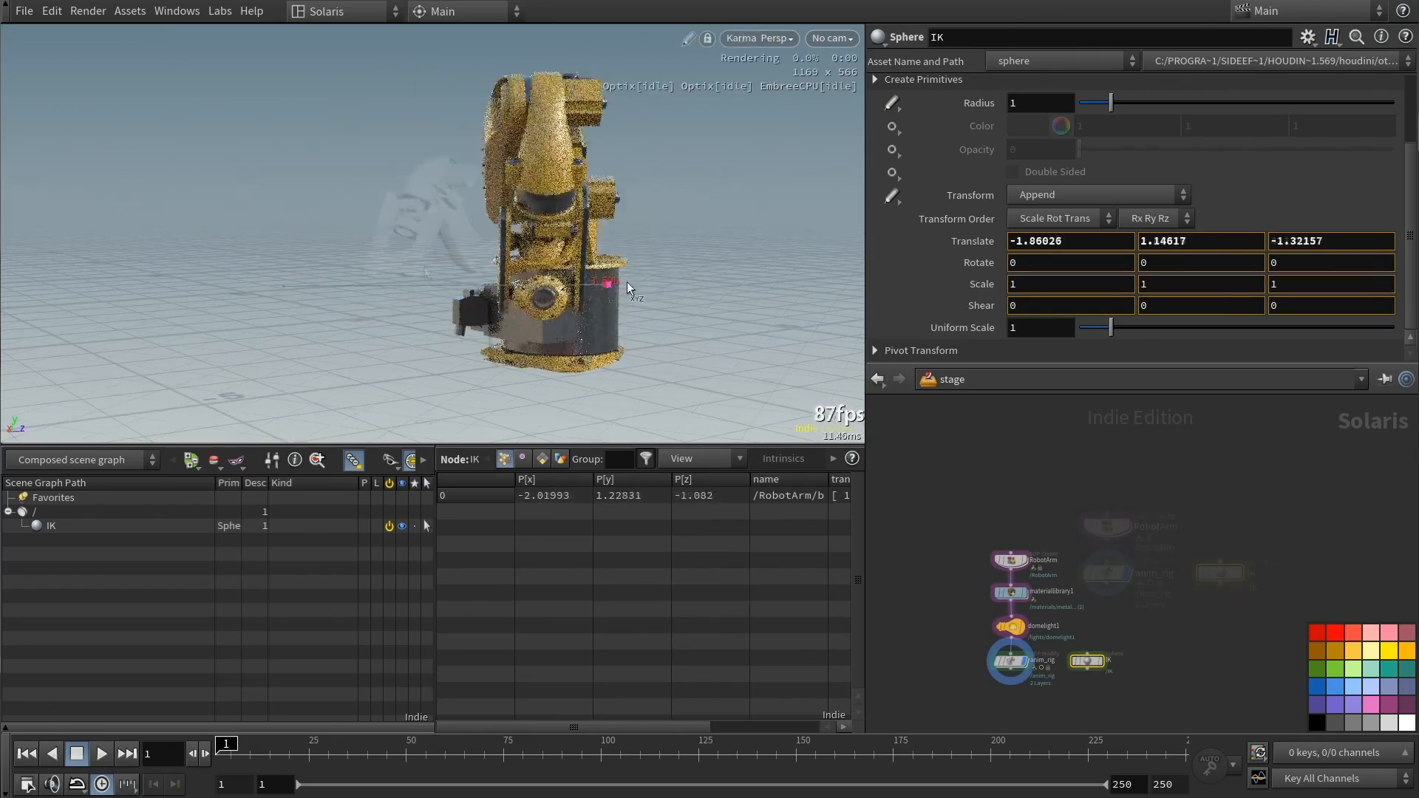
drag(628, 293, 301, 306)
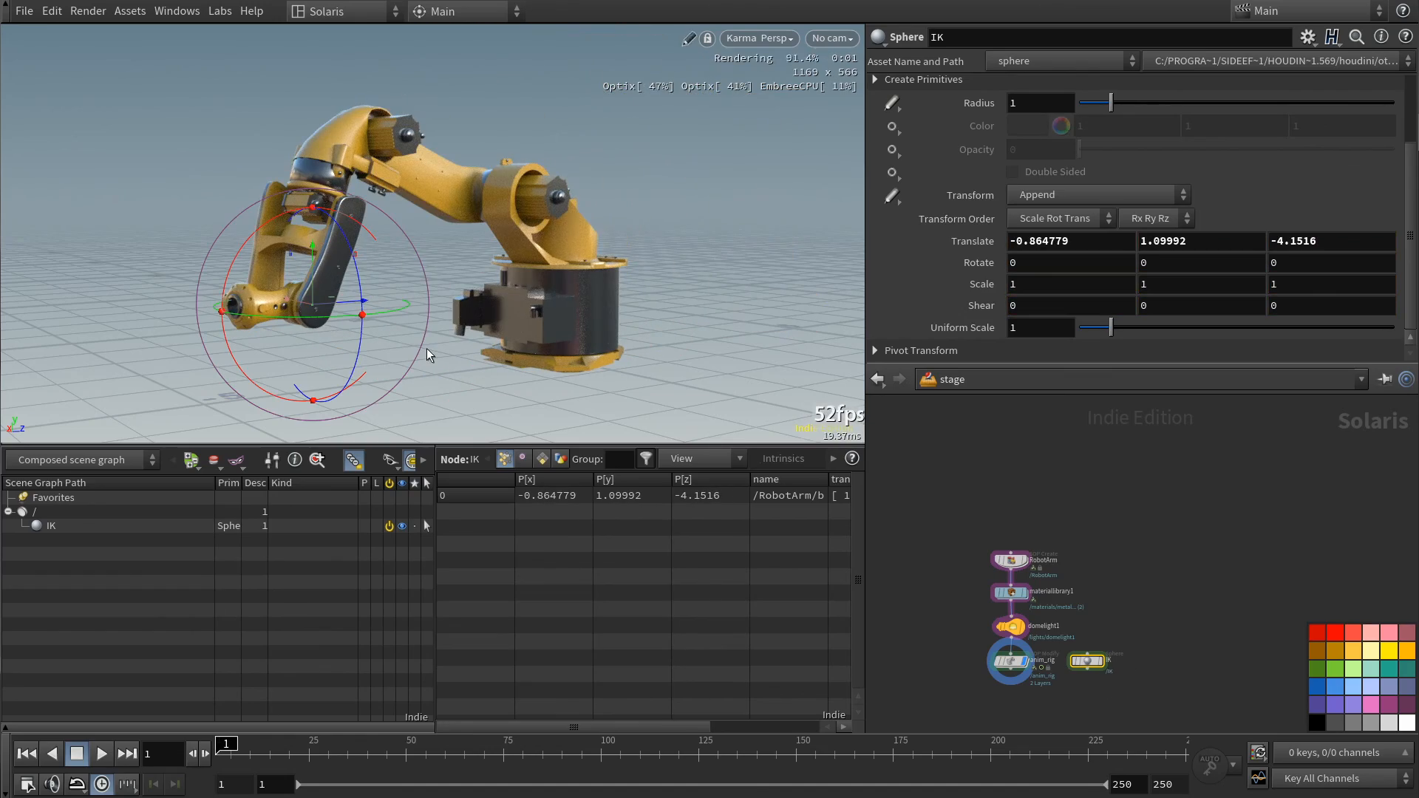
click(759, 39)
click(724, 175)
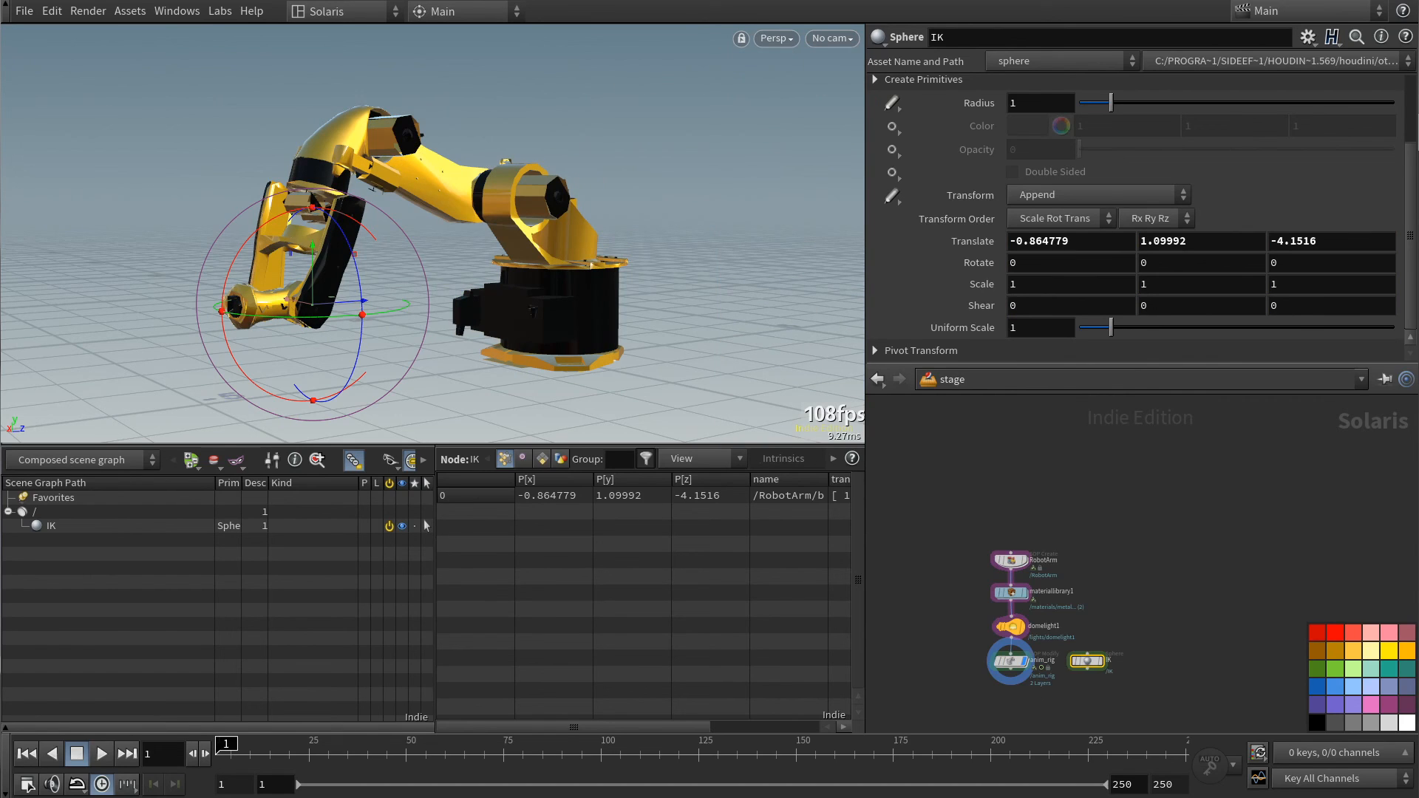